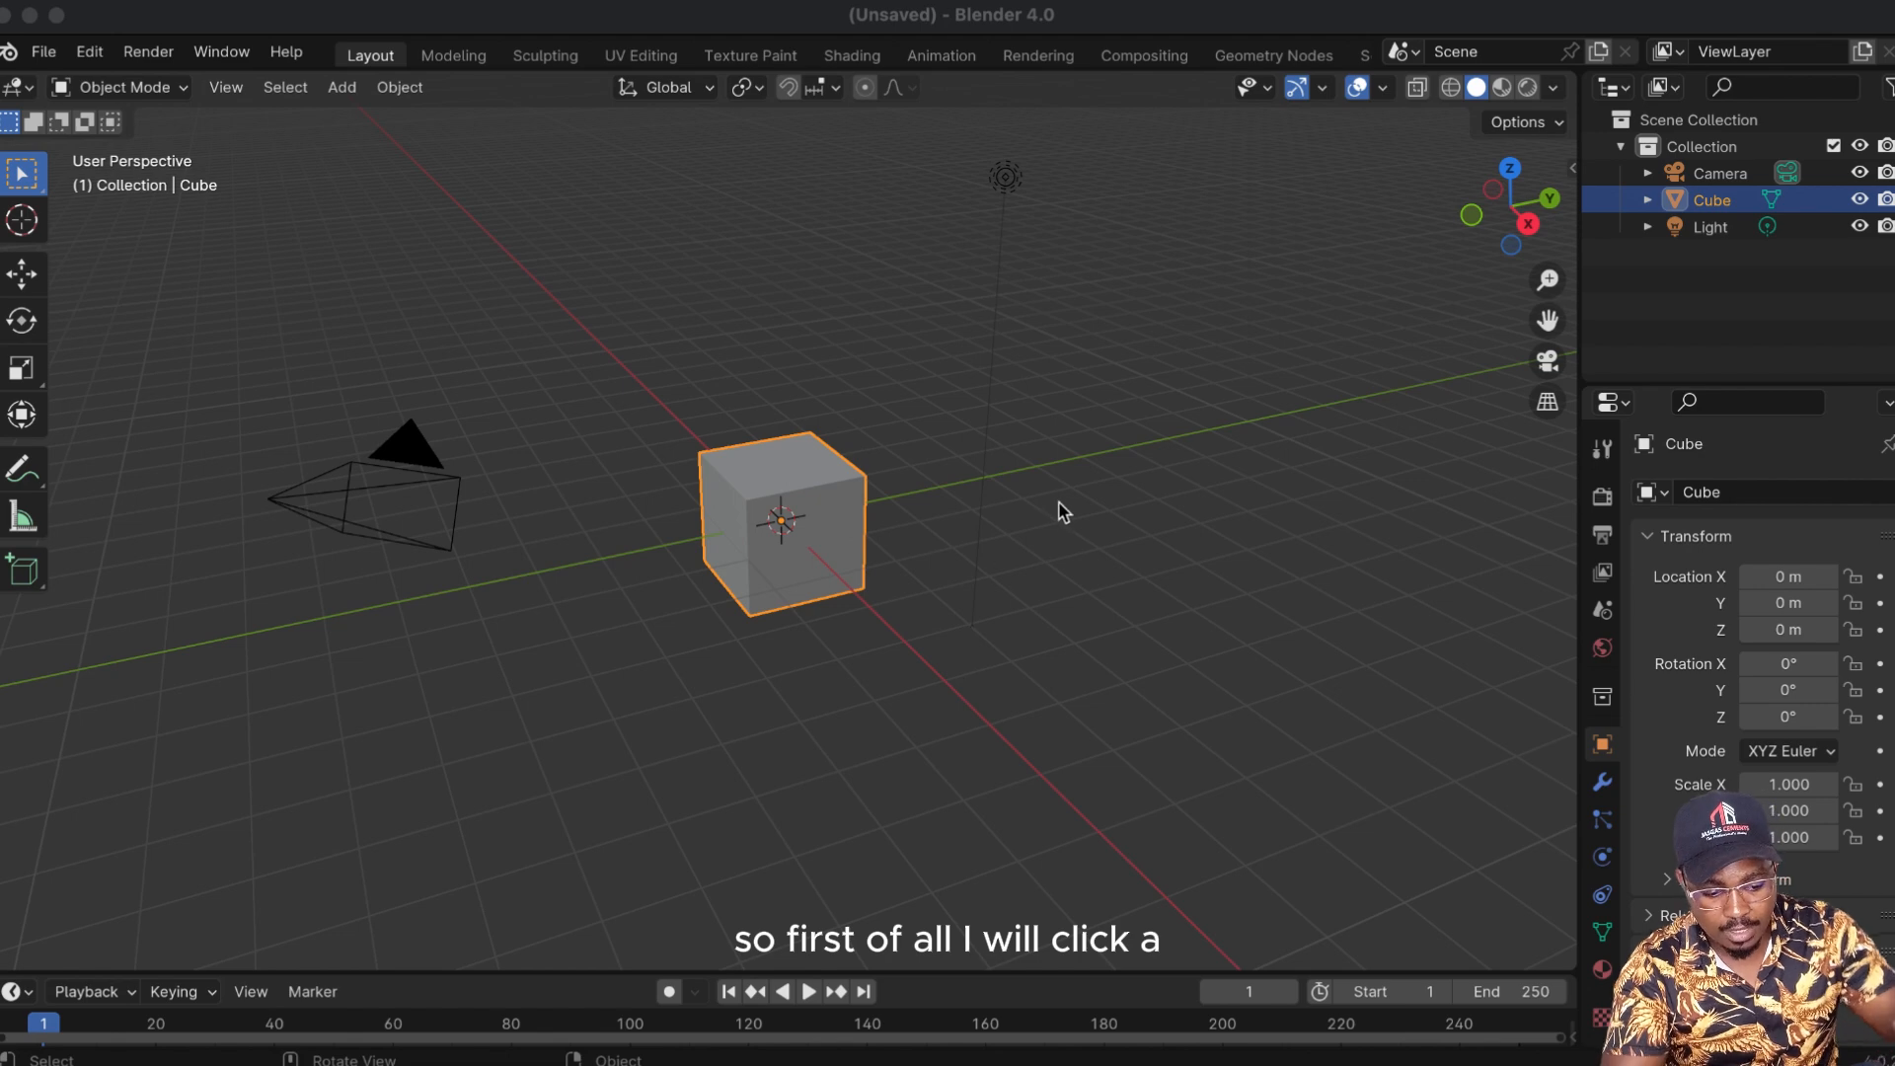
Step: Delete all the default scene objects: the camera, cube and light
click(804, 525)
key(a)
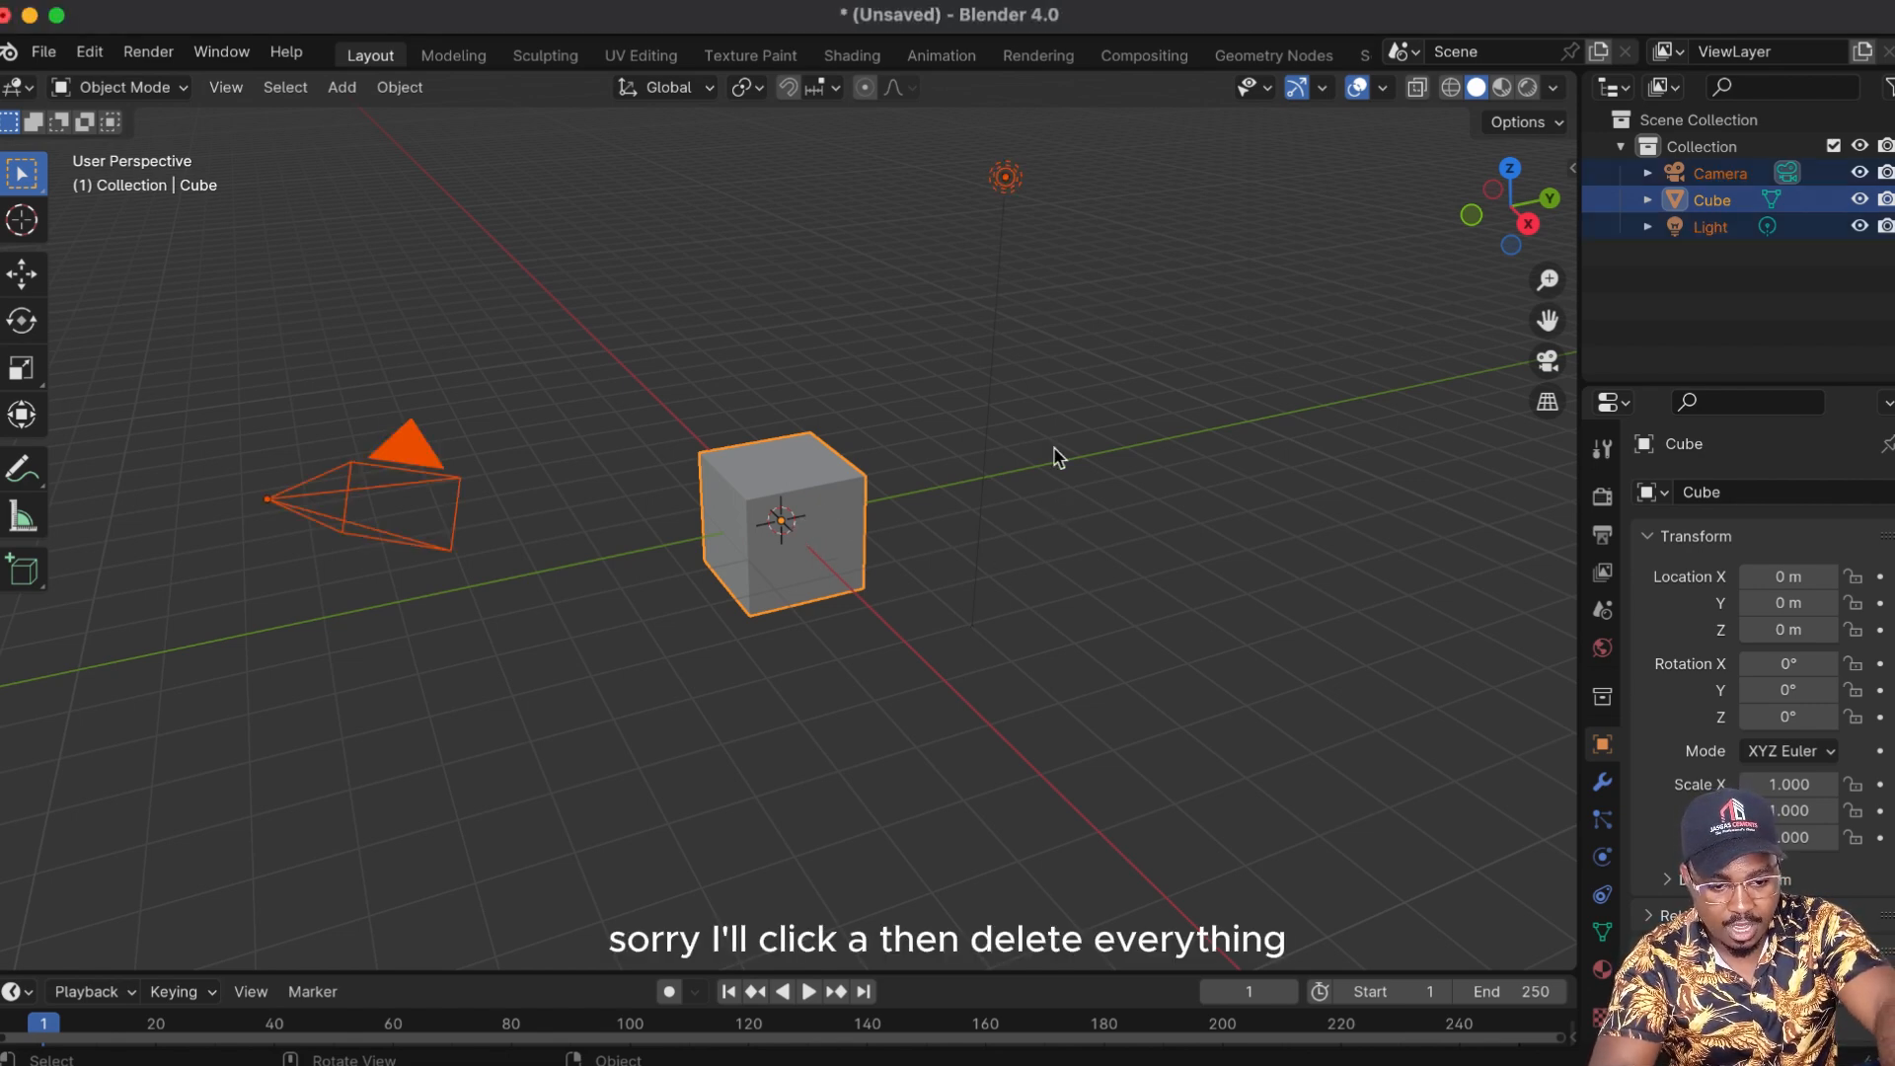
key(x)
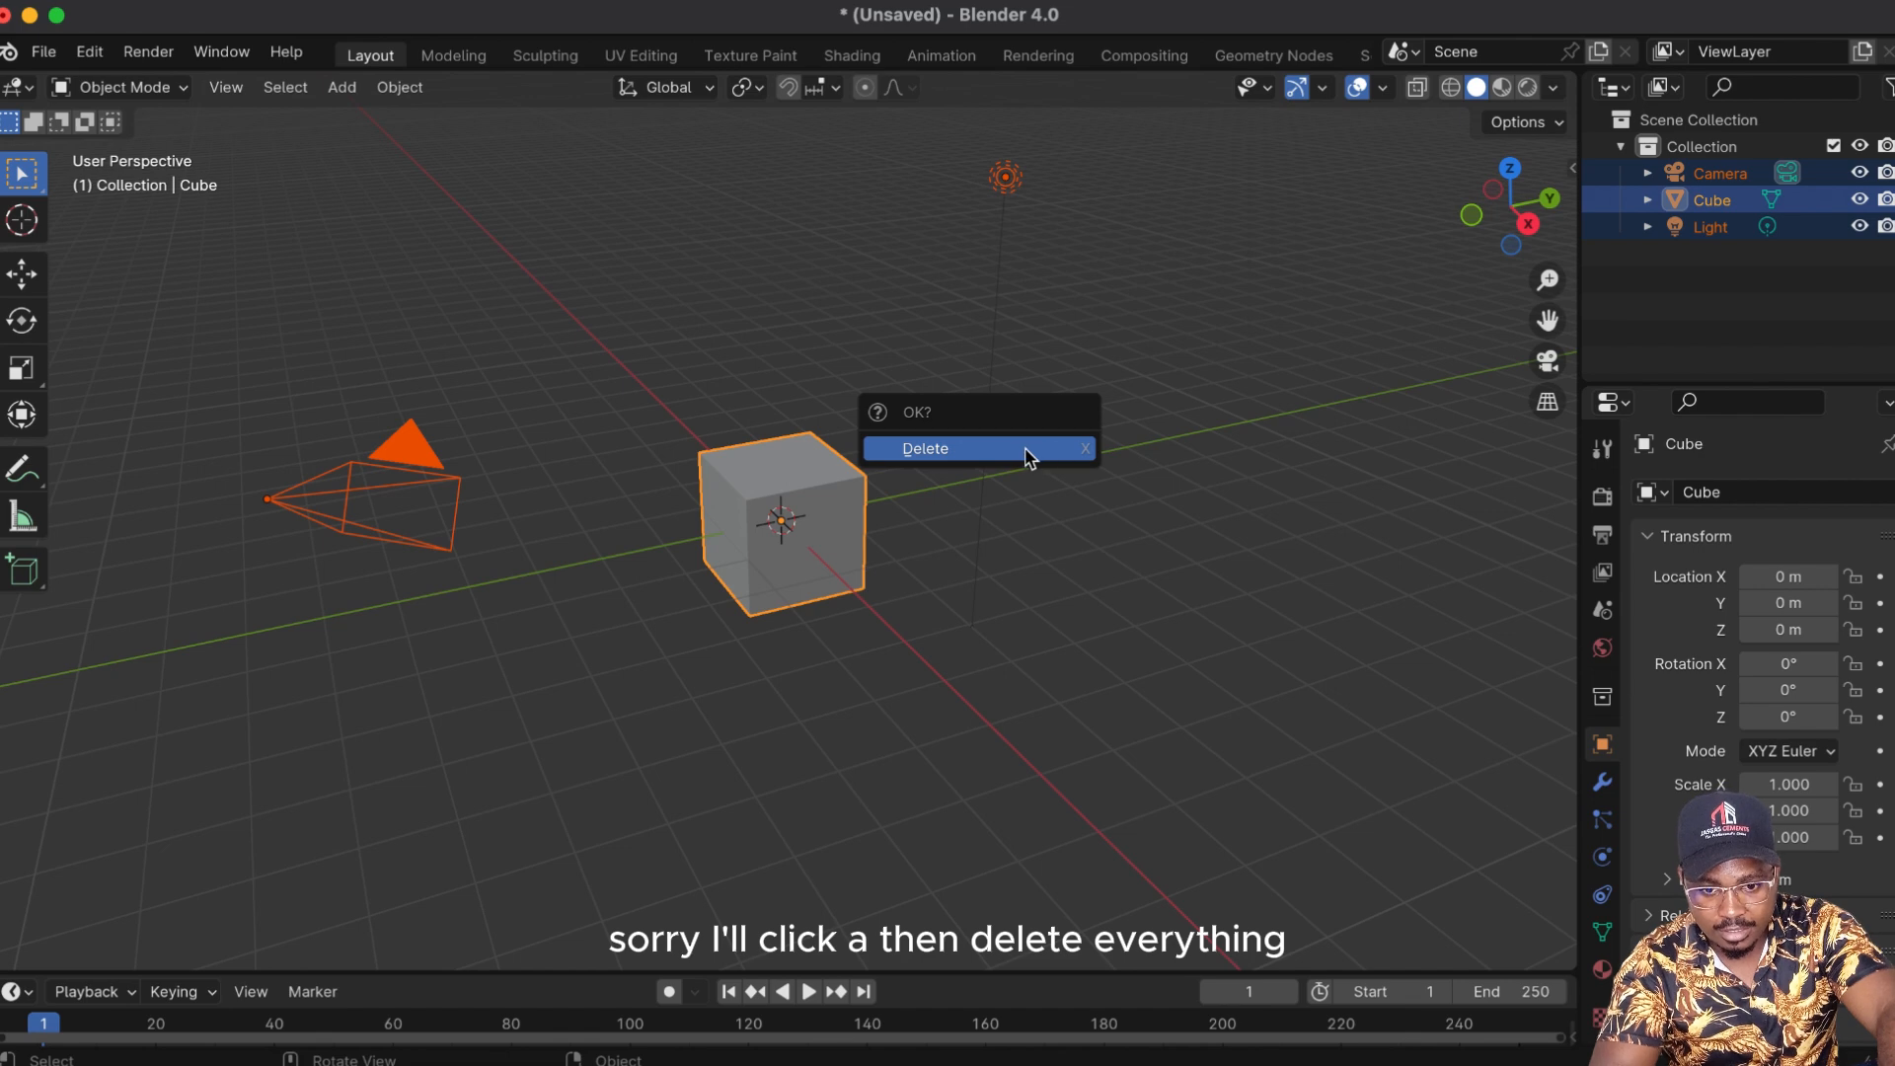
click(1024, 450)
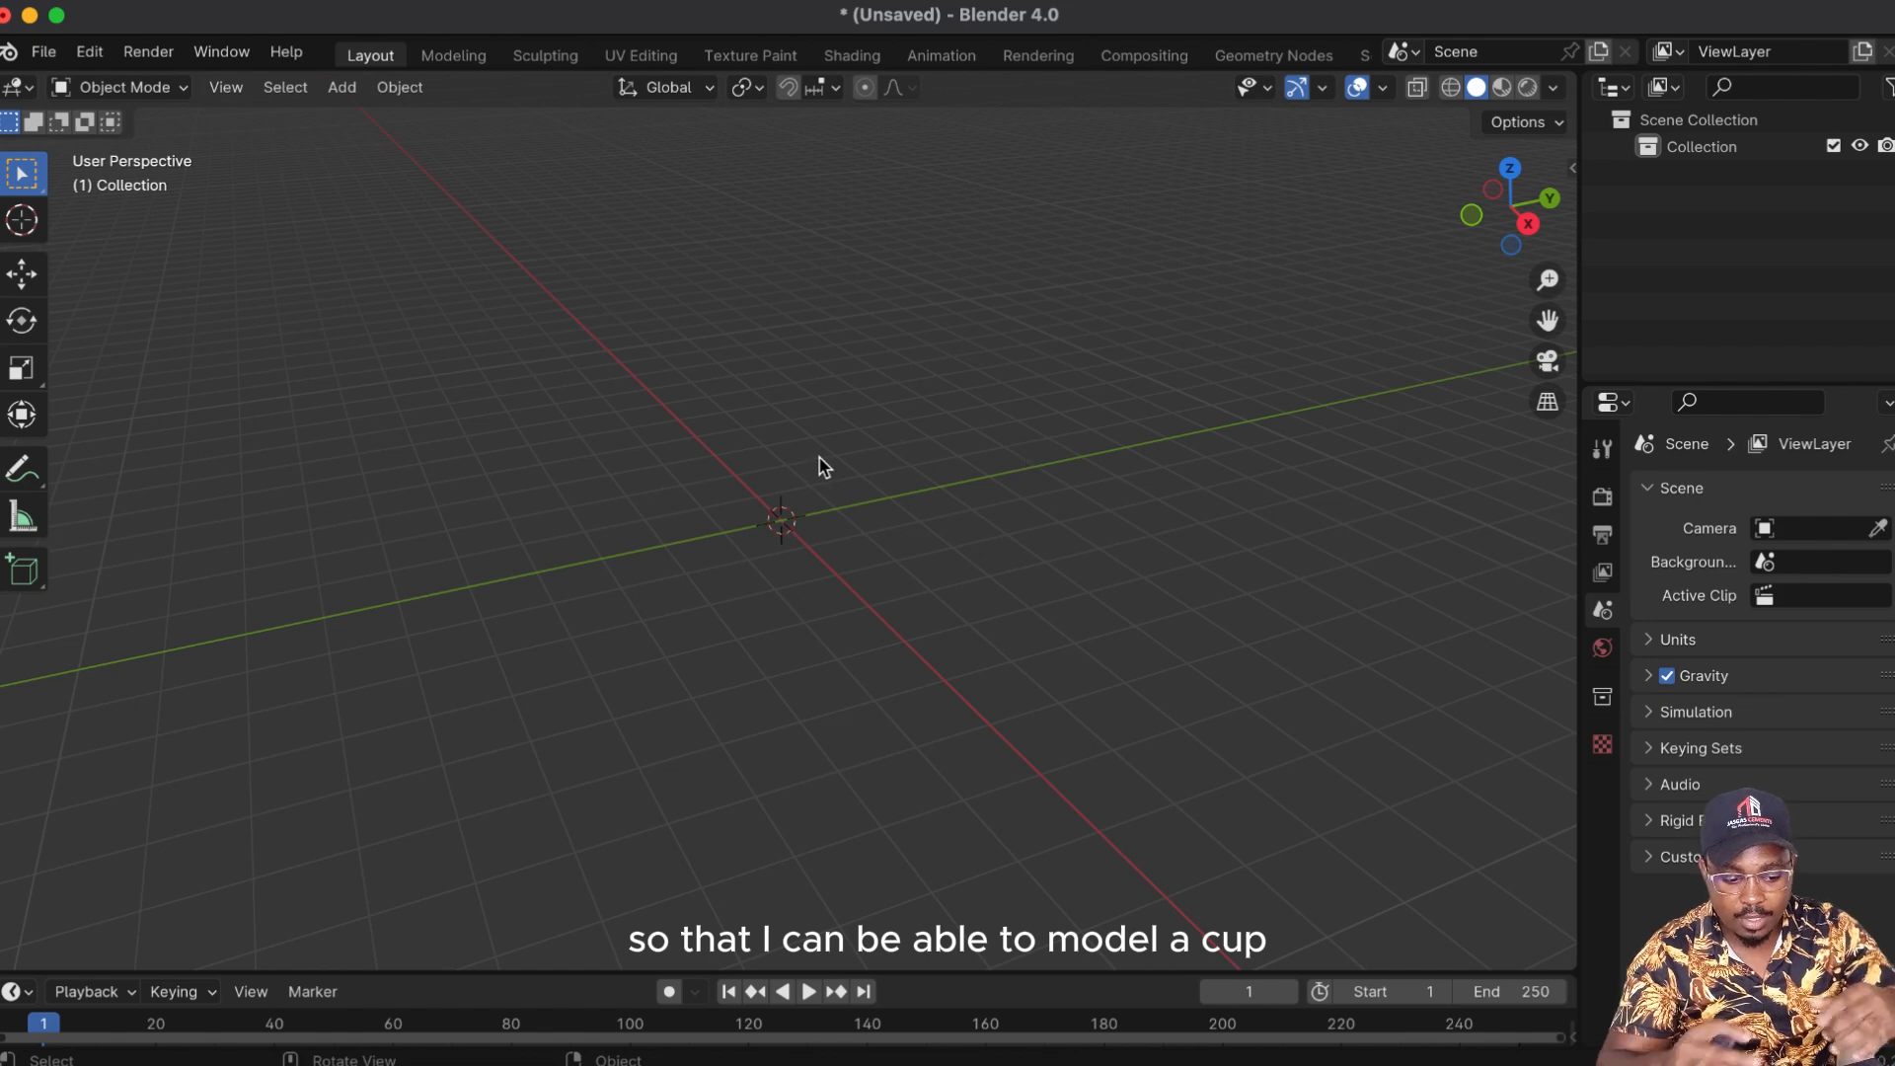
Step: Add a cylinder mesh at the scene origin as the base shape for the cup
key(shift+a)
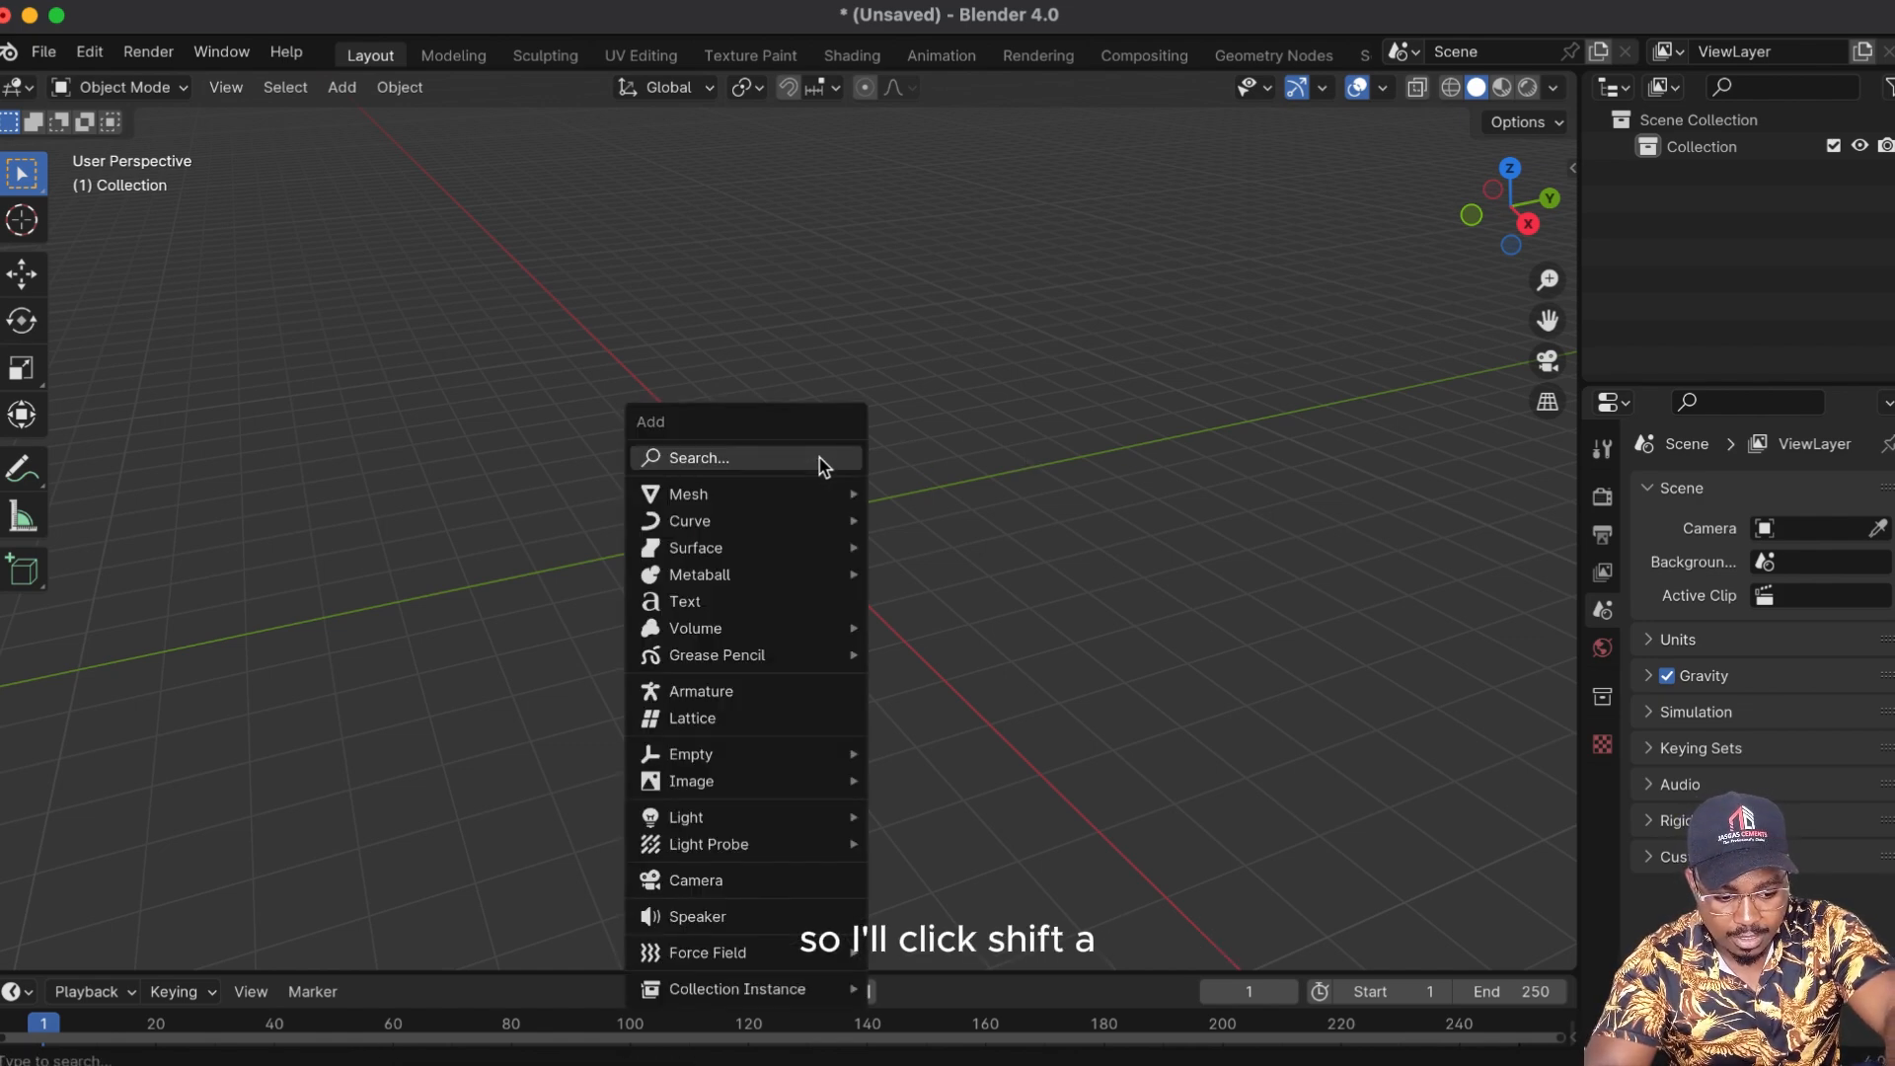
mouse_move(736, 491)
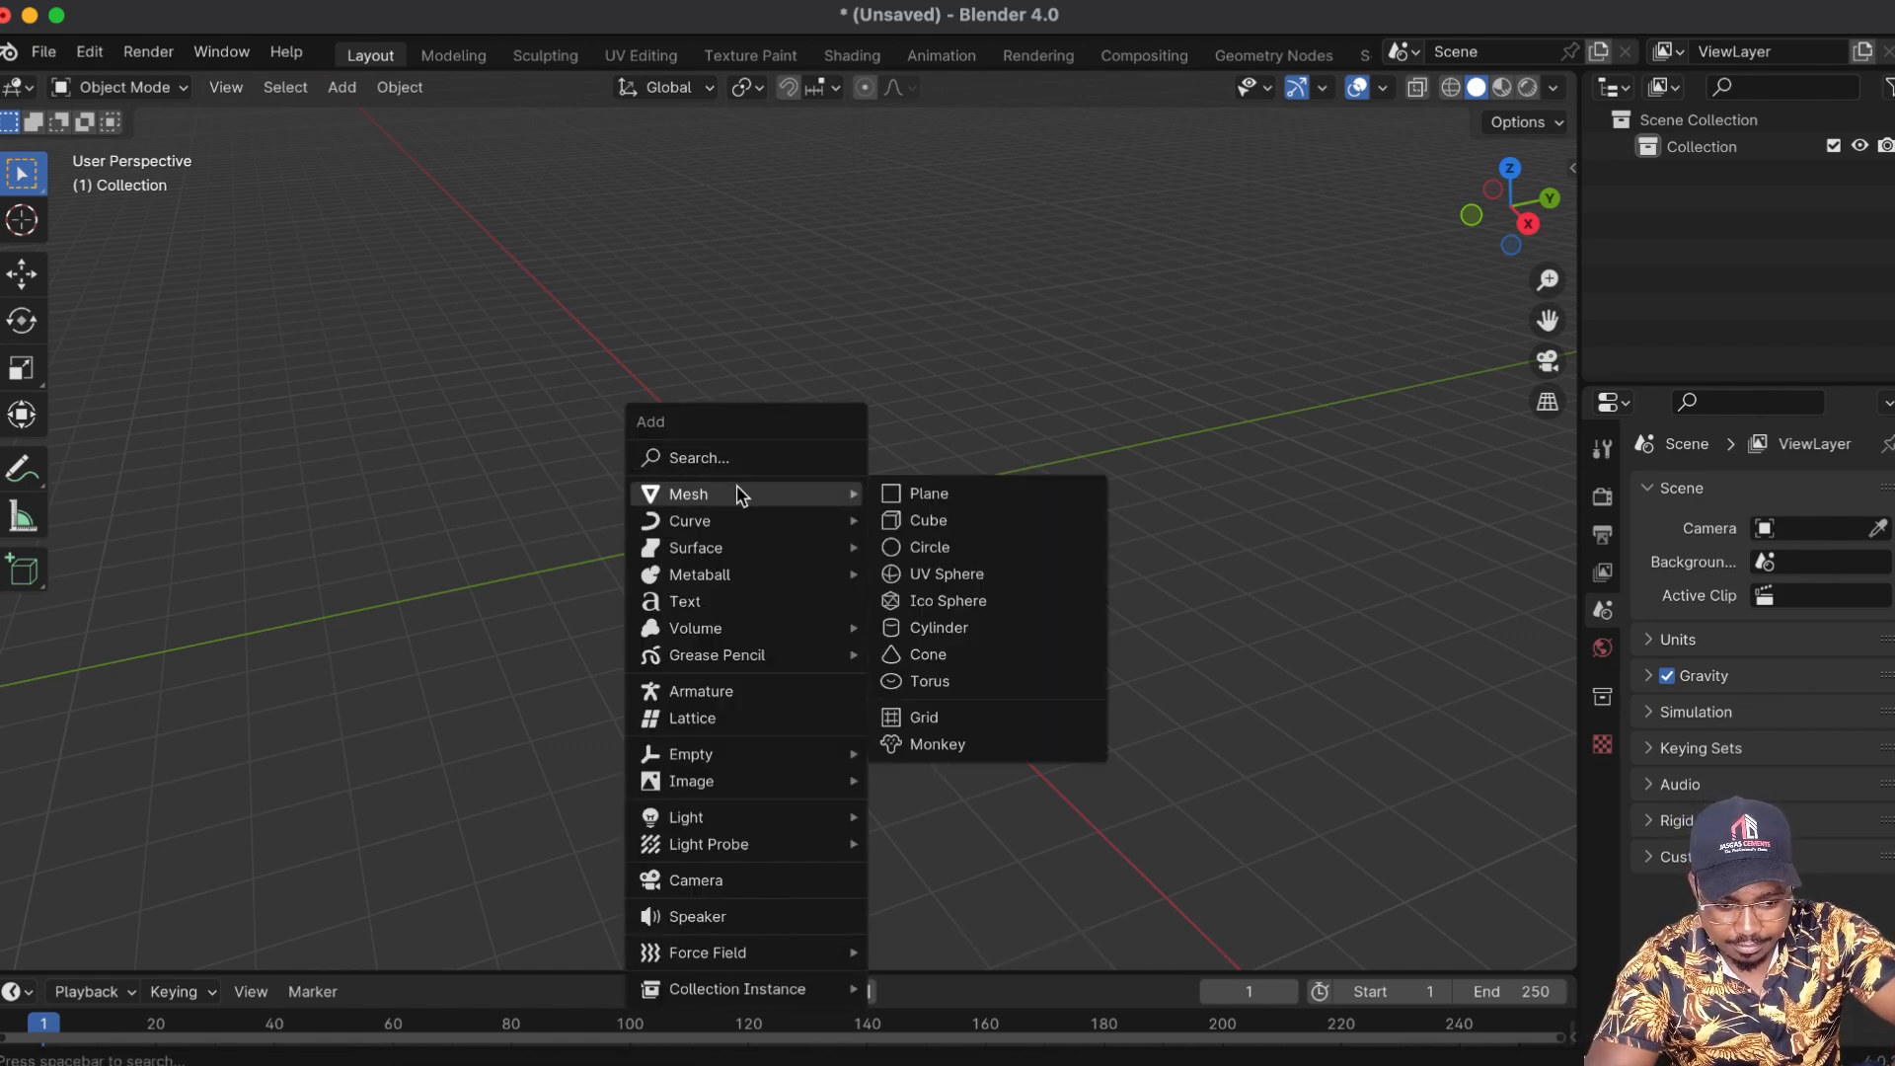
click(934, 632)
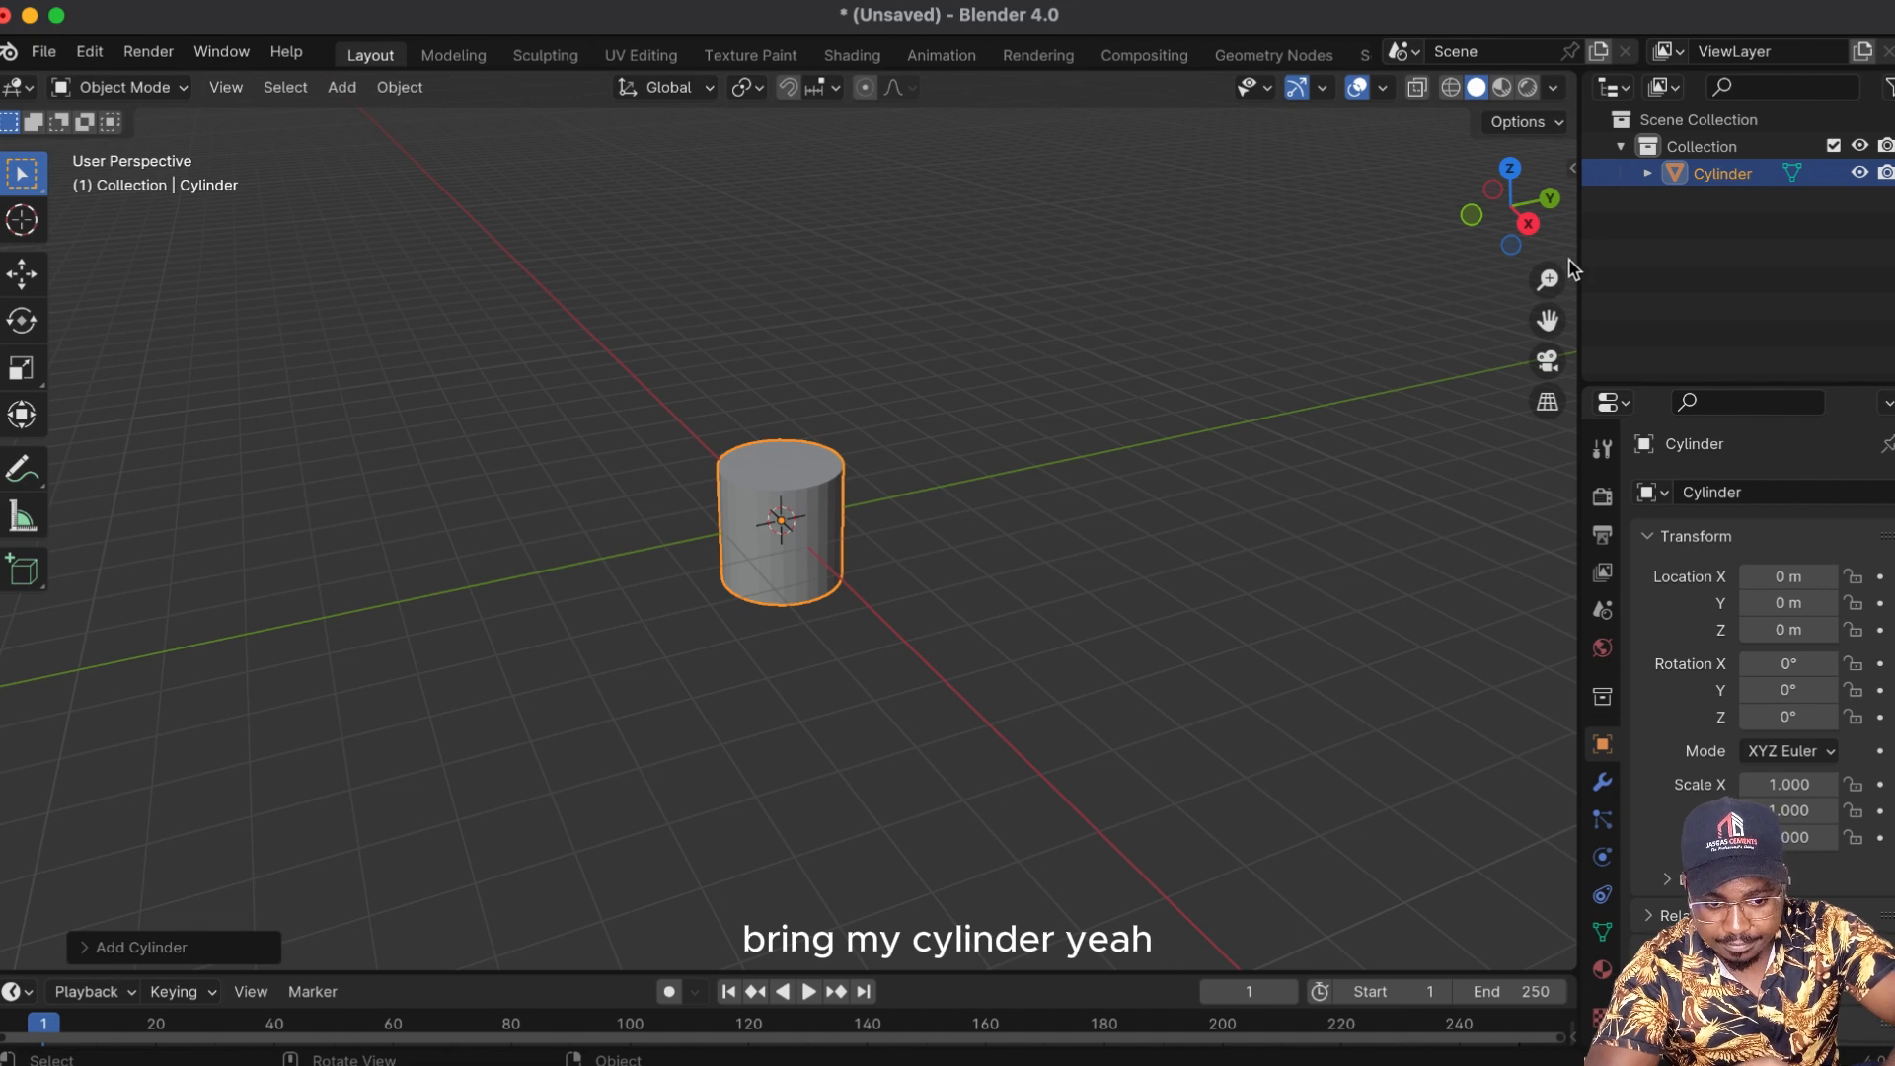
Step: Move the cylinder up about 1 m along the Z axis so its base rests on the grid level
click(1548, 201)
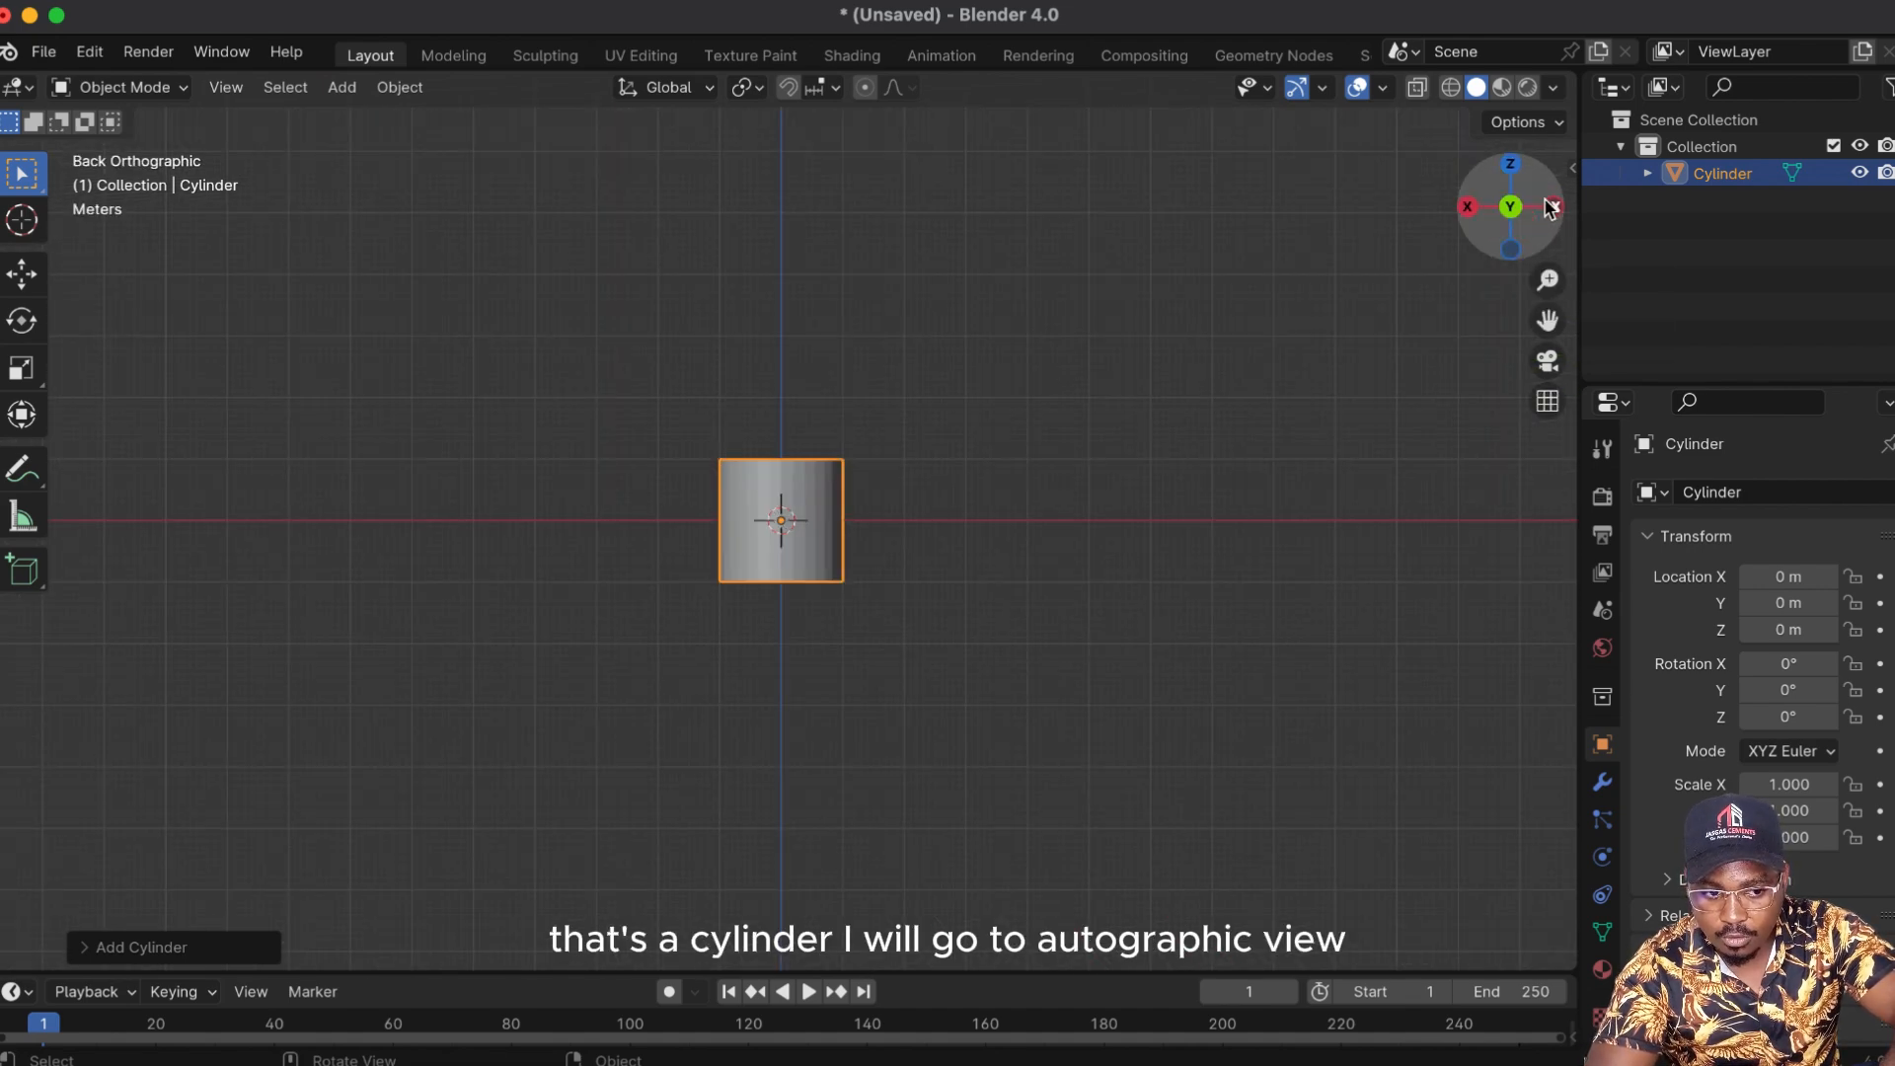
drag(1548, 280, 1548, 253)
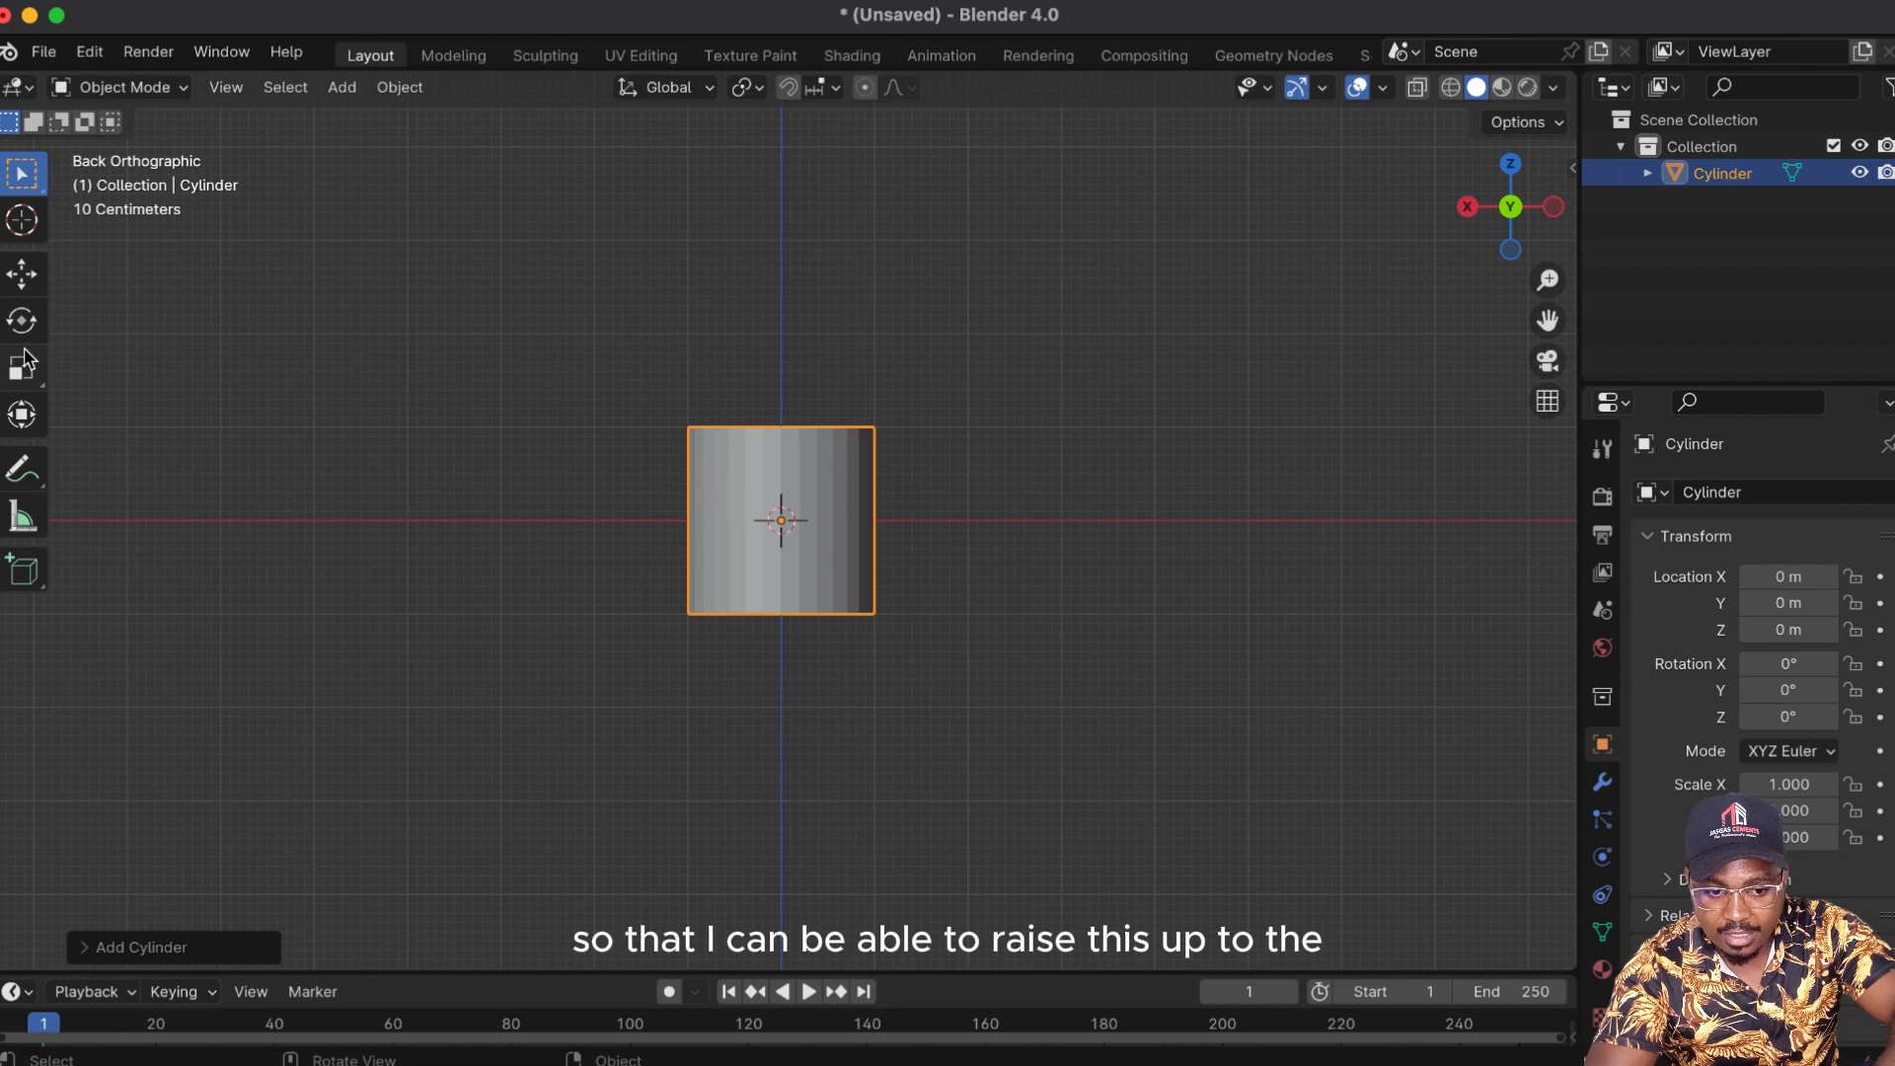
click(22, 274)
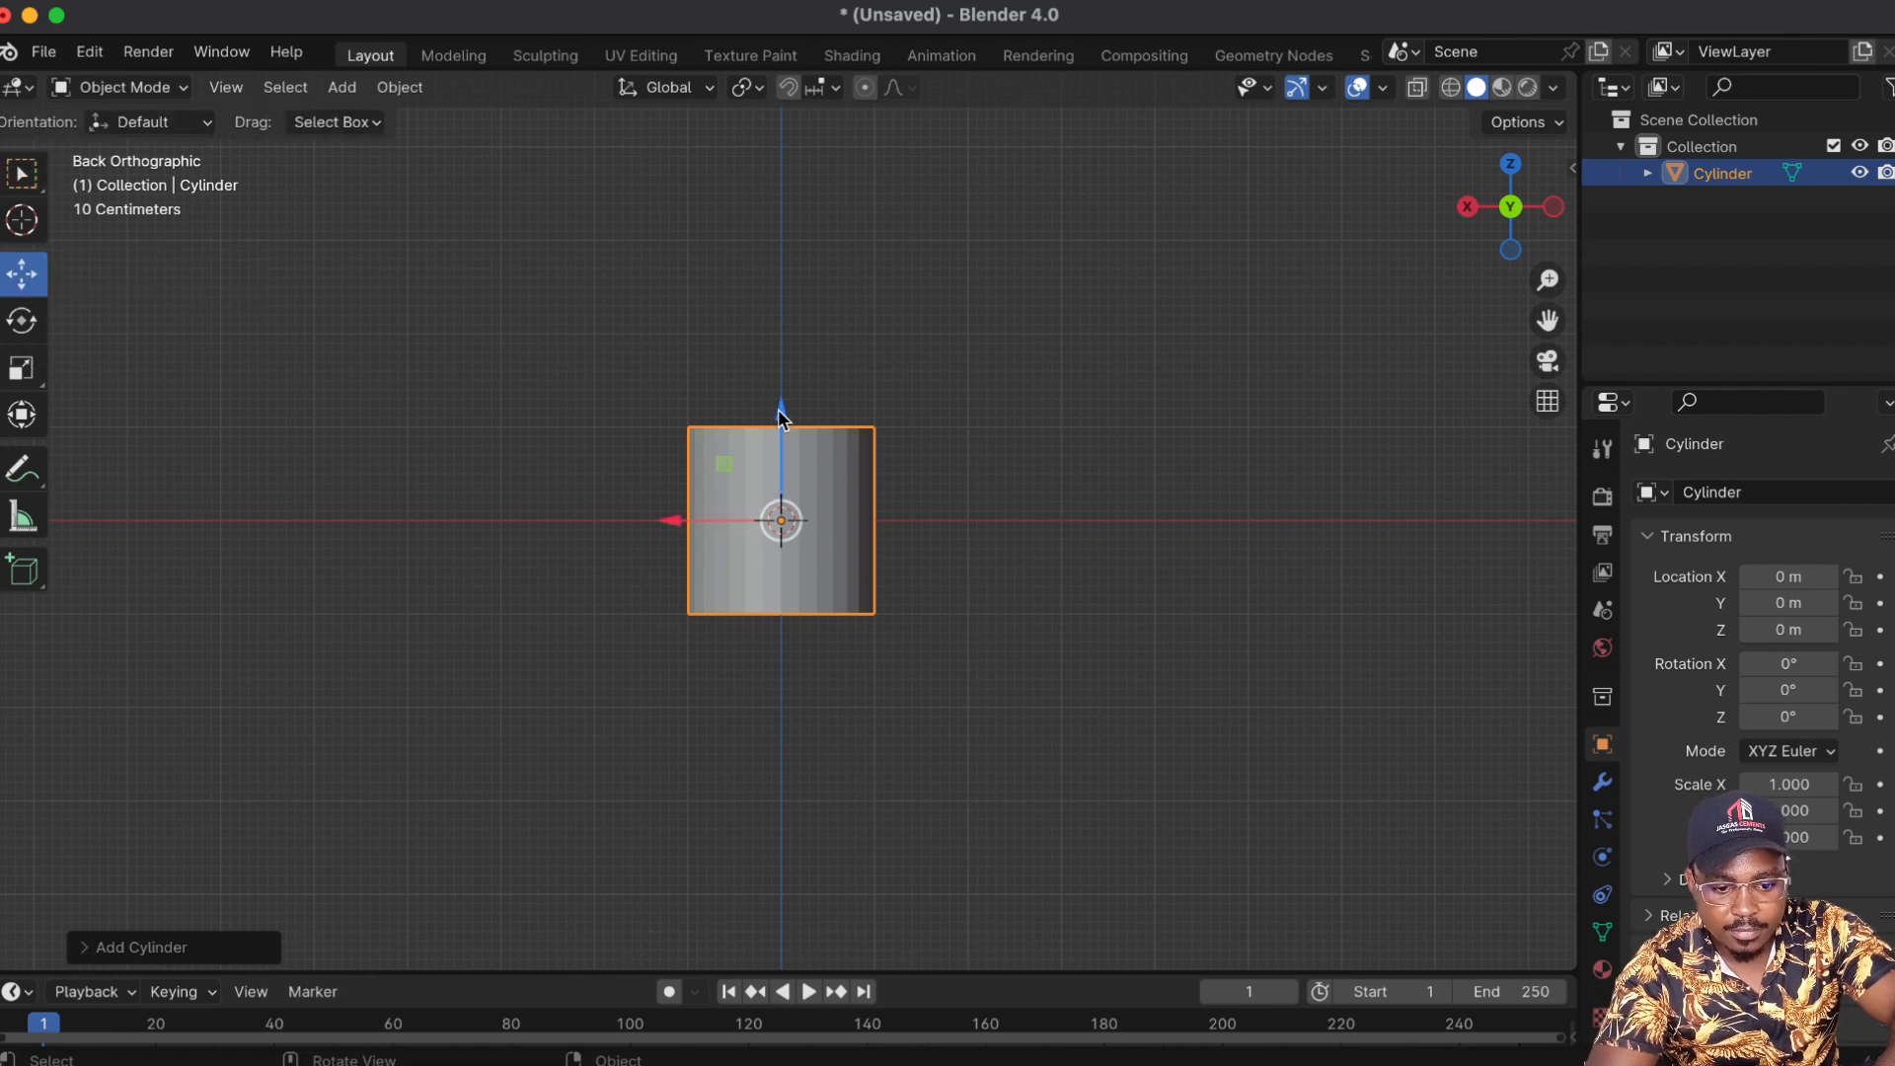
drag(782, 409, 788, 314)
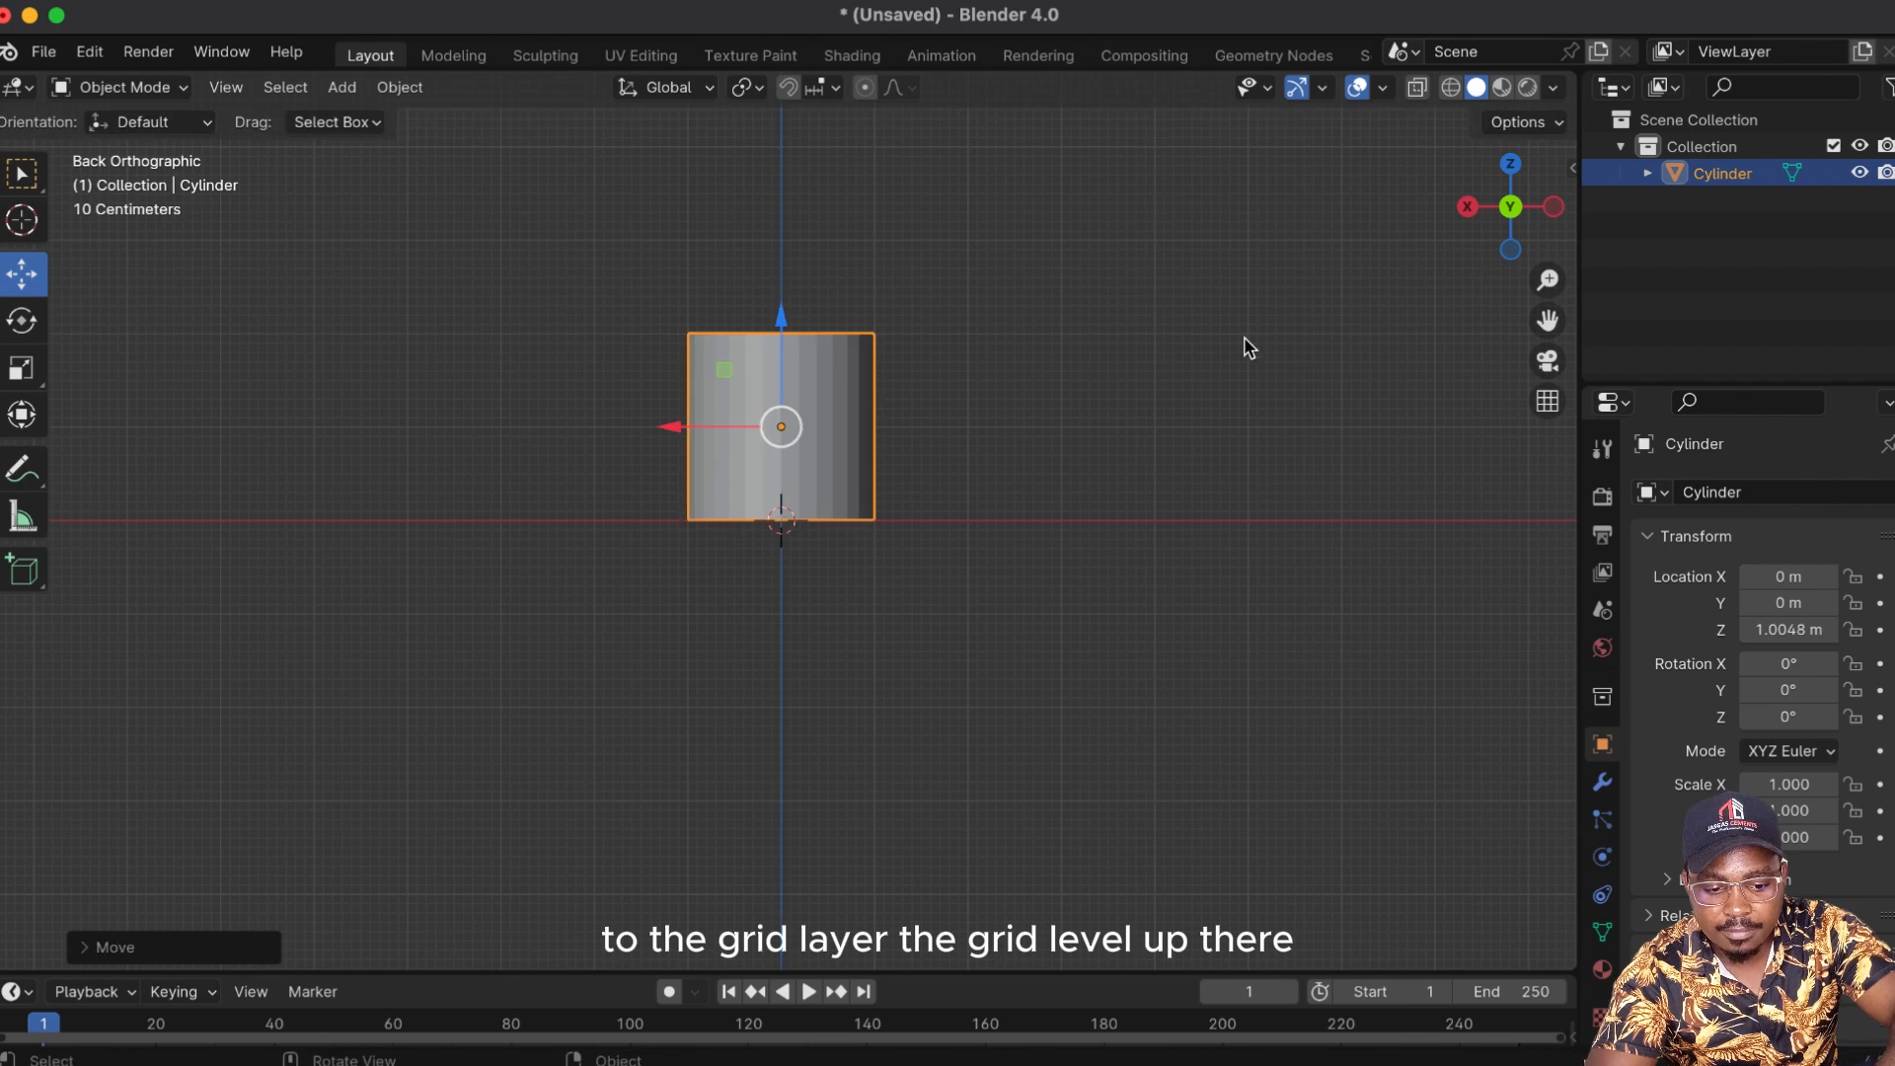
Step: Inspect the raised cylinder in several orthographic side views and in perspective
scroll(1548, 279, down, 1)
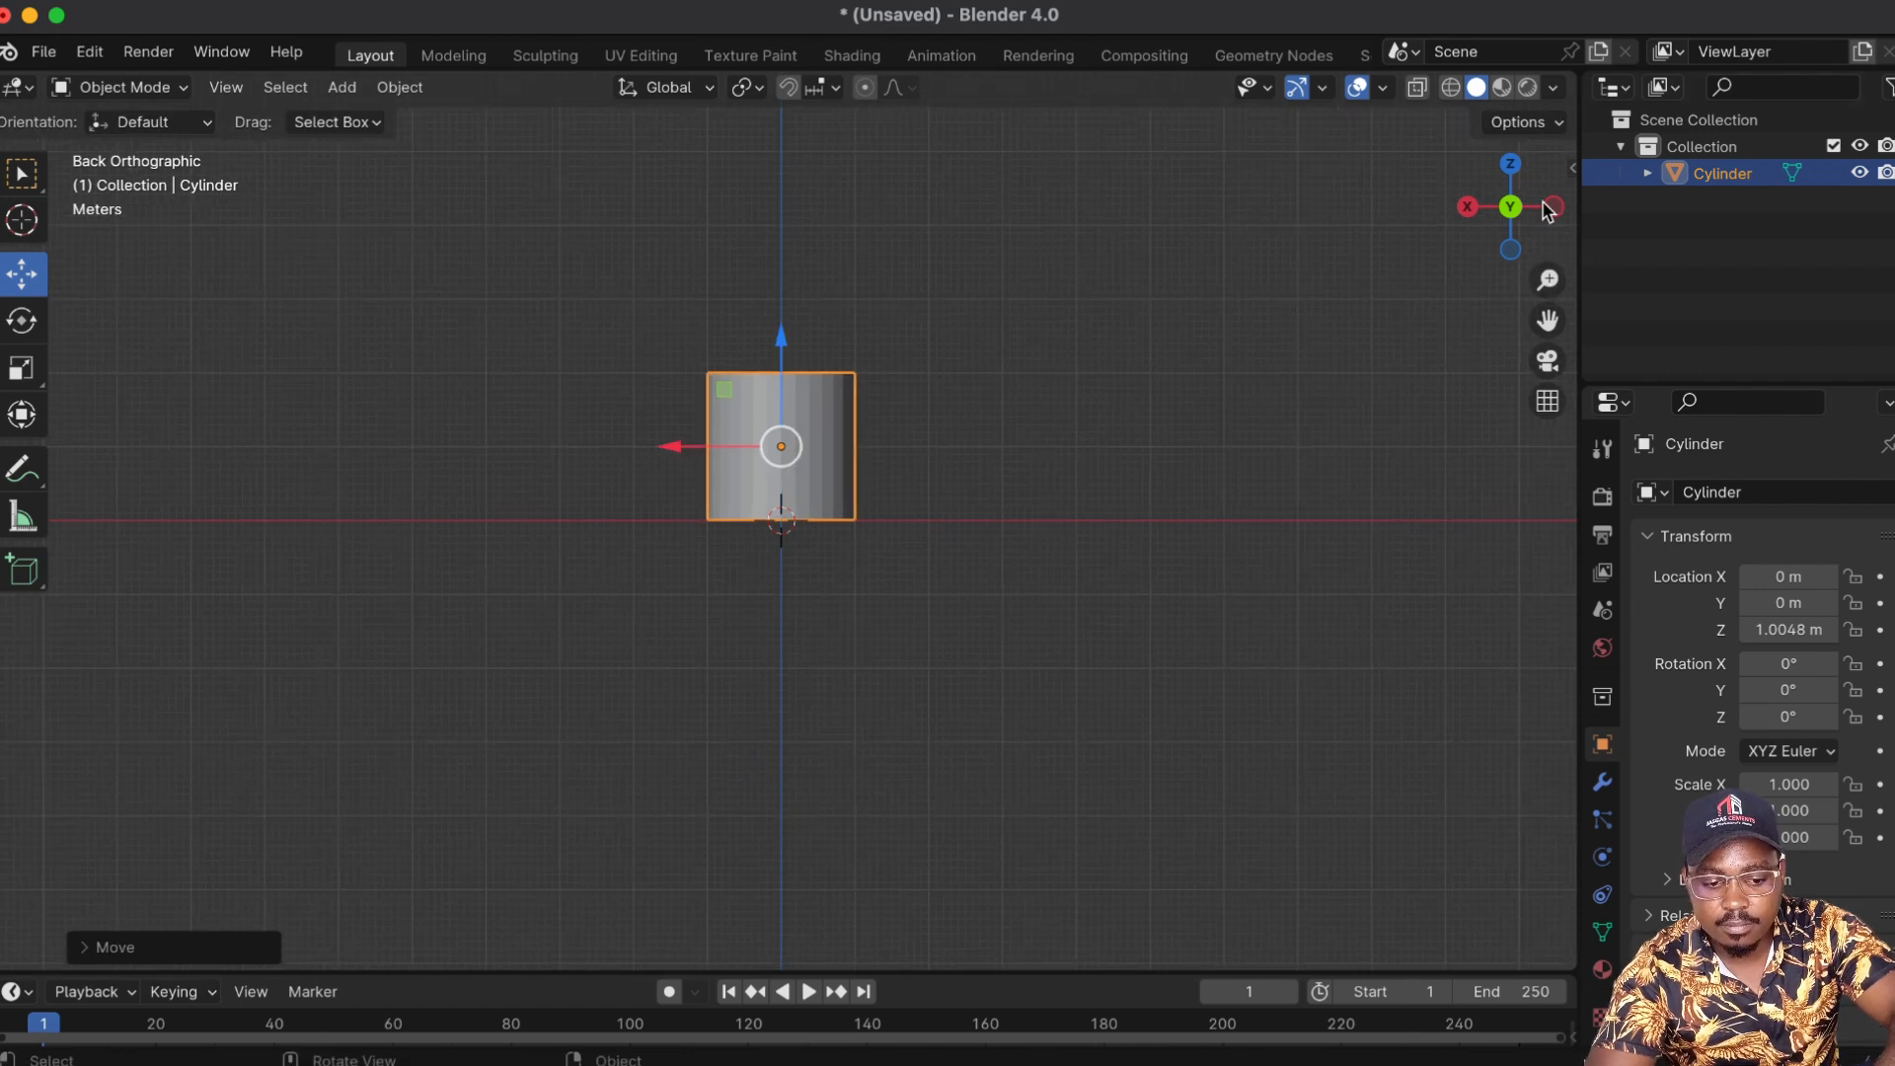
click(1466, 207)
click(1468, 207)
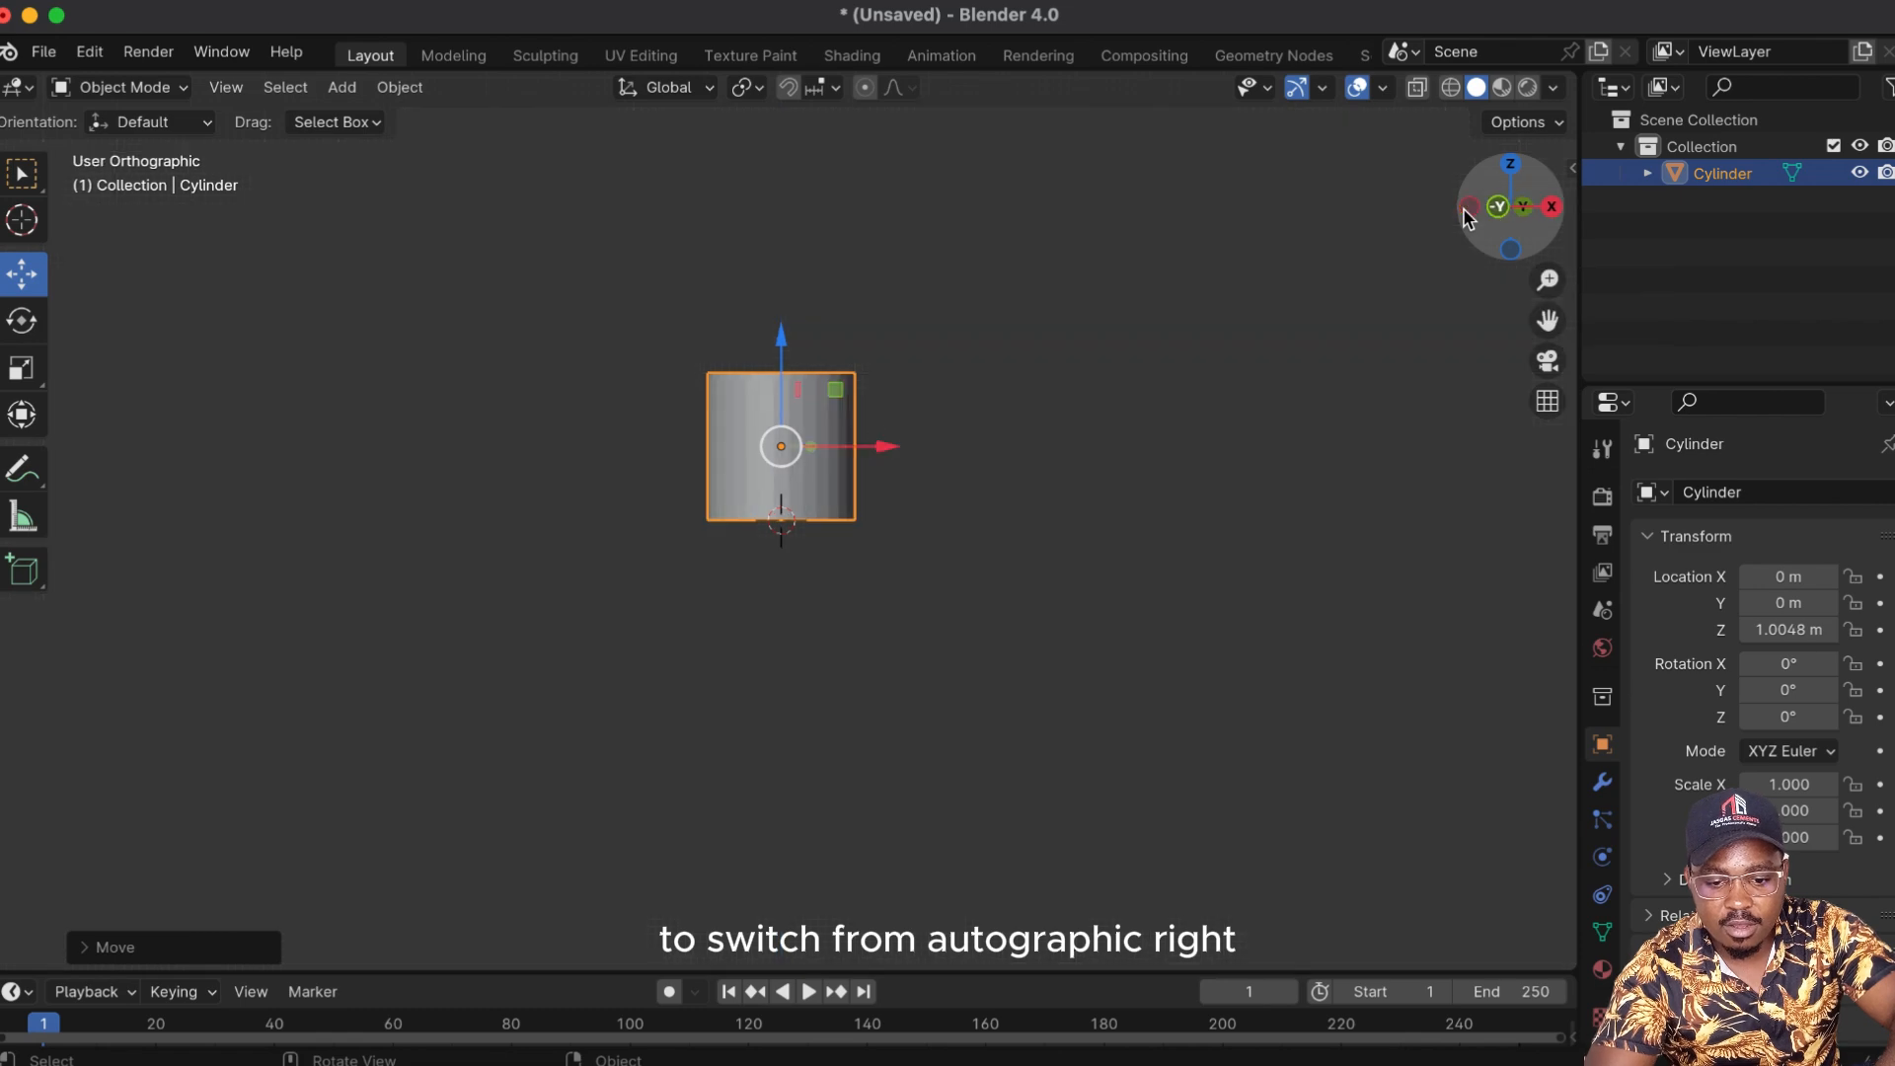
click(1467, 208)
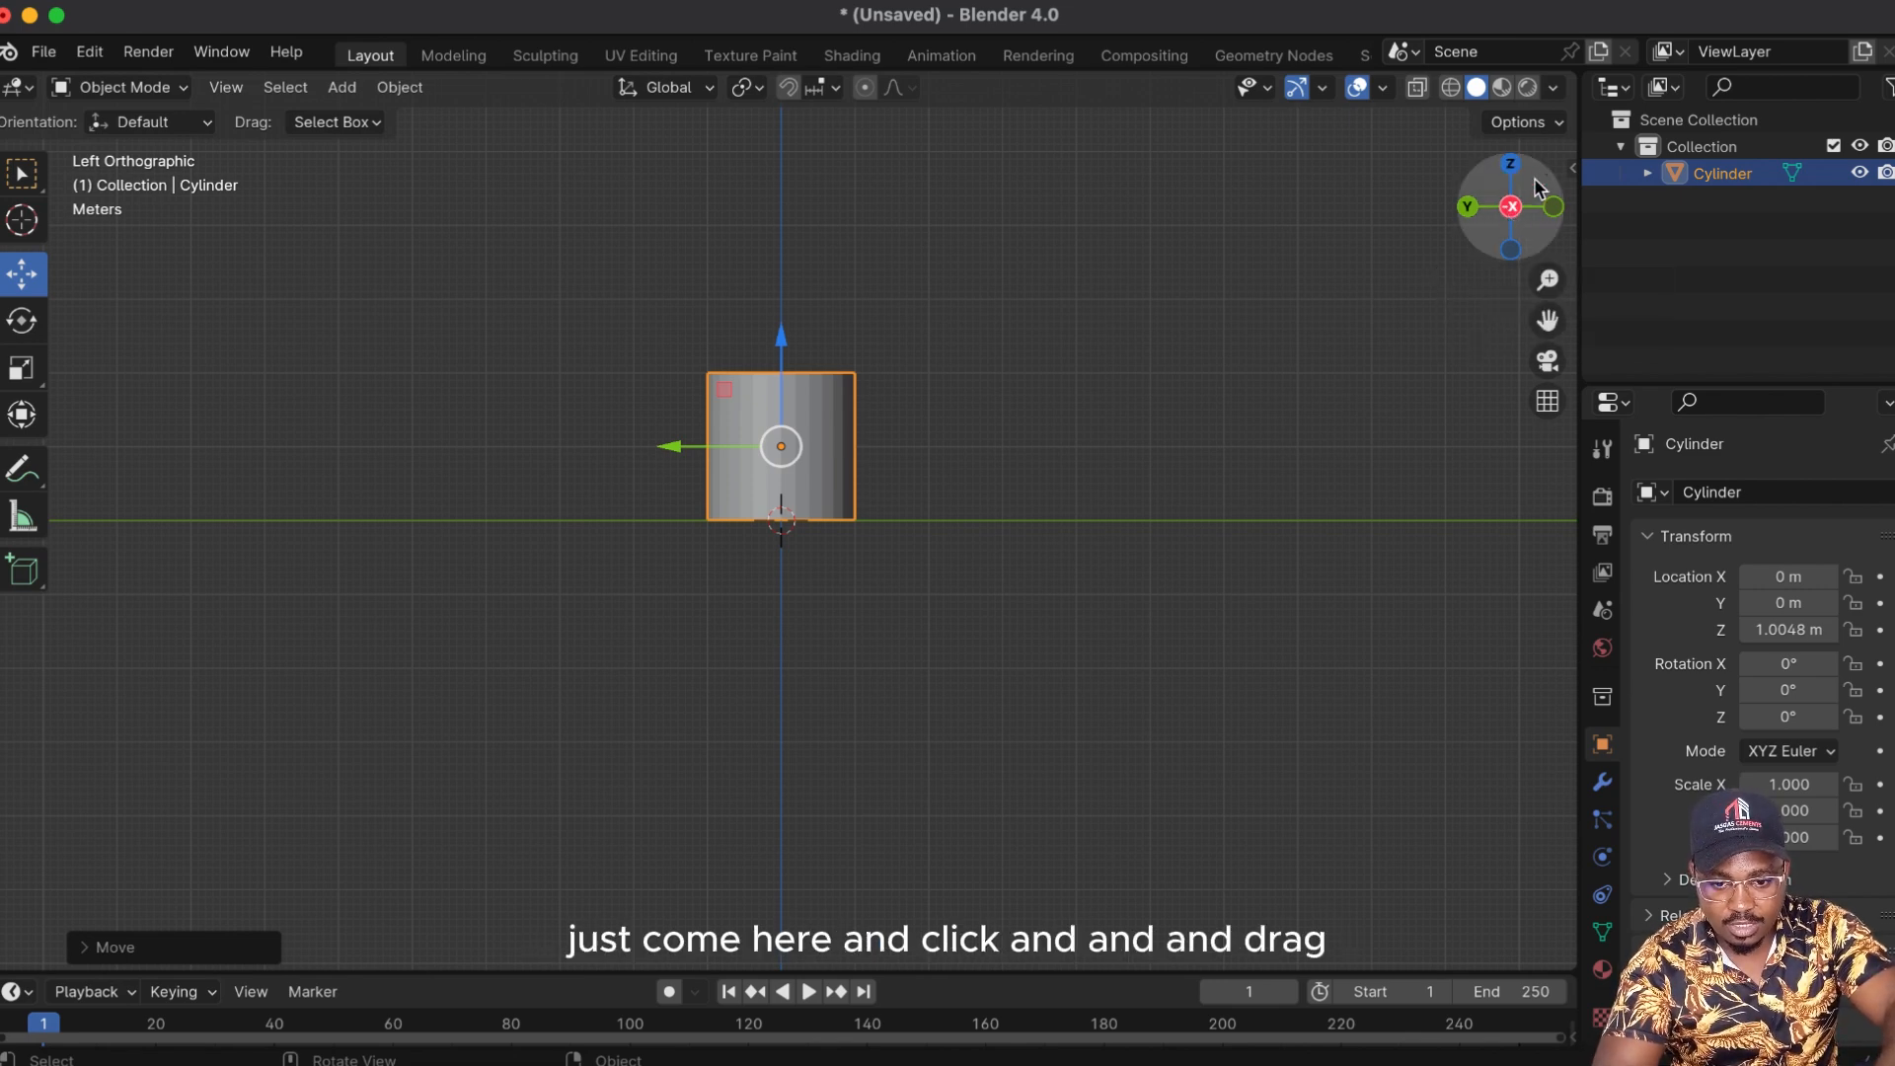
drag(1534, 178, 1477, 288)
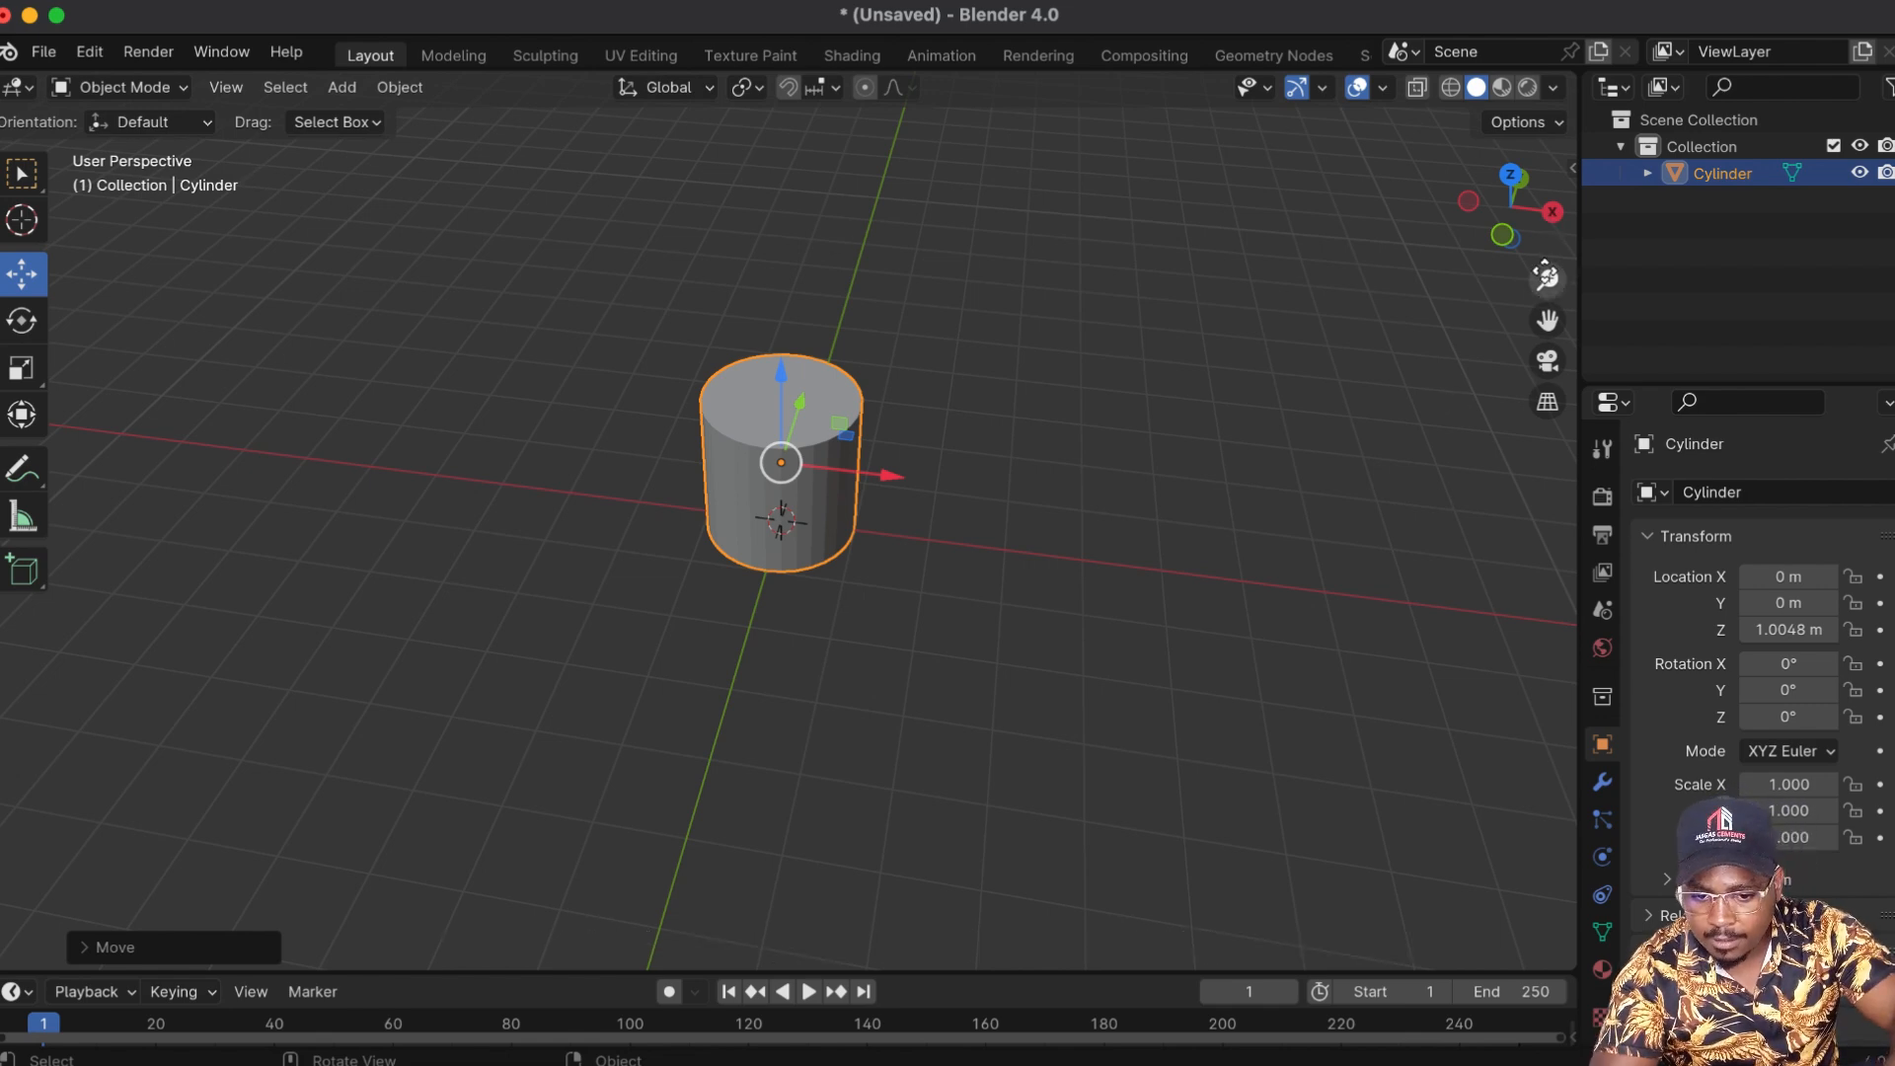
drag(1546, 273, 1546, 243)
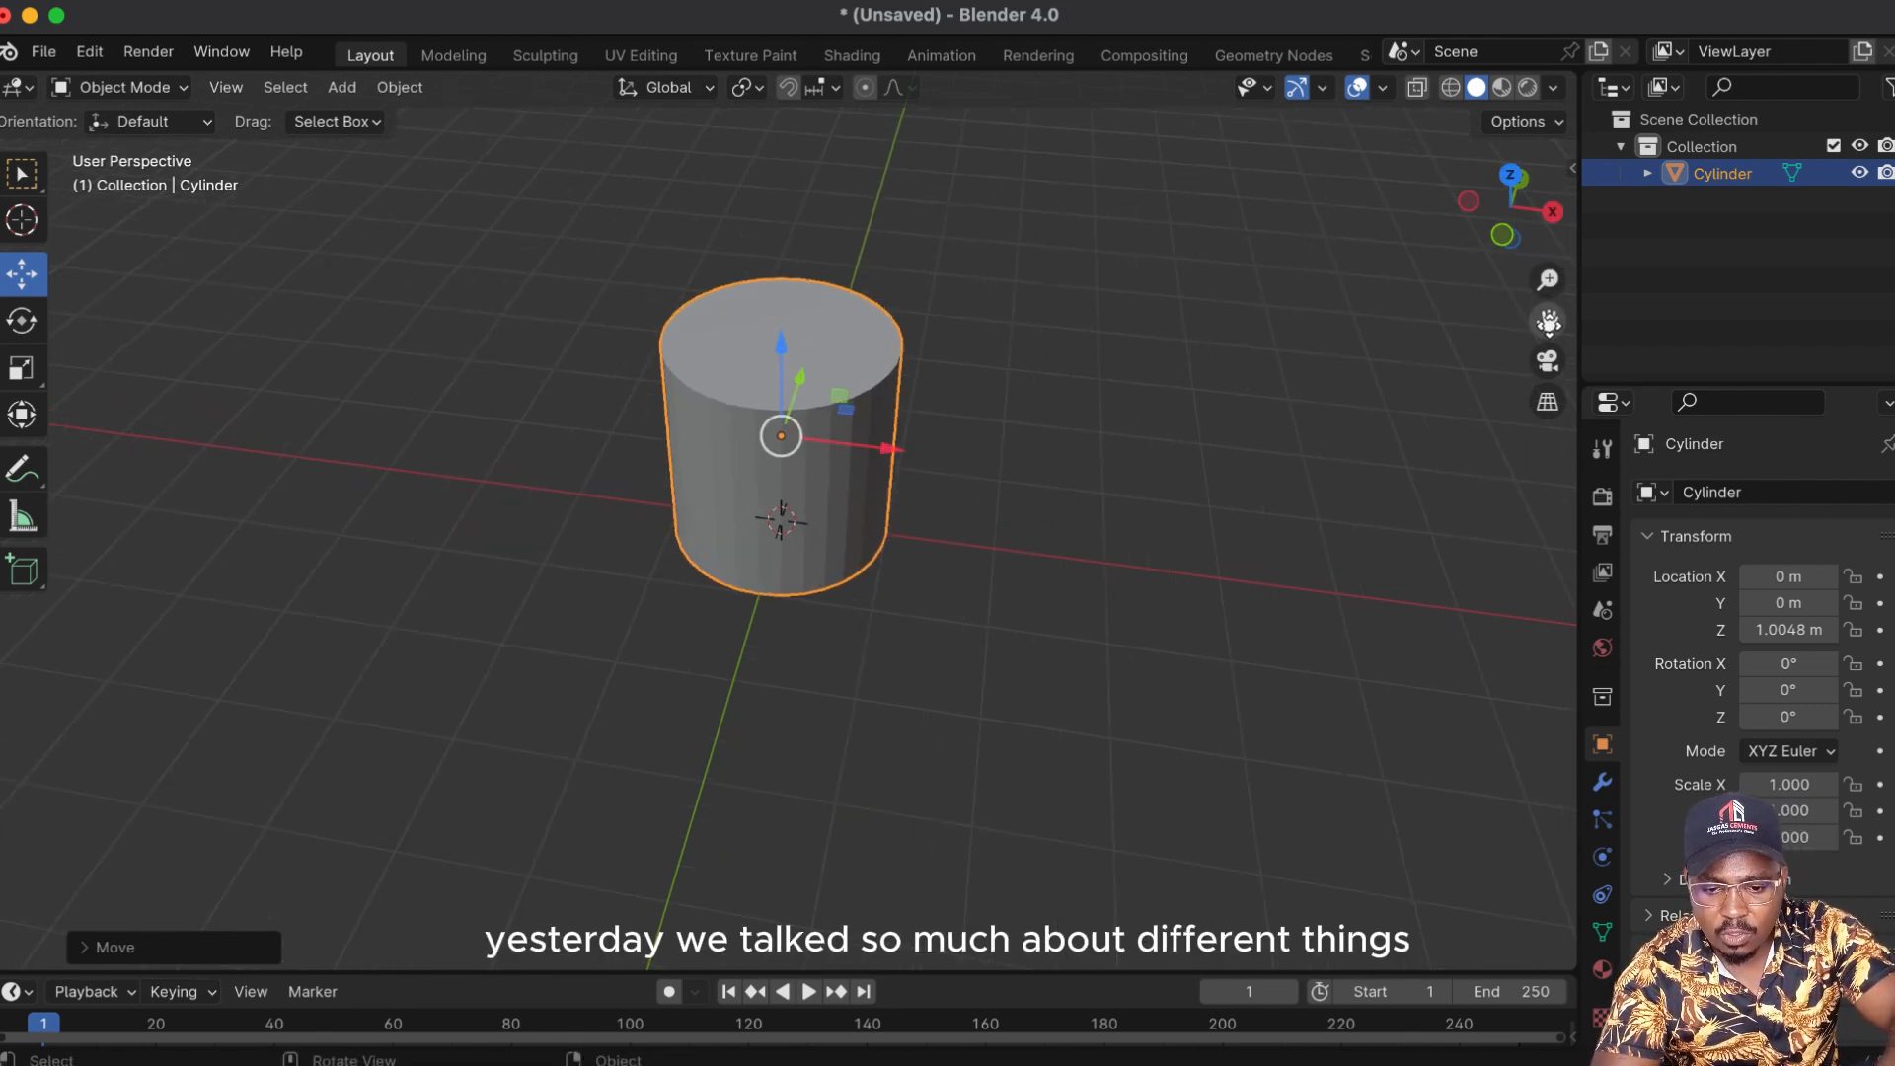
drag(1545, 320, 1547, 253)
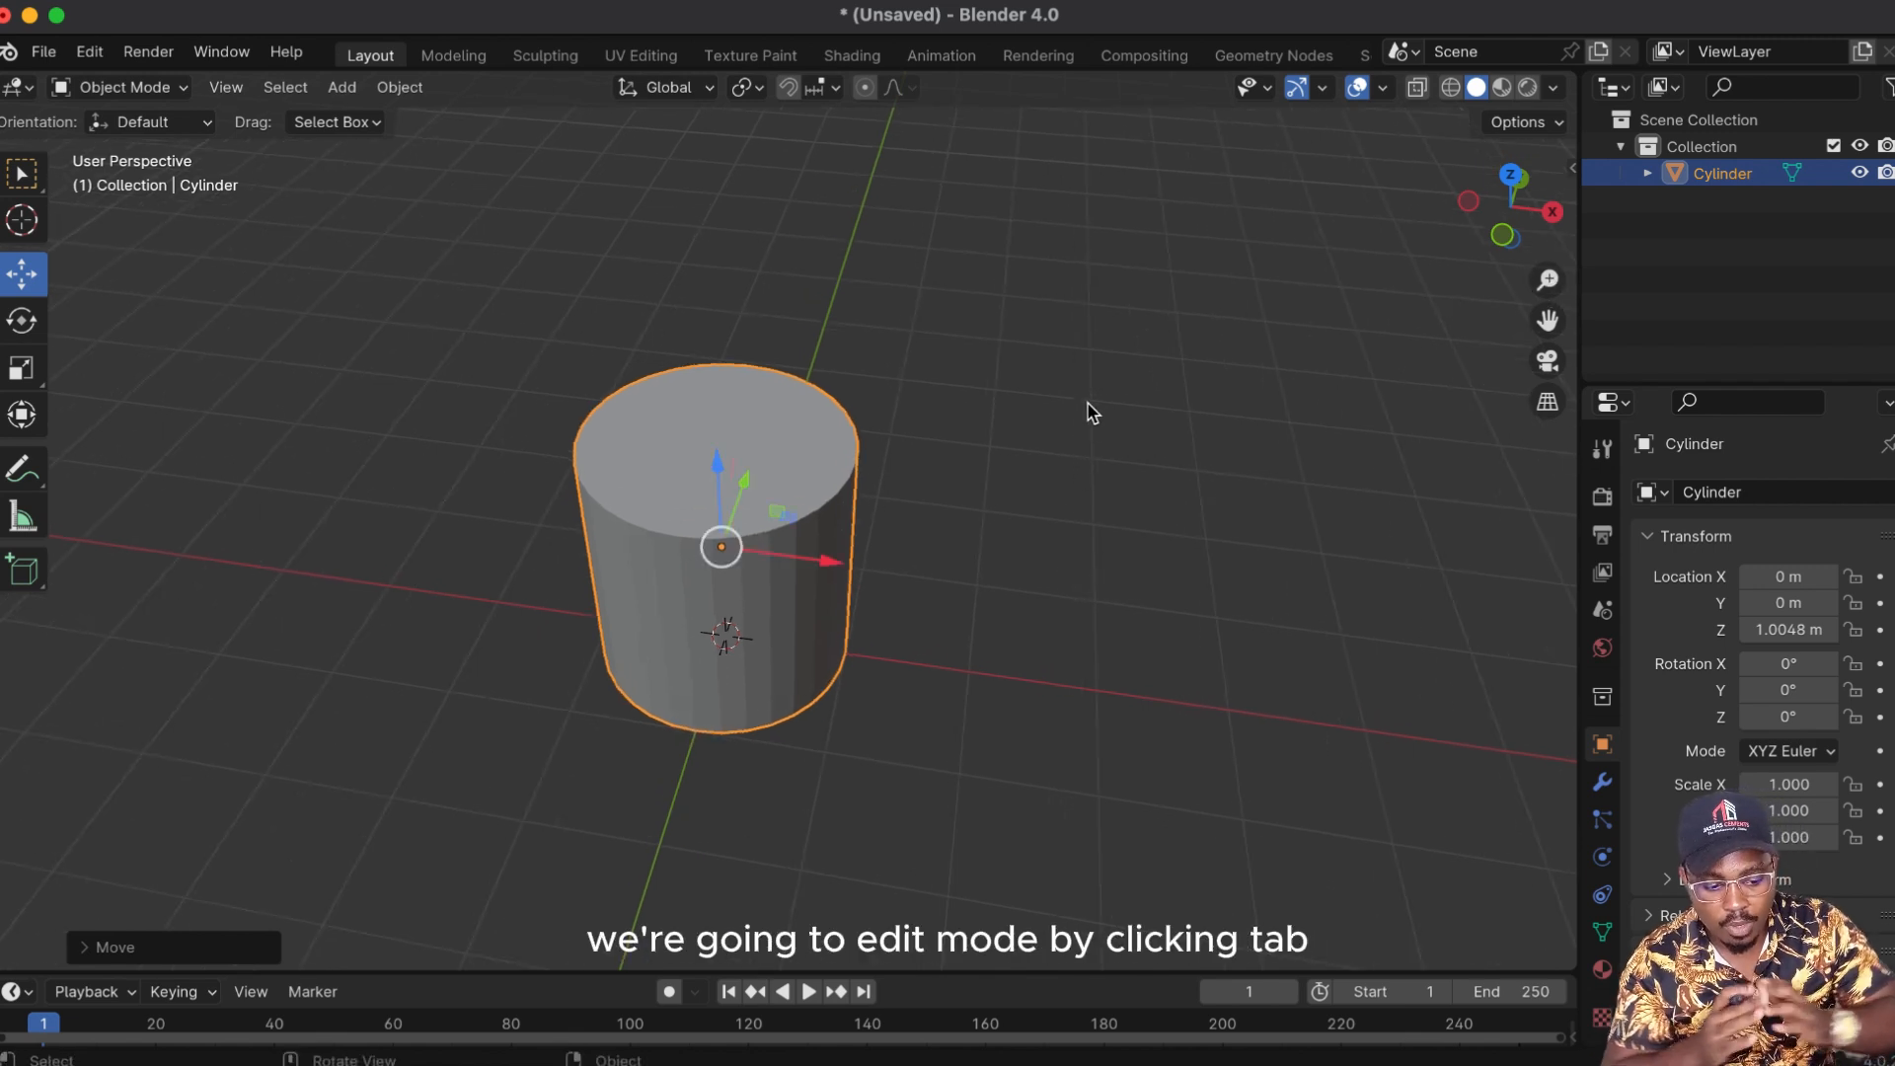
Step: Enter Edit Mode with face selection and scale the cylinder's bottom face down slightly to taper the cup
key(Tab)
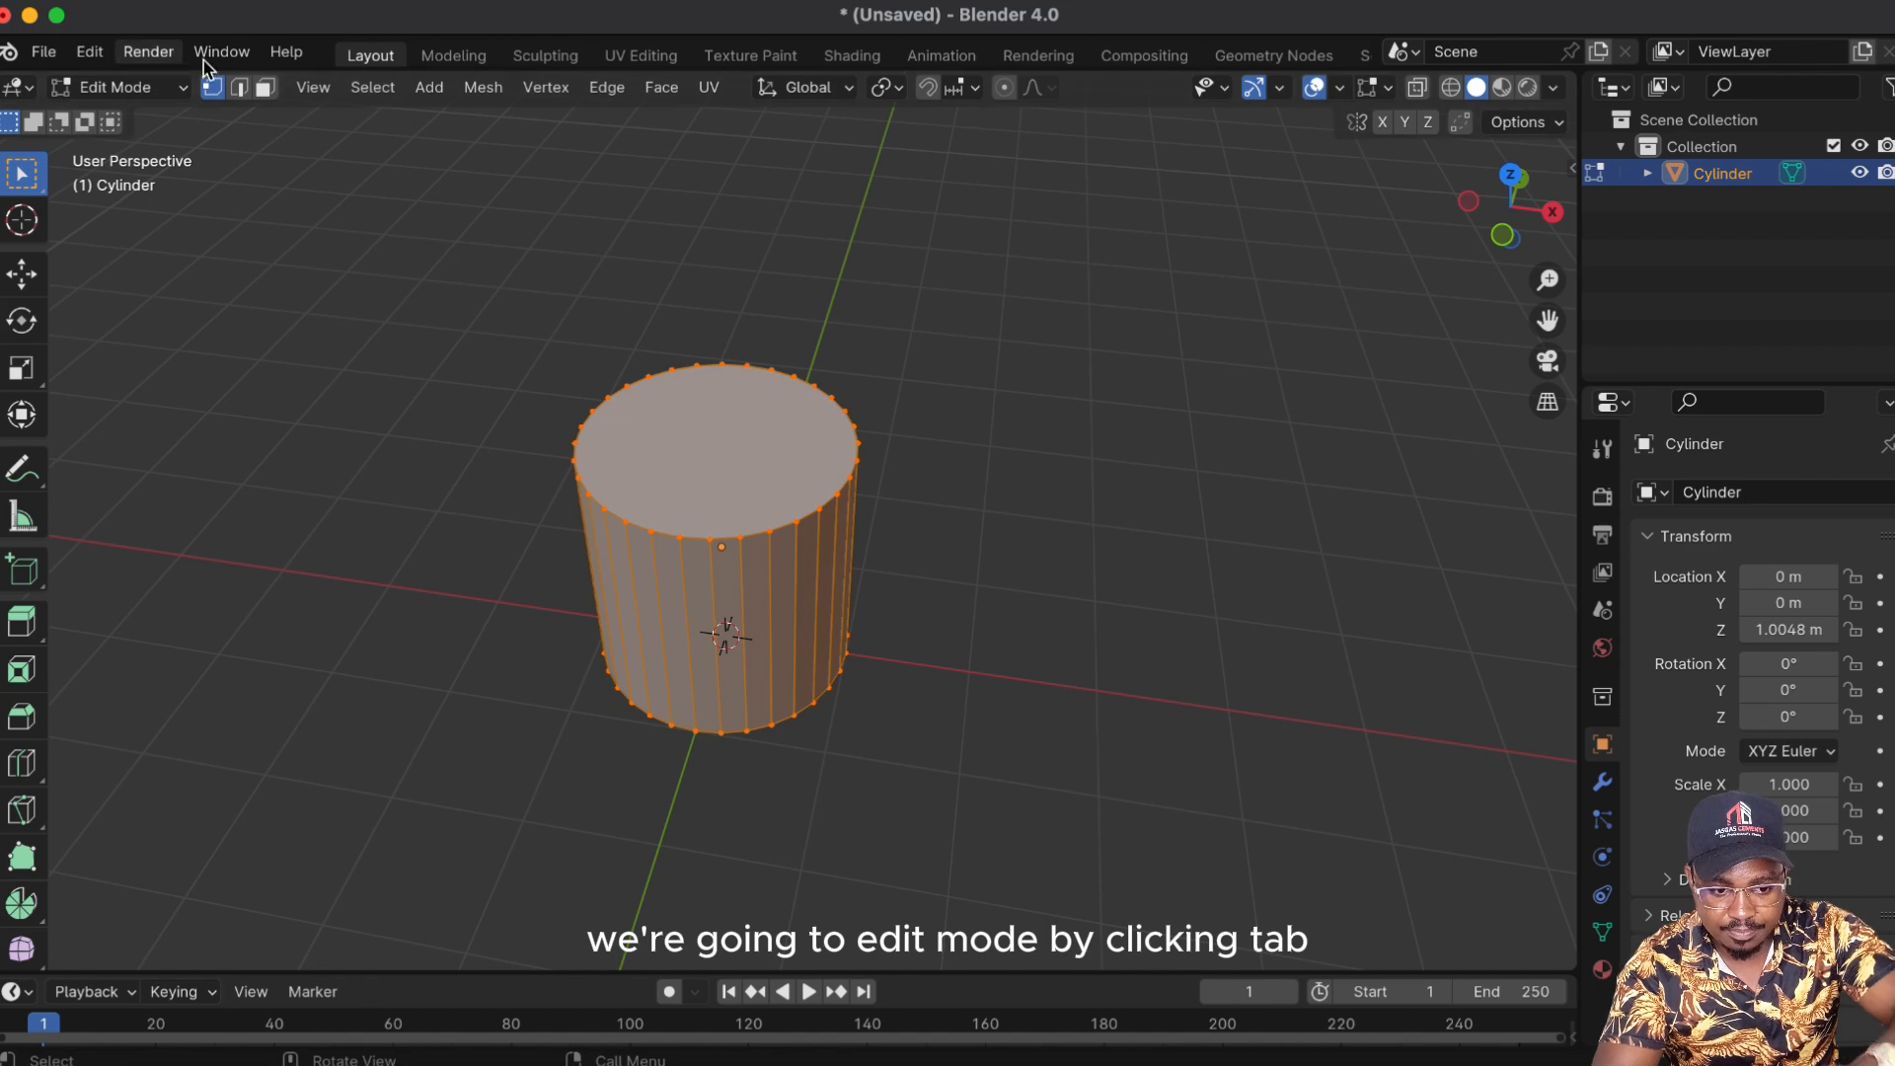
click(267, 89)
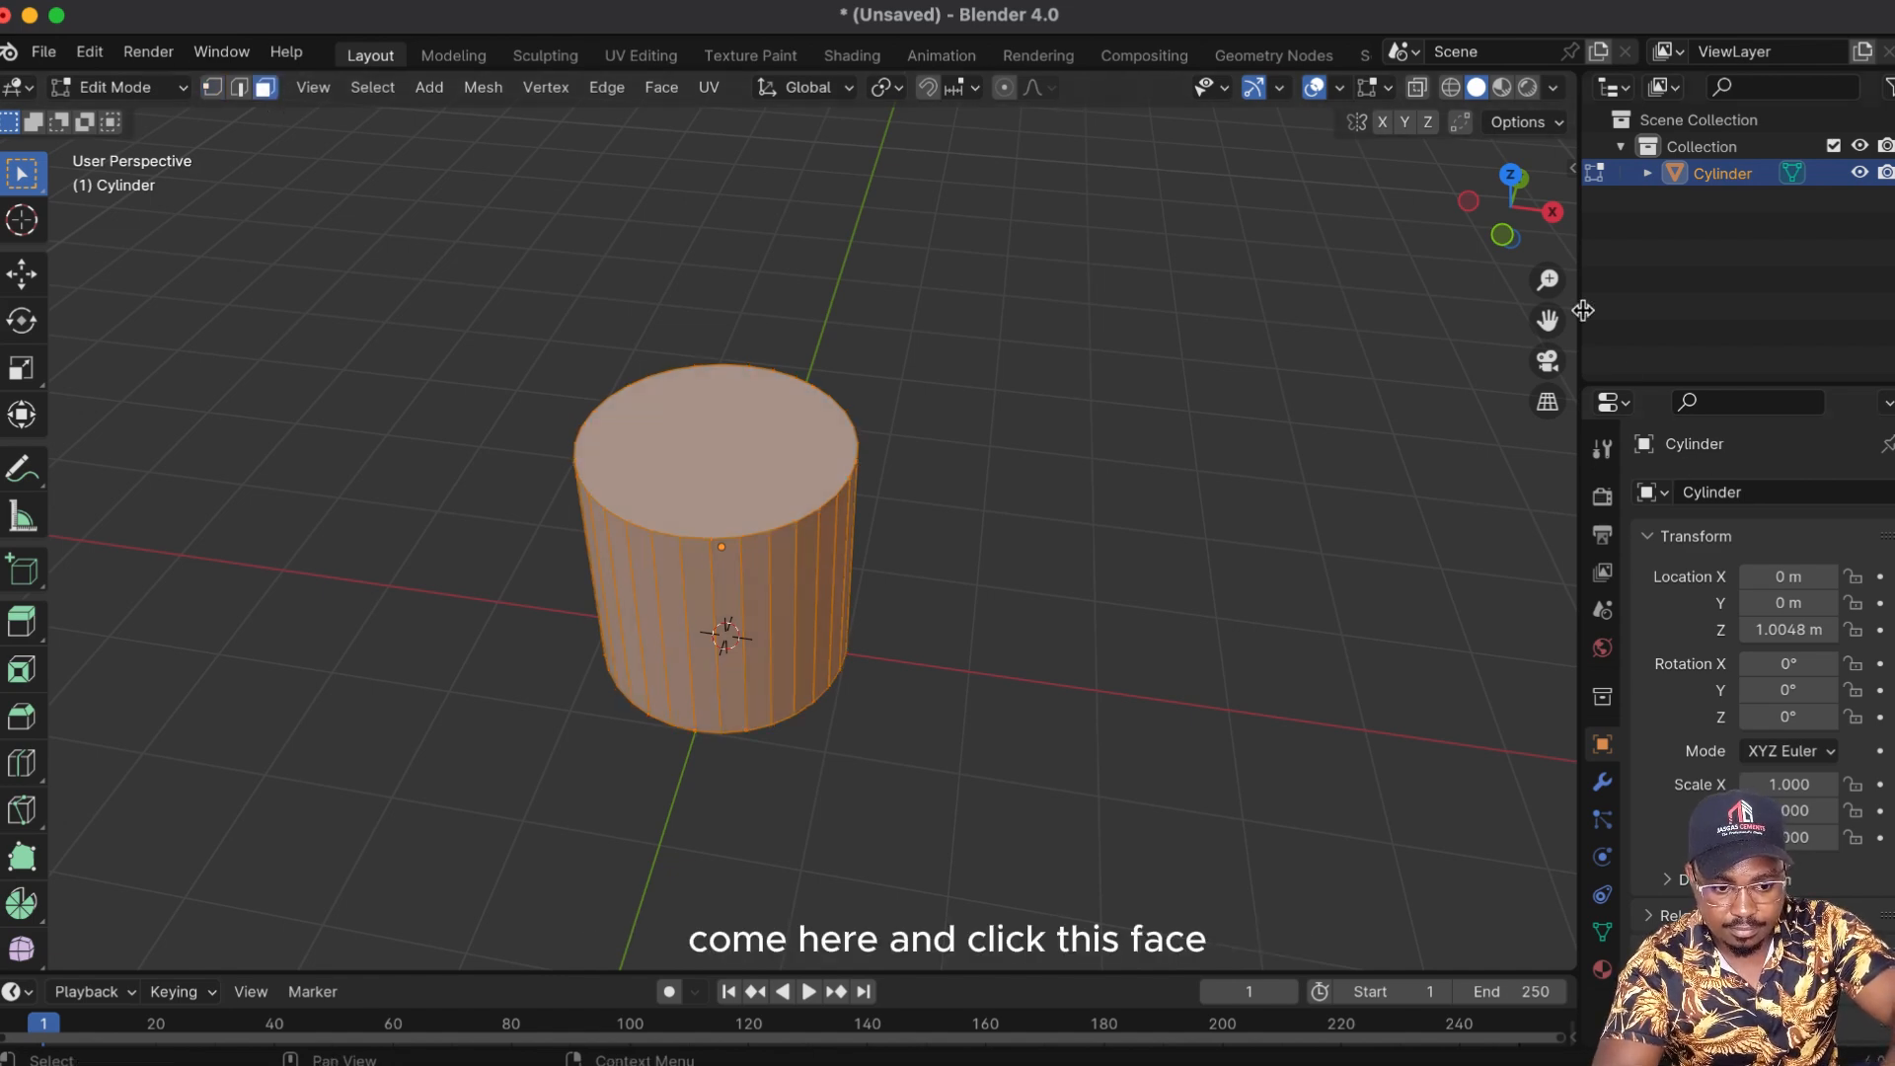
mouse_move(1526, 234)
mouse_down()
mouse_move(1502, 225)
mouse_move(1523, 227)
mouse_up()
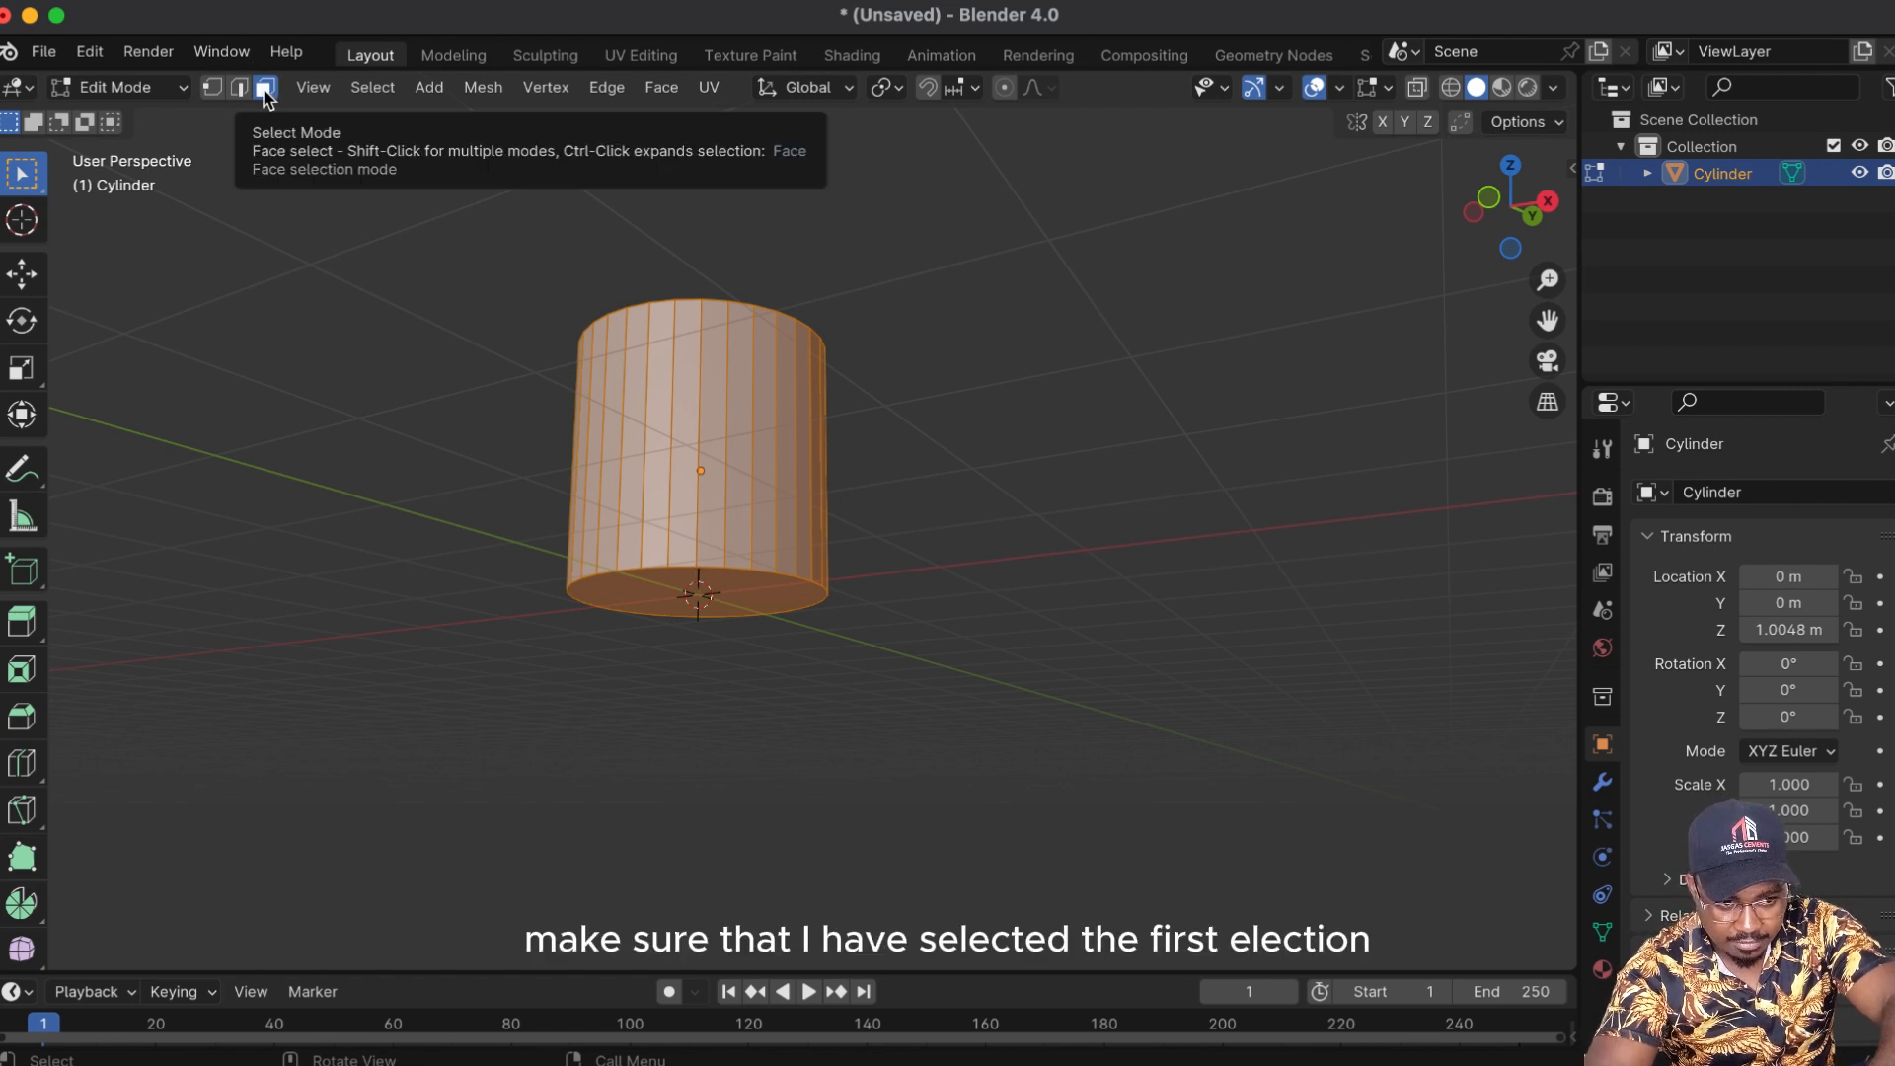
click(676, 606)
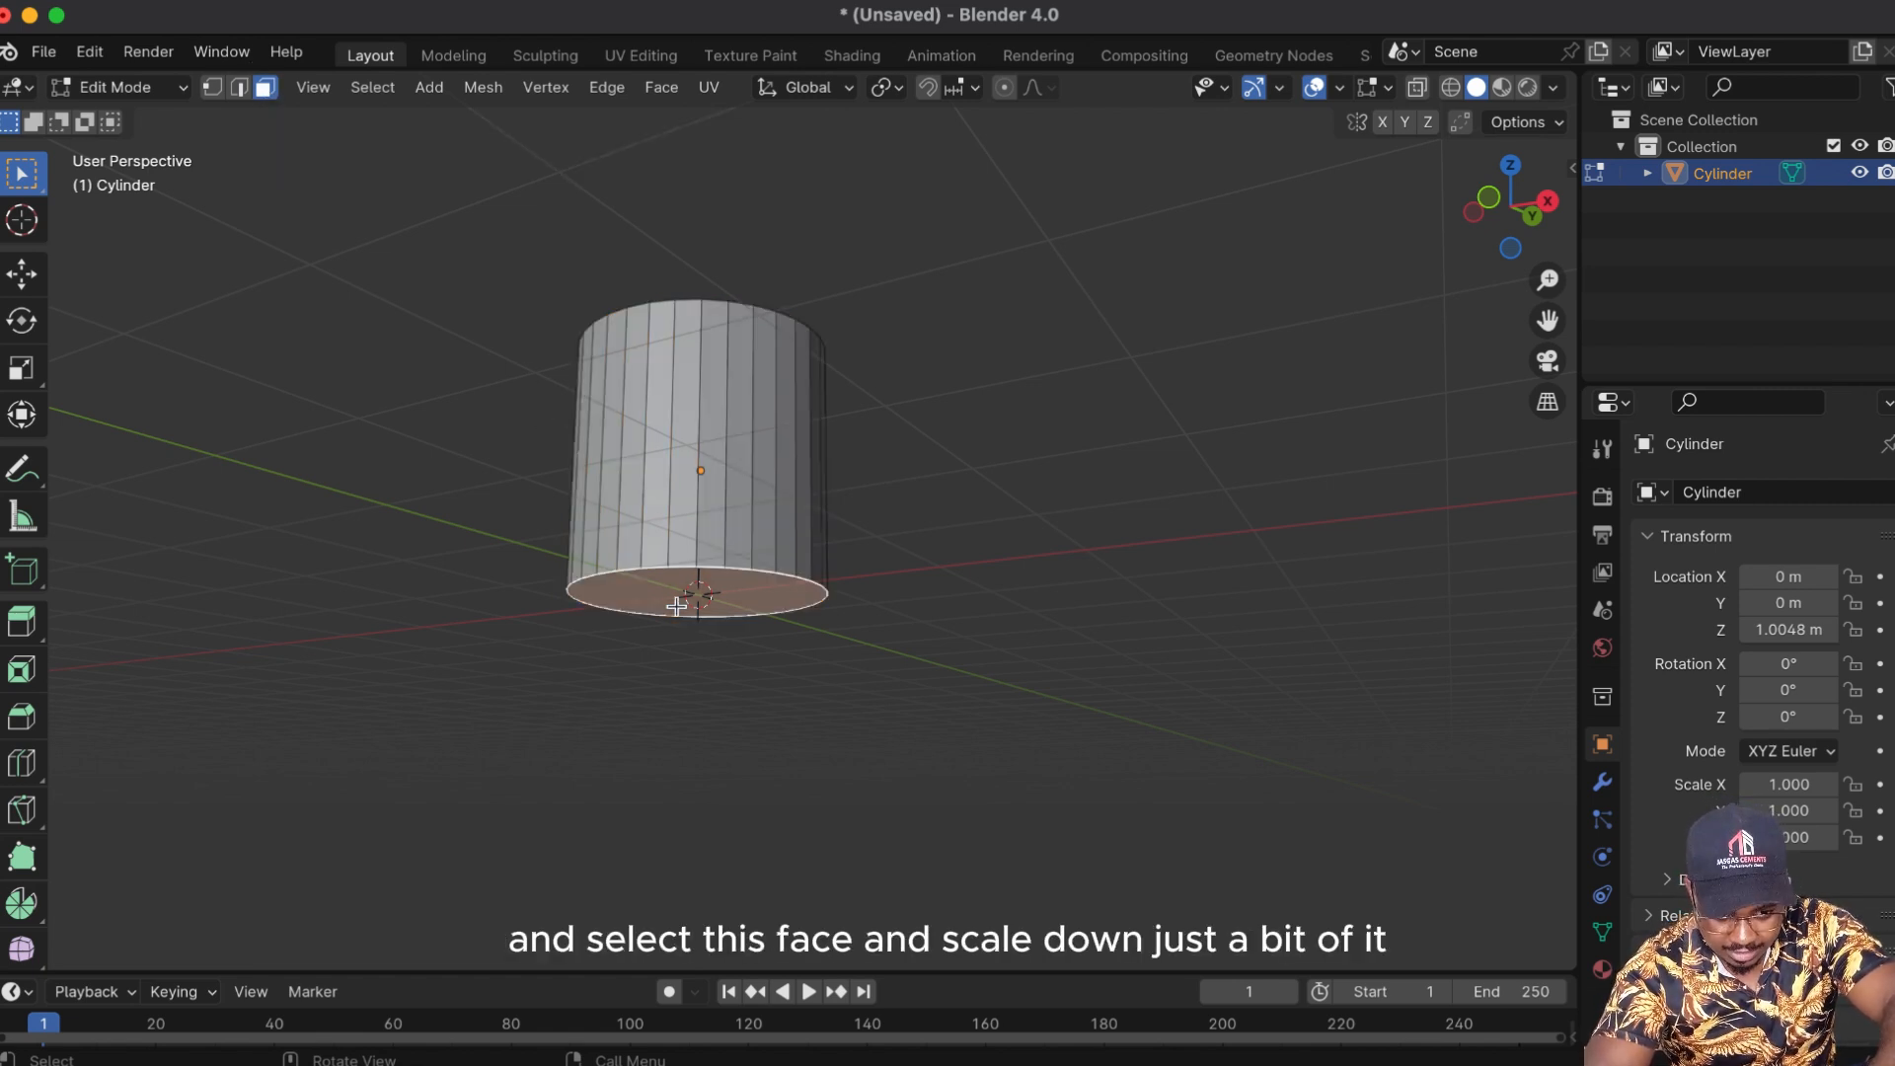
key(s)
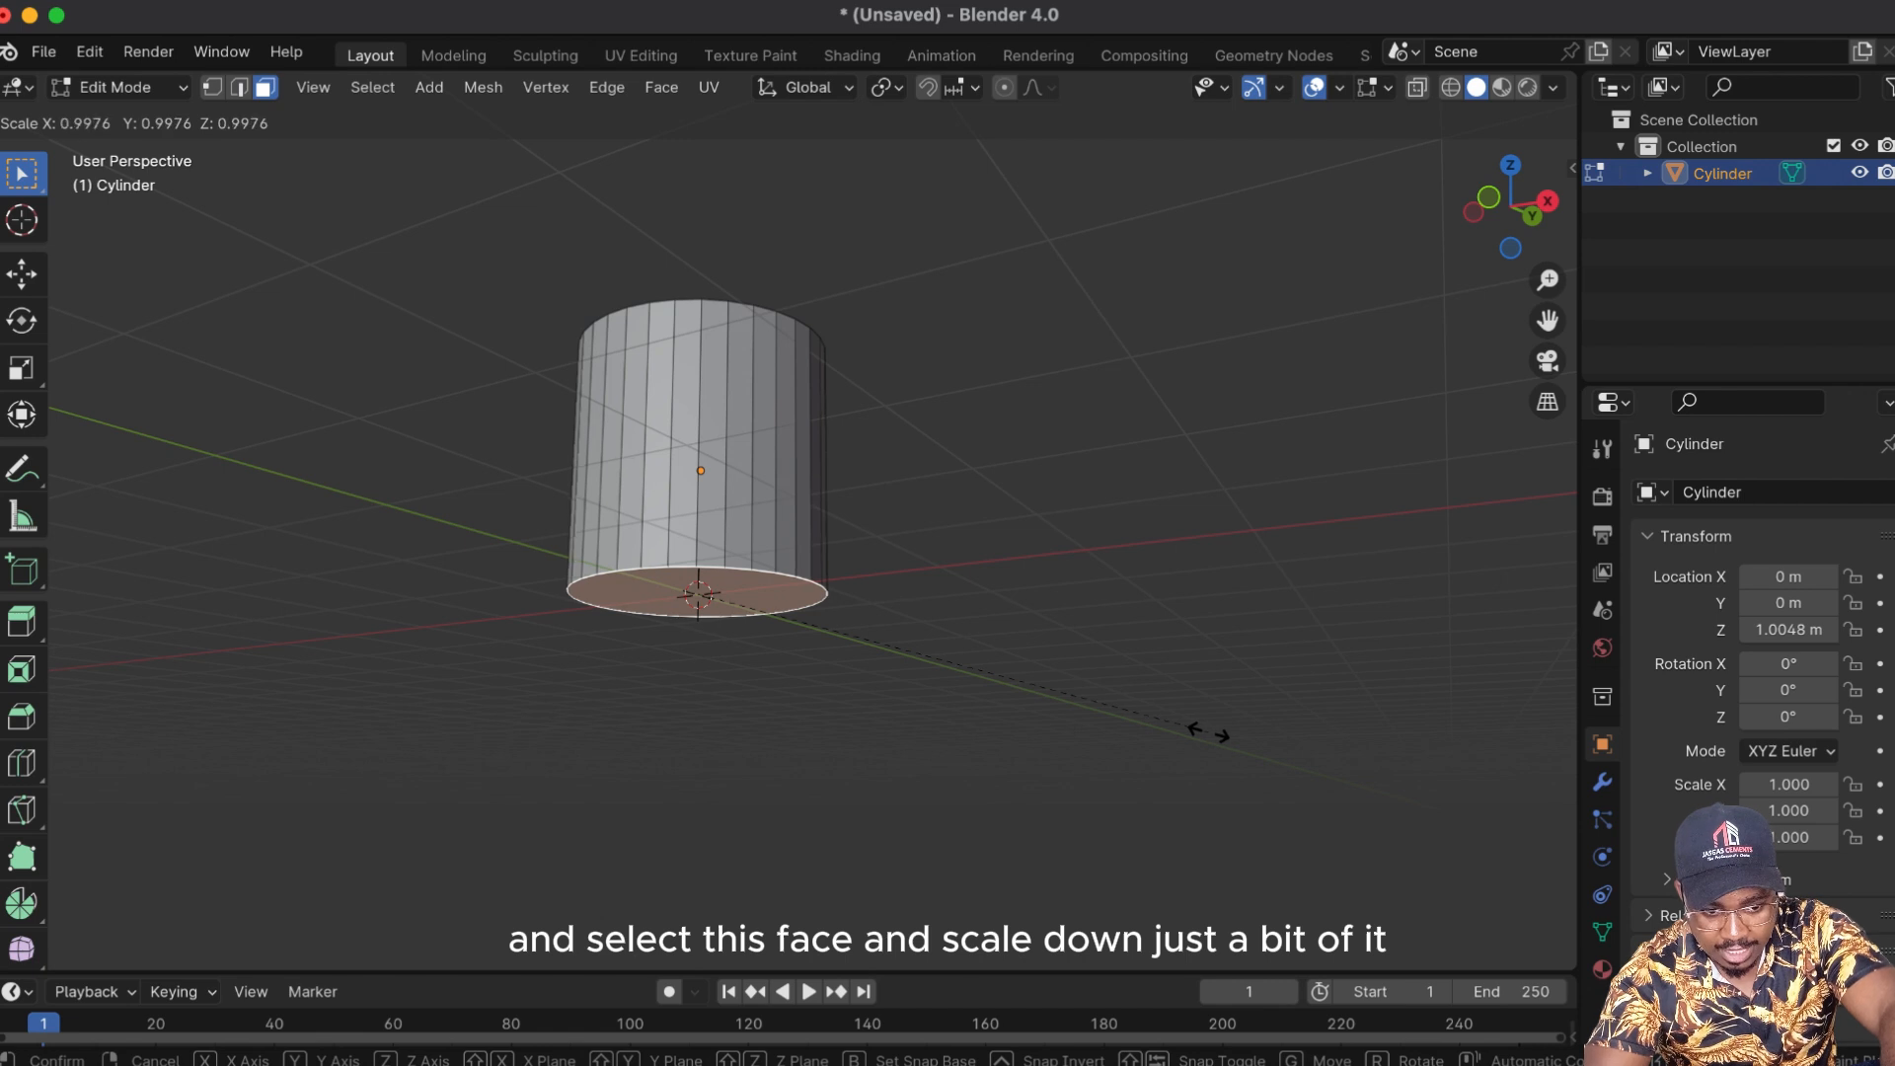
click(1110, 725)
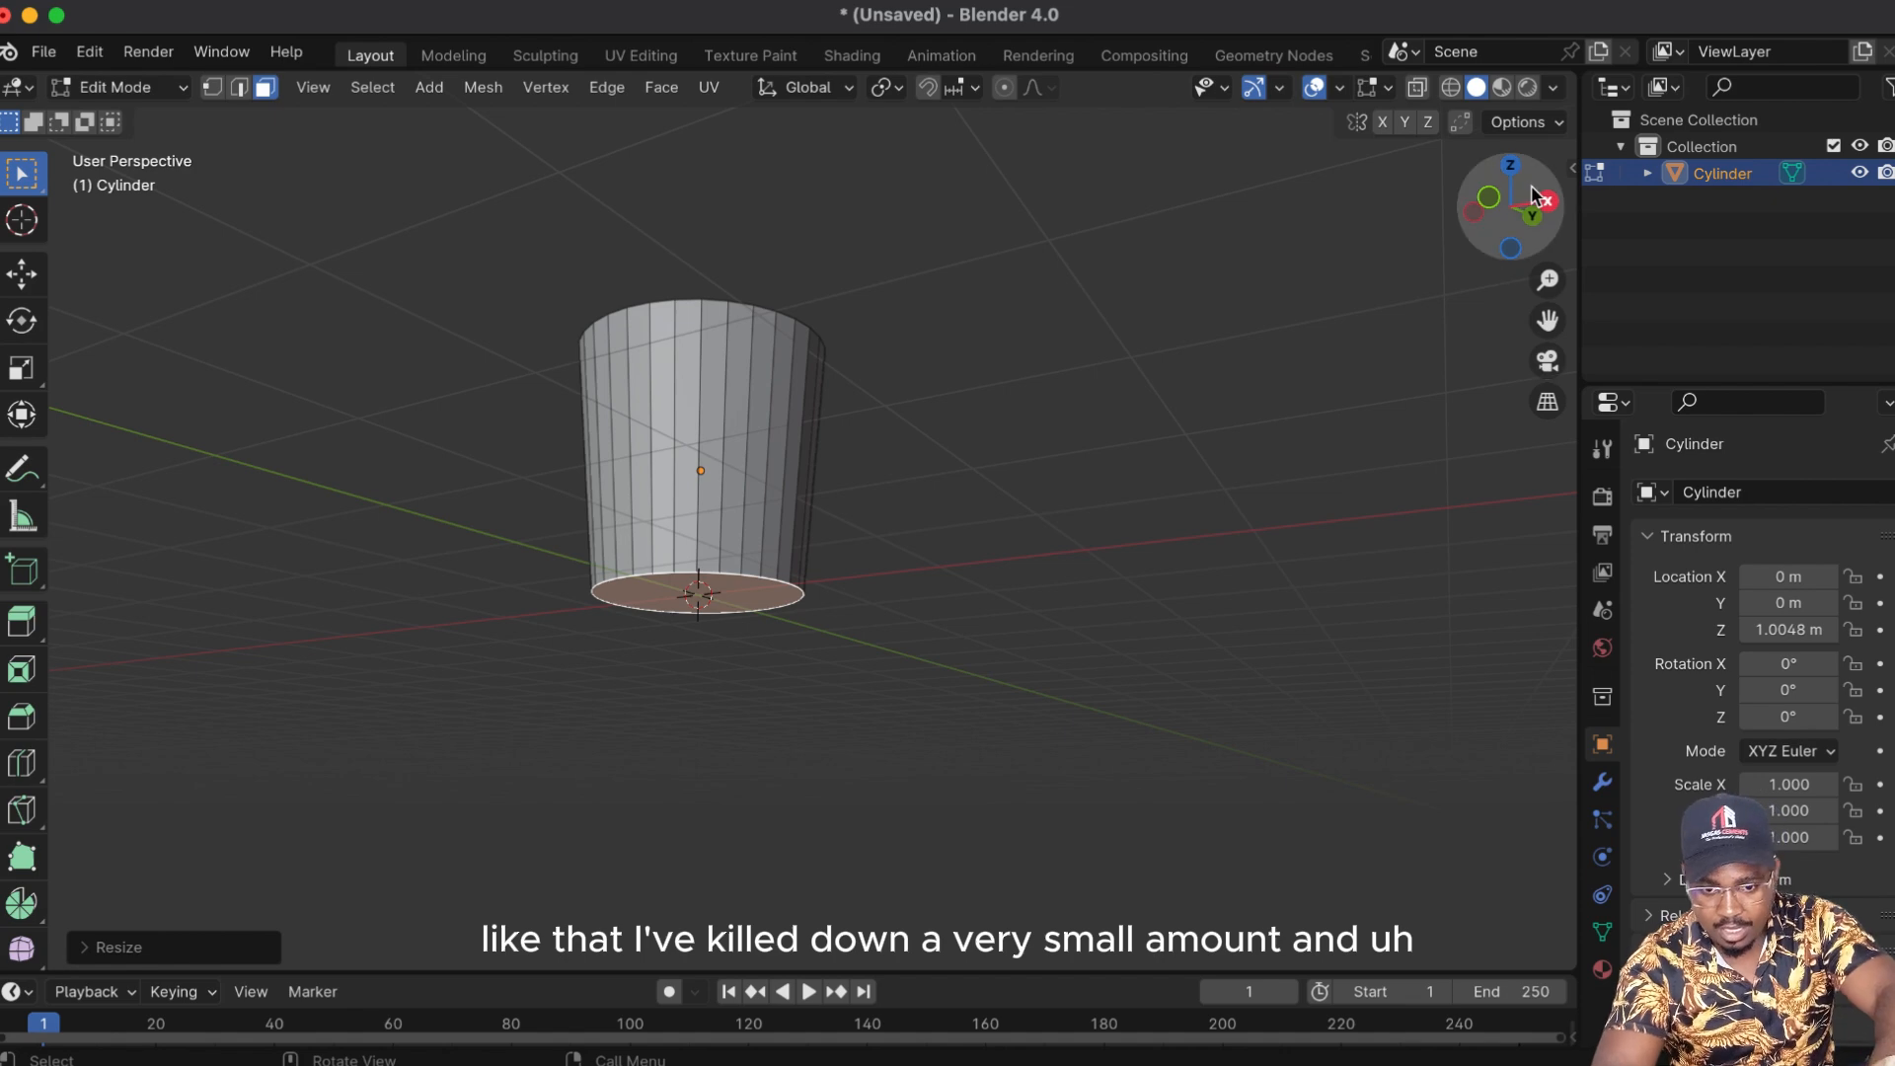
Step: Inset the cylinder's top face by about 0.12 m to form the cup's rim thickness
mouse_move(1525, 207)
mouse_down()
mouse_move(1470, 222)
mouse_move(1535, 205)
mouse_up()
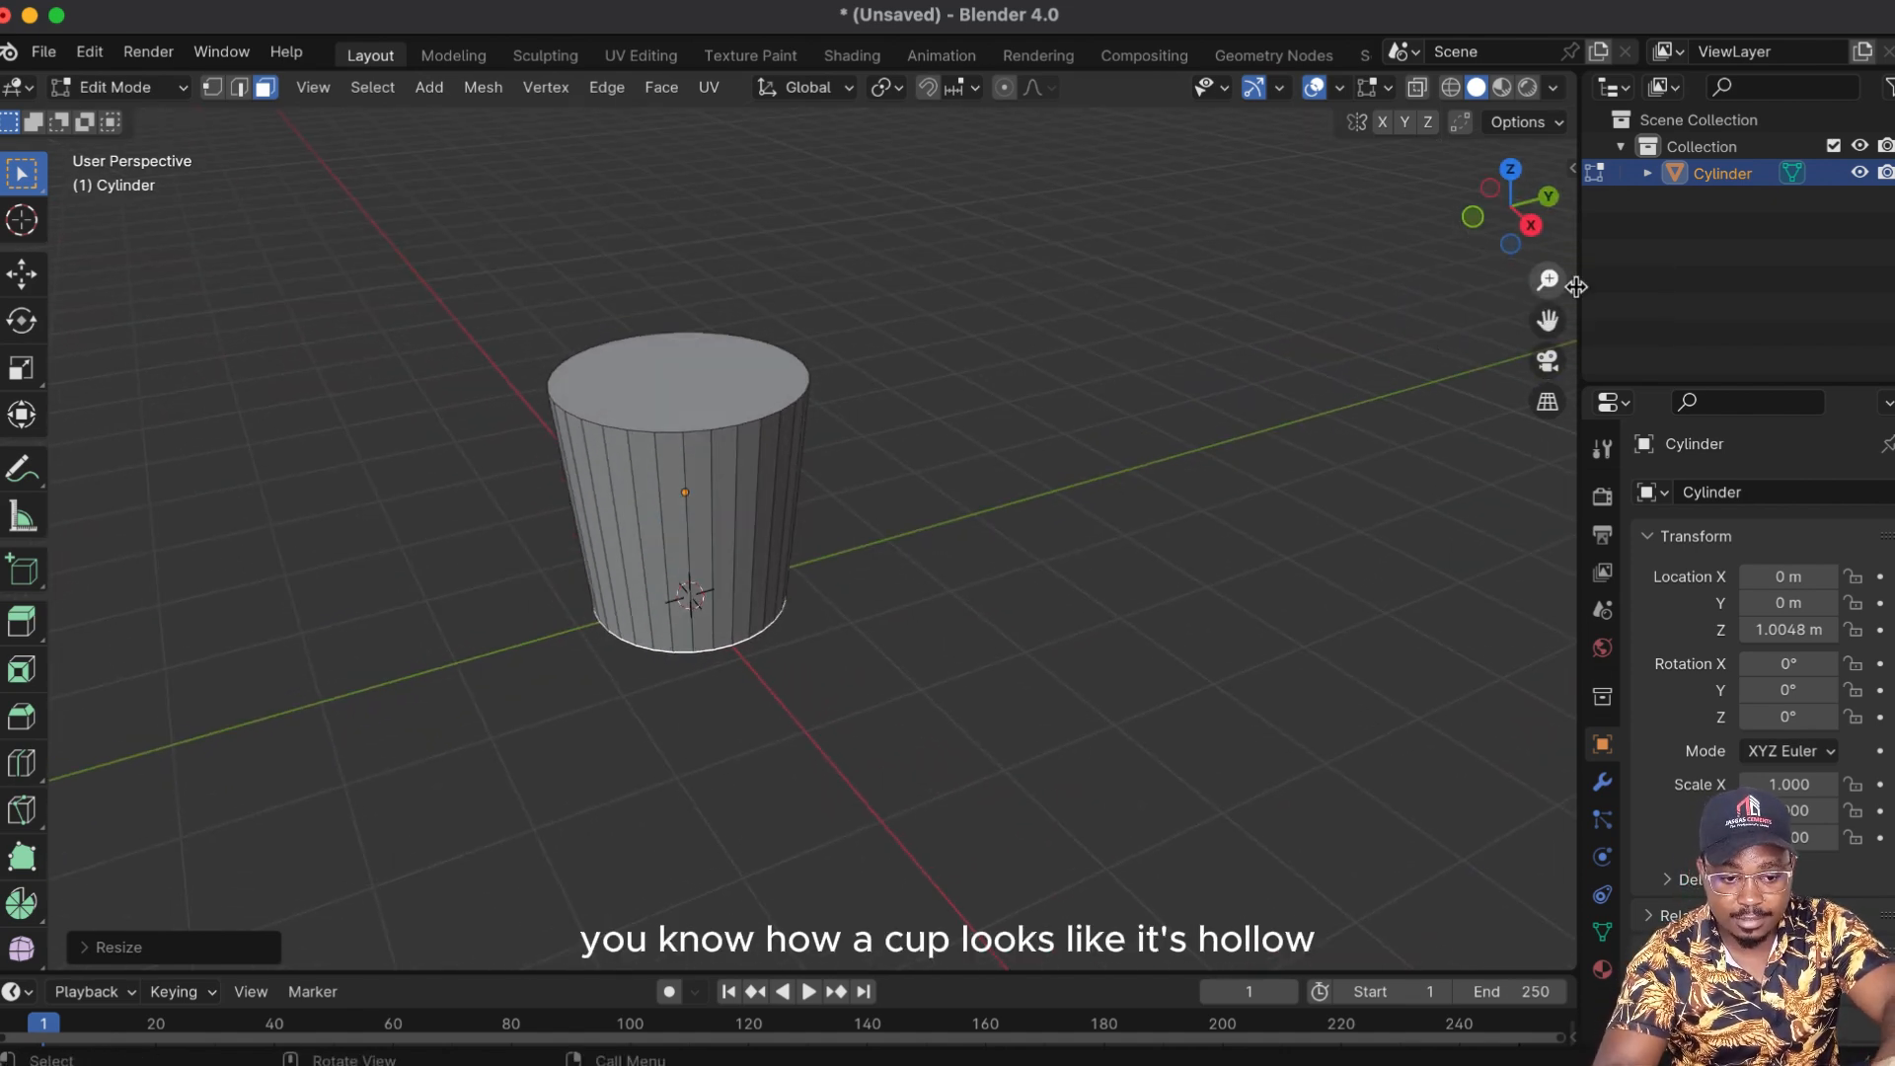
mouse_move(1547, 281)
mouse_down()
mouse_move(1548, 304)
mouse_move(1550, 281)
mouse_up()
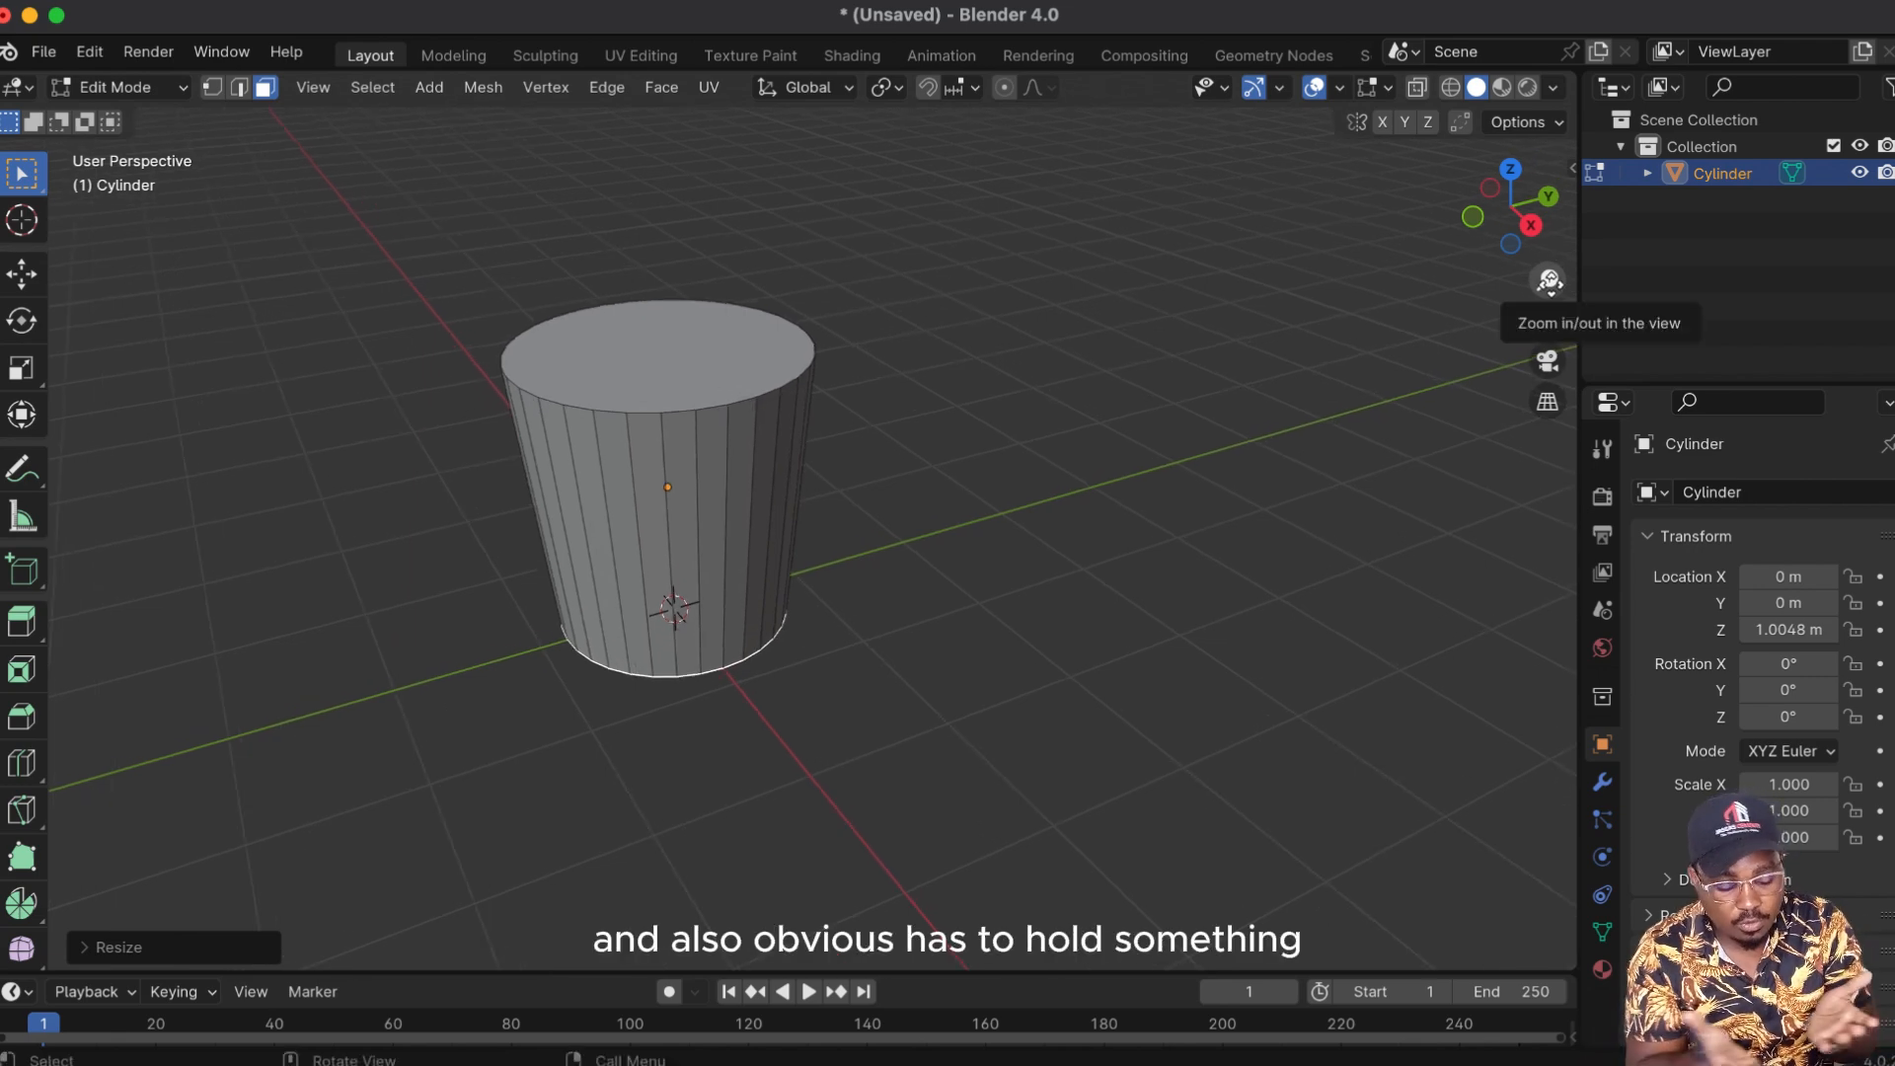
click(636, 379)
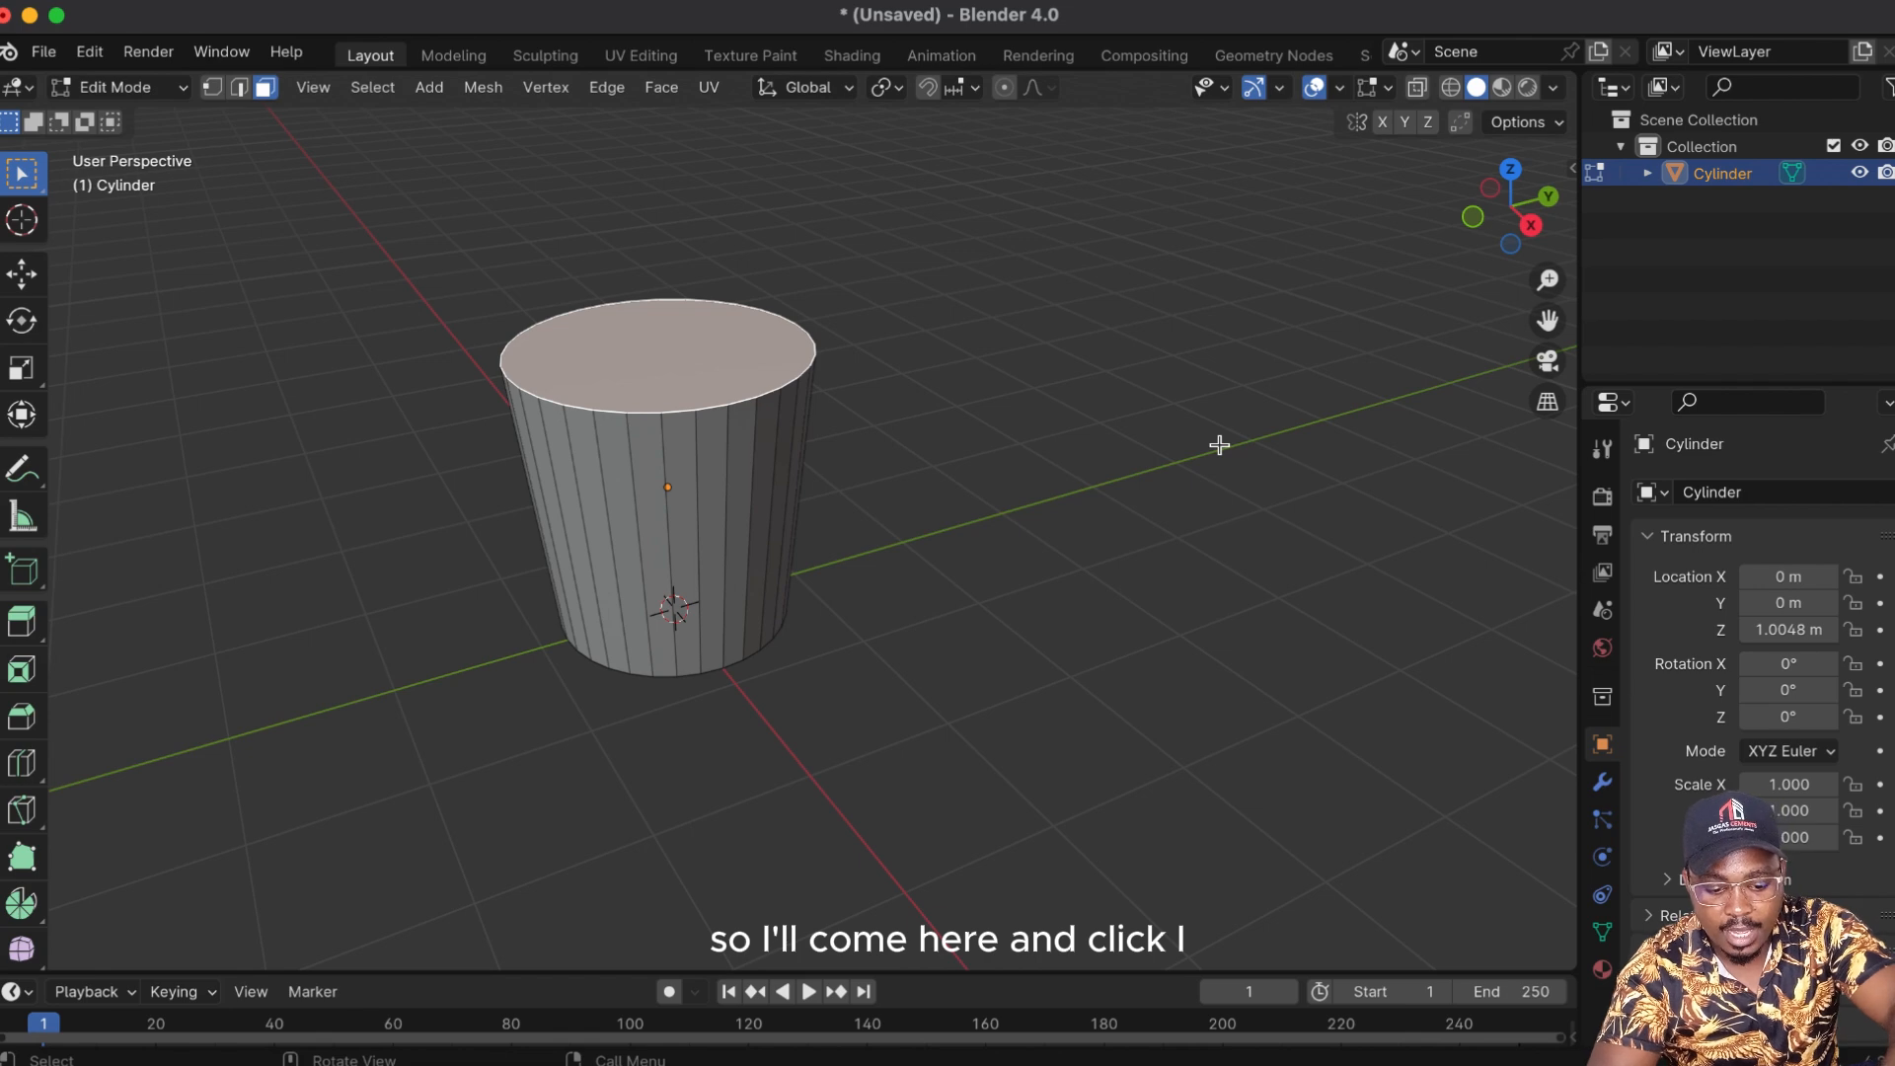
key(i)
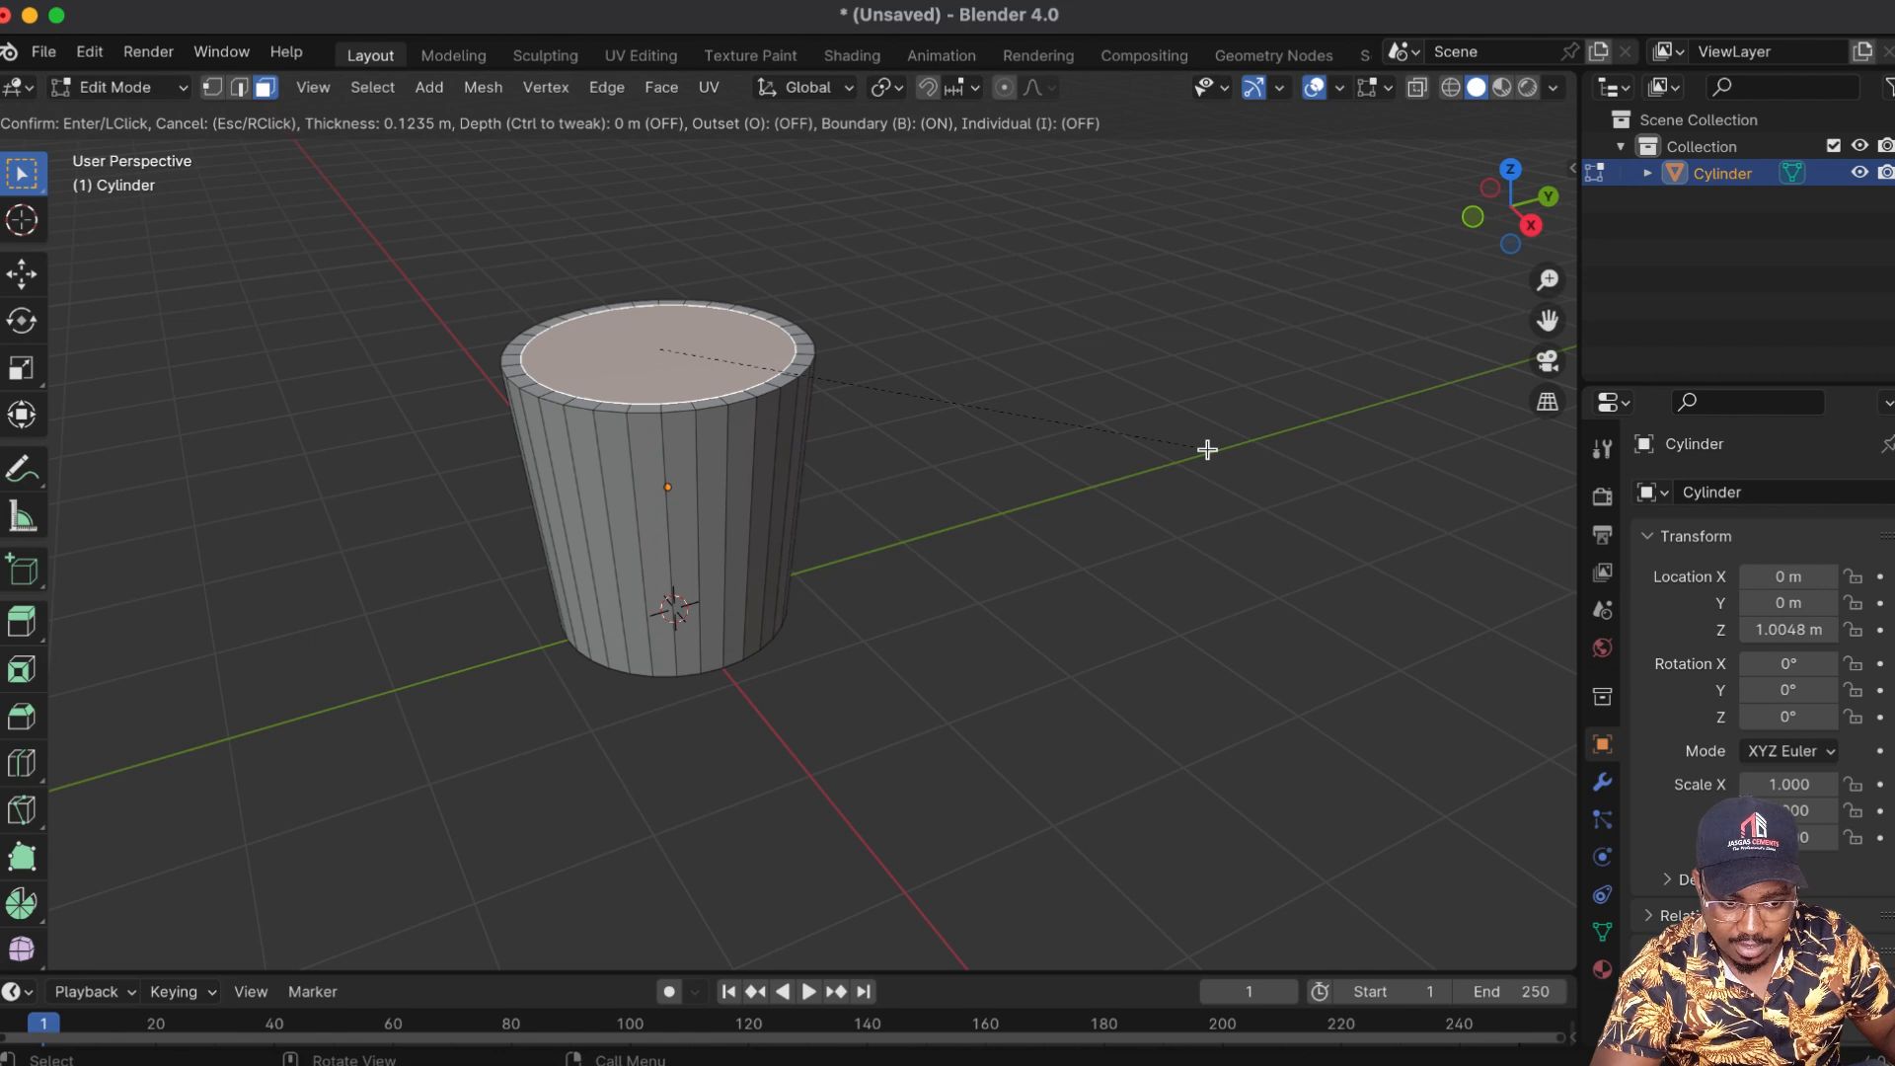
click(1207, 449)
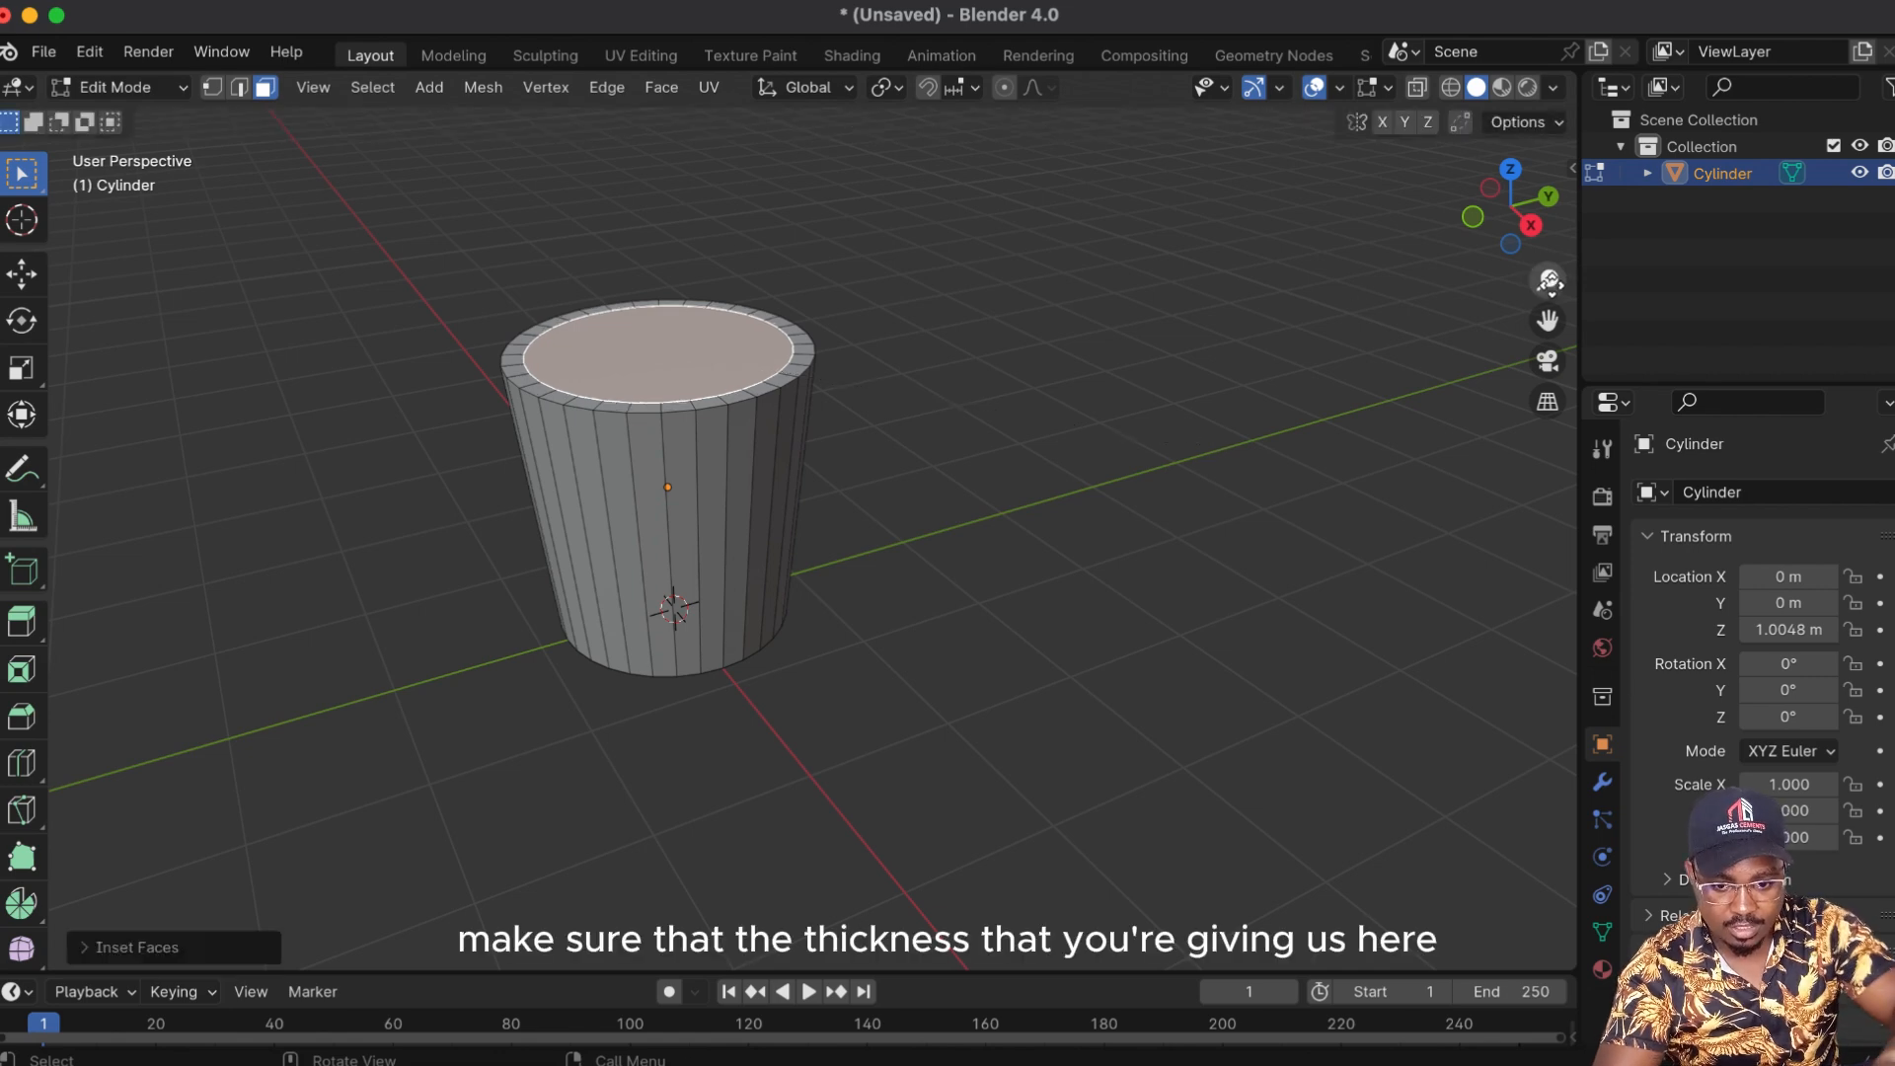
drag(1550, 284, 1550, 284)
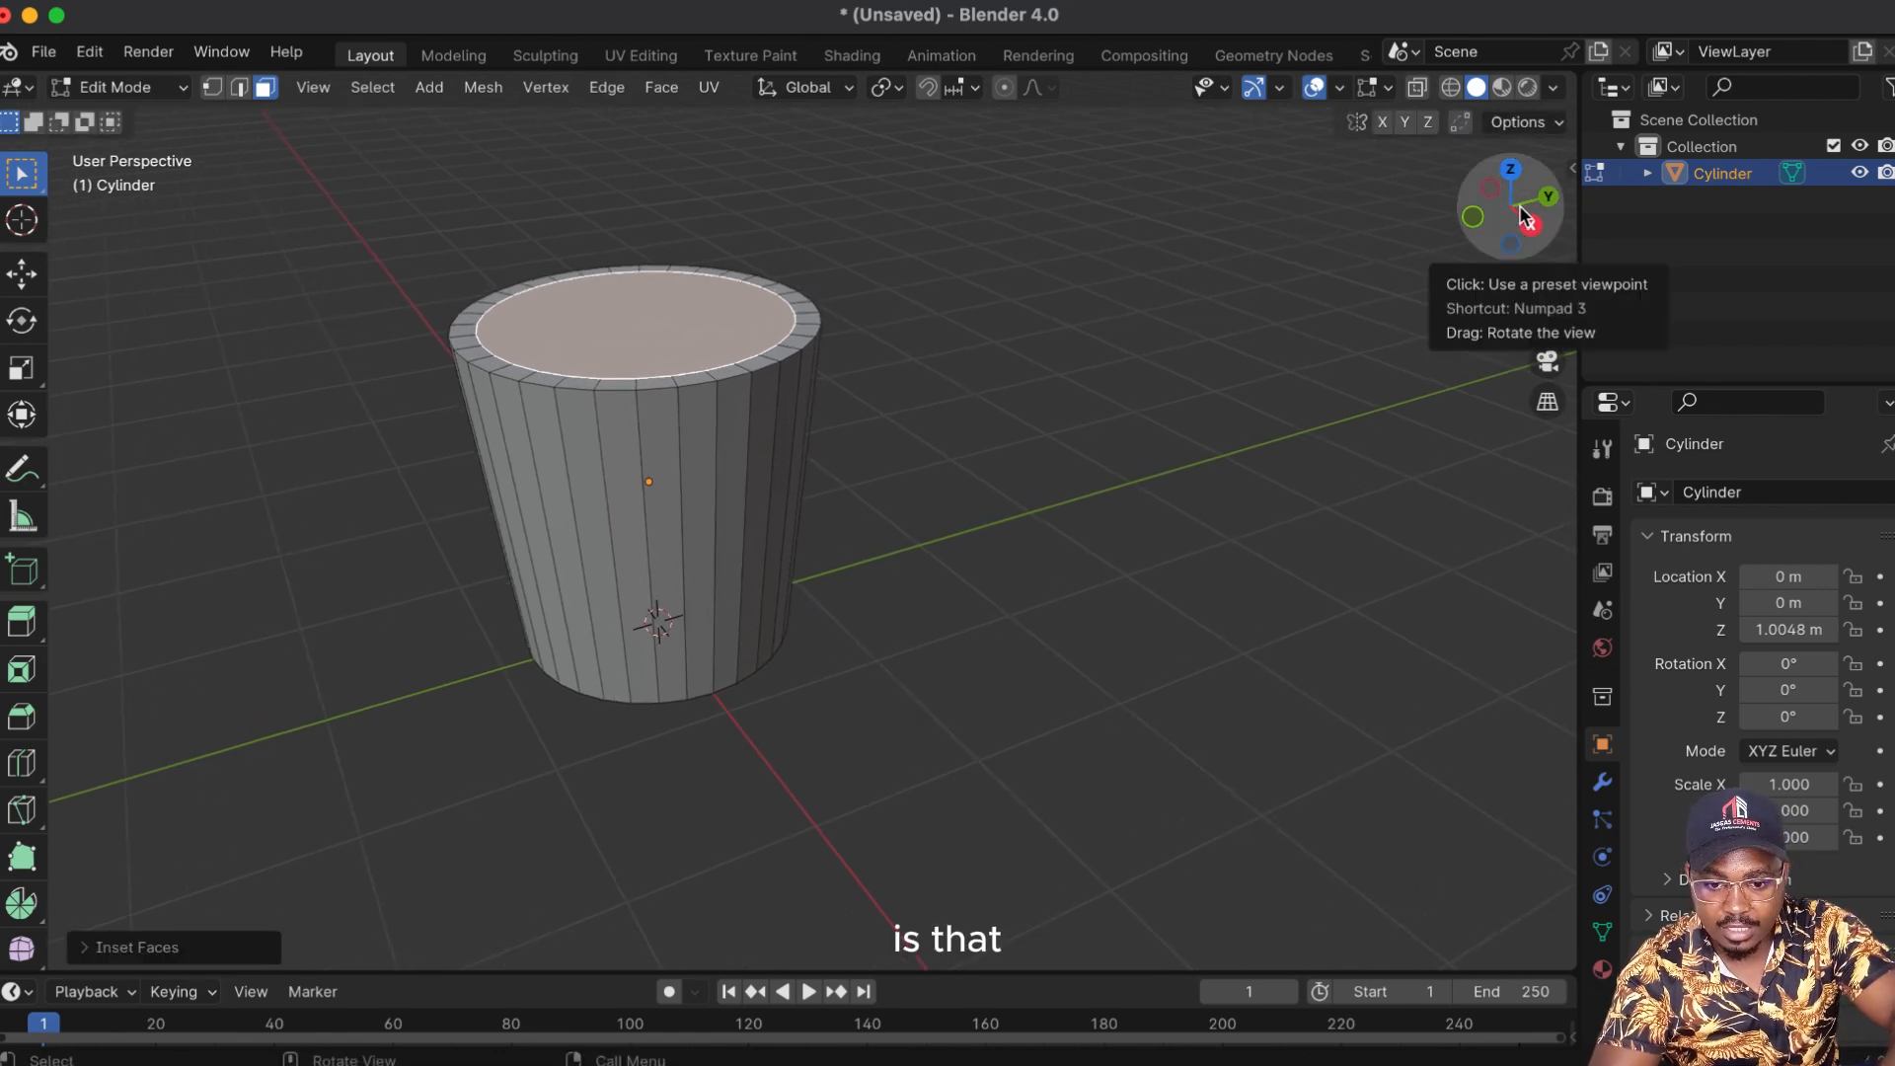
drag(1523, 215, 1007, 410)
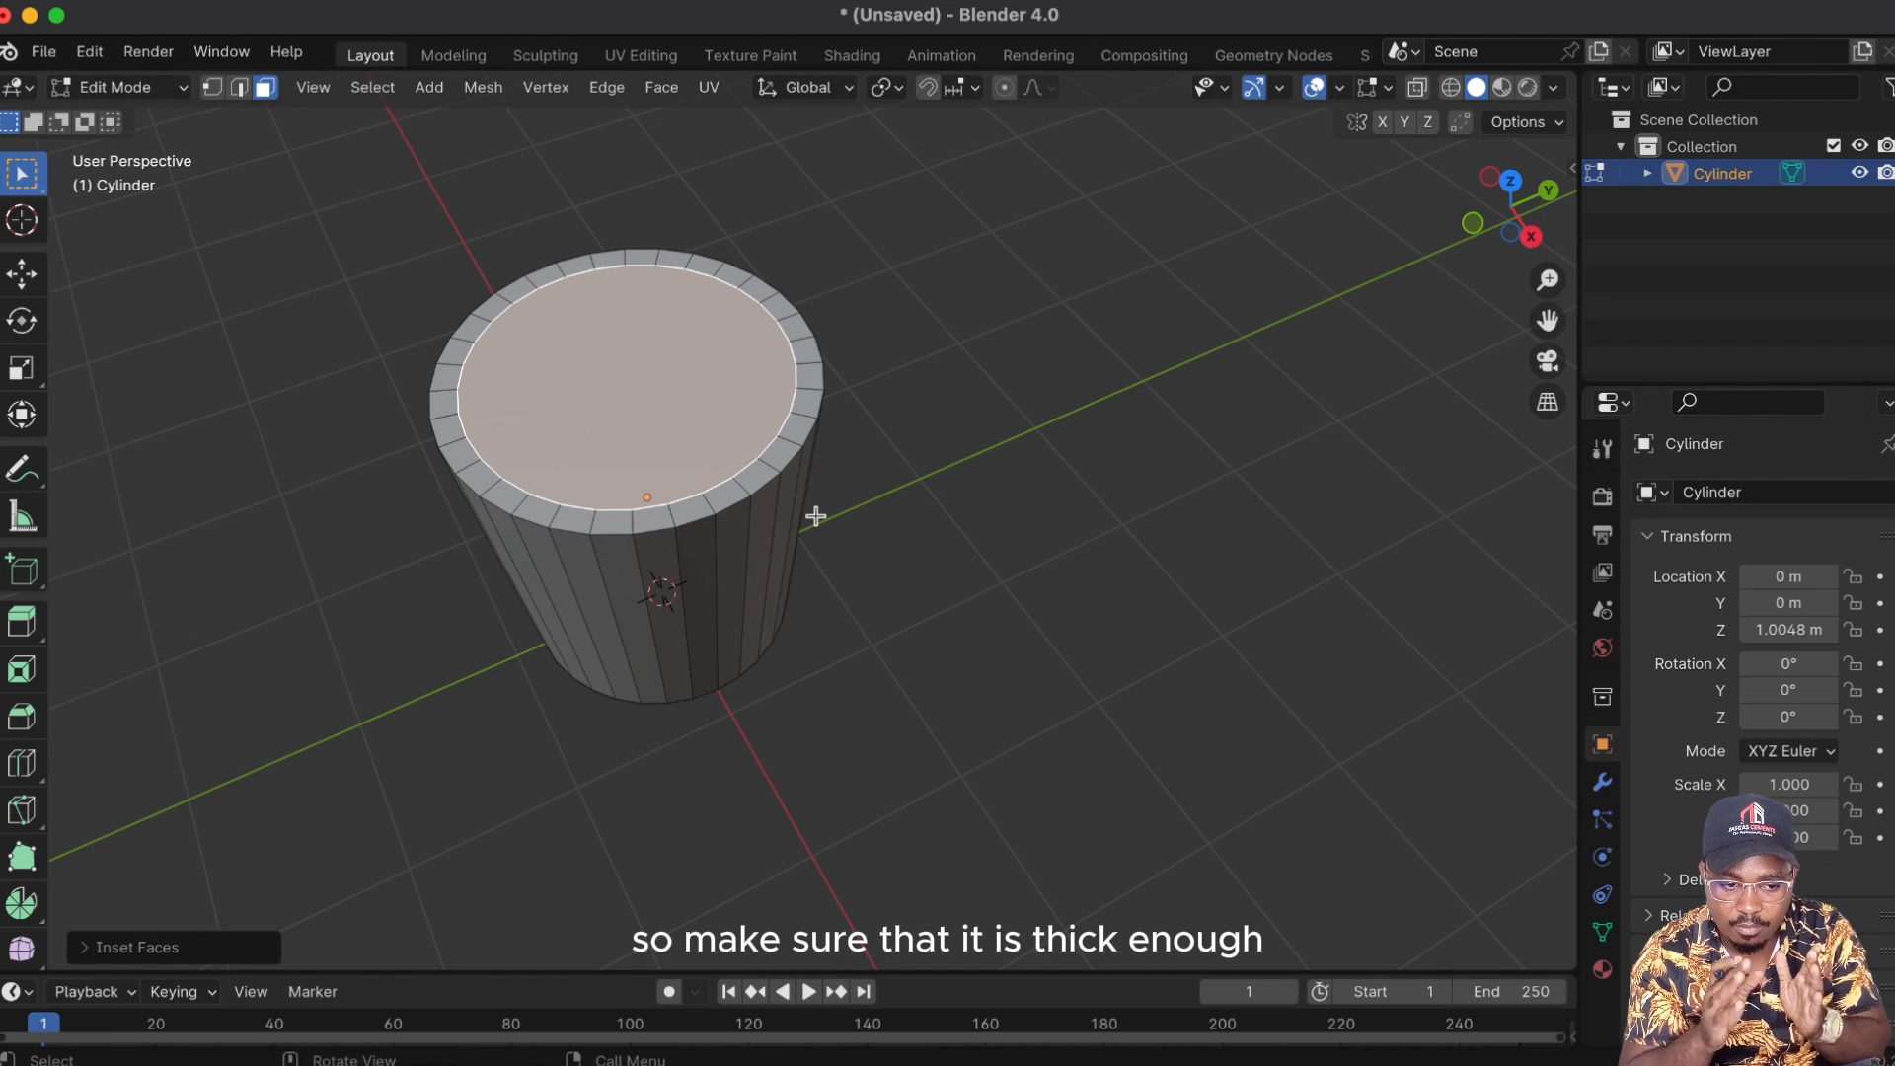
Step: Switch the viewport shading to wireframe so the cup's interior can be seen through its walls
click(1547, 193)
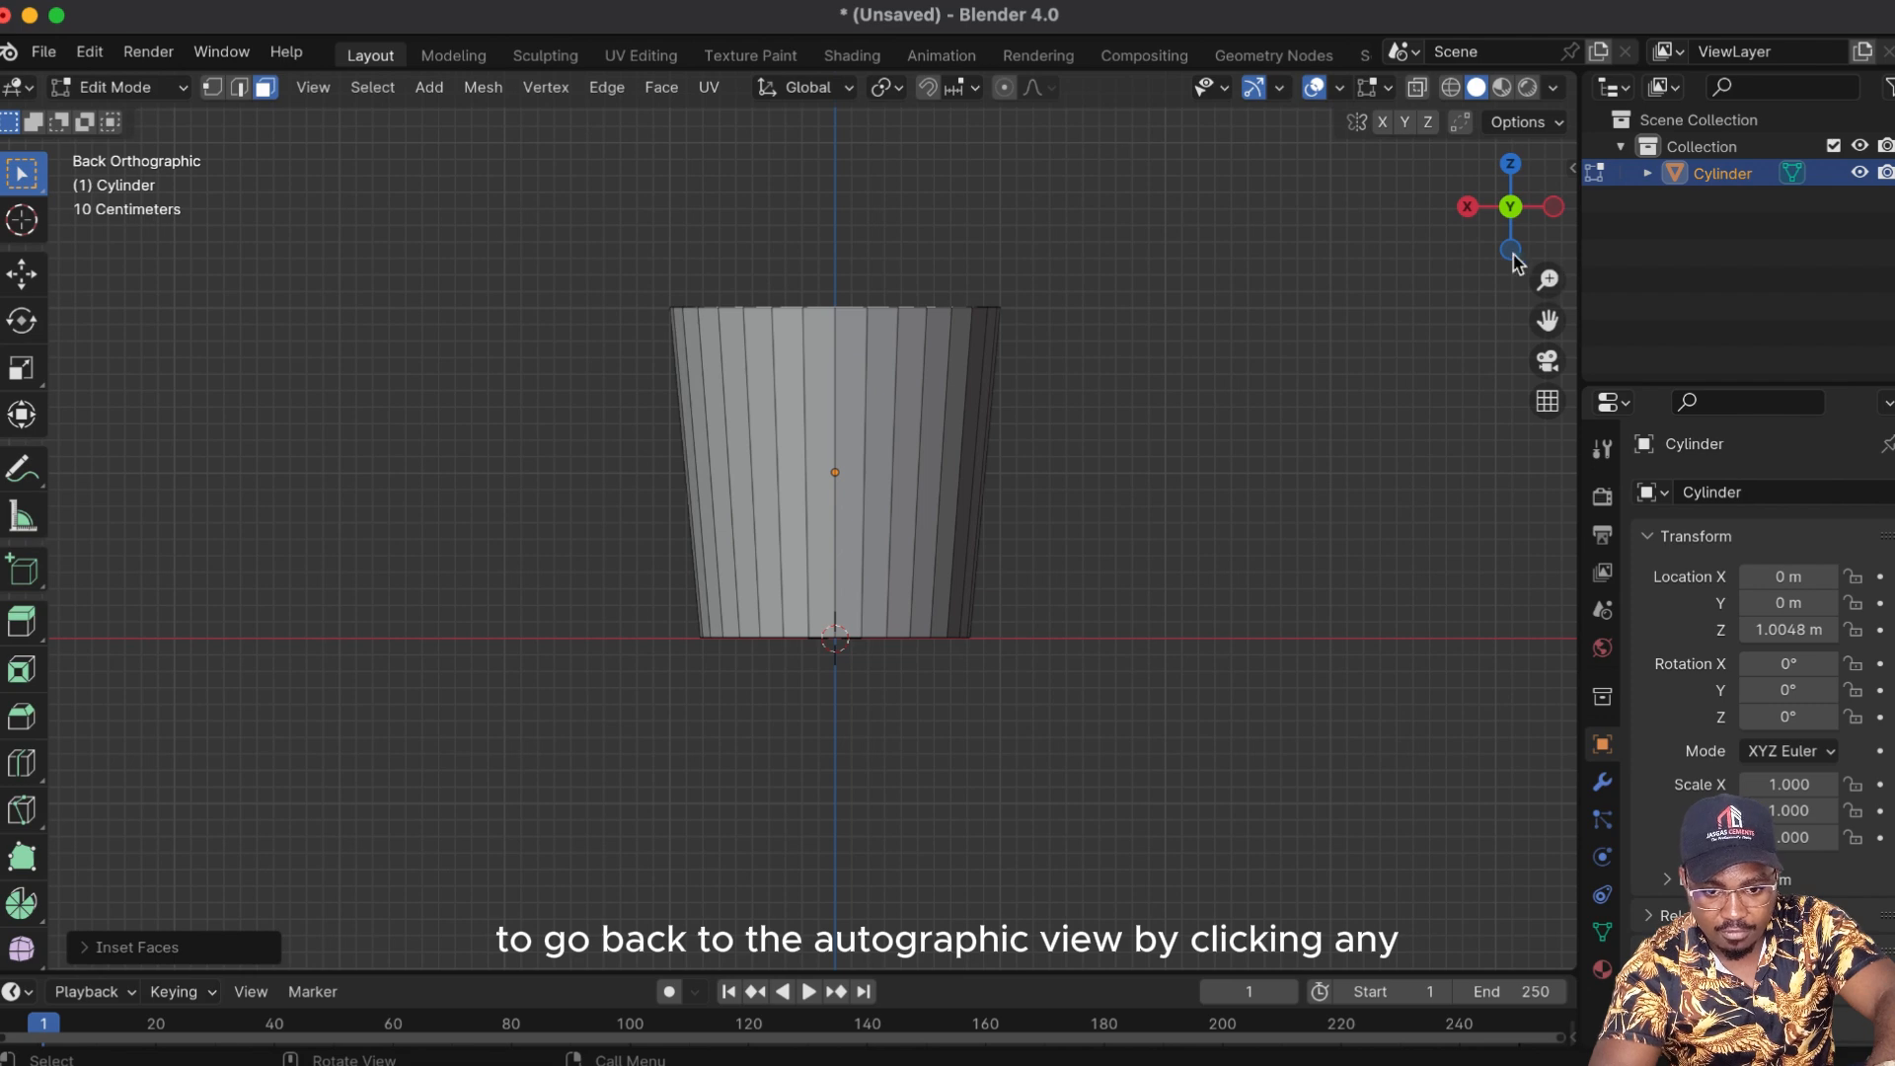
click(1555, 208)
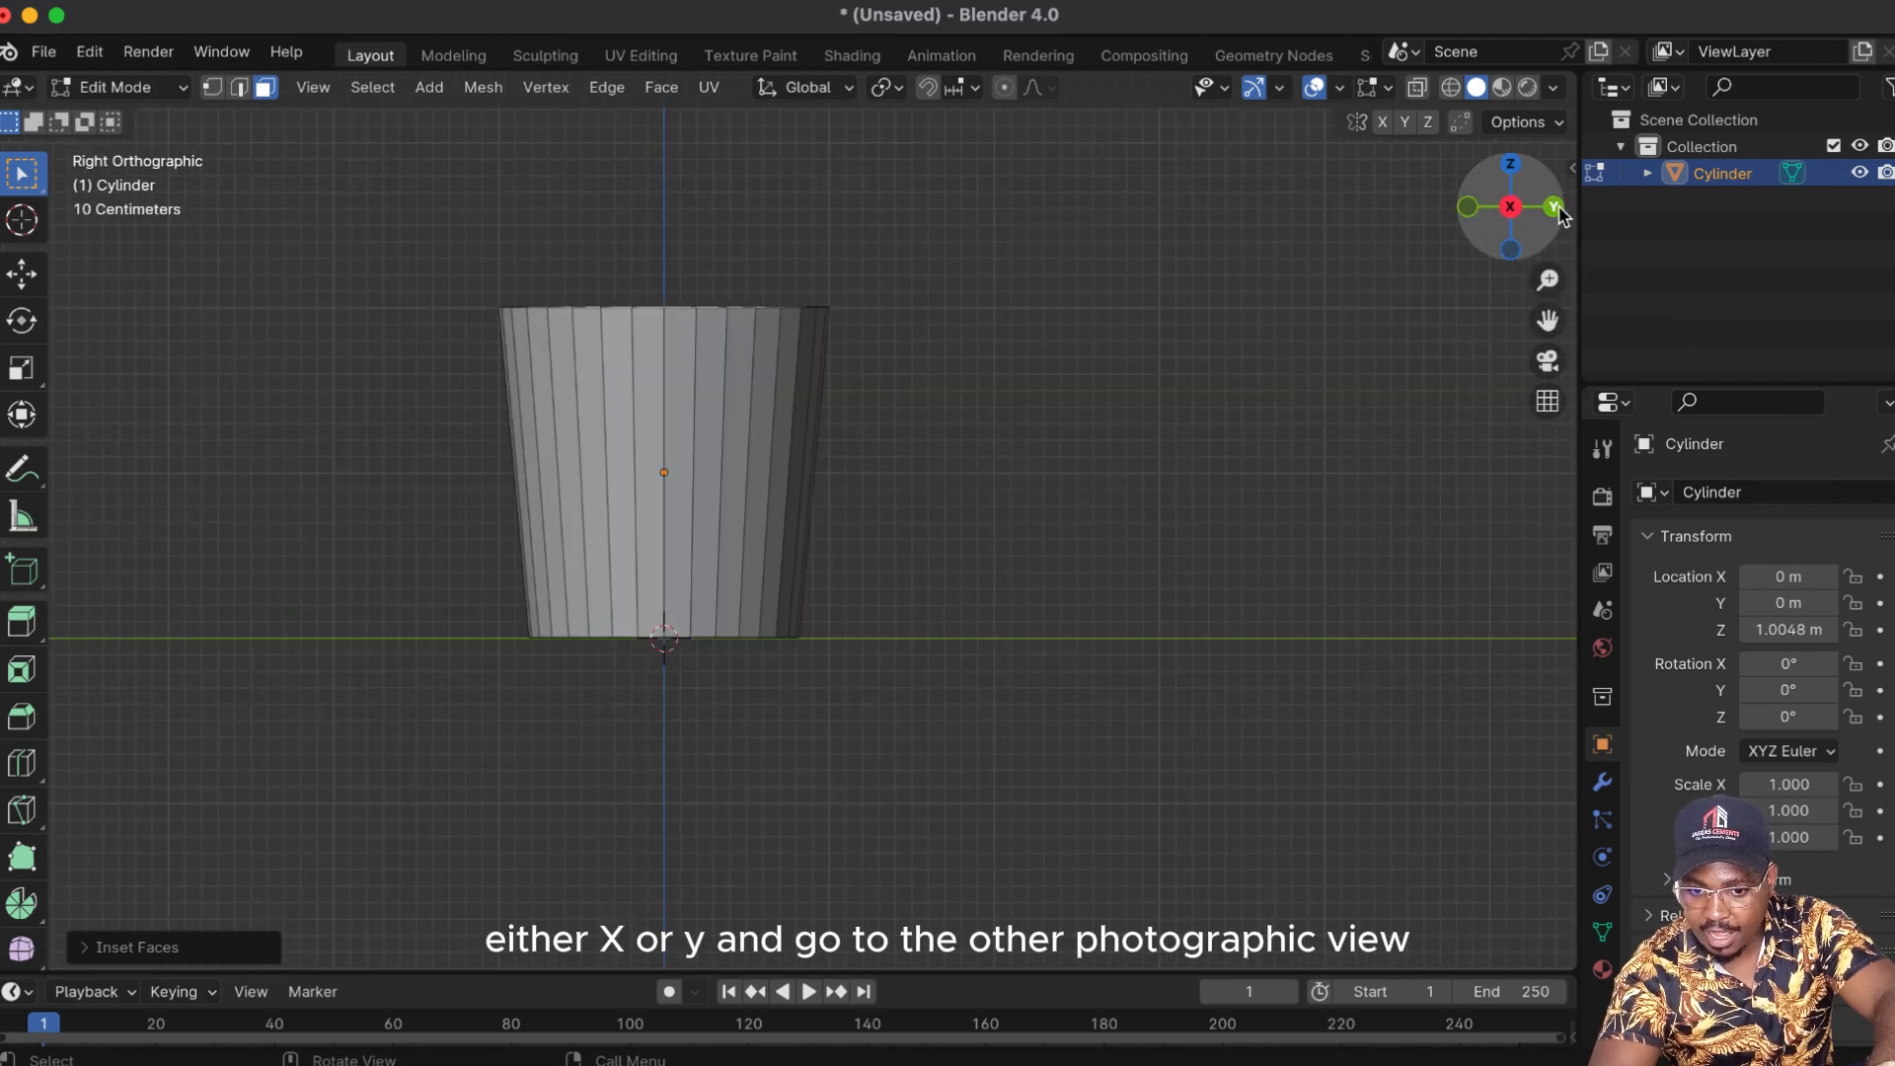
click(1556, 208)
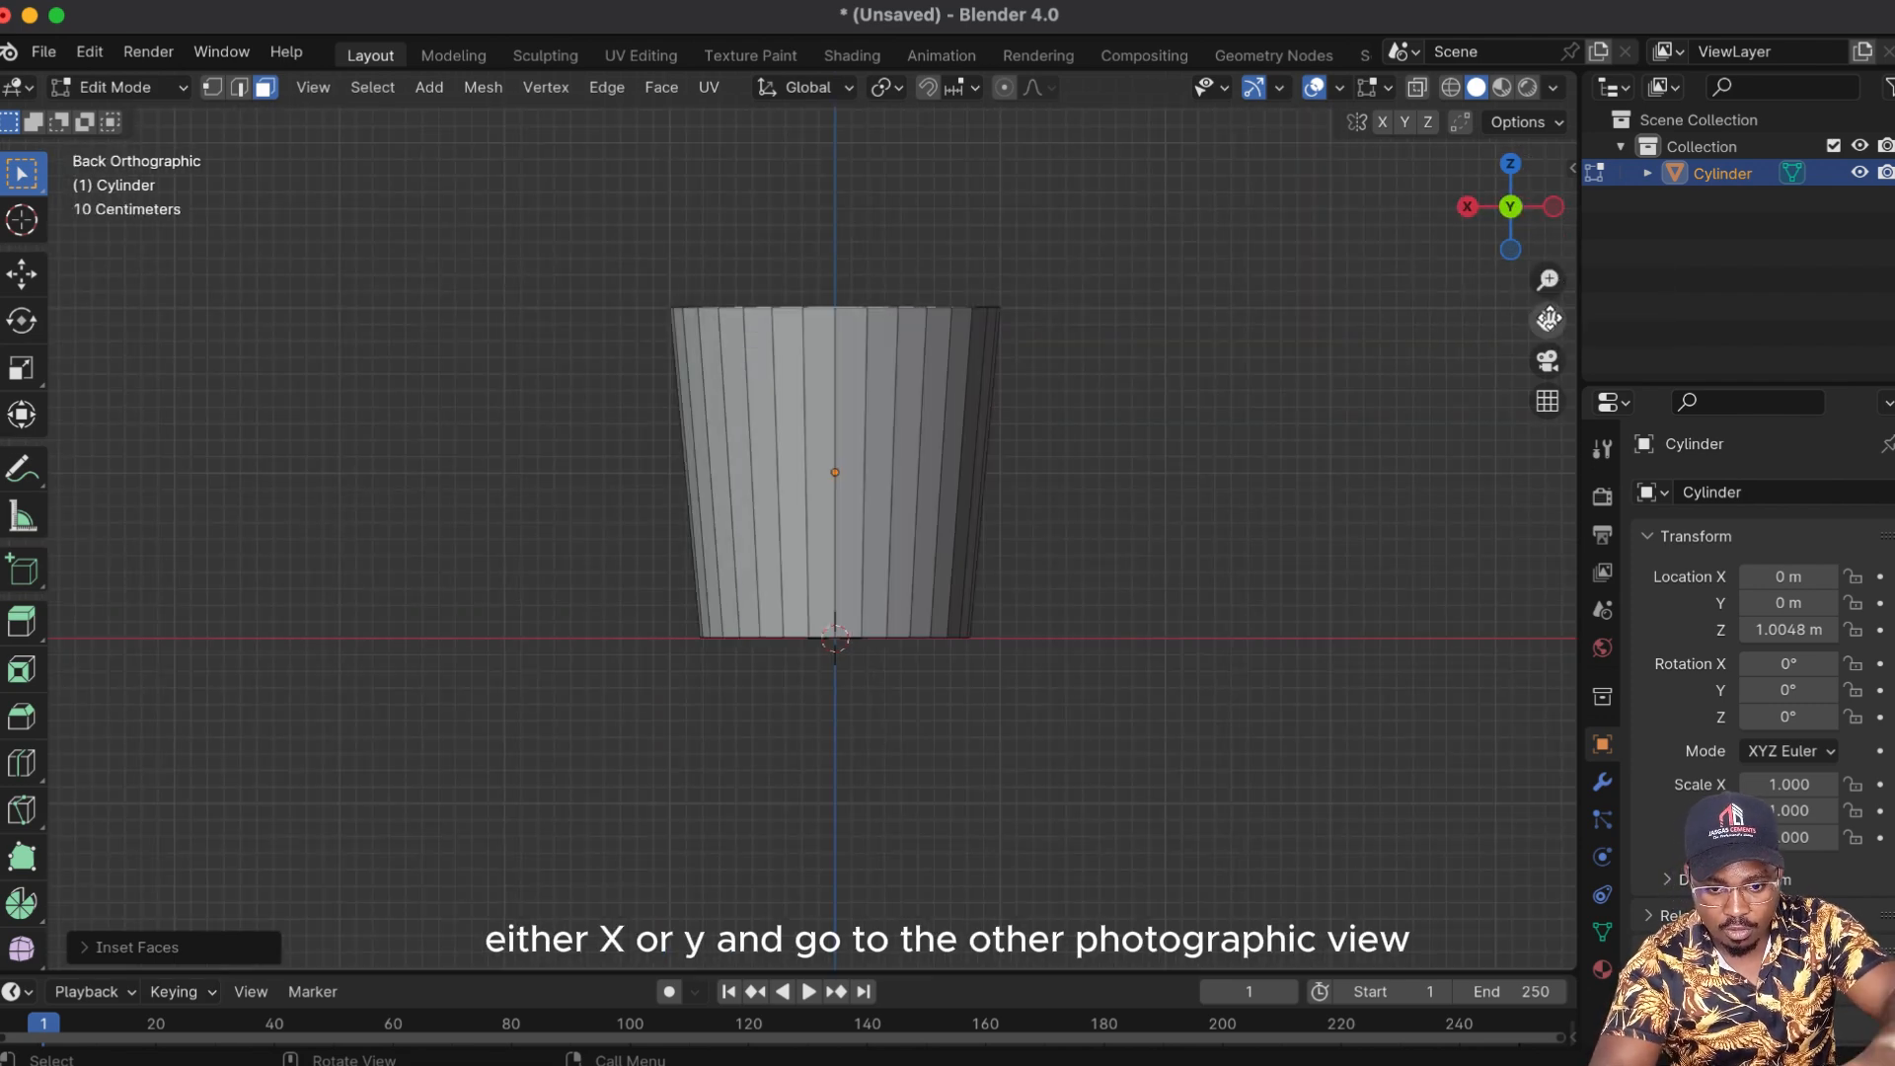
drag(1549, 319, 1436, 318)
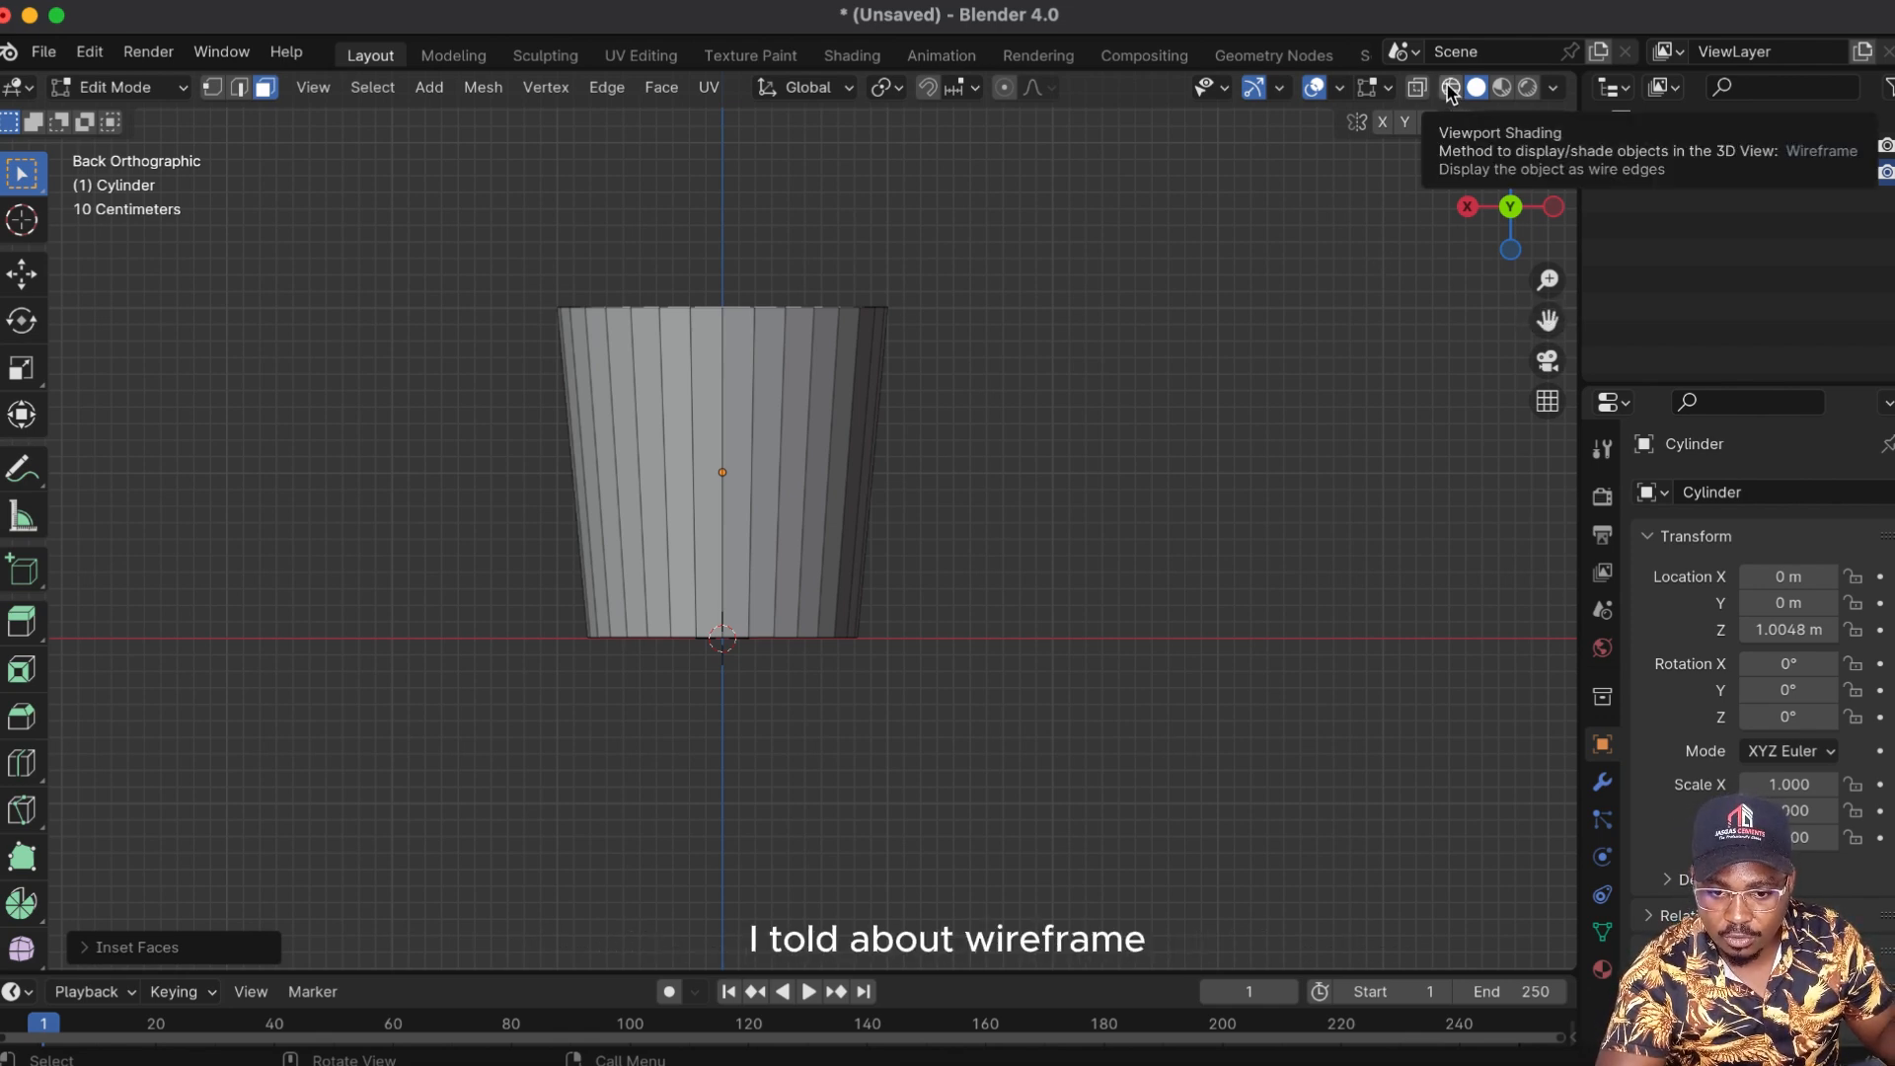
click(1449, 89)
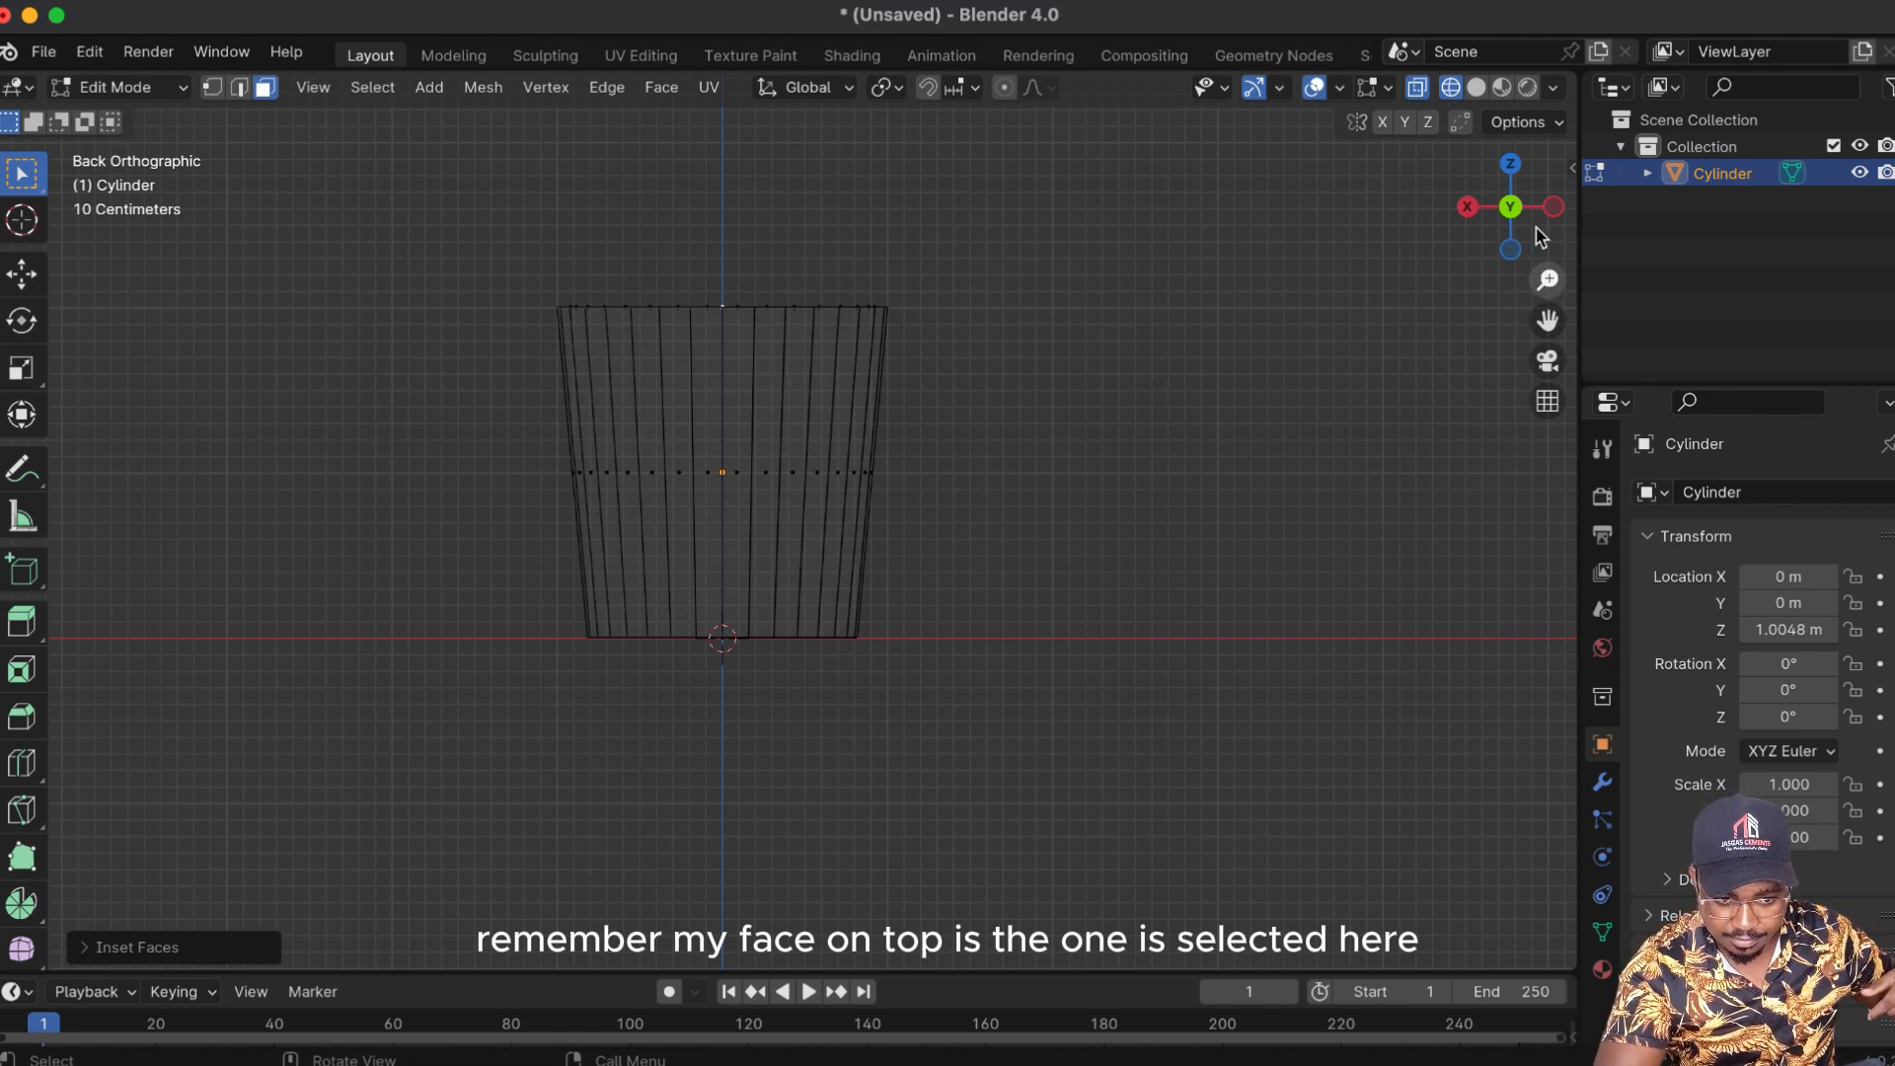
drag(1510, 209, 1518, 301)
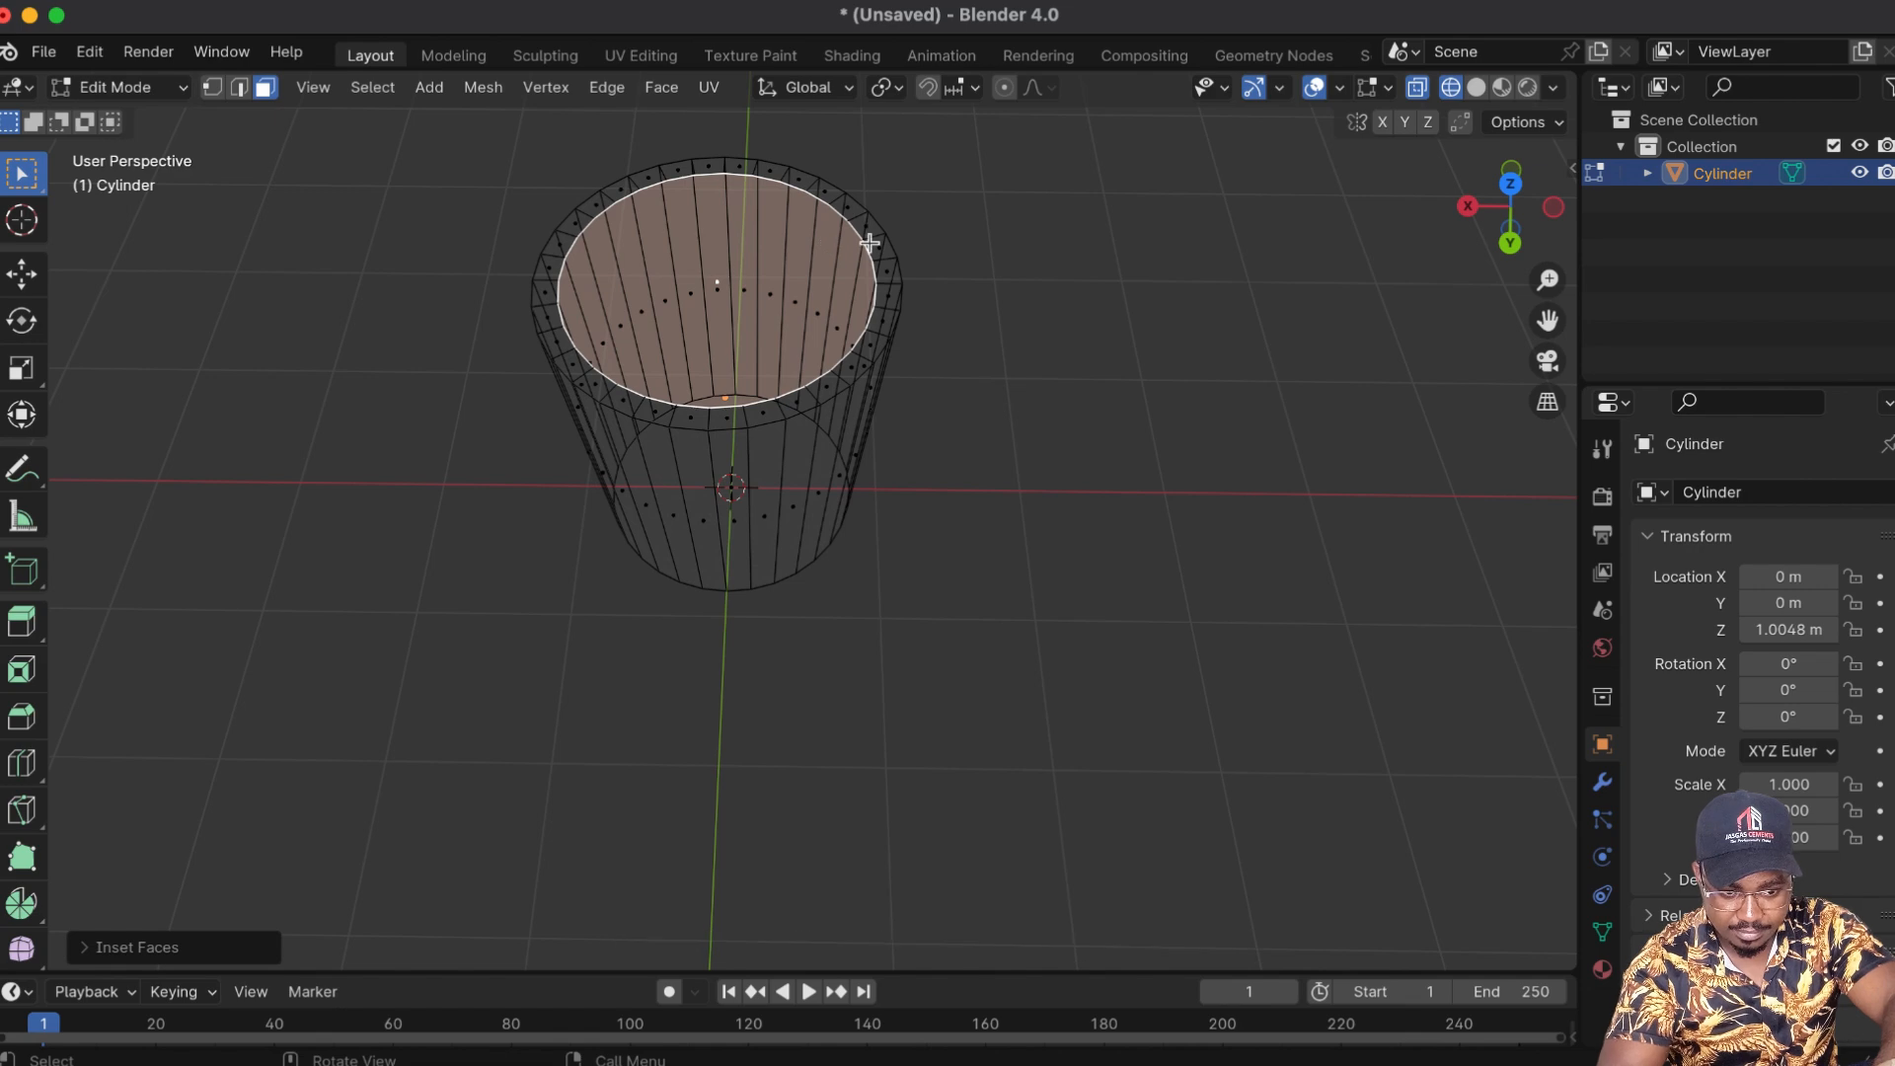
Step: Extrude the cup's inset top face down to just above the base and scale it in to about 0.8
click(1552, 210)
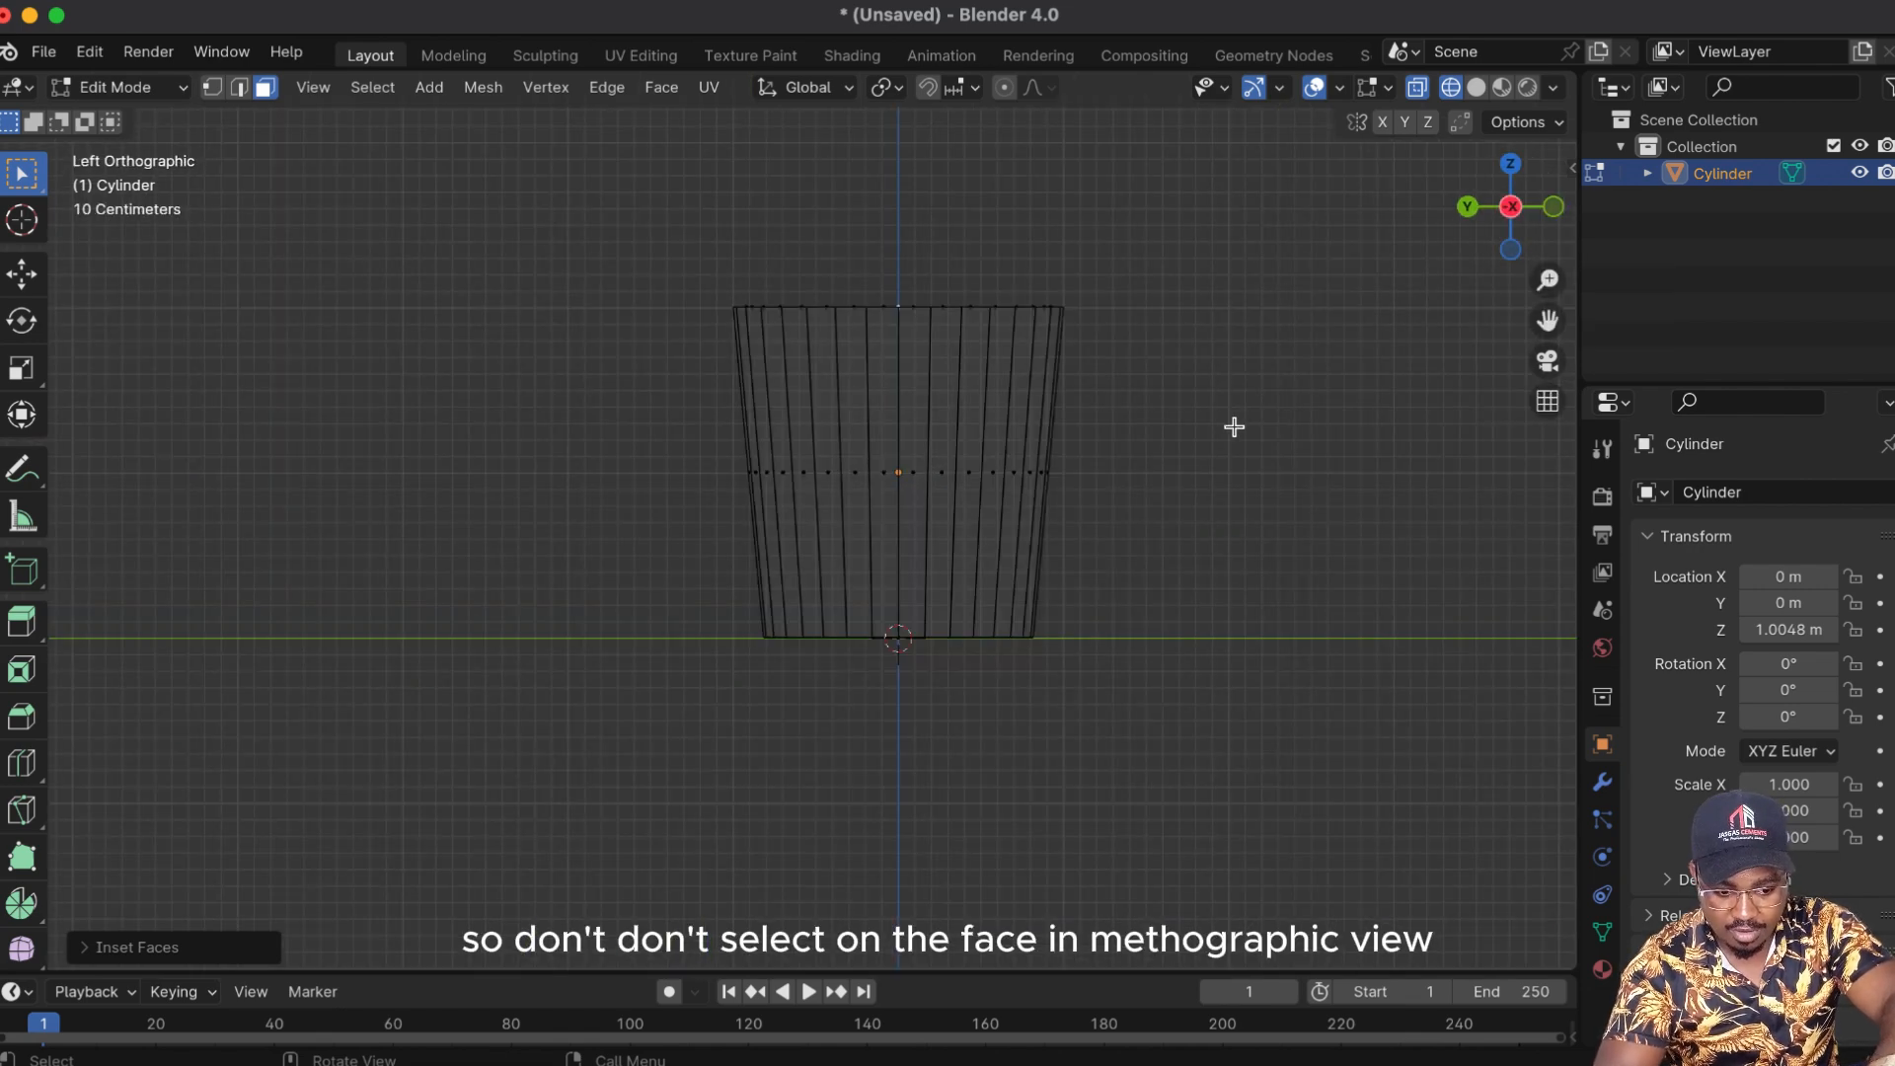
key(e)
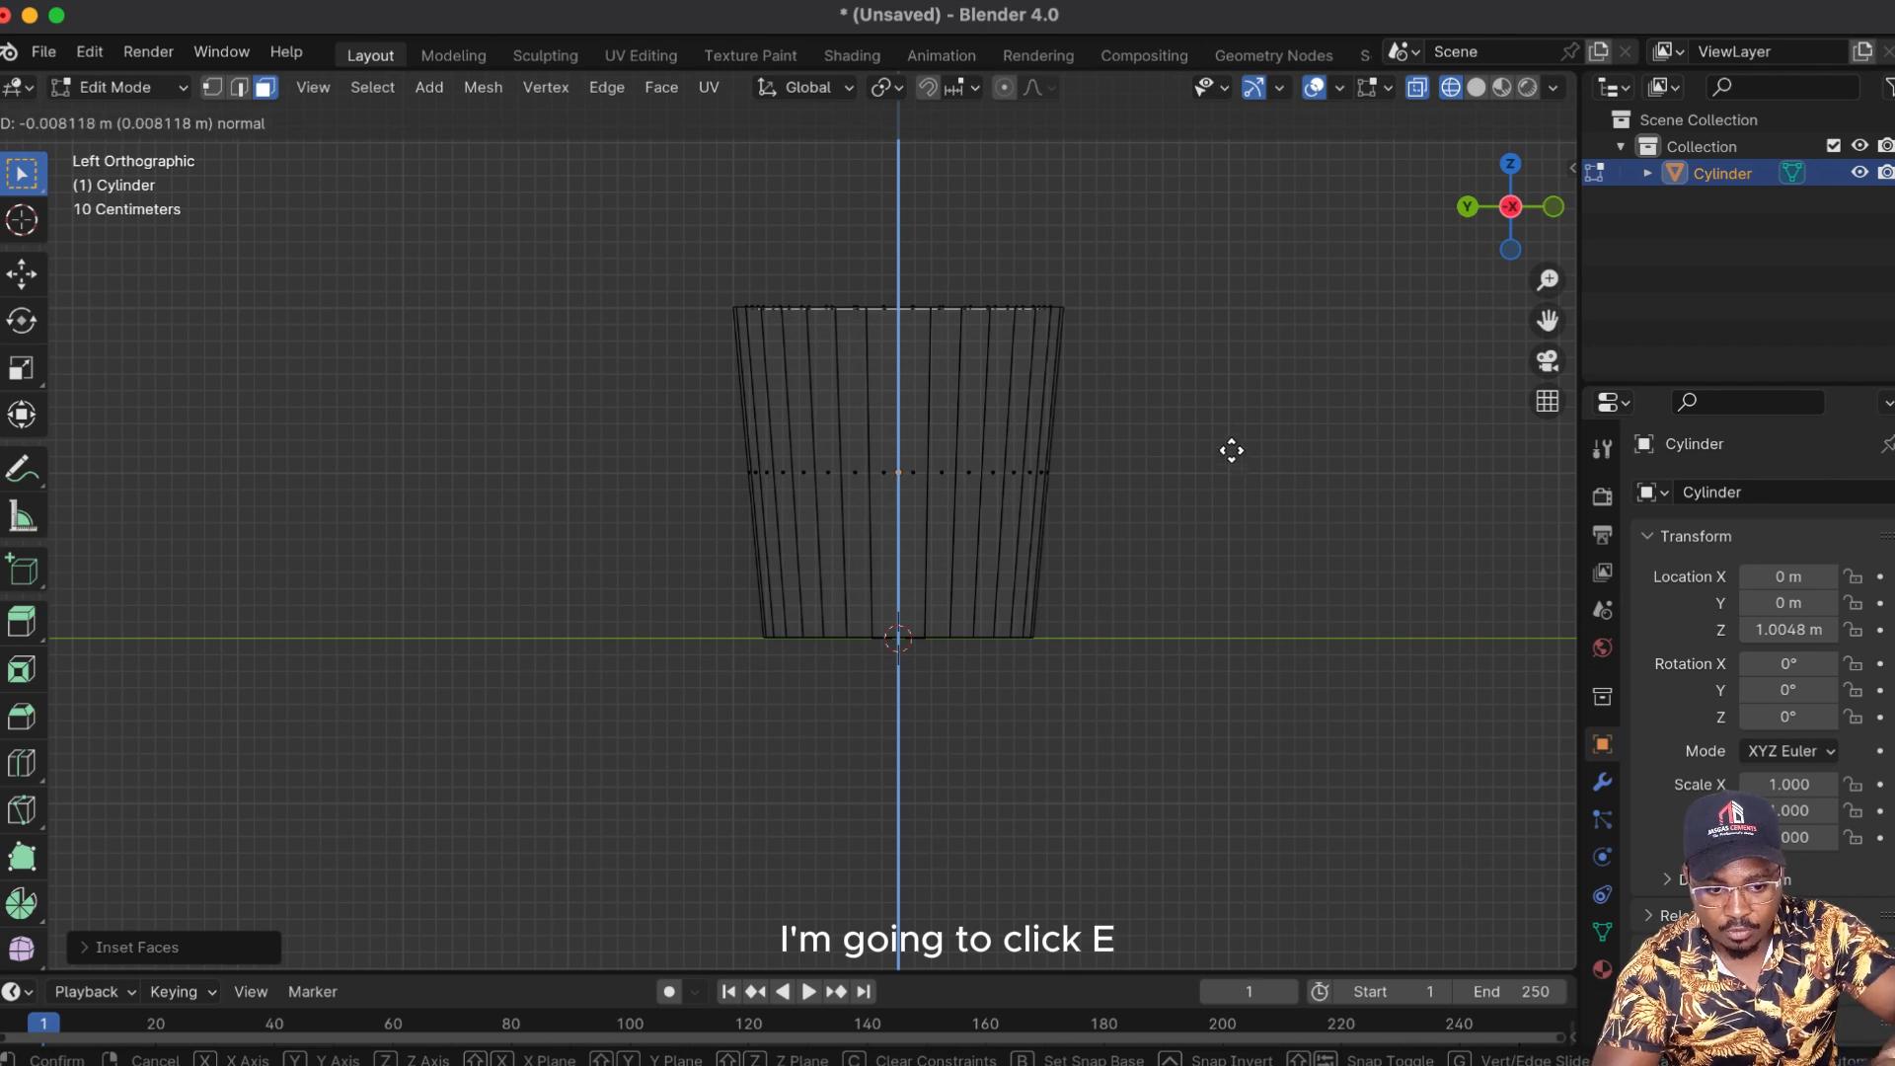
click(1249, 729)
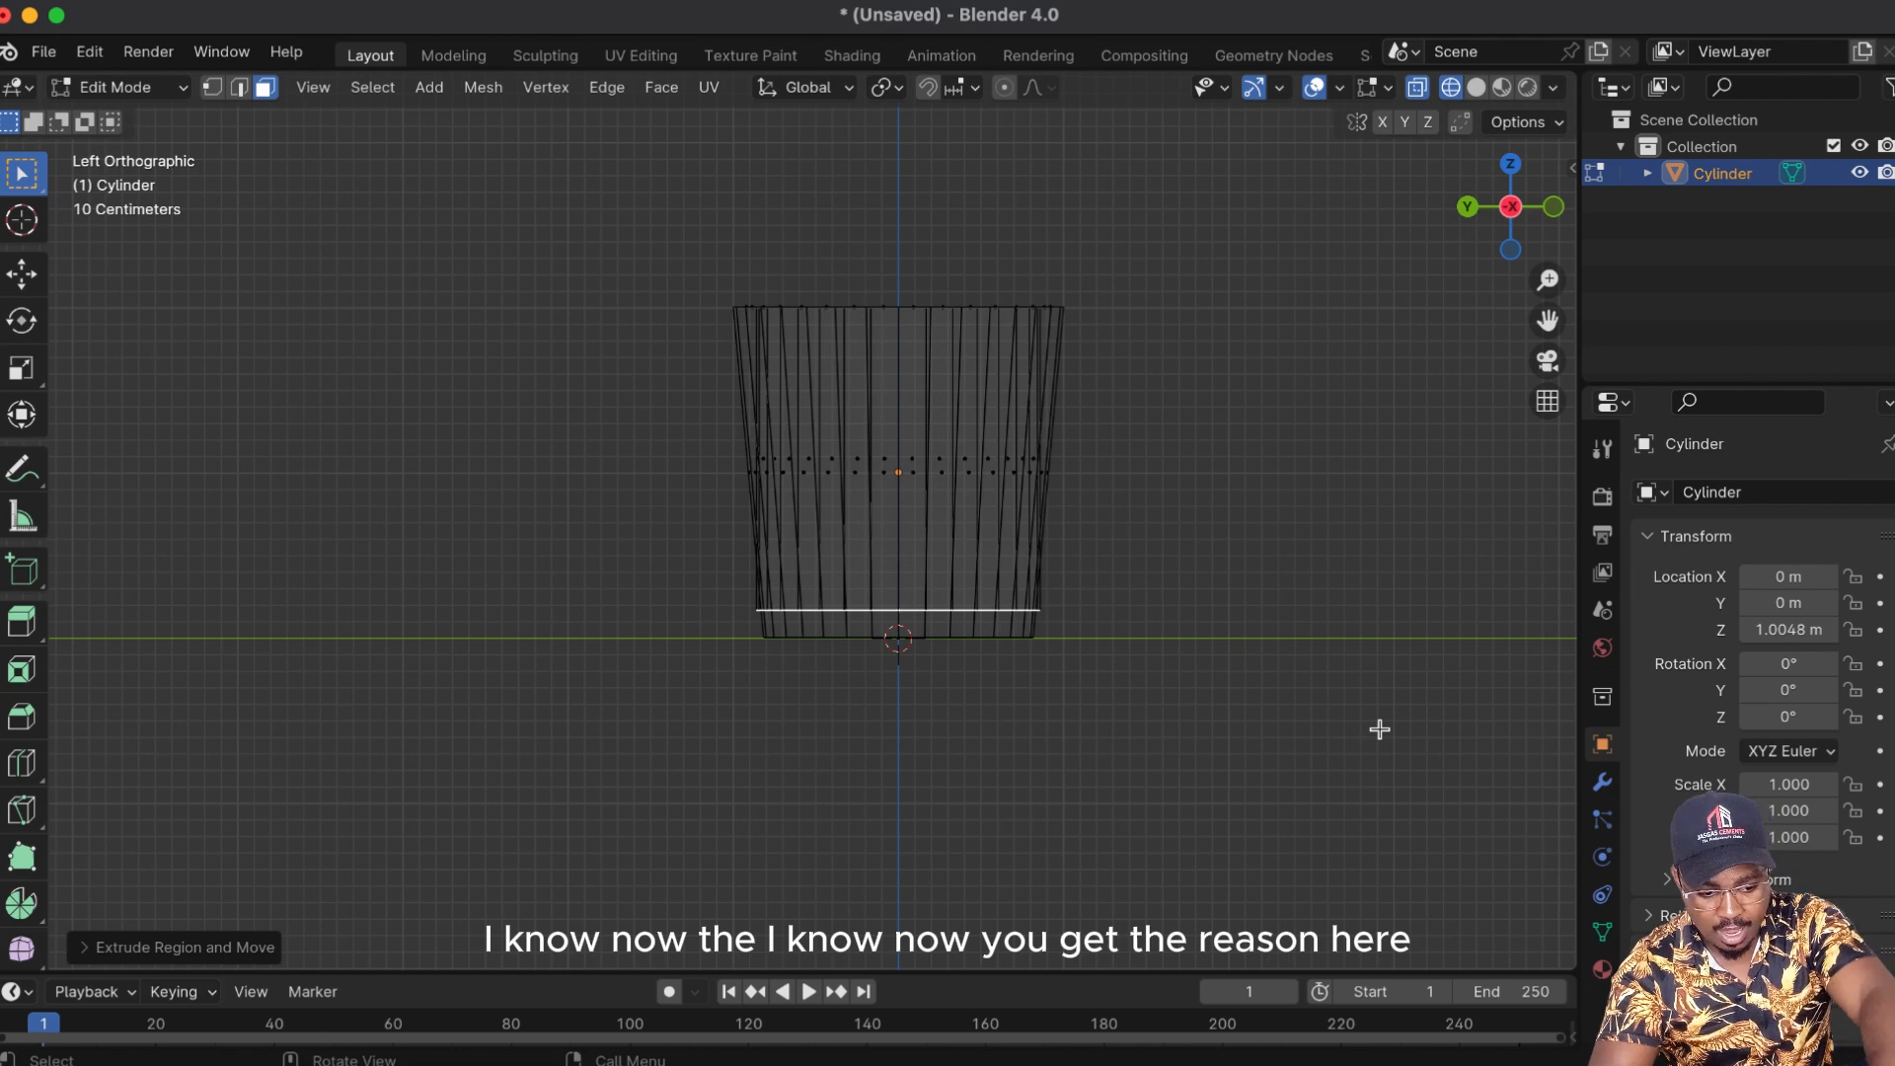
key(s)
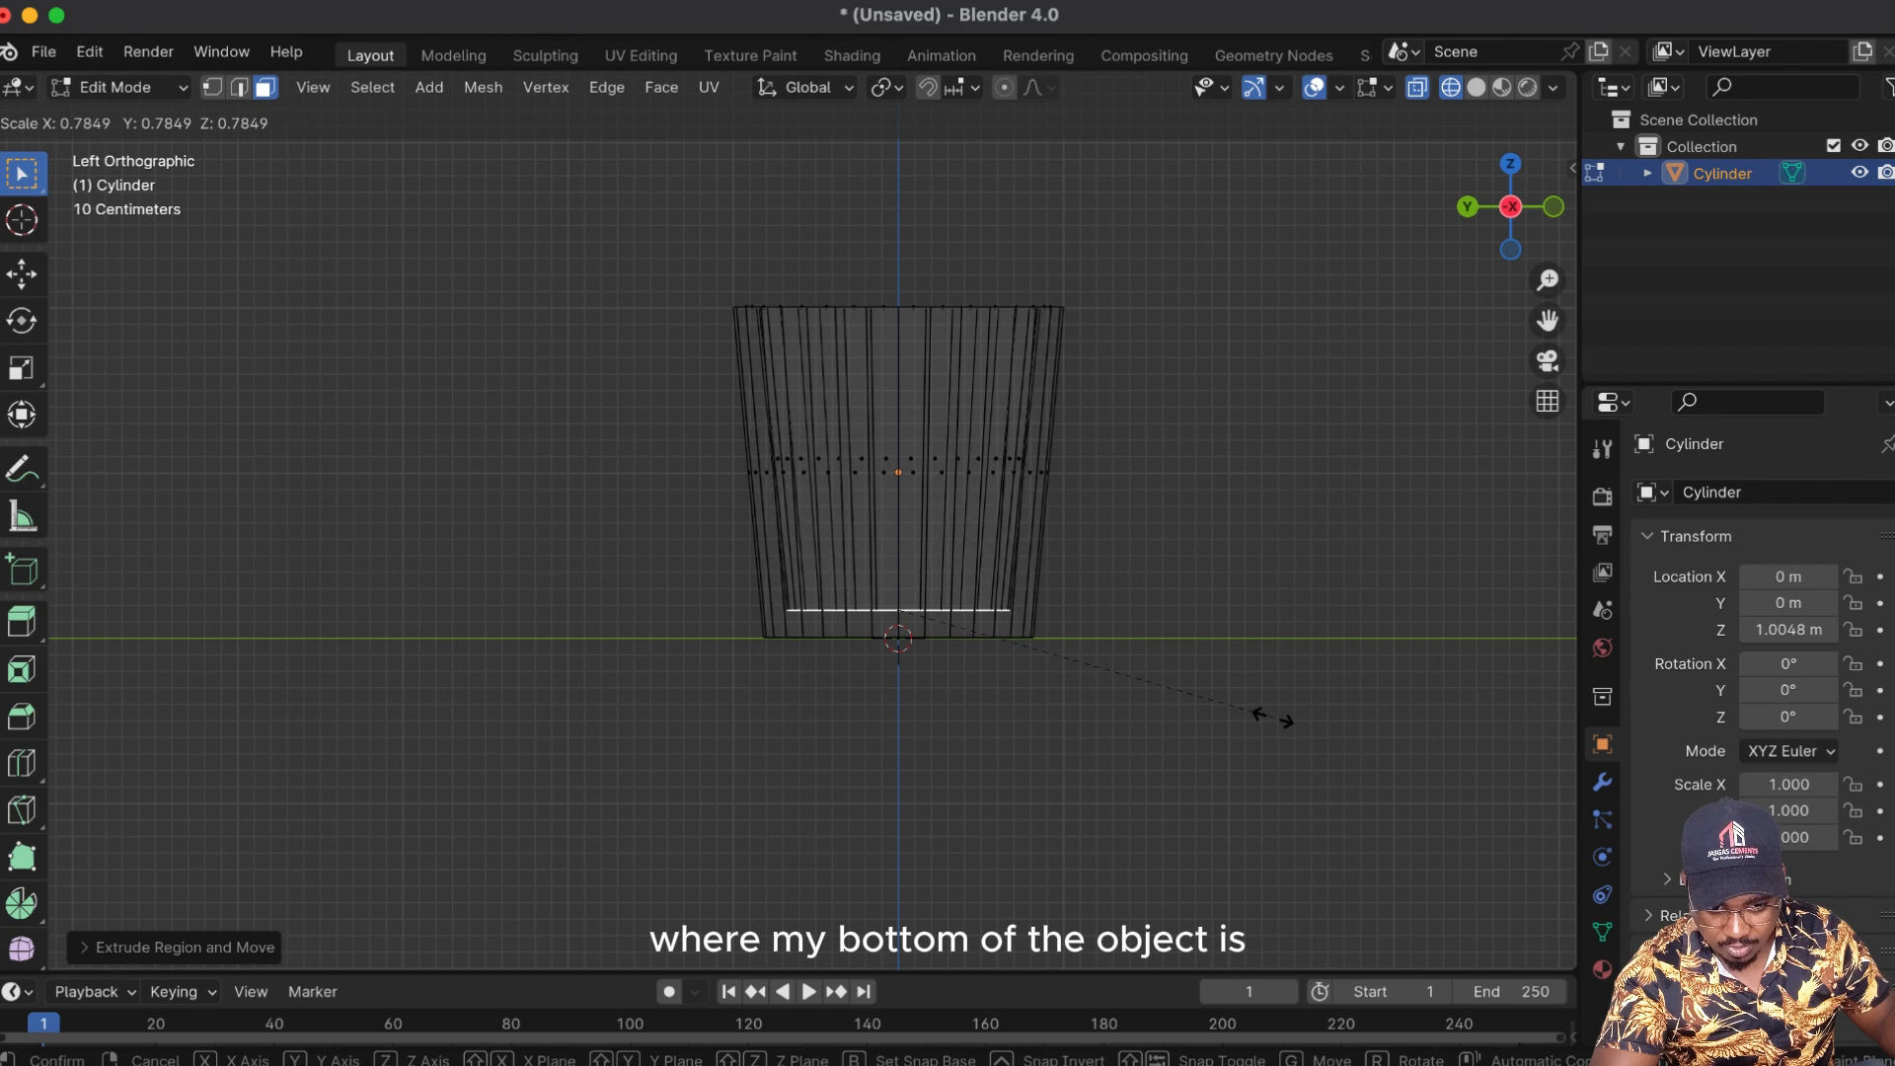
click(1282, 721)
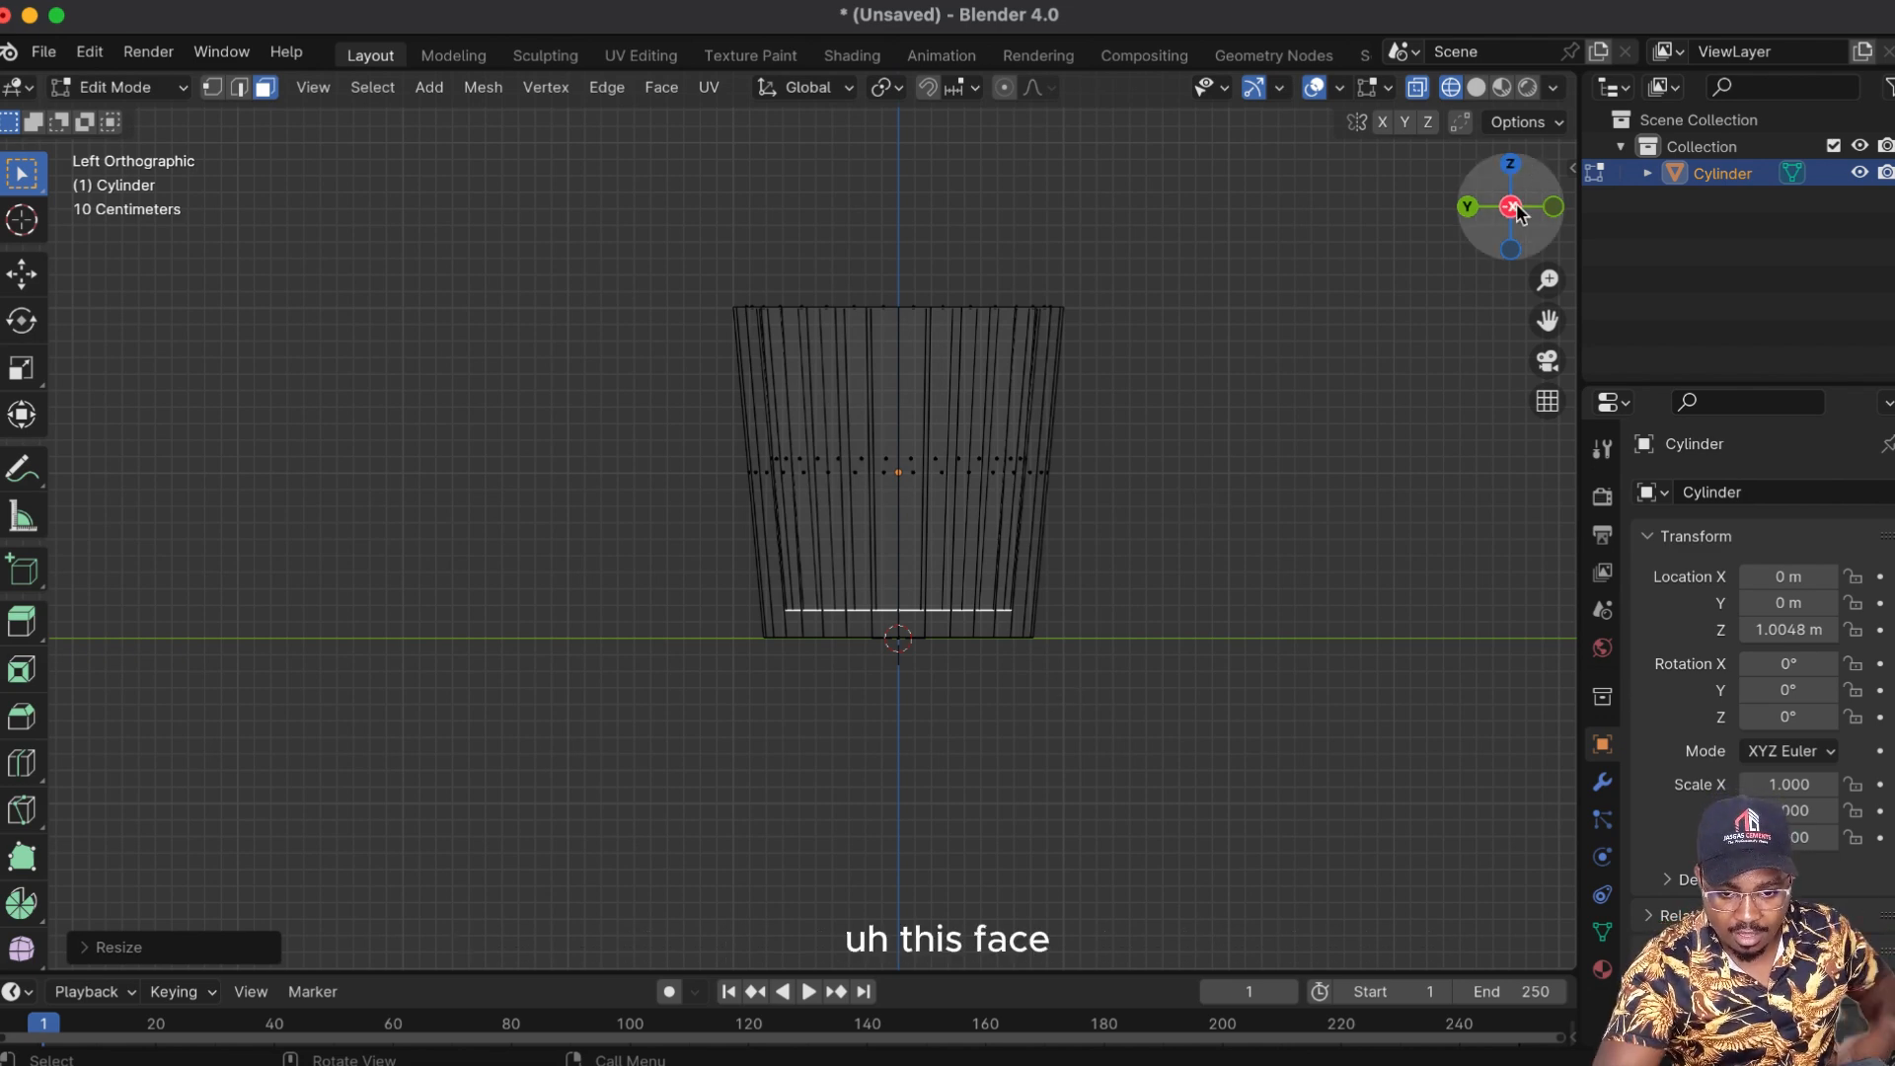
Step: Return the viewport to solid shading and inspect the hollowed cup from above and from the side
mouse_move(1521, 209)
mouse_down()
mouse_move(1526, 262)
mouse_move(1507, 202)
mouse_move(1518, 326)
mouse_move(1513, 203)
mouse_up()
click(1474, 89)
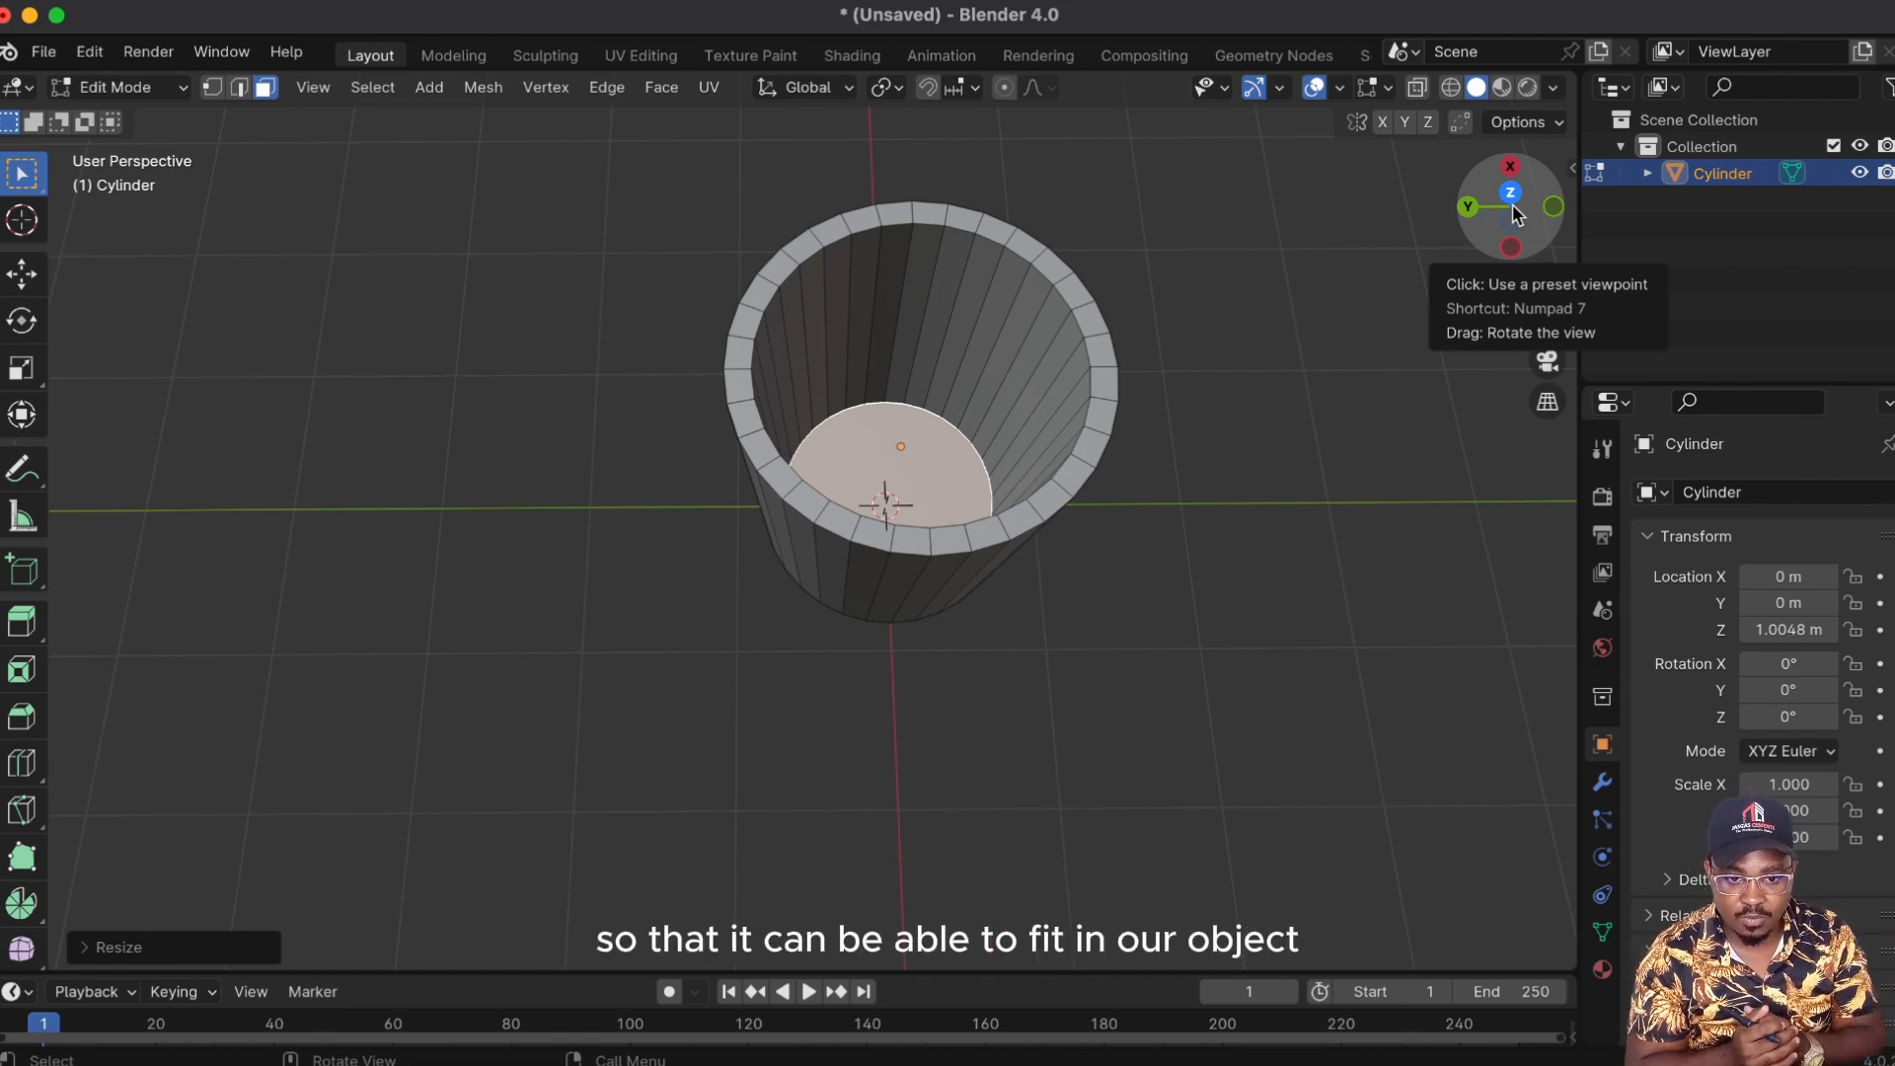
mouse_move(1512, 203)
mouse_down()
mouse_move(1515, 326)
mouse_move(1492, 219)
mouse_move(1502, 286)
mouse_move(1516, 206)
mouse_up()
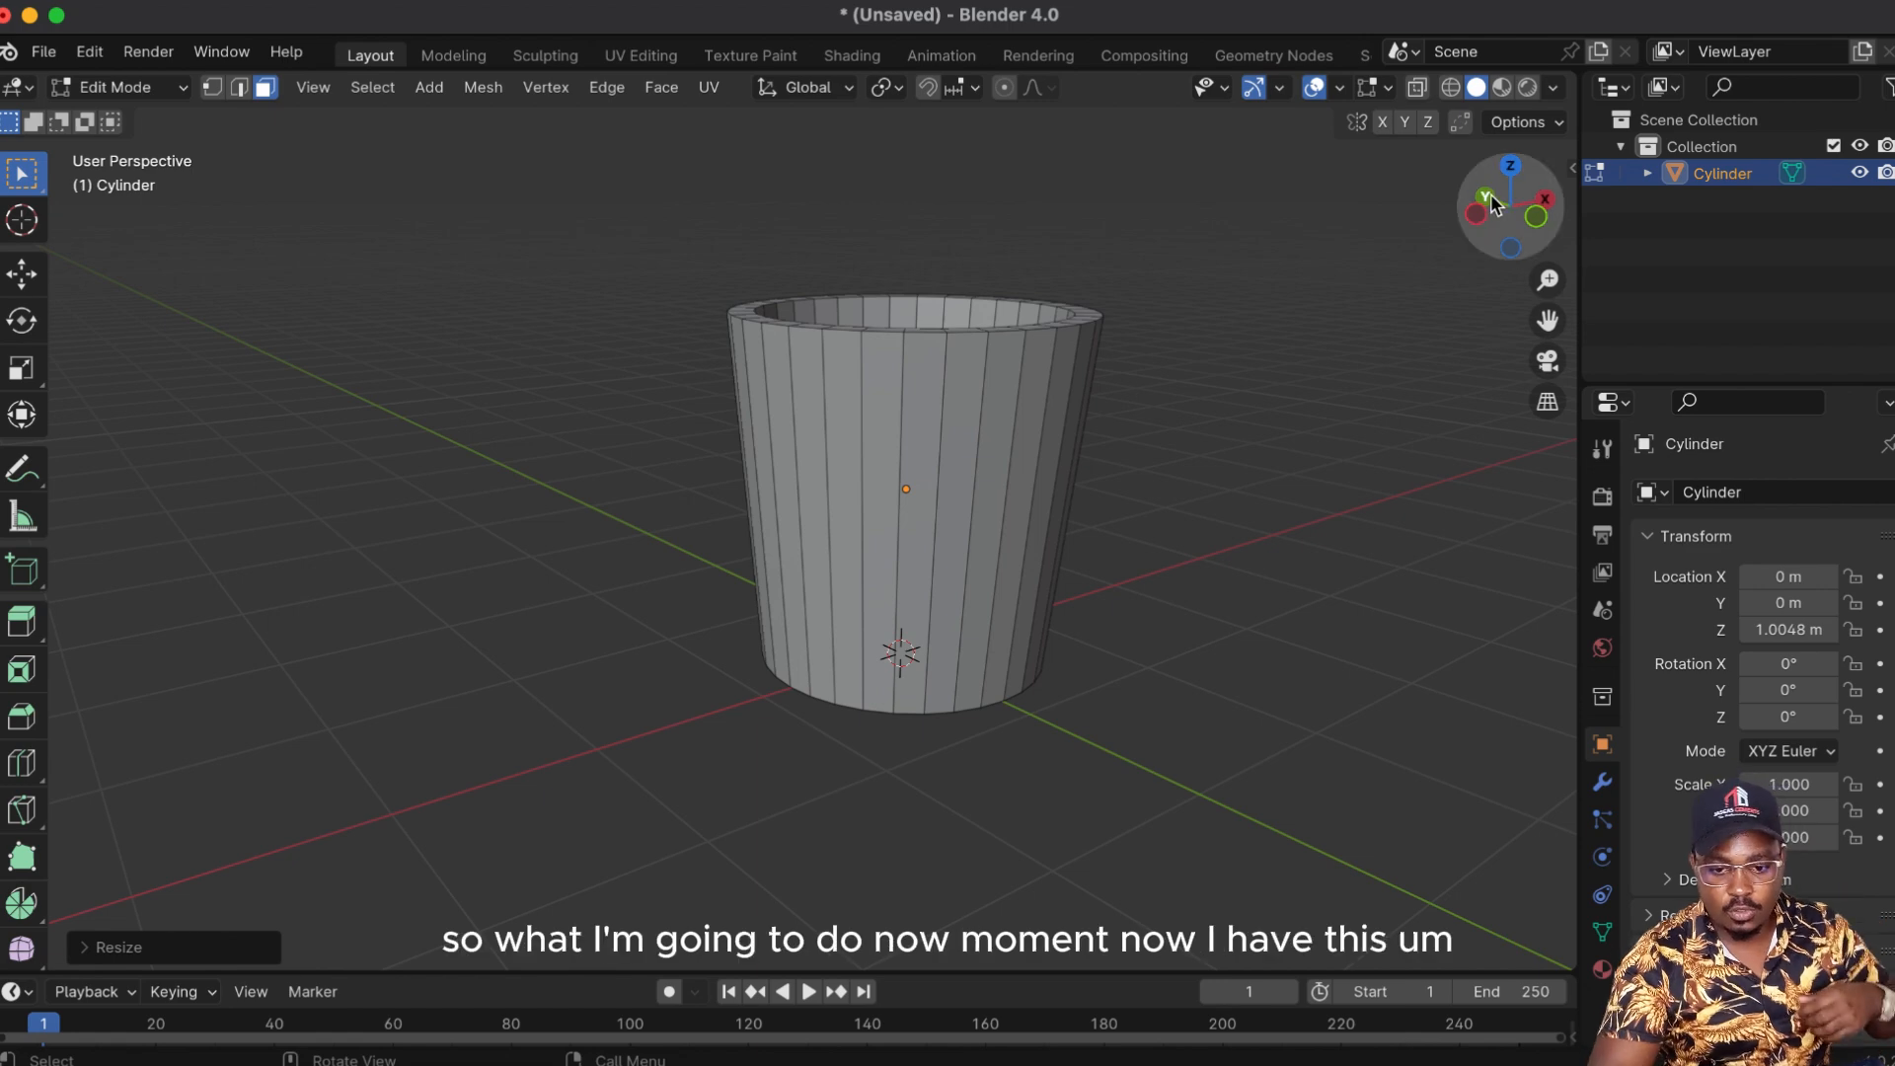
drag(1515, 206, 1535, 296)
Step: Return to Object Mode and duplicate the cup along the X axis, placing the copy beside the original on the negative side
key(Tab)
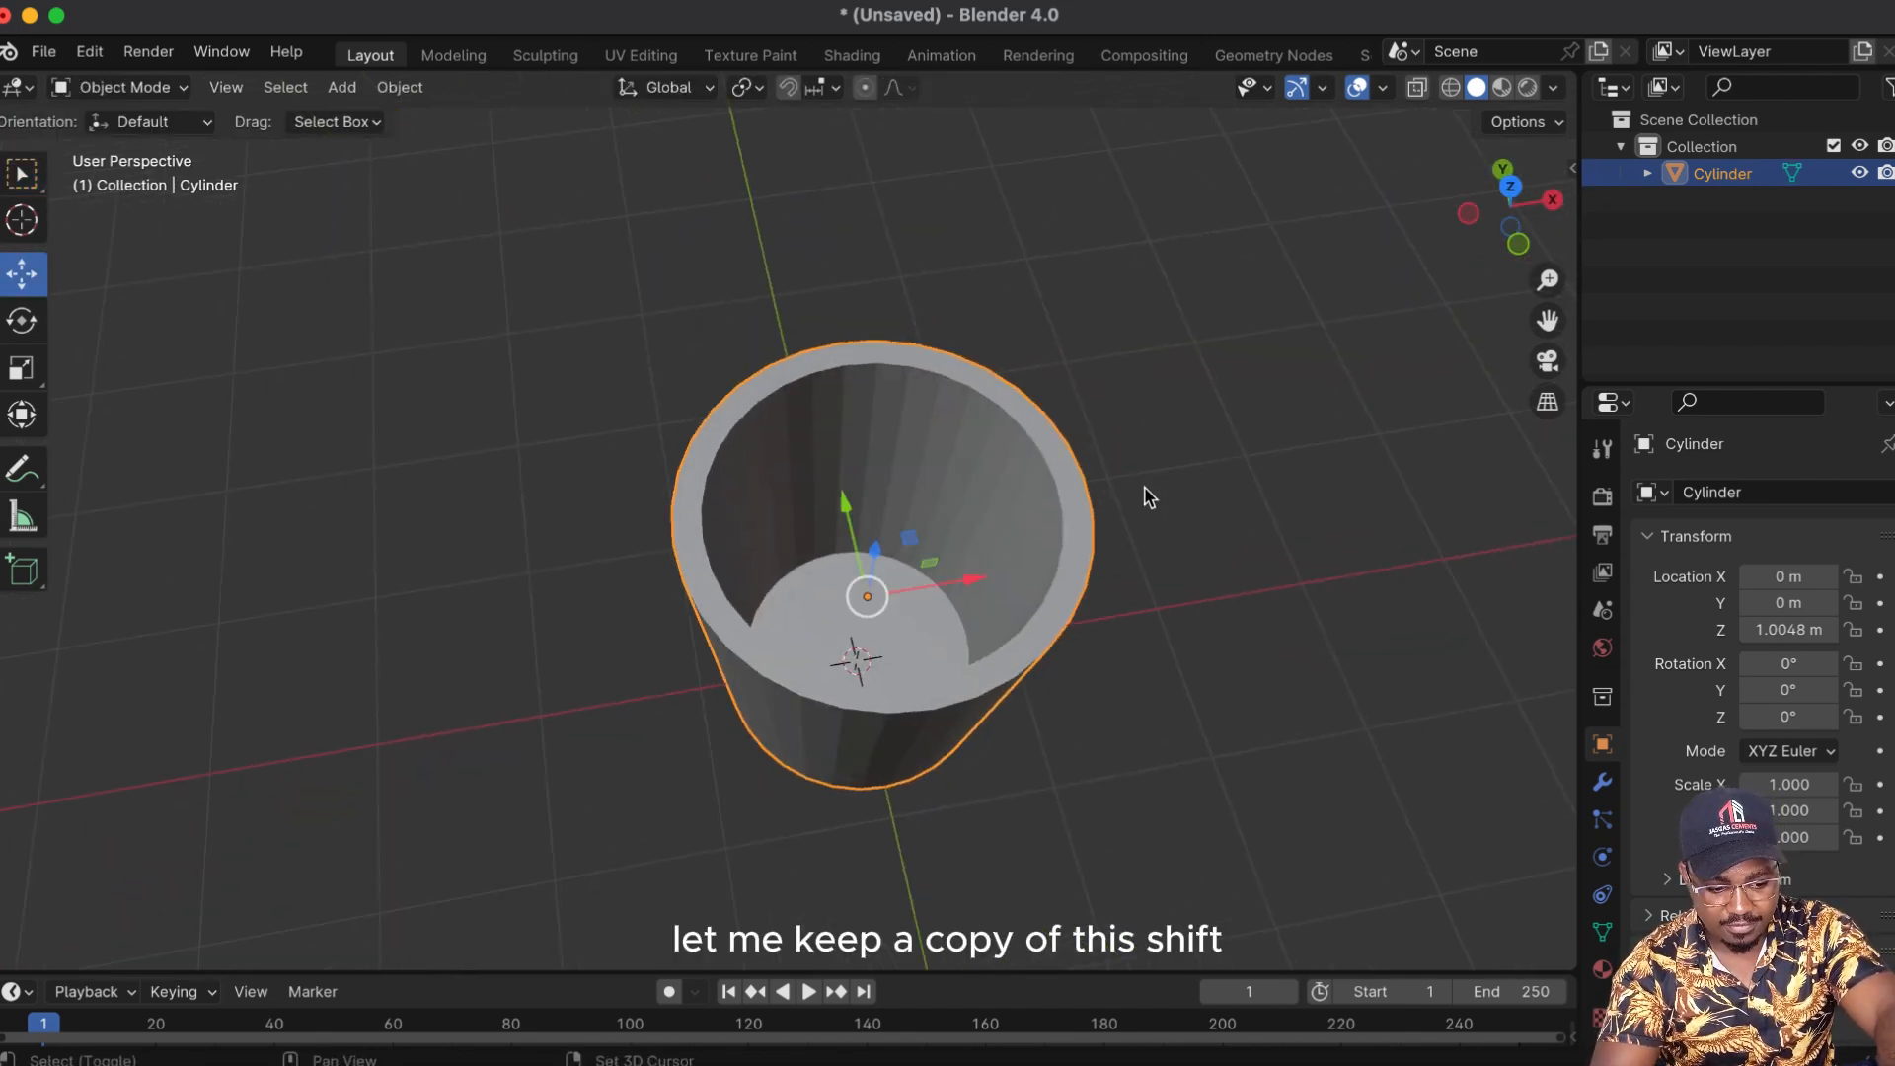
key(shift+d)
key(x)
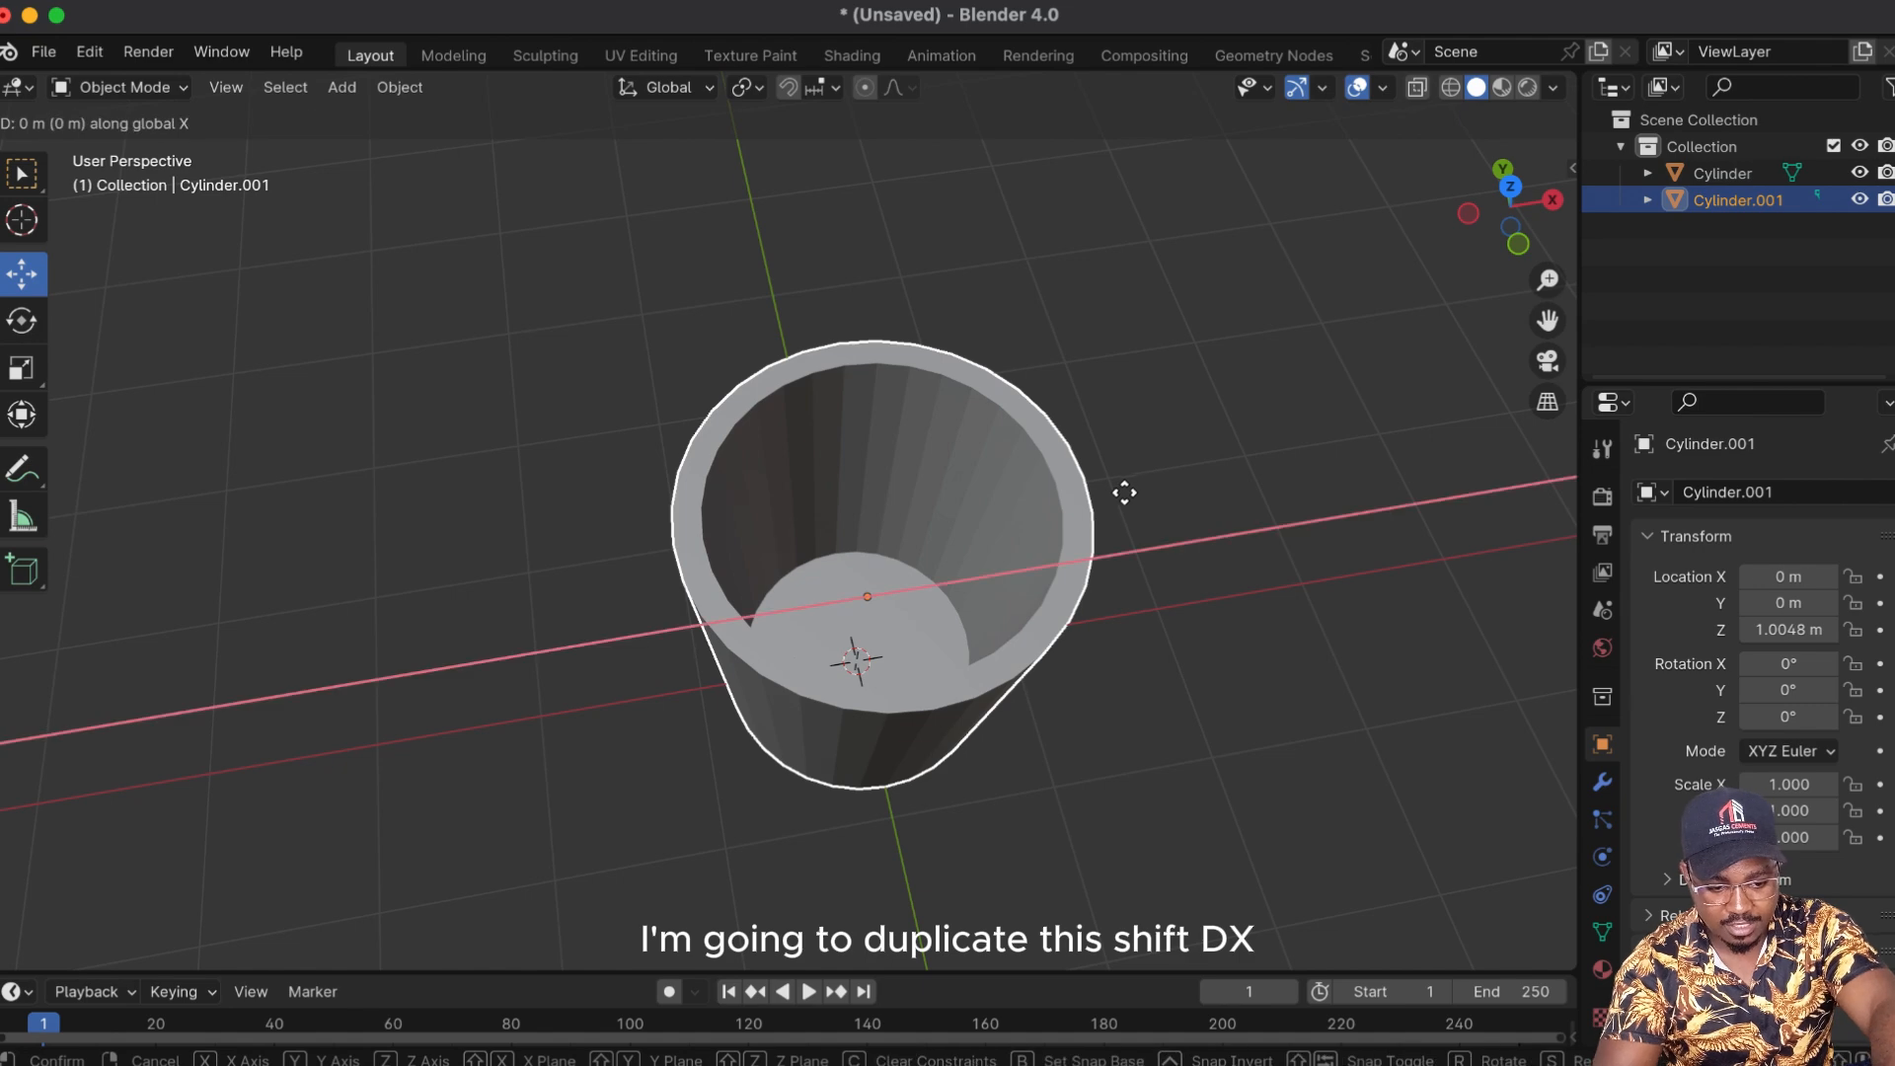
click(329, 716)
Step: Select the original cup, enter Edit Mode and select its bottom face
drag(1515, 222, 1512, 40)
click(926, 458)
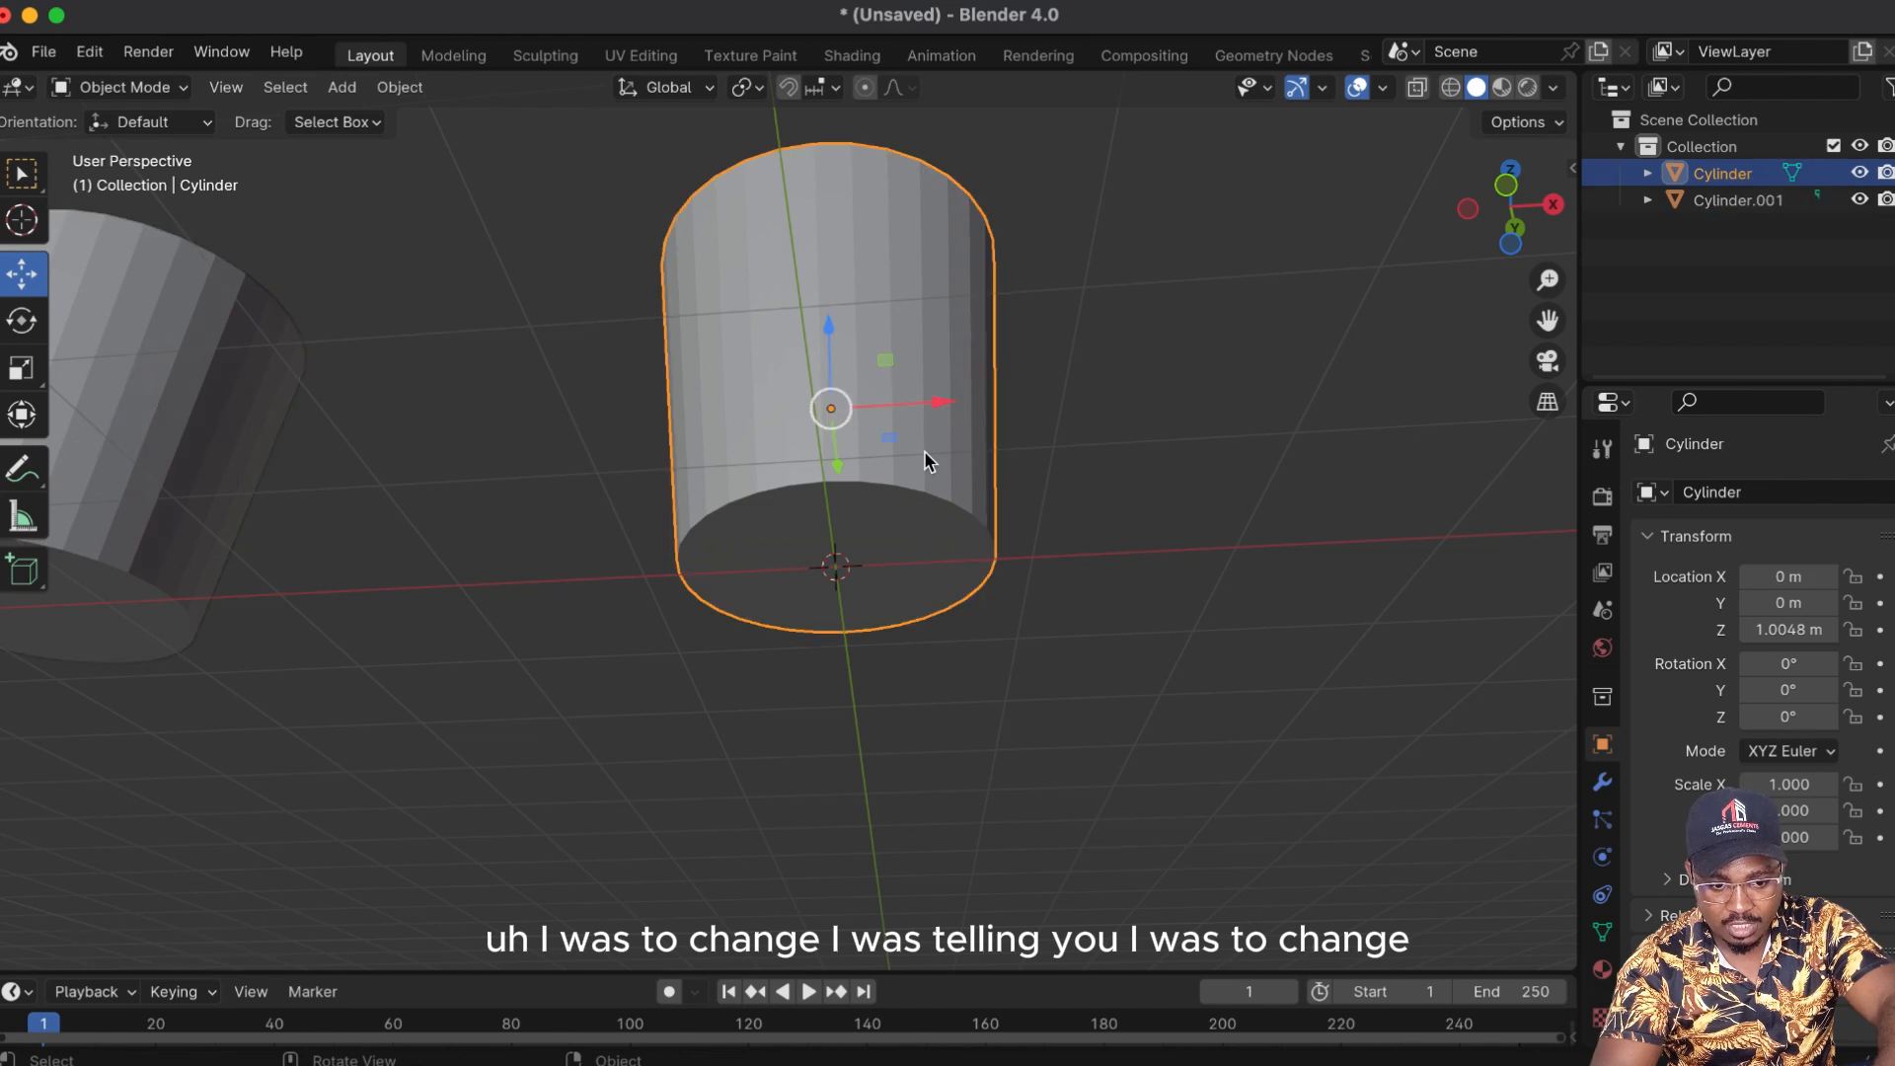
key(Tab)
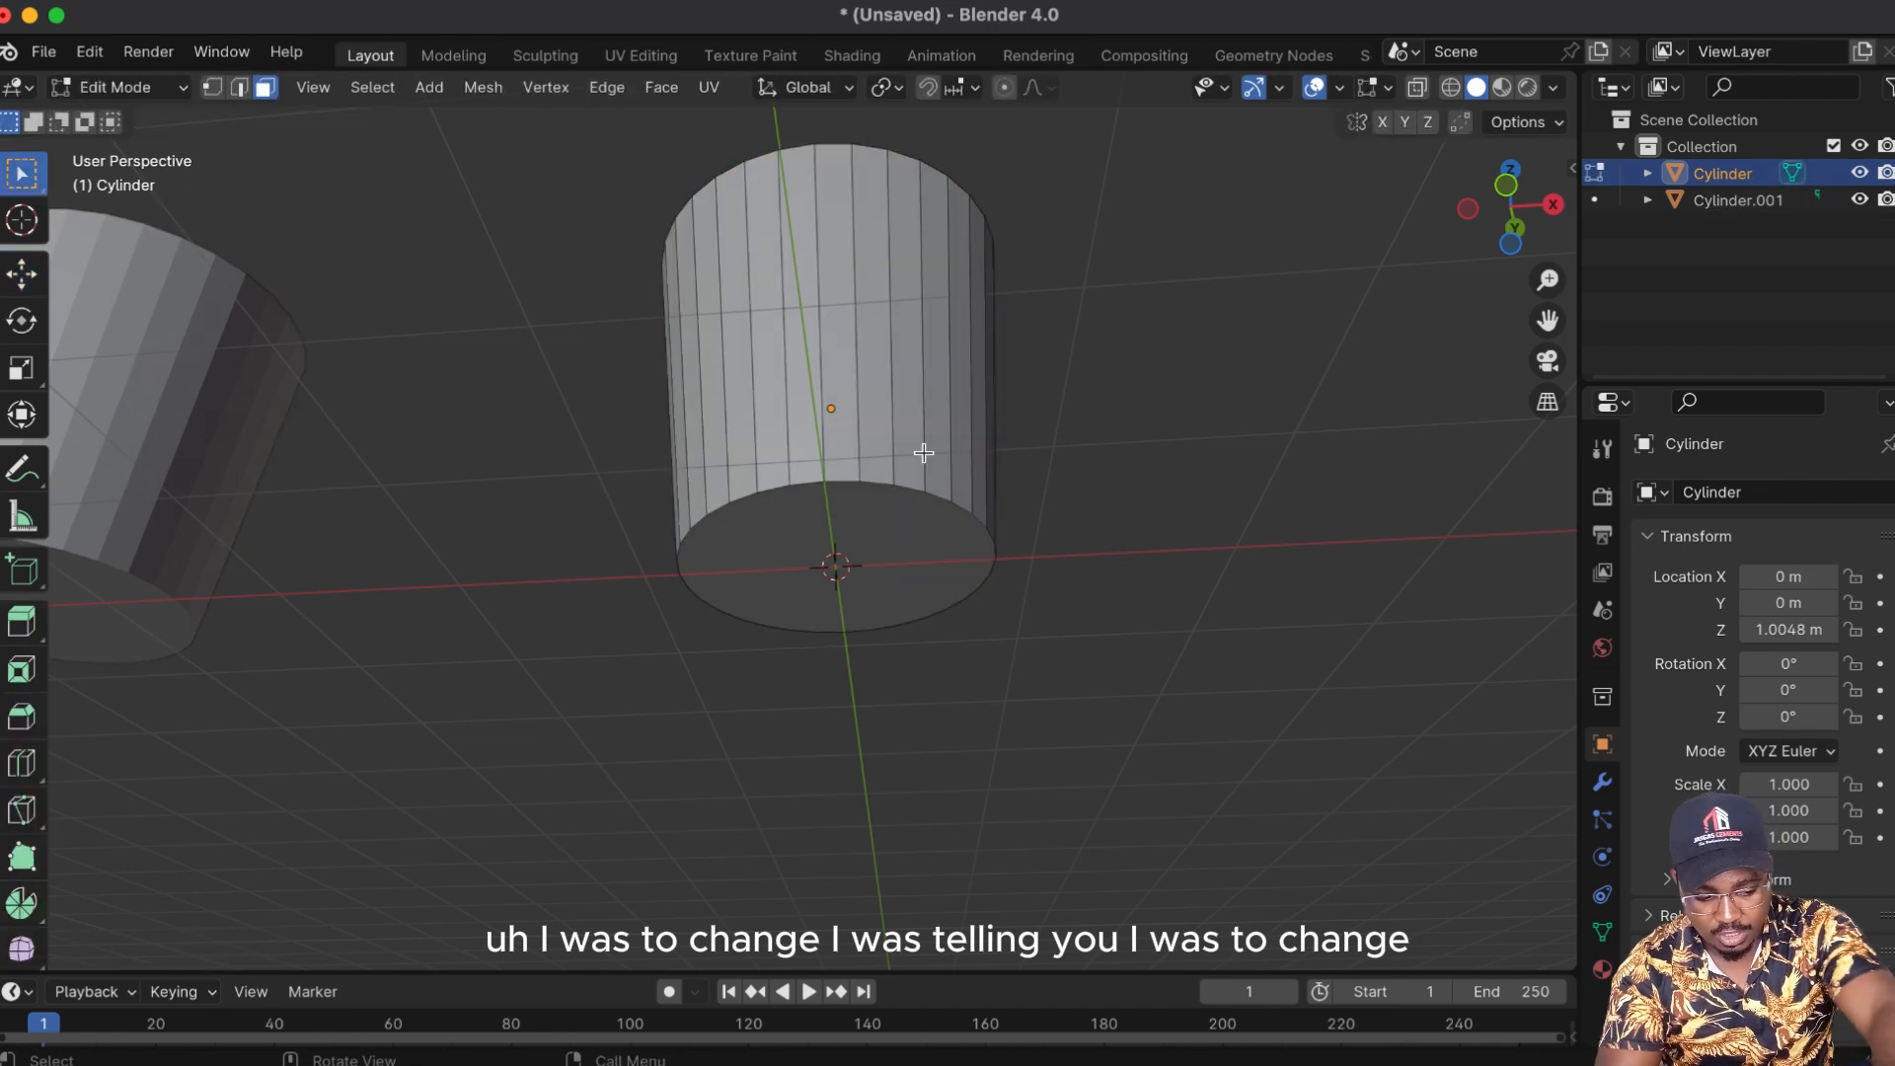
click(876, 554)
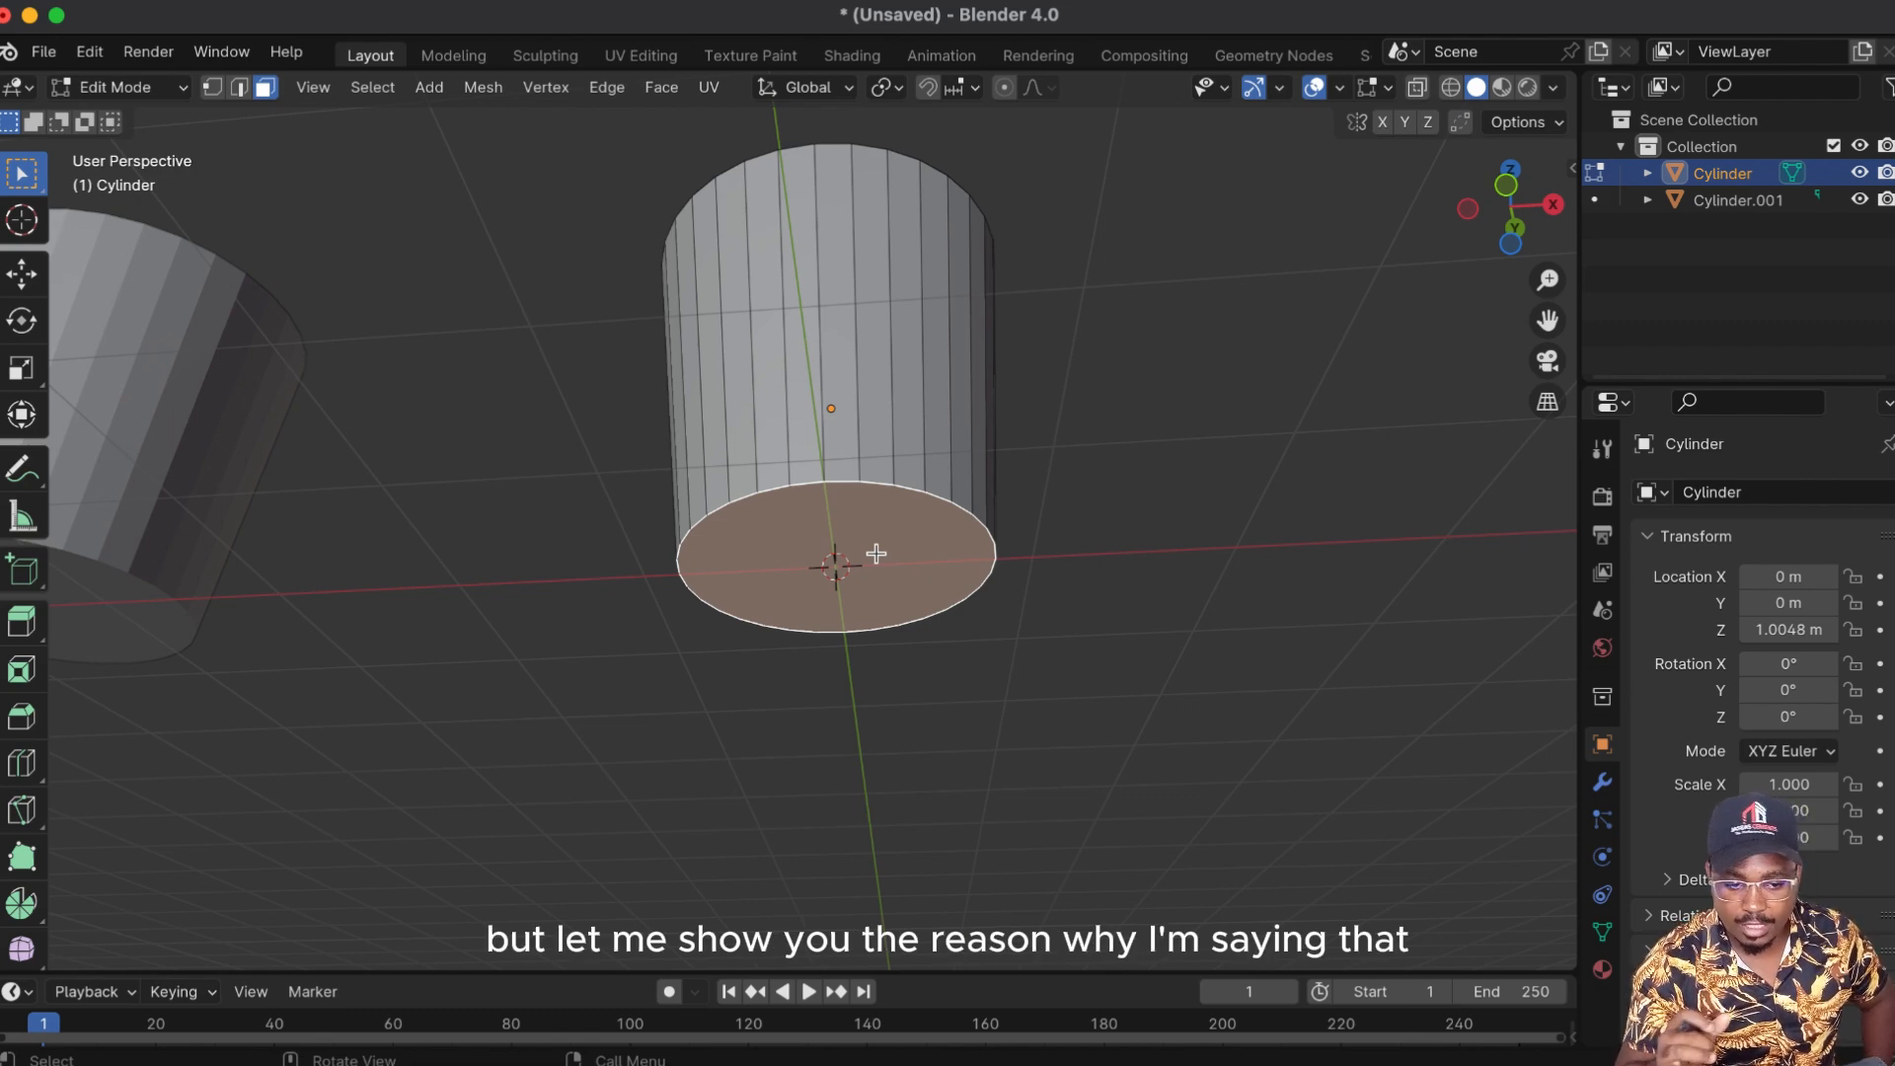
mouse_move(1519, 203)
mouse_down()
mouse_move(1519, 247)
mouse_move(1536, 204)
mouse_up()
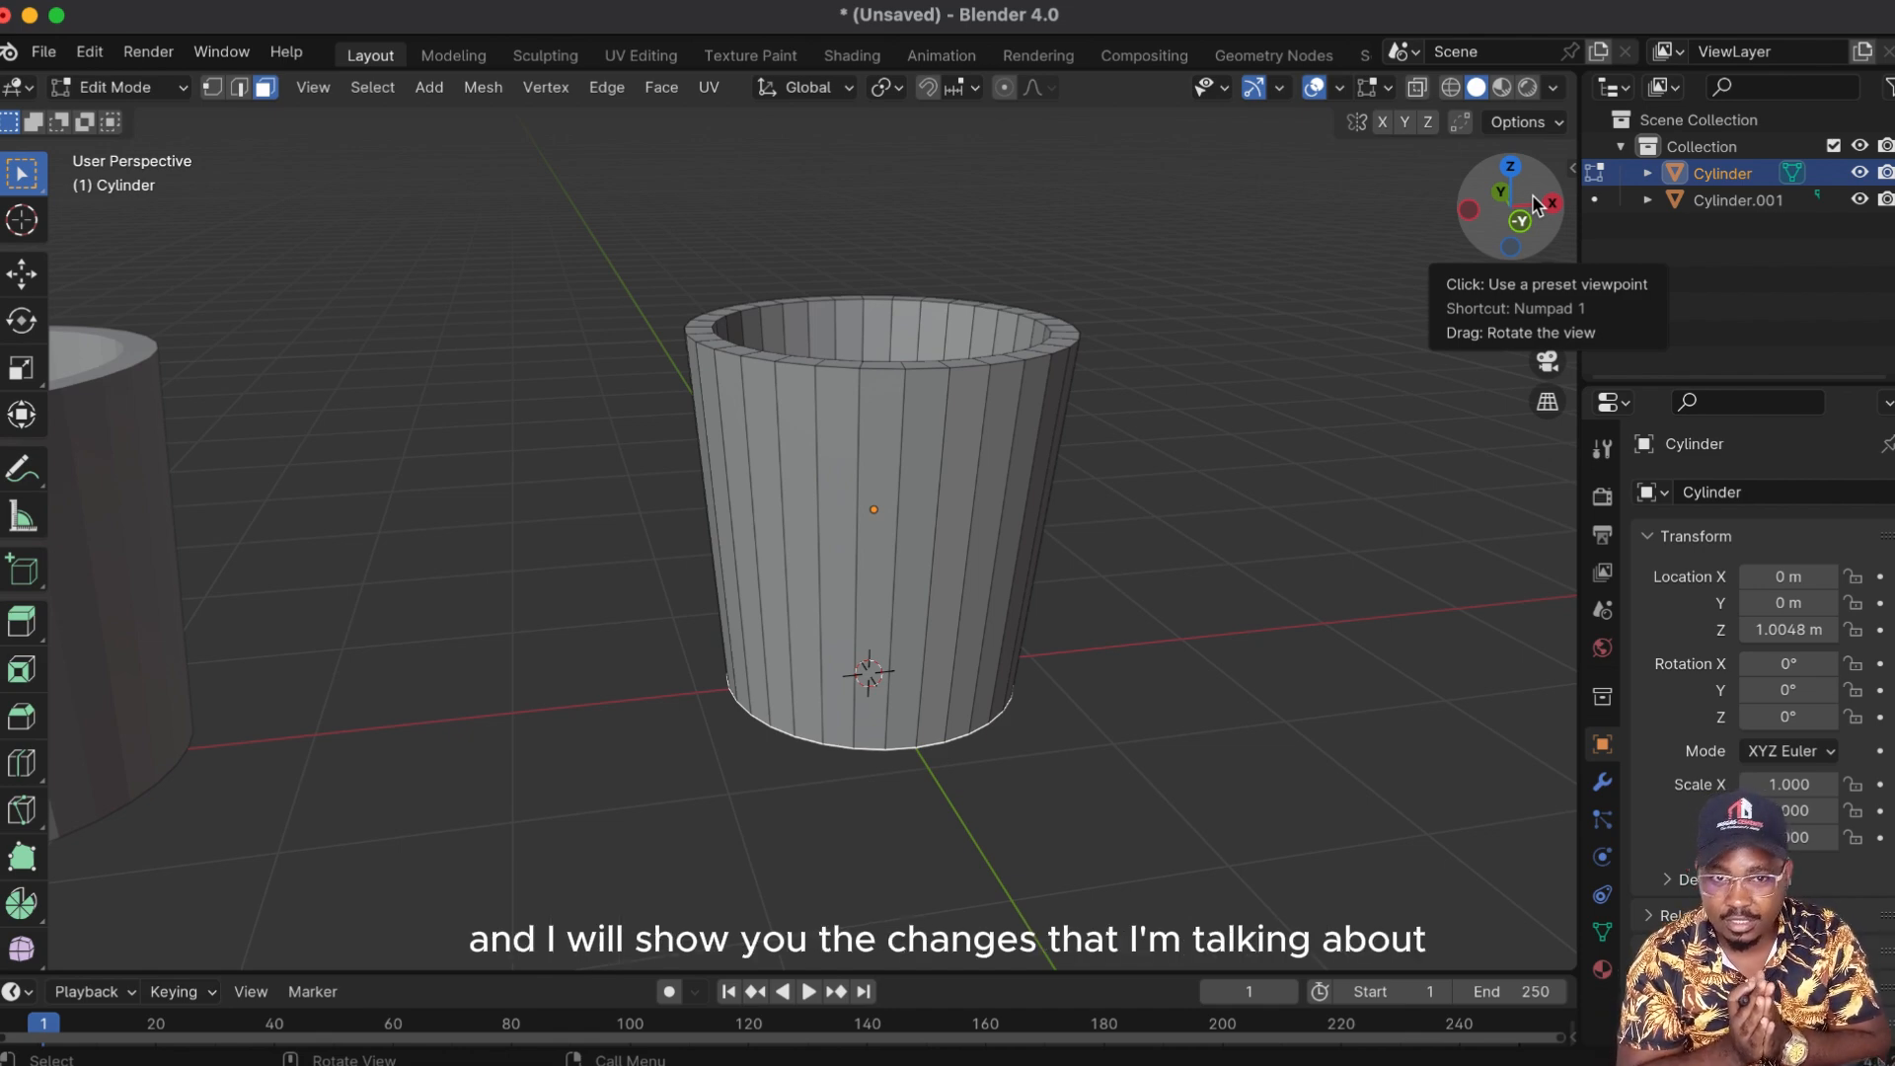
Step: Add two edge loops around the cup's outer wall, one just below the rim and one just above the base
key(ctrl+r)
click(980, 423)
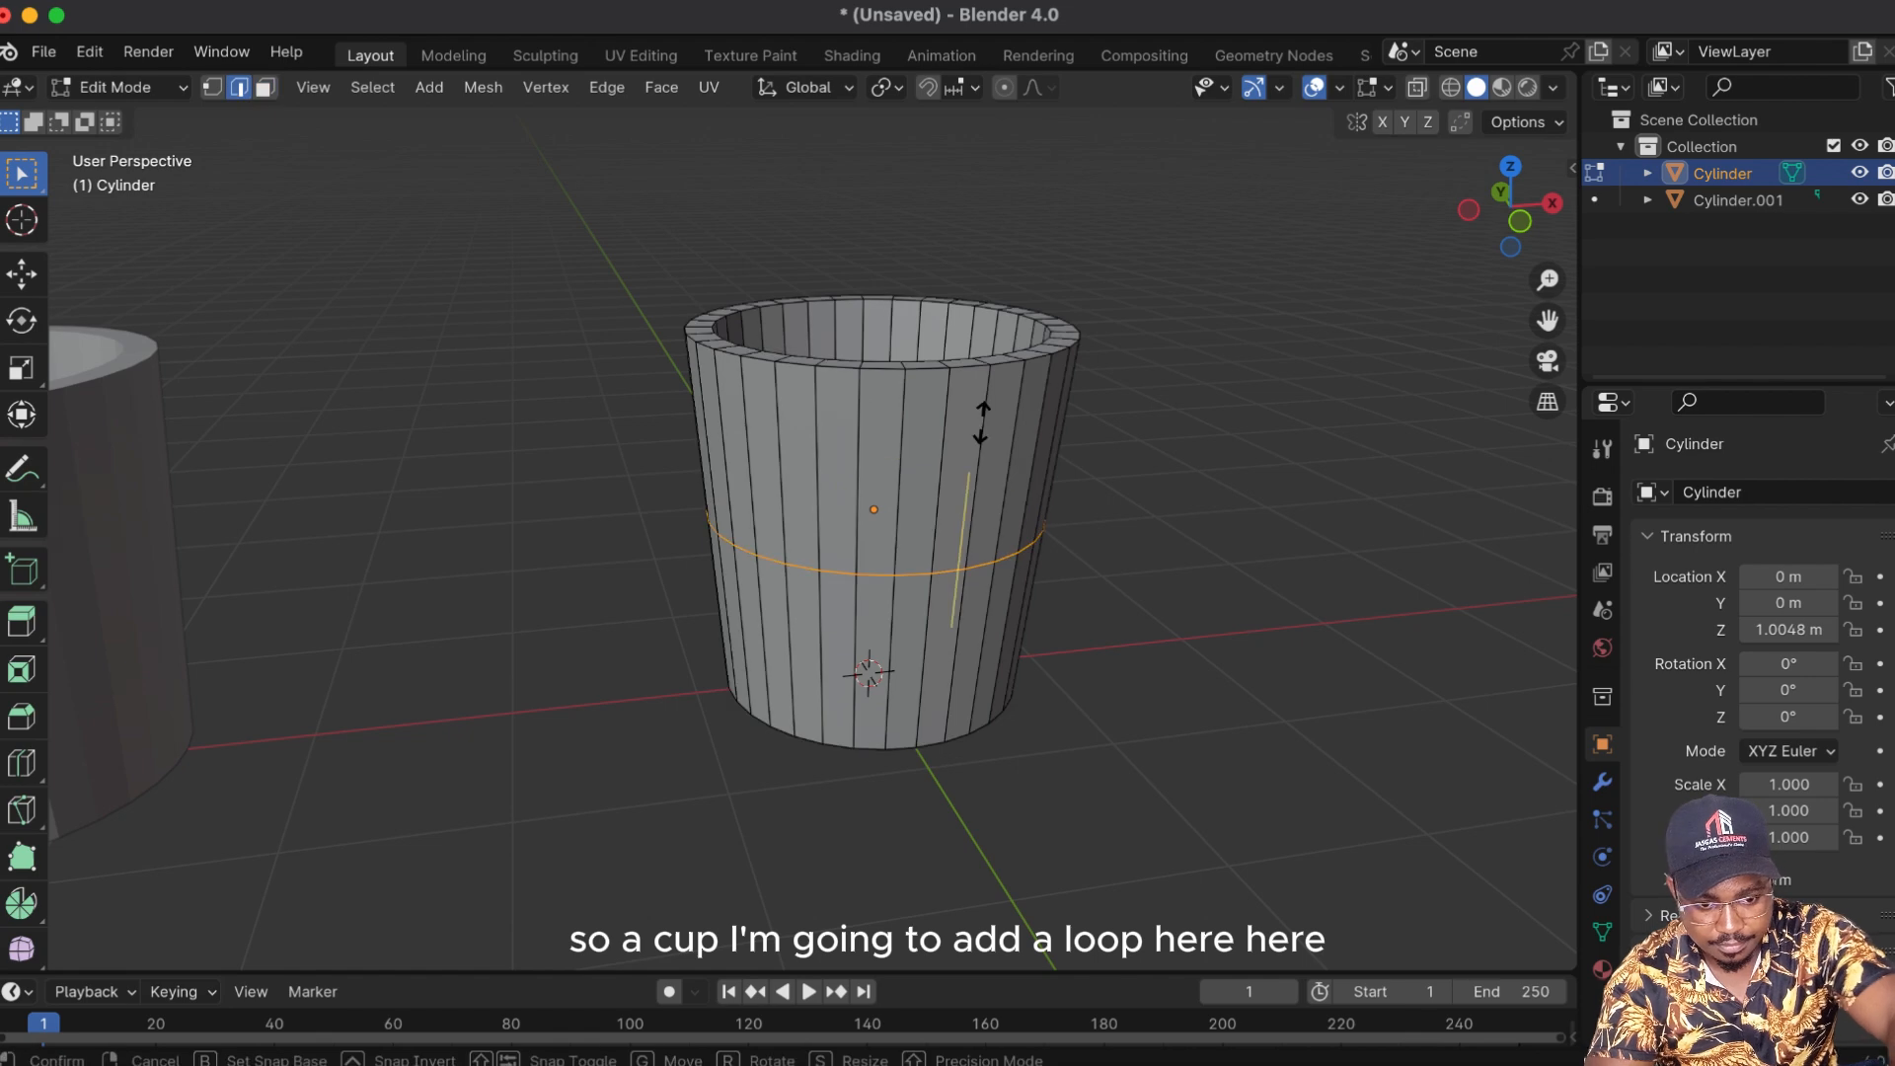
click(1004, 272)
key(ctrl+r)
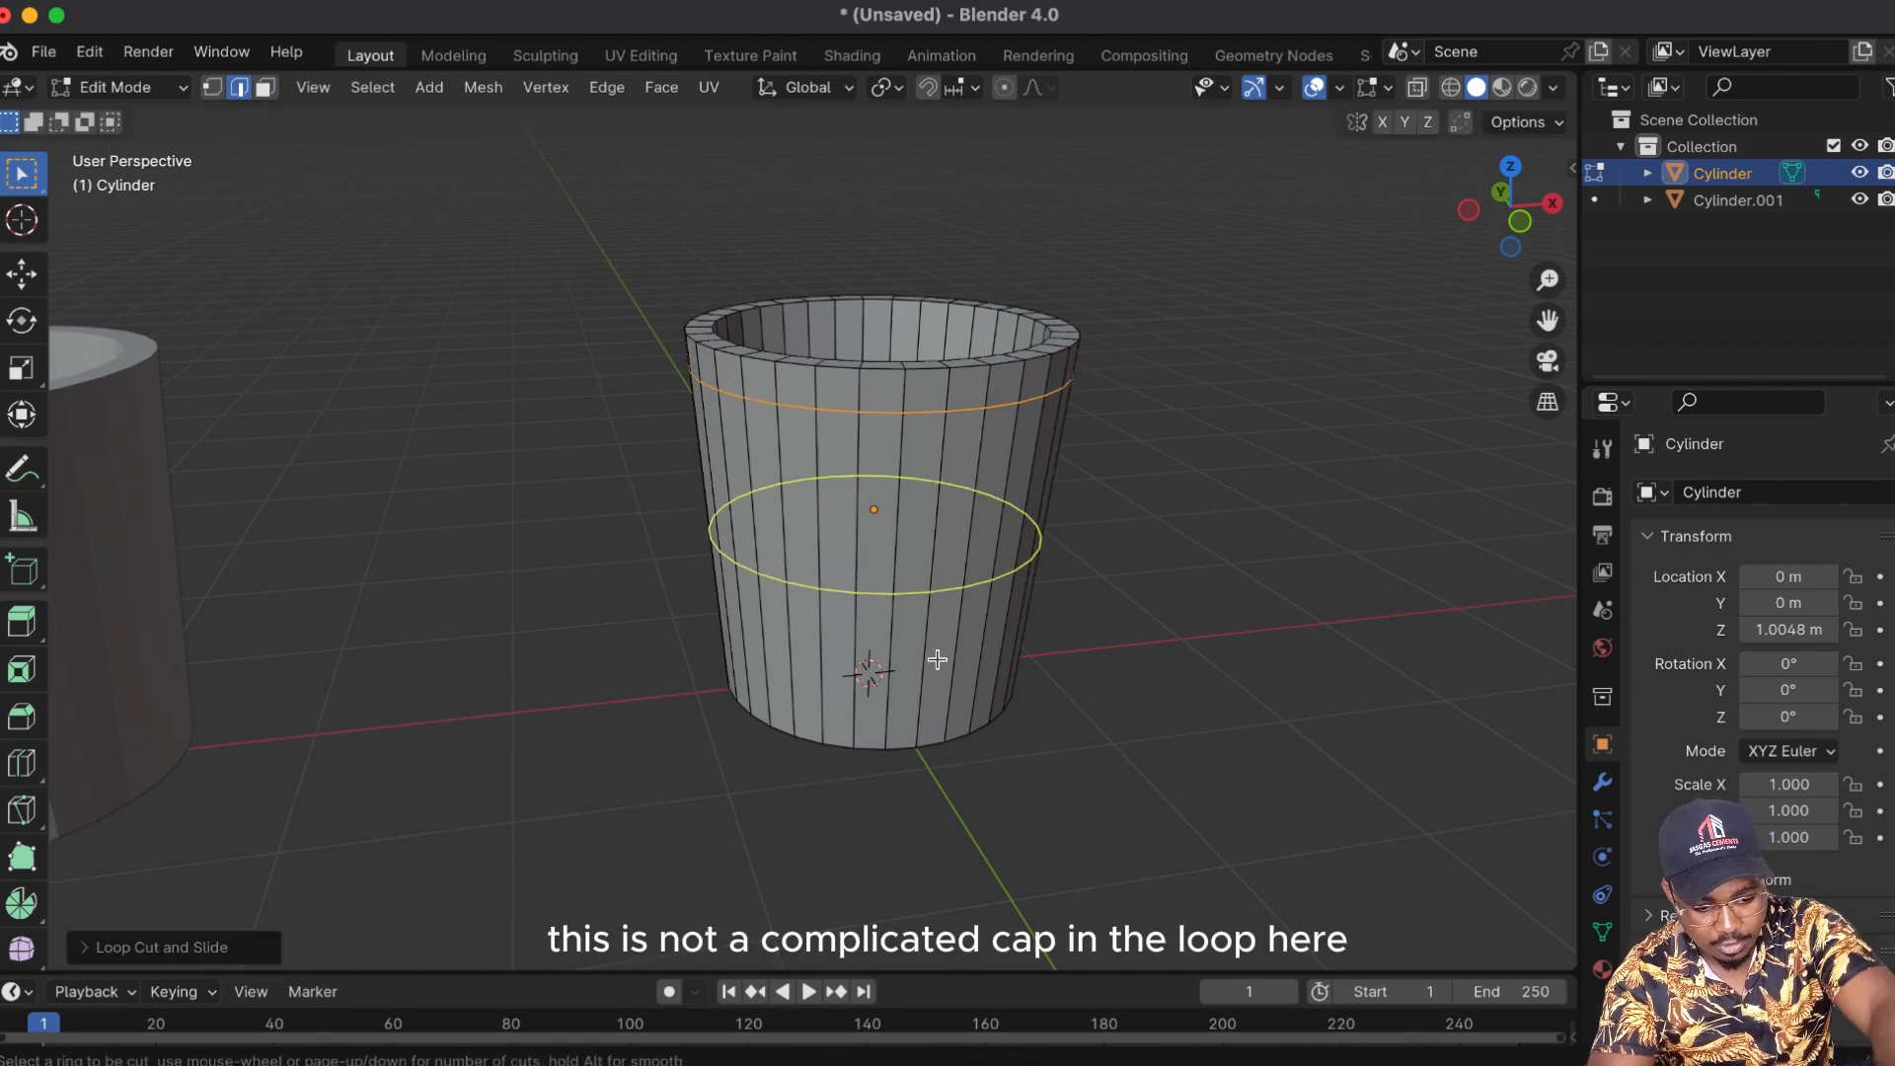
click(936, 662)
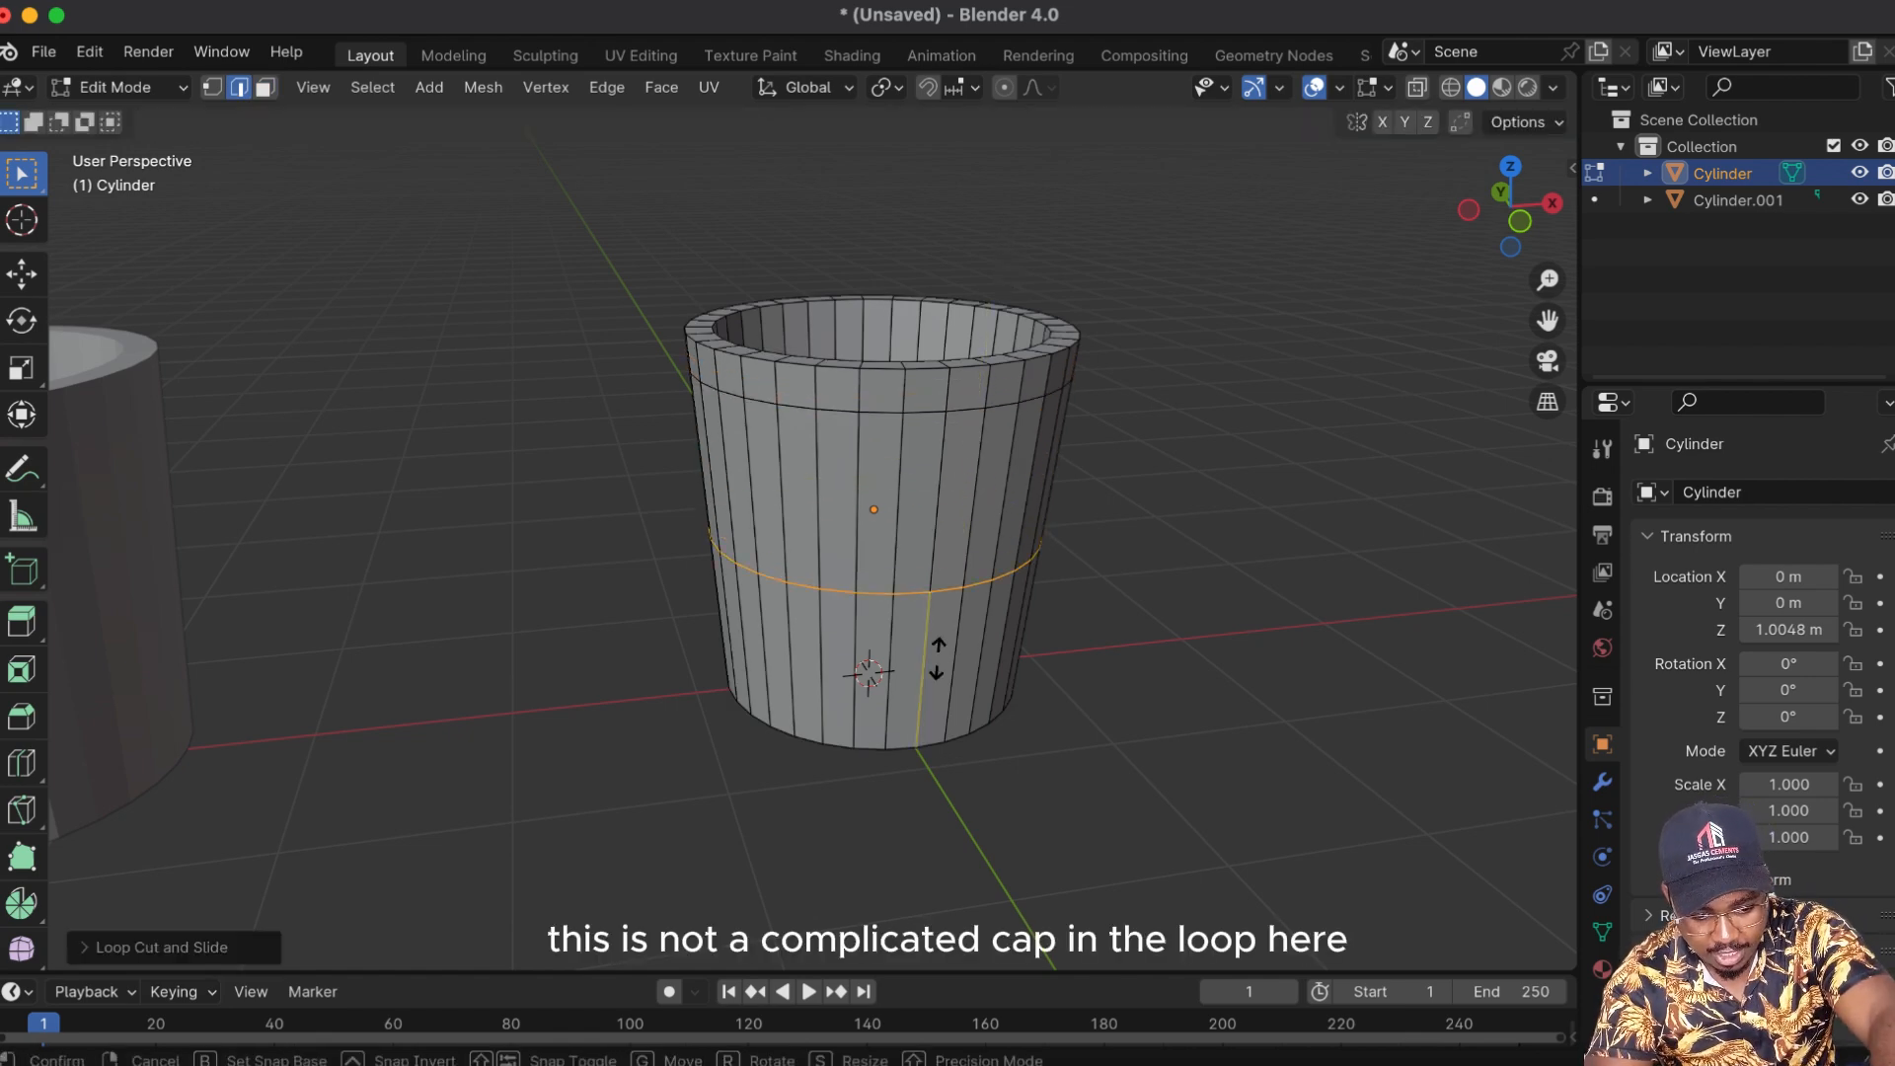
click(950, 793)
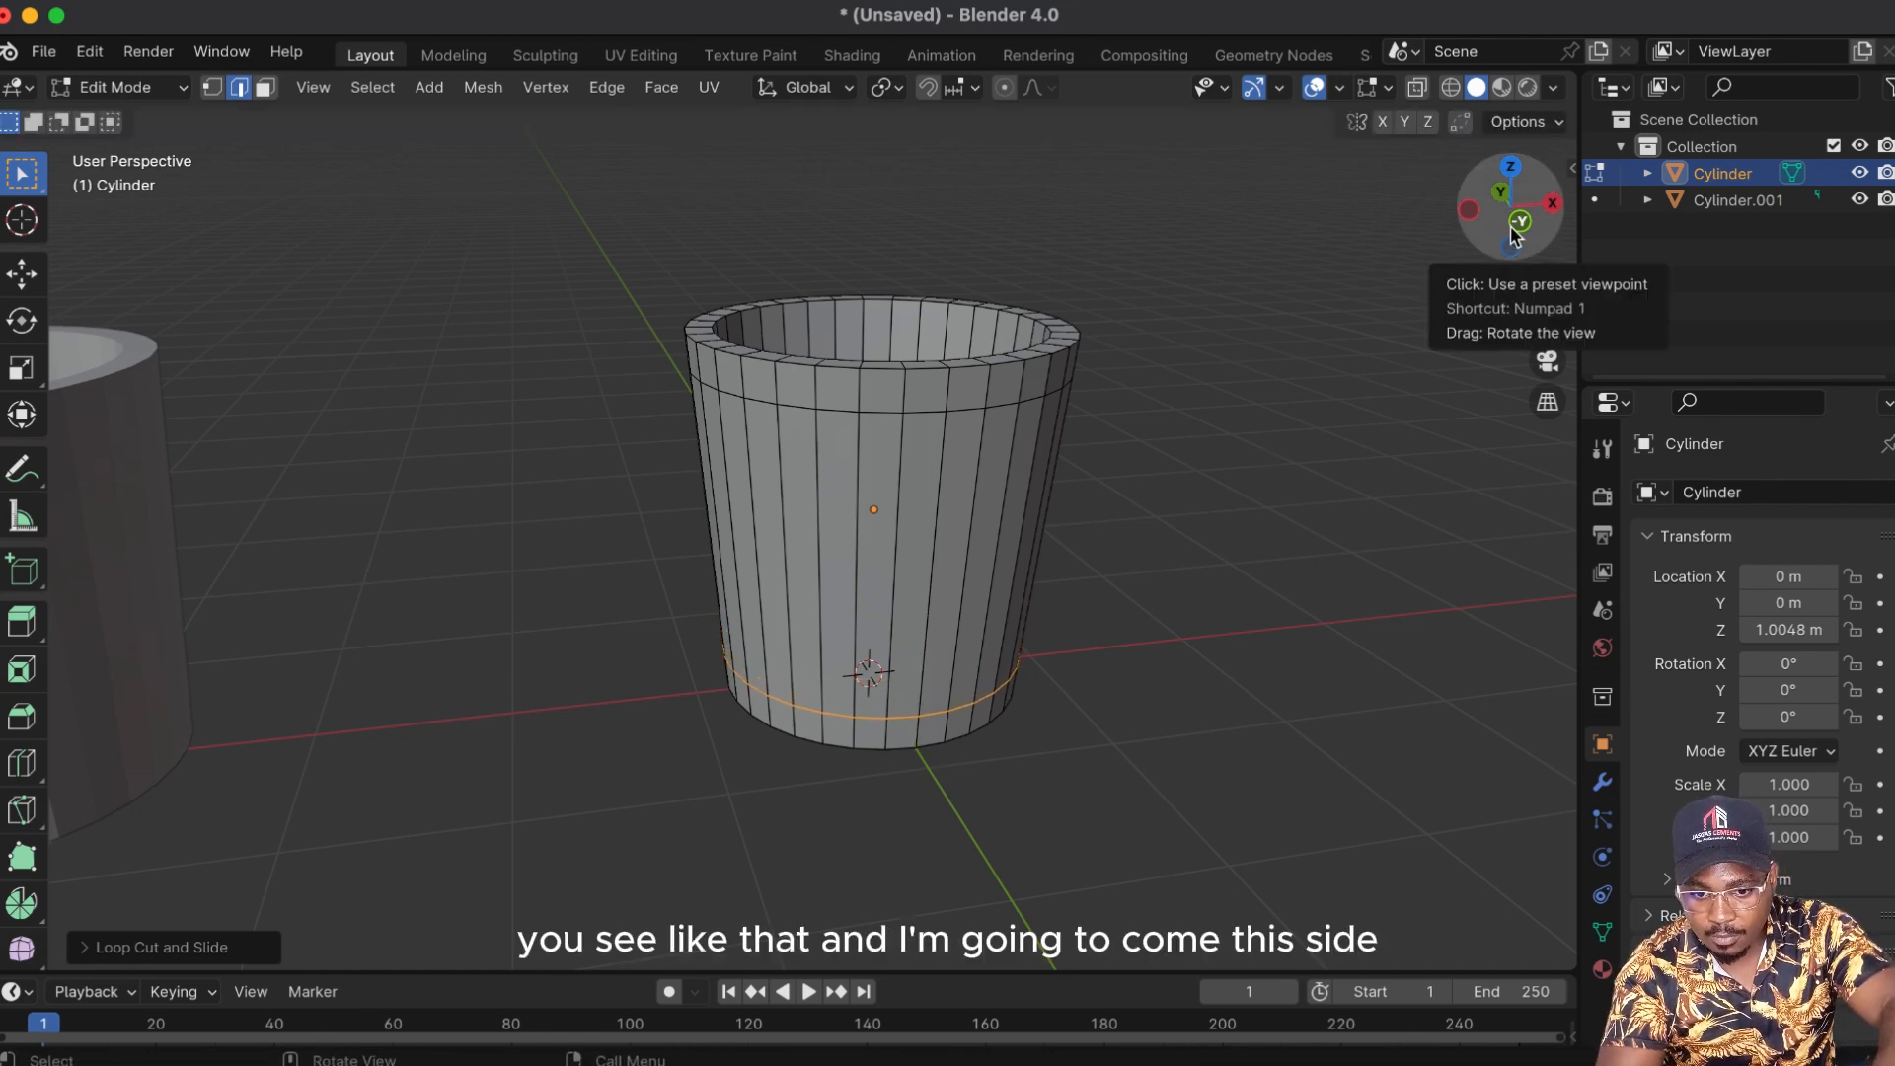
Step: Select two adjacent tall wall faces between the two loops and extrude them outward to form a handle block
drag(1517, 237, 1342, 238)
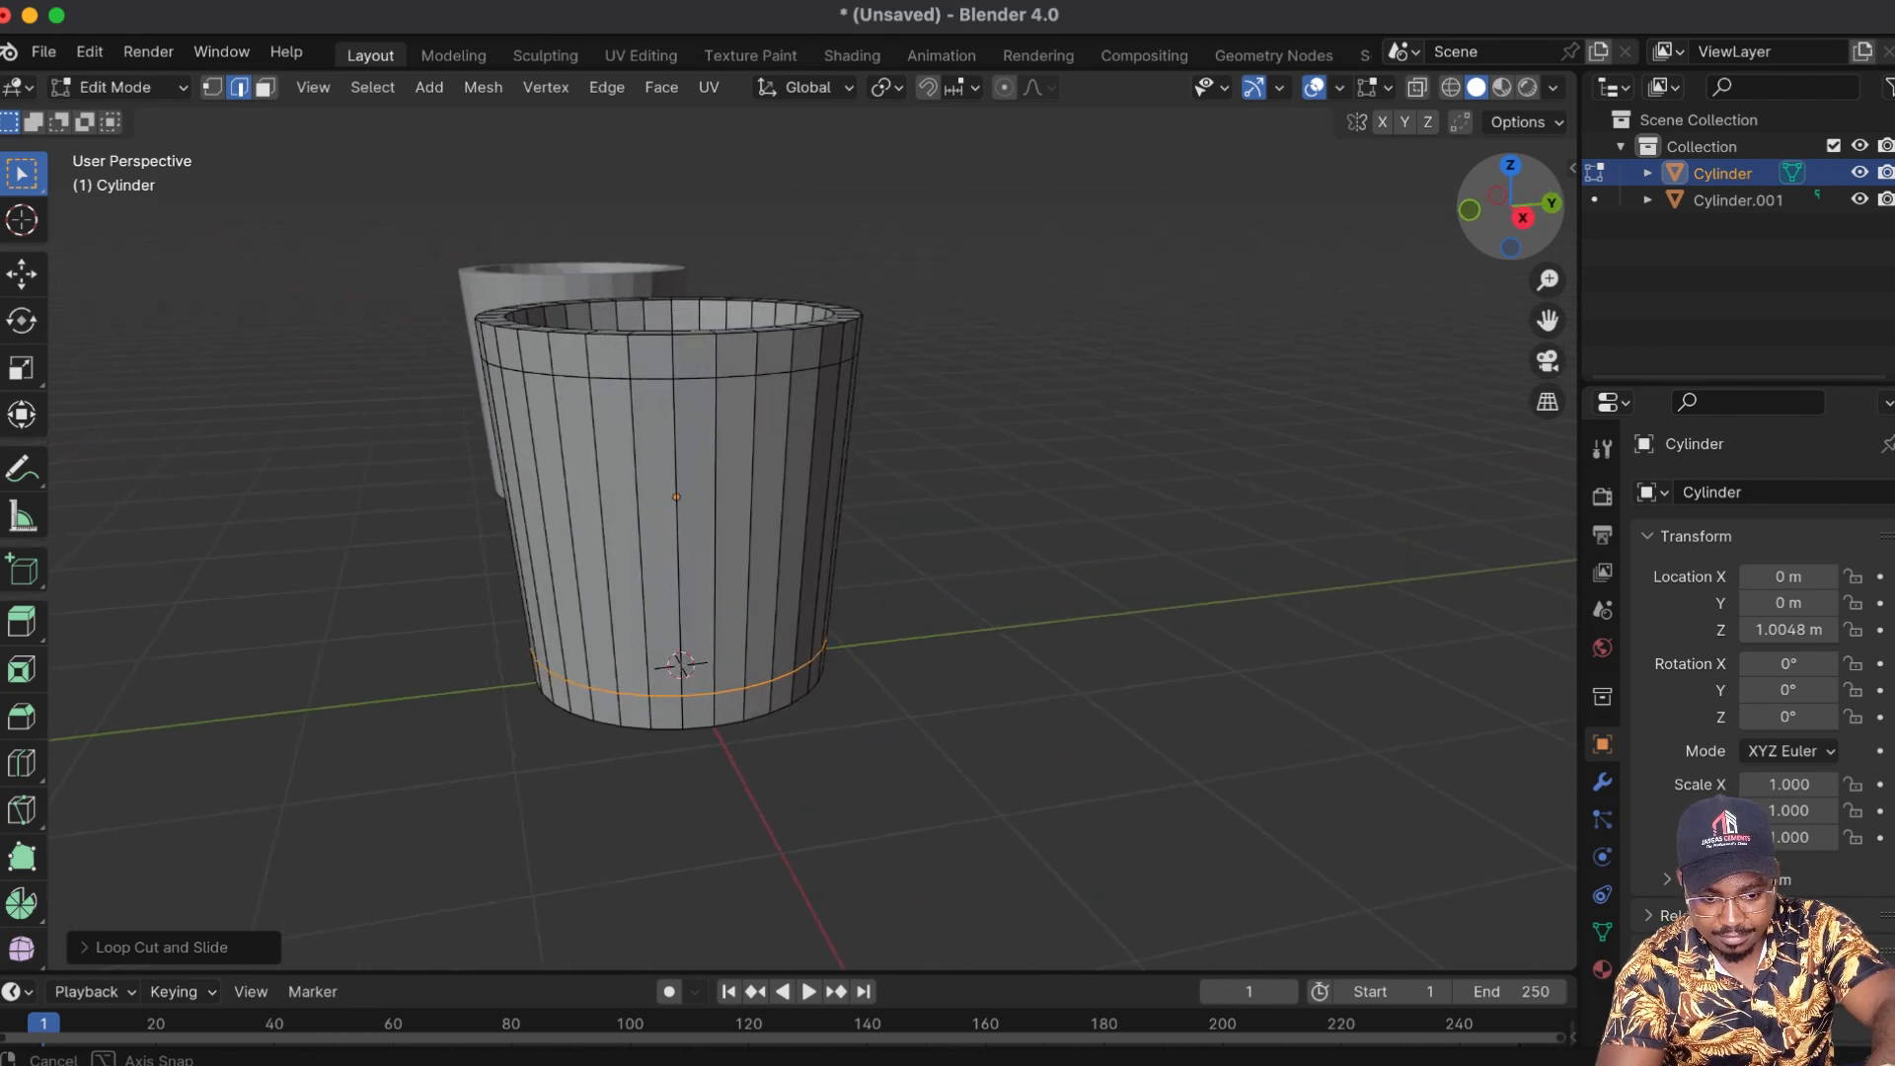
click(265, 91)
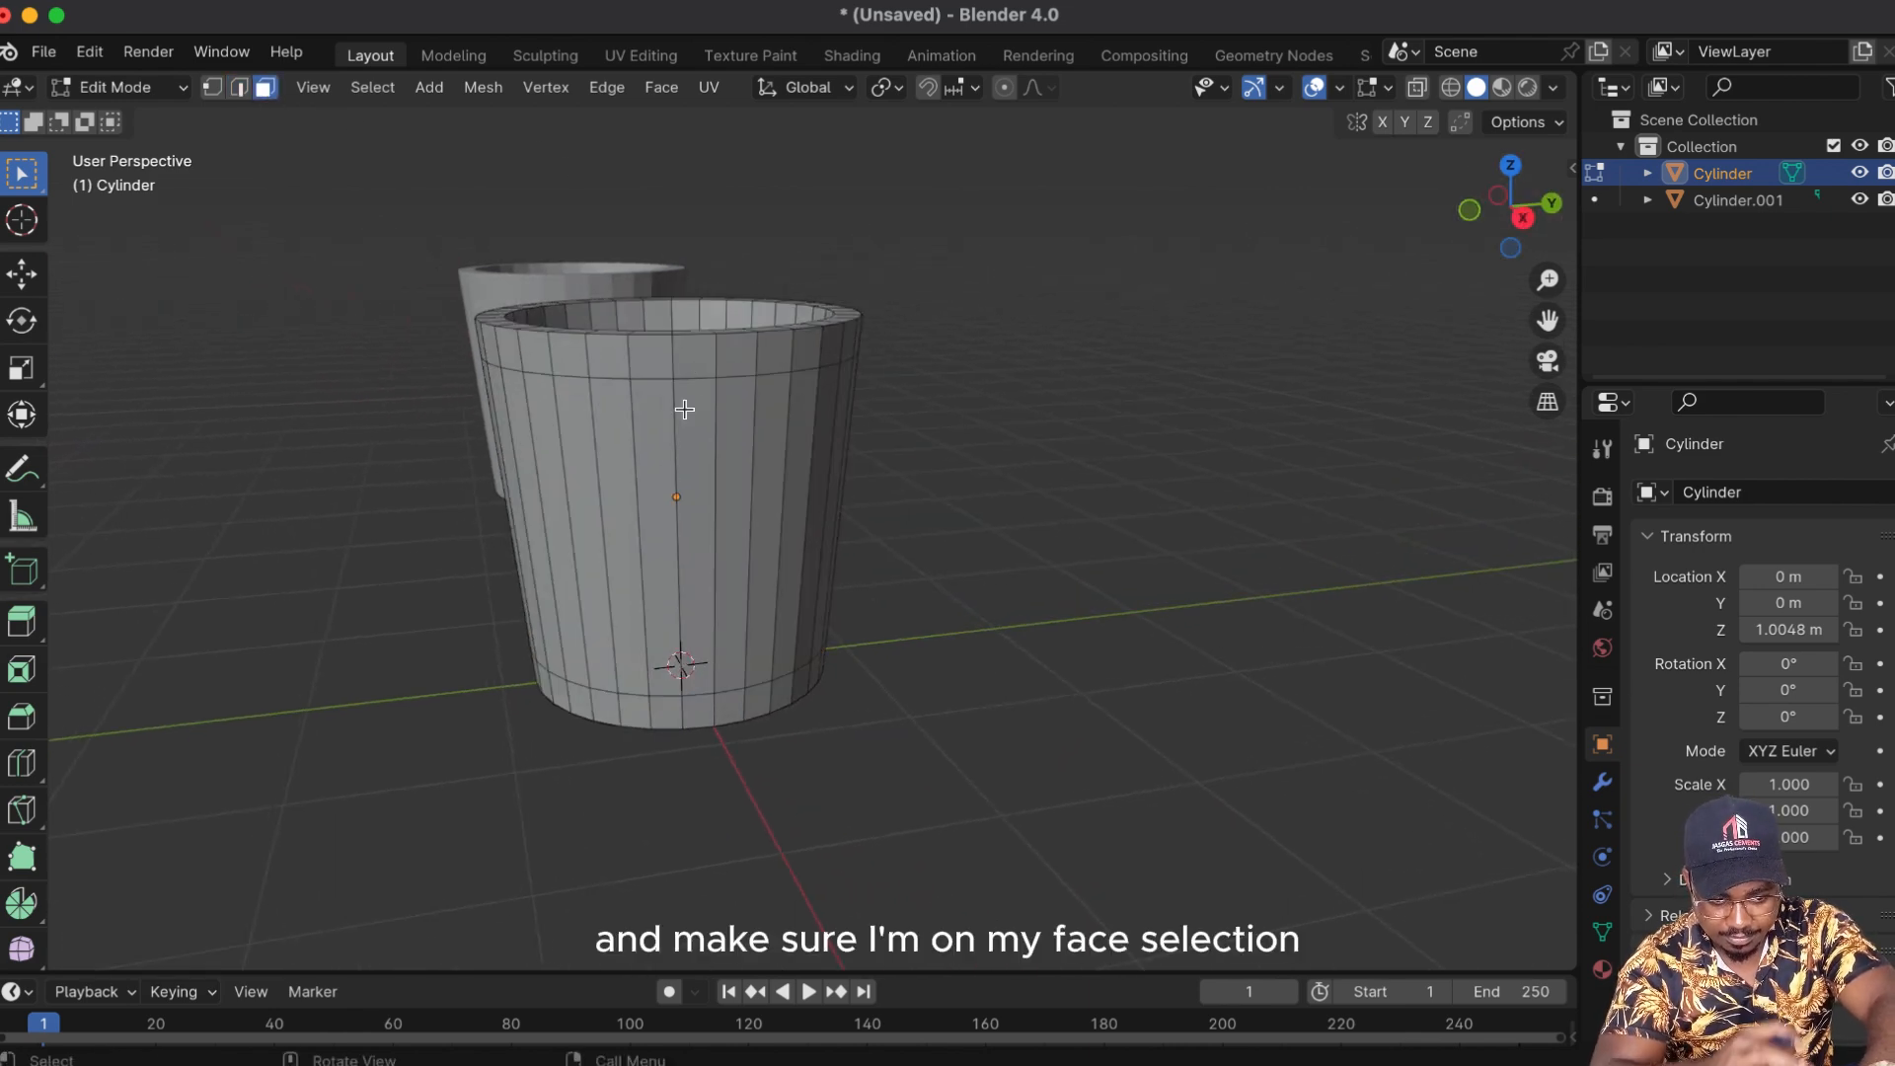
click(699, 492)
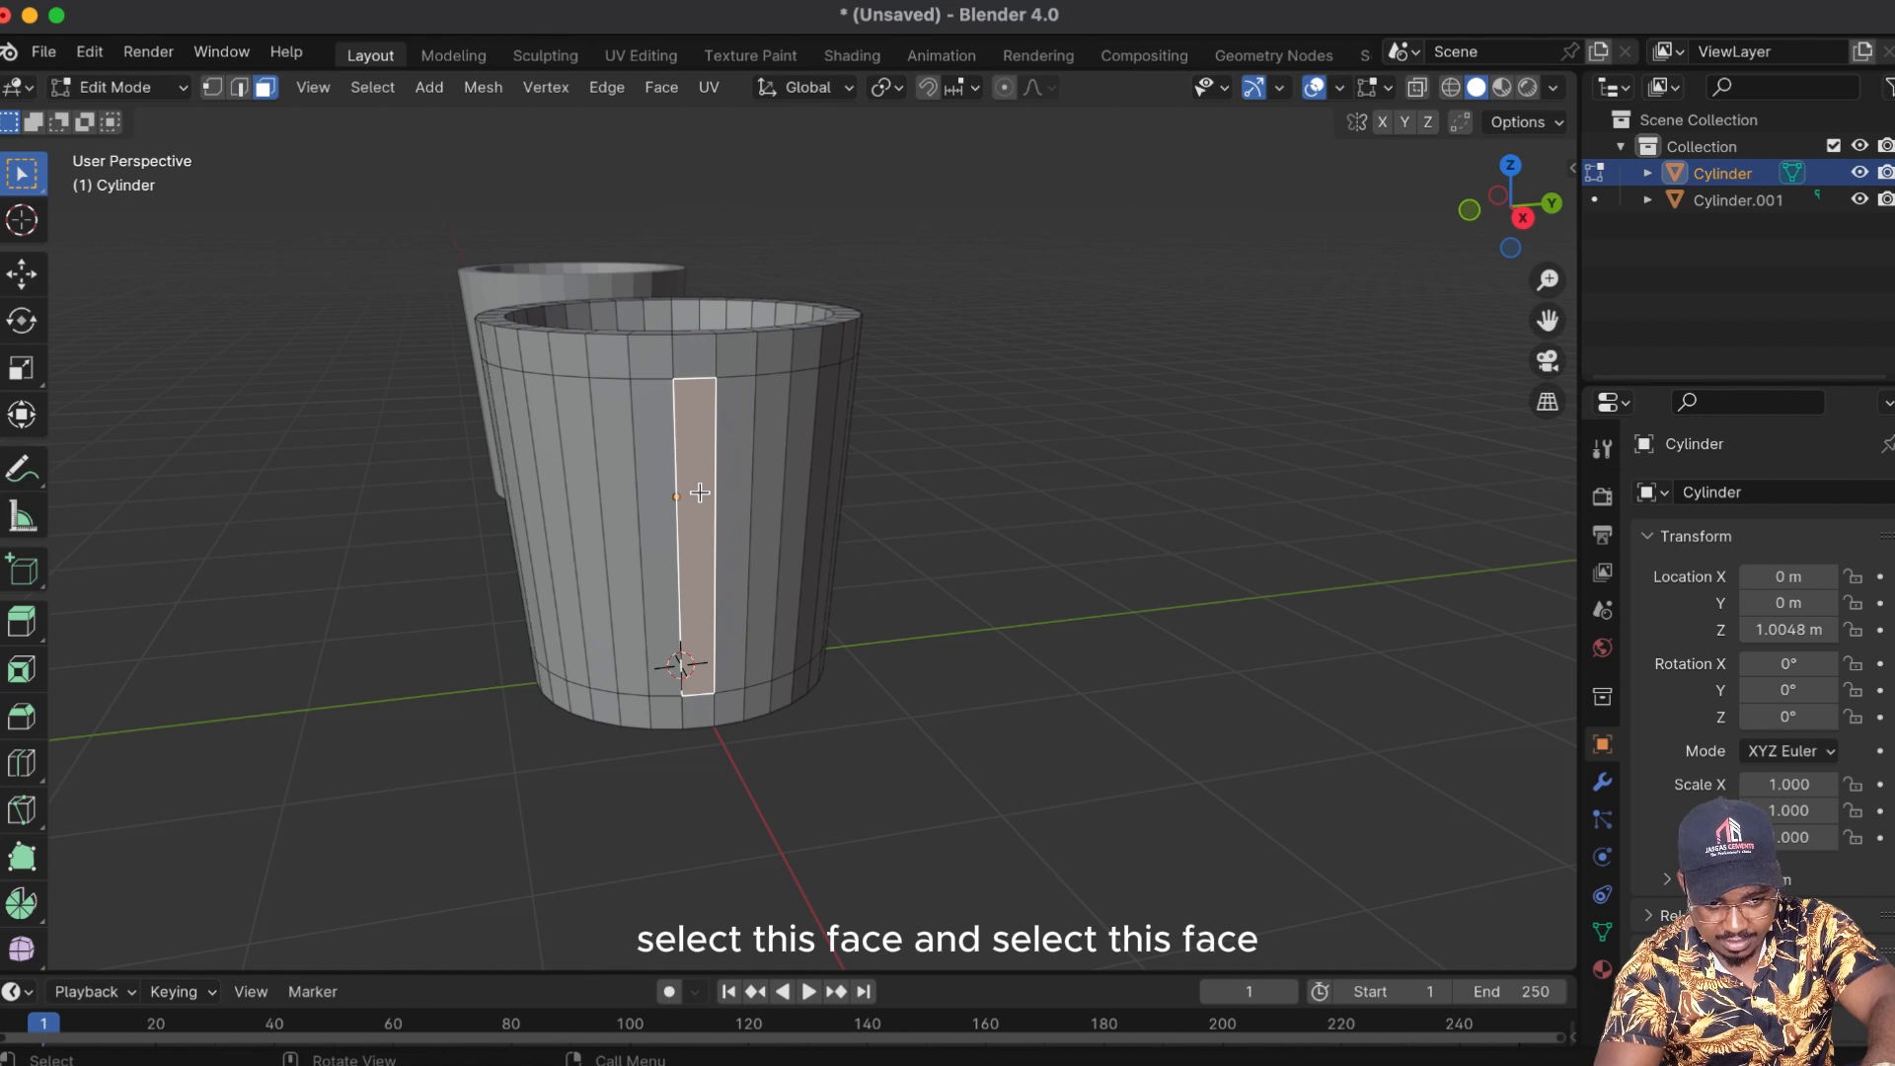
shift+click(732, 504)
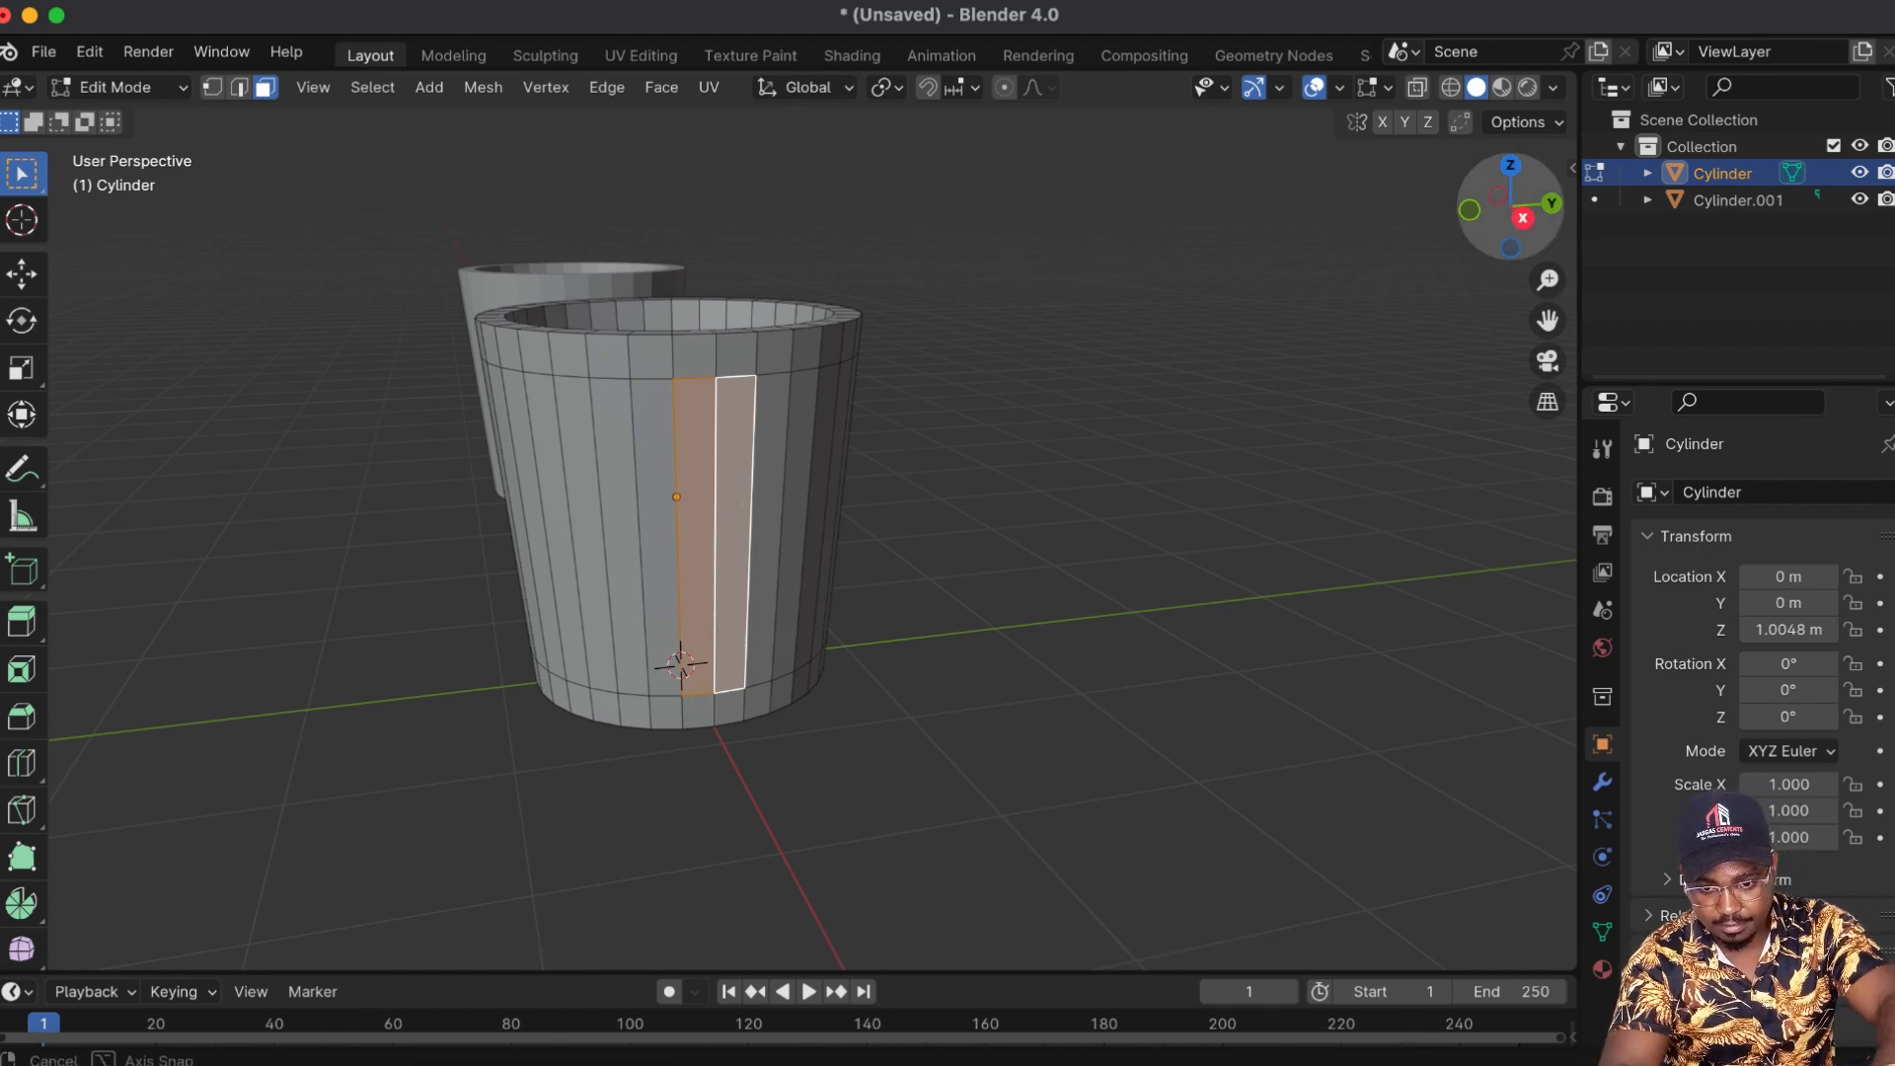
drag(1480, 242, 1517, 230)
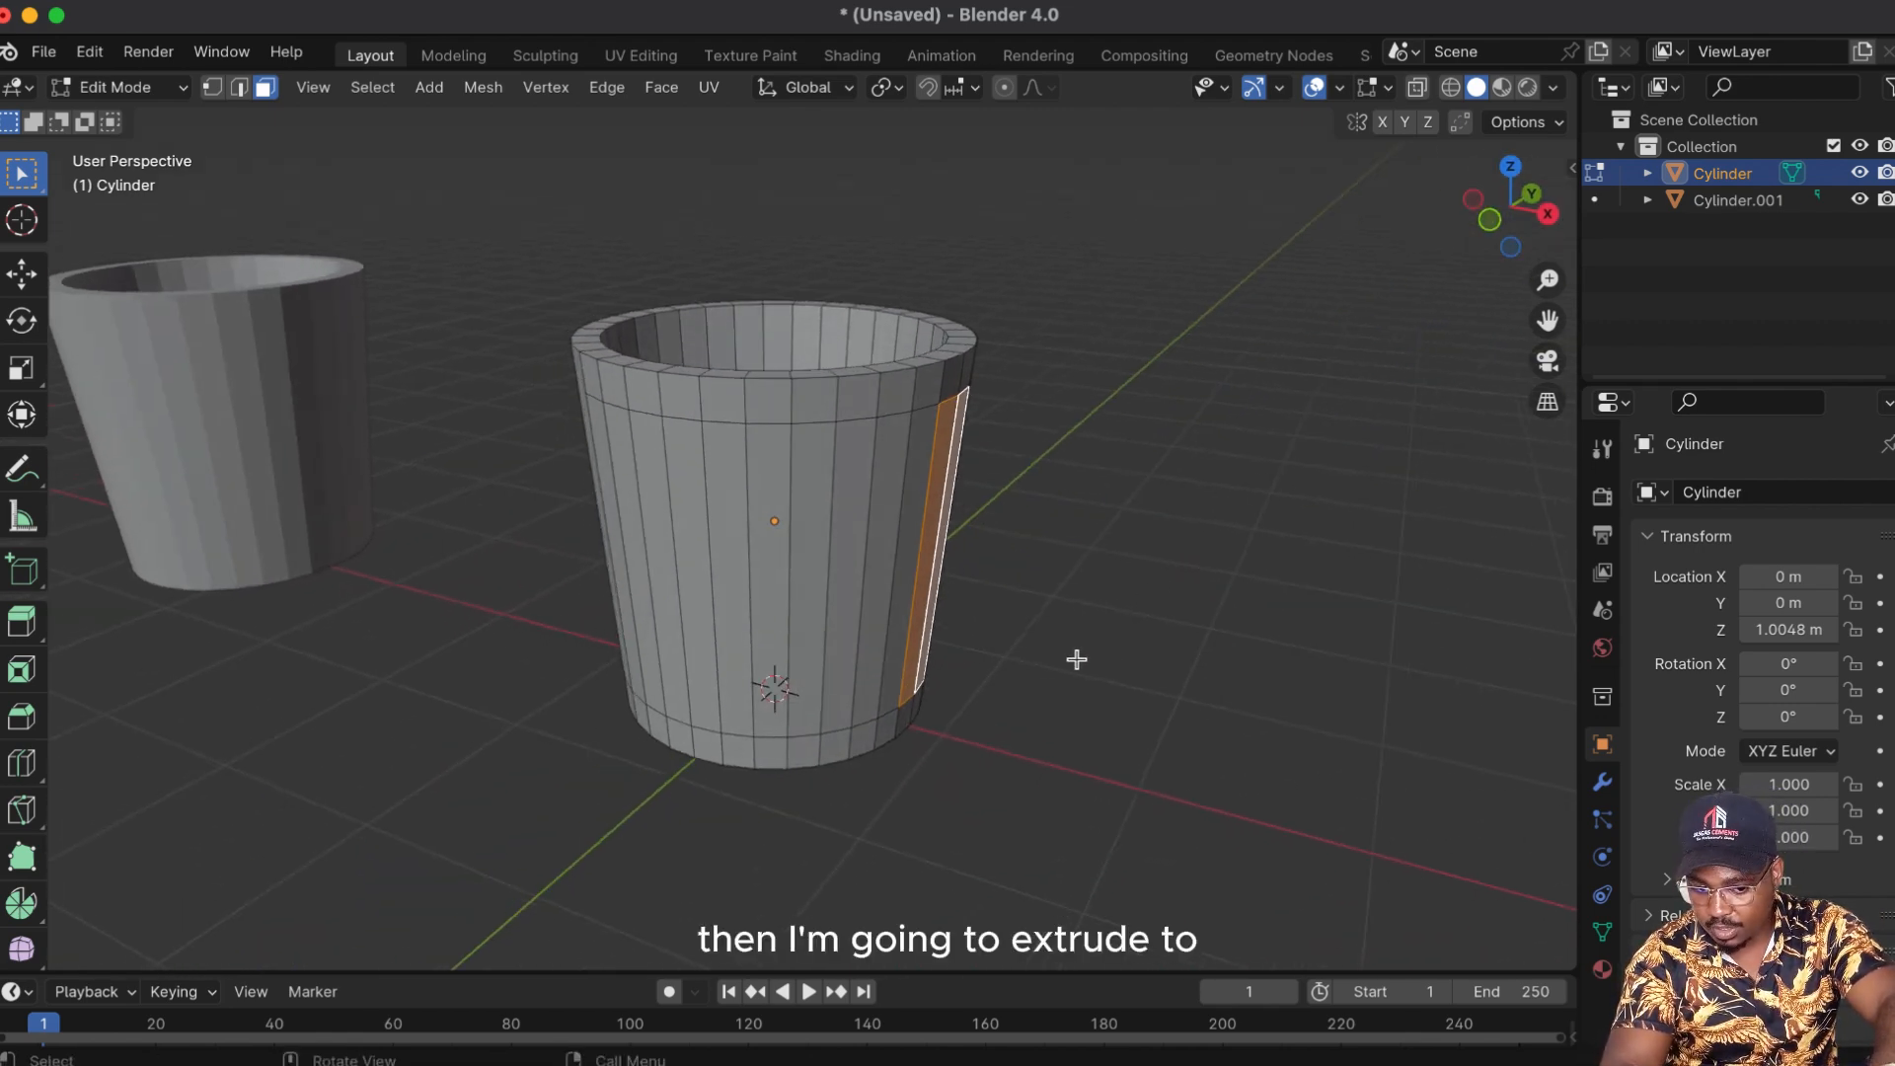
key(e)
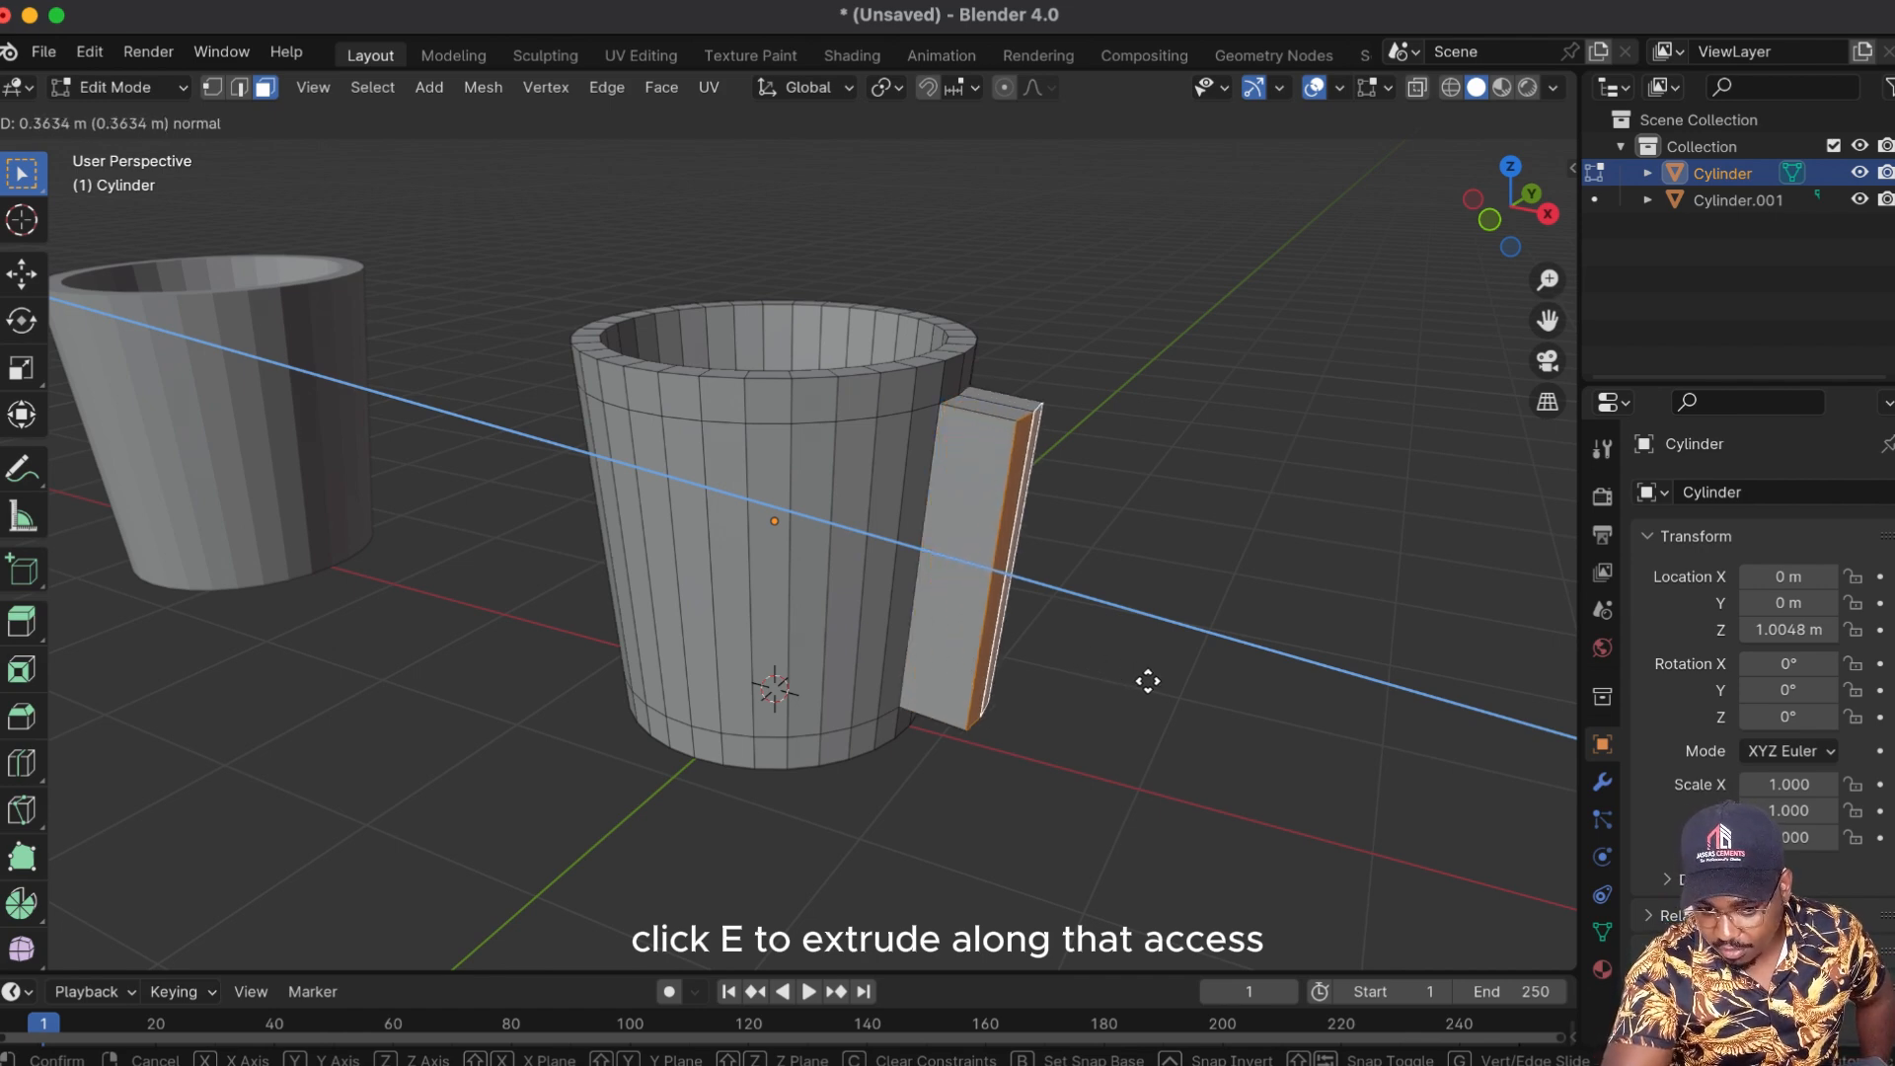
click(1208, 708)
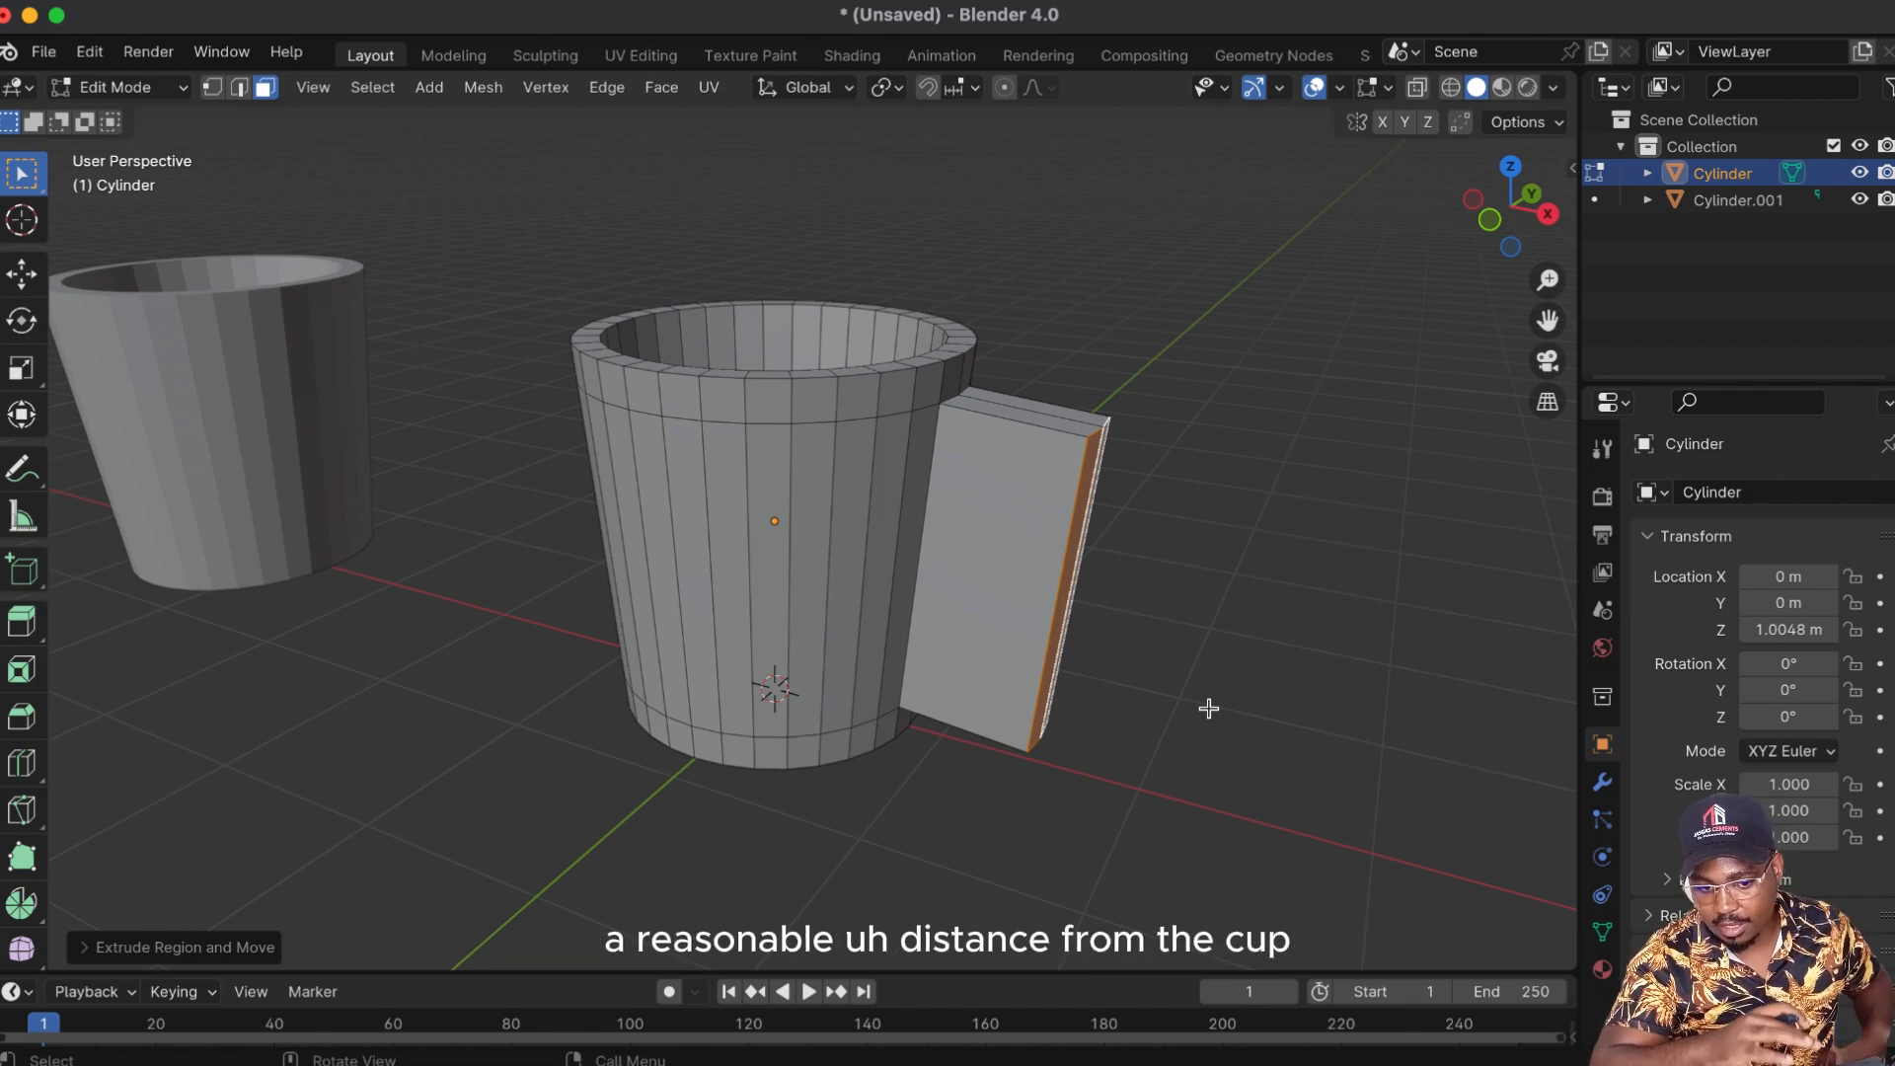
Step: Activate the Move tool and set the transform orientation to Normal
mouse_move(1510, 209)
mouse_down()
mouse_move(1449, 185)
mouse_move(1498, 196)
mouse_up()
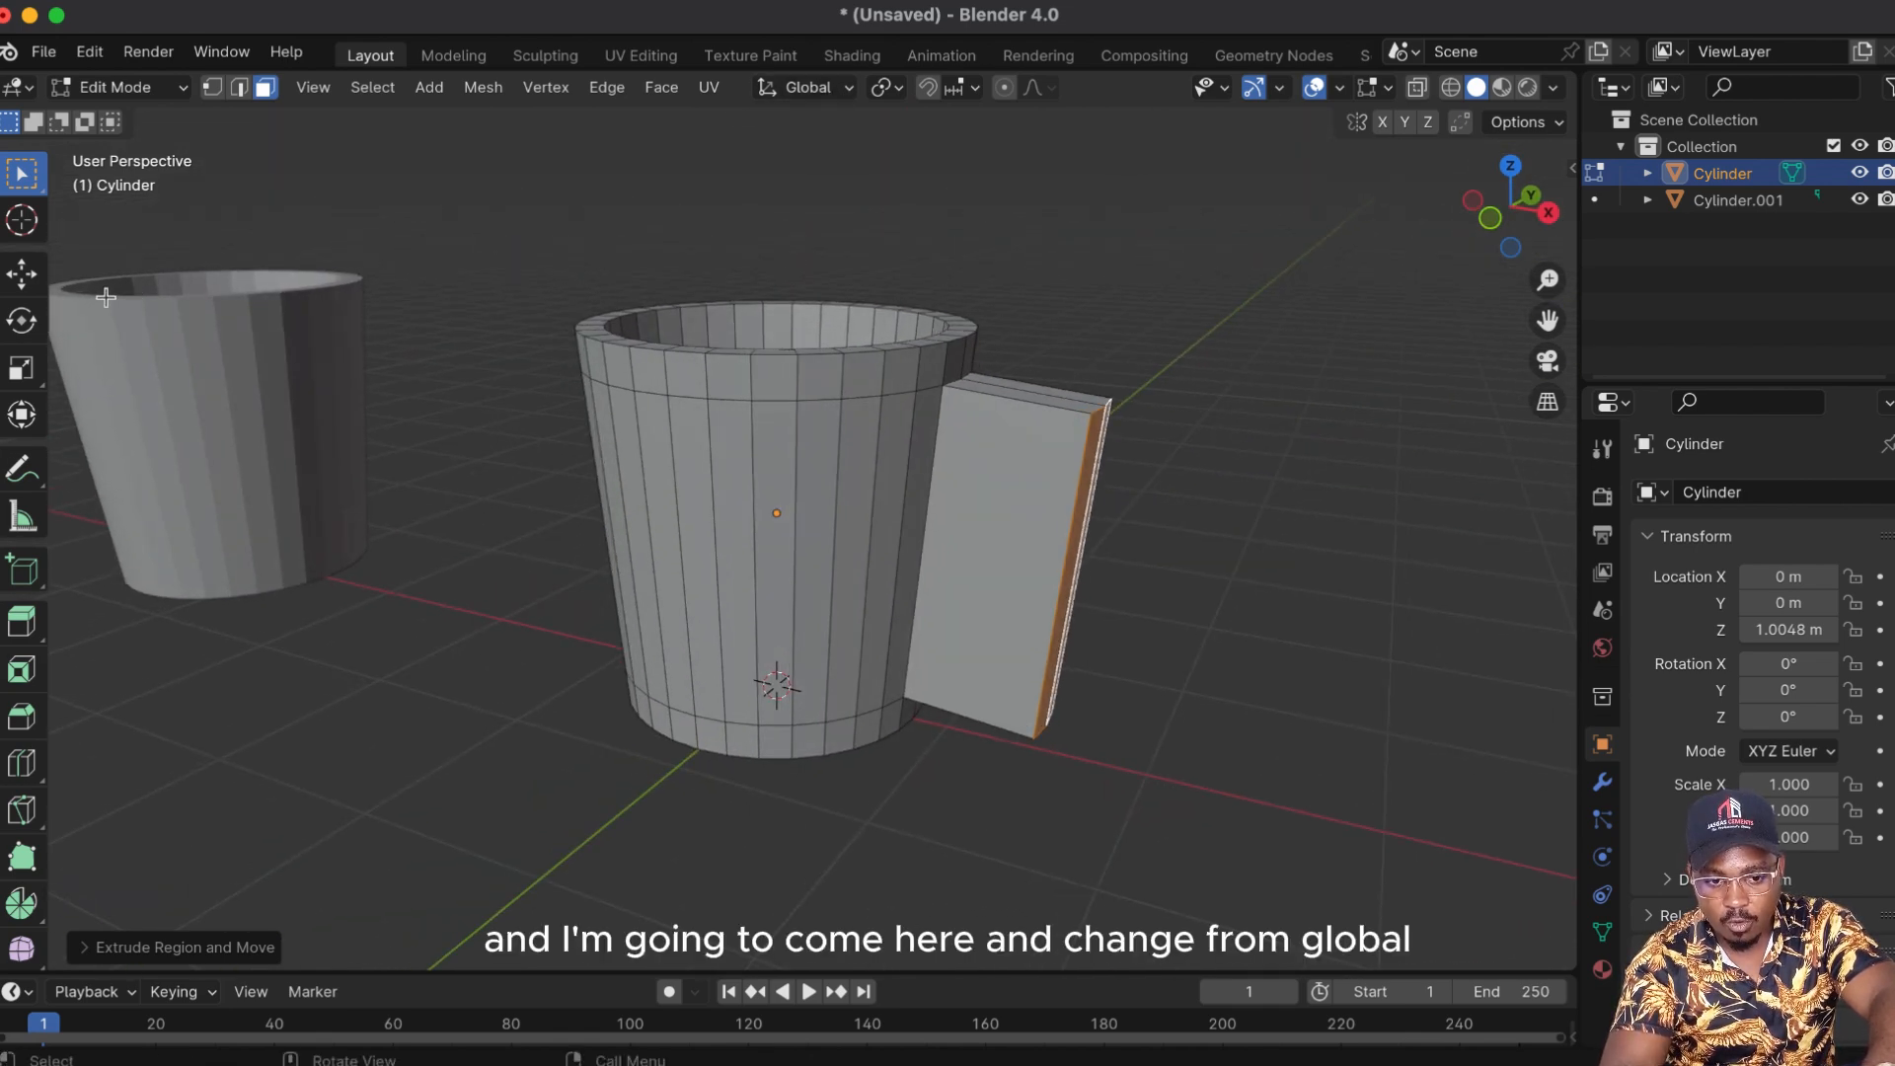
click(22, 274)
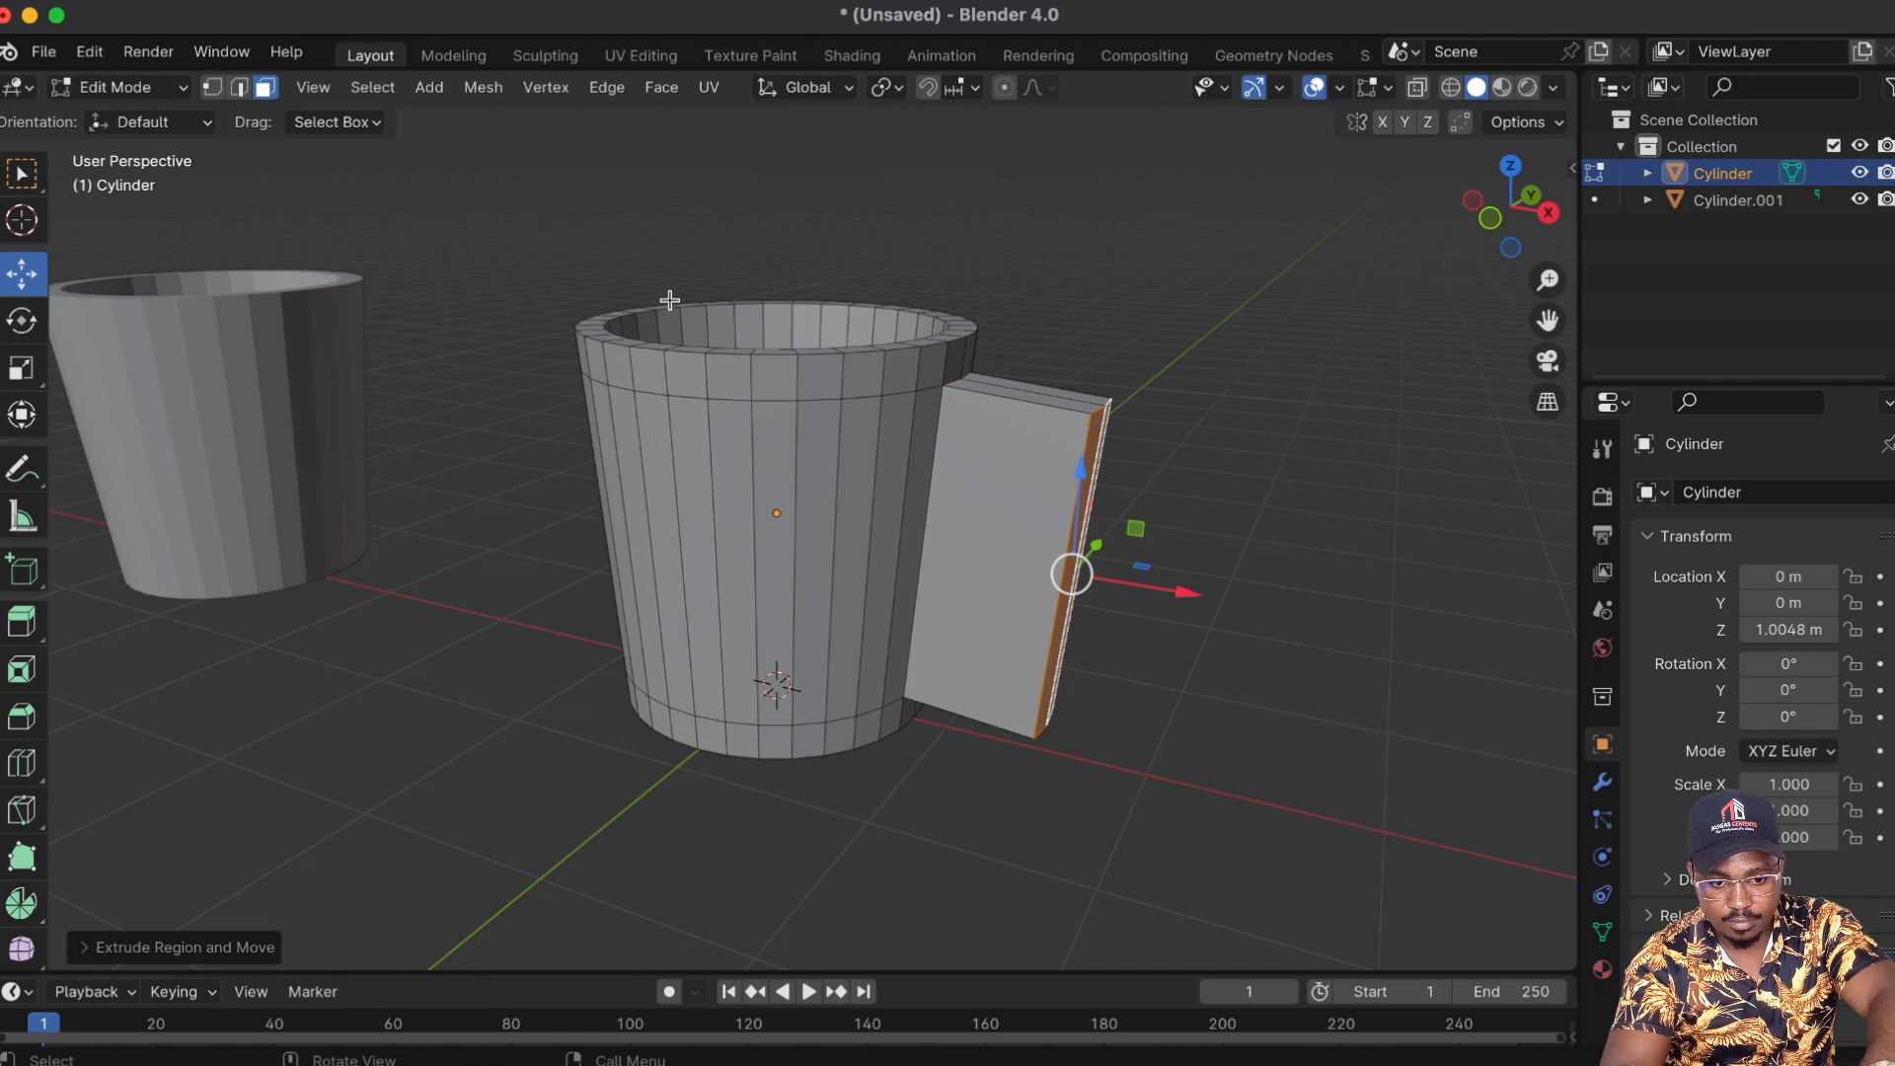
click(841, 87)
click(756, 225)
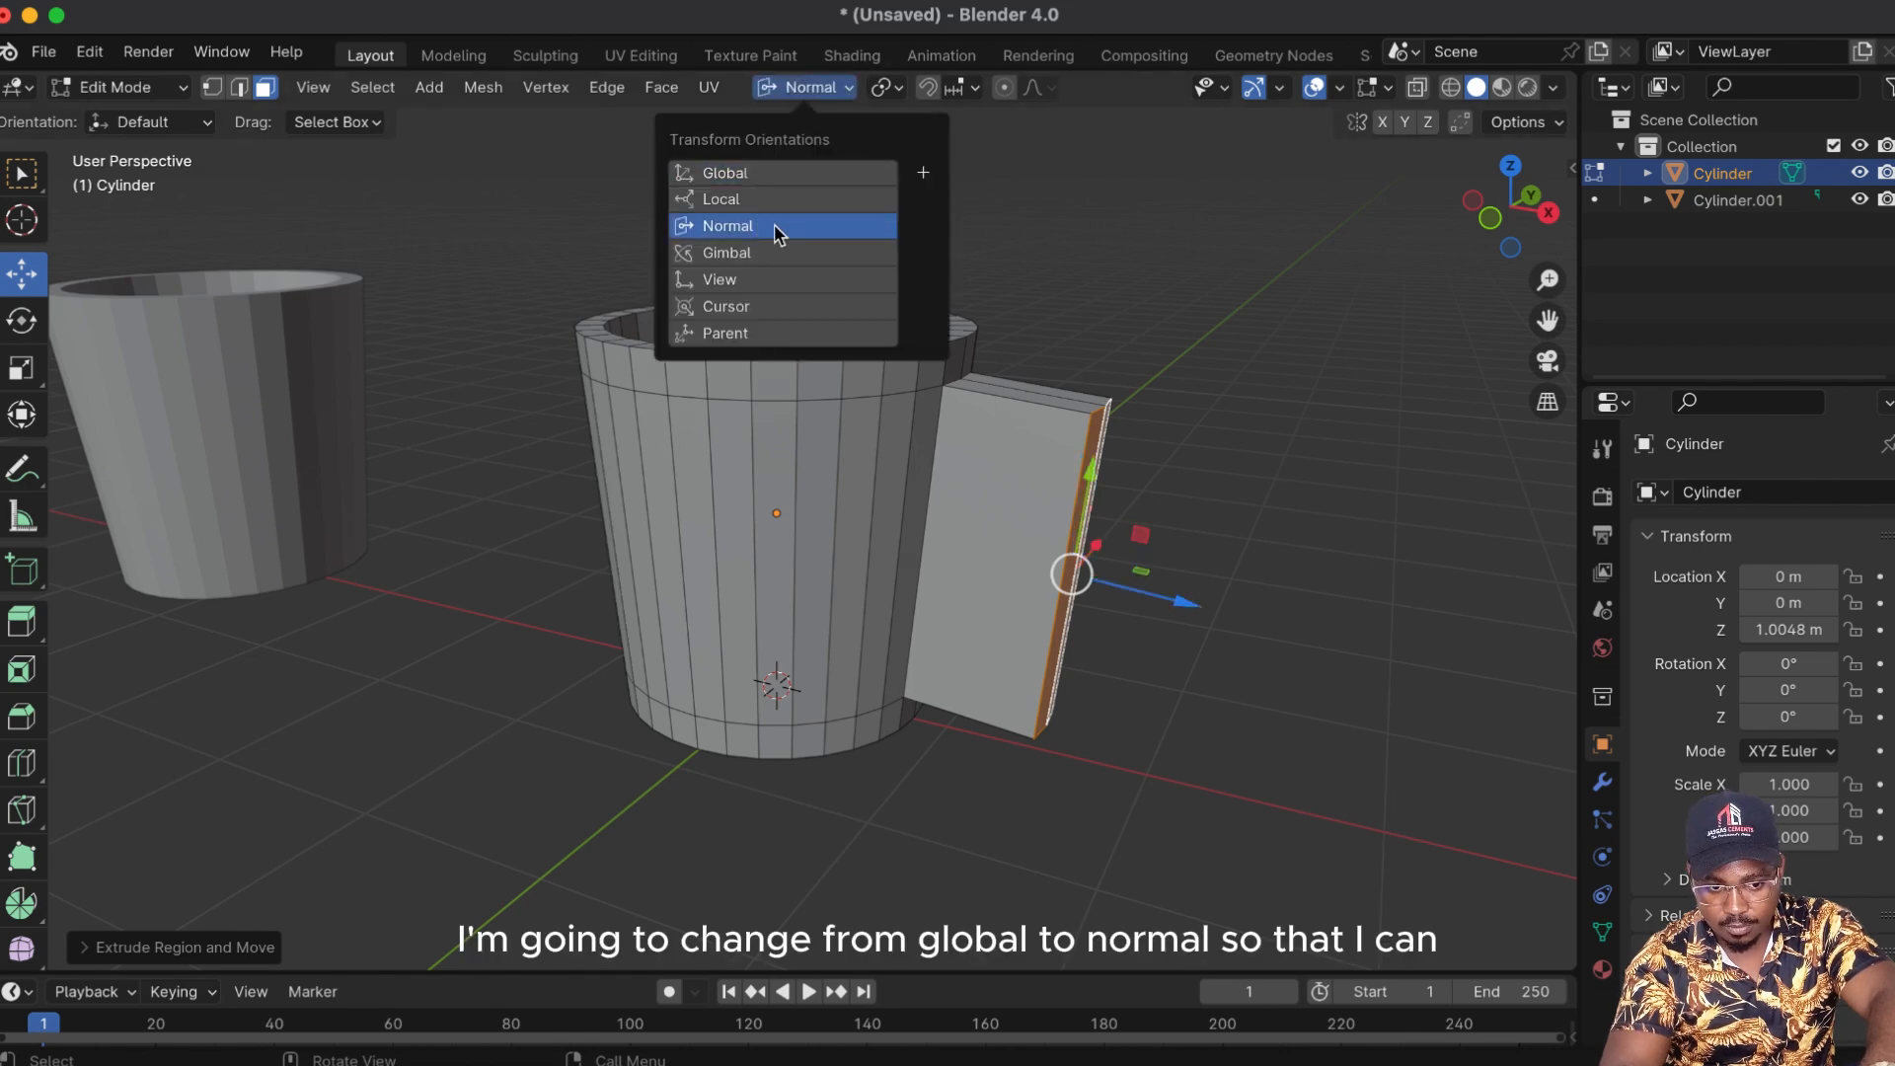
drag(1528, 215, 1496, 210)
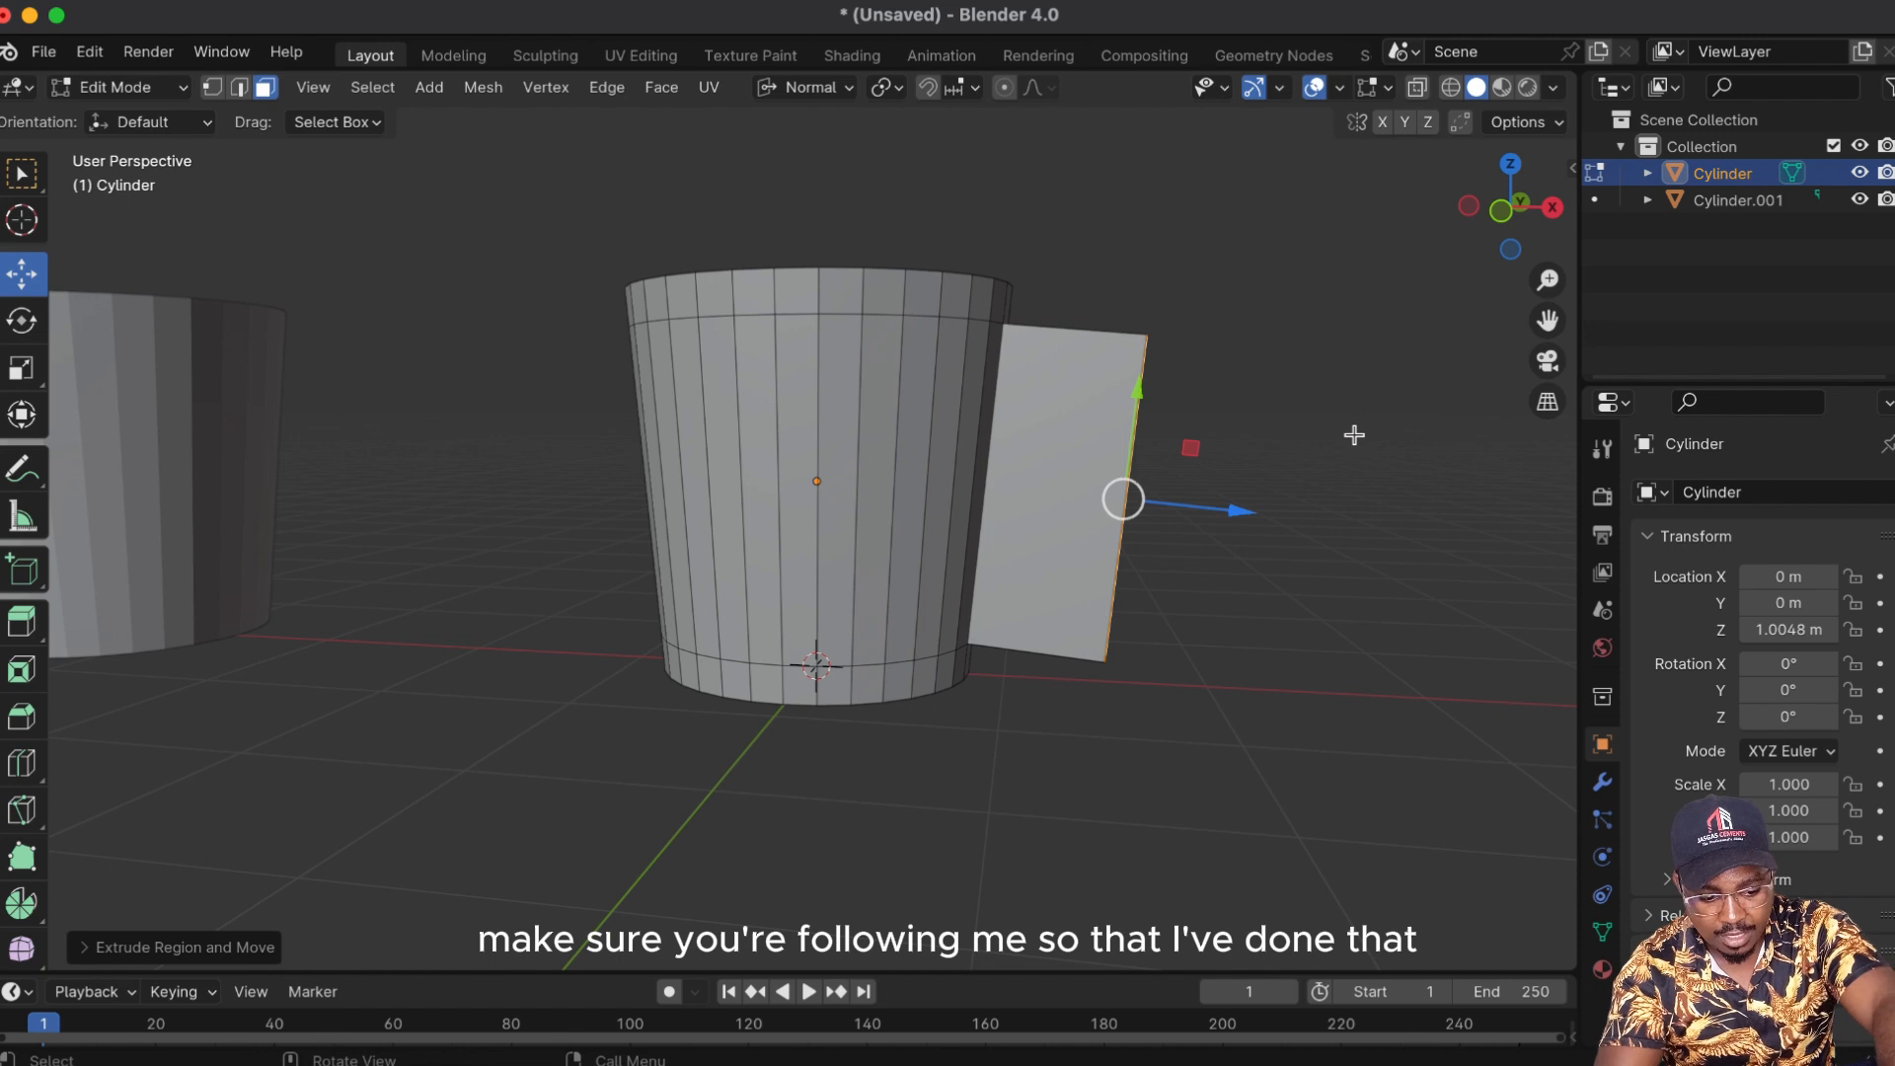
key(s)
key(y)
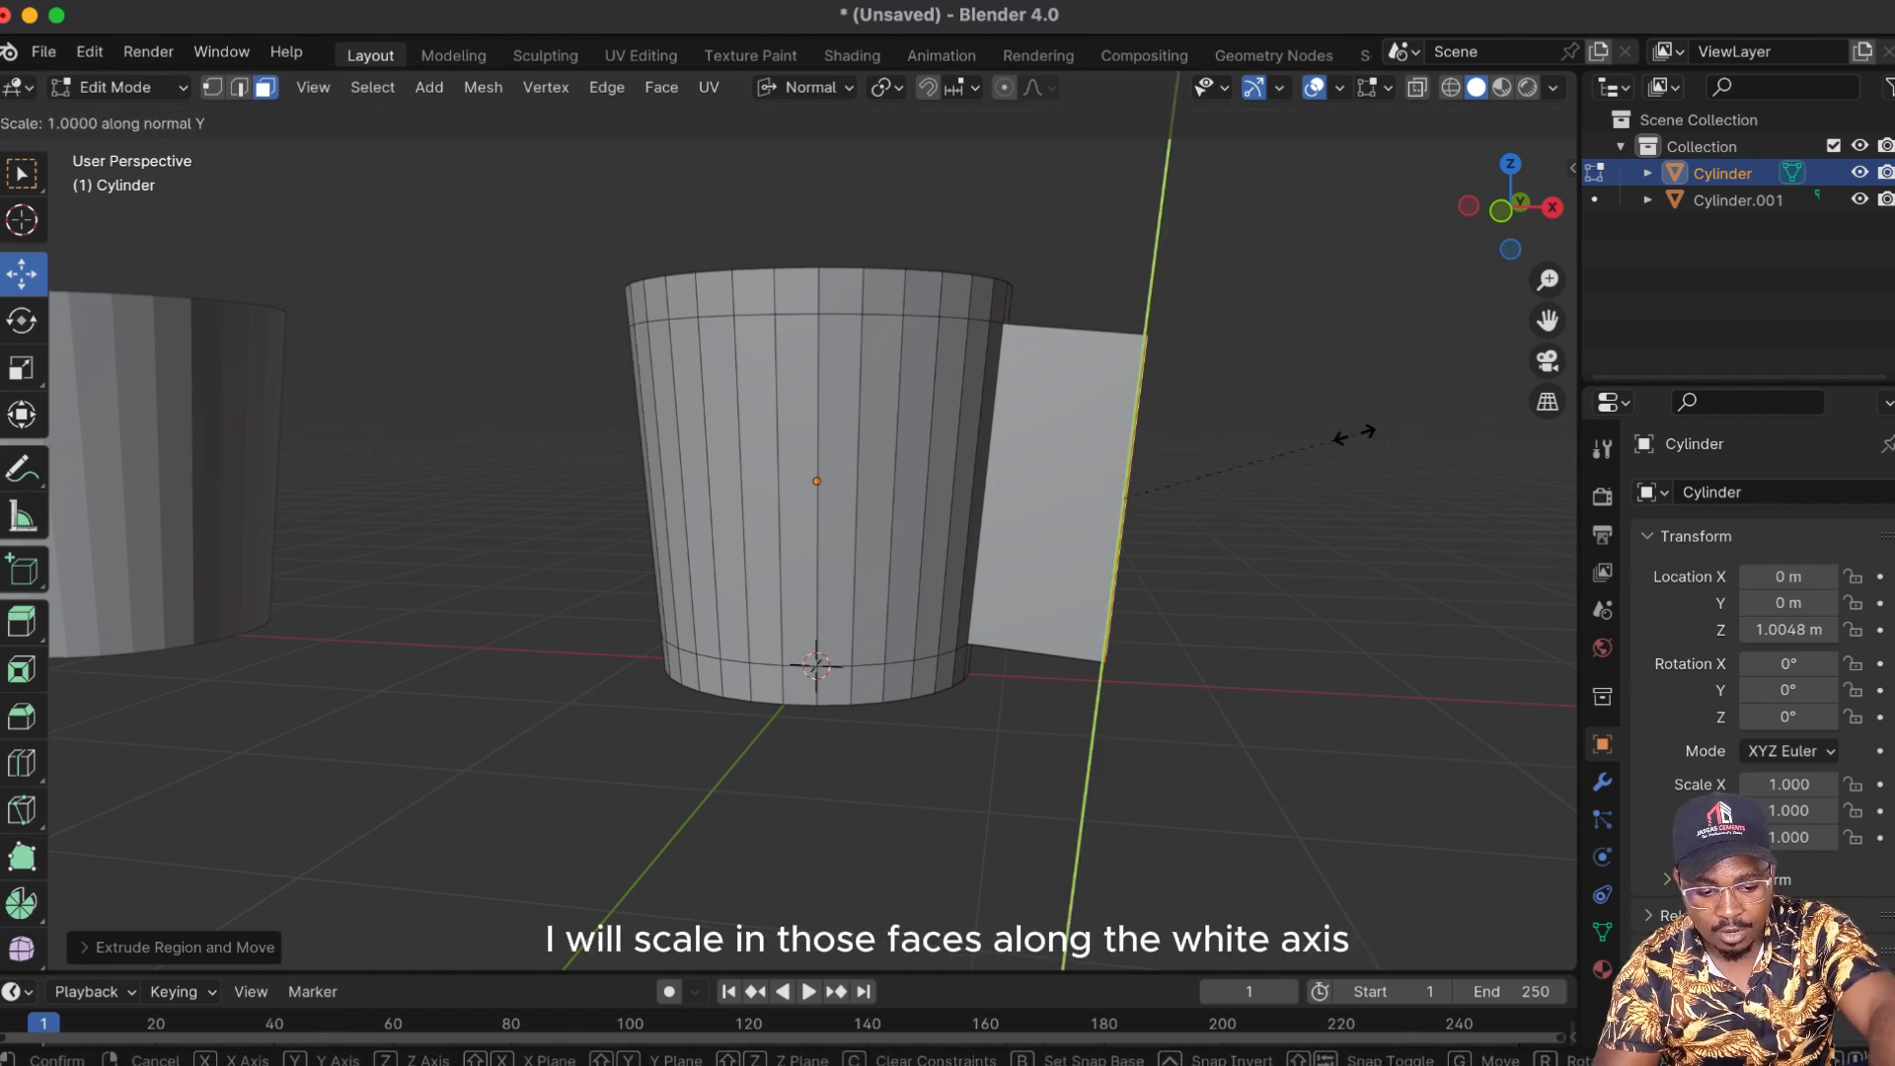
key(Escape)
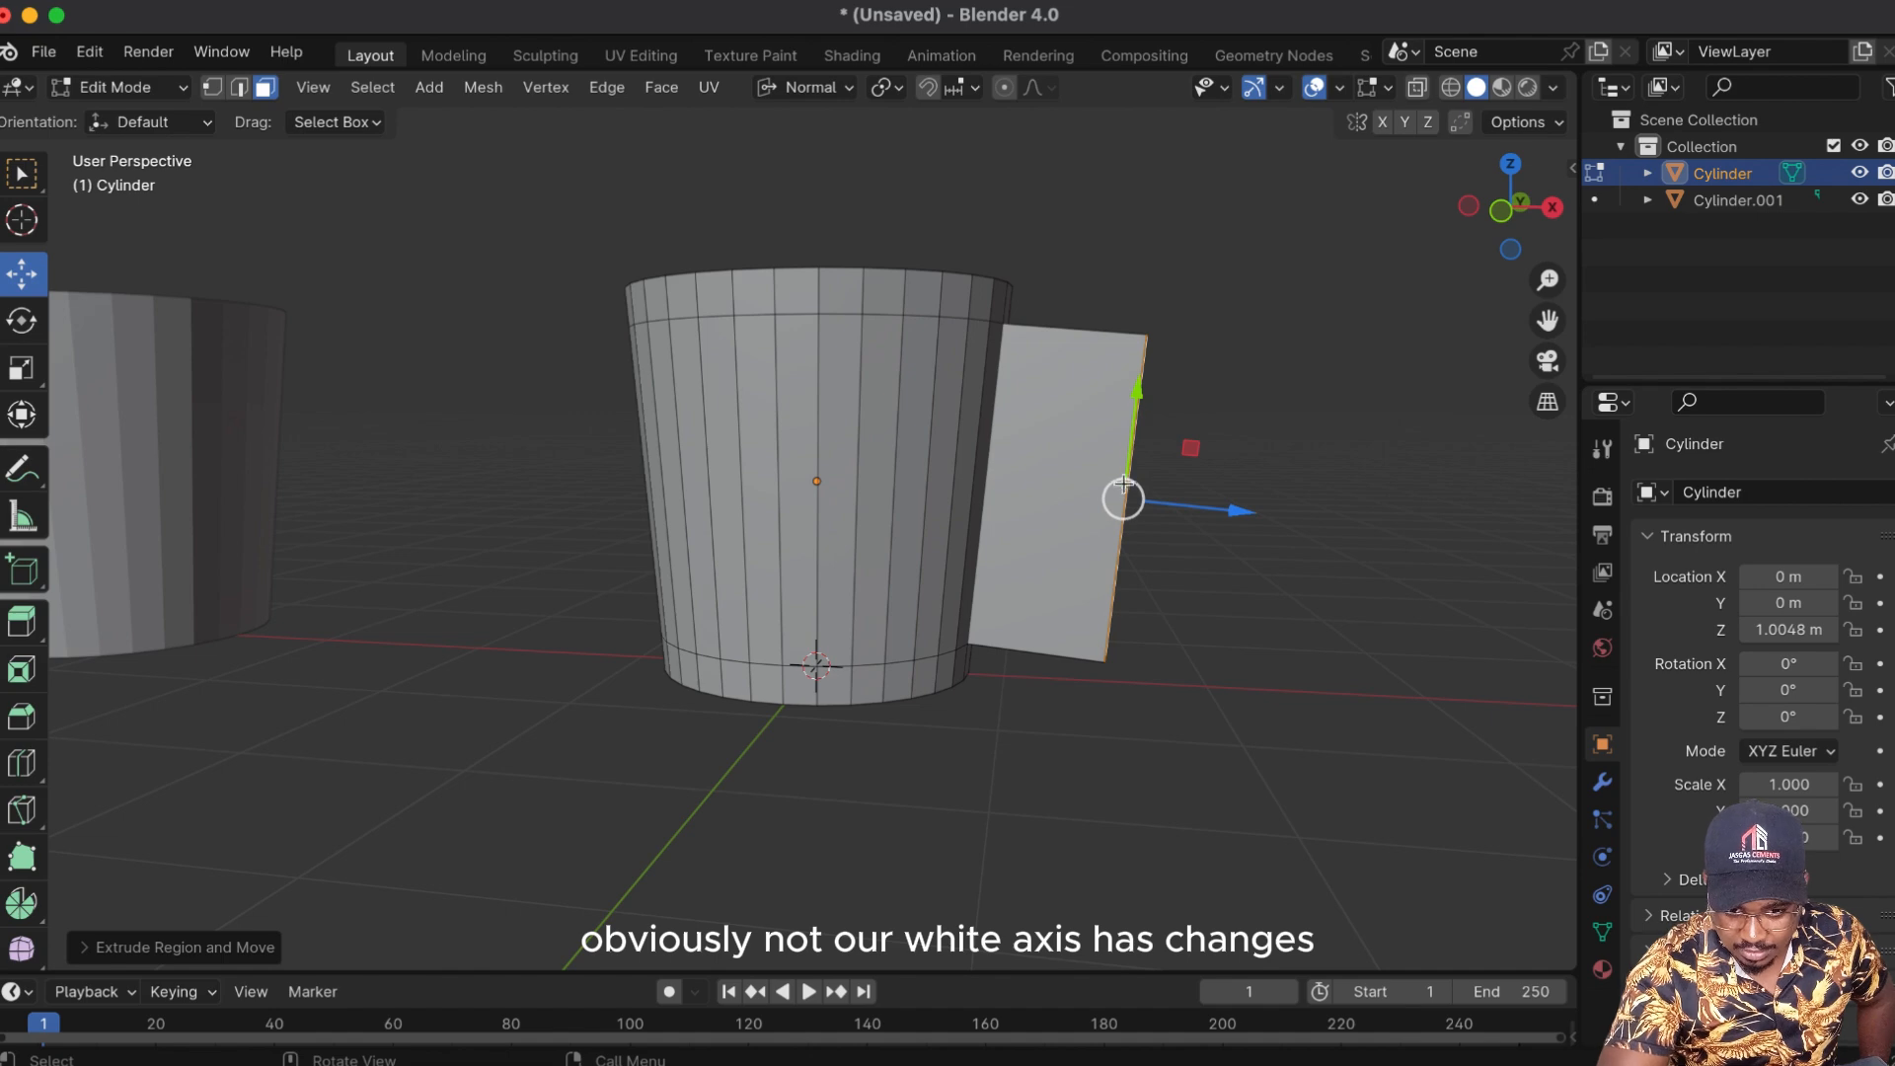
Step: Scale the handle block's outer faces along the normal Y axis to about 0.82 to narrow the outer end
mouse_move(1542, 219)
mouse_down()
mouse_move(1525, 239)
mouse_move(1545, 226)
mouse_up()
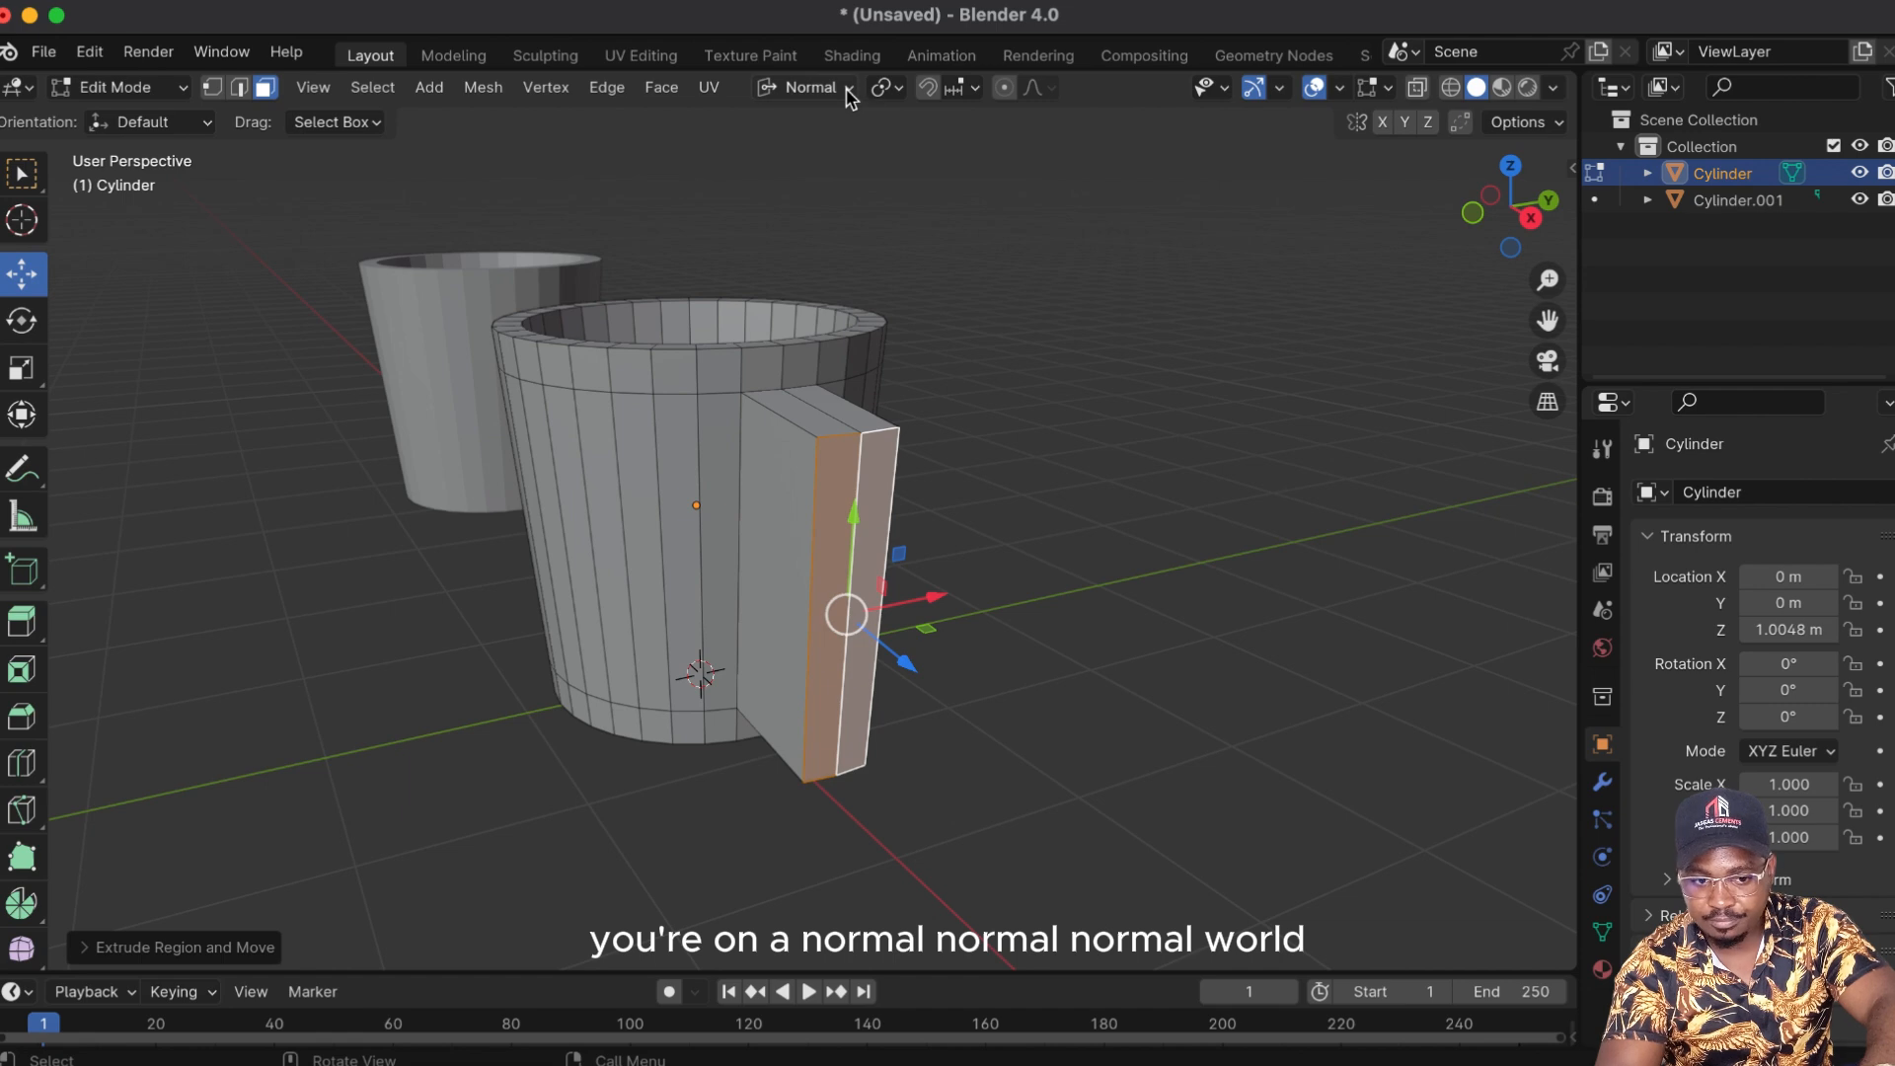
mouse_move(1508, 209)
mouse_down()
mouse_move(1536, 227)
mouse_move(1528, 207)
mouse_up()
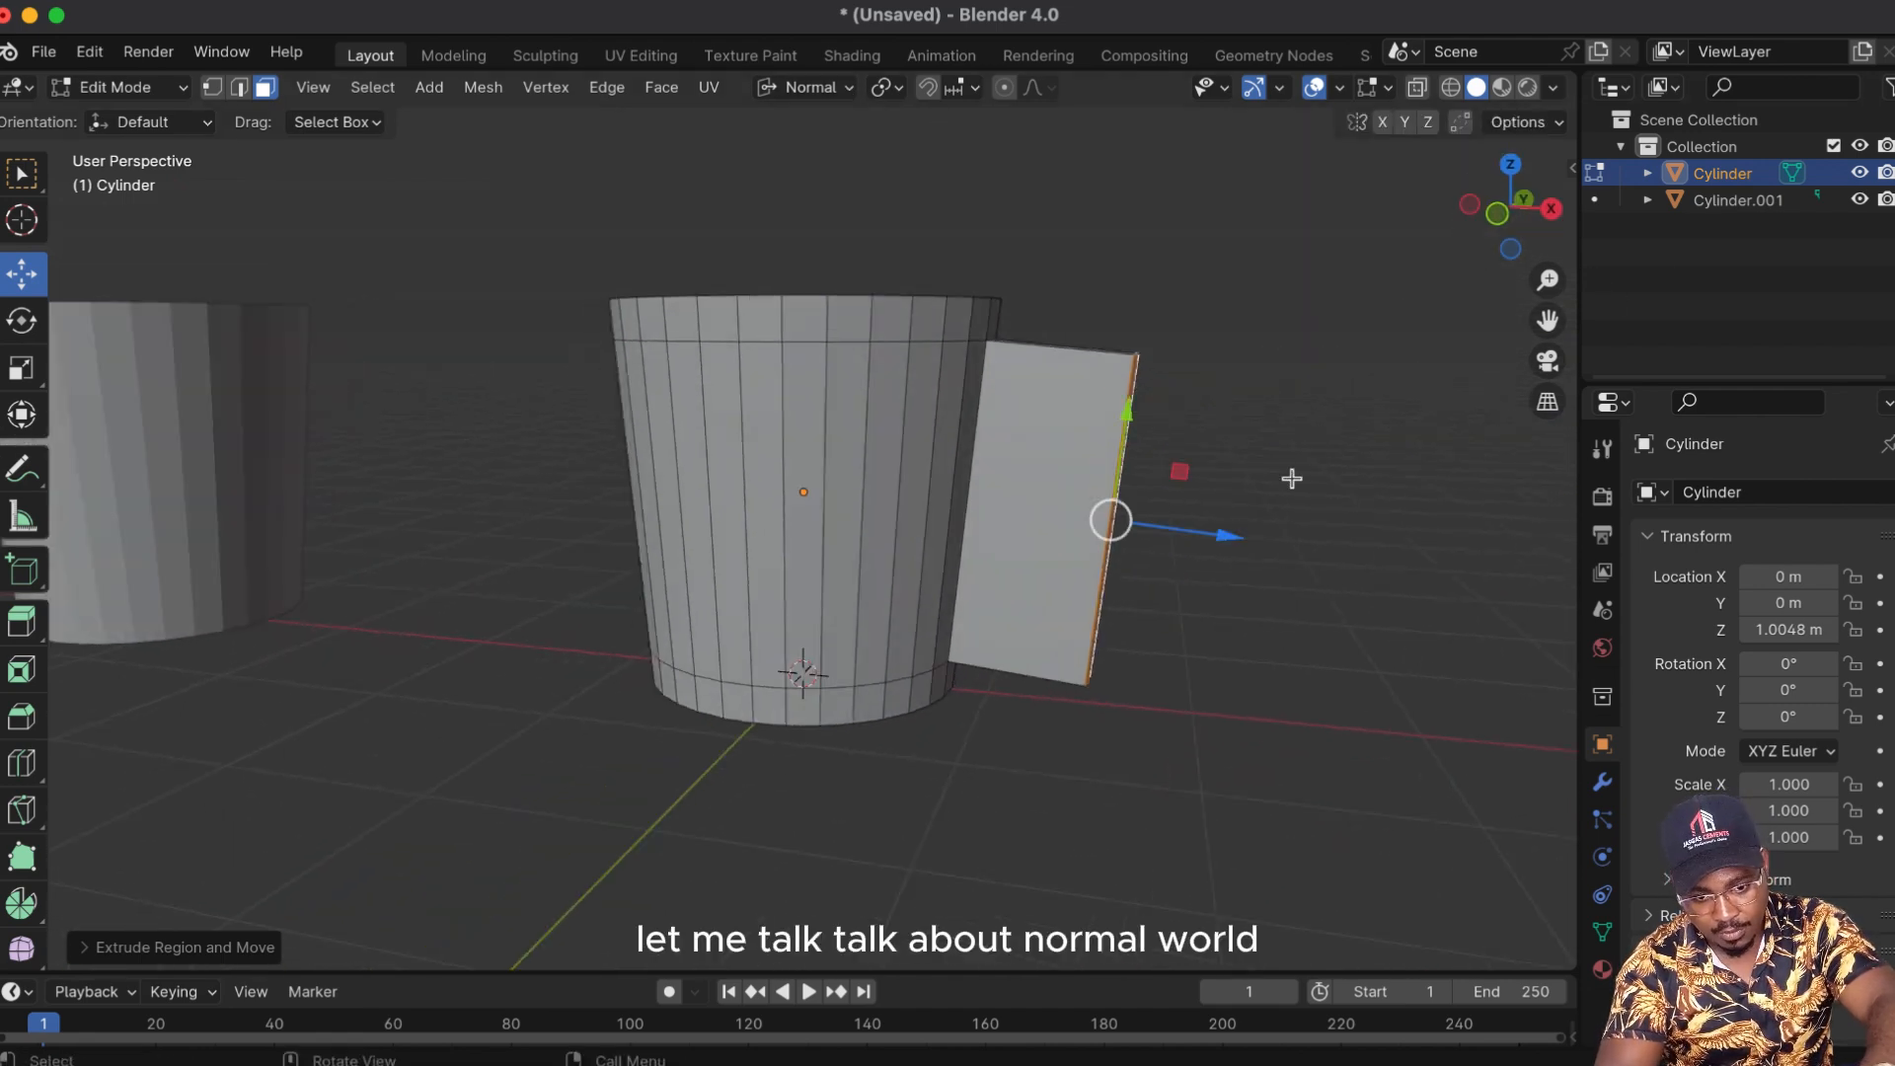
key(s)
key(y)
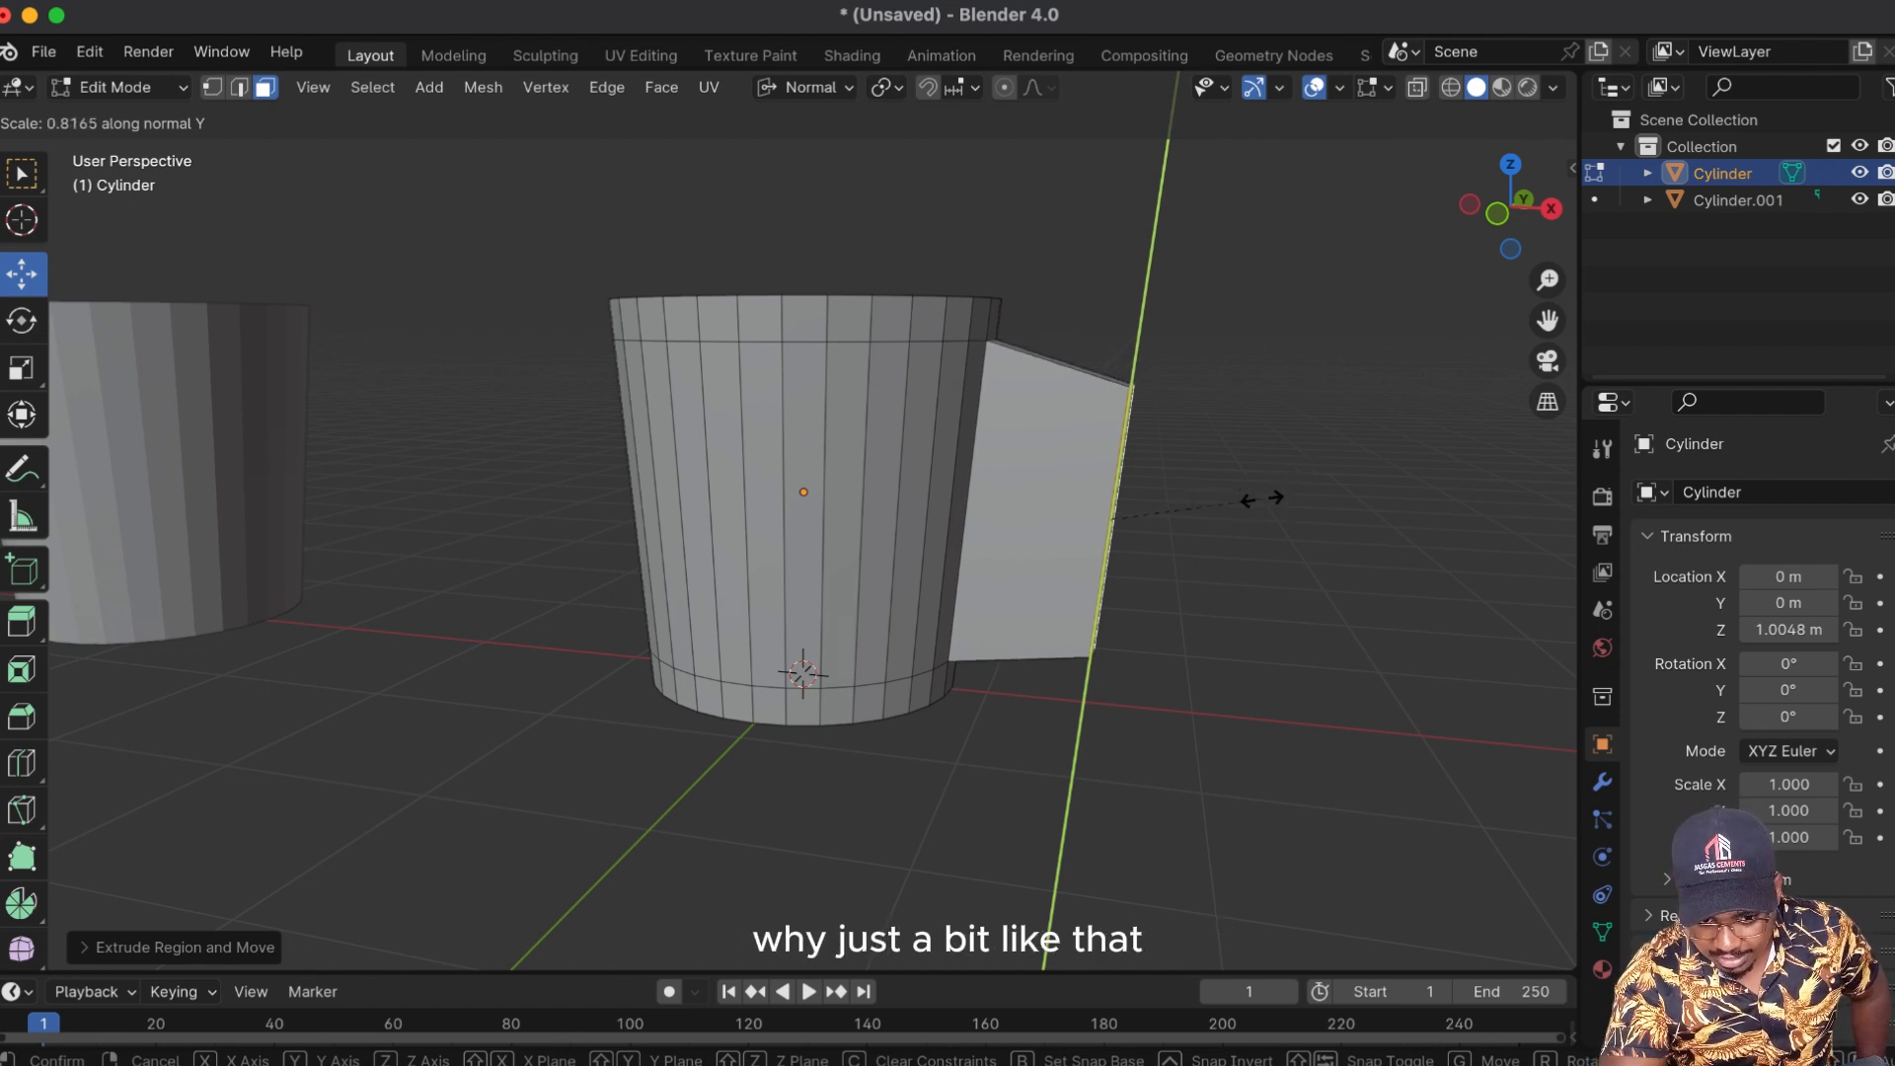
click(1262, 499)
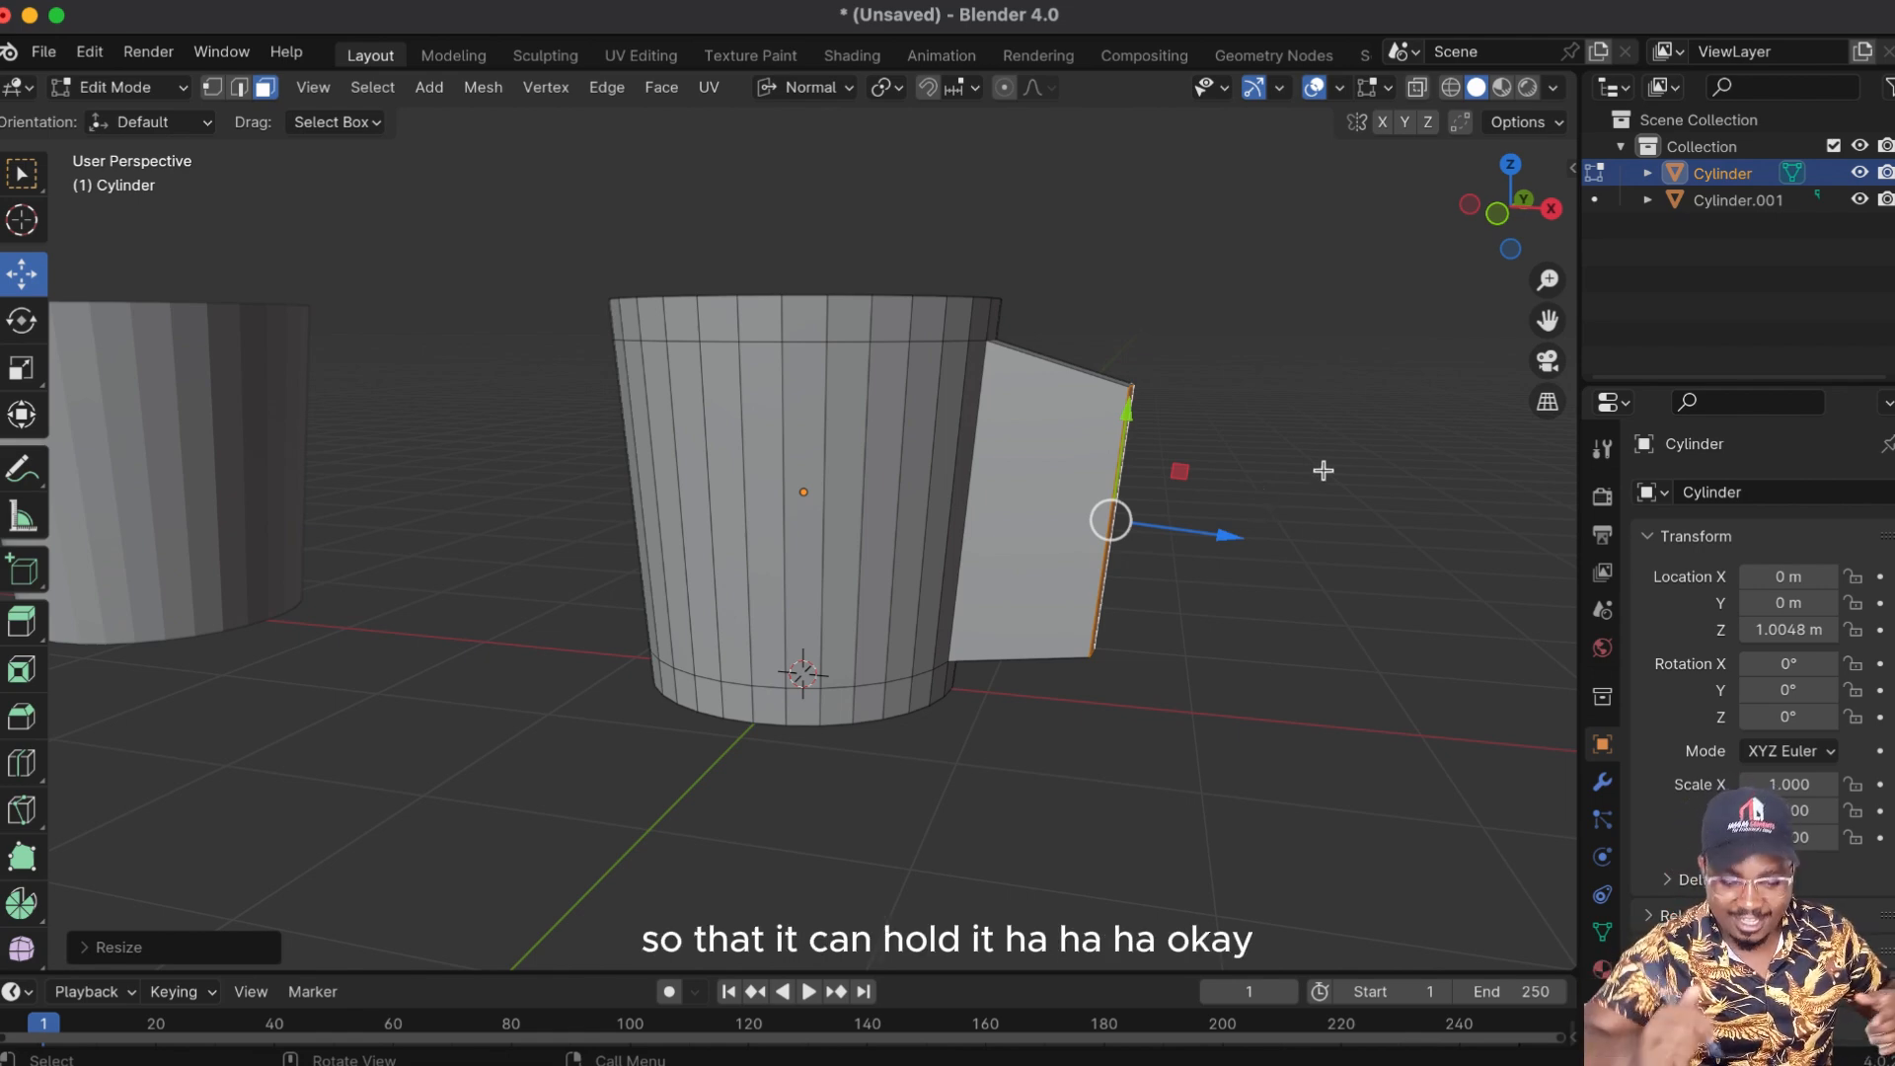
drag(1509, 209, 1254, 237)
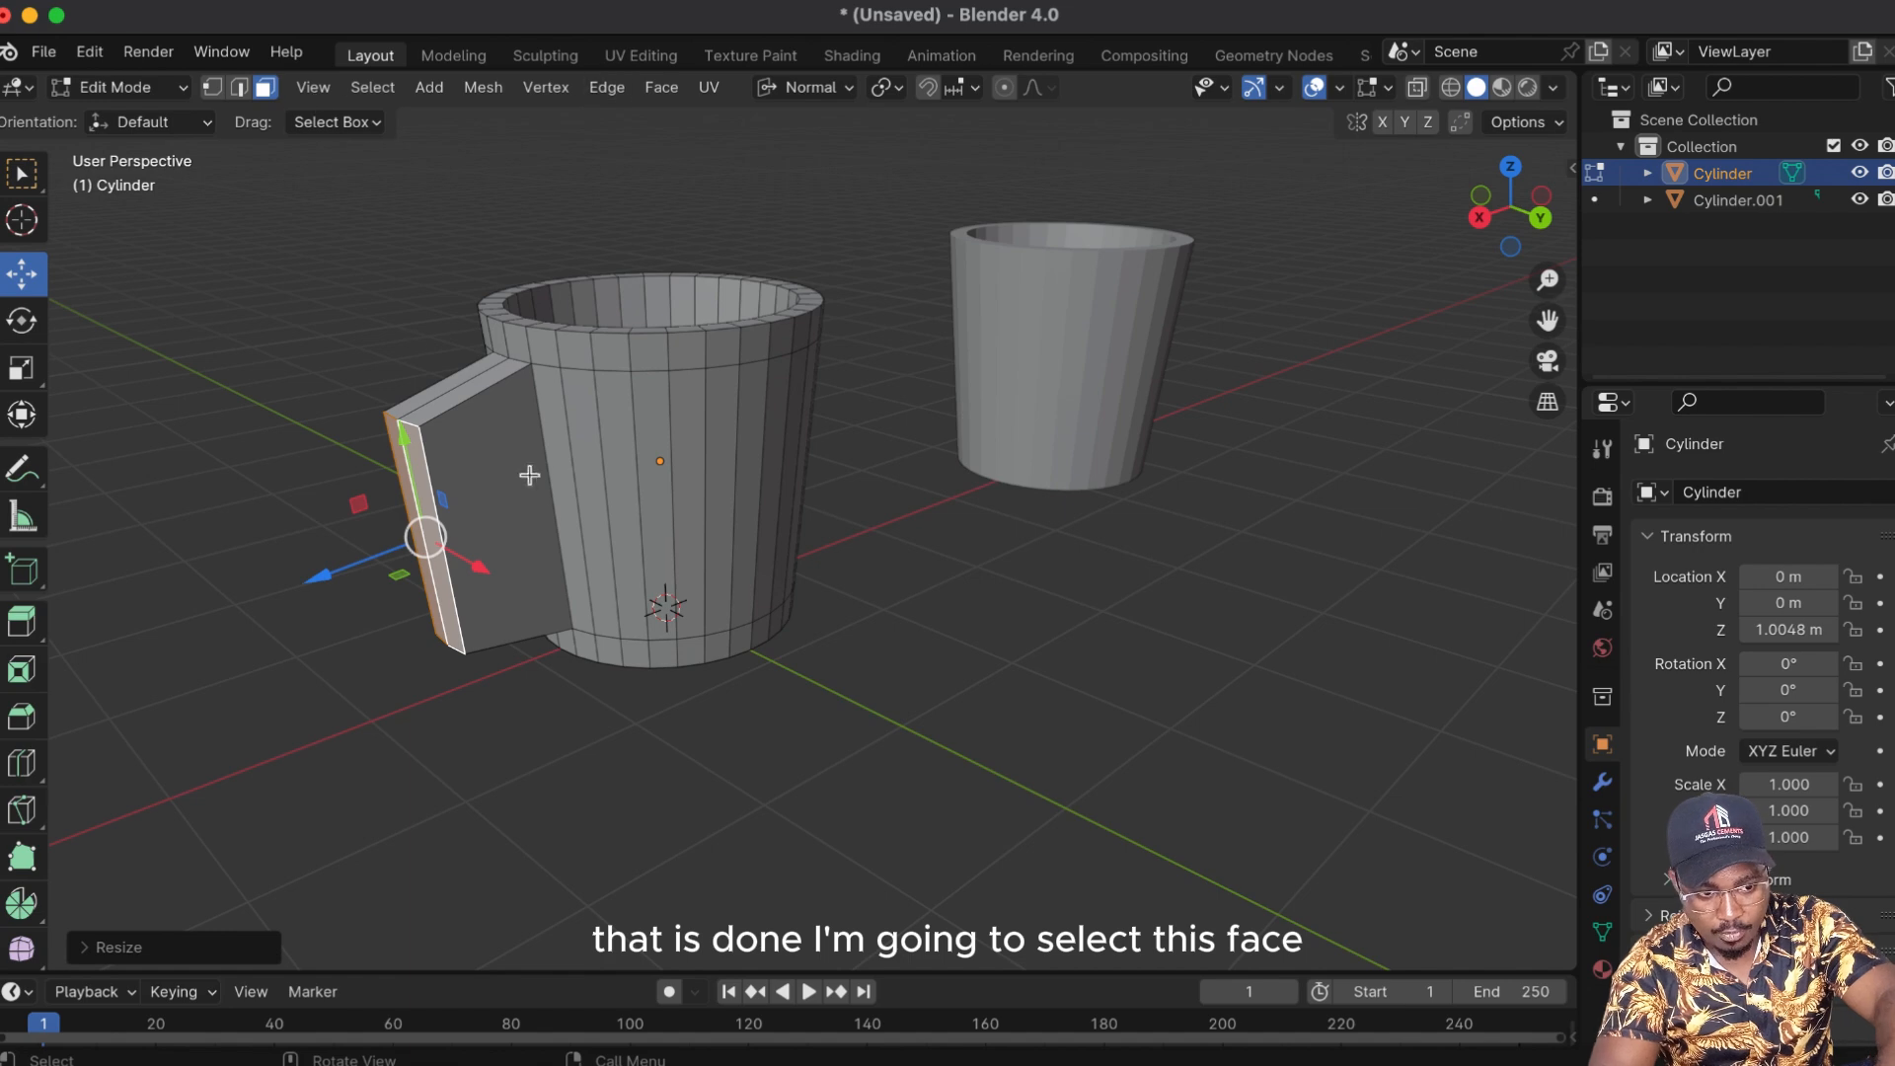
Step: Select the two opposite side faces of the handle block and inset them by about 0.14 m
click(516, 502)
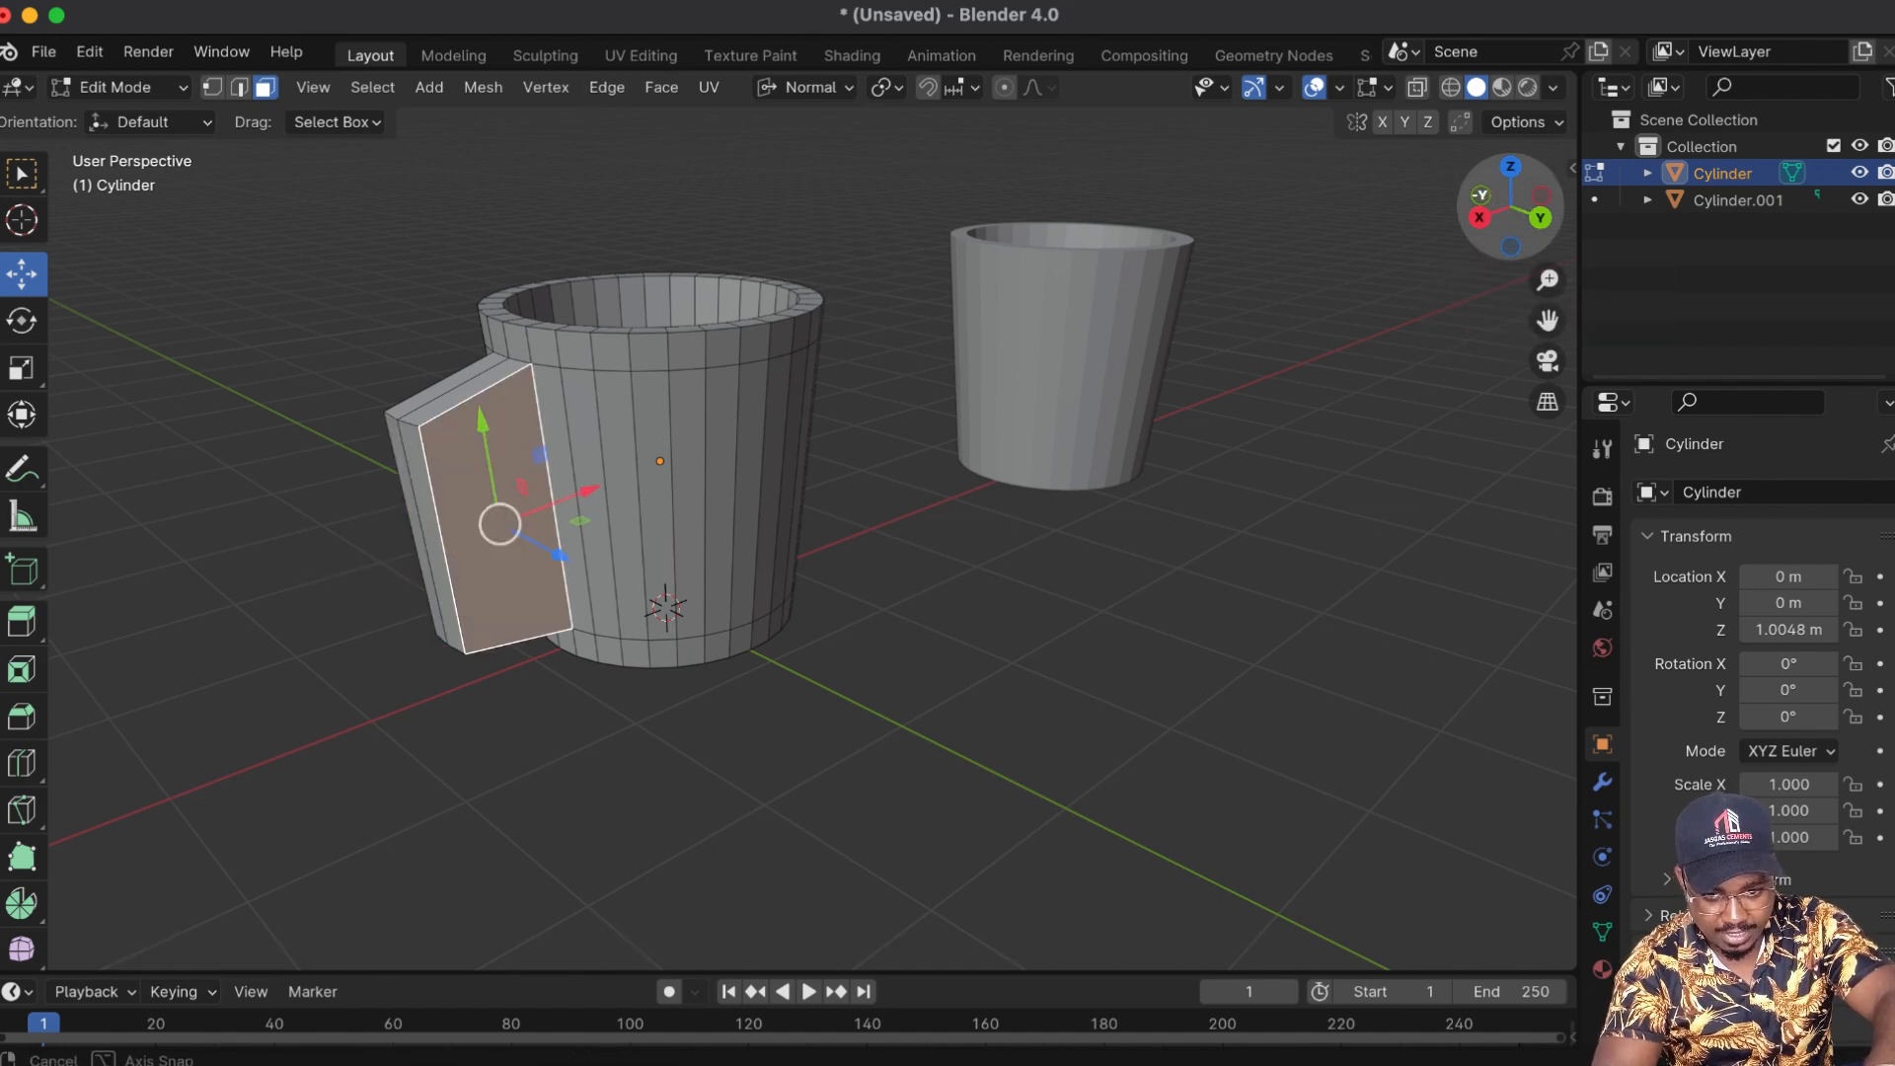
drag(1489, 203, 1213, 426)
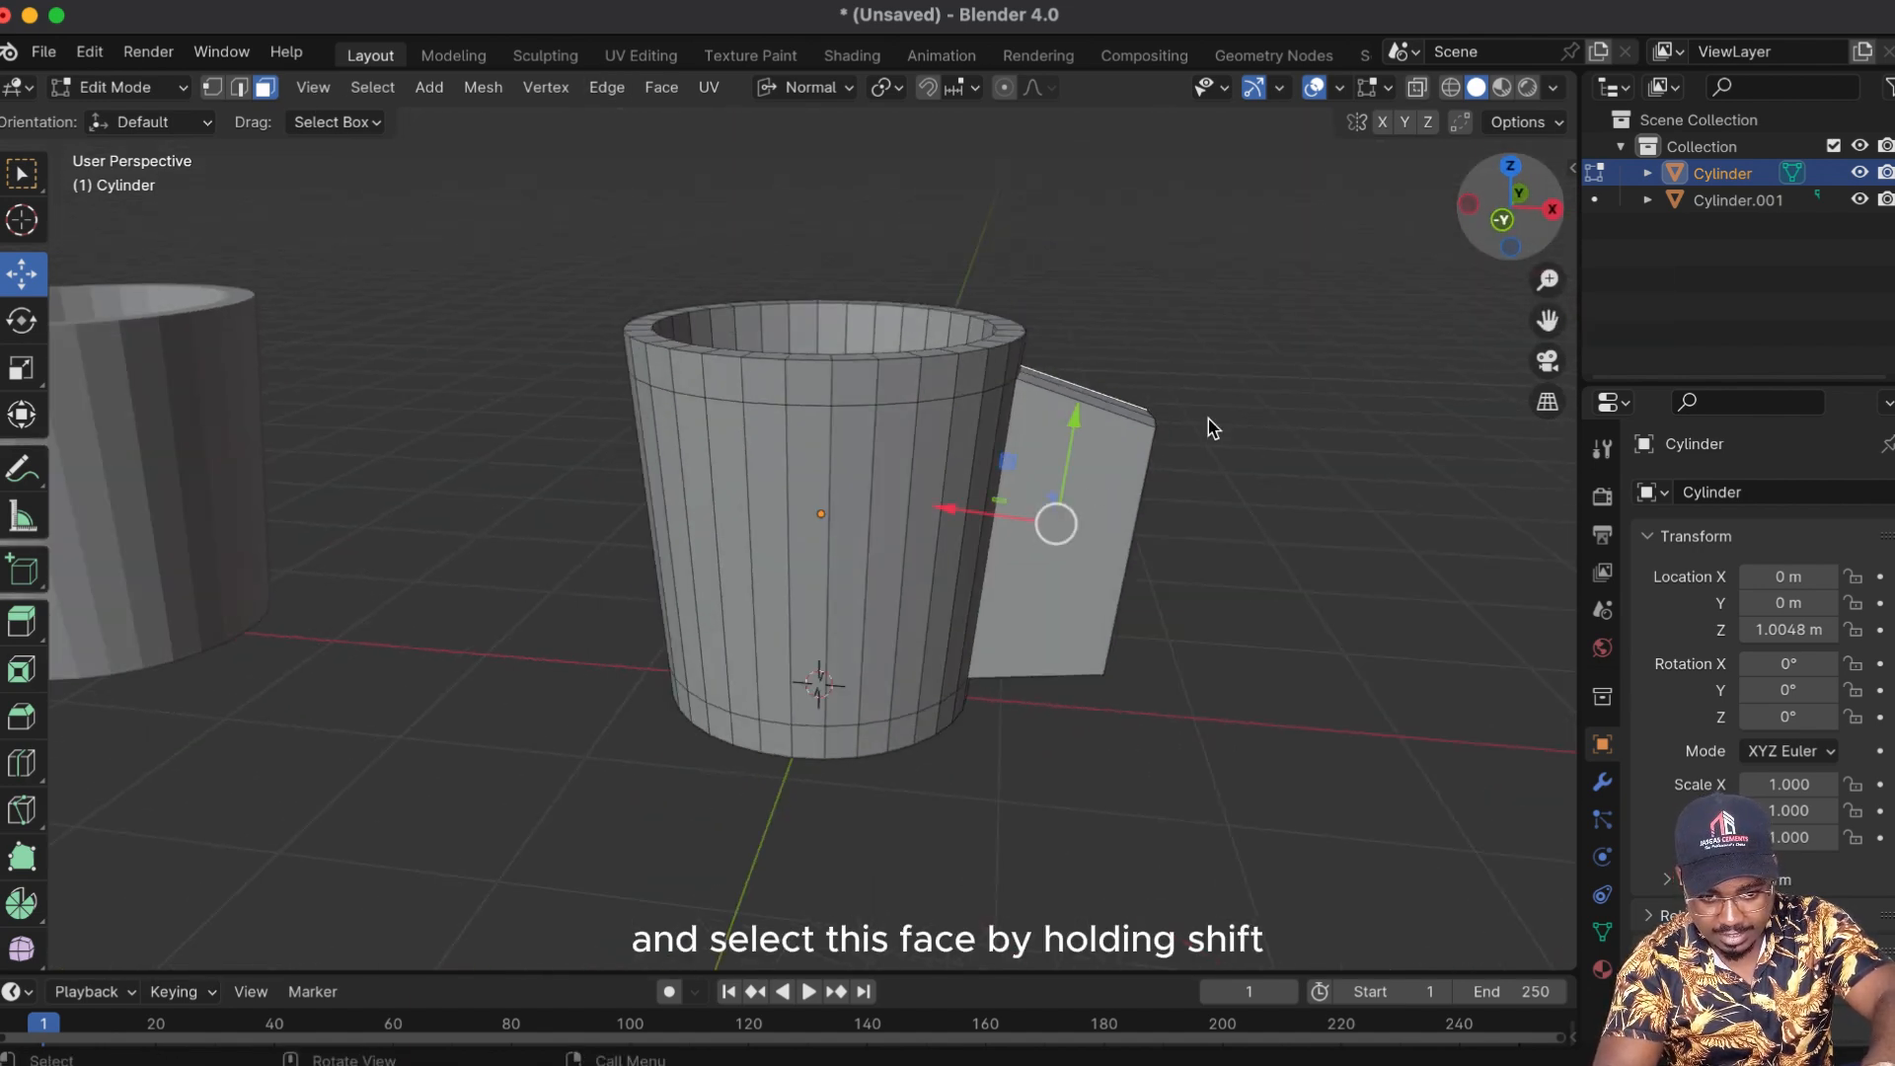
shift+click(1054, 523)
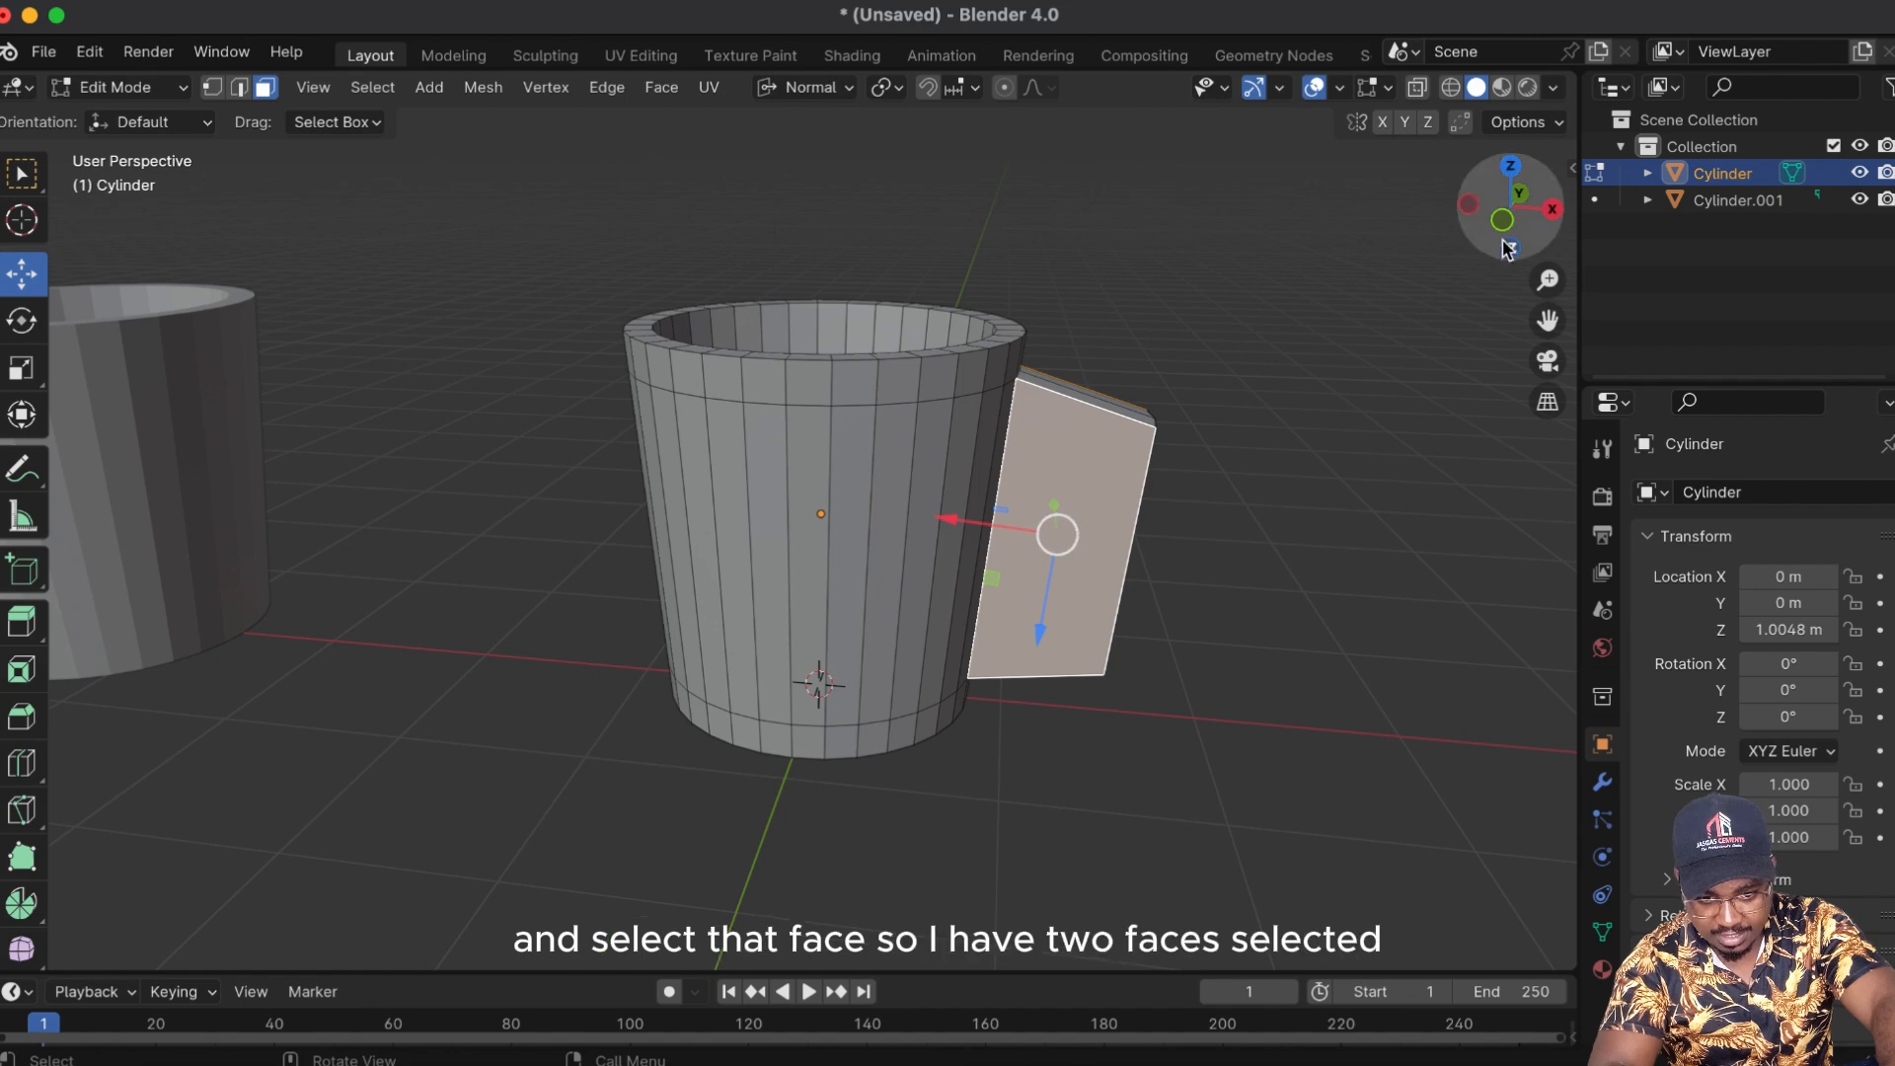
drag(1511, 247, 1451, 287)
drag(1393, 592, 1307, 575)
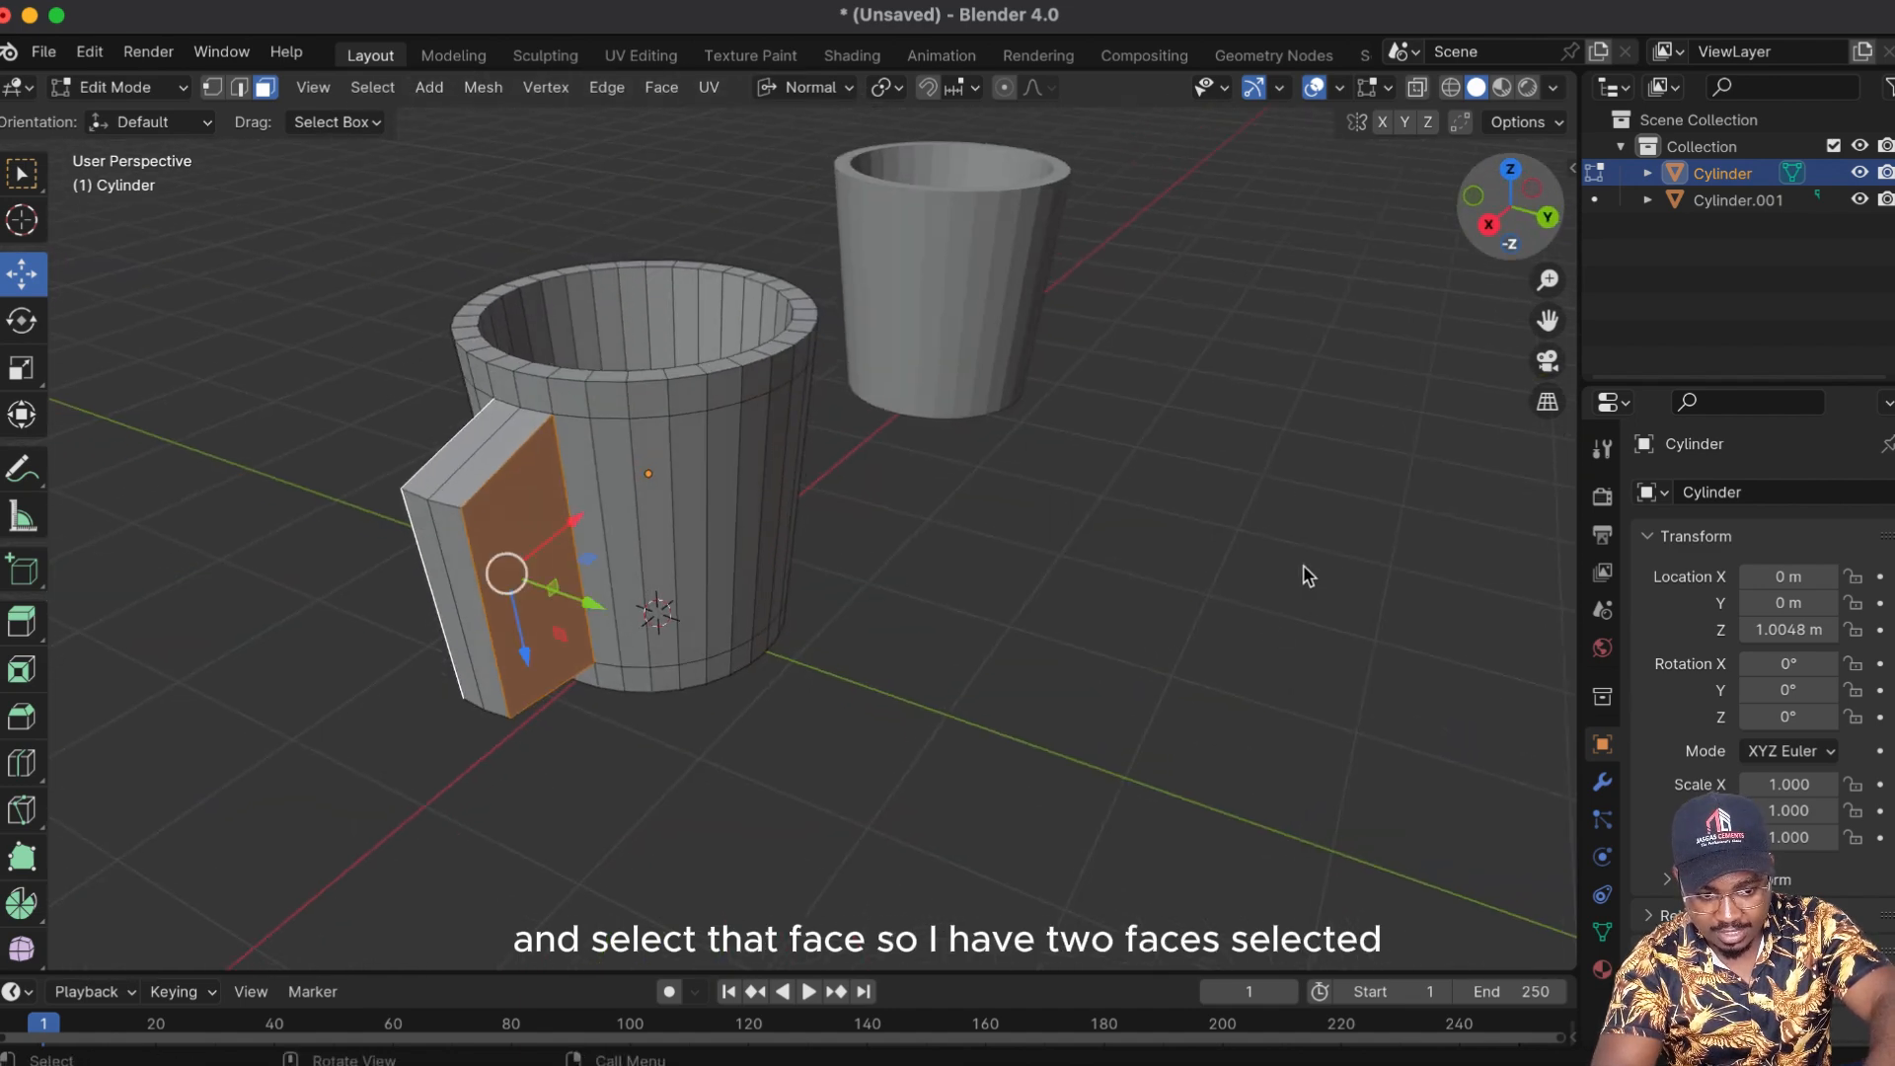
key(i)
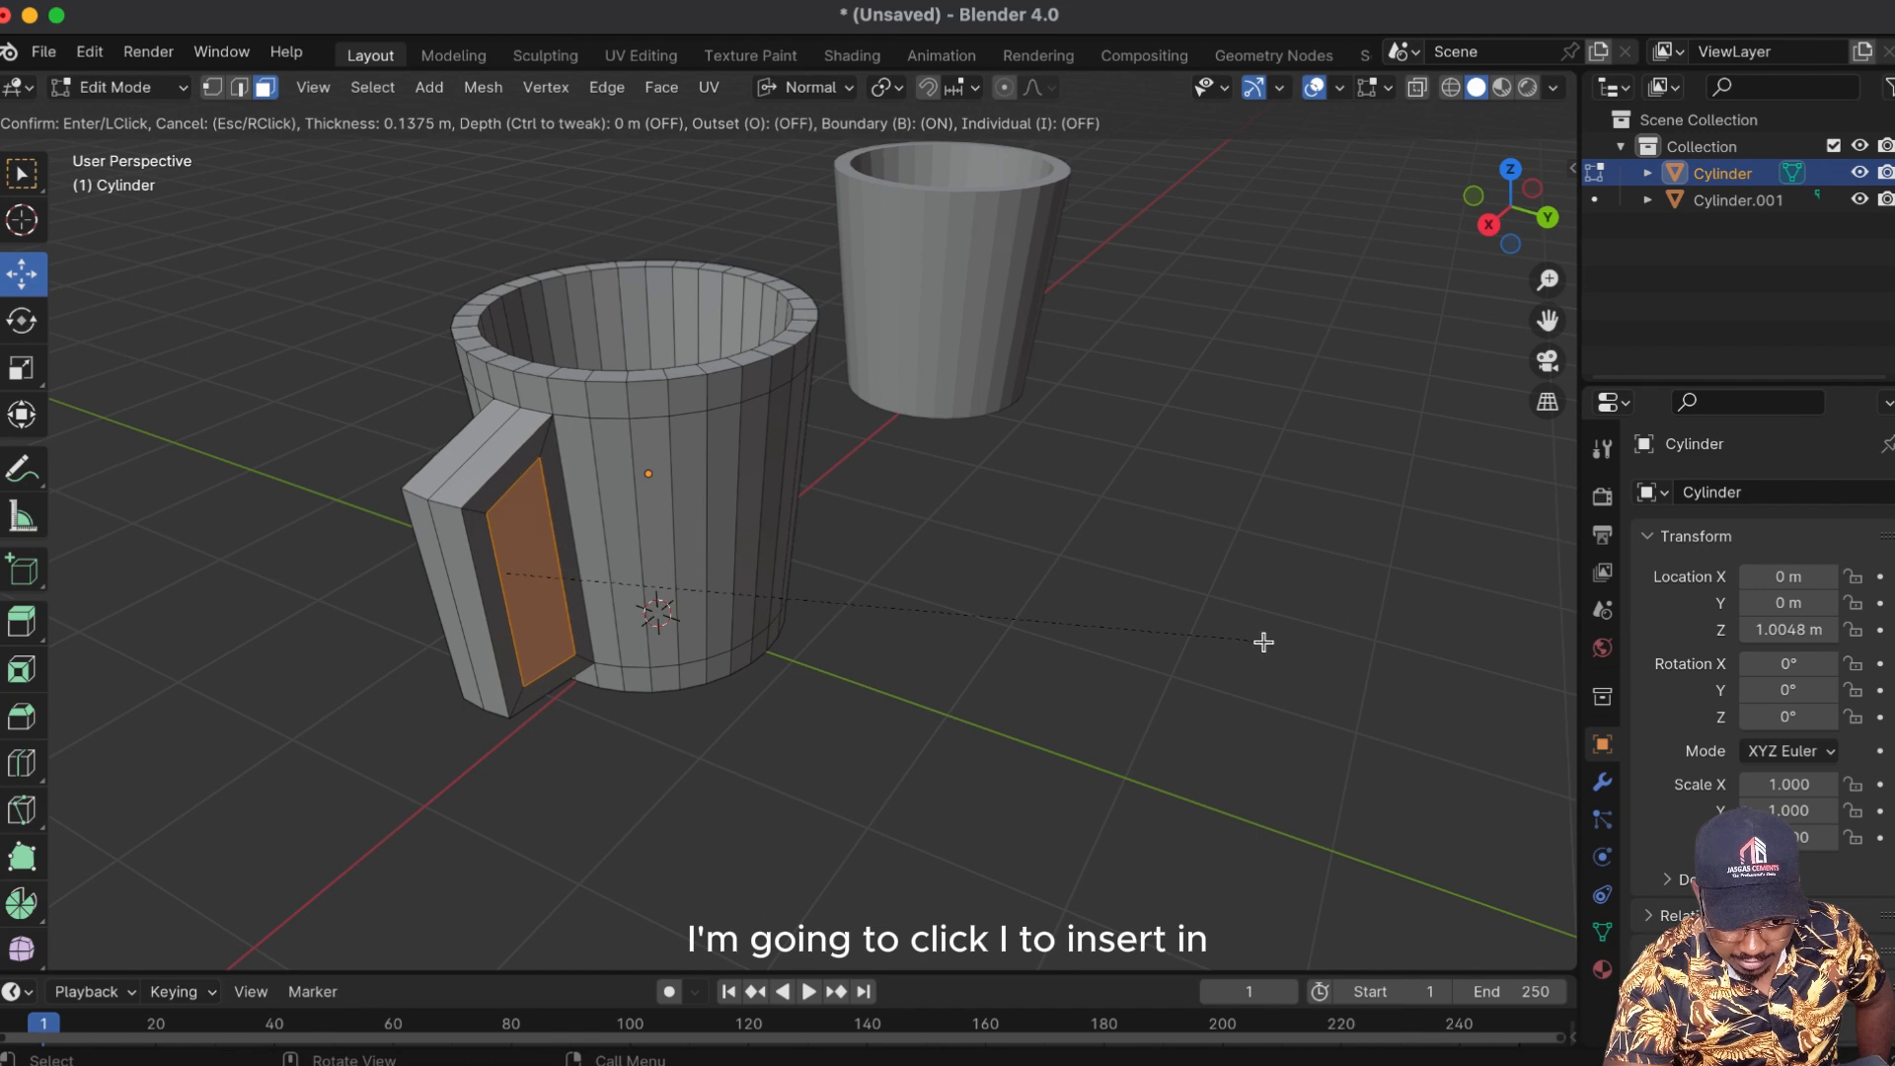
click(1261, 644)
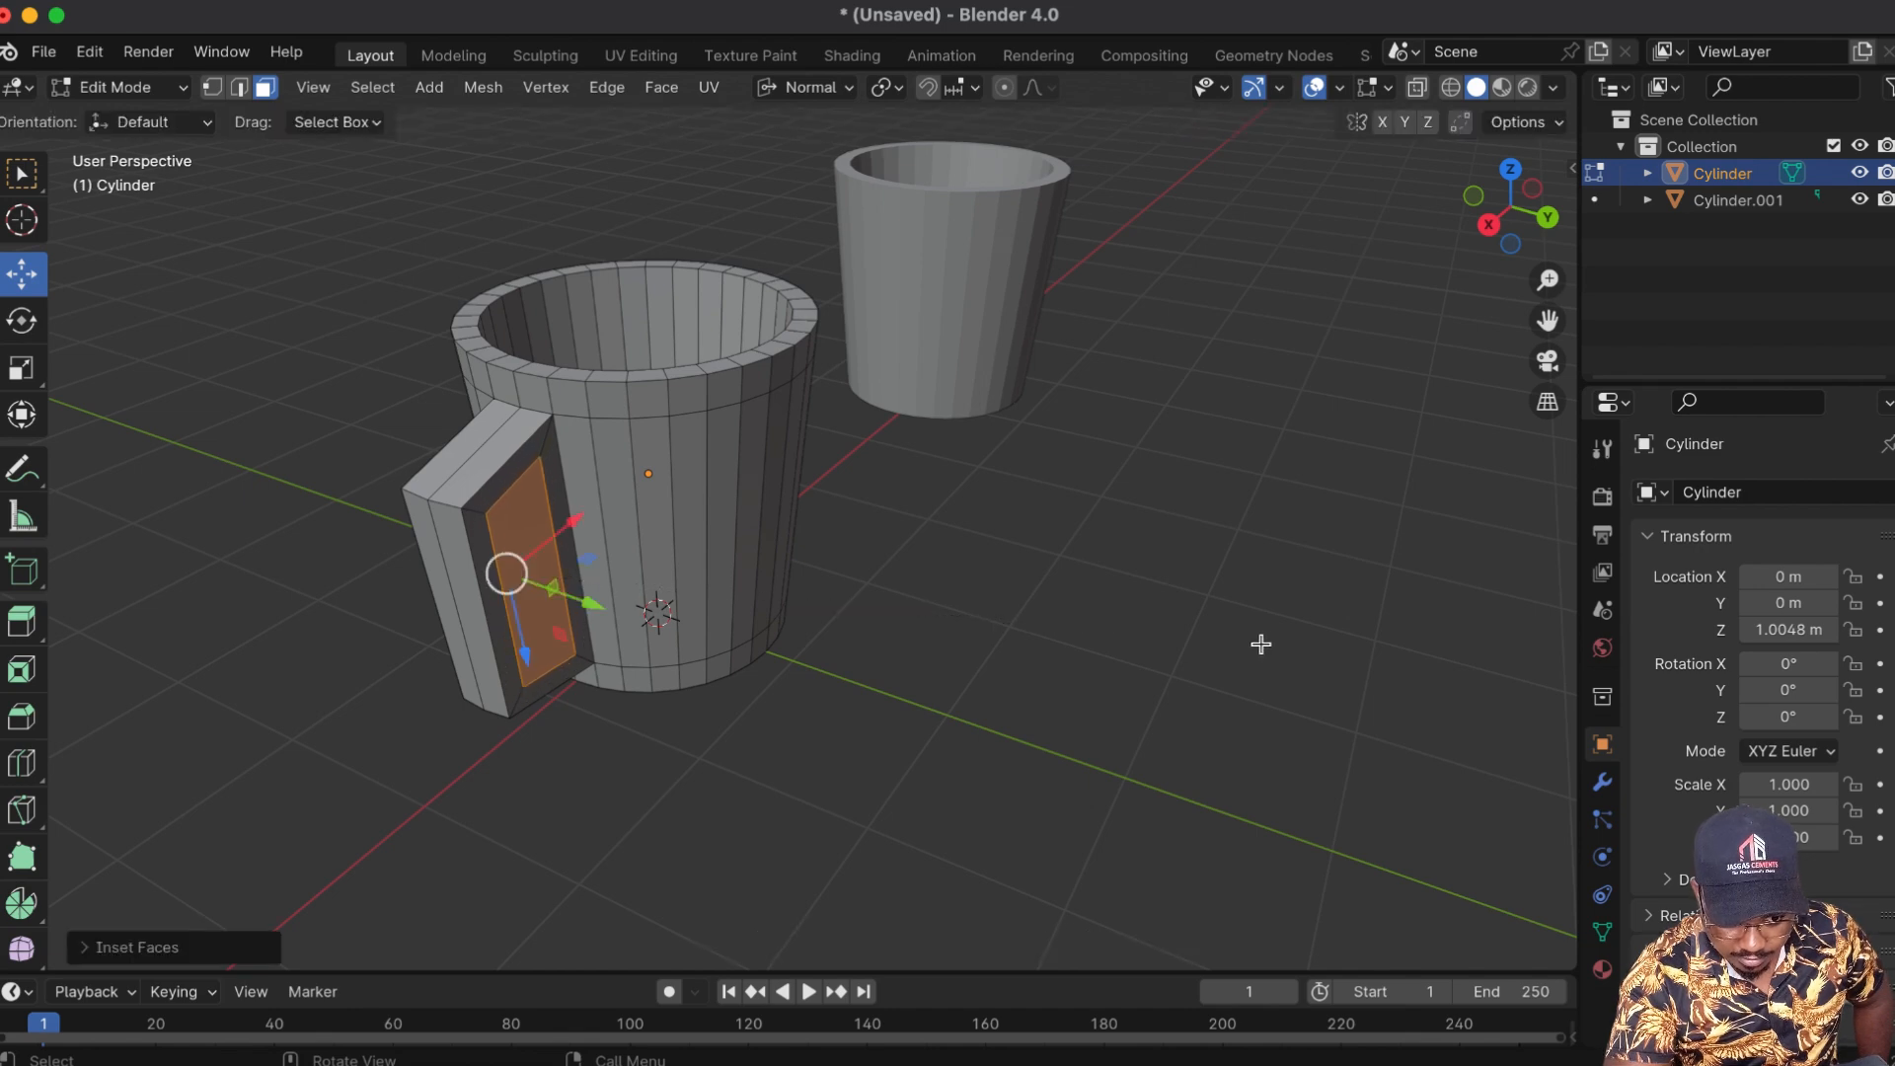
Step: Bridge the edge loops of the two inset handle faces to open a hole through the handle, and return to Object Mode
mouse_move(1498, 195)
mouse_down()
mouse_move(1629, 202)
mouse_move(1540, 252)
mouse_move(1469, 259)
mouse_move(1545, 210)
mouse_move(1497, 209)
mouse_up()
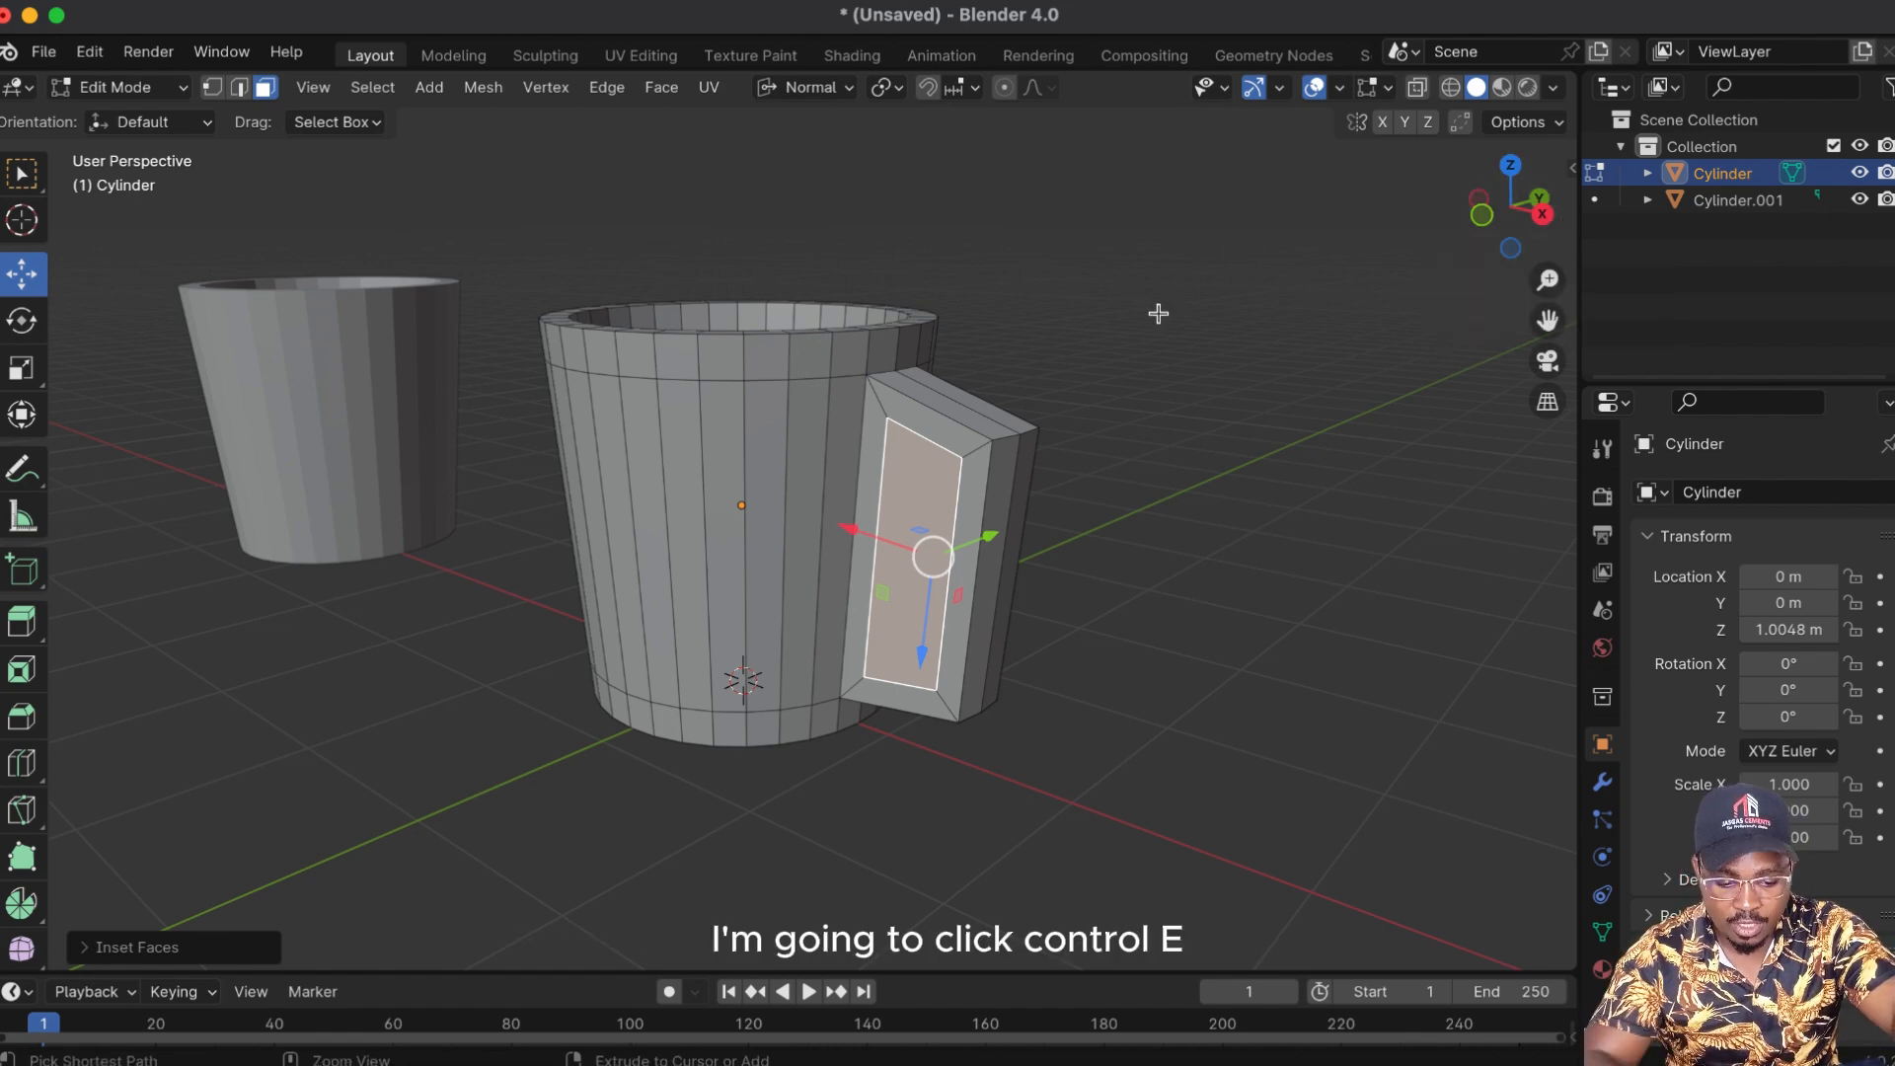
key(ctrl+e)
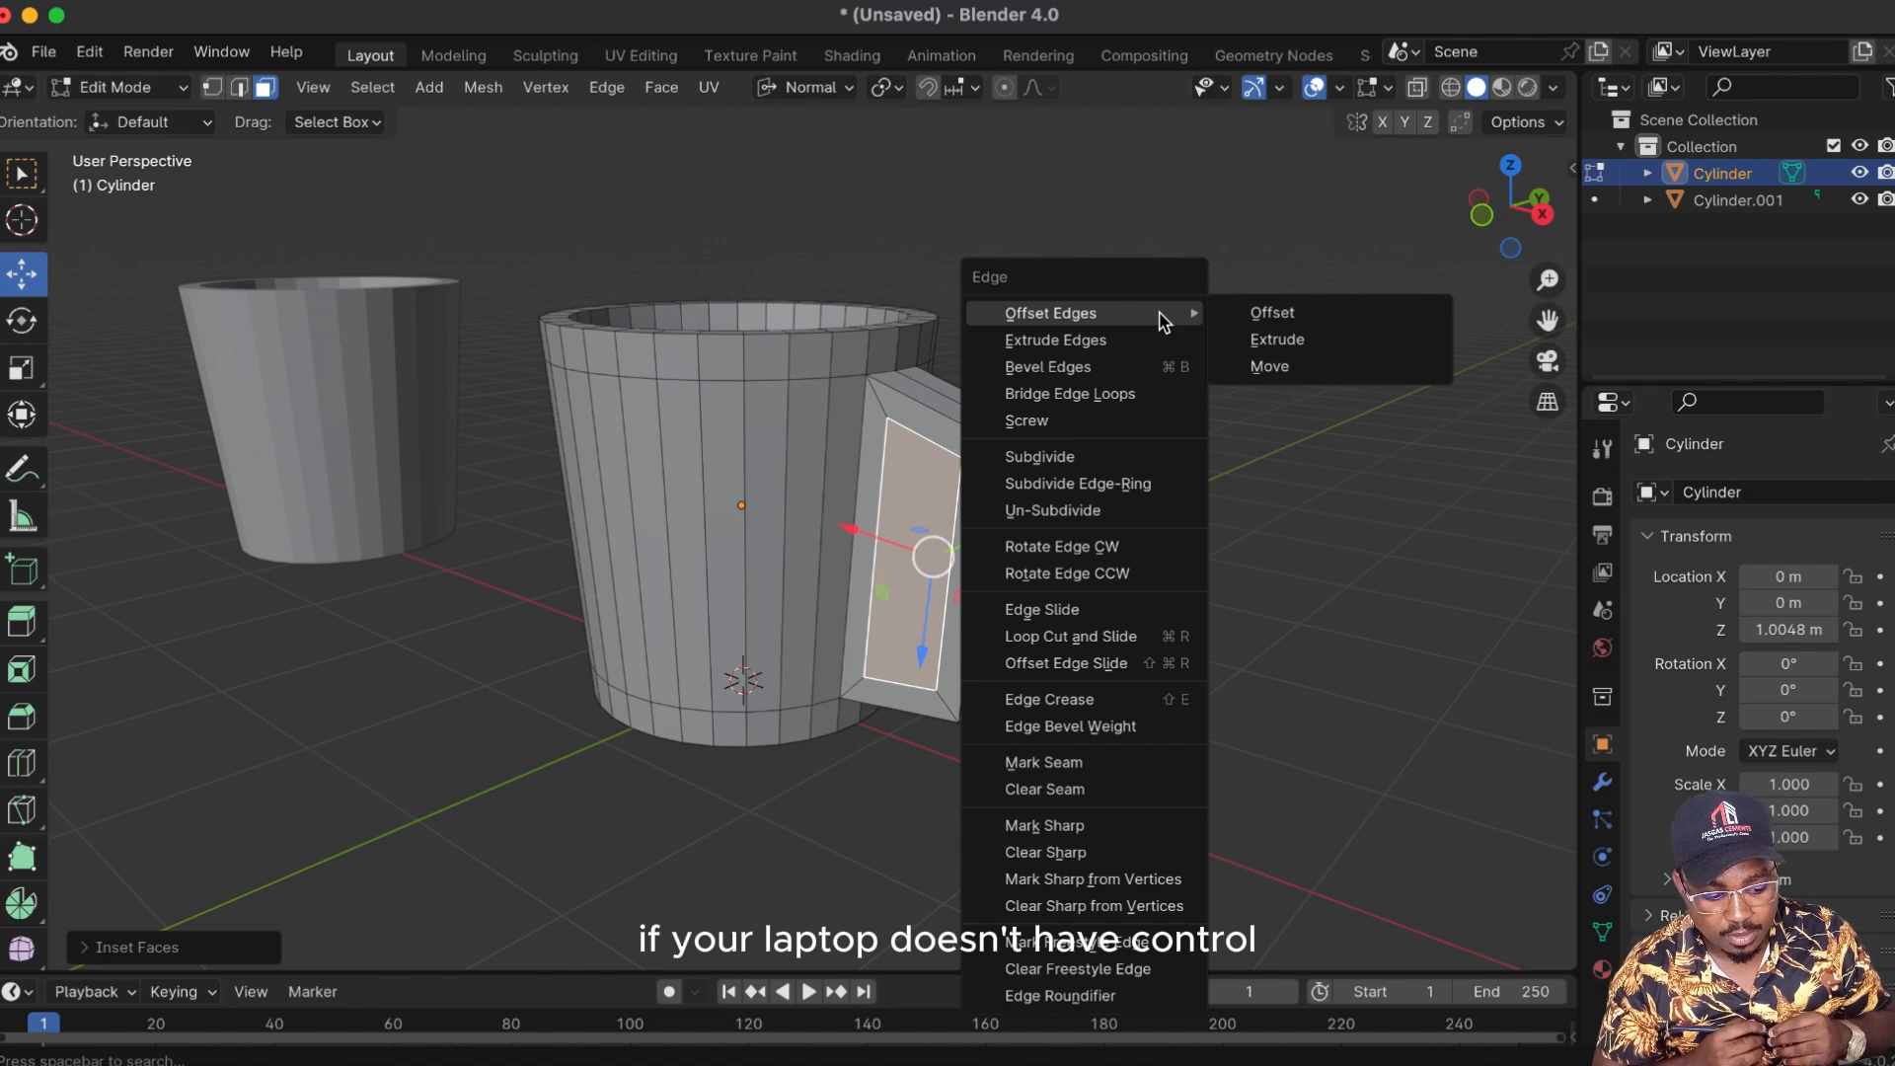
click(1074, 395)
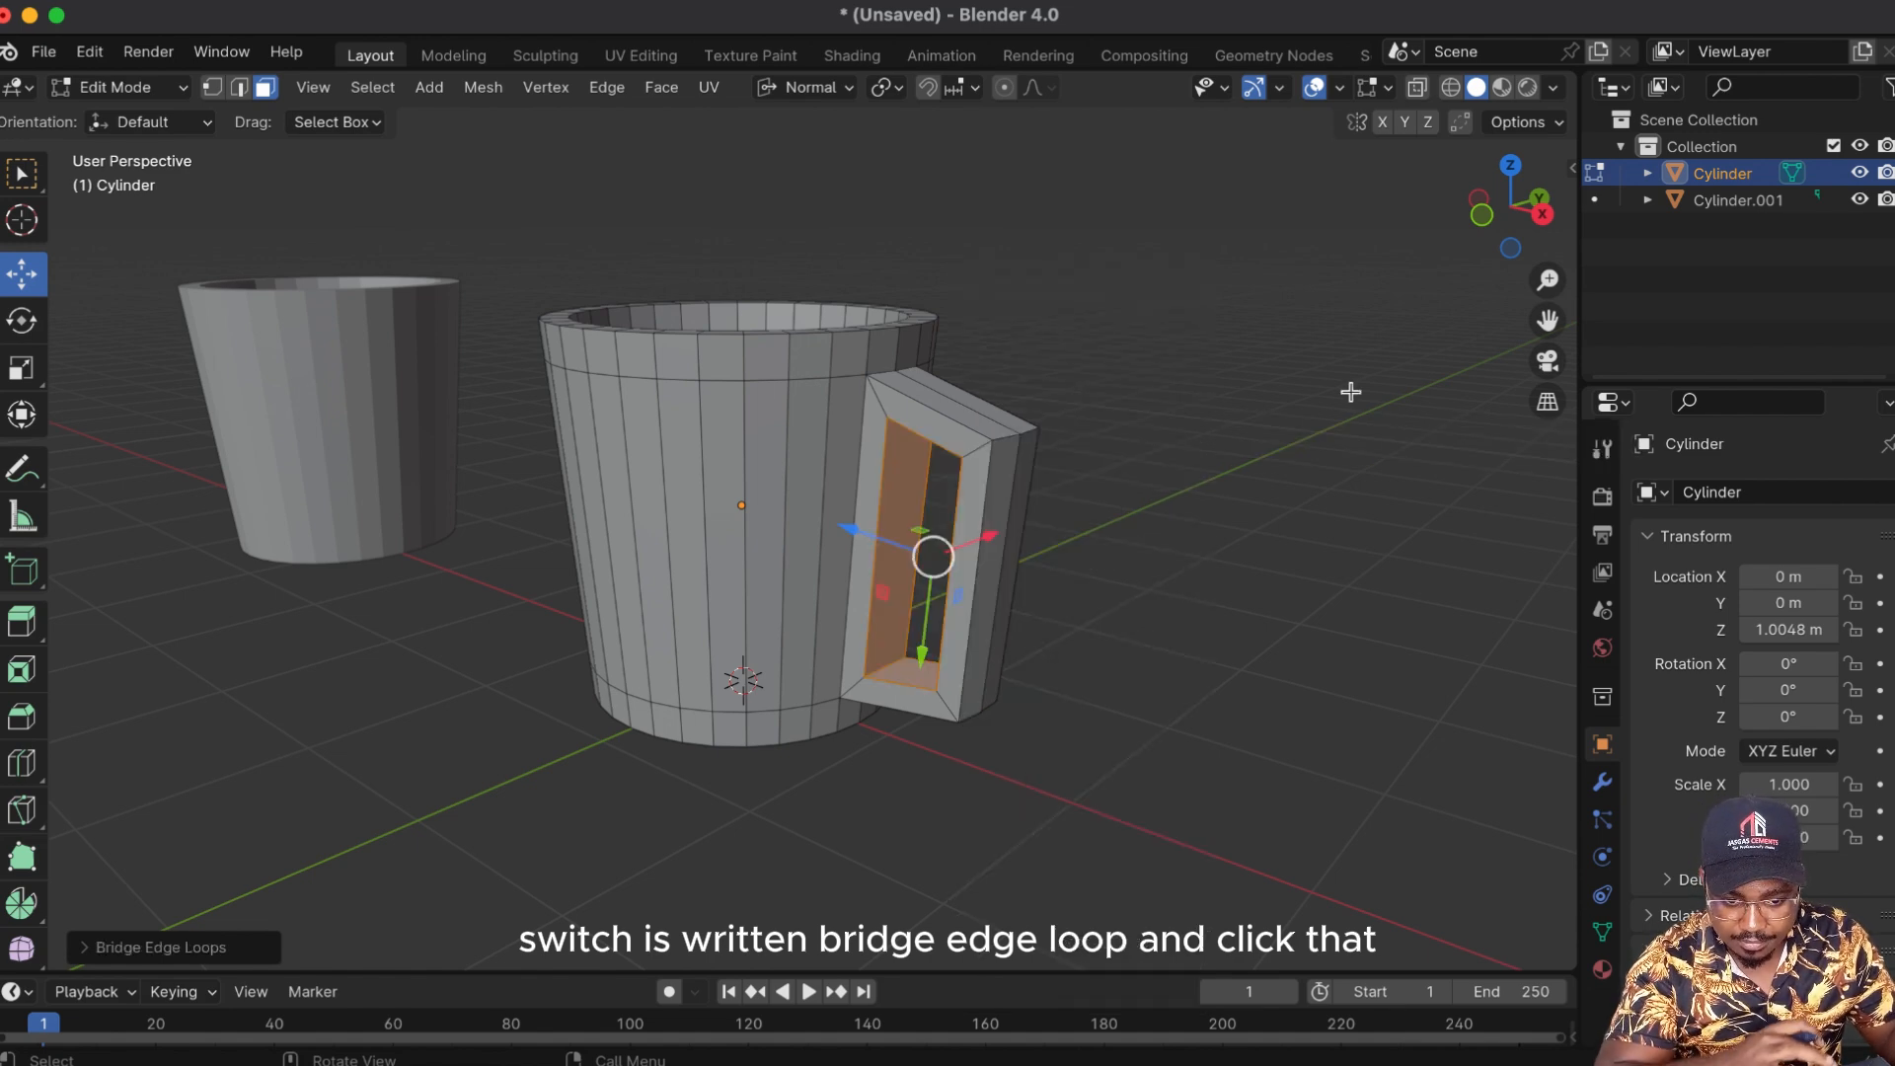
drag(1510, 210, 1517, 246)
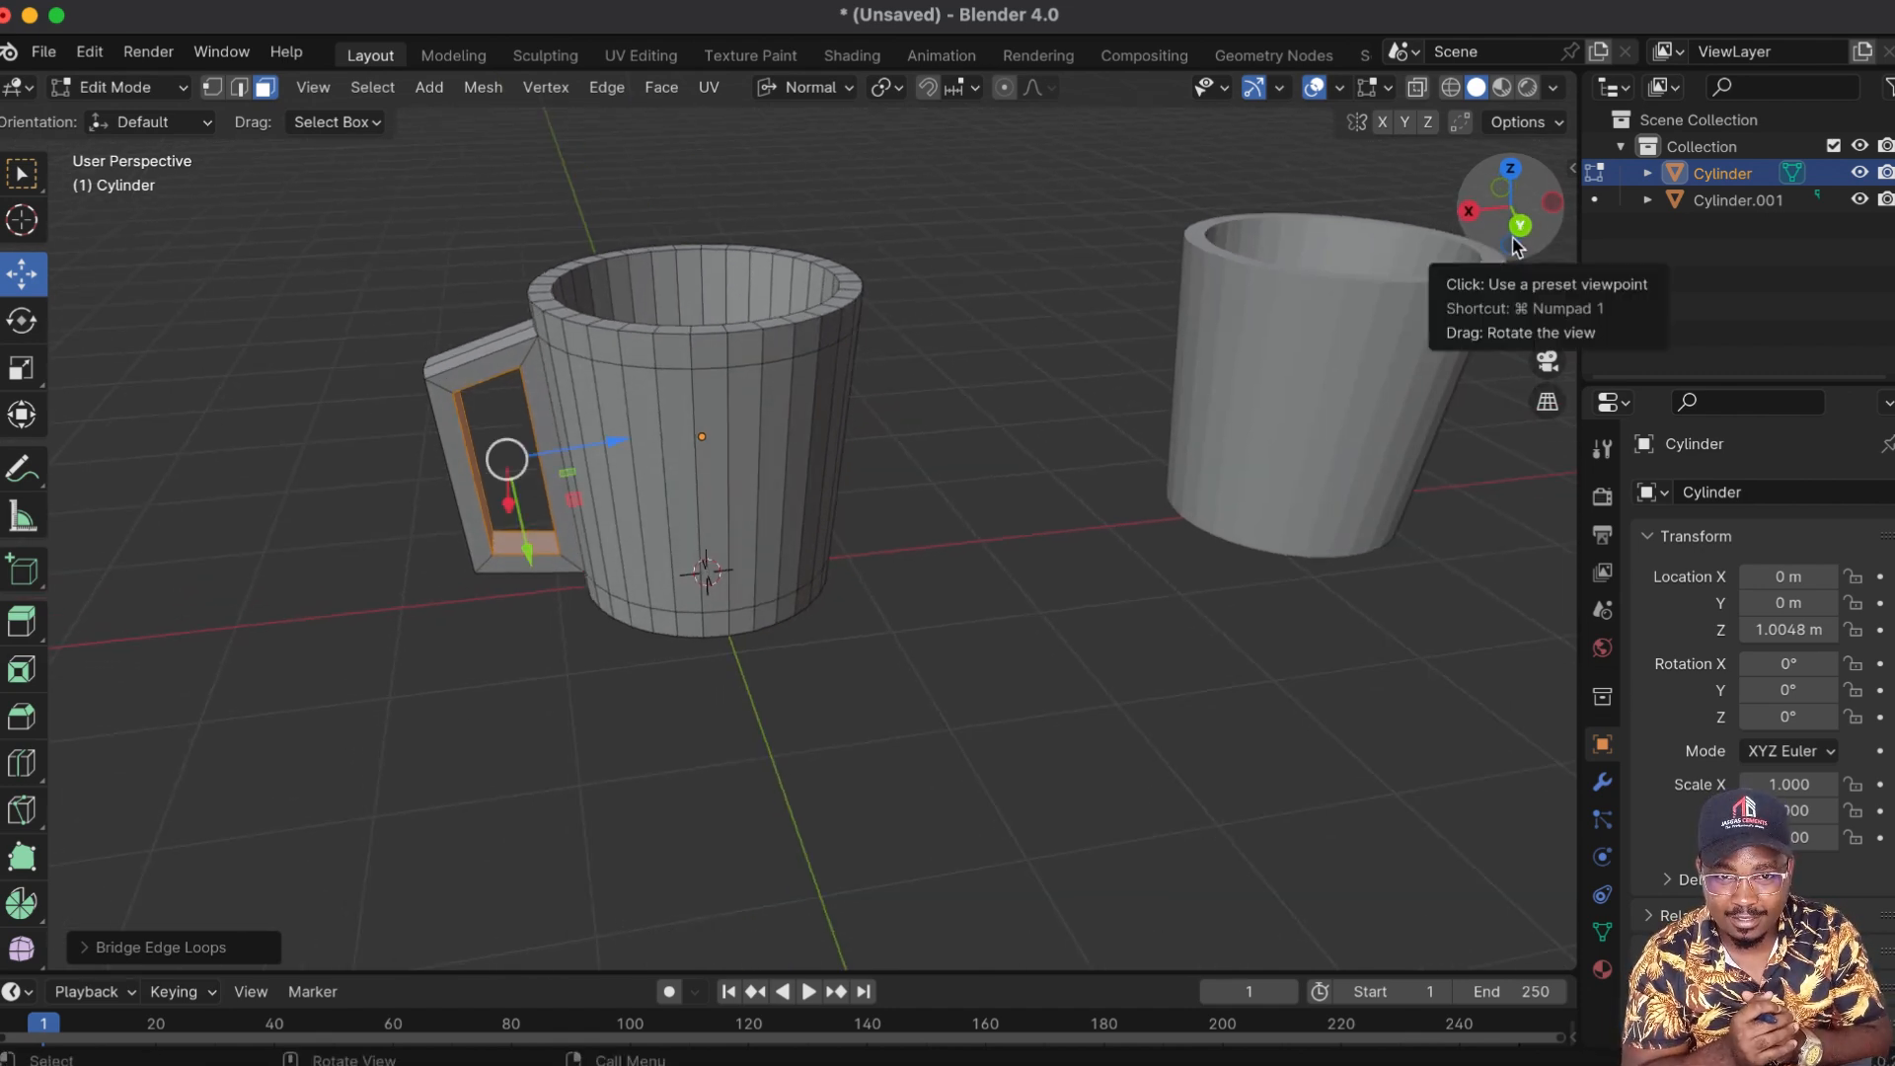
mouse_move(1510, 231)
mouse_down()
mouse_move(1584, 247)
mouse_move(1875, 180)
mouse_move(1515, 229)
mouse_up()
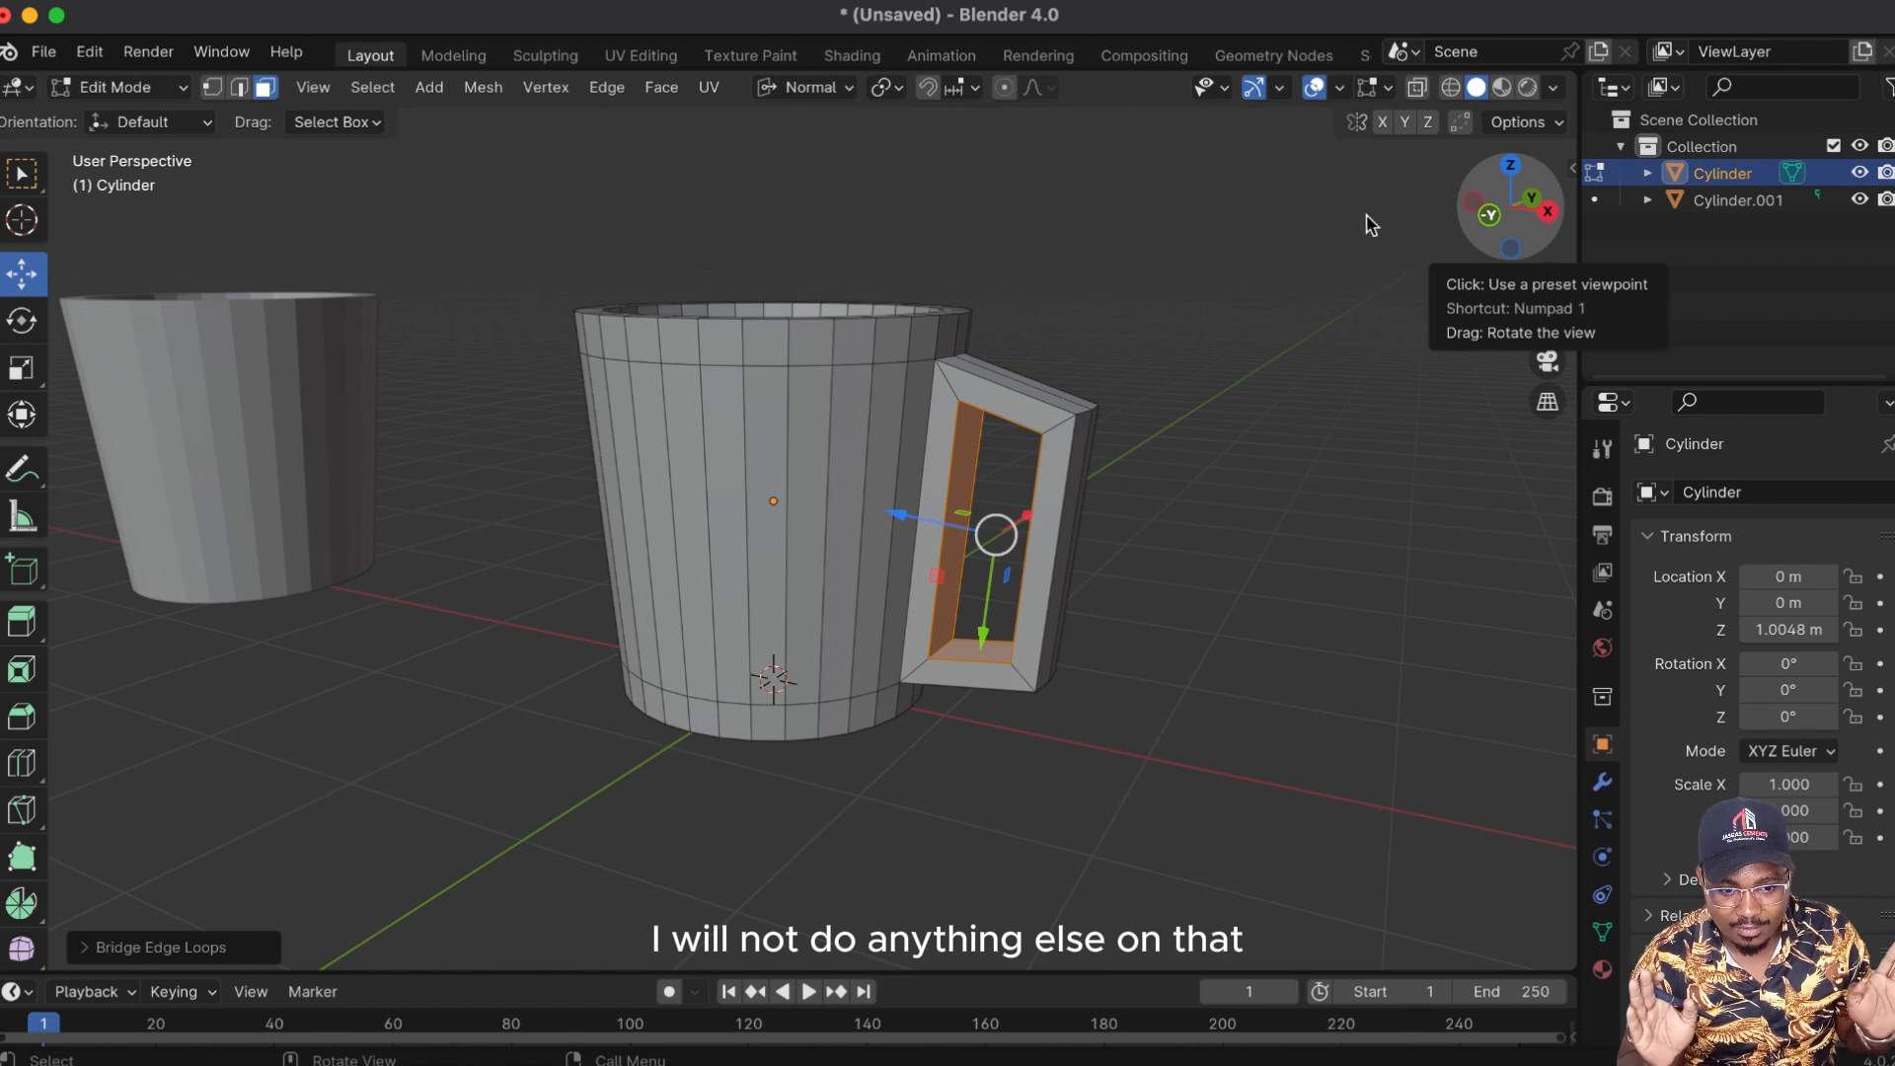
key(Tab)
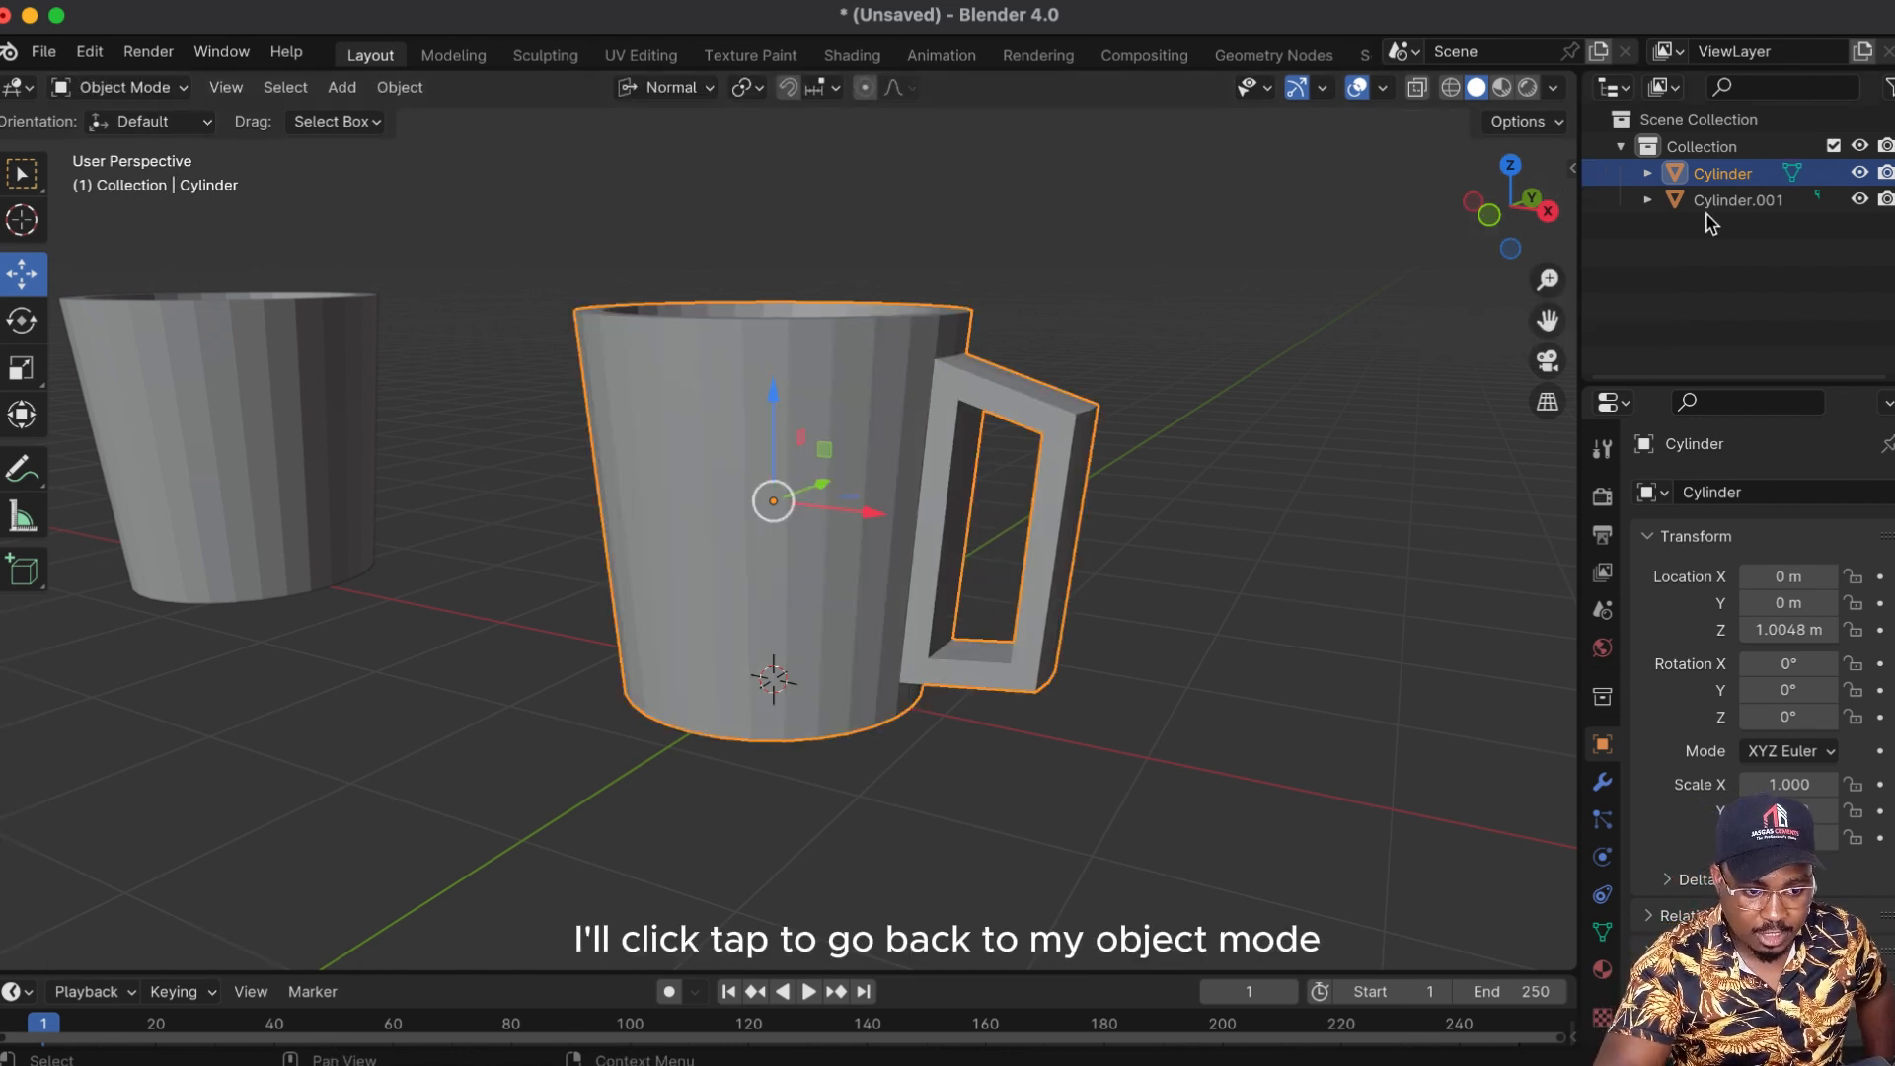
Step: In Edit Mode on the duplicate cup, inset the bottom face and extrude it about 0.03 m up into the base
drag(1505, 204, 1607, 188)
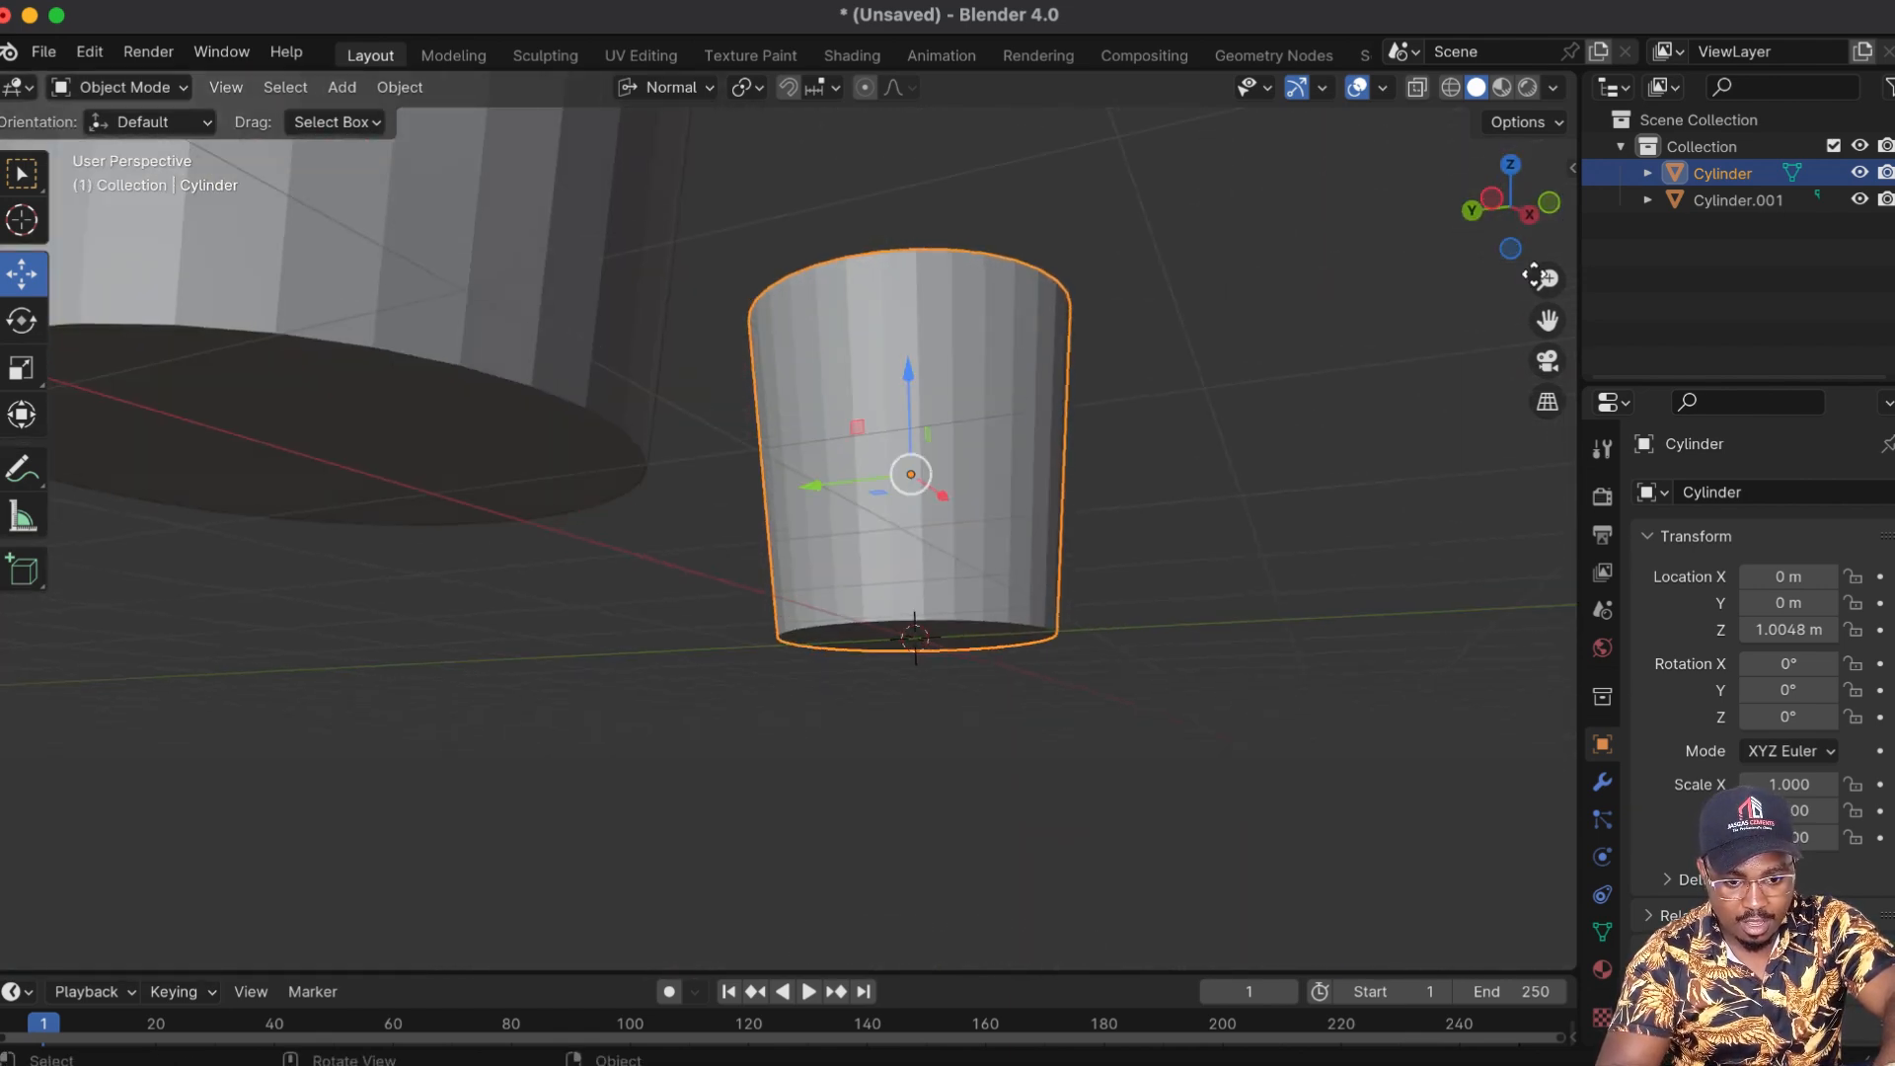
drag(1547, 281, 938, 330)
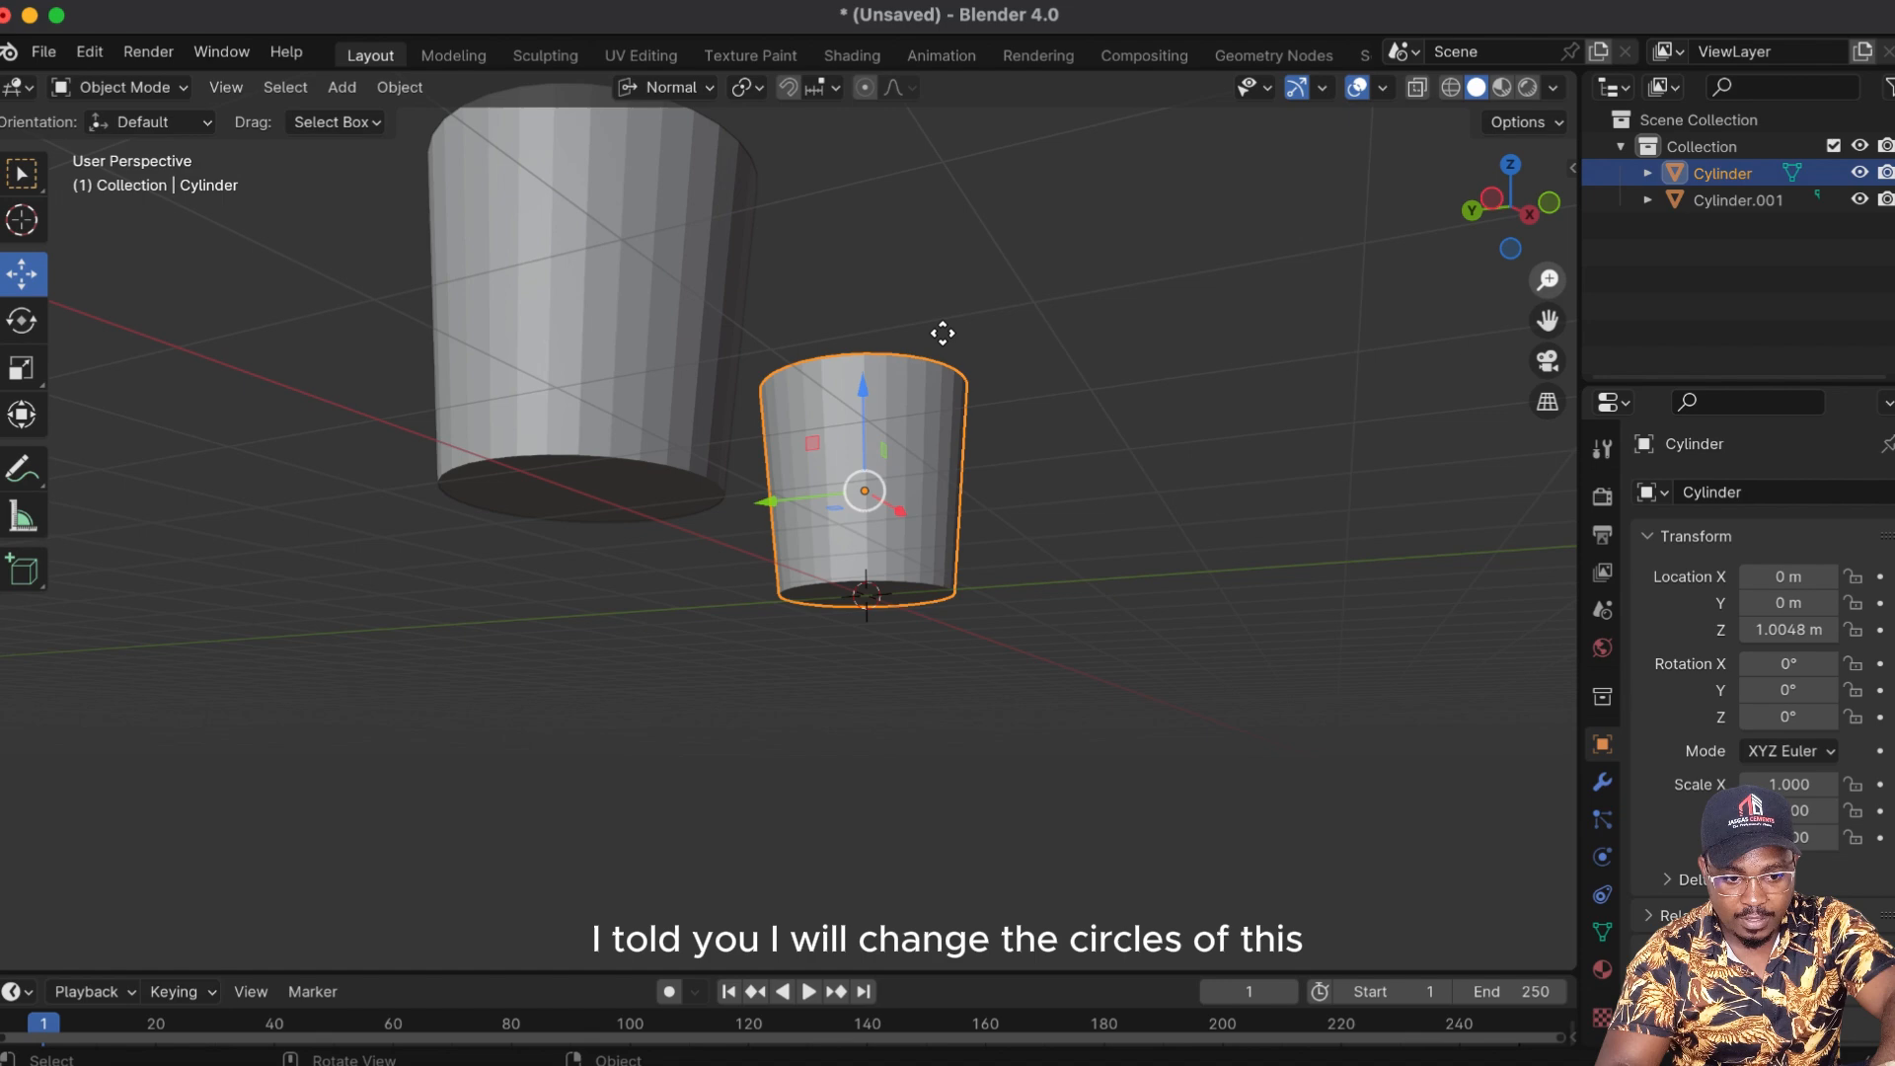
click(628, 432)
drag(1510, 209, 1658, 148)
drag(1485, 168, 1455, 225)
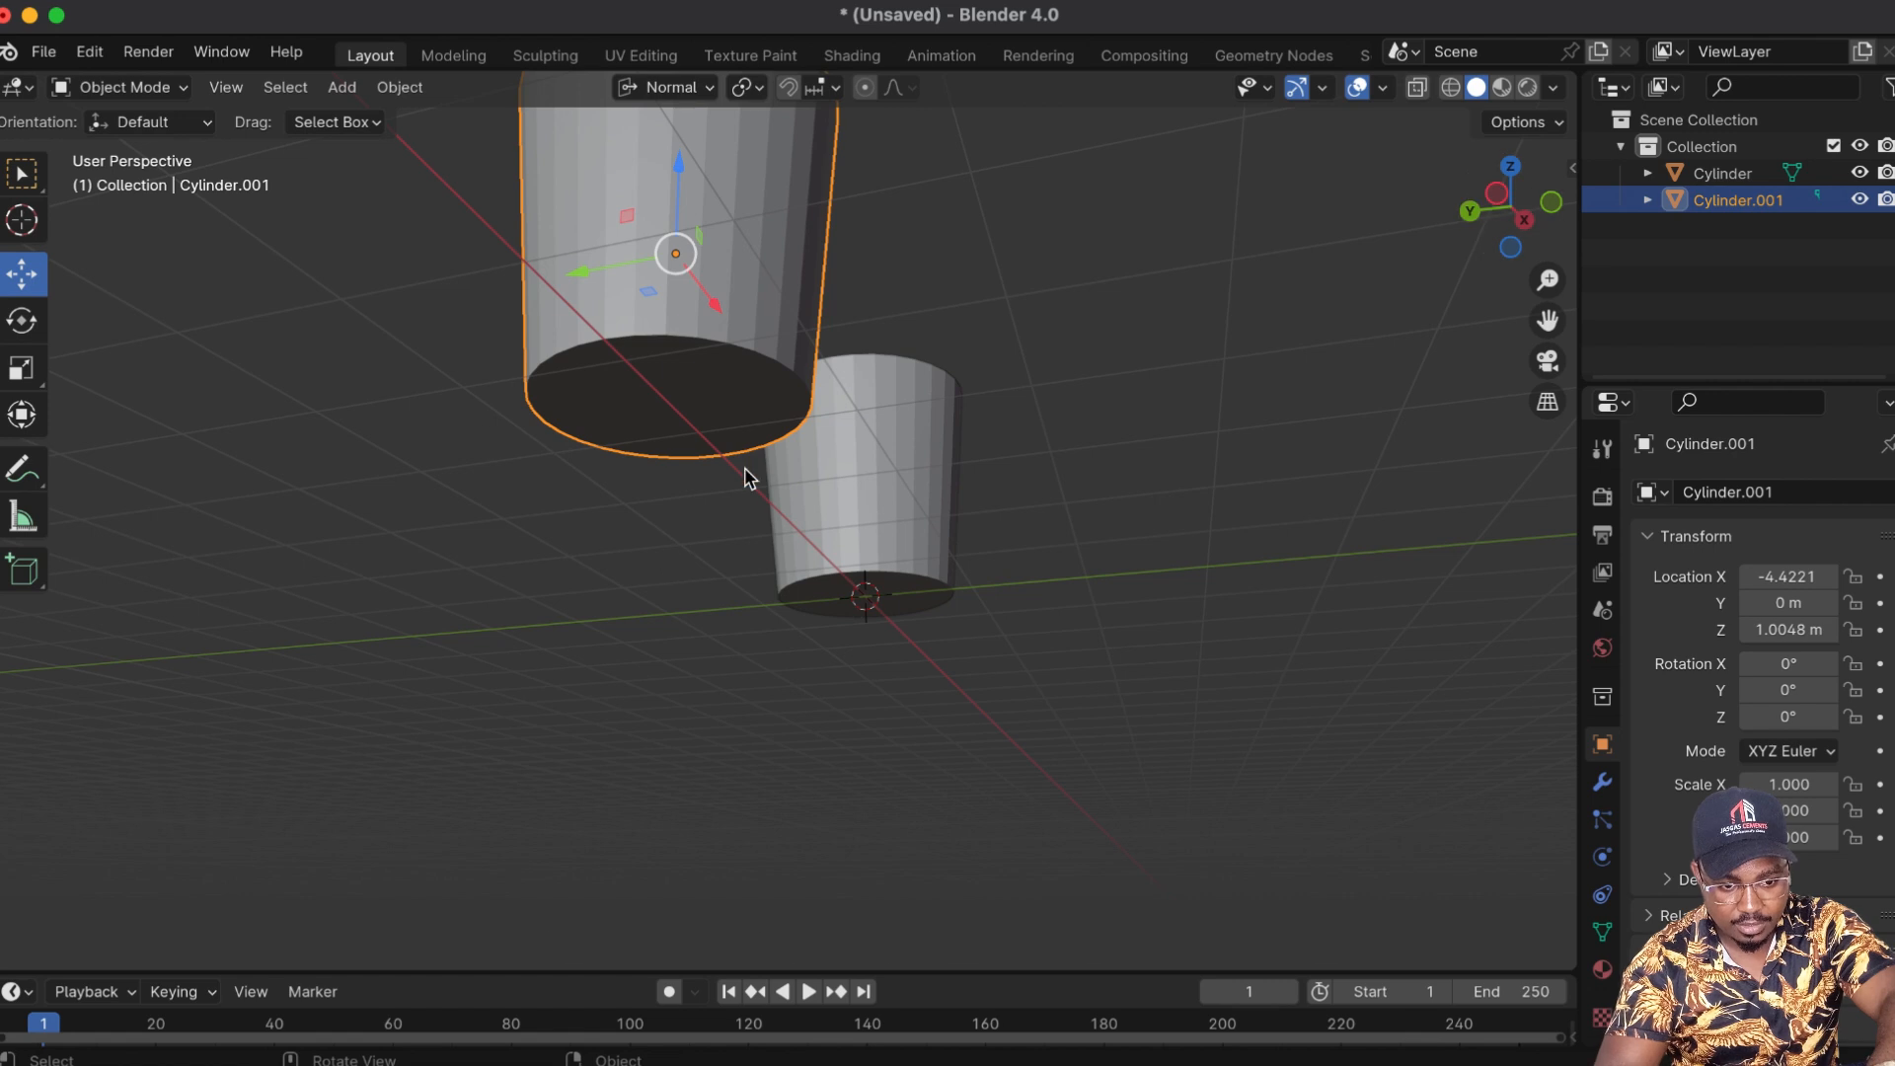
key(Tab)
click(669, 400)
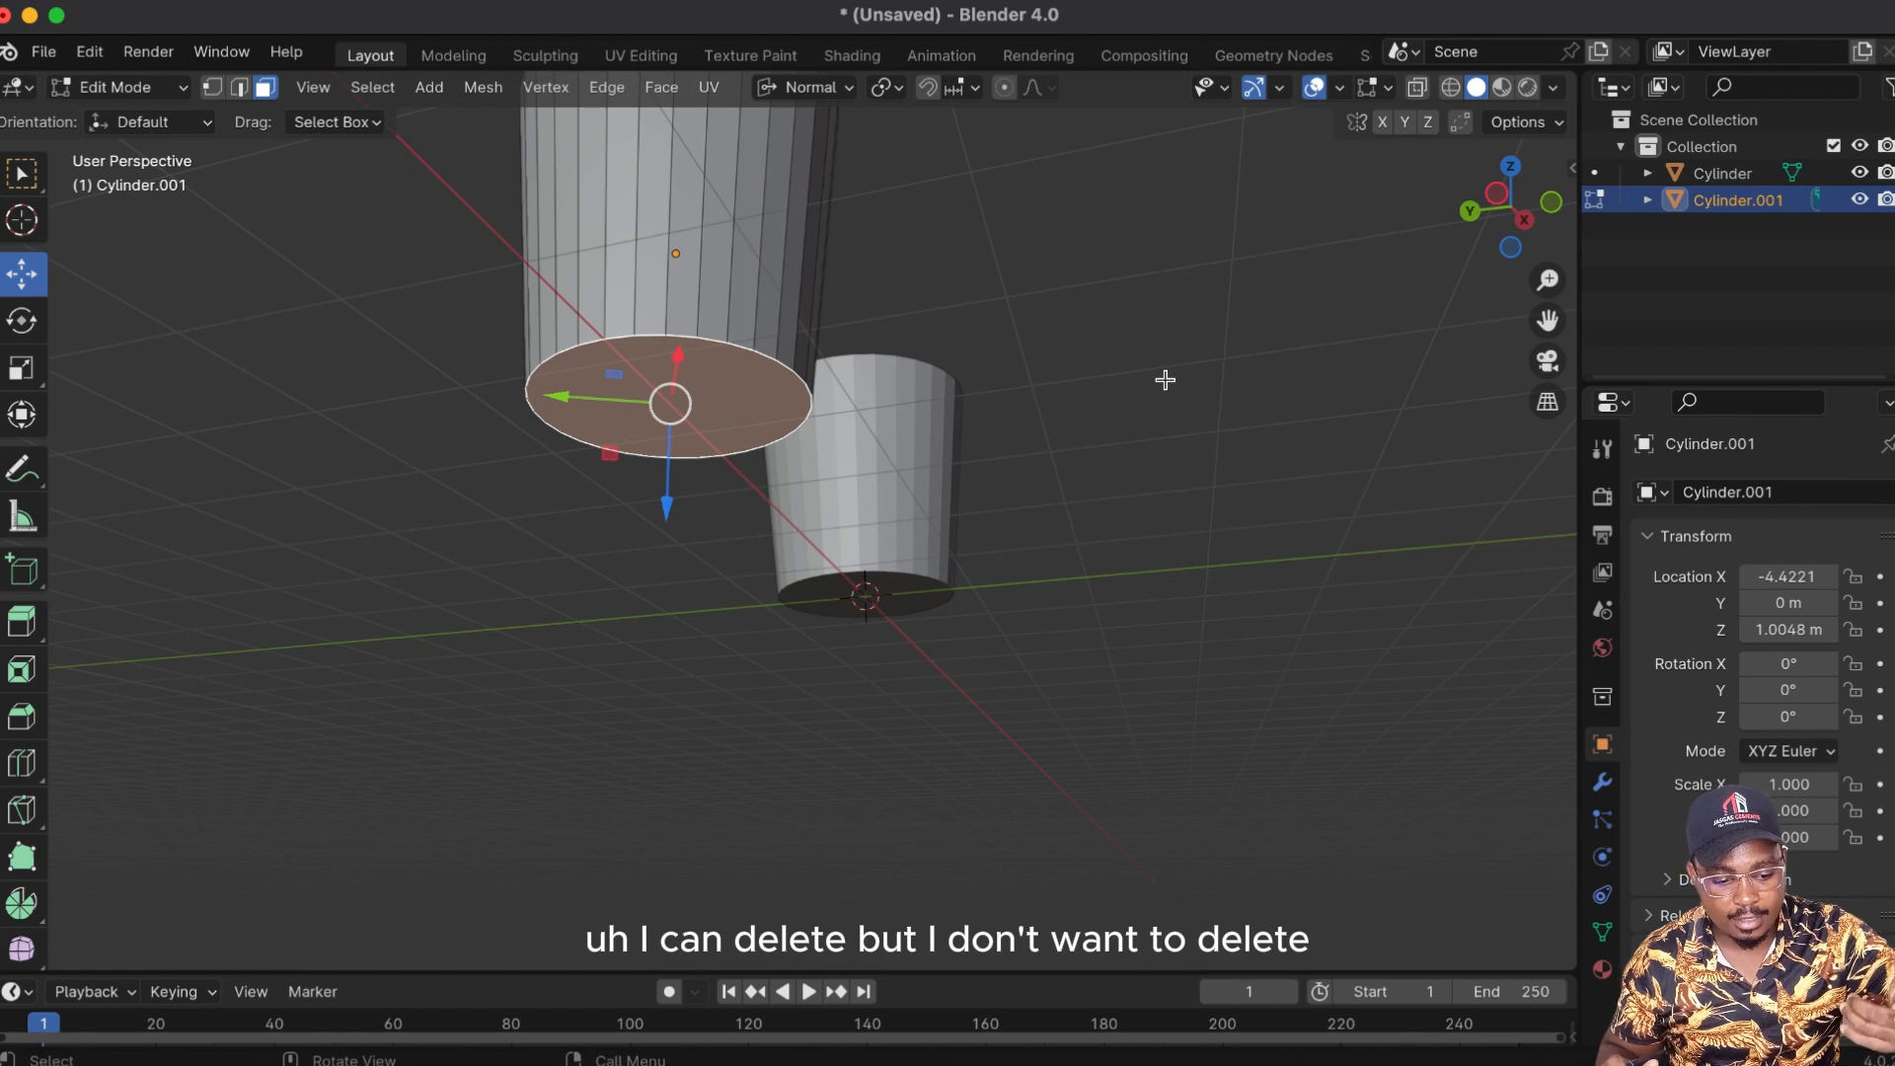
key(i)
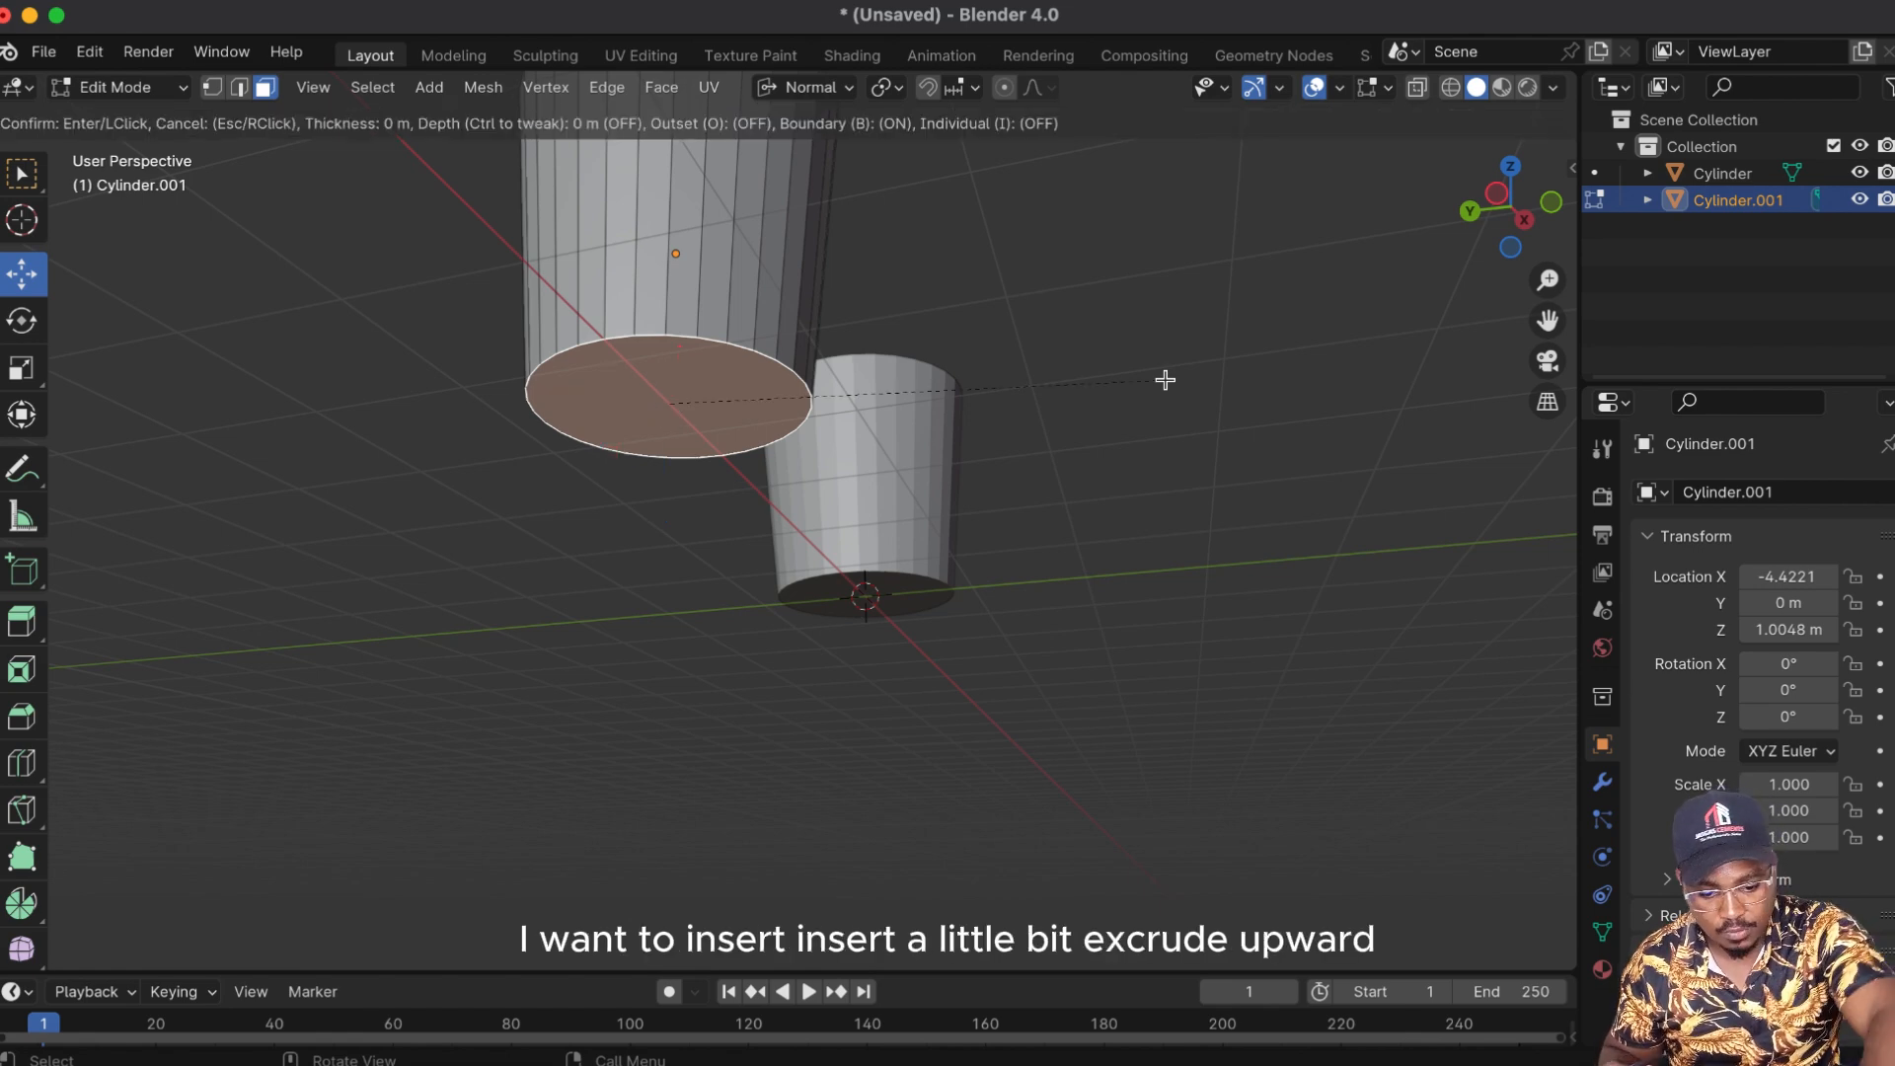
click(1149, 380)
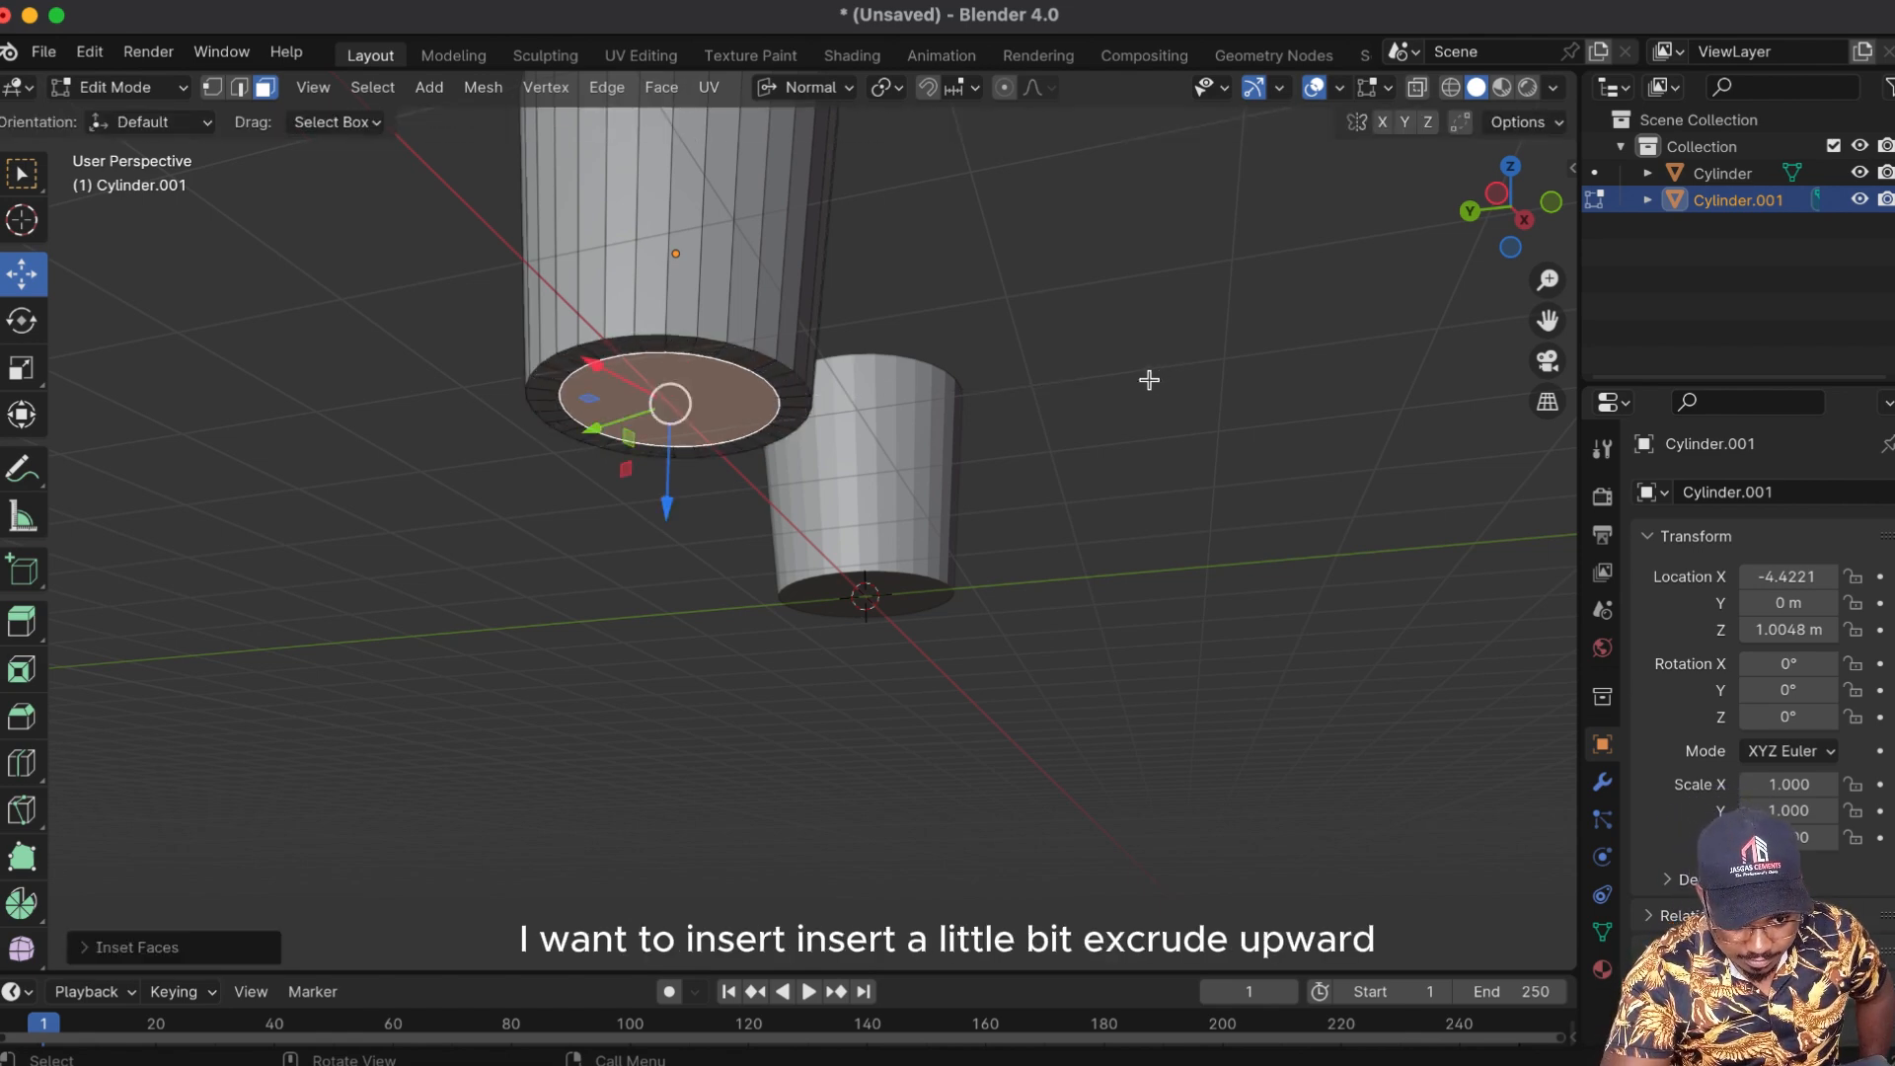
key(e)
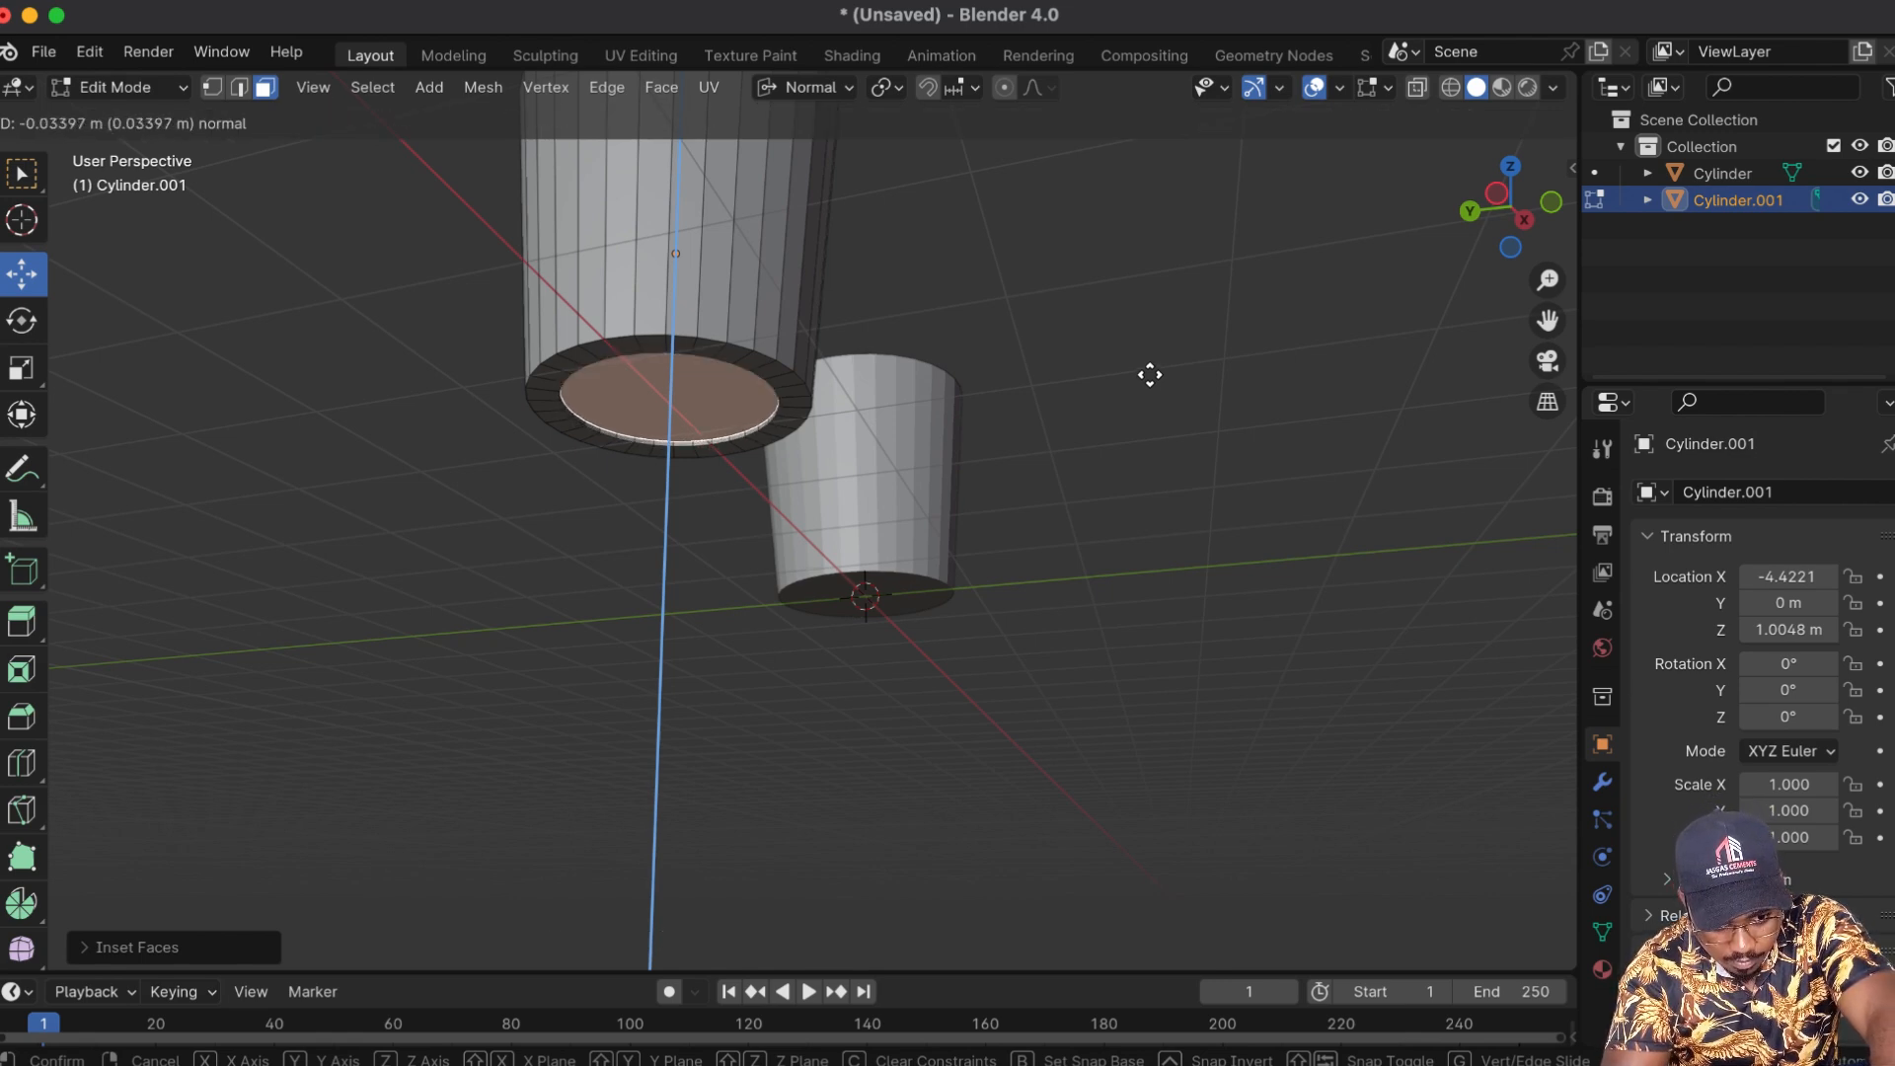
click(1151, 374)
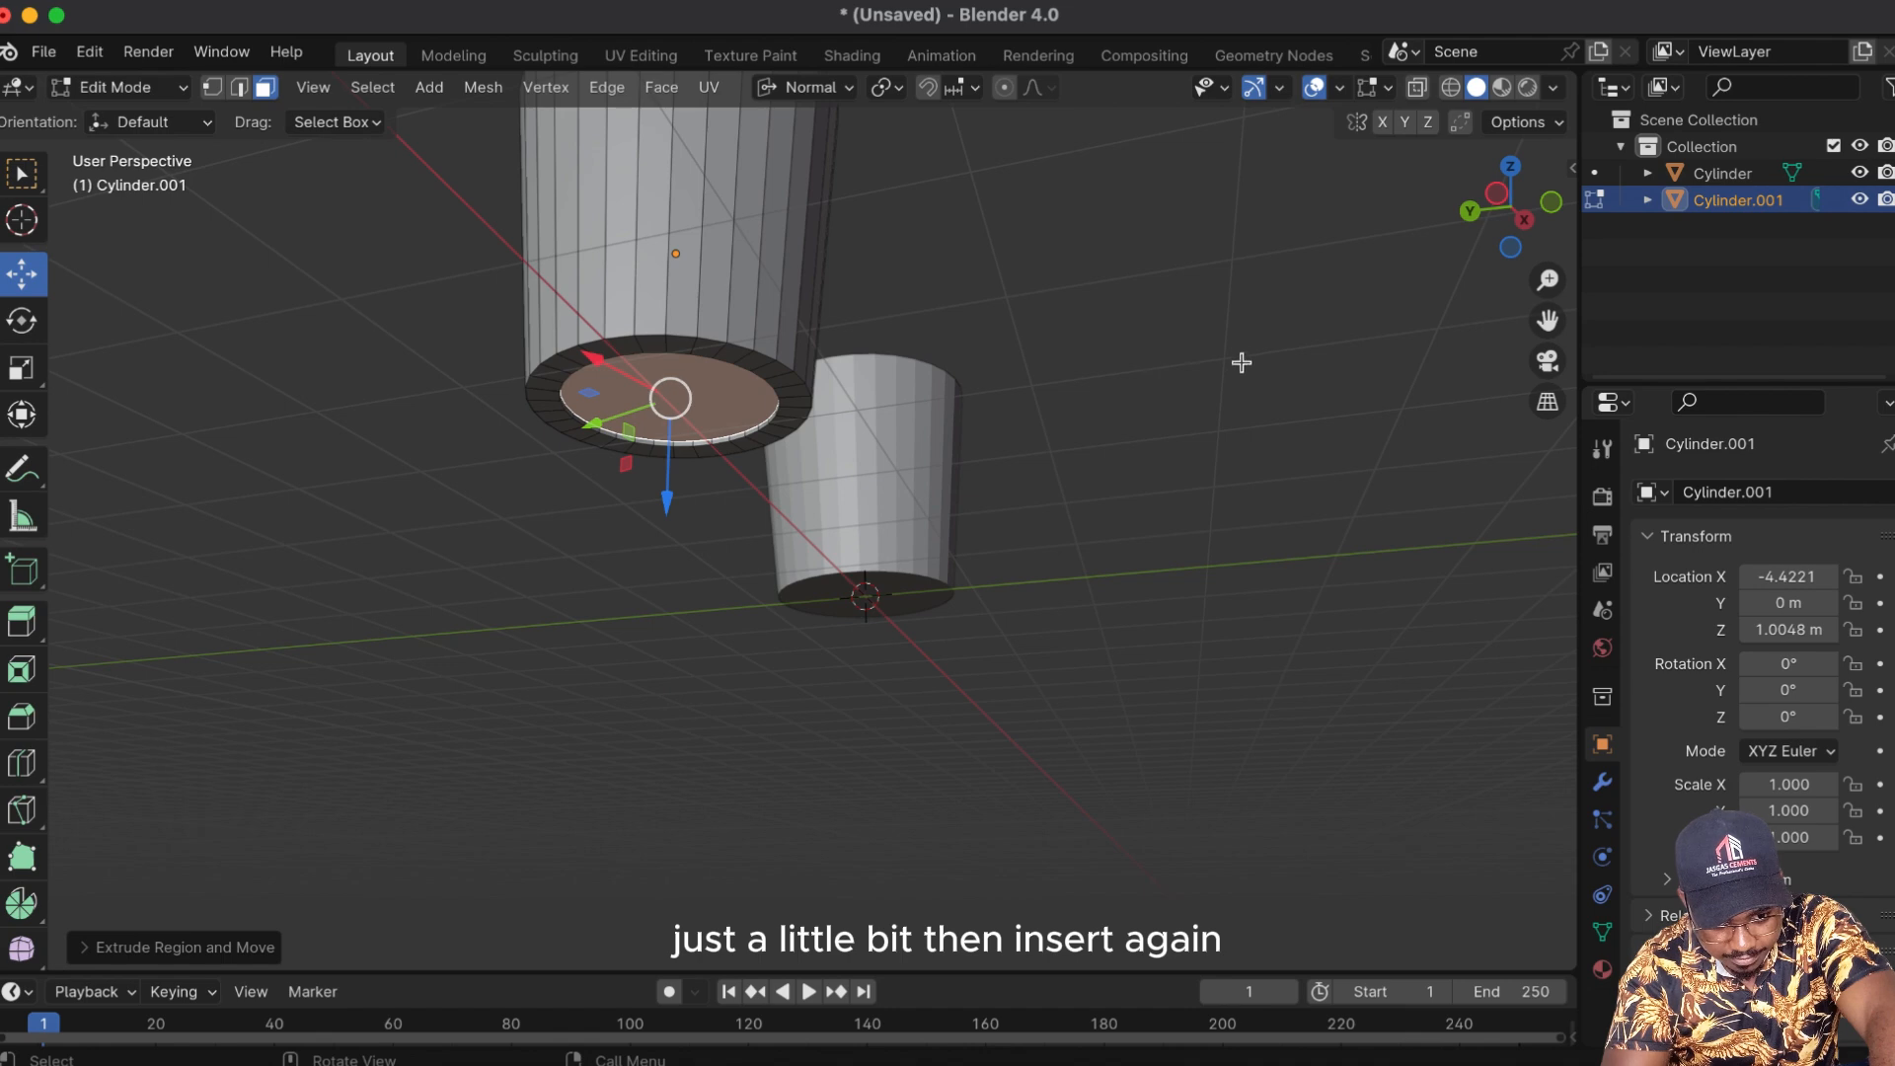
Step: Inset the recessed base face of the duplicate cup again and delete the inner face
key(i)
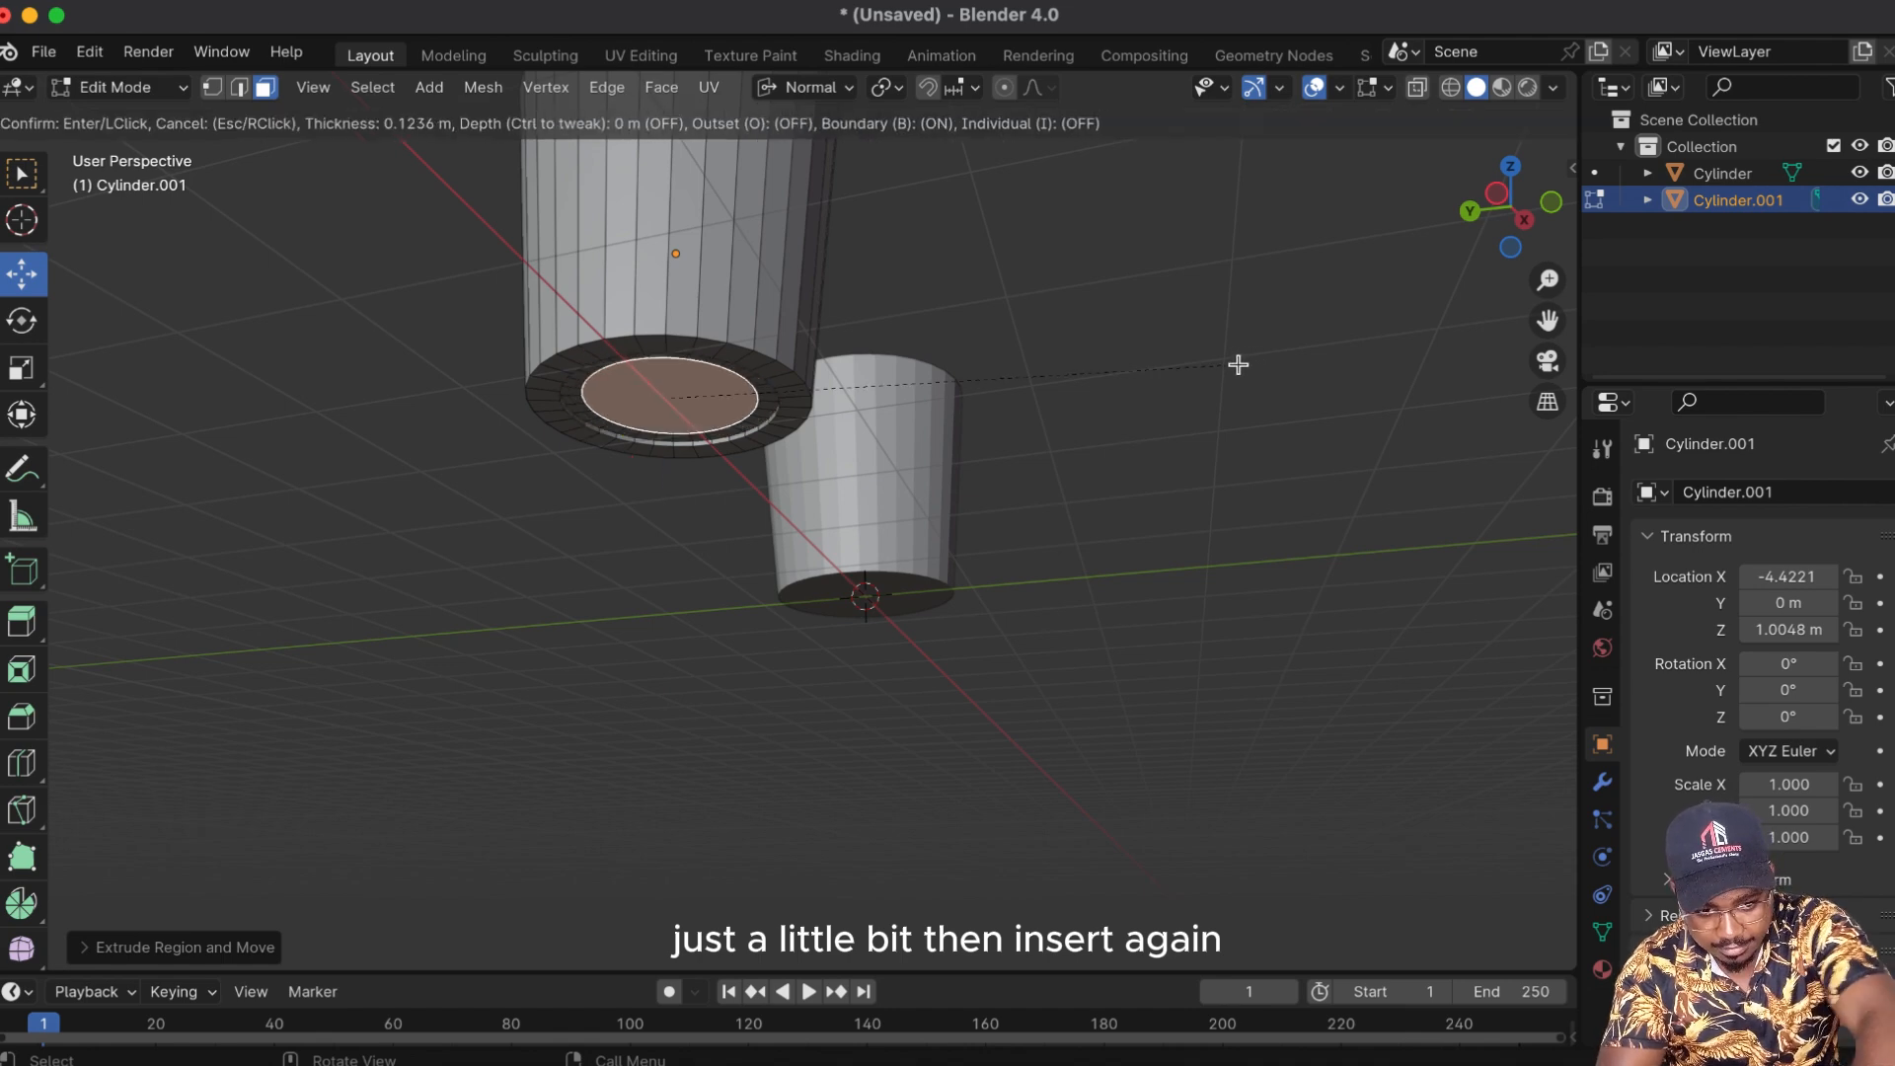
click(1232, 364)
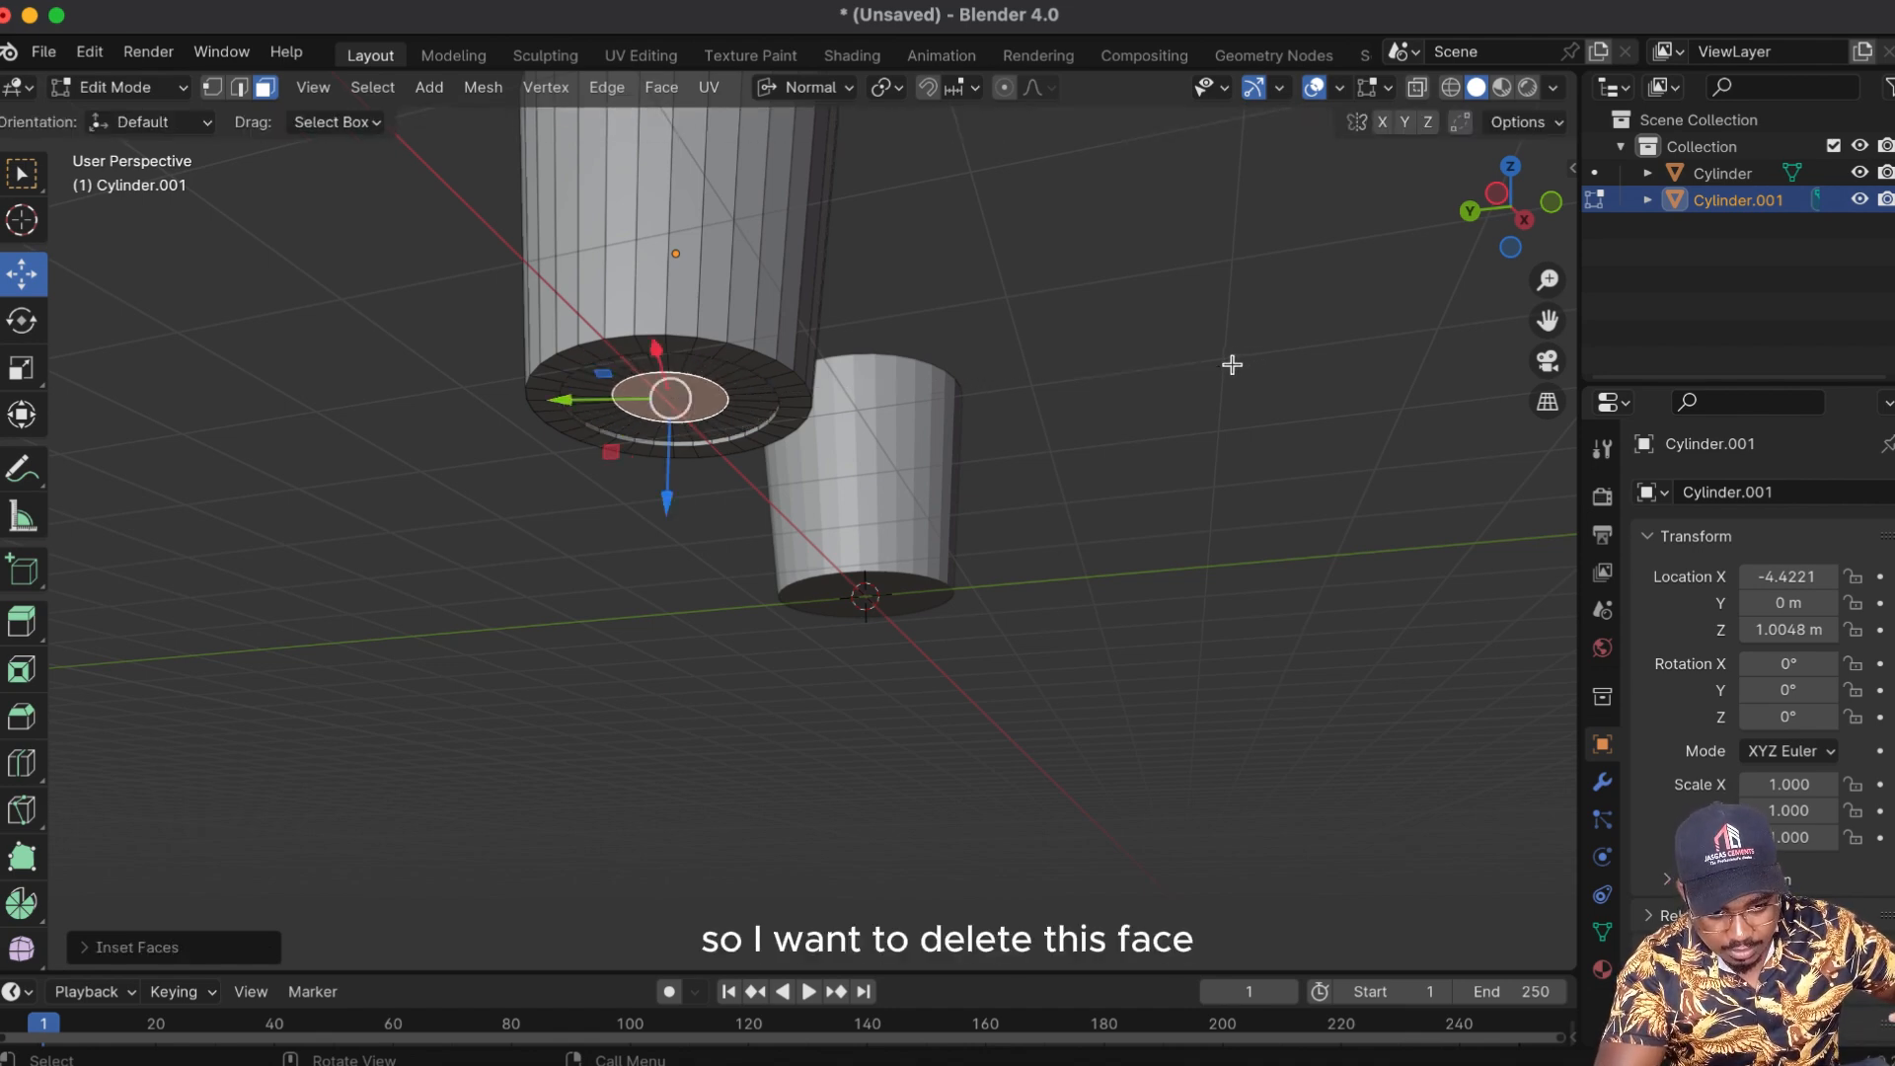
key(x)
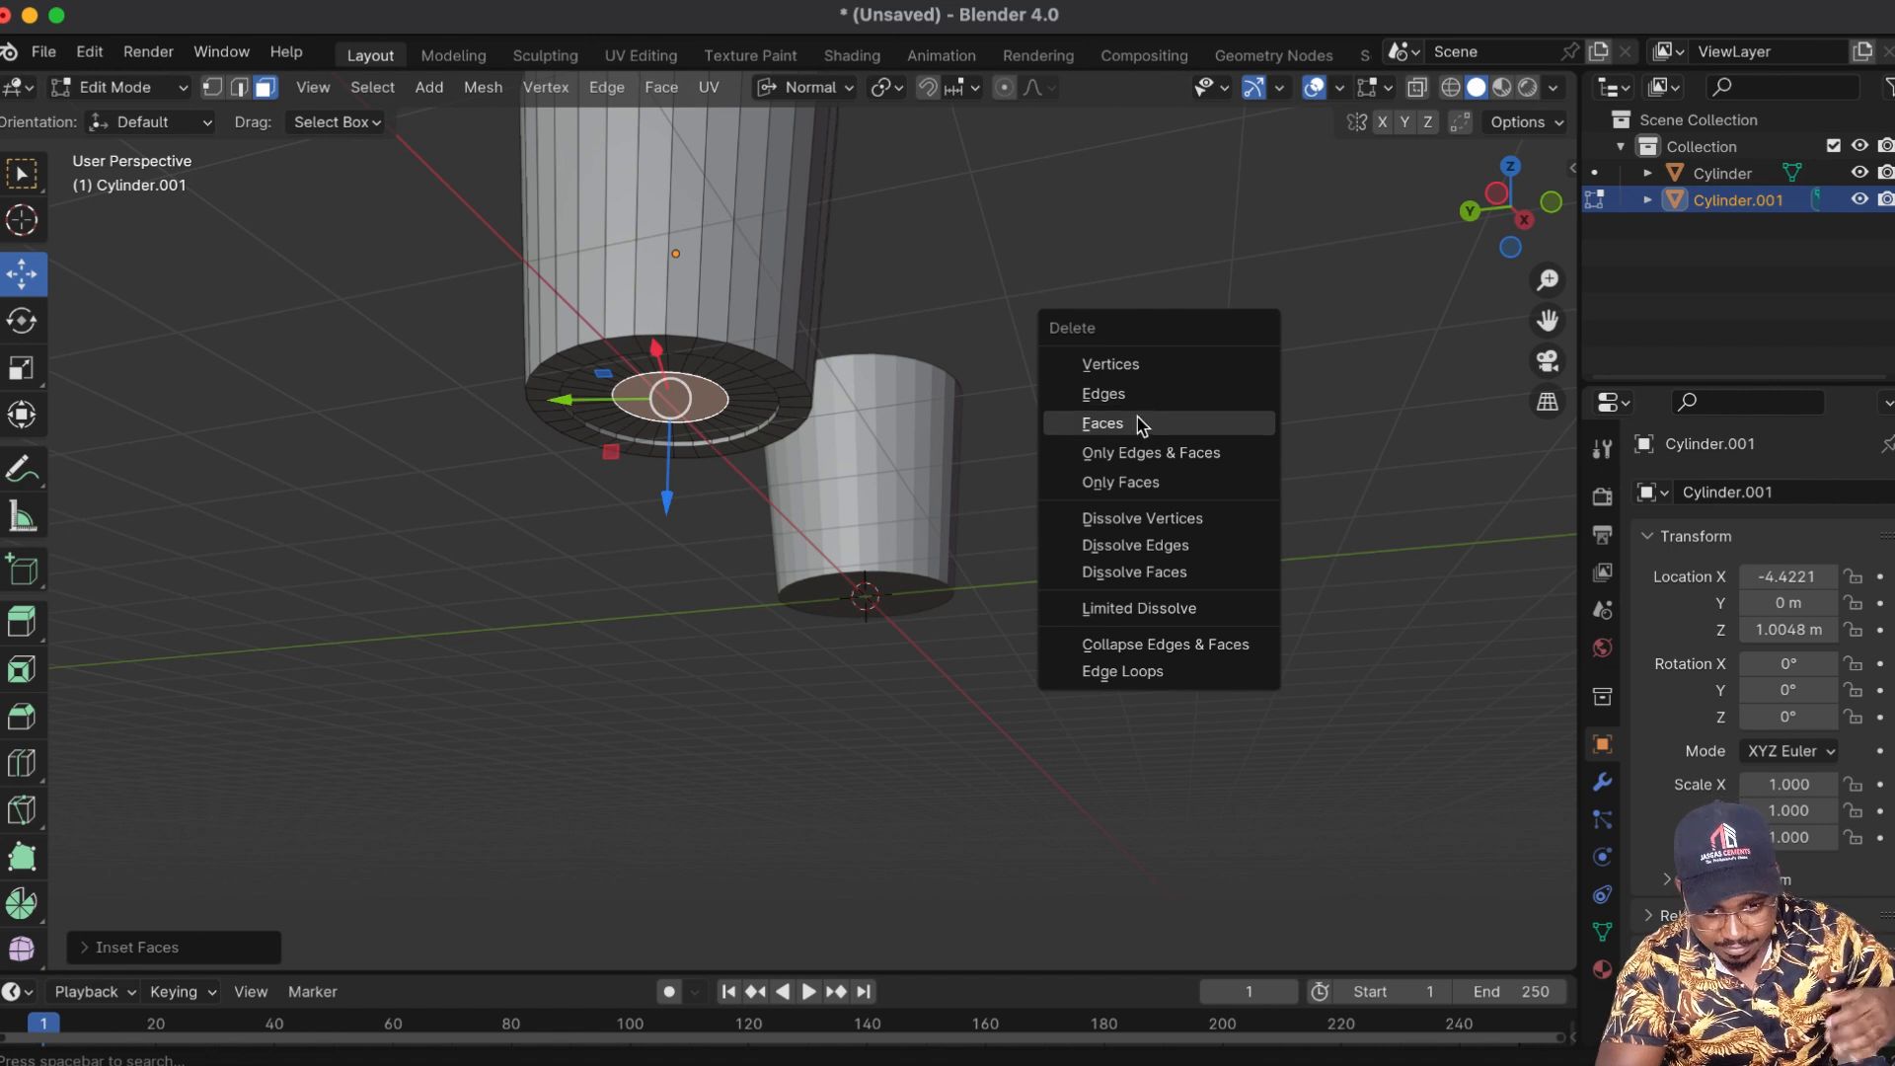
click(1106, 424)
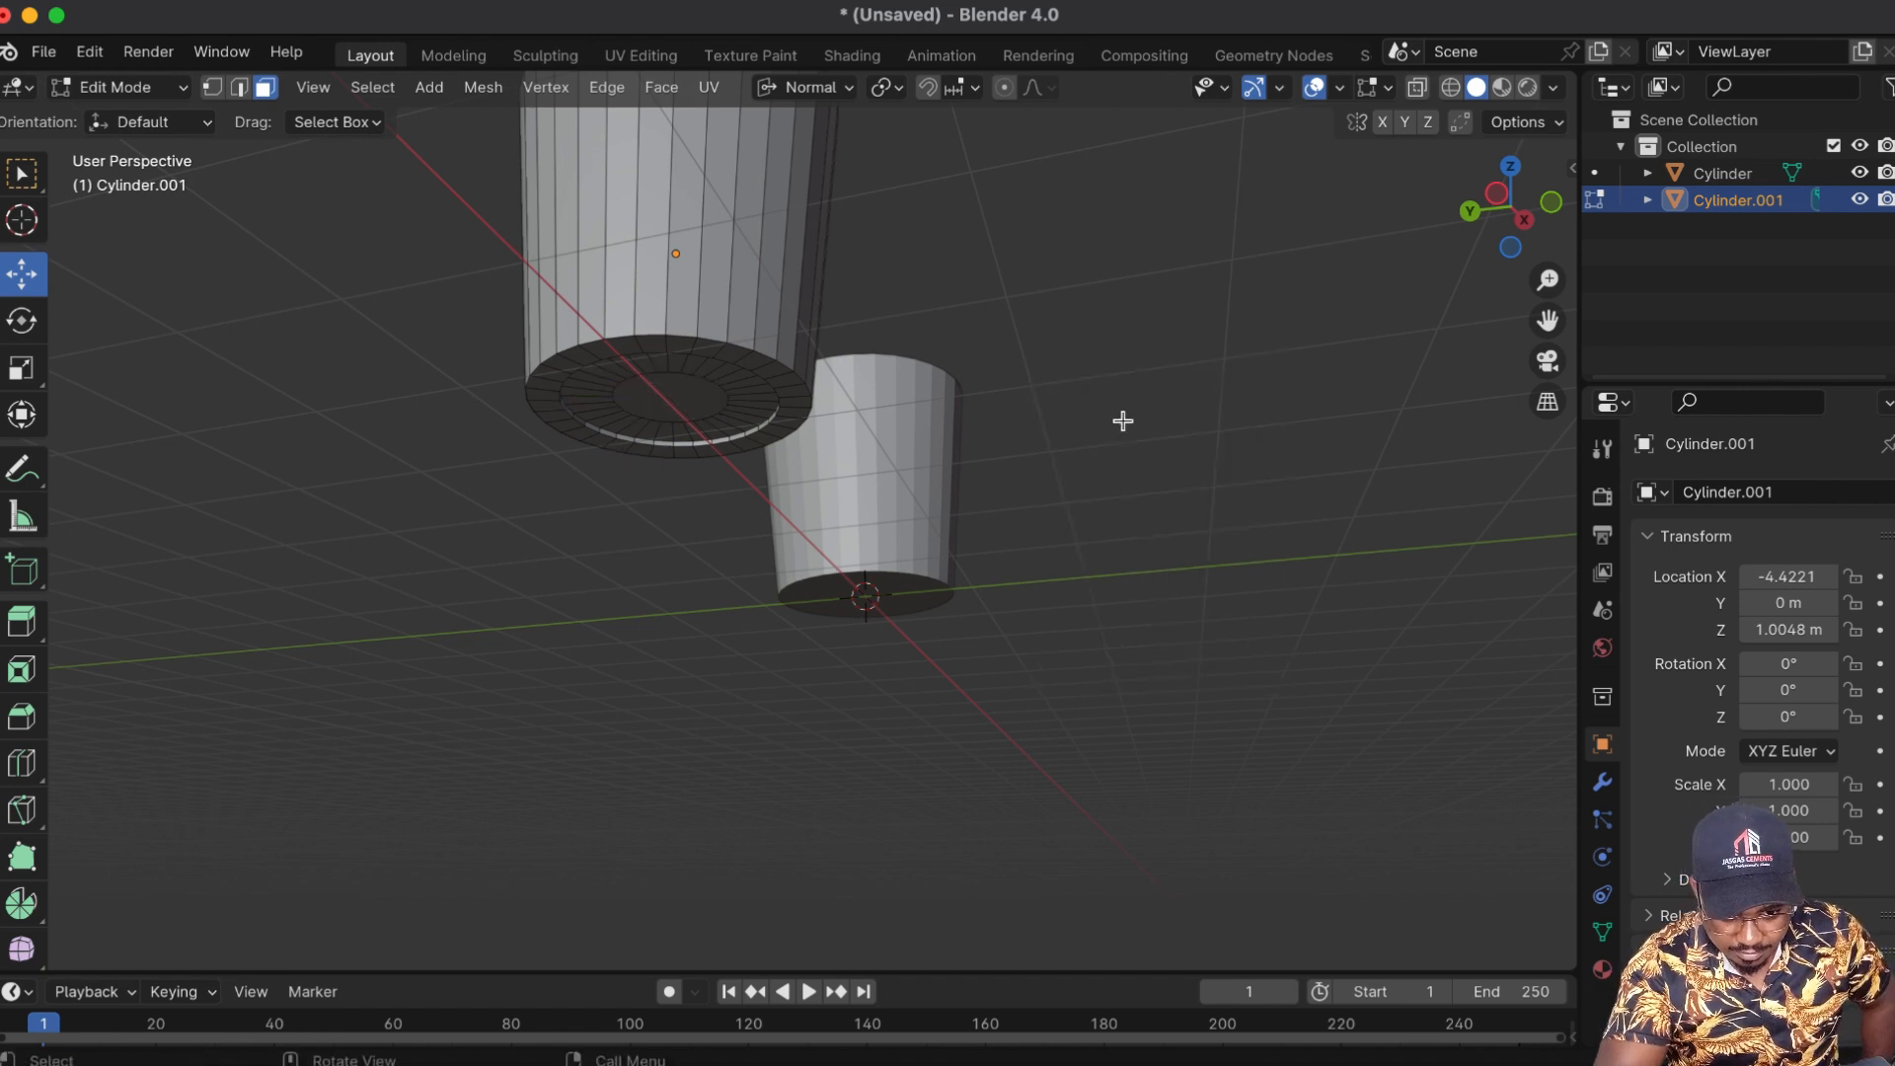
Step: Select the vertex loop around the hole in the duplicate cup's base and close it with Grid Fill
click(210, 89)
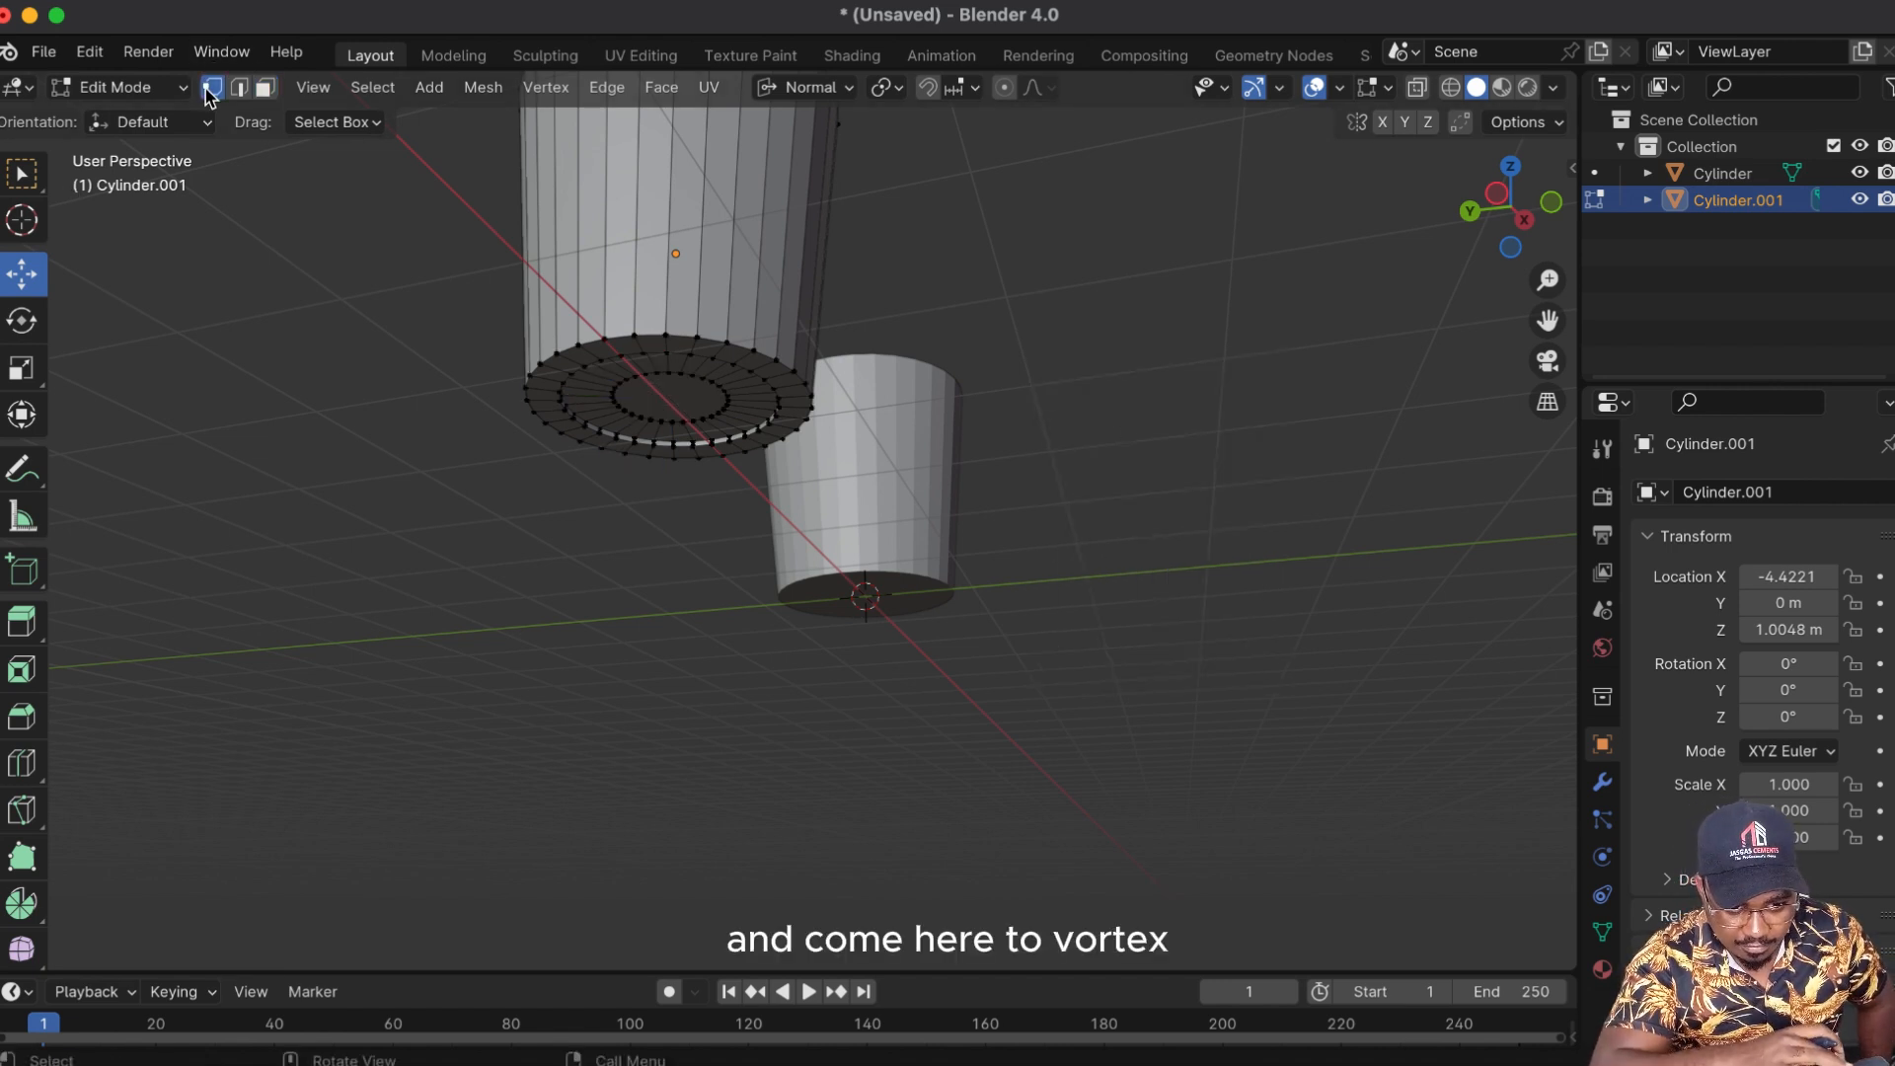
drag(1508, 209, 1511, 228)
drag(1548, 320, 1551, 381)
drag(1547, 280, 1547, 242)
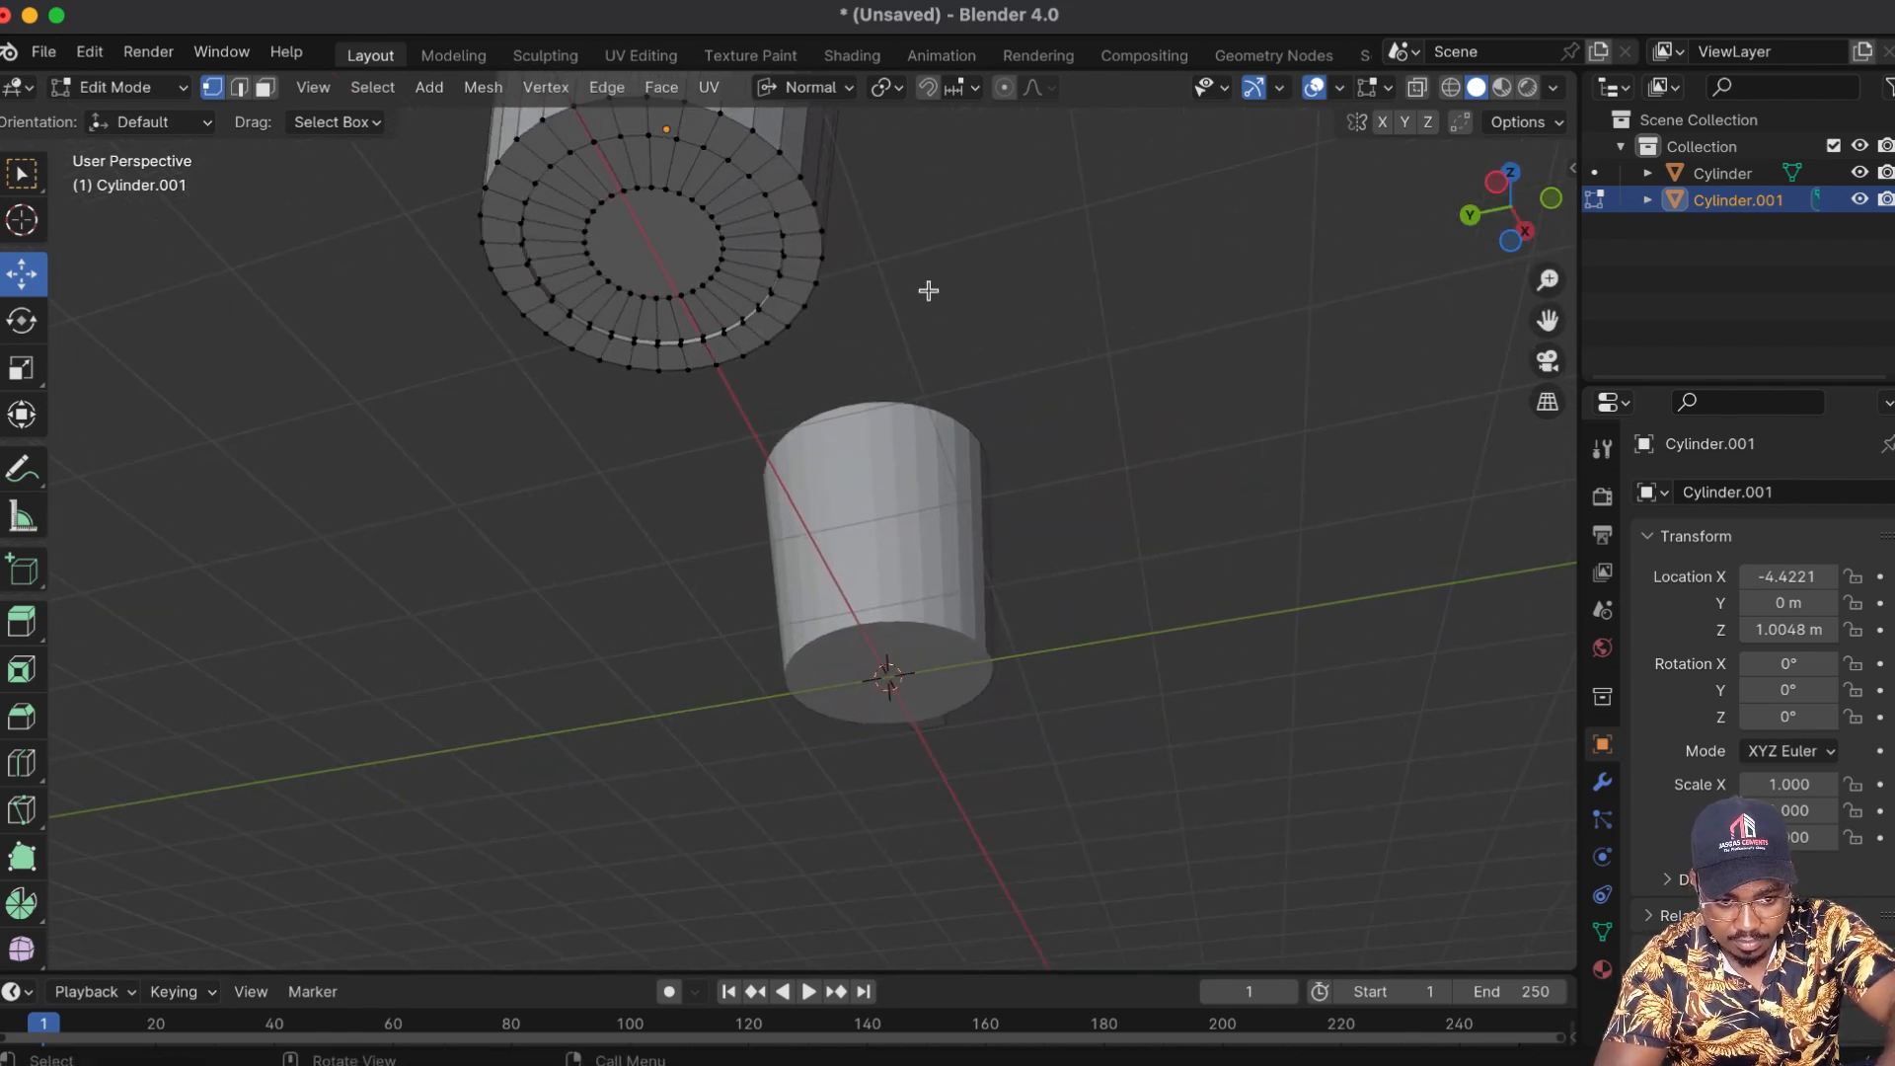
alt+click(694, 199)
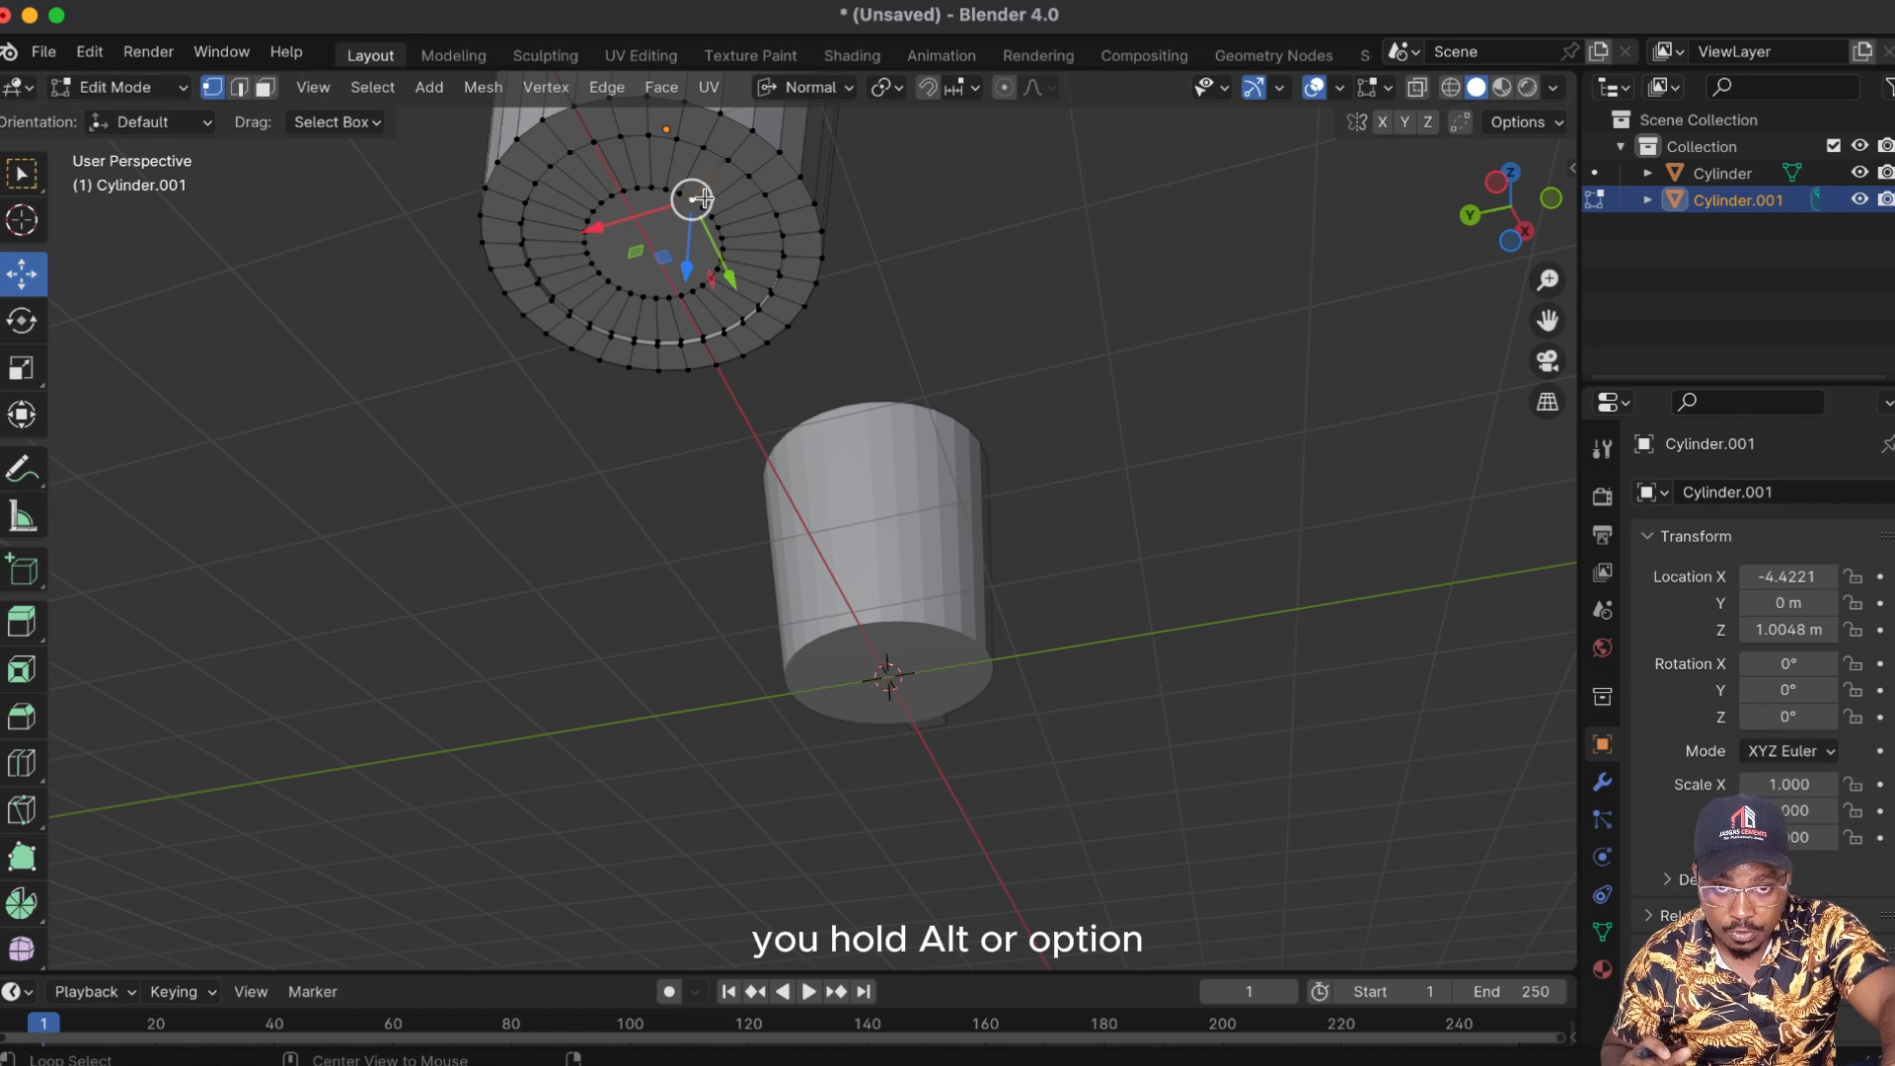
alt+click(663, 189)
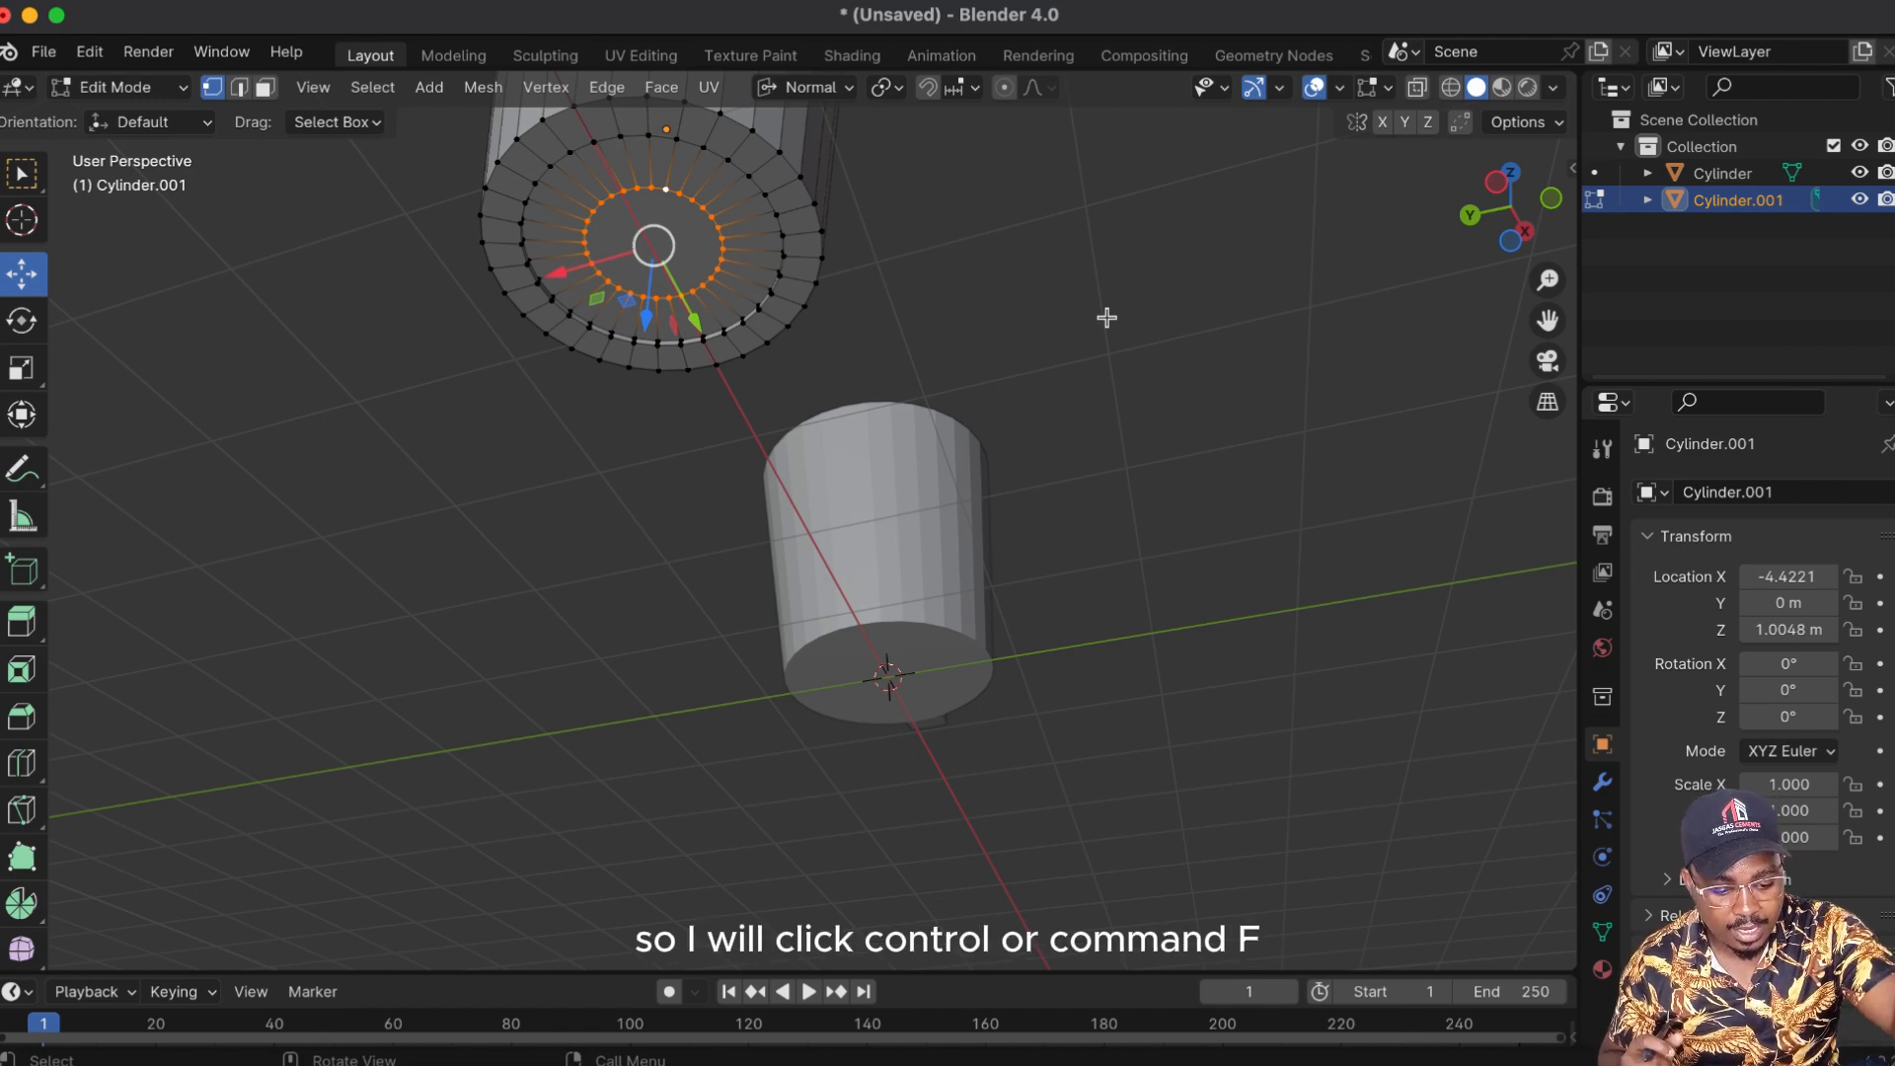
key(ctrl)
key(ctrl+f)
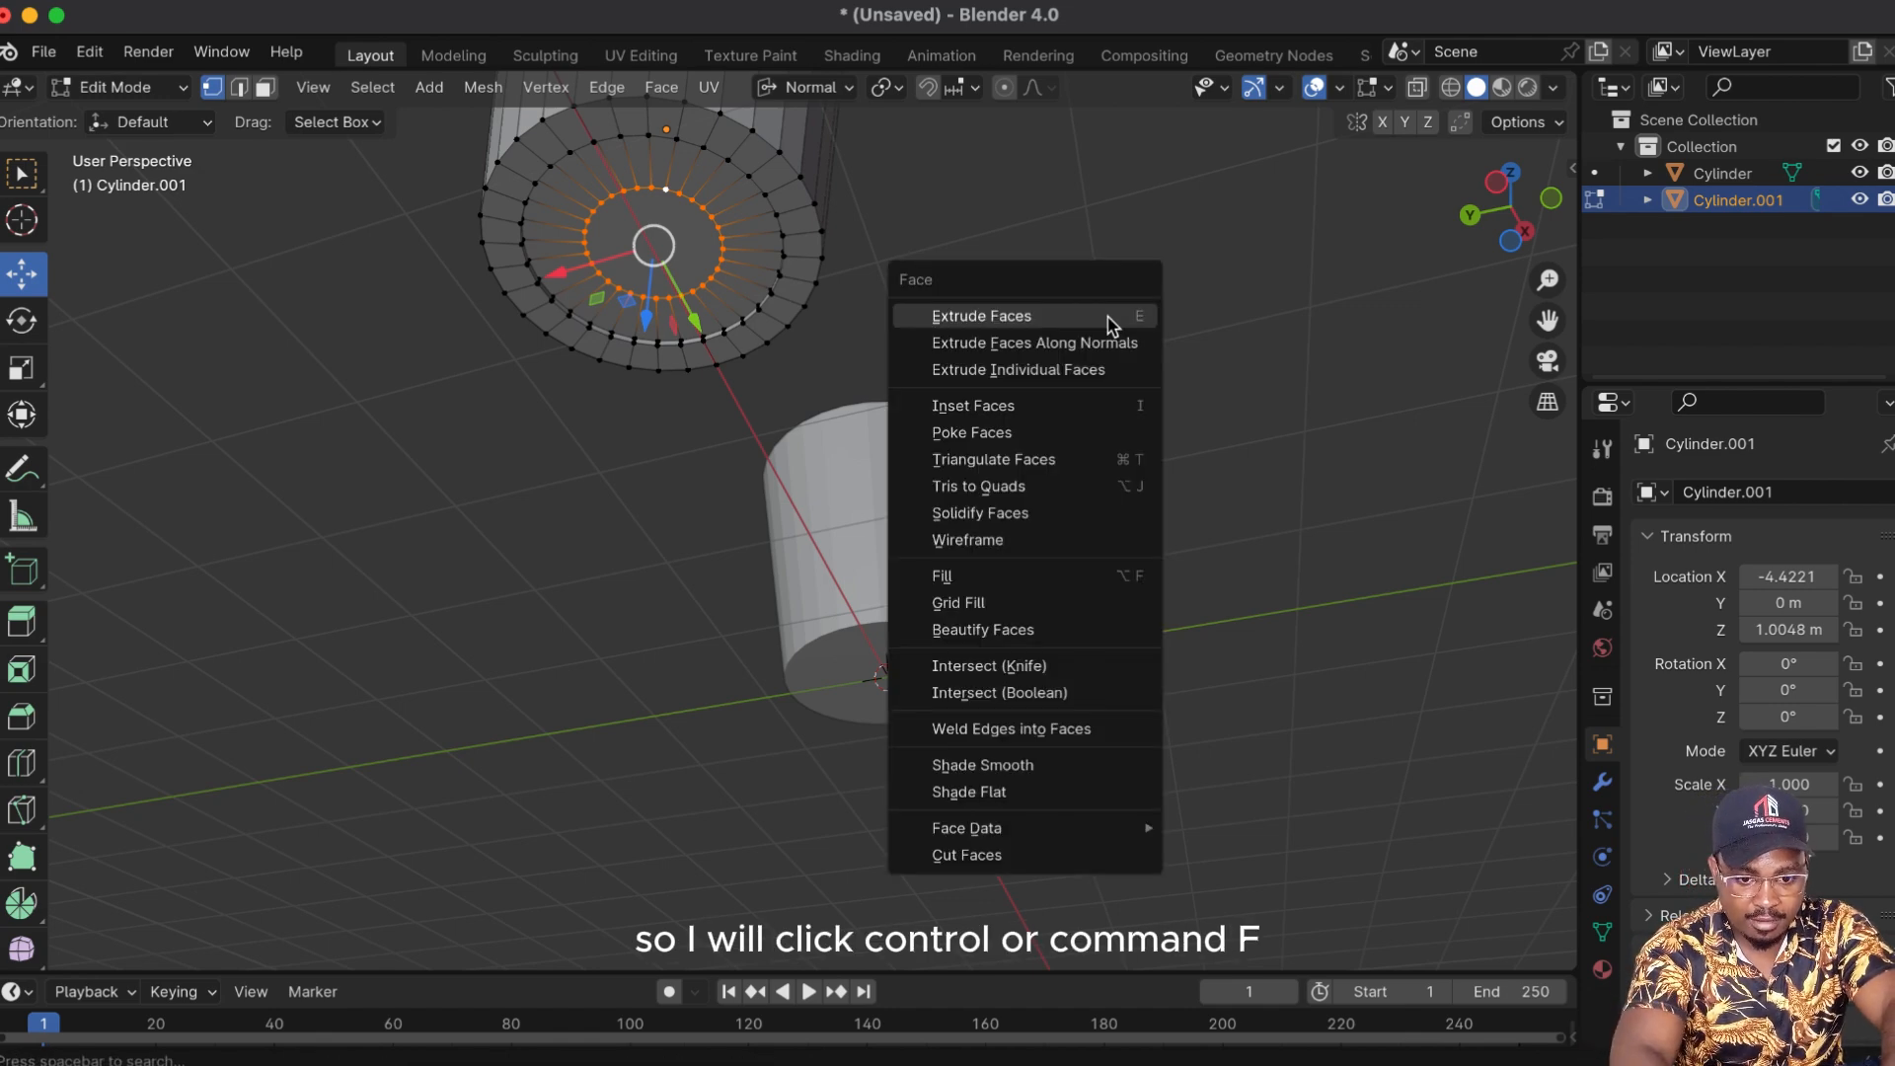
click(966, 604)
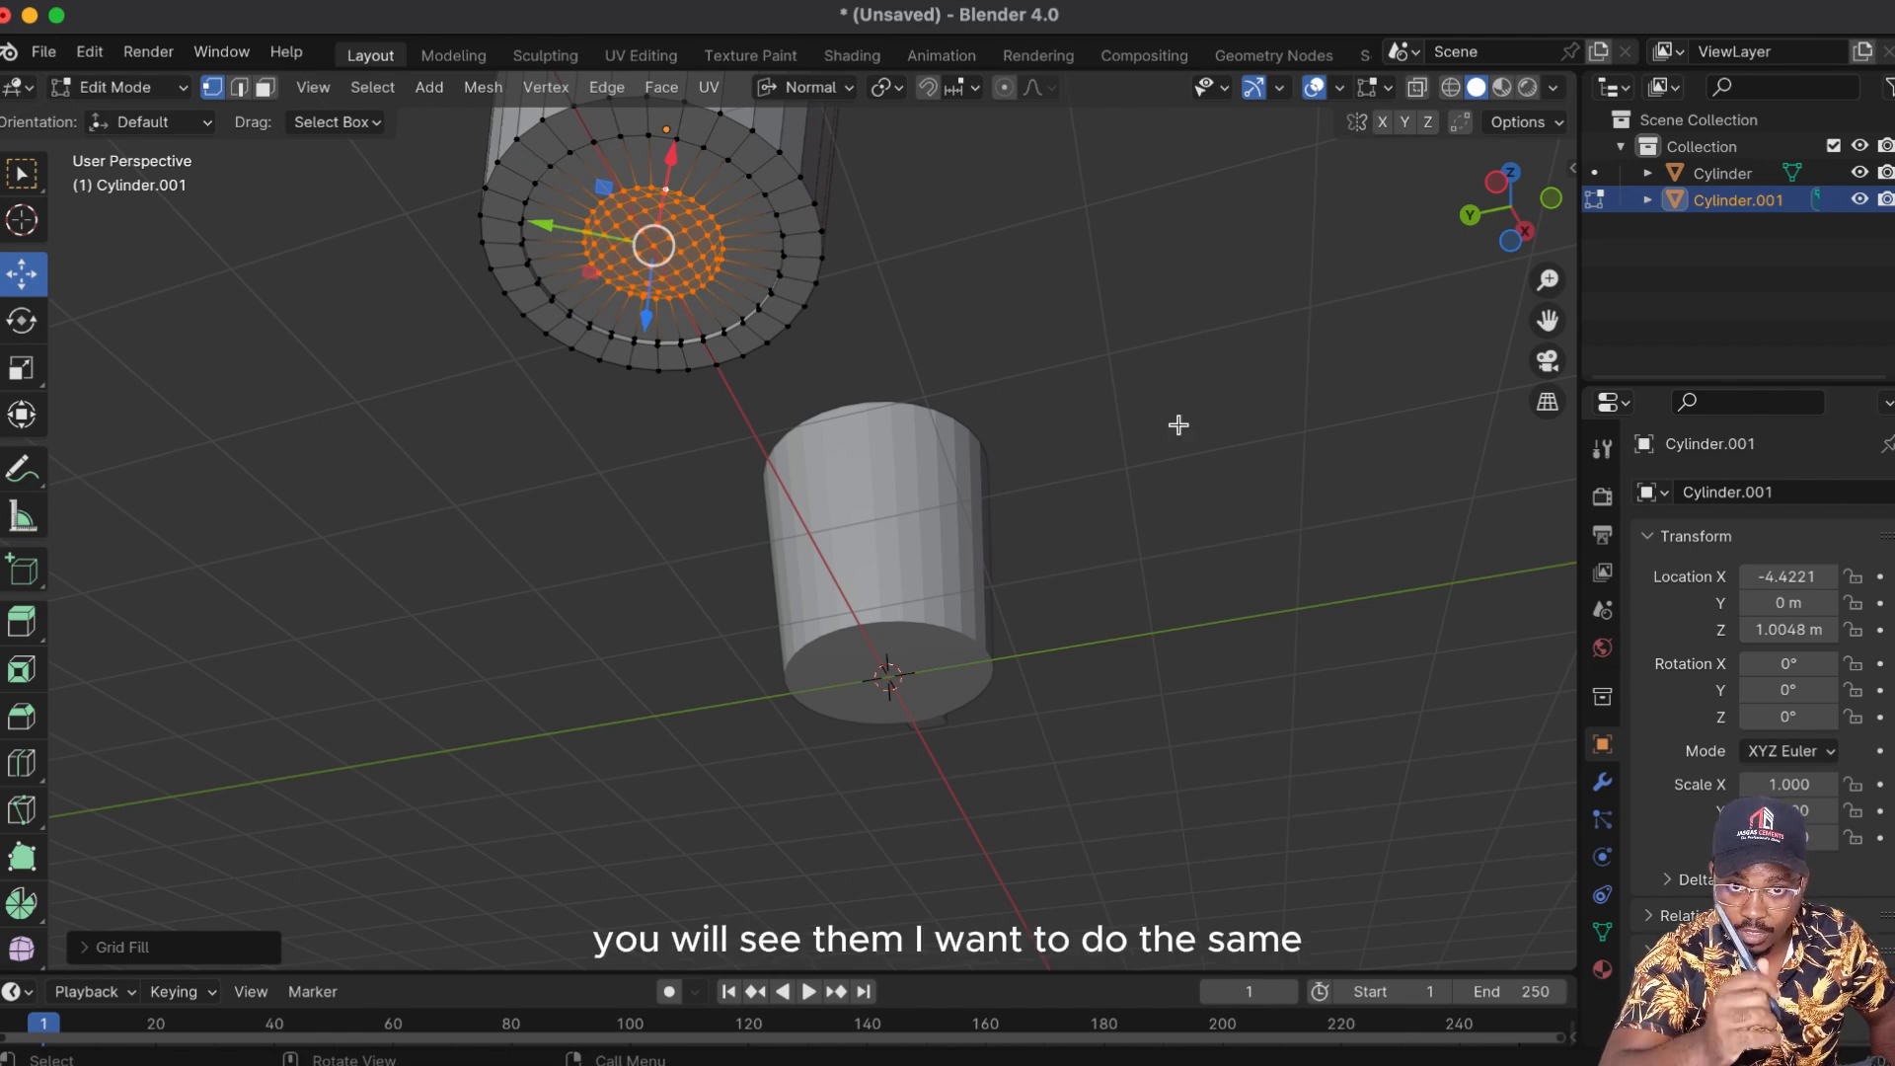
Step: Switch to face selection and select the inner floor face of the duplicate cup
drag(1503, 206, 1526, 188)
drag(1545, 322, 1565, 98)
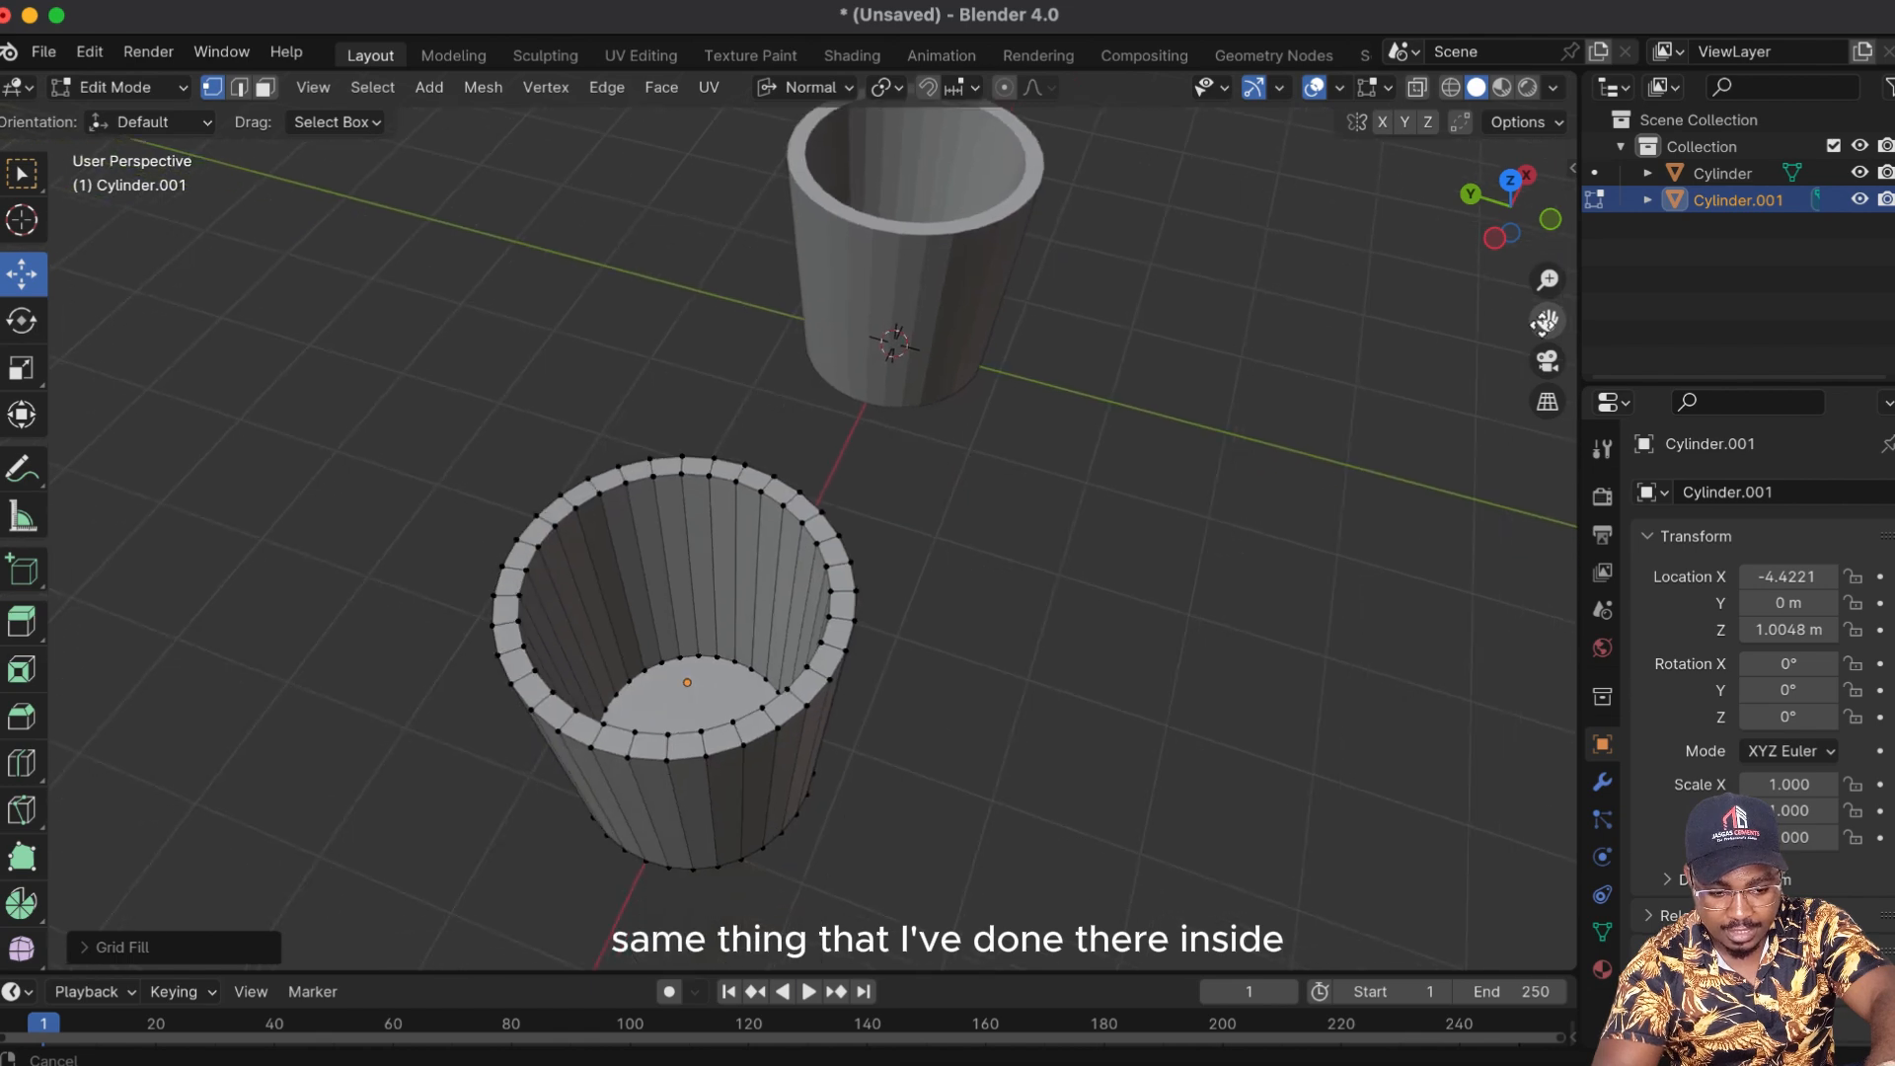
drag(1514, 233, 1510, 226)
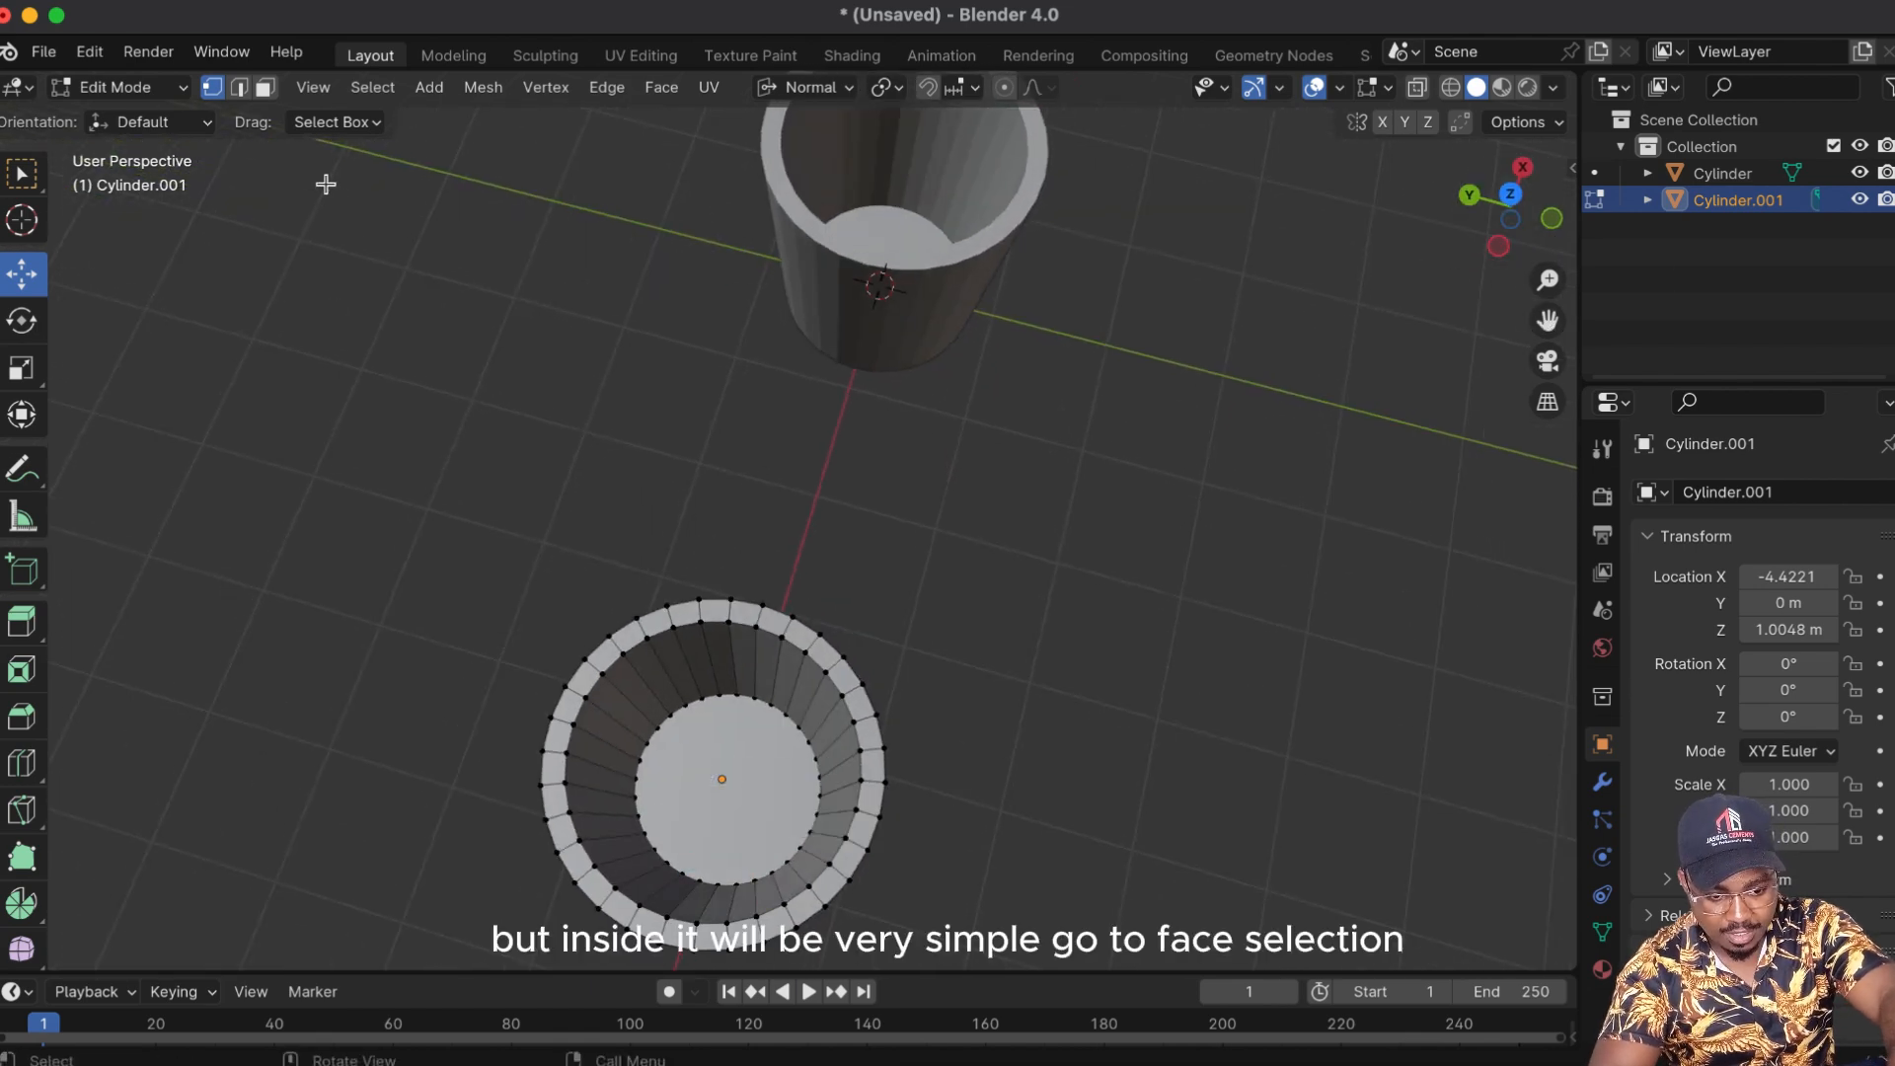
click(265, 89)
click(740, 786)
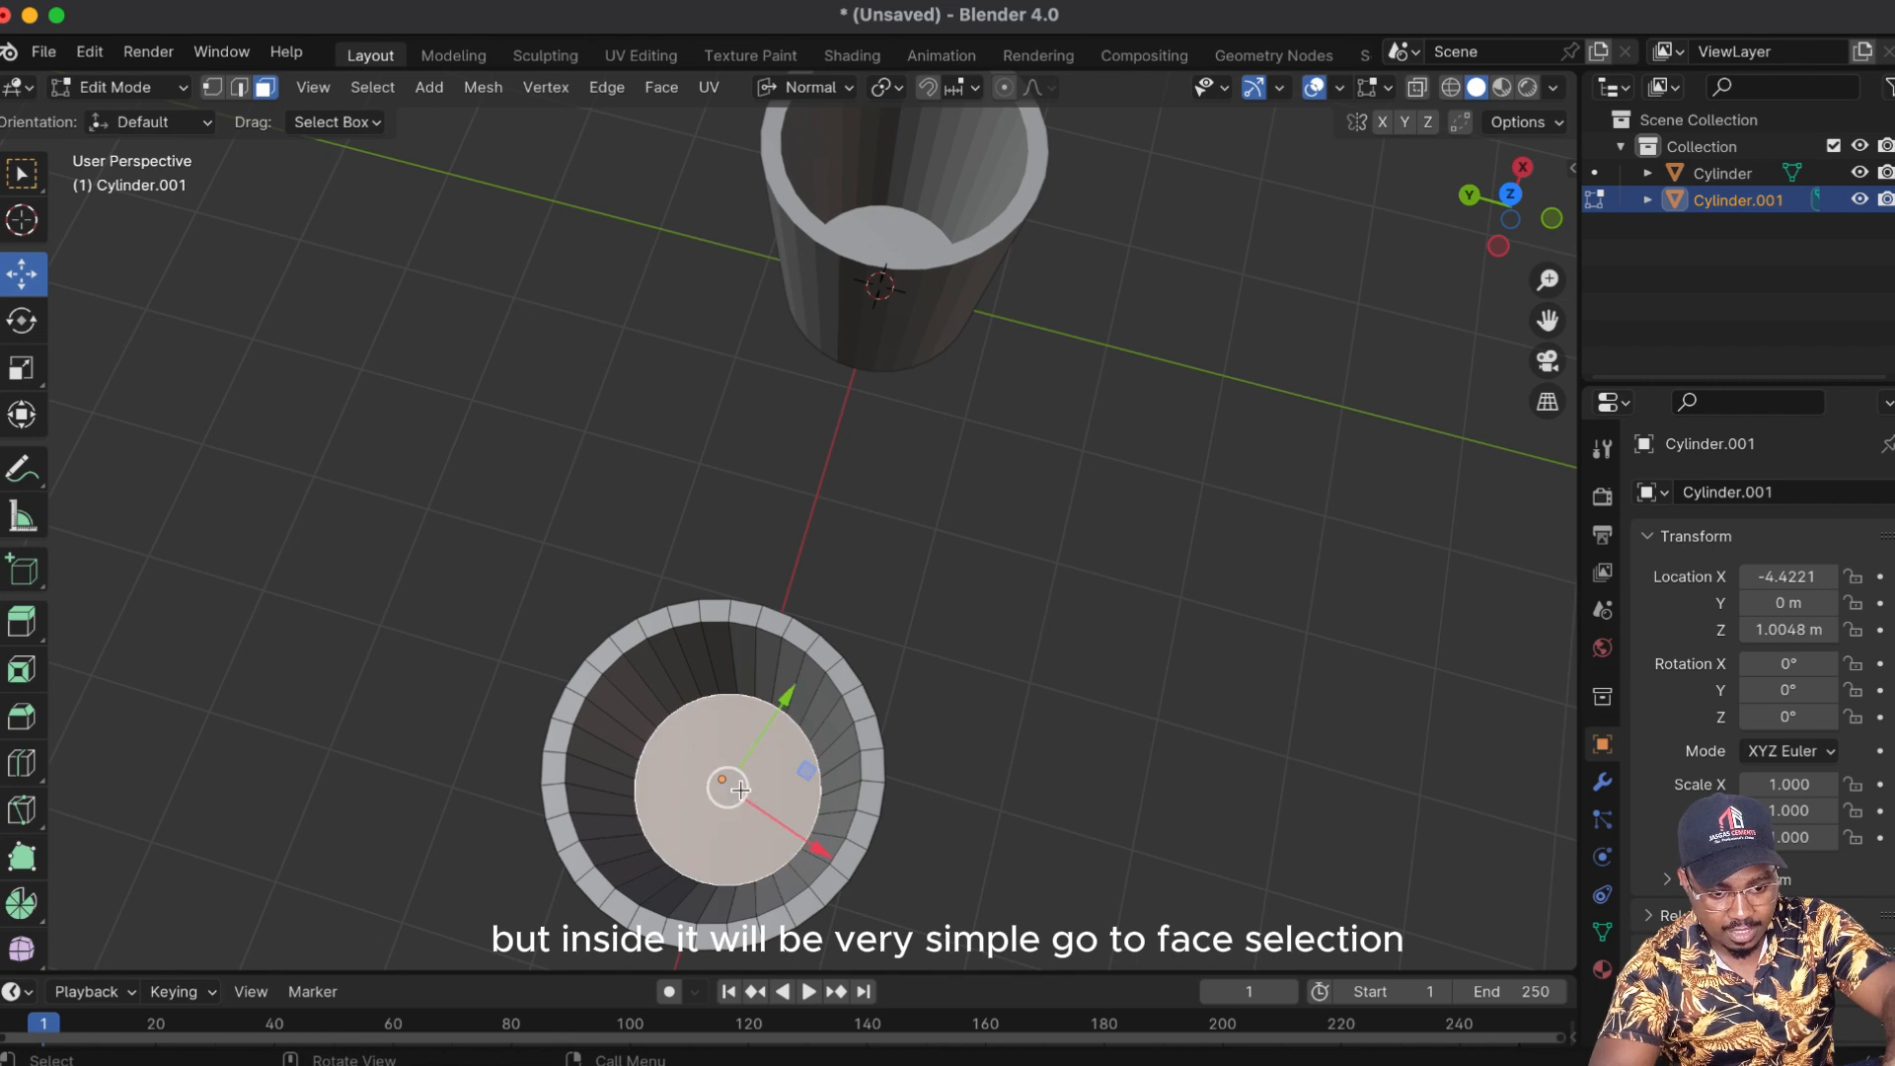
key(e)
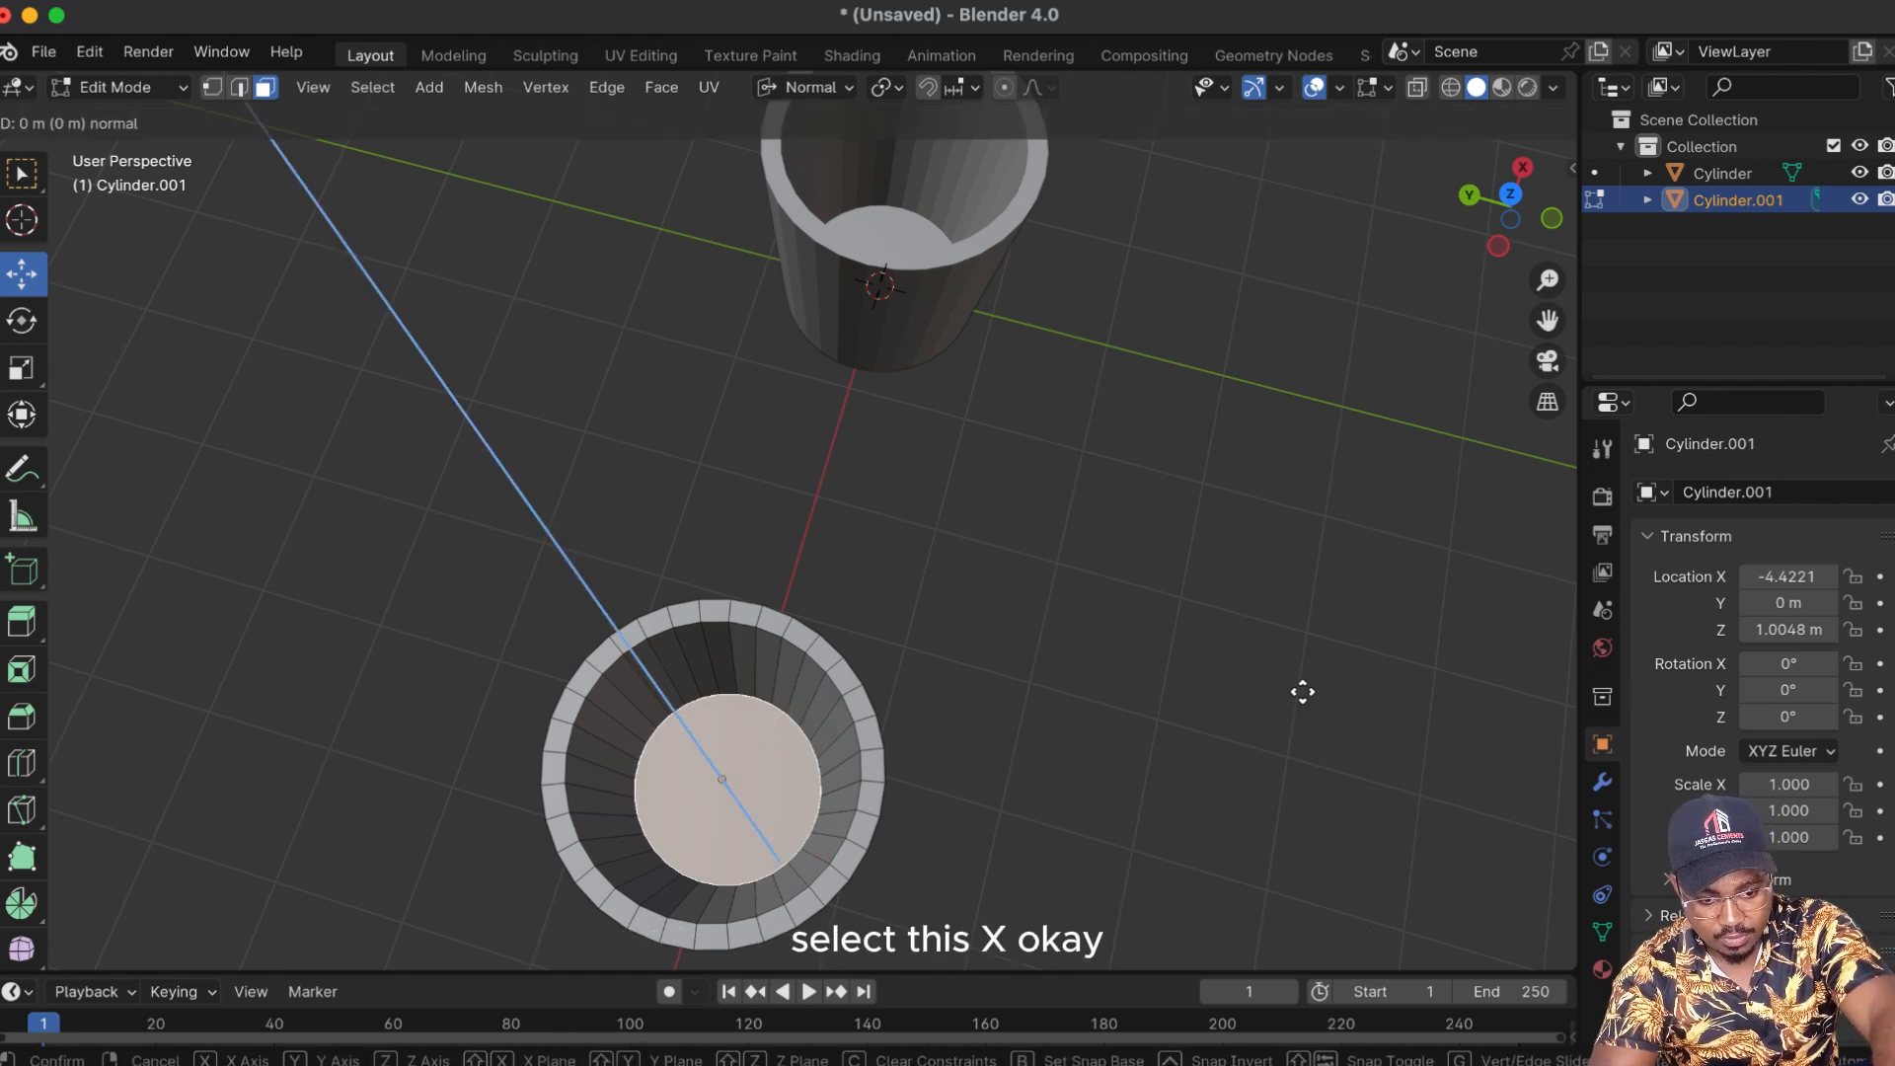
right_click(1200, 671)
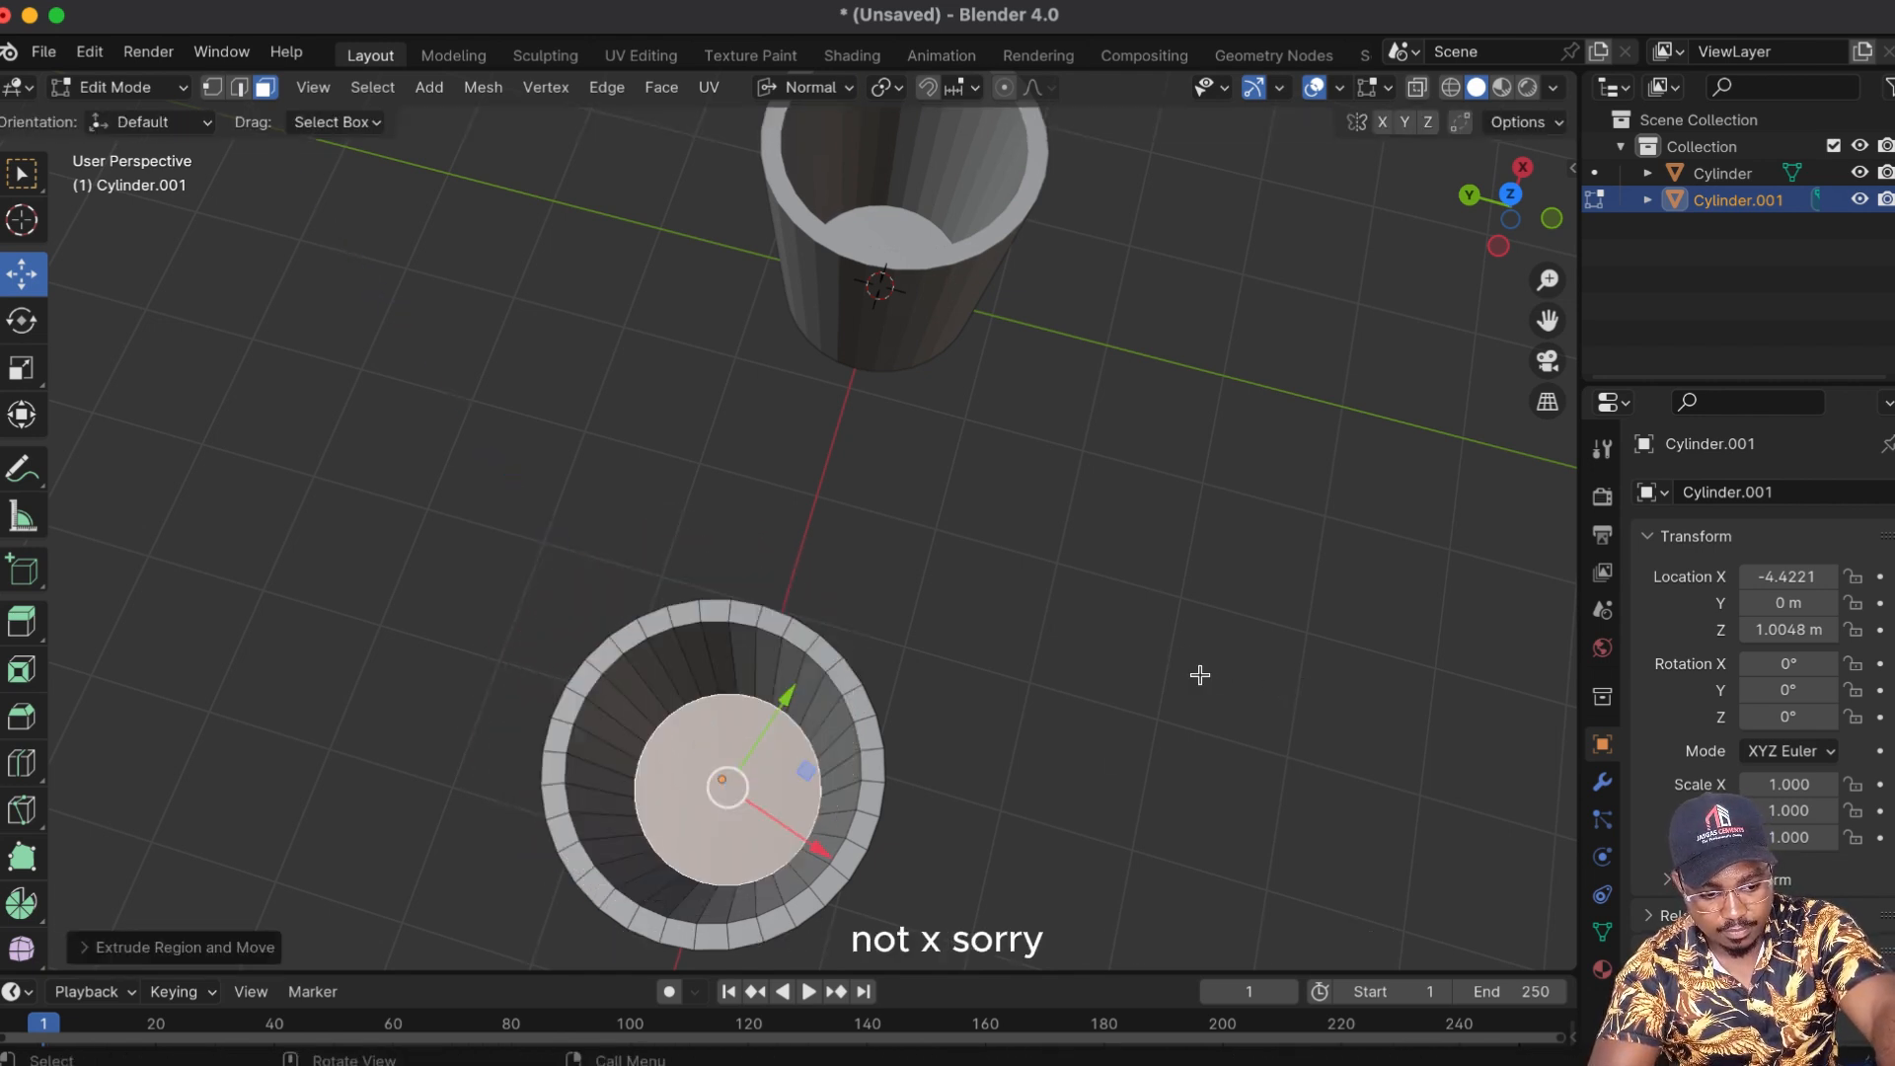
key(ctrl+z)
key(ctrl+z)
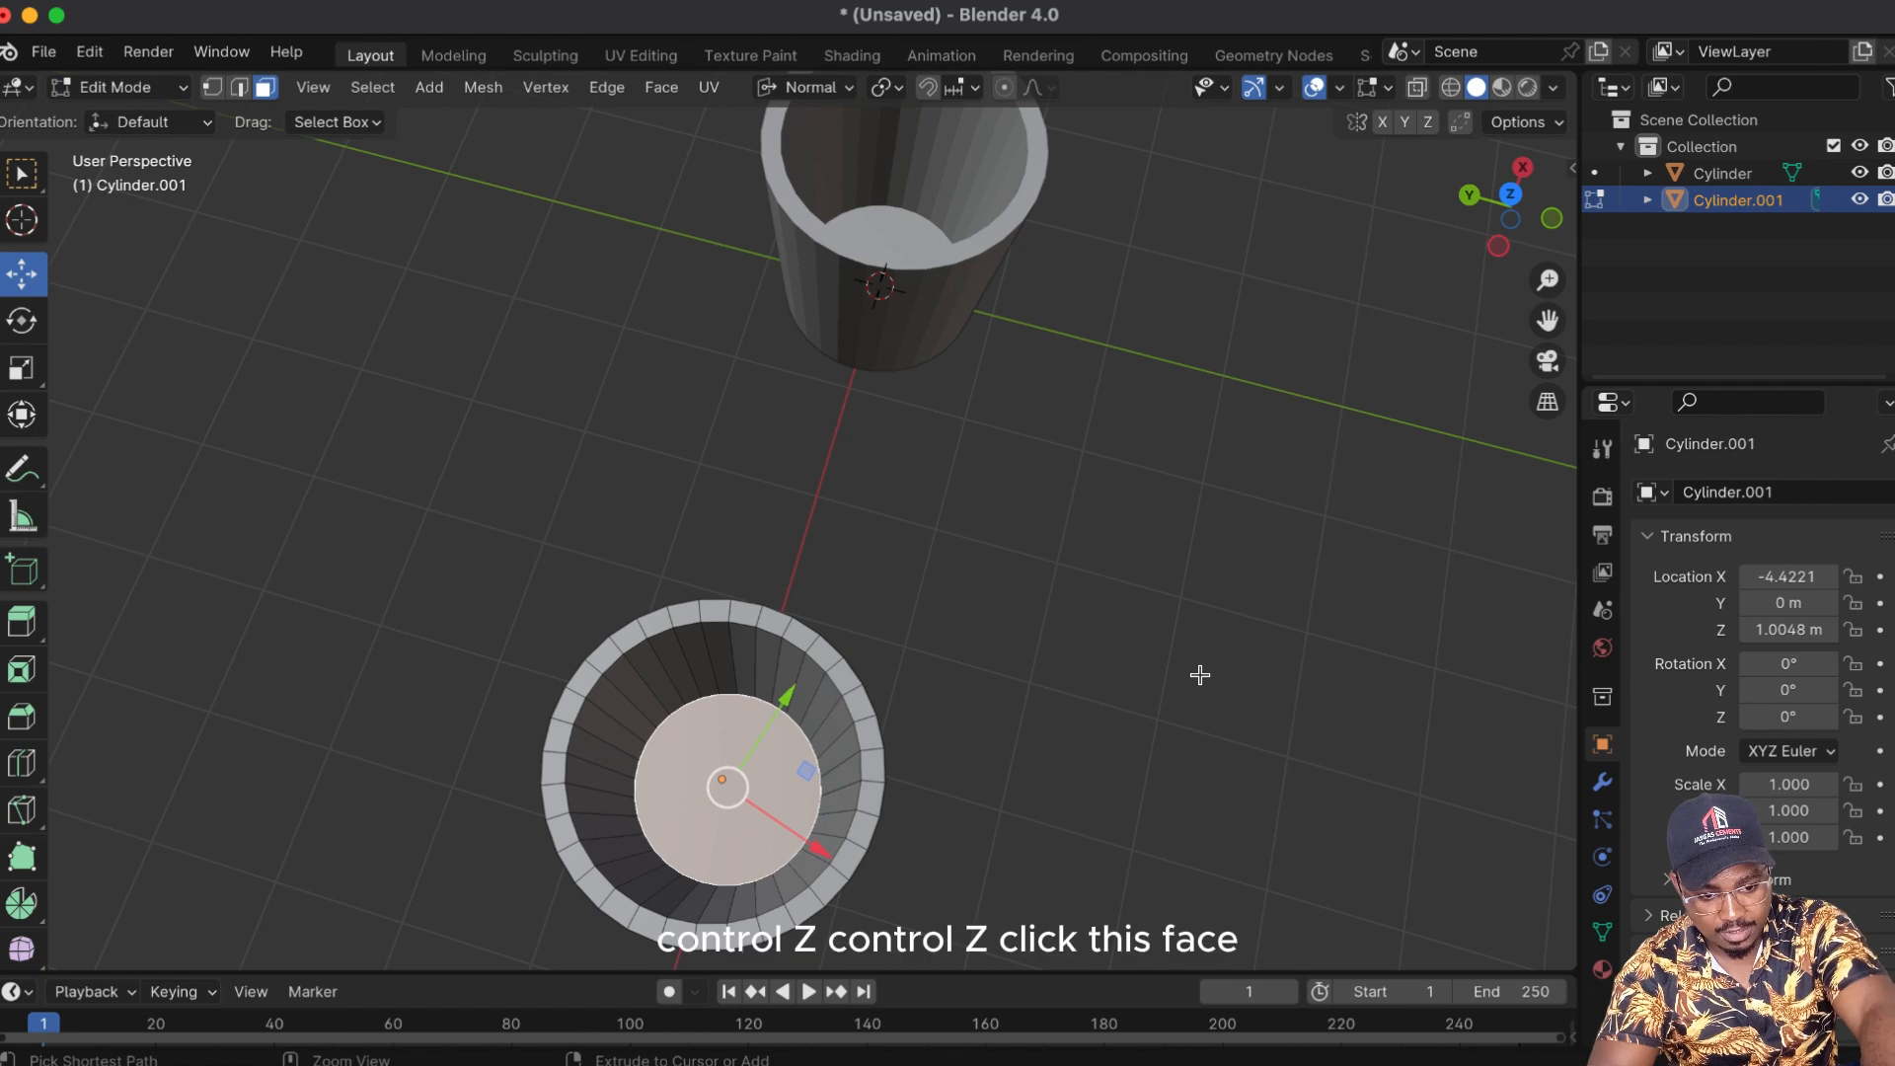
Step: Inset the duplicate cup's inner floor face slightly and delete the inner face
click(731, 814)
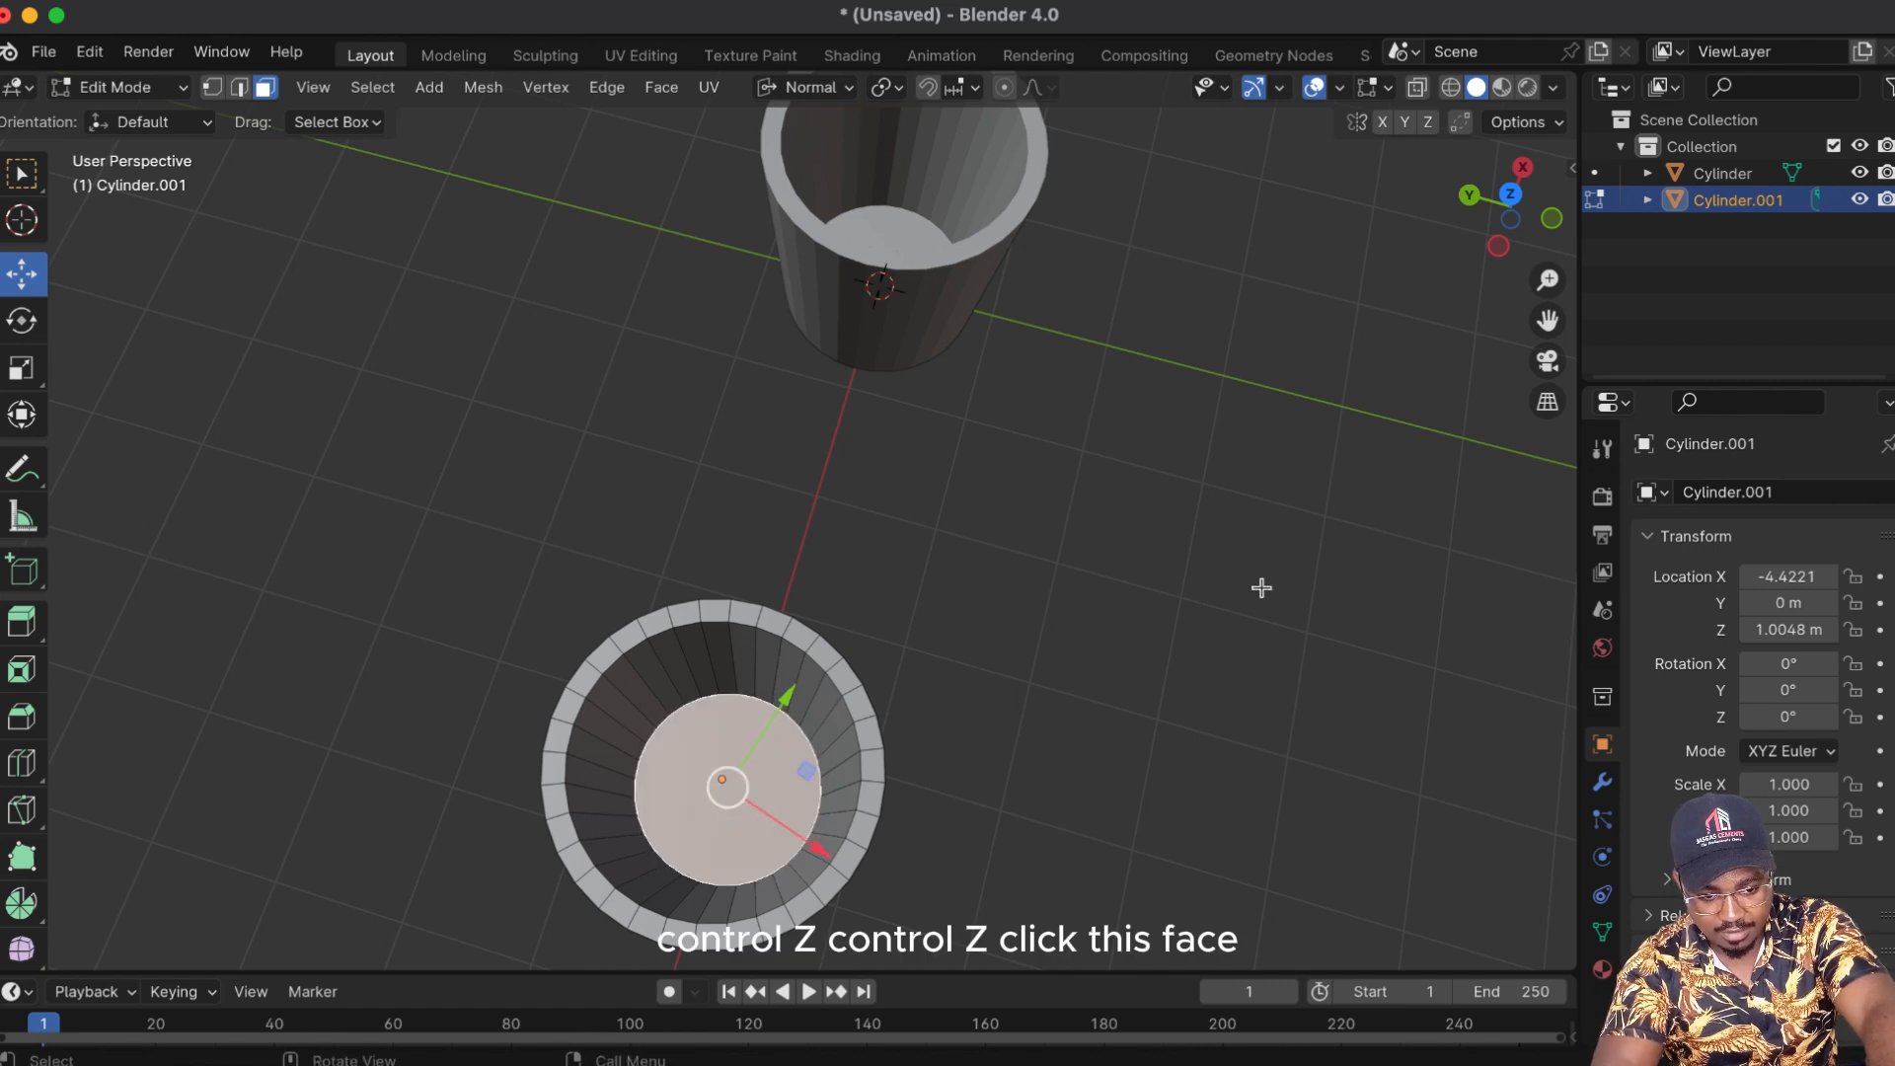
key(i)
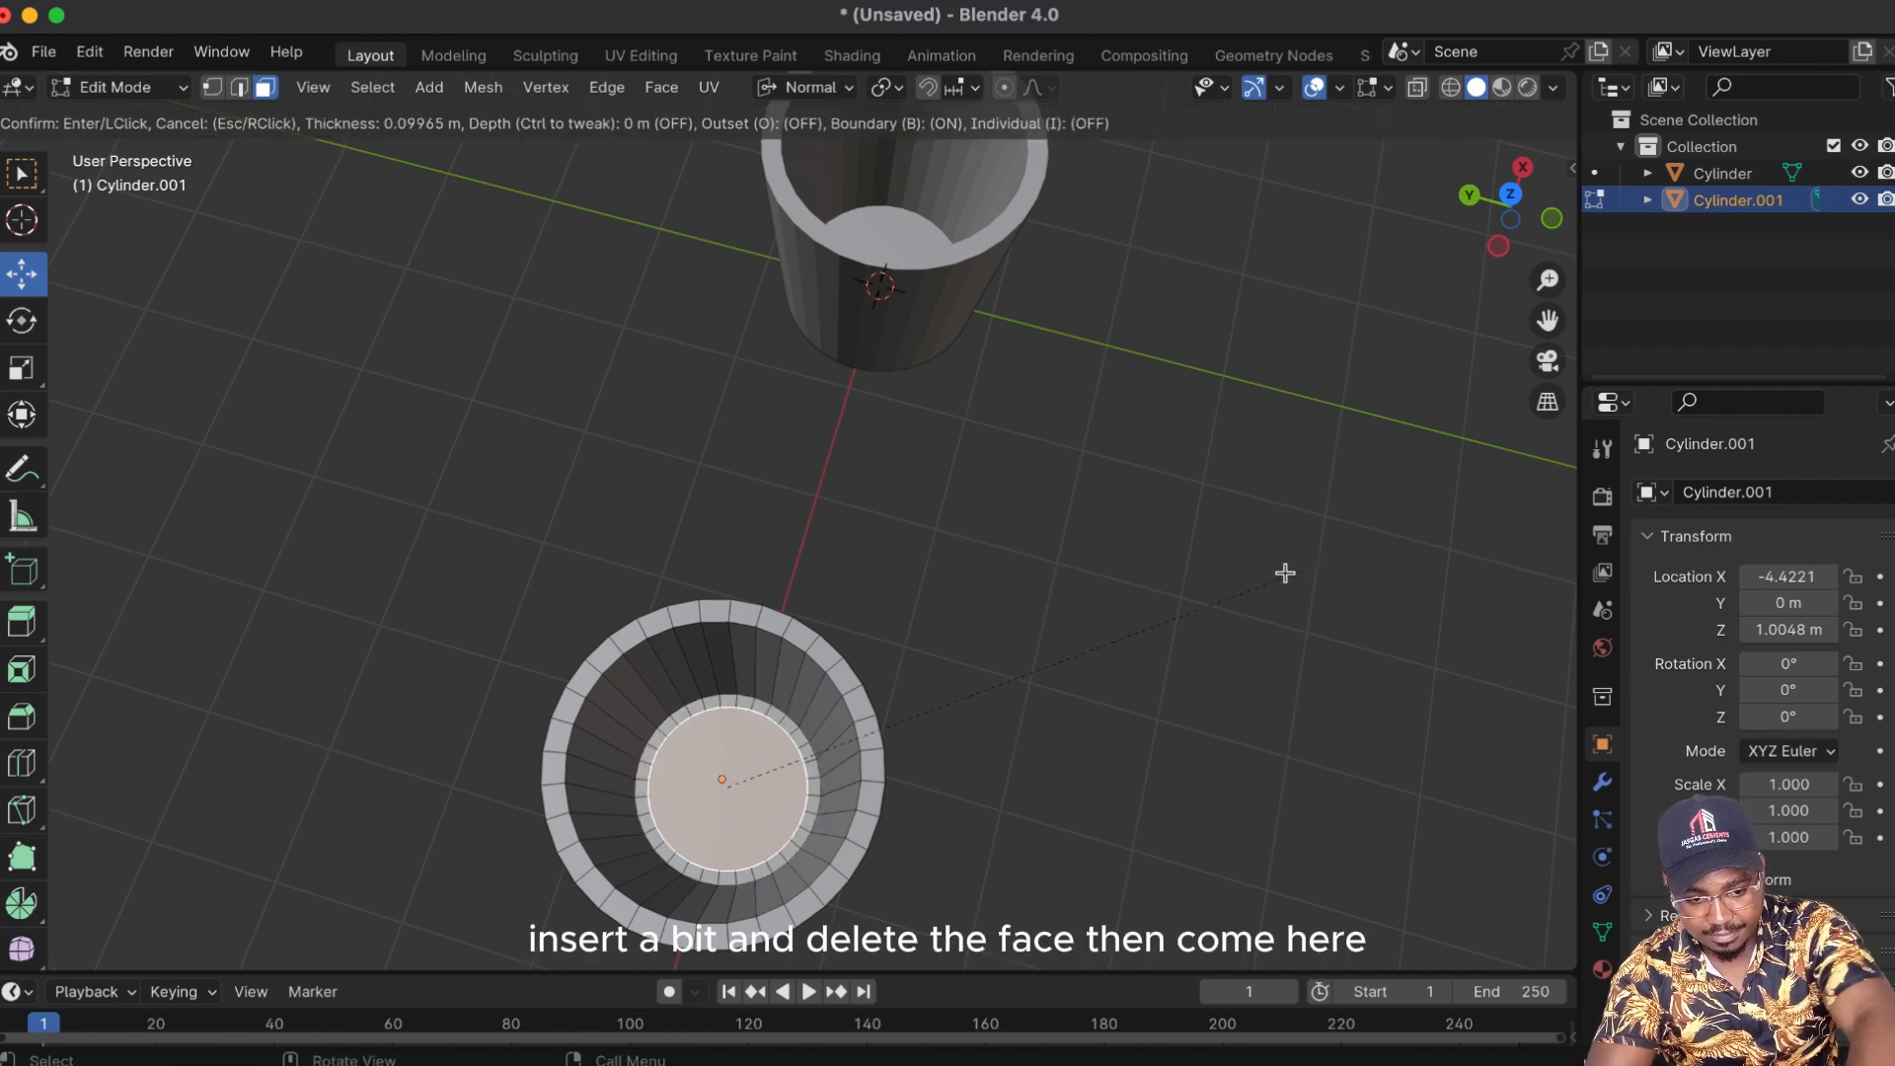
click(1301, 576)
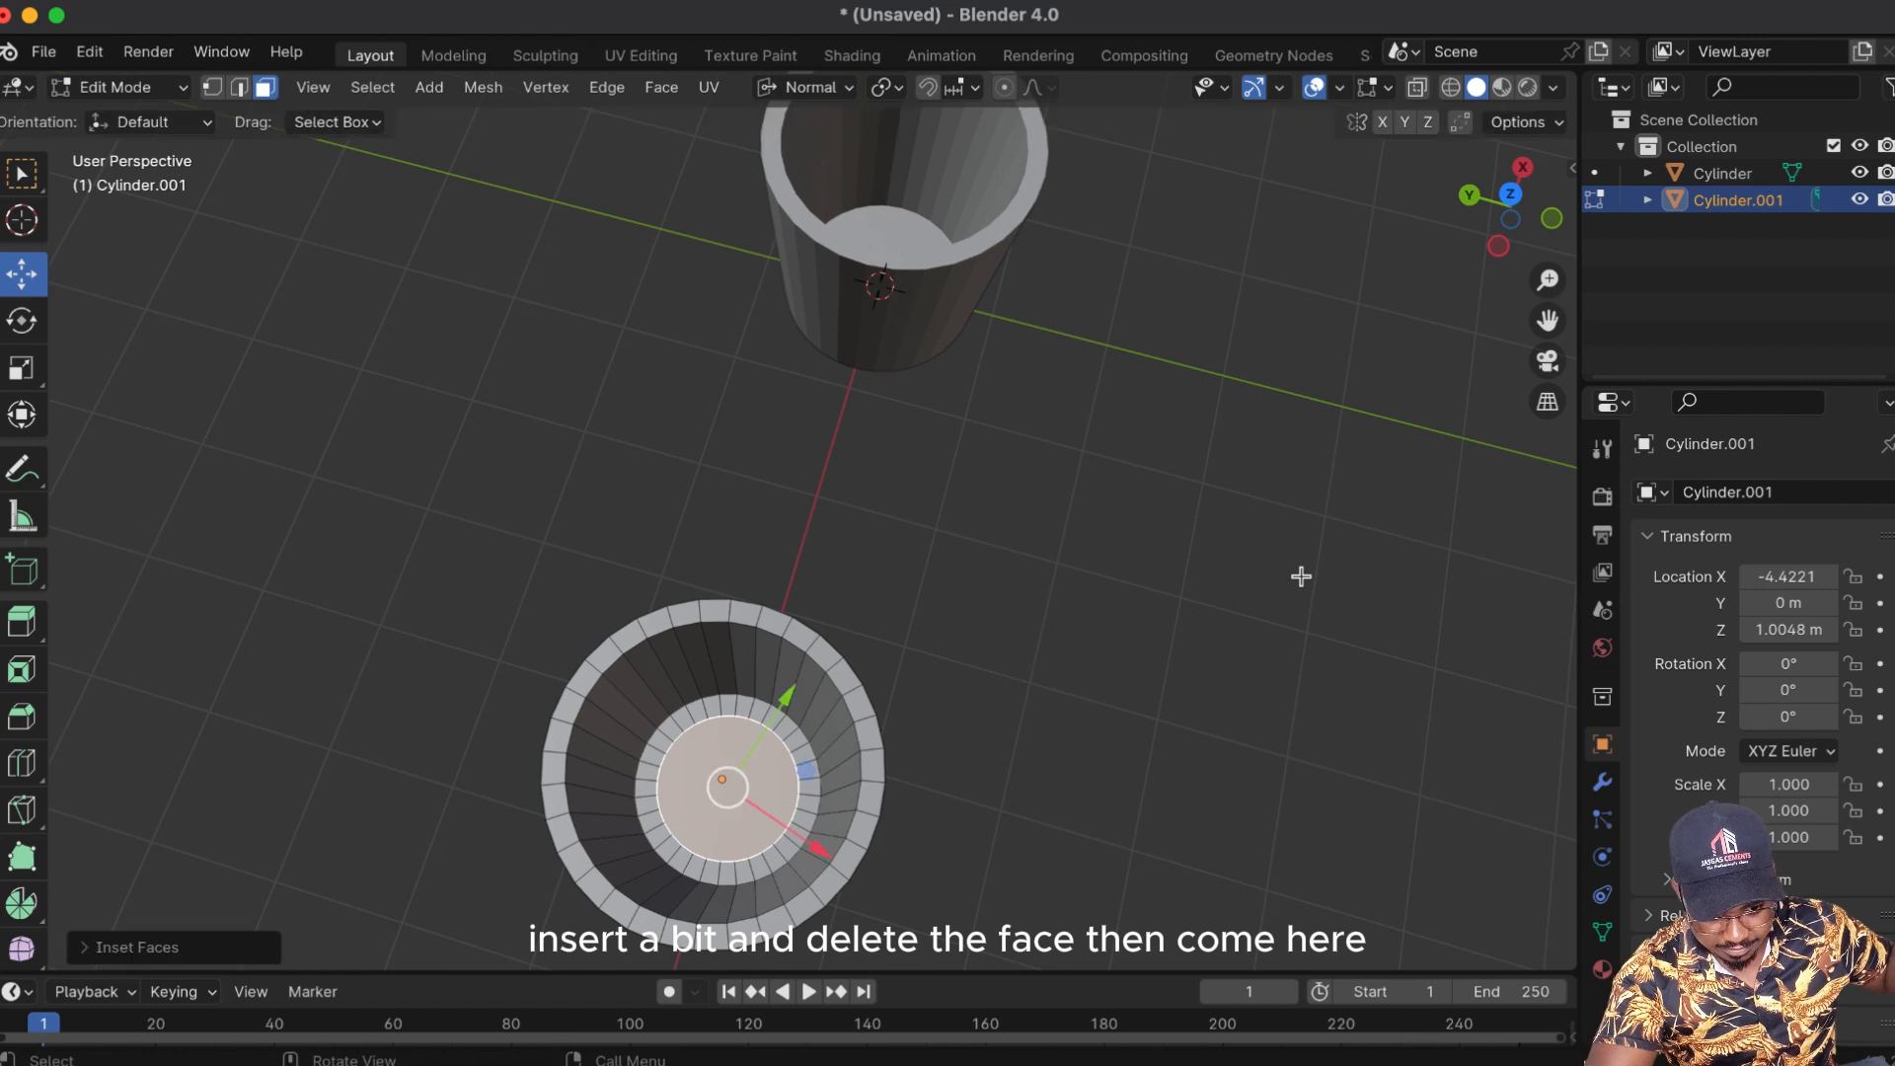
key(x)
click(1241, 572)
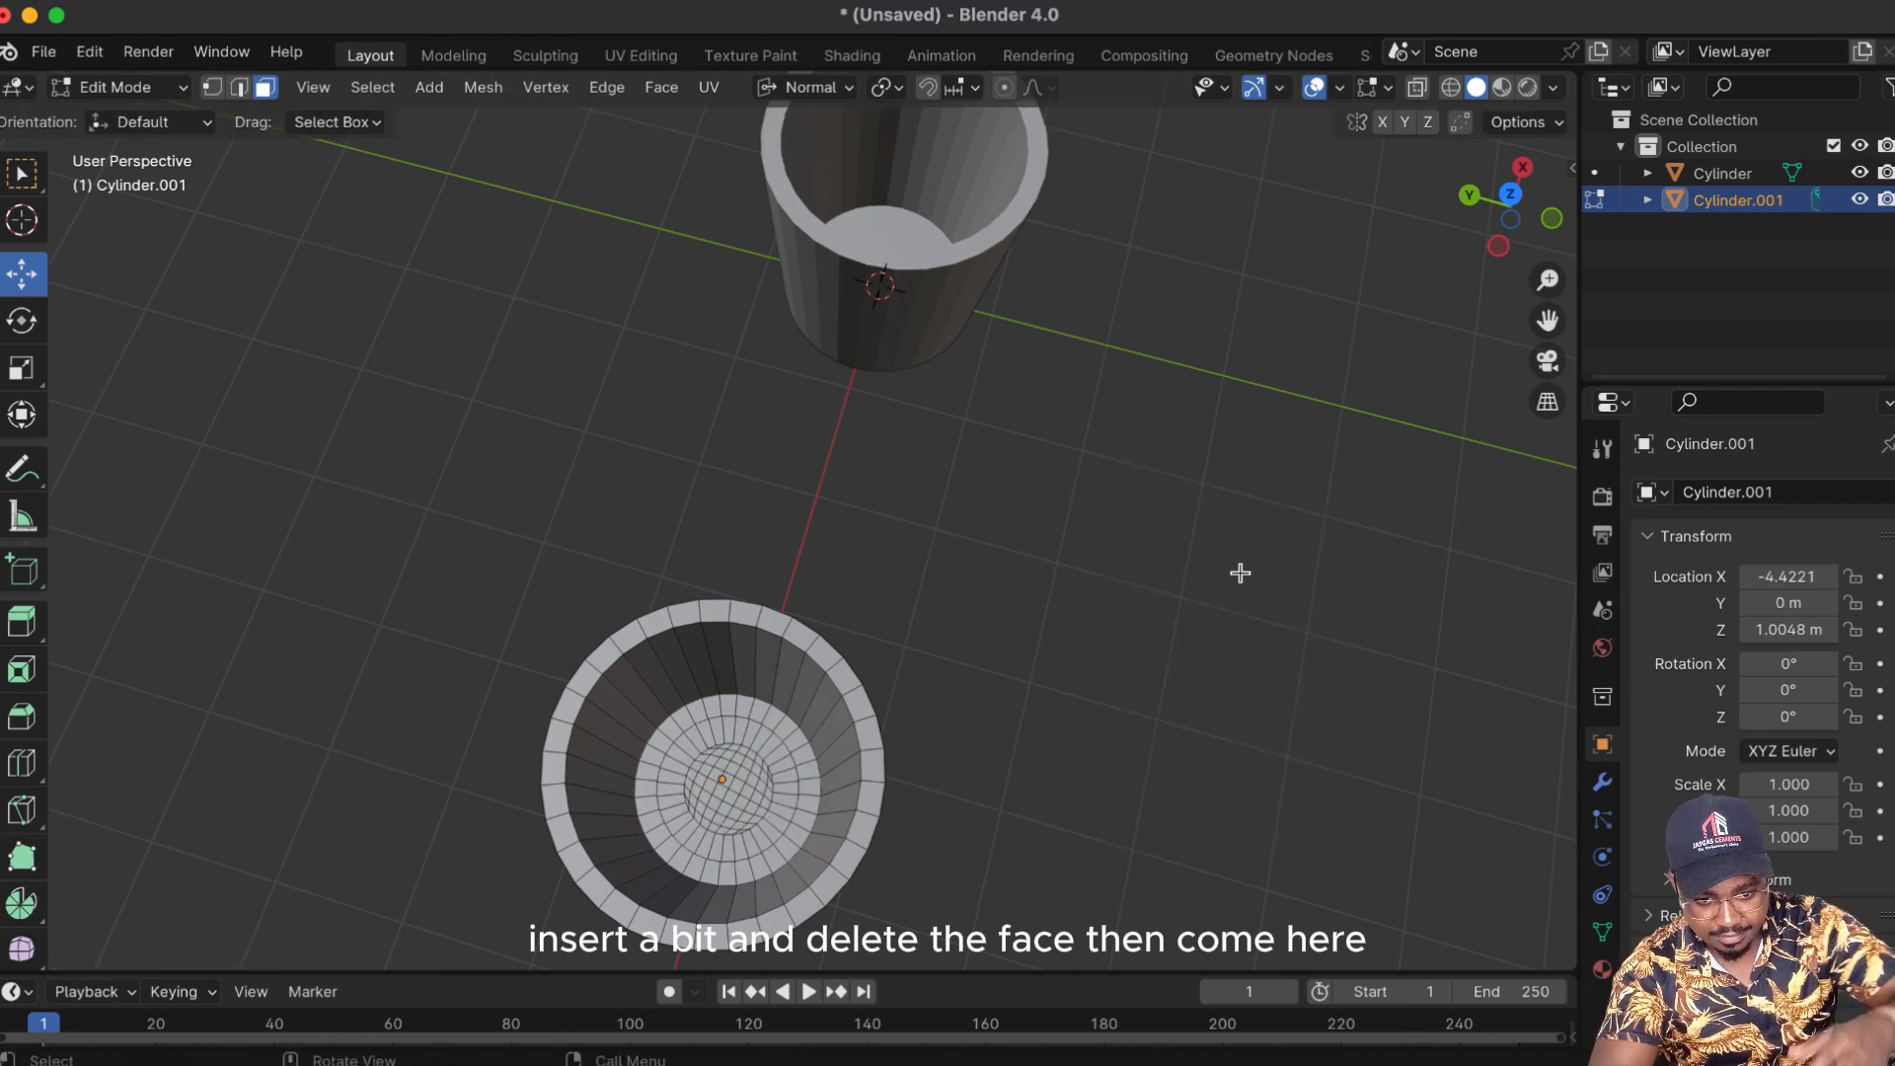
Step: Select the vertex loop around the hole in the duplicate cup's inner floor and close it with Grid Fill
click(211, 87)
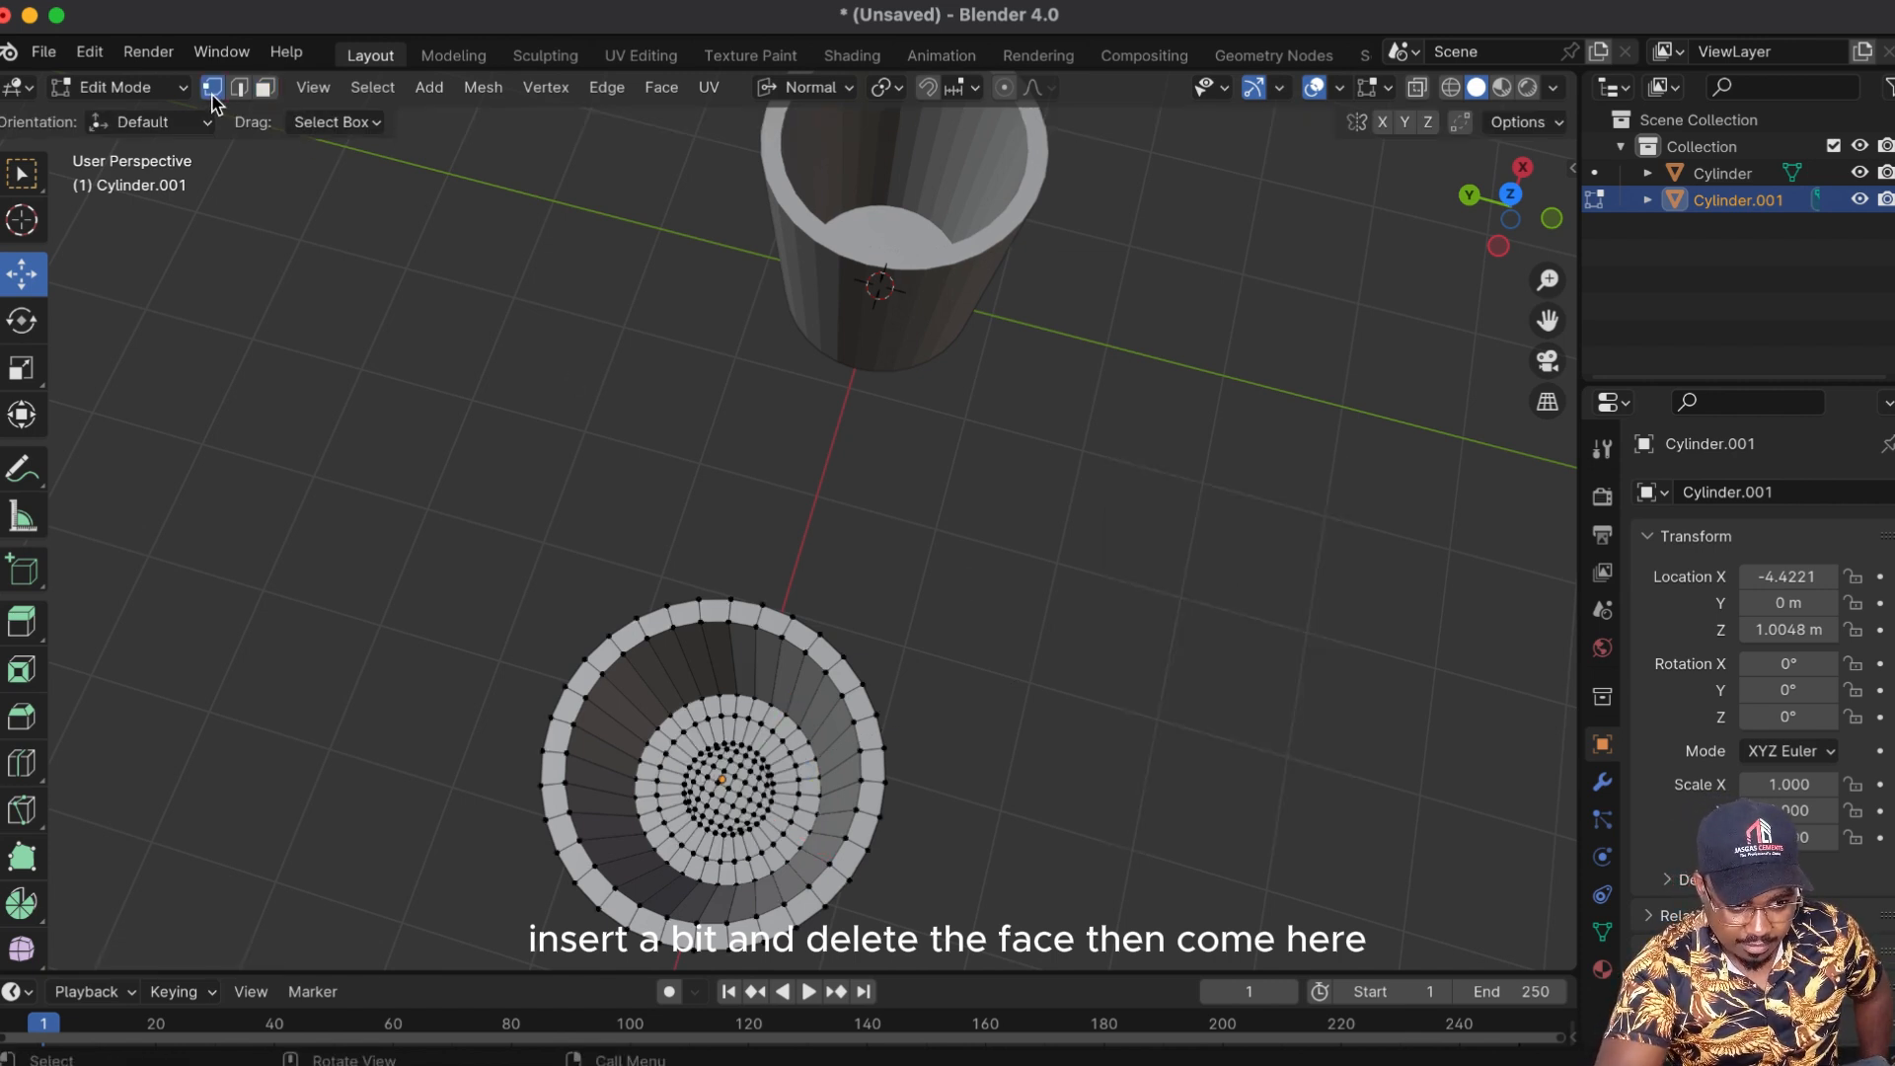
alt+click(759, 719)
alt+click(743, 719)
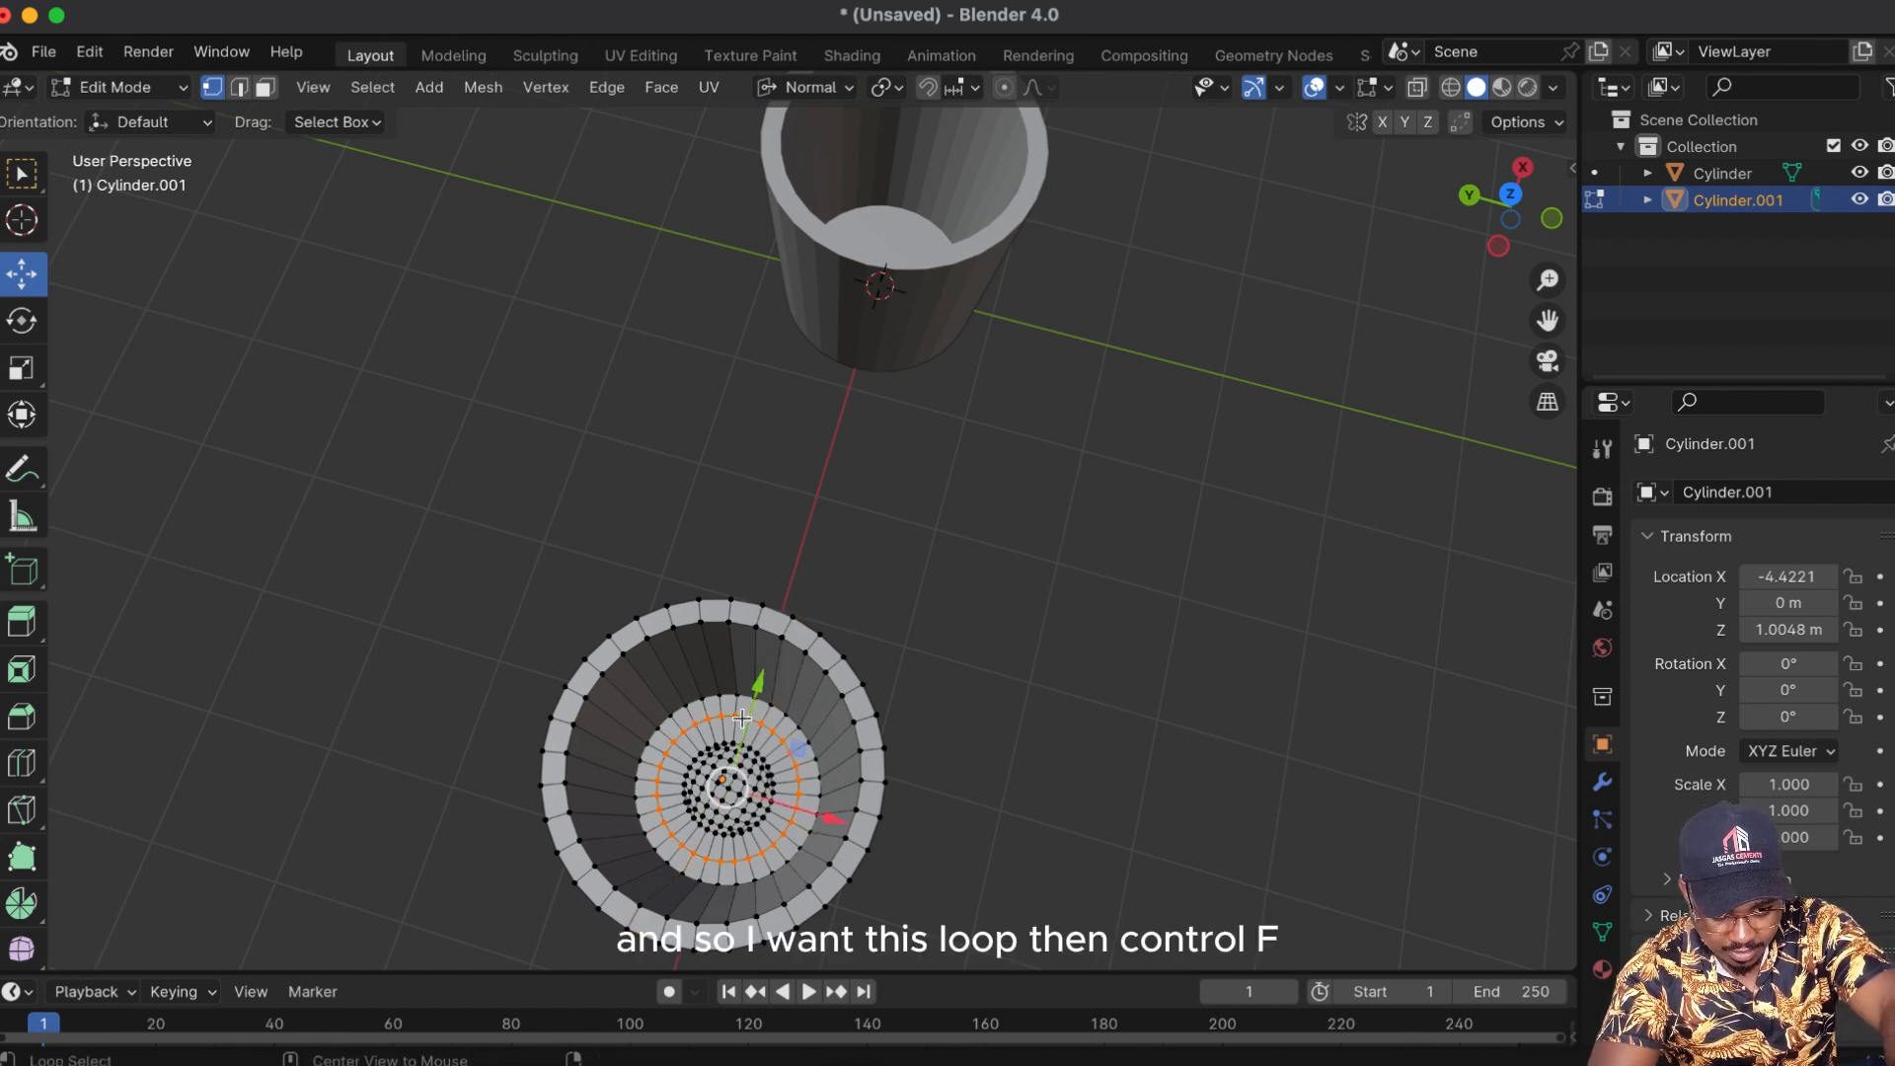
key(ctrl+f)
click(1147, 644)
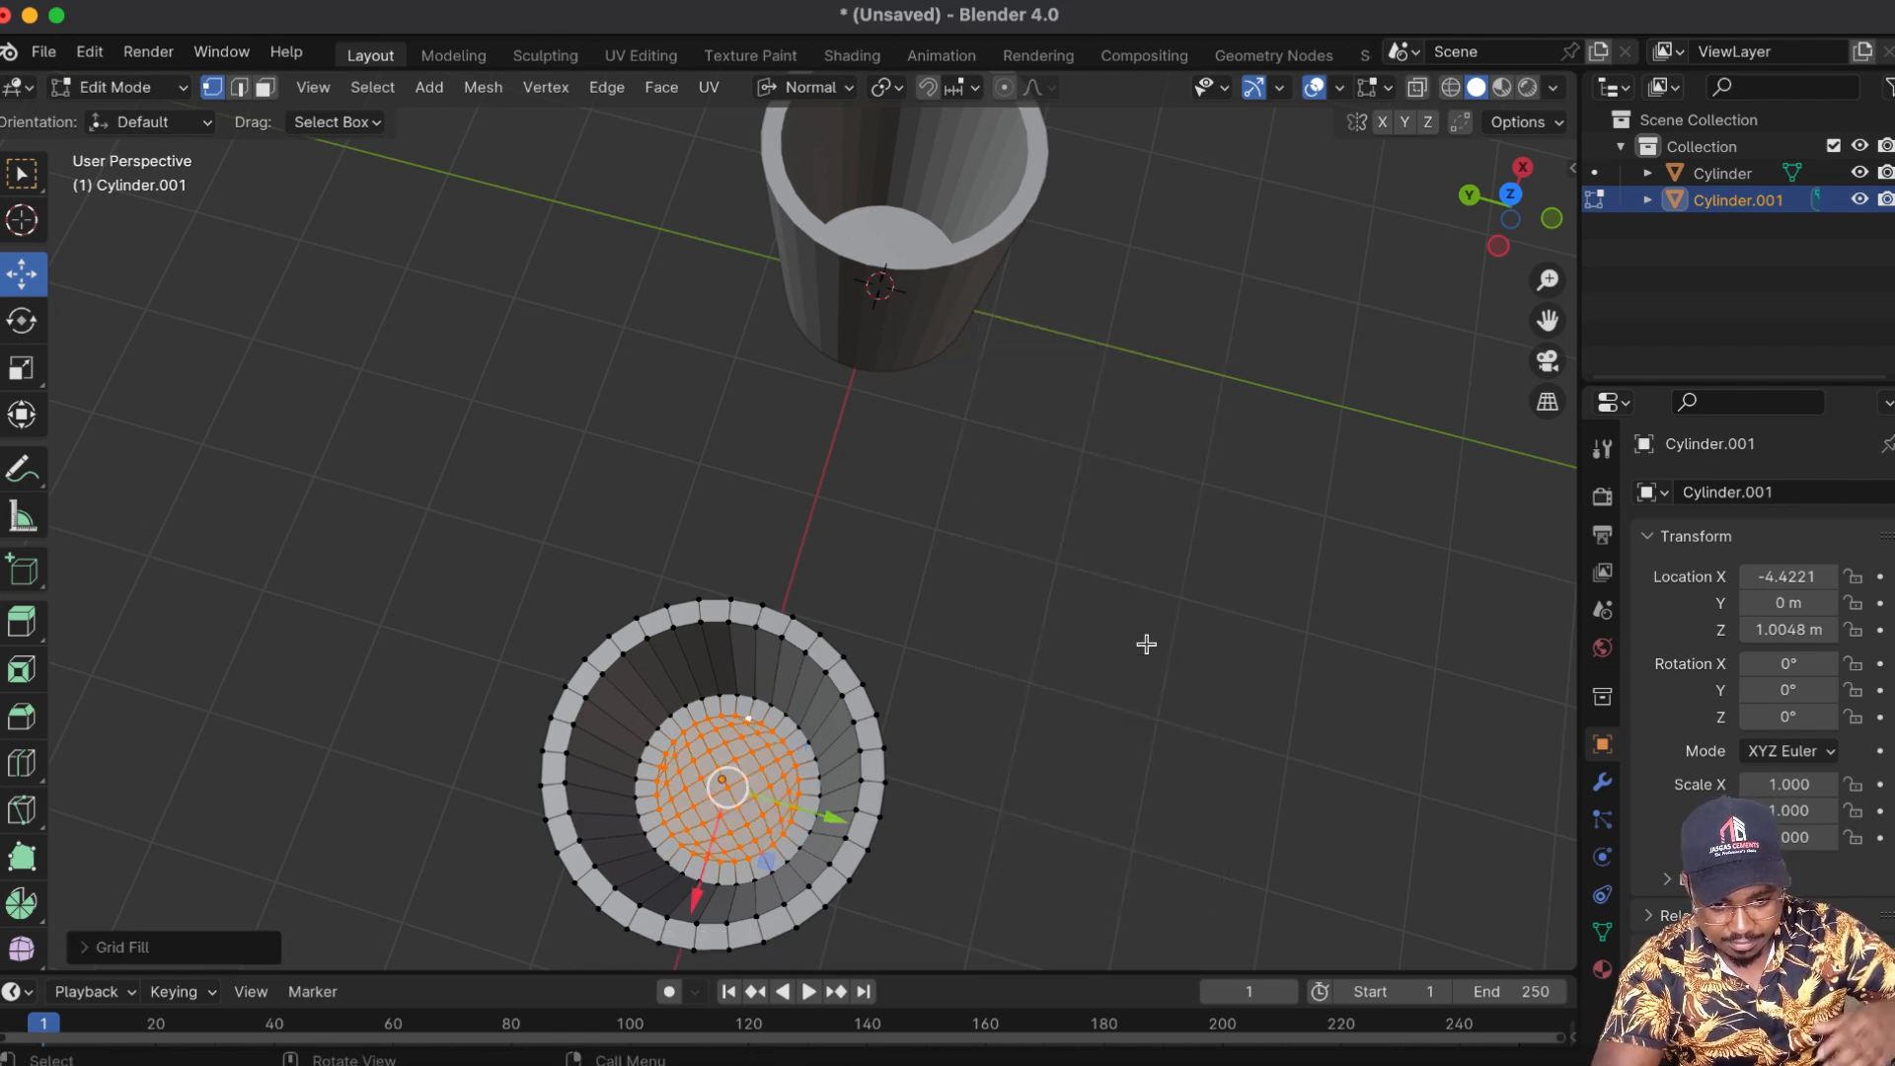
Step: Add two horizontal loop cuts around the duplicate cup's outer wall, one just below the rim and one just above the base
drag(1501, 199, 1532, 99)
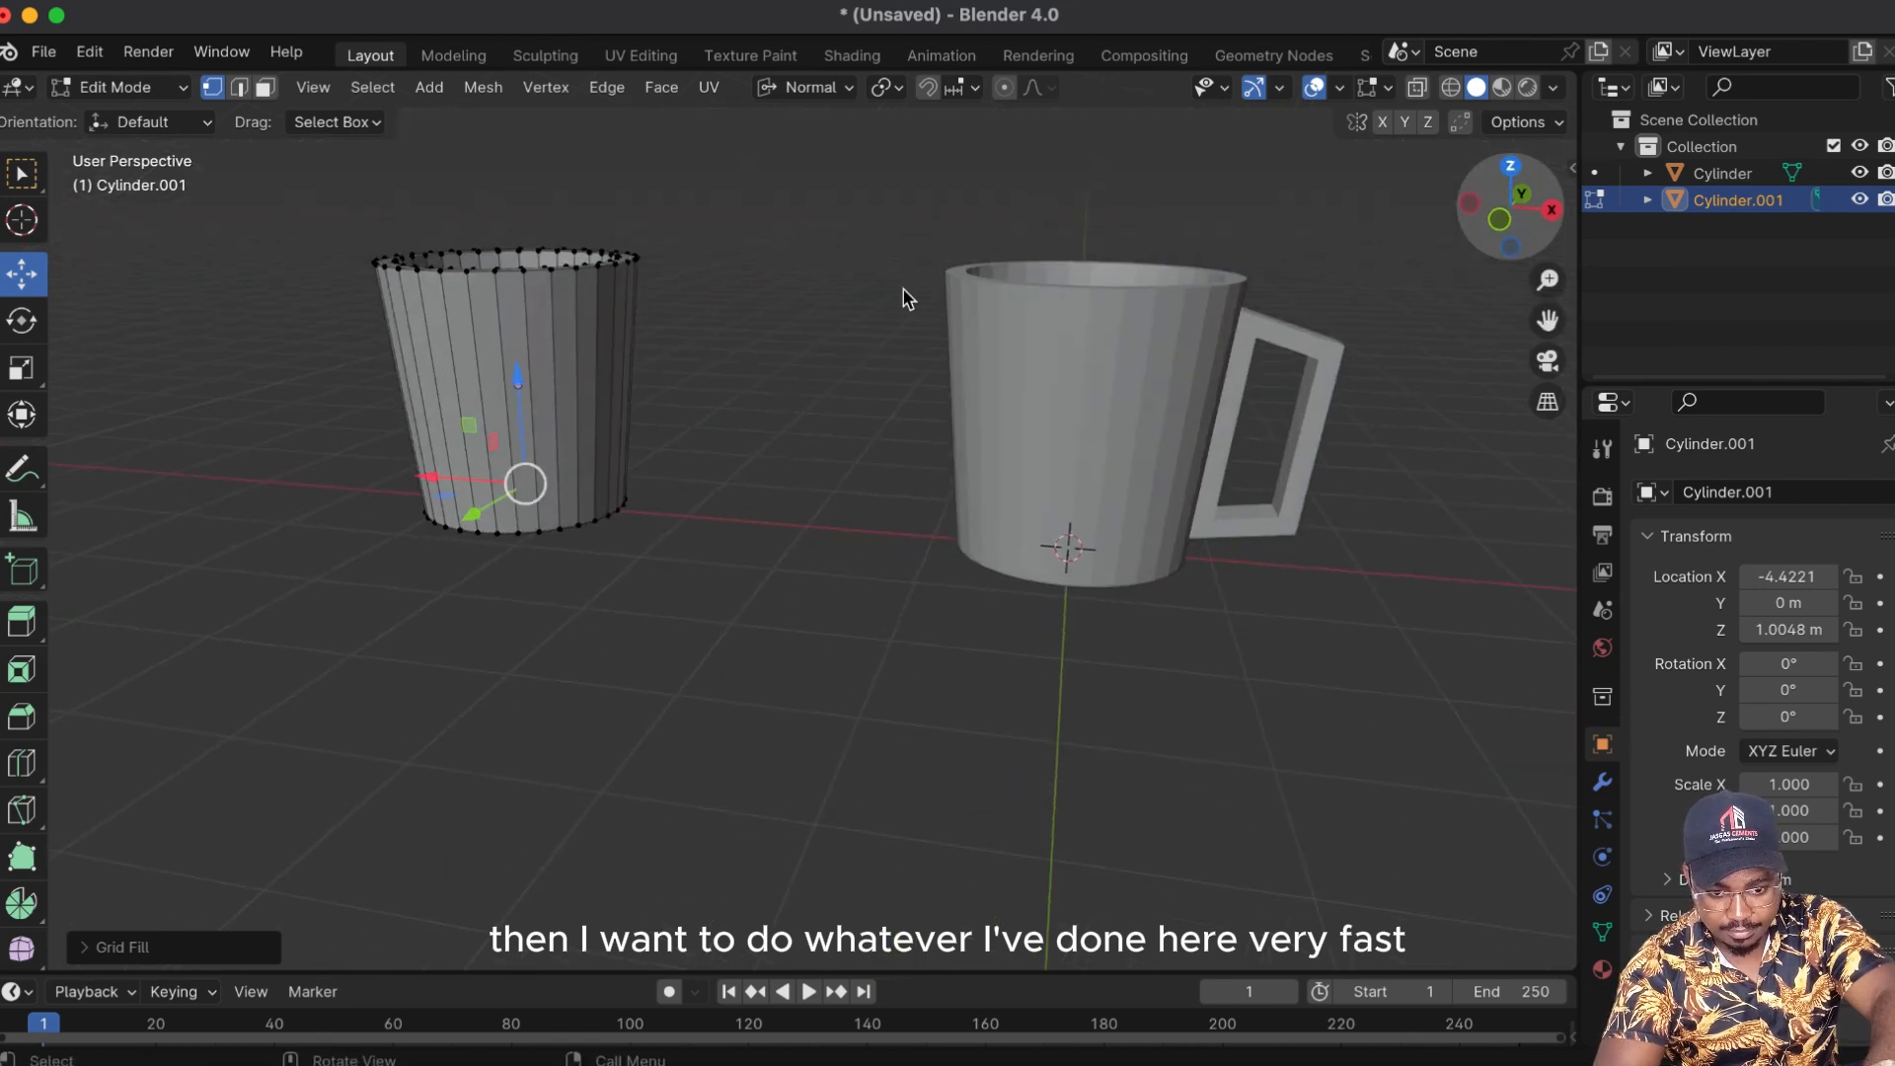
key(ctrl+r)
click(589, 326)
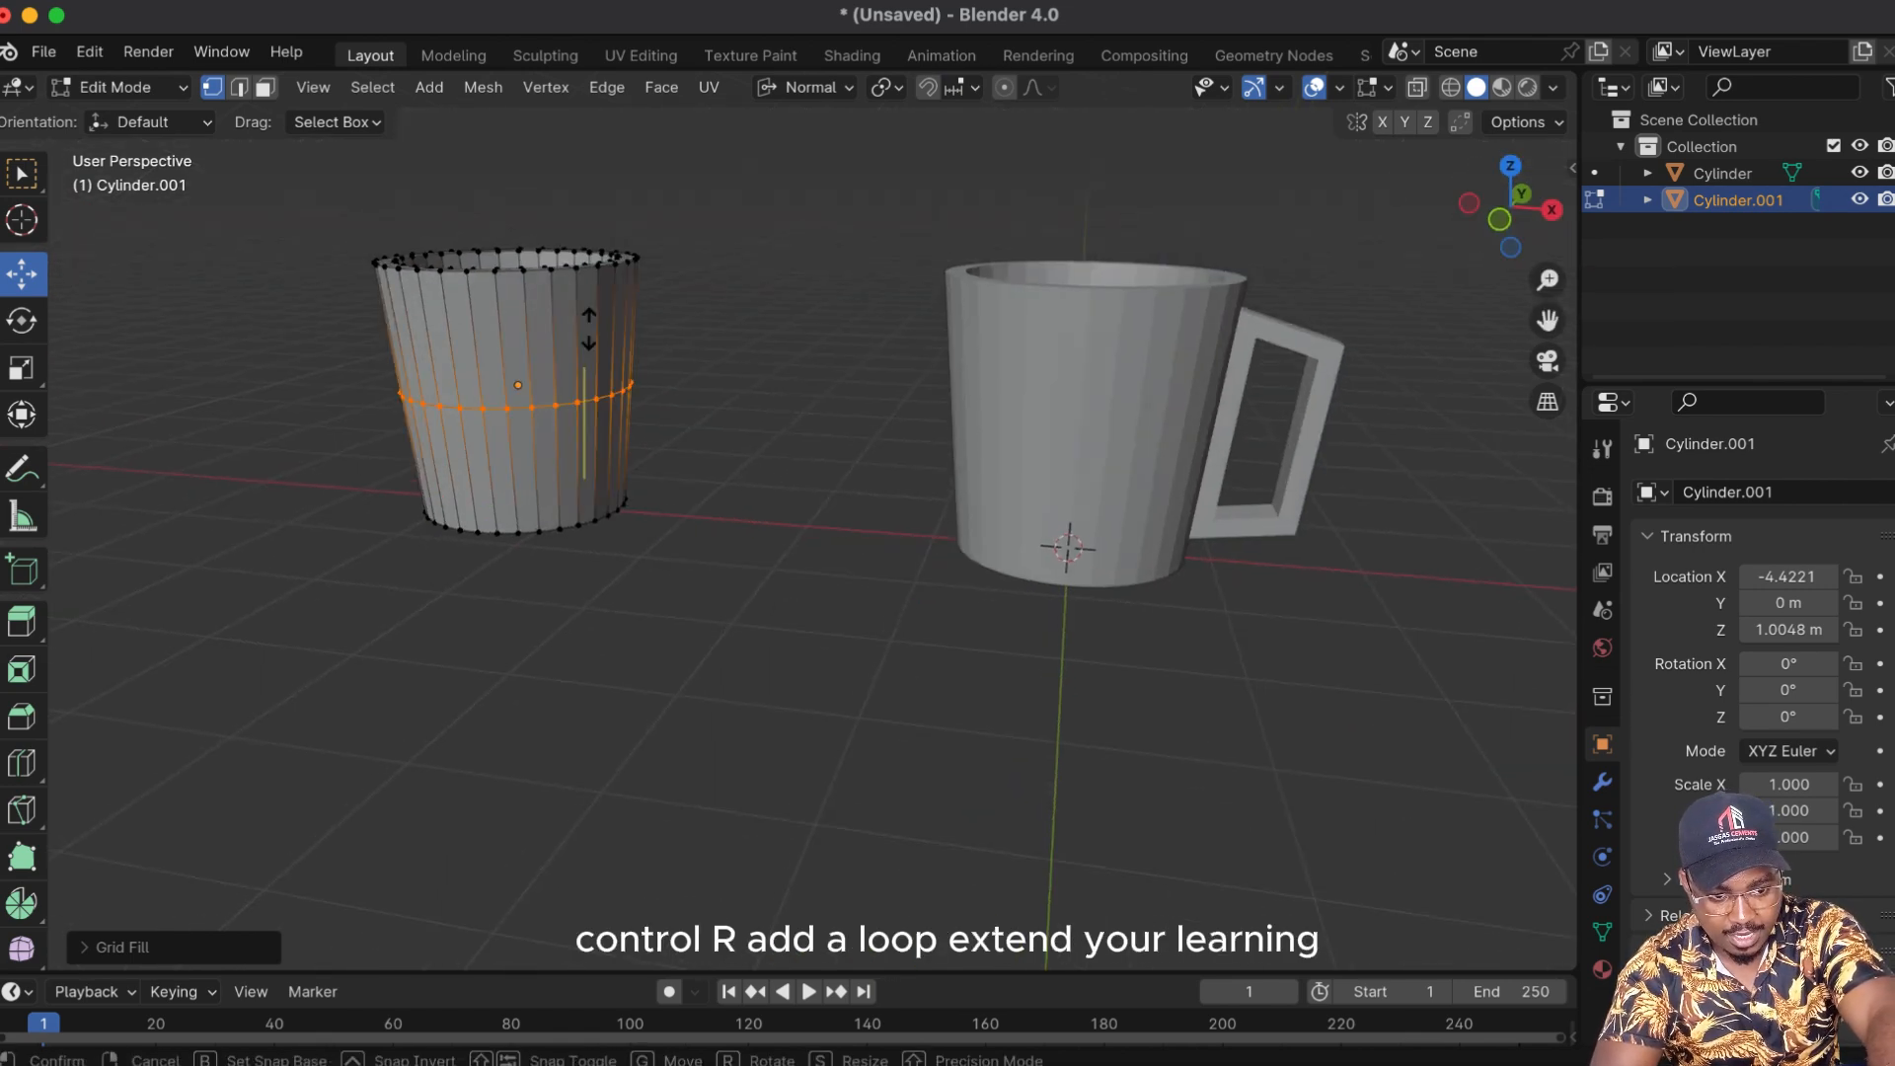
click(563, 225)
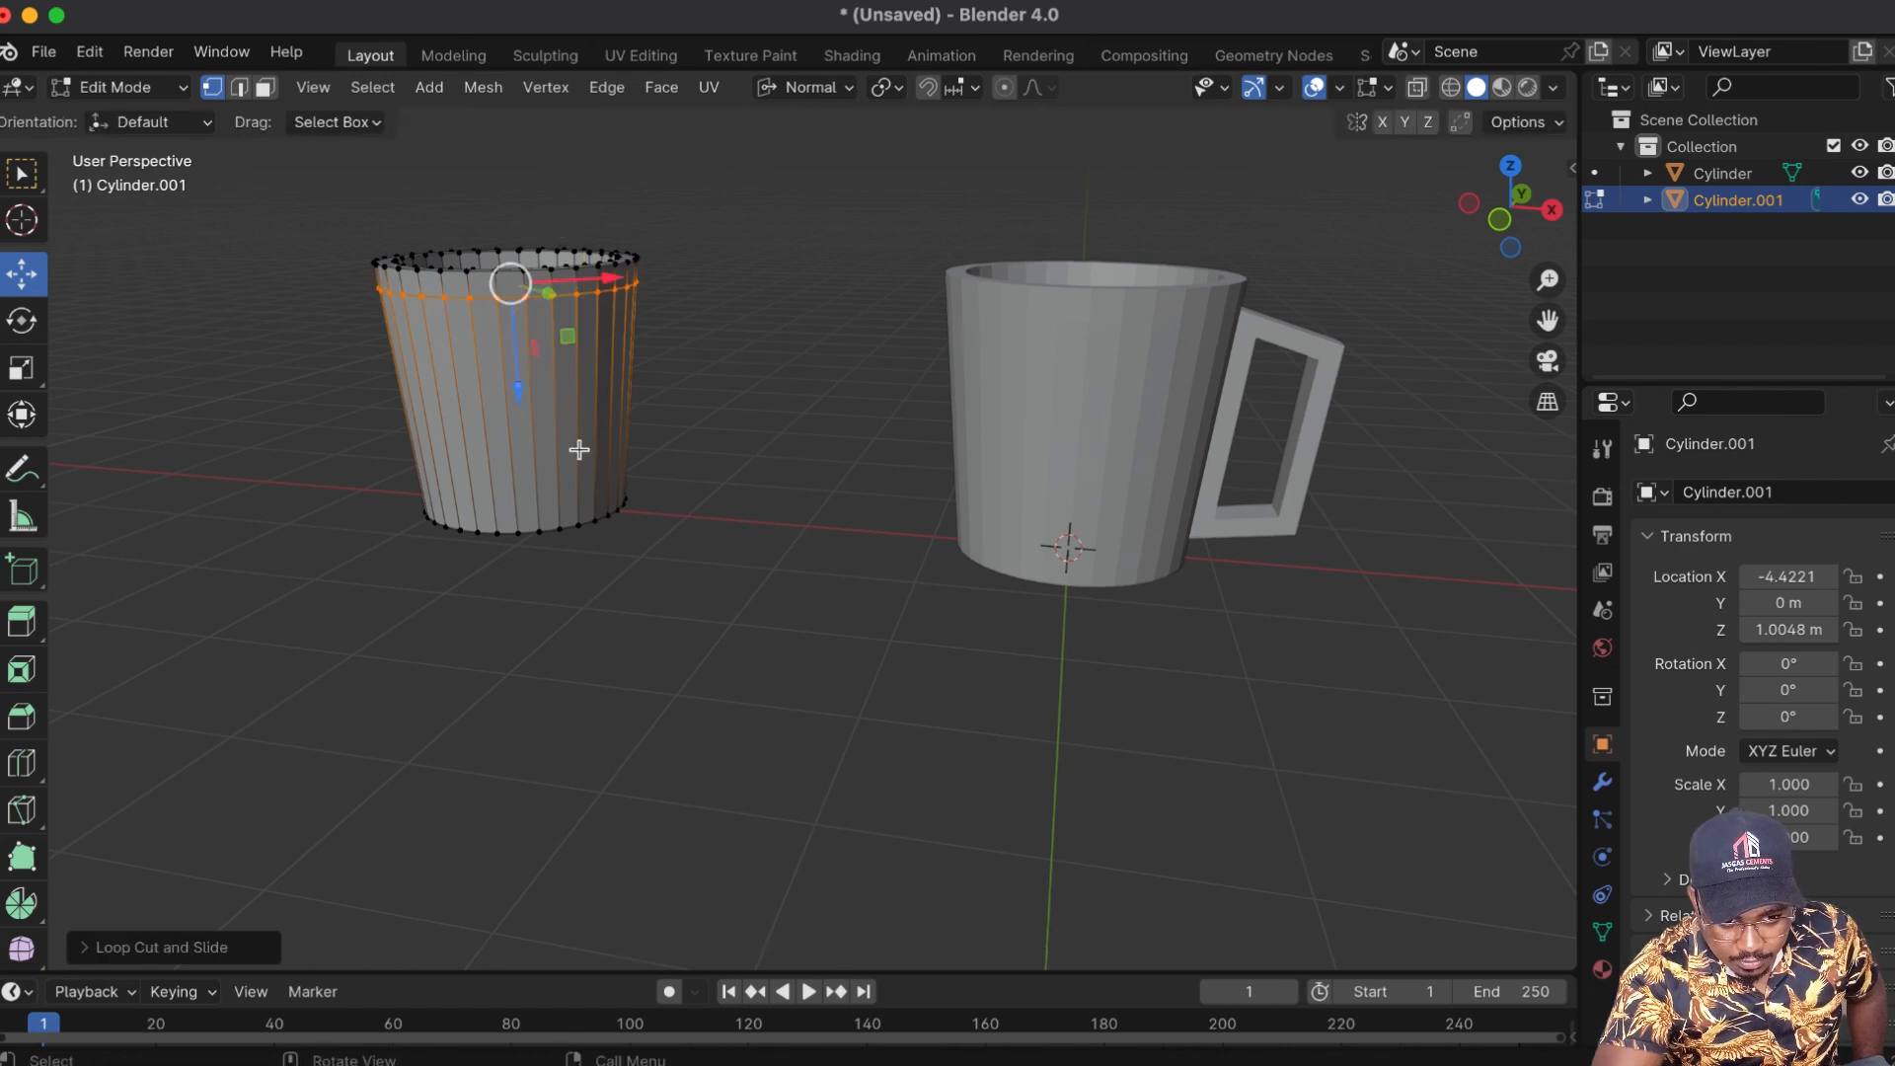
key(ctrl+r)
click(581, 464)
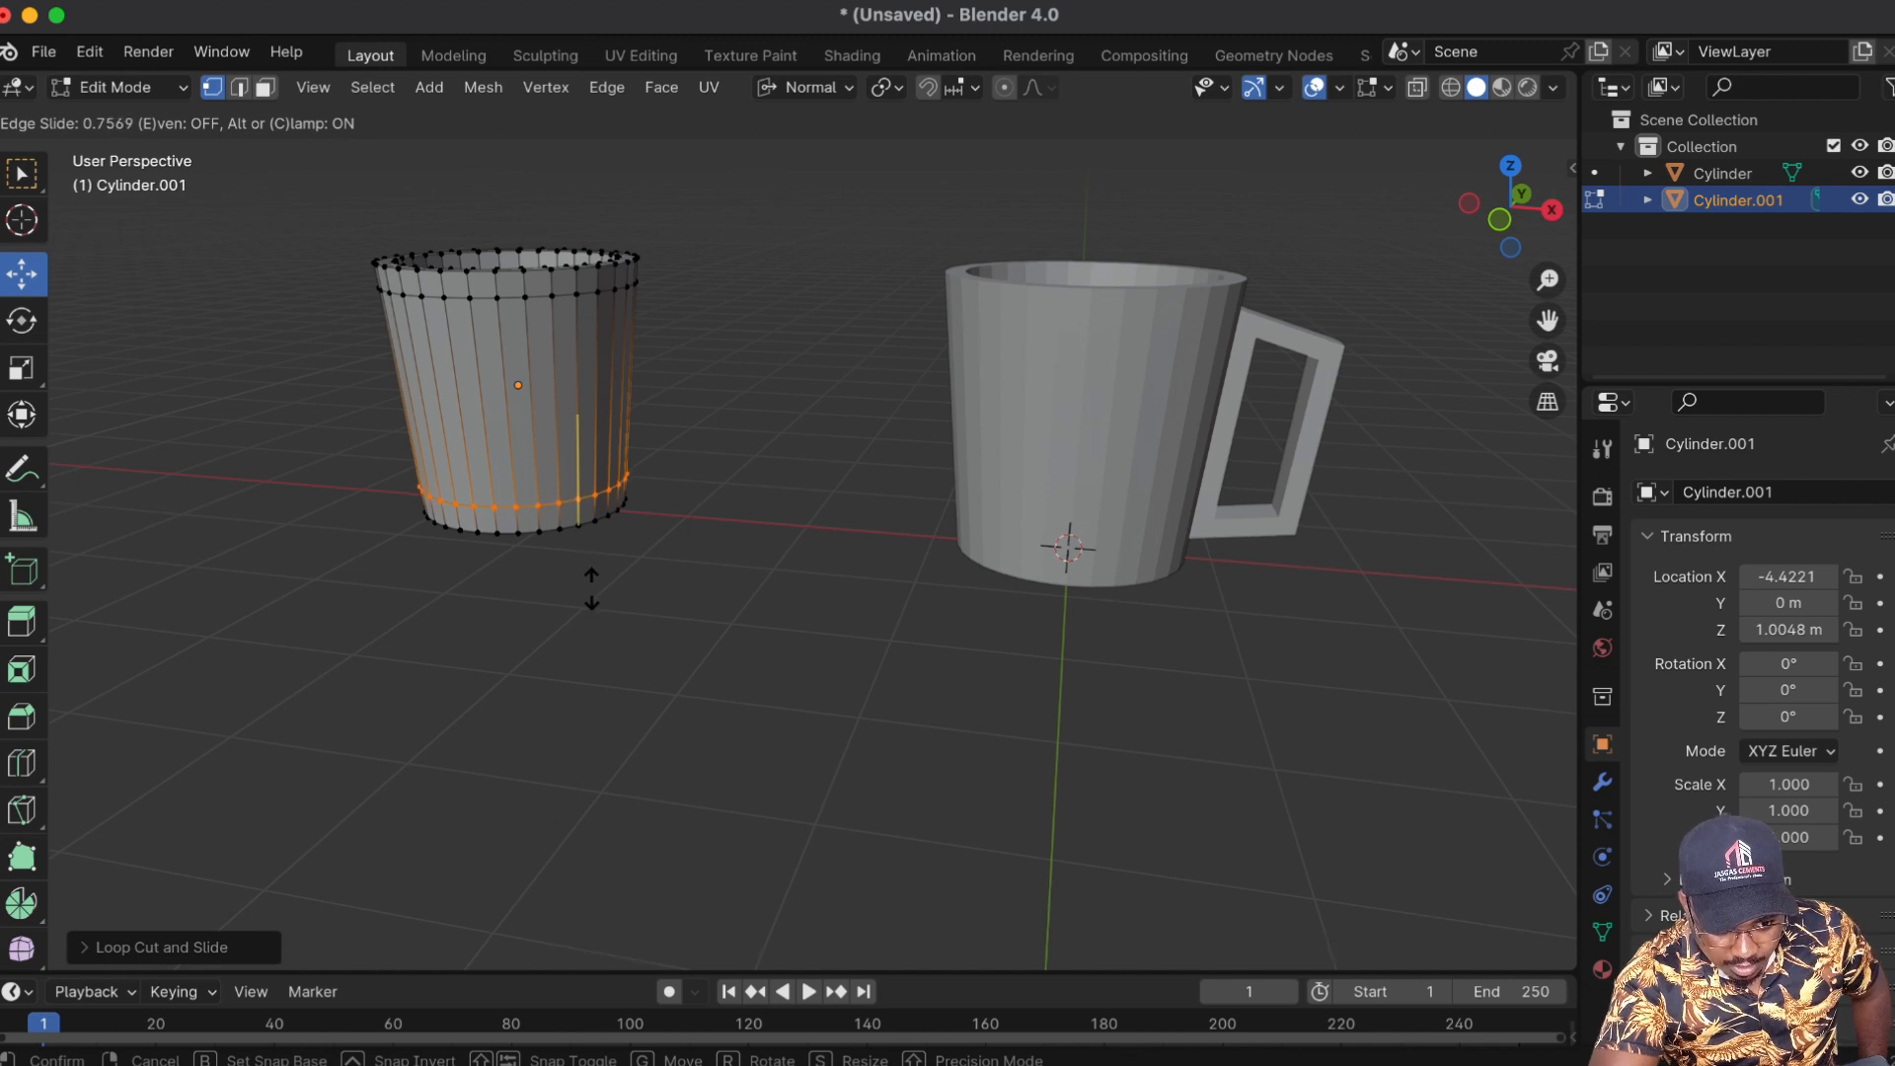
click(592, 590)
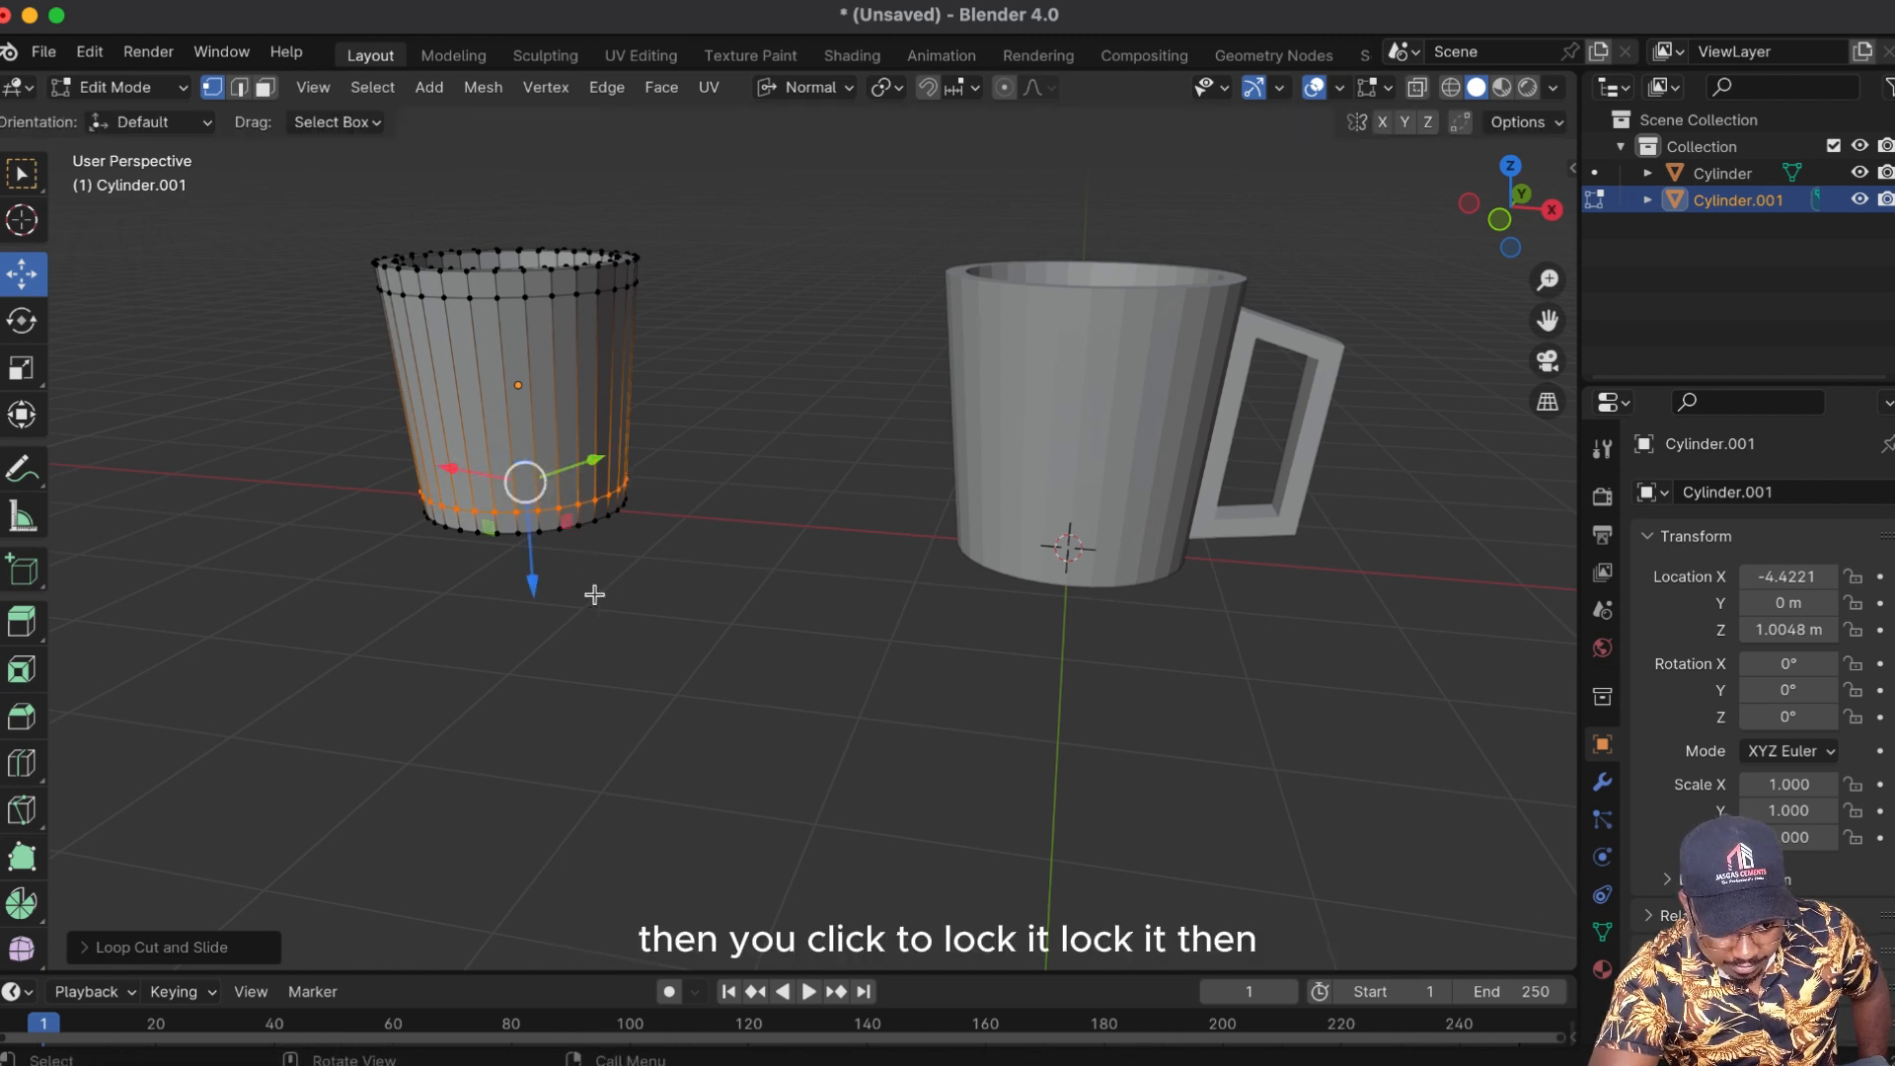
Step: Select two adjacent tall wall faces on the duplicate cup's side facing away from the original cup and extrude them outward as a handle block
drag(1535, 197, 1412, 178)
click(270, 87)
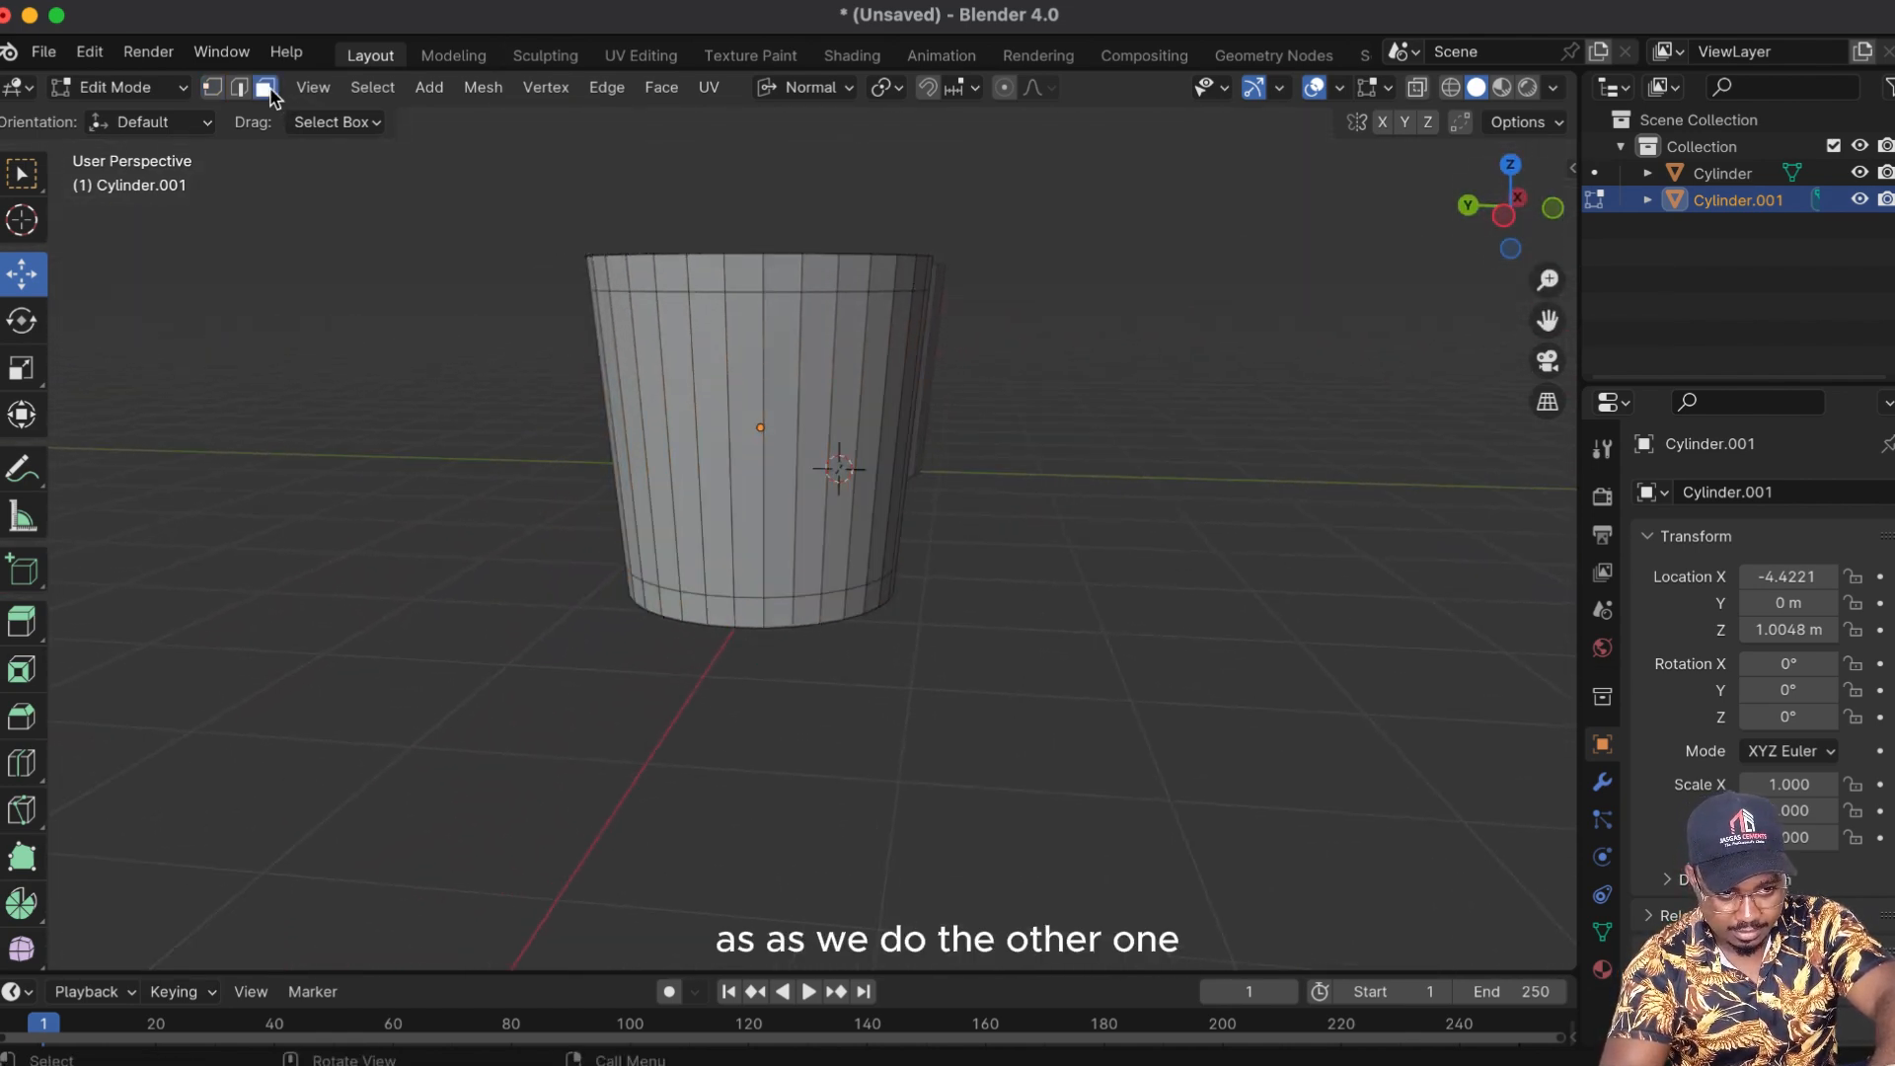
click(717, 498)
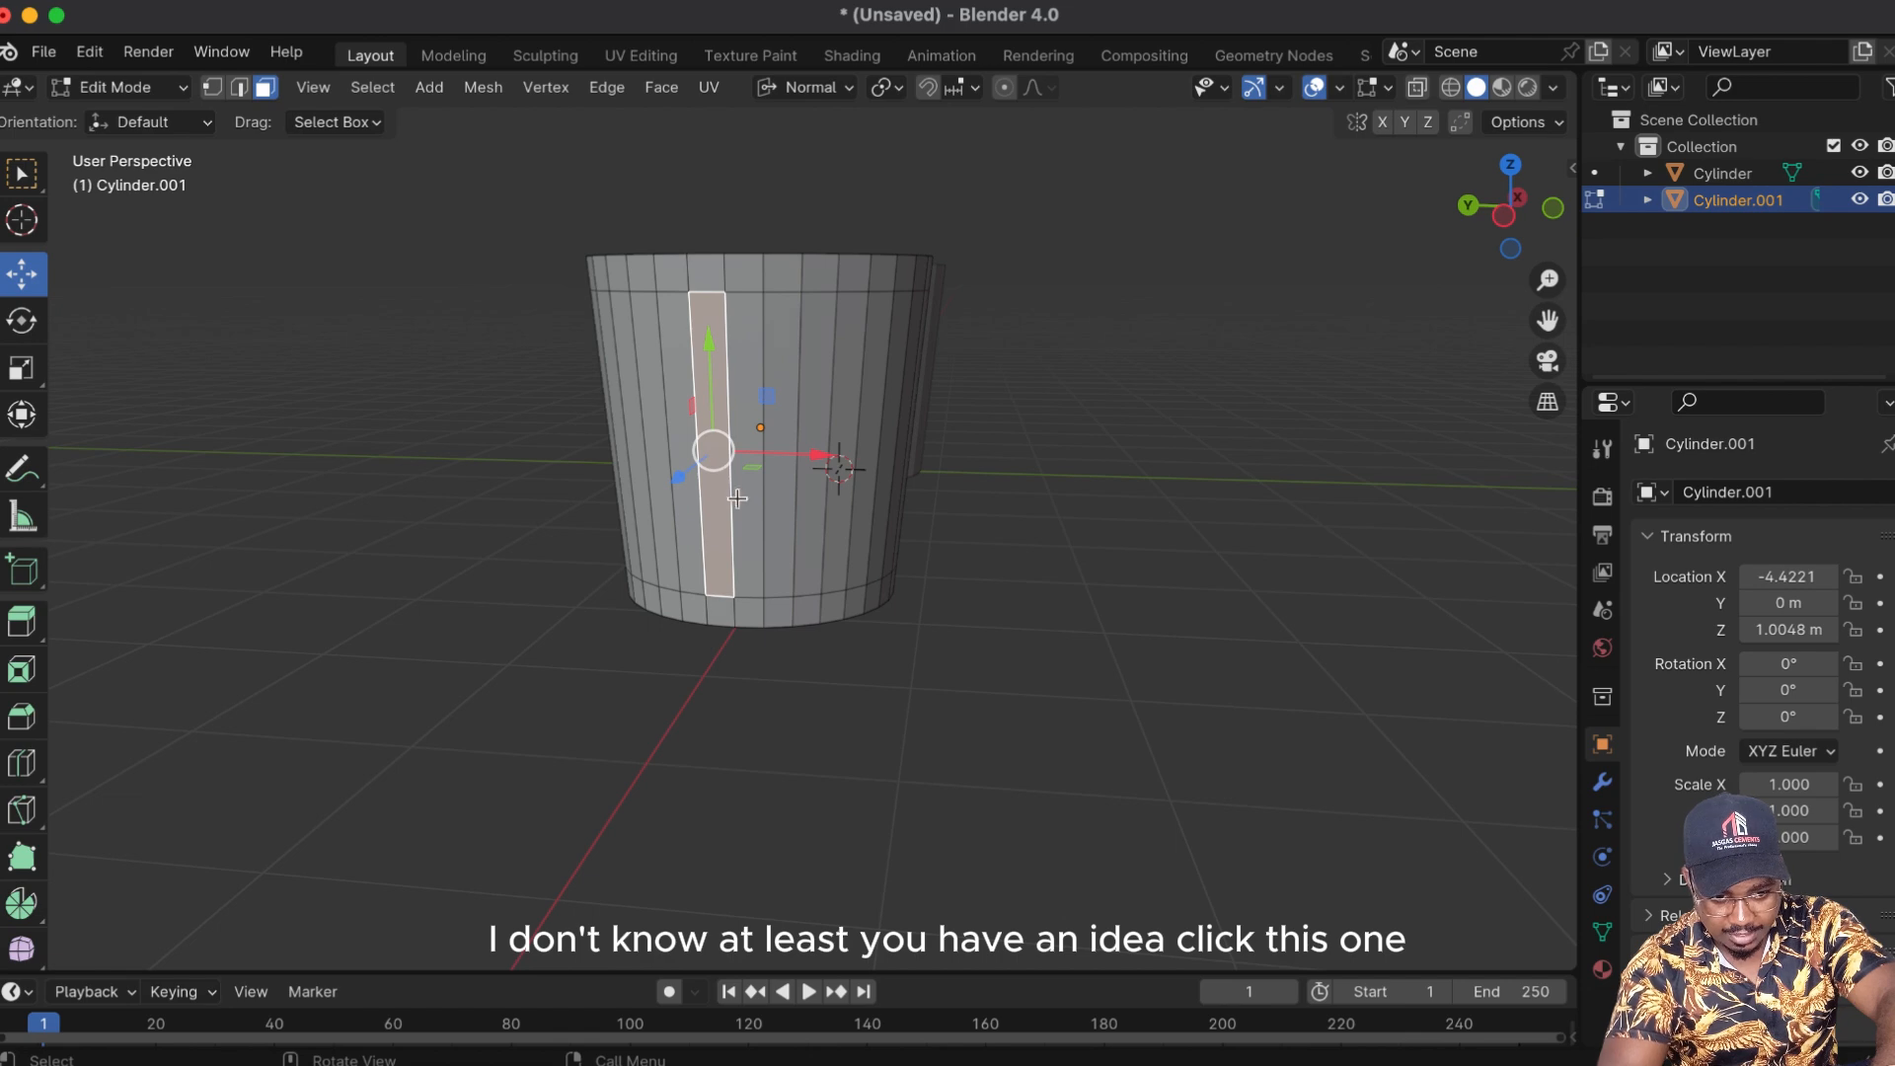
shift+click(740, 498)
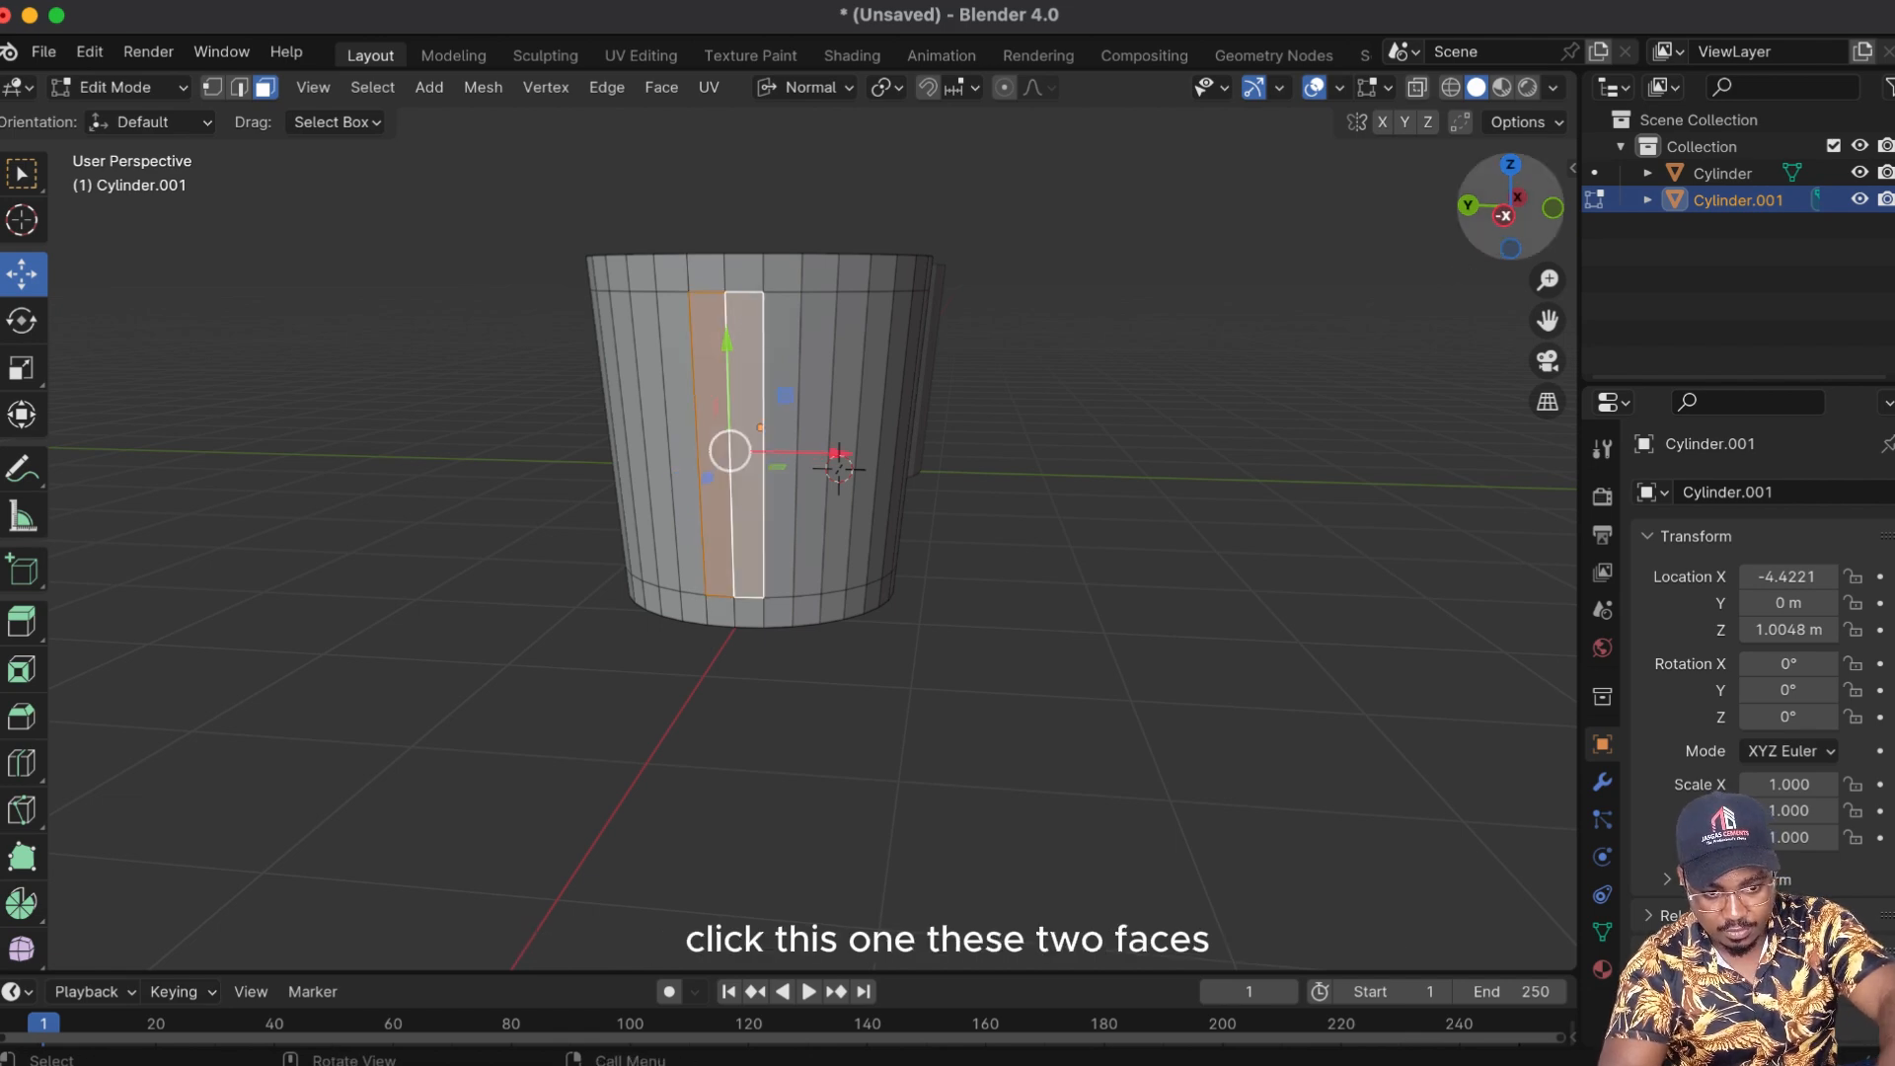
drag(1510, 208, 1277, 605)
key(e)
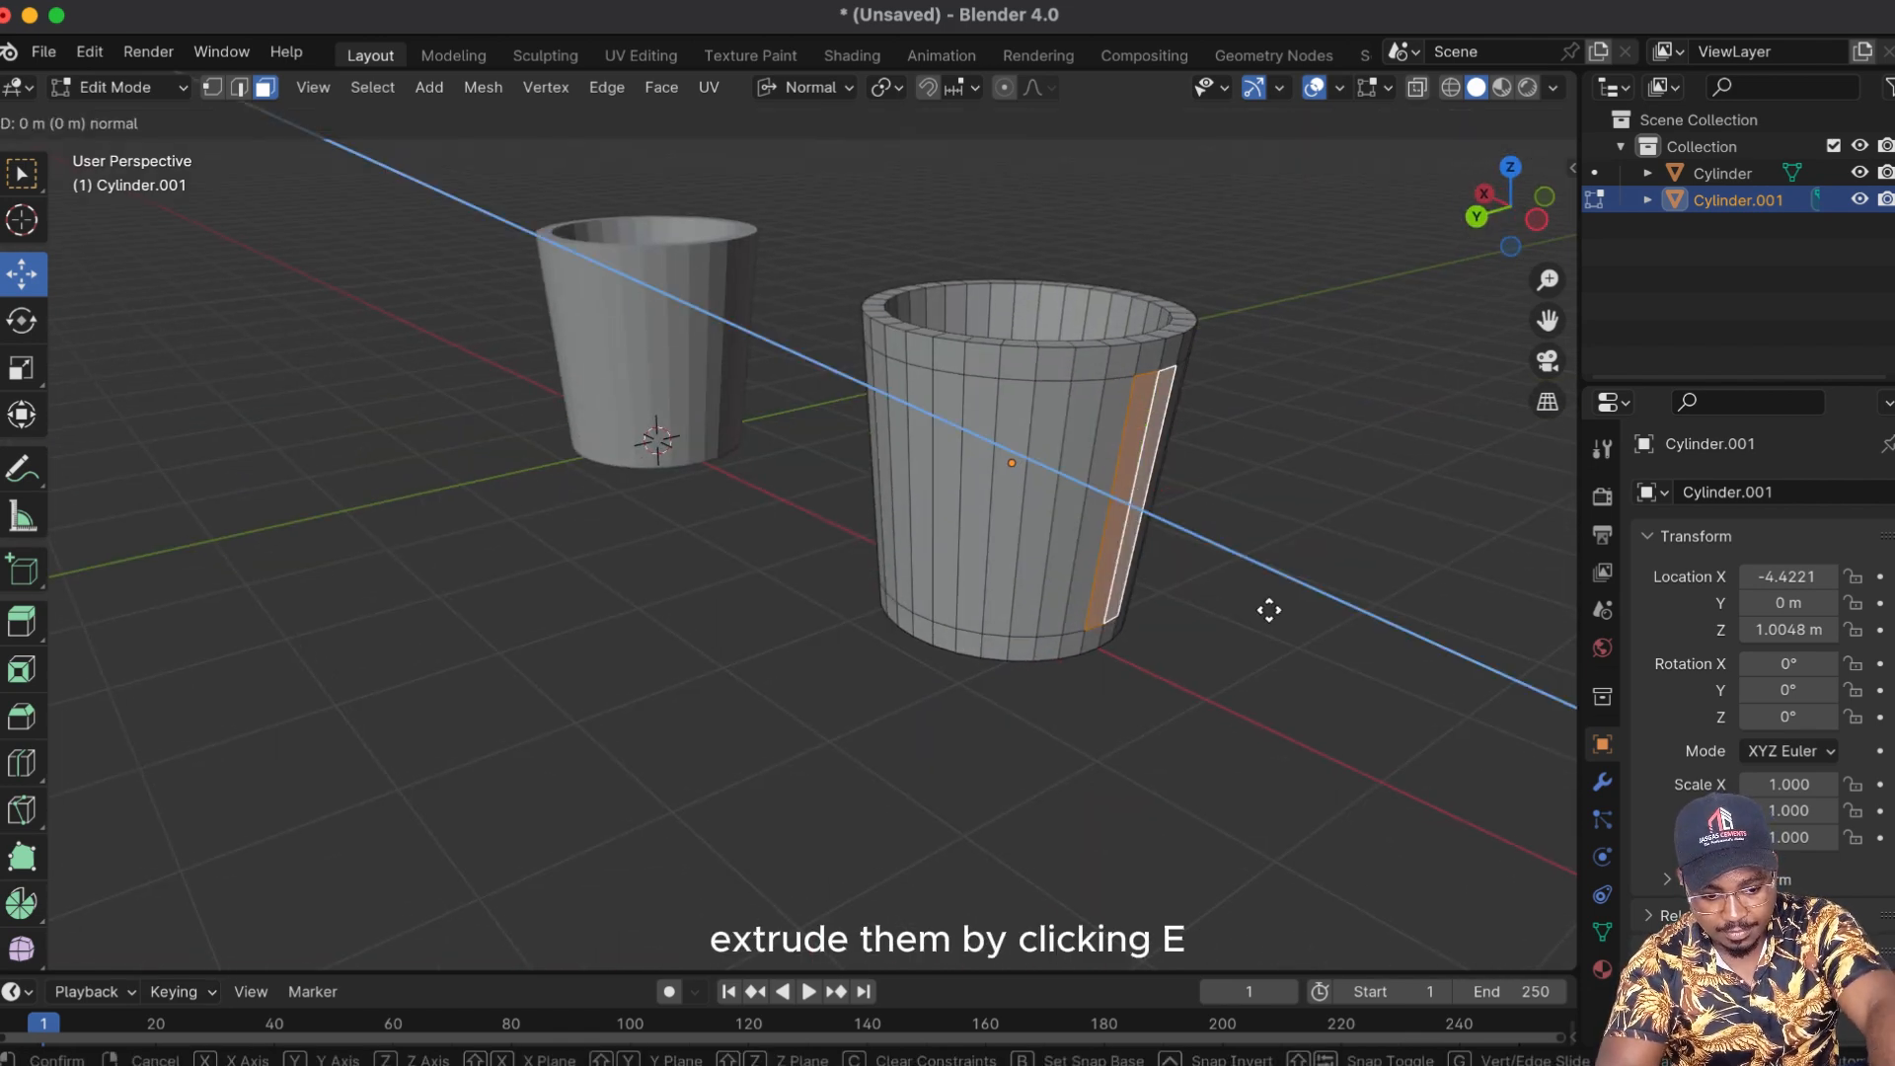
click(1353, 672)
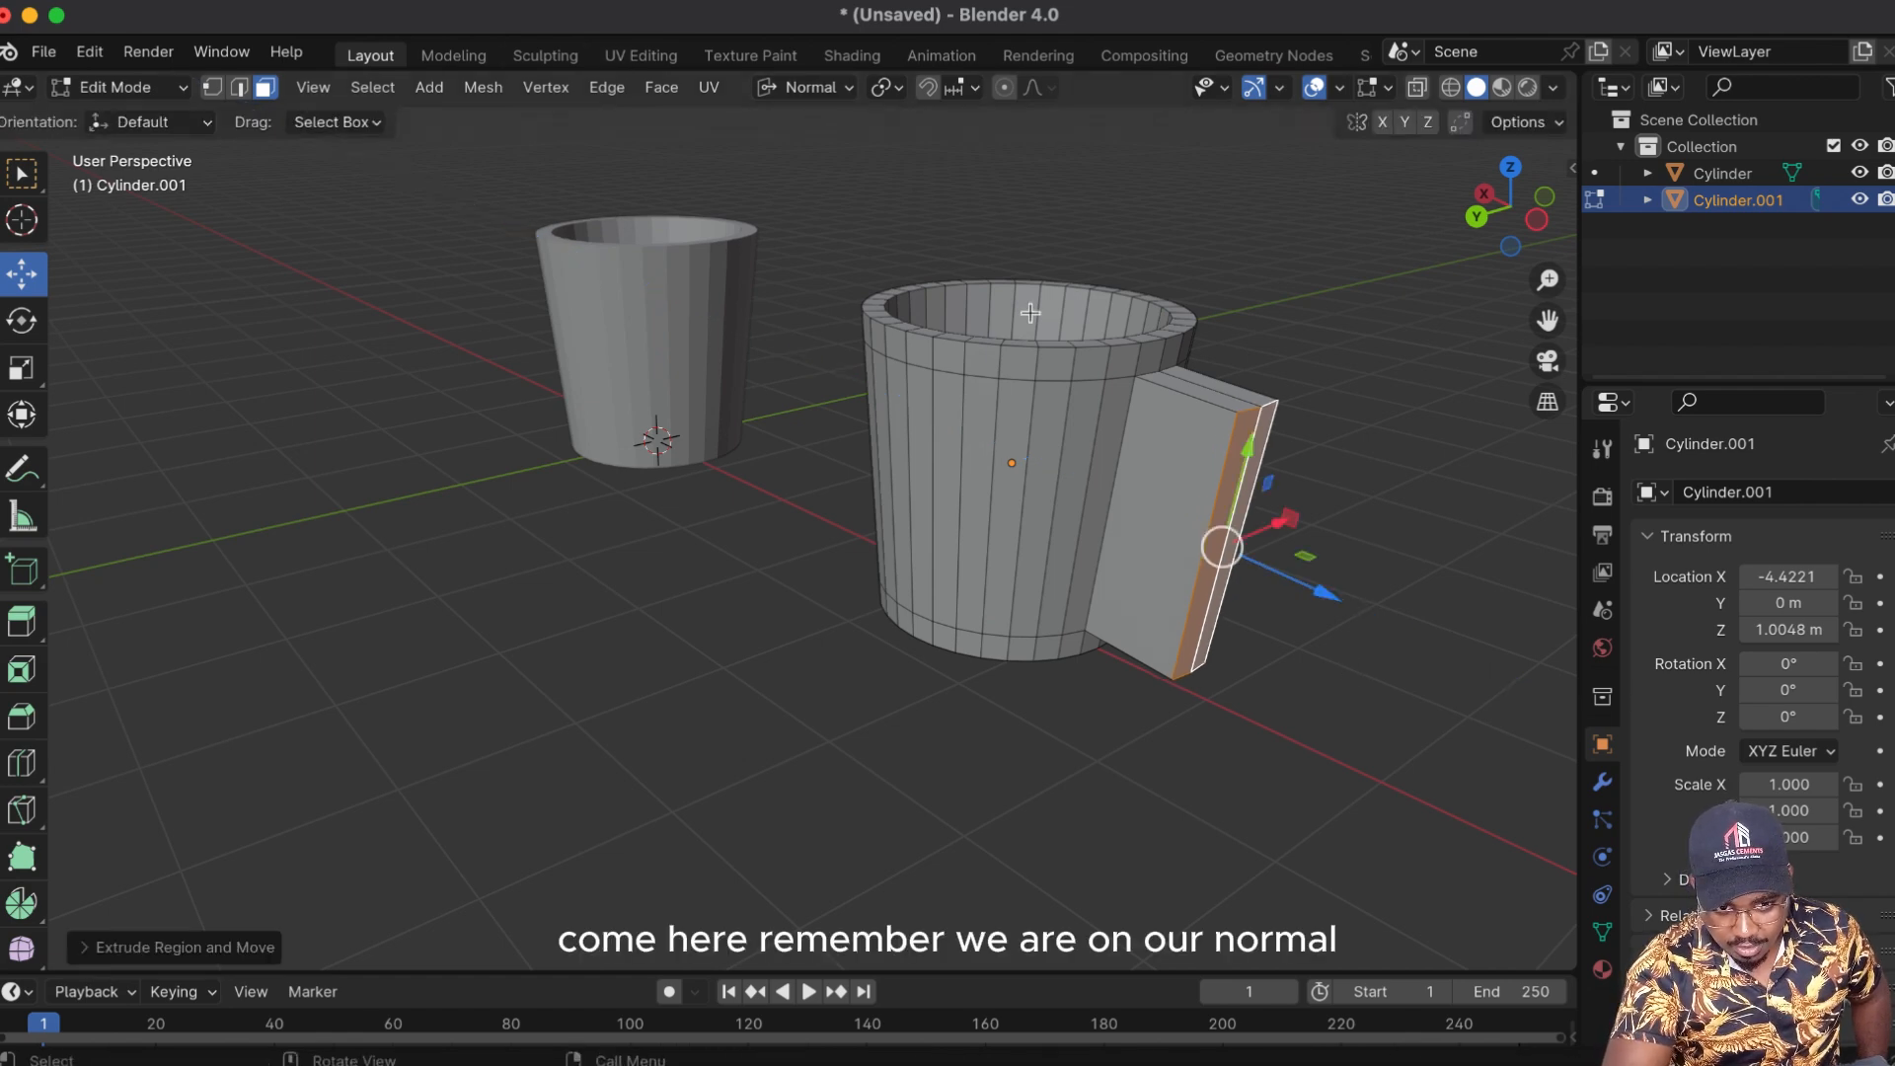
Step: Scale the handle block's outer end faces down along the normal Y axis to taper the handle
key(s)
key(y)
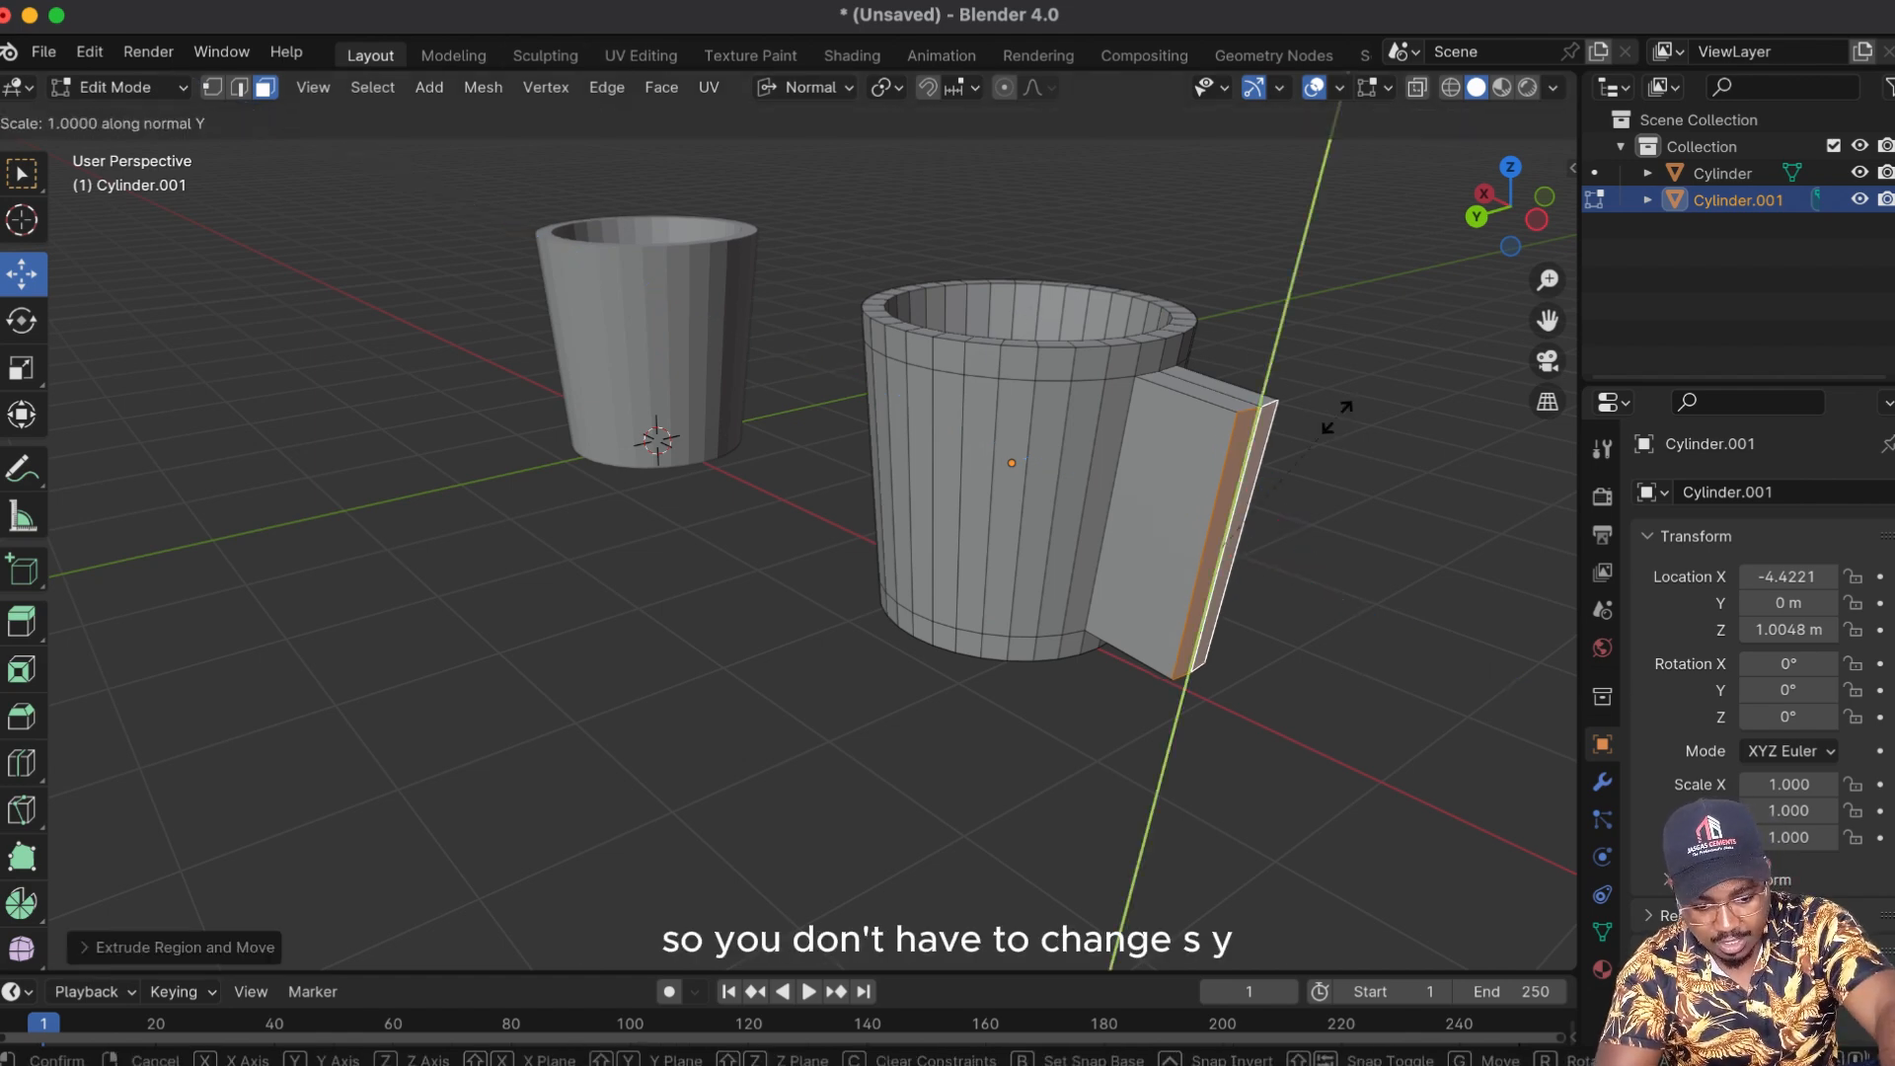
click(1313, 486)
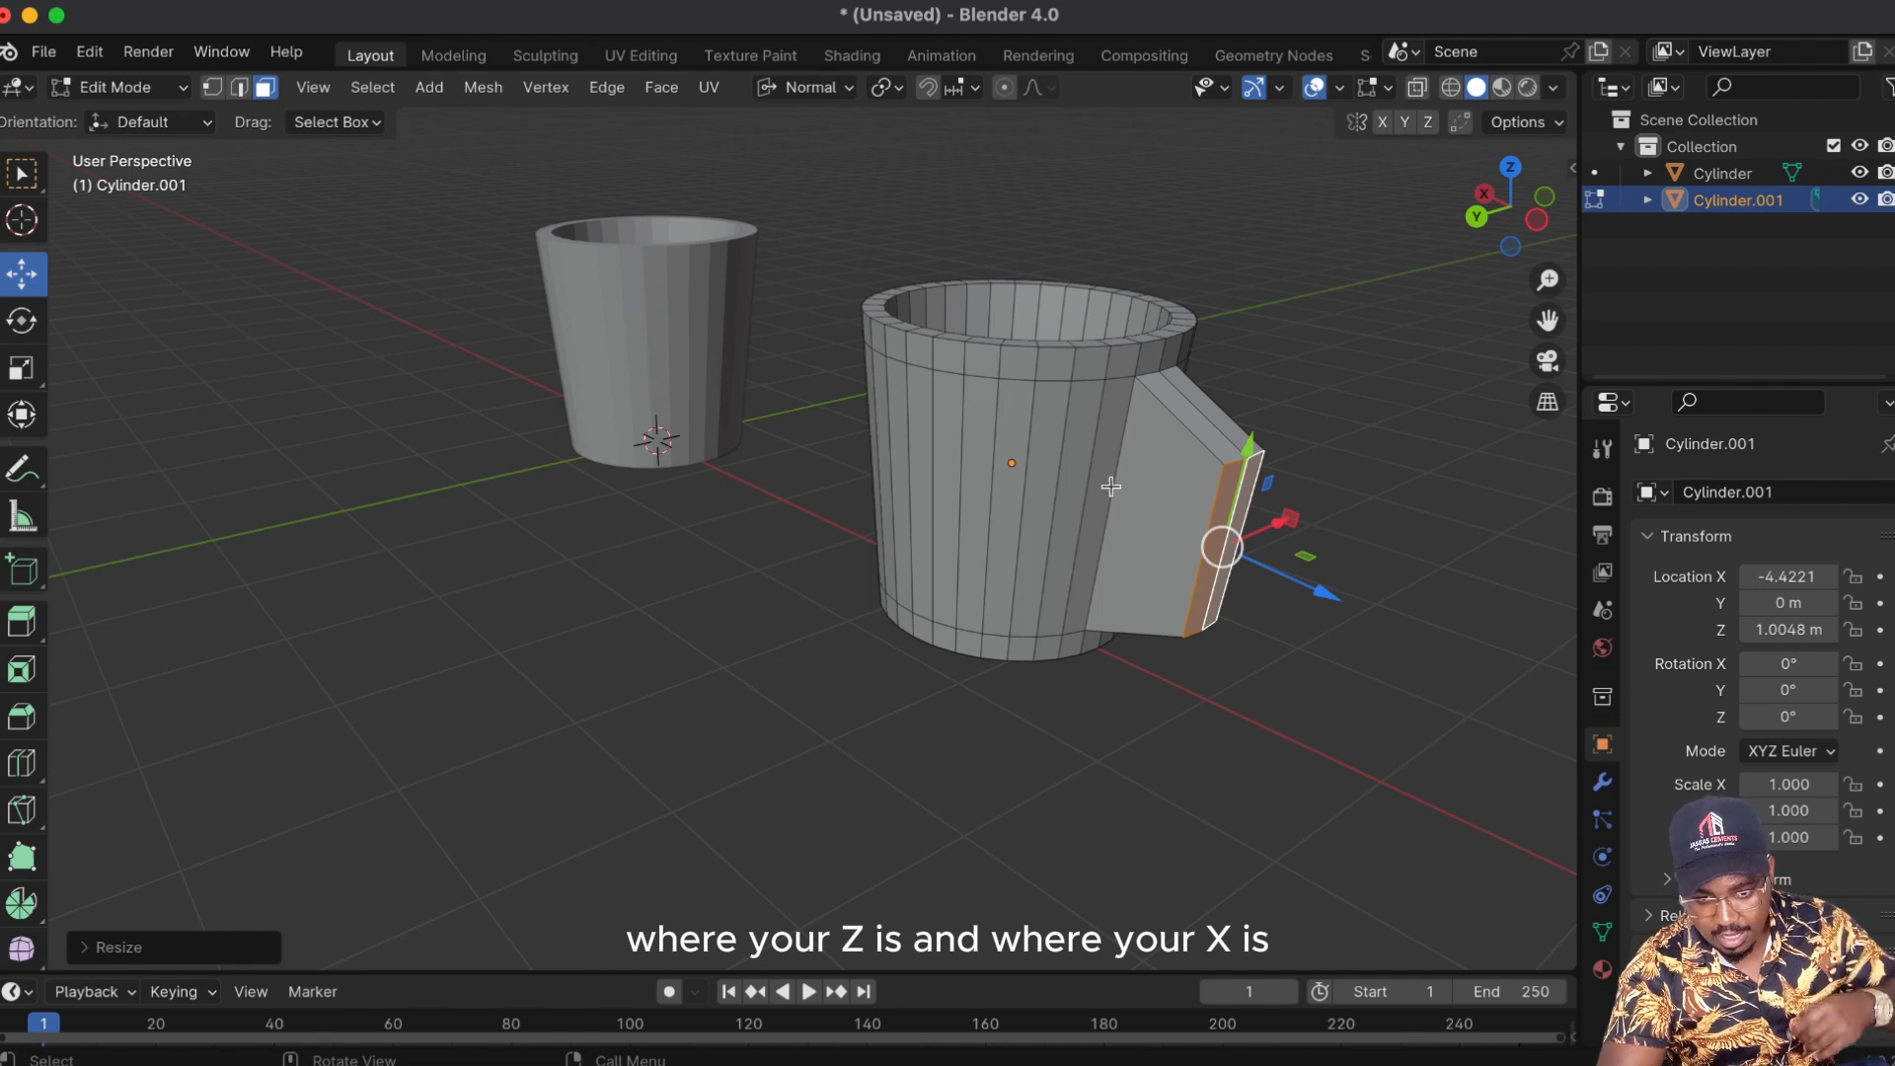
Step: Select the two opposite side faces of the duplicate cup's handle and inset them
click(1155, 512)
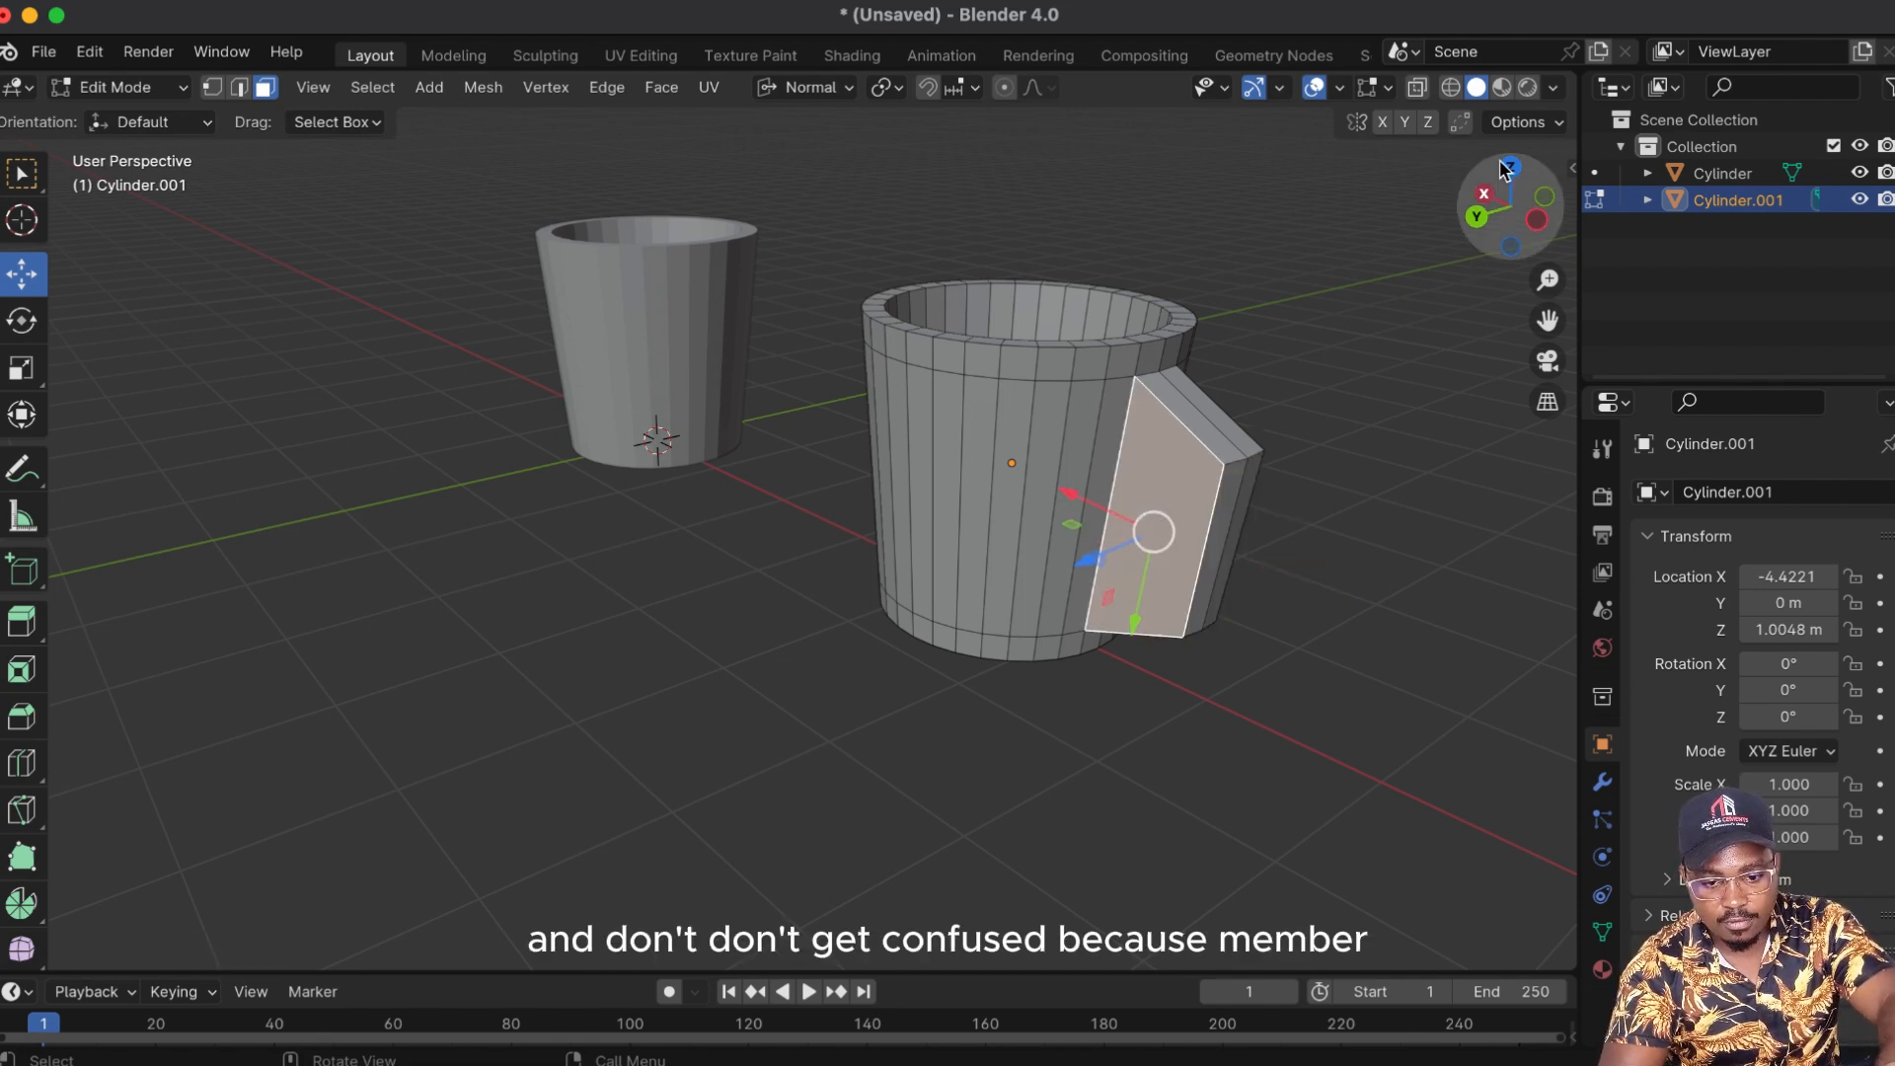
drag(1501, 169, 640, 729)
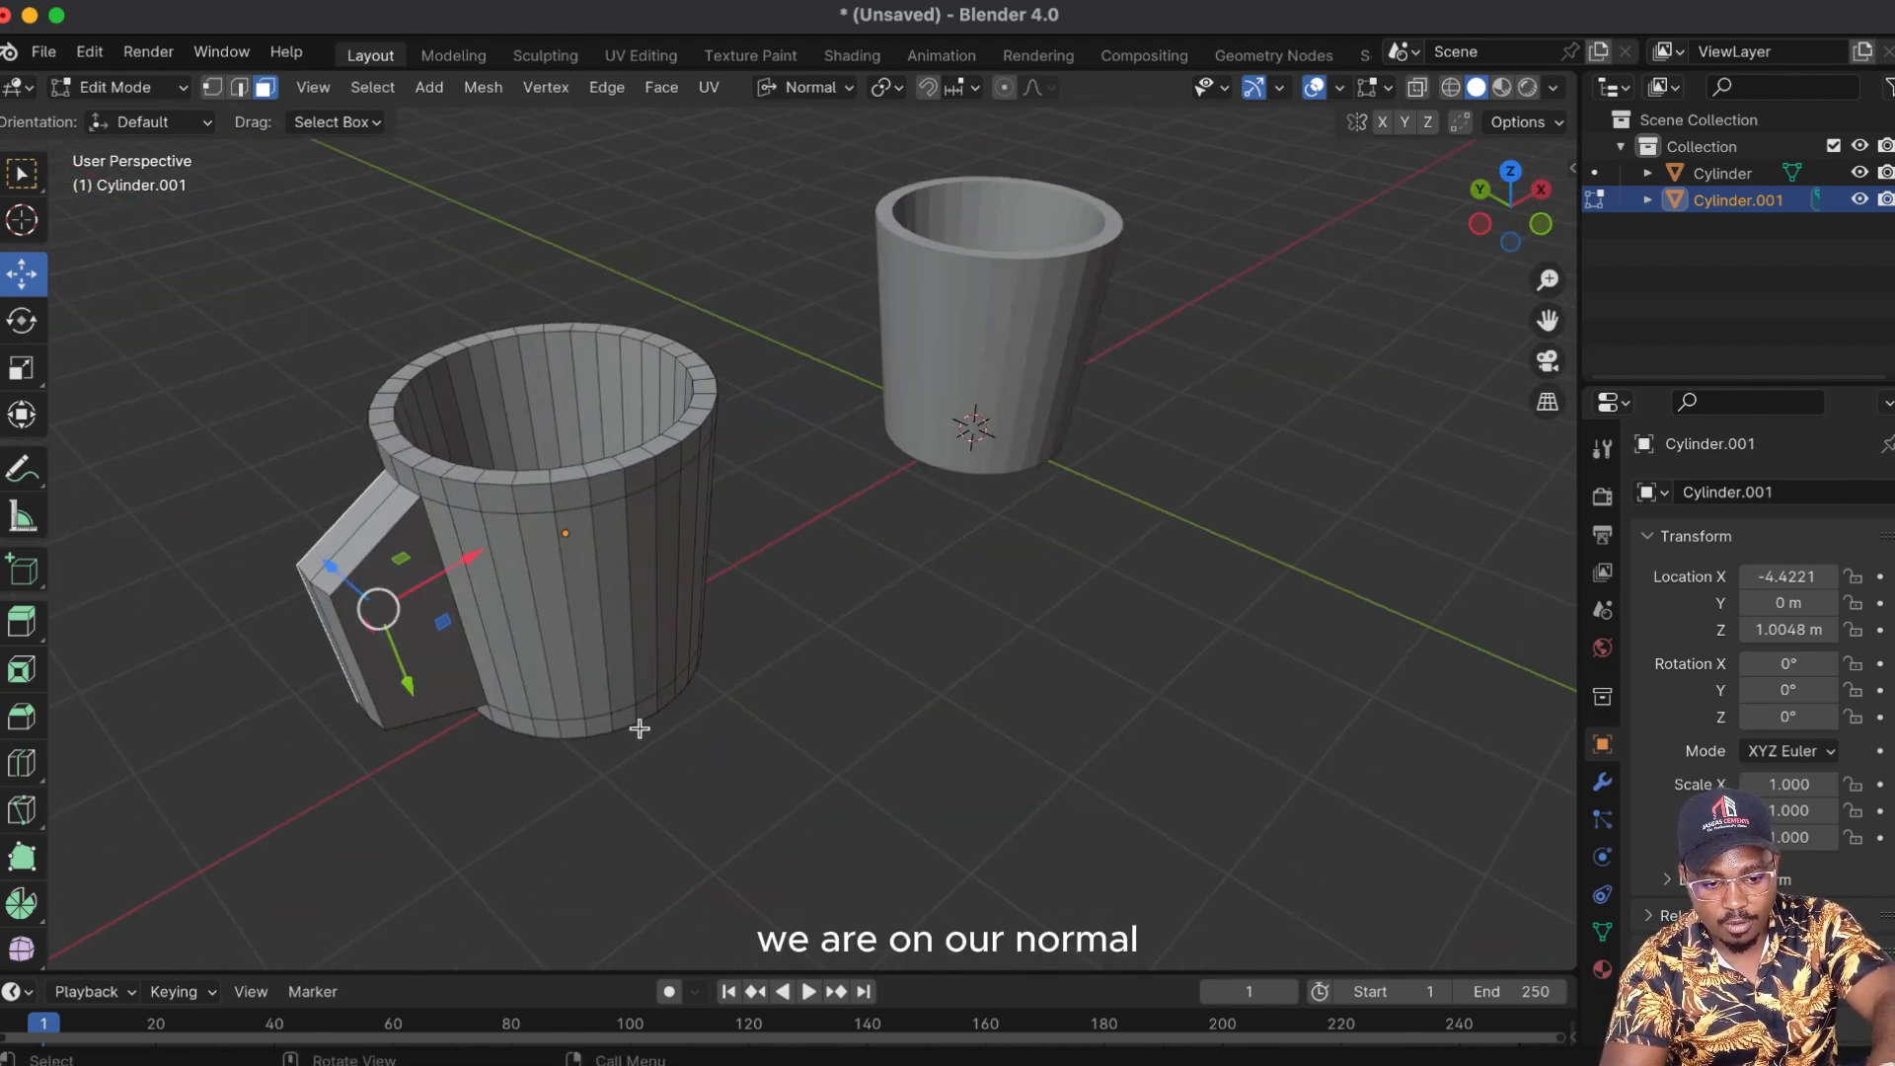
shift+click(426, 654)
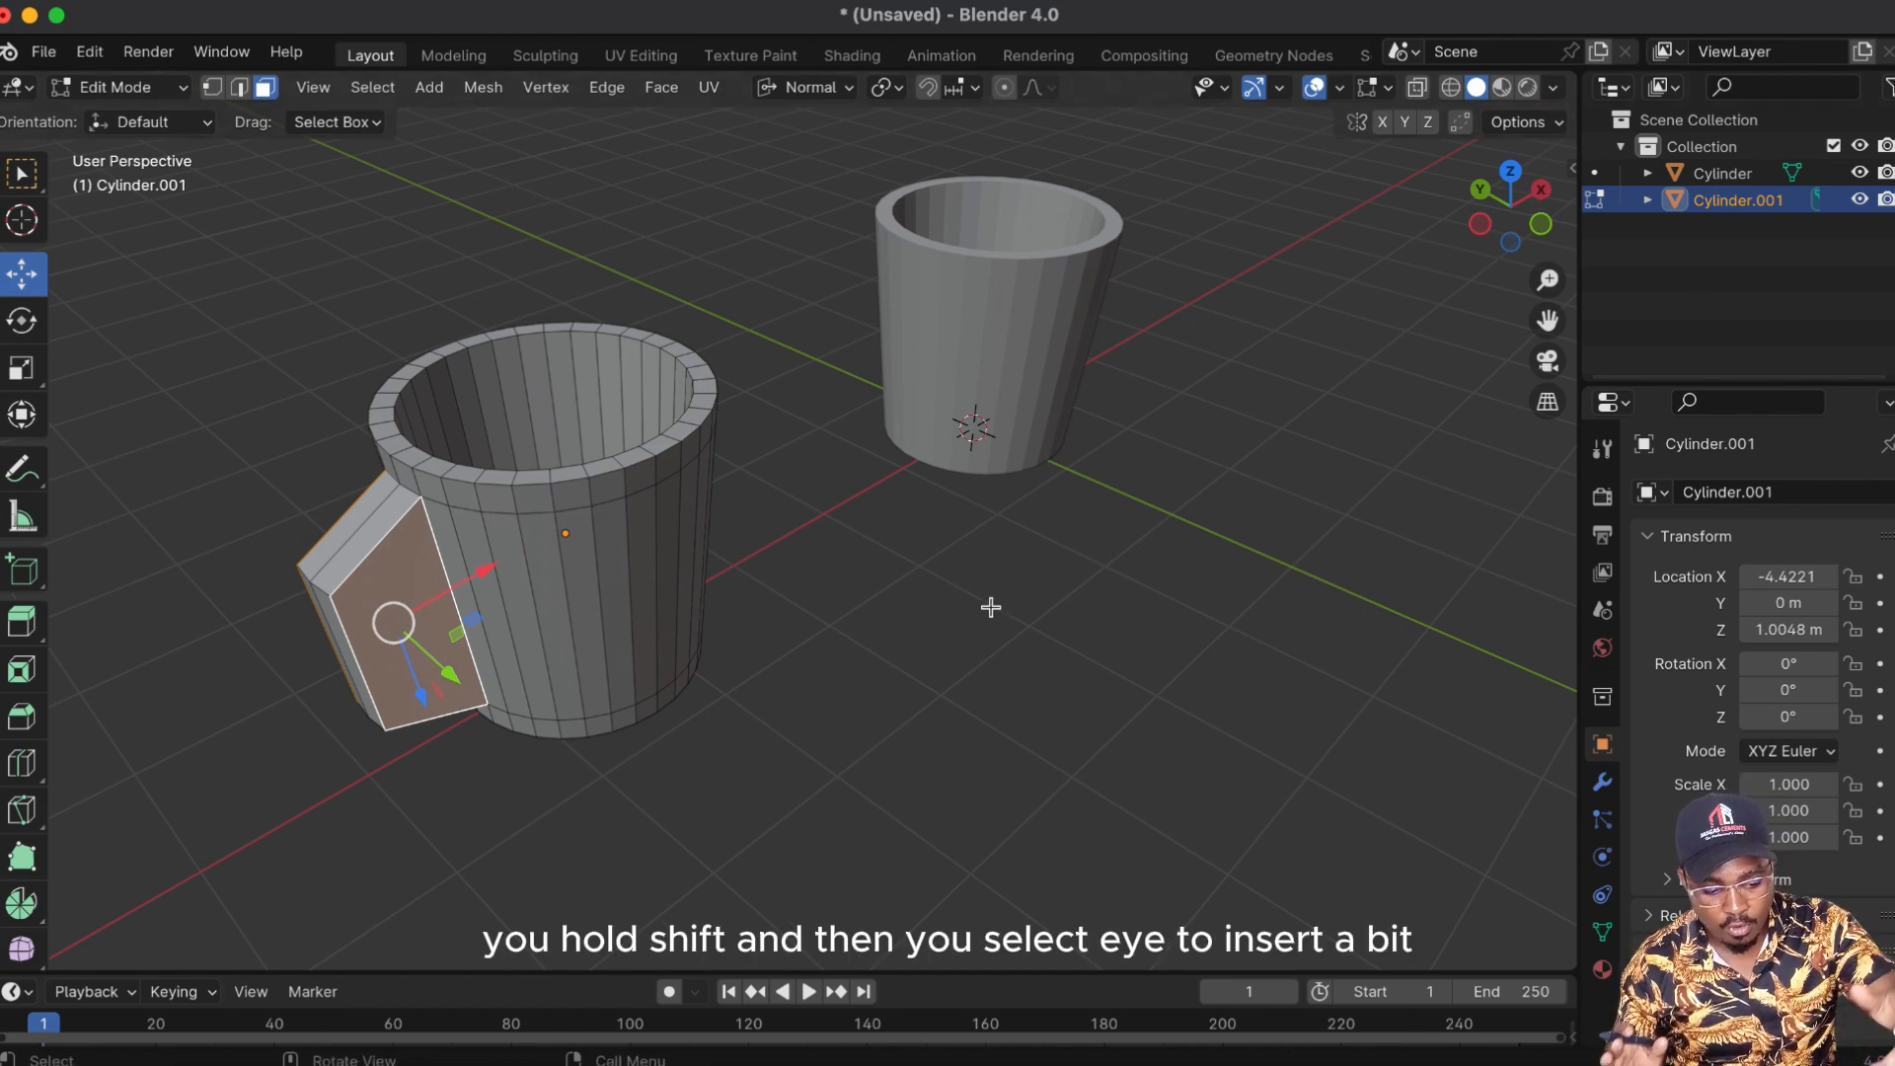
key(i)
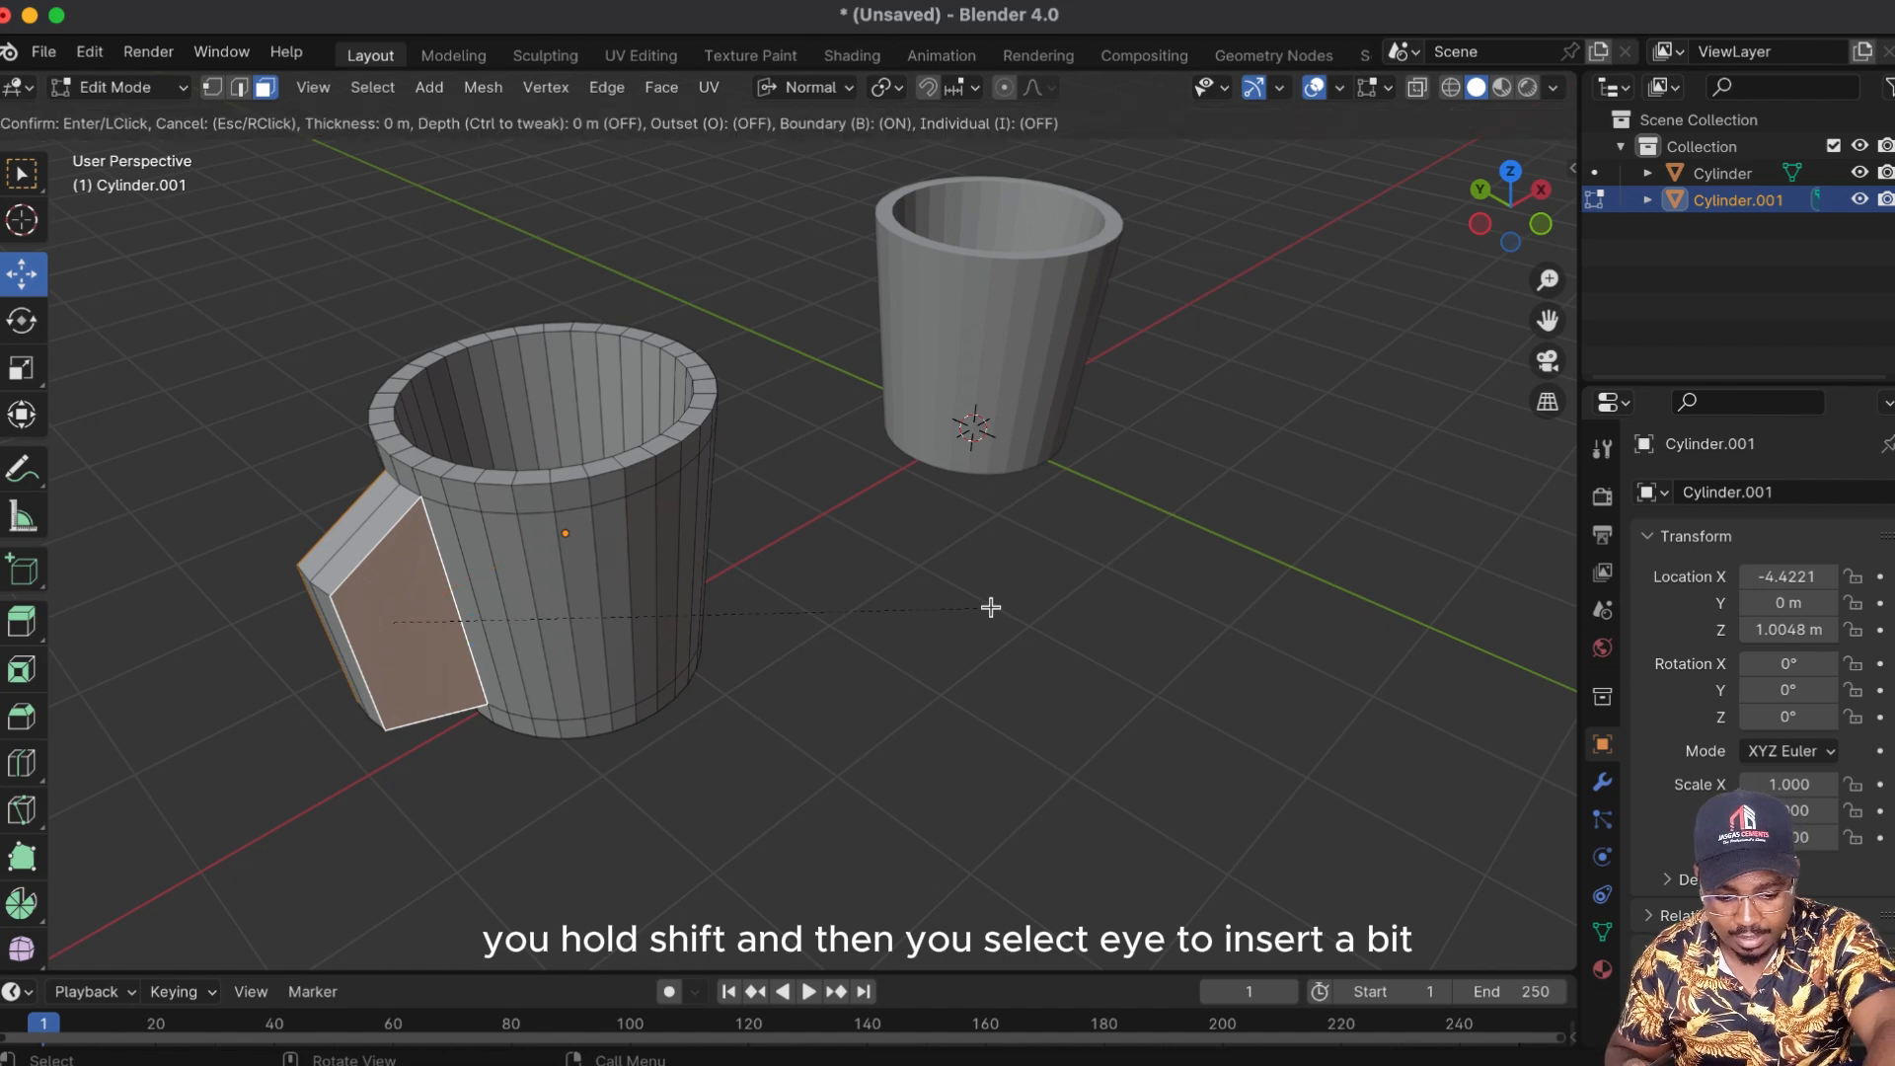
click(978, 610)
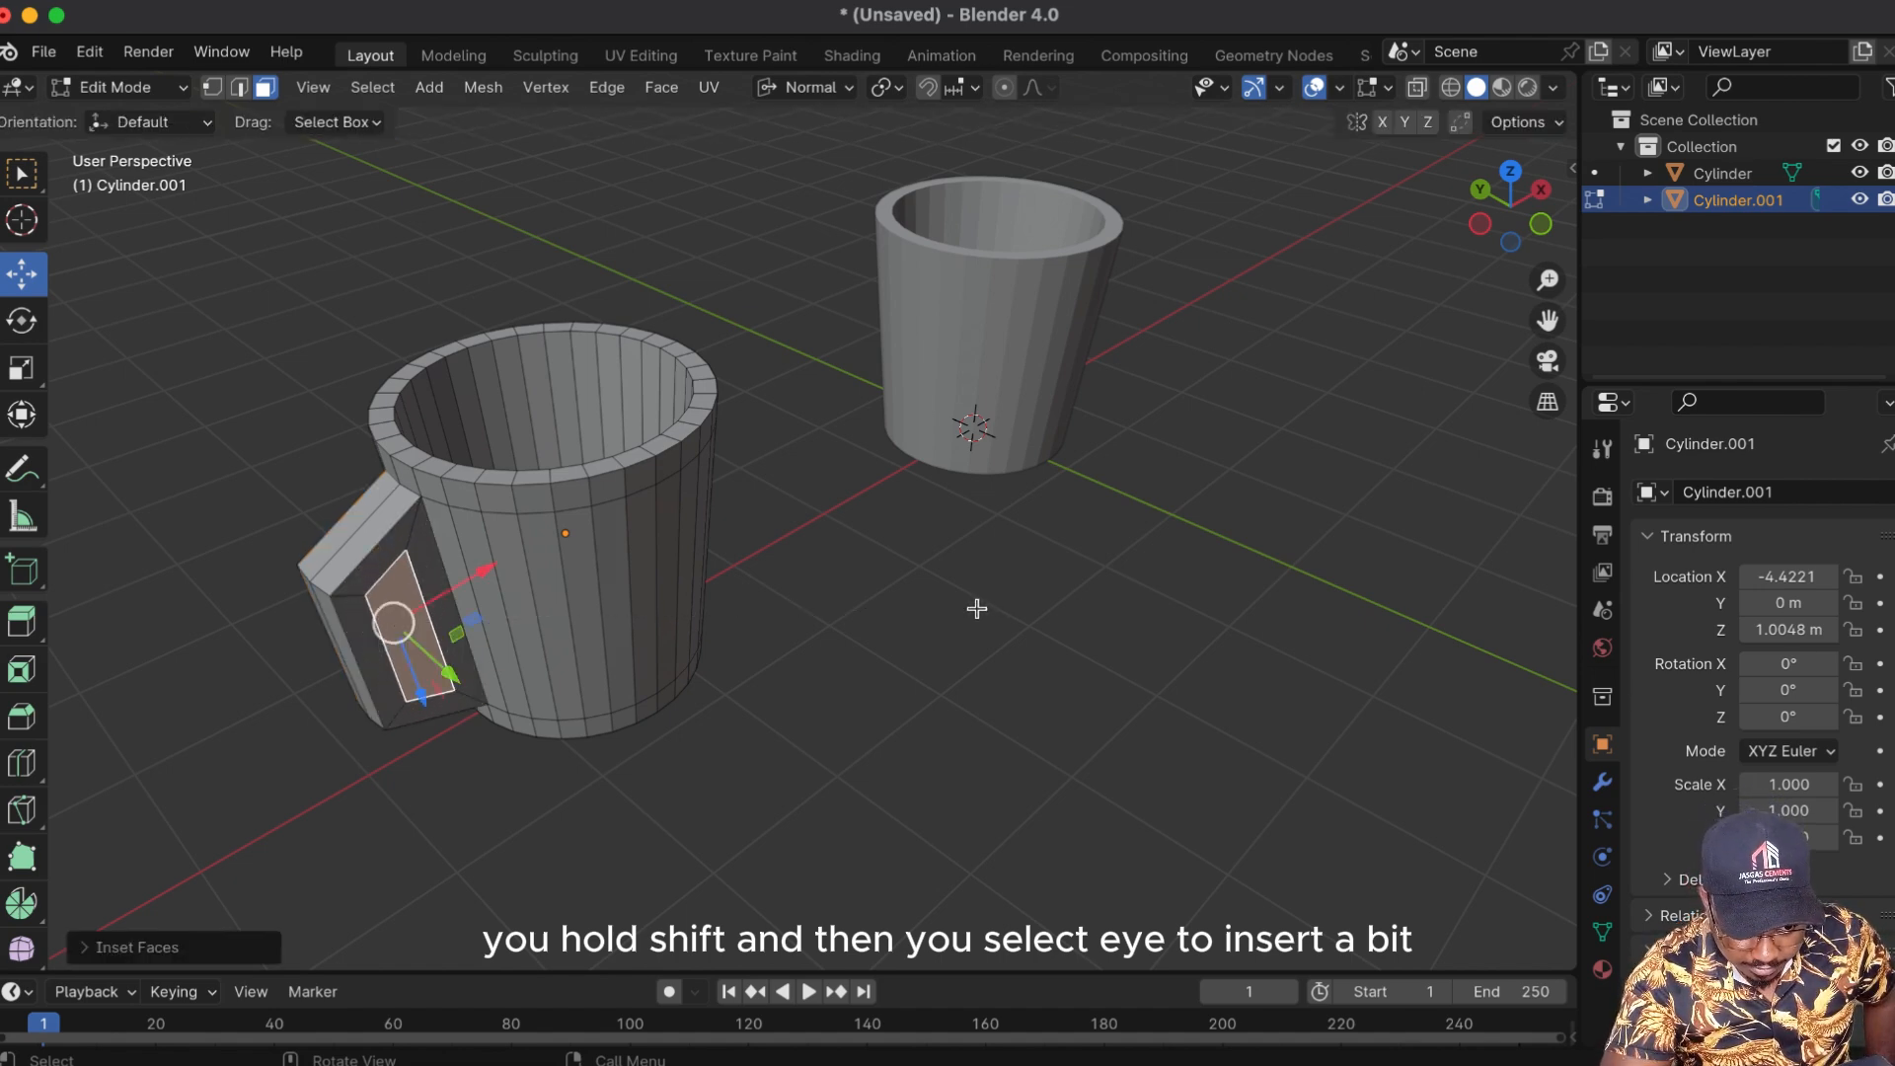
Step: Open a hole through the duplicate cup's handle with Bridge Edge Loops on the inset faces, and return to Object Mode
key(ctrl)
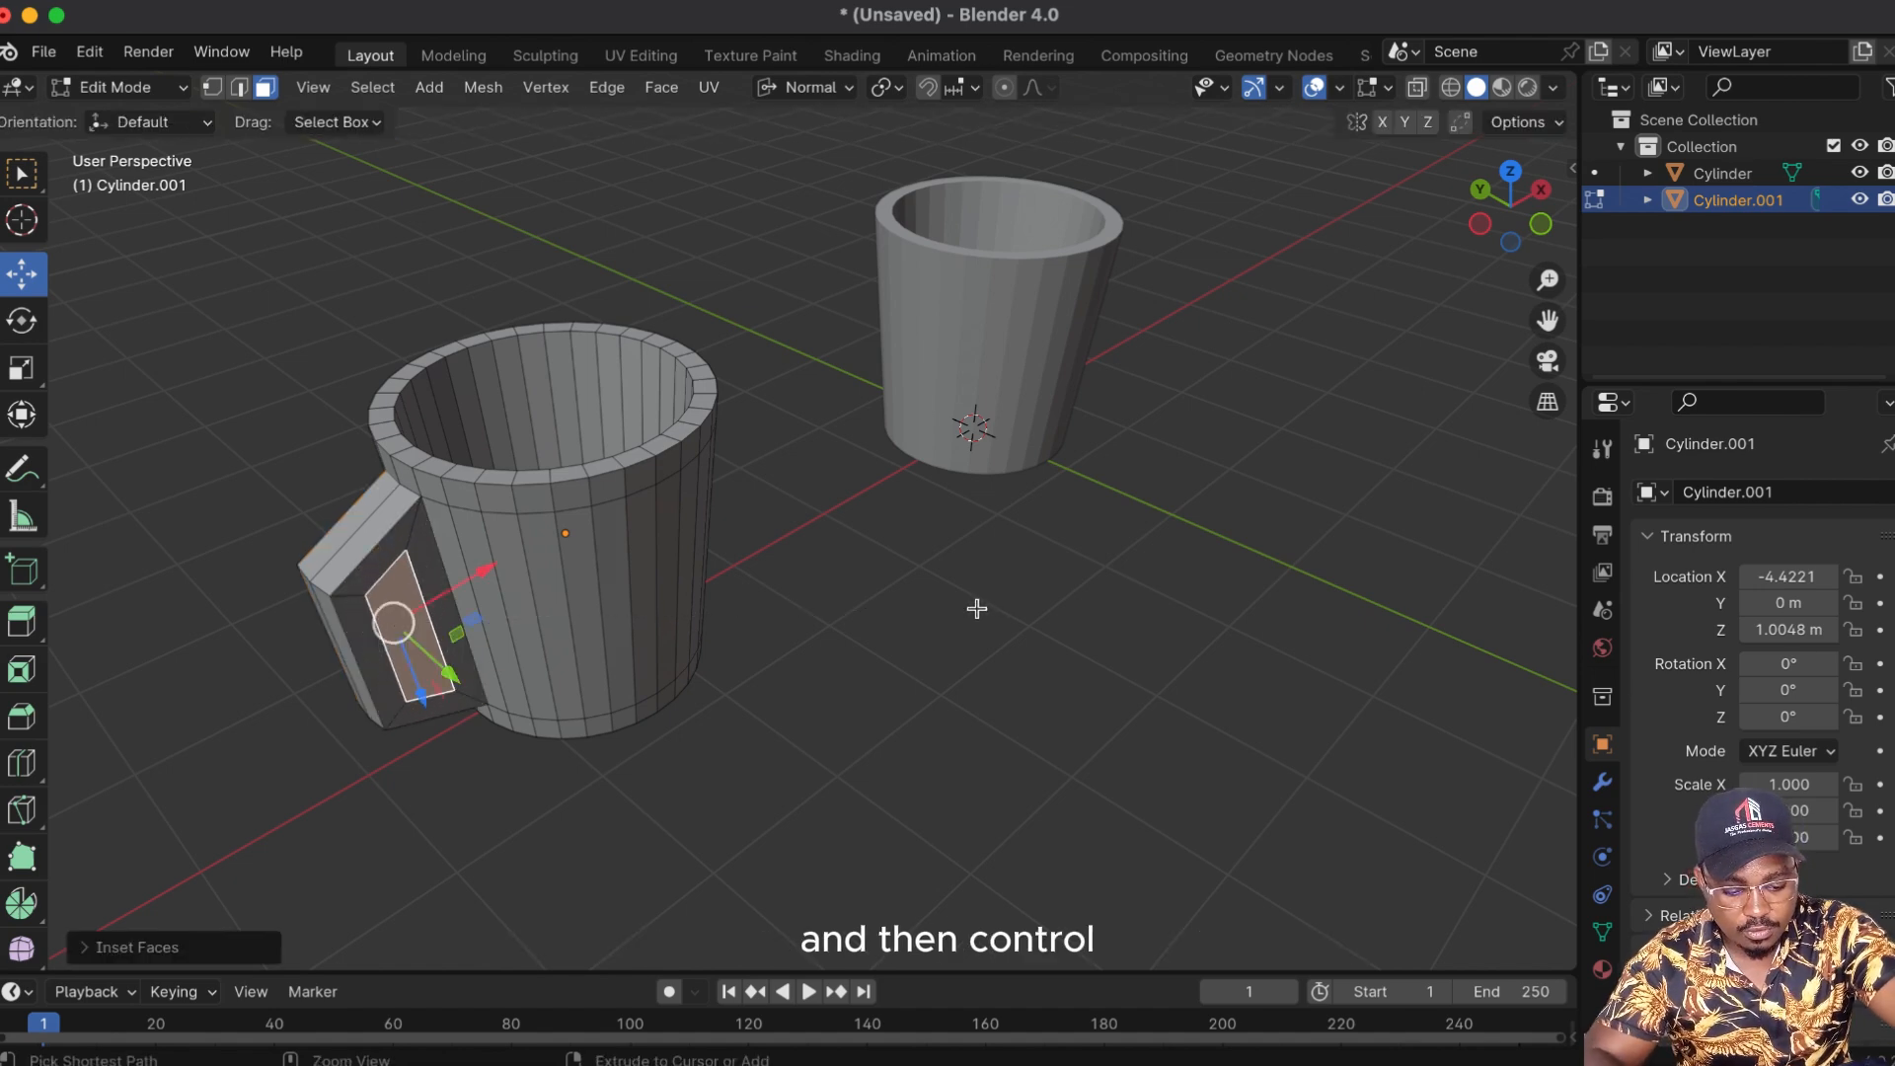
key(ctrl+e)
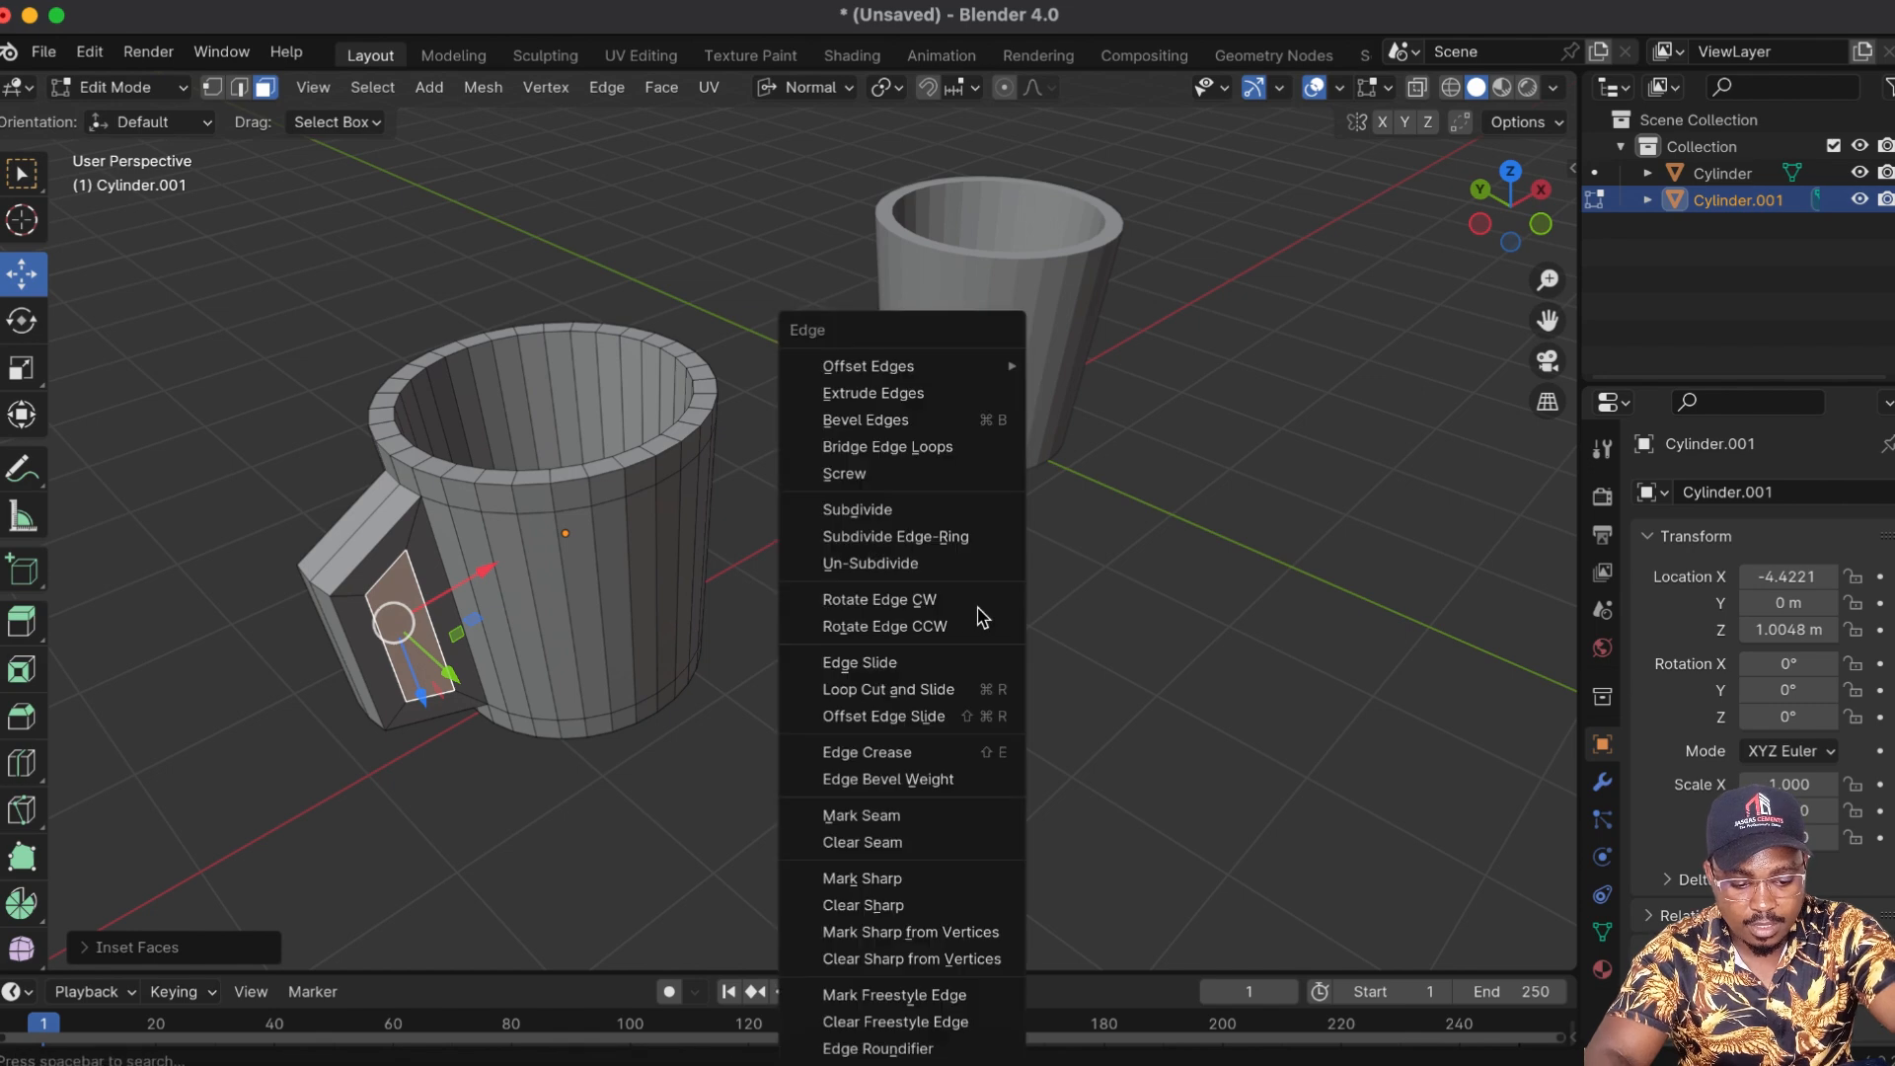
click(929, 456)
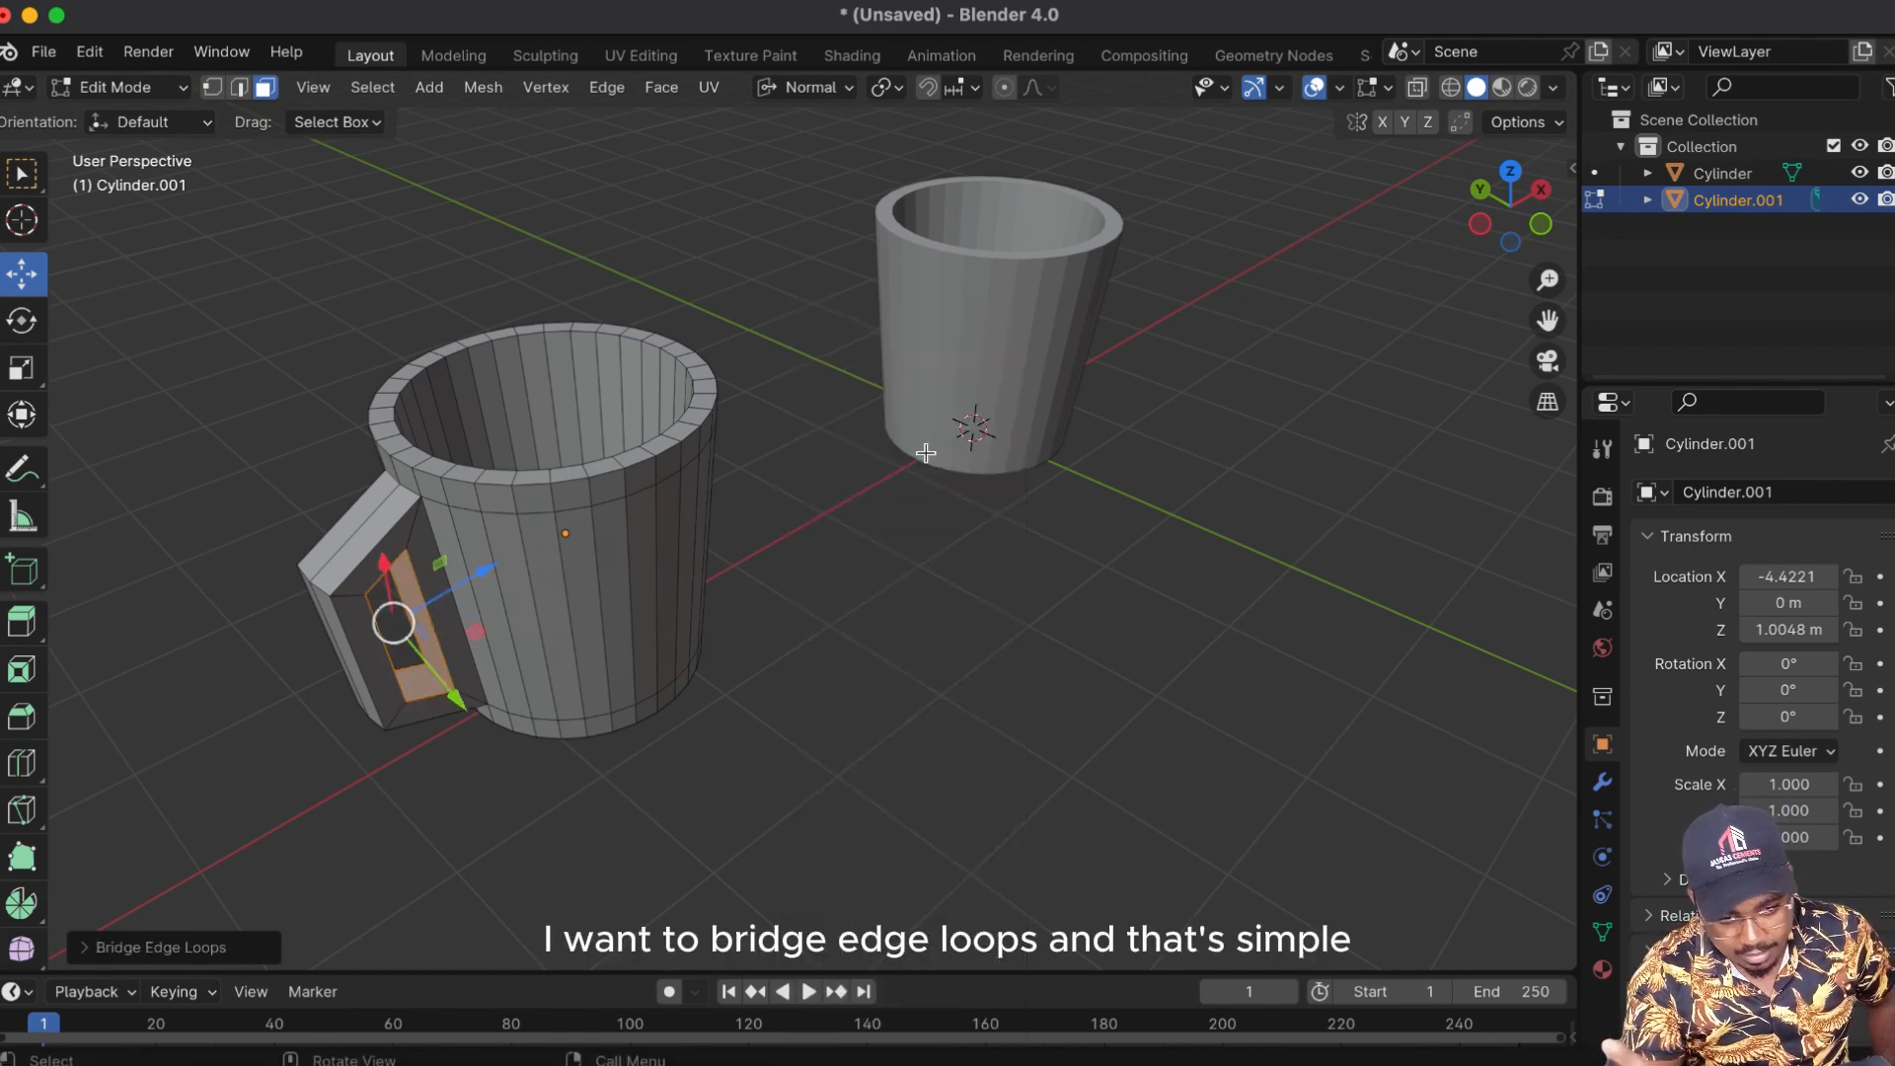
key(Tab)
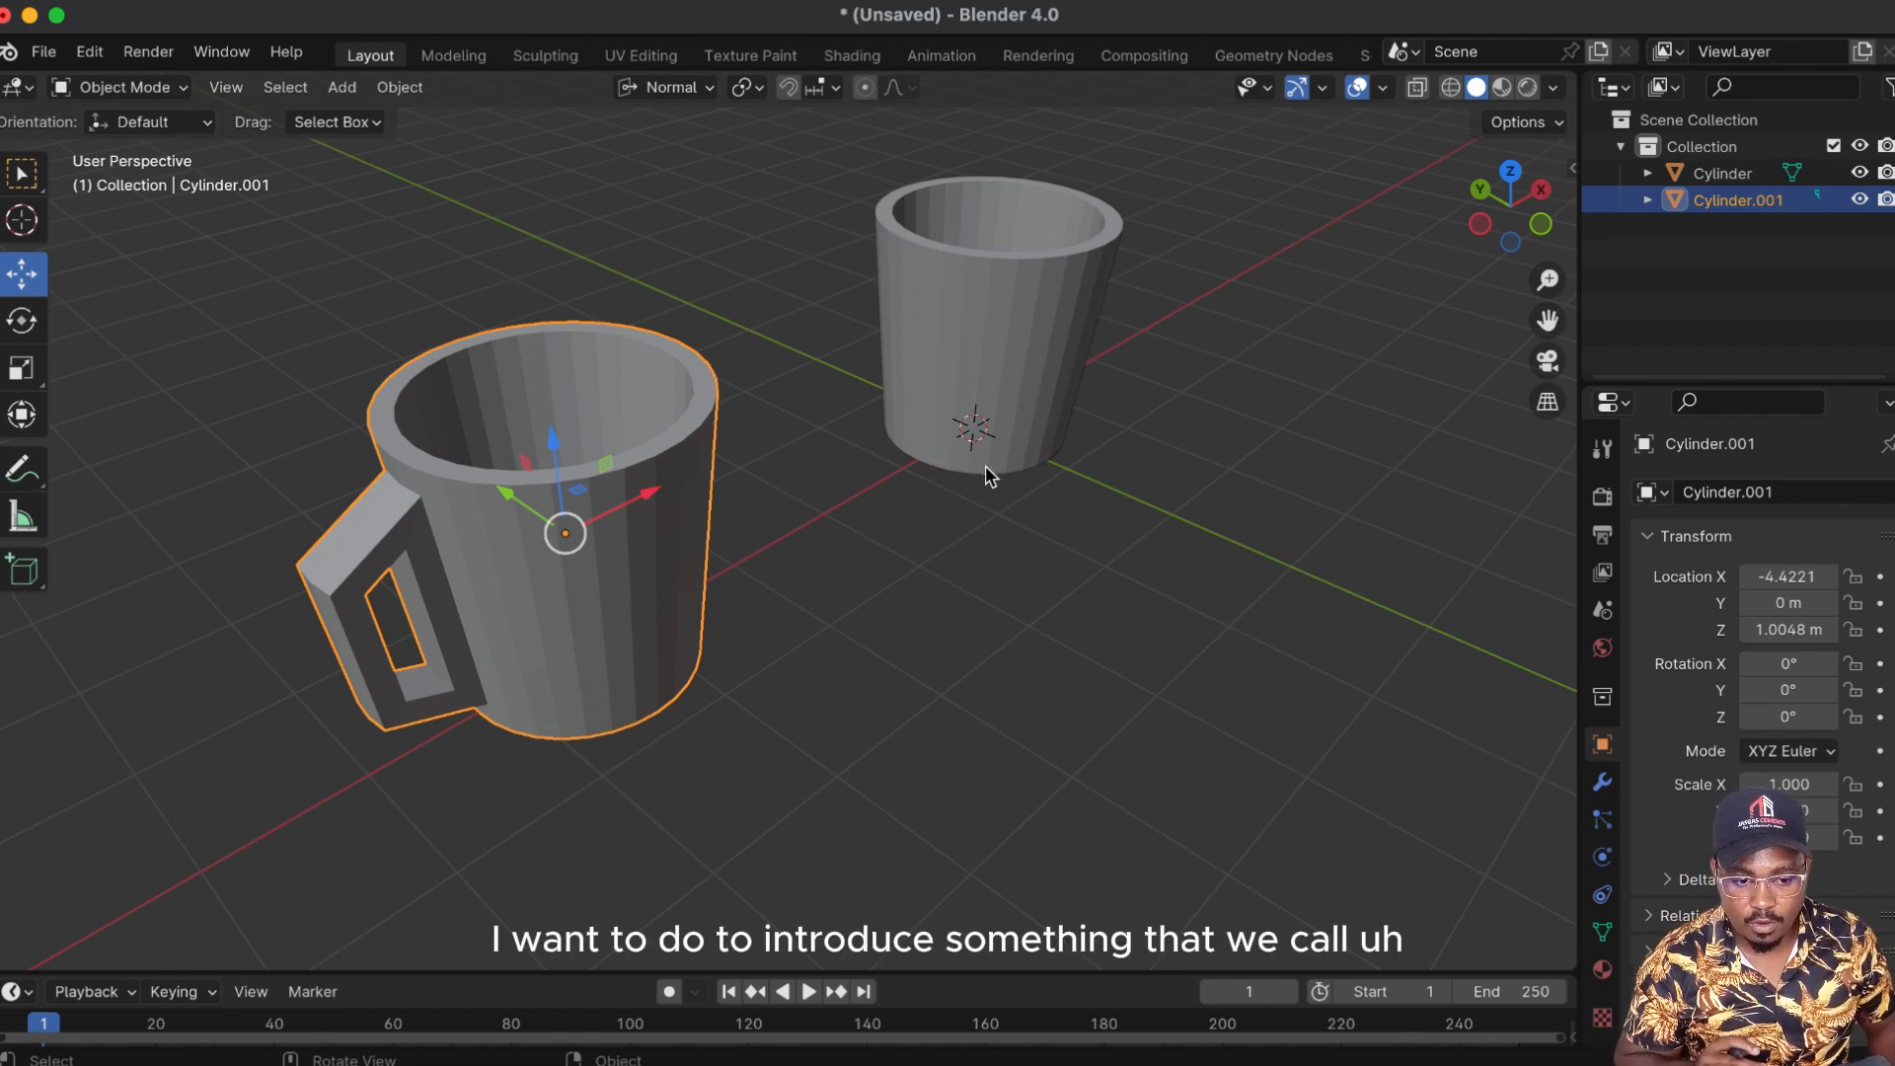
Step: Add a Subdivision Surface modifier to the duplicate cup and set its viewport level to 2
click(1603, 785)
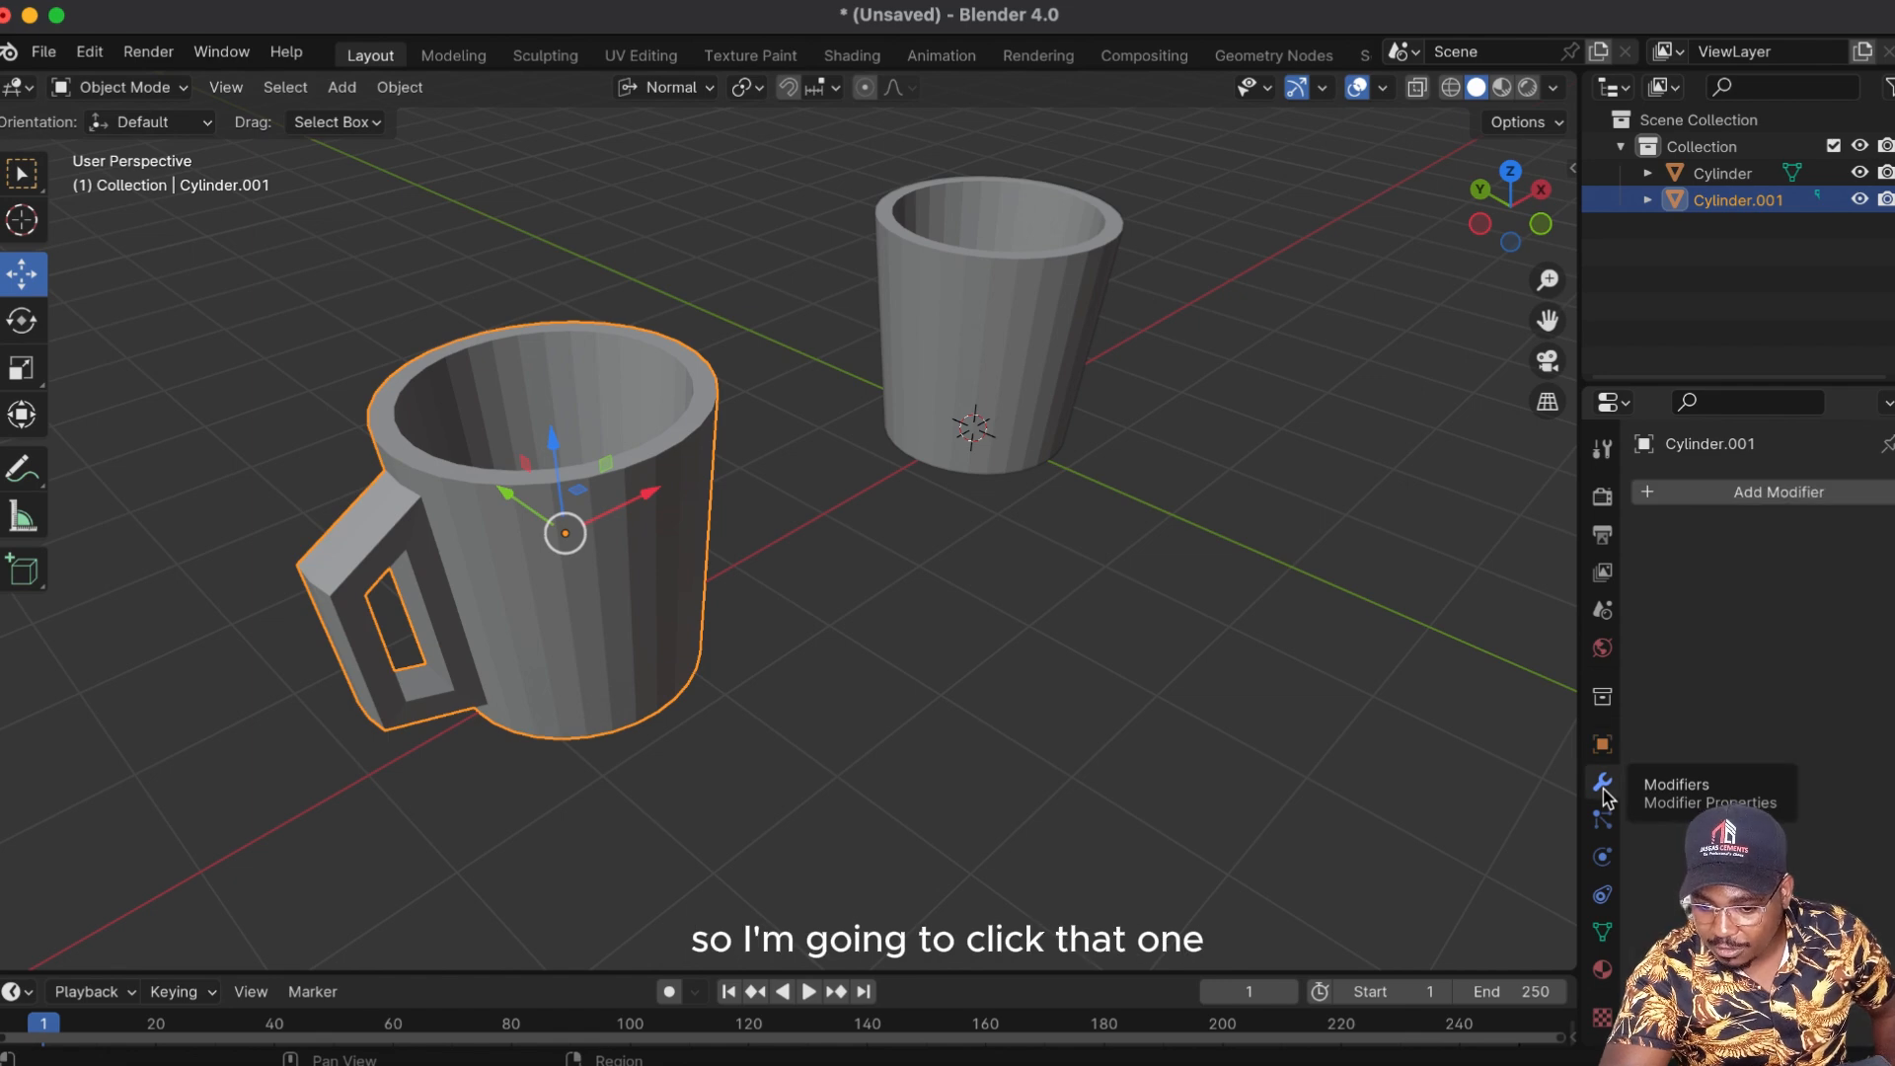
click(1777, 494)
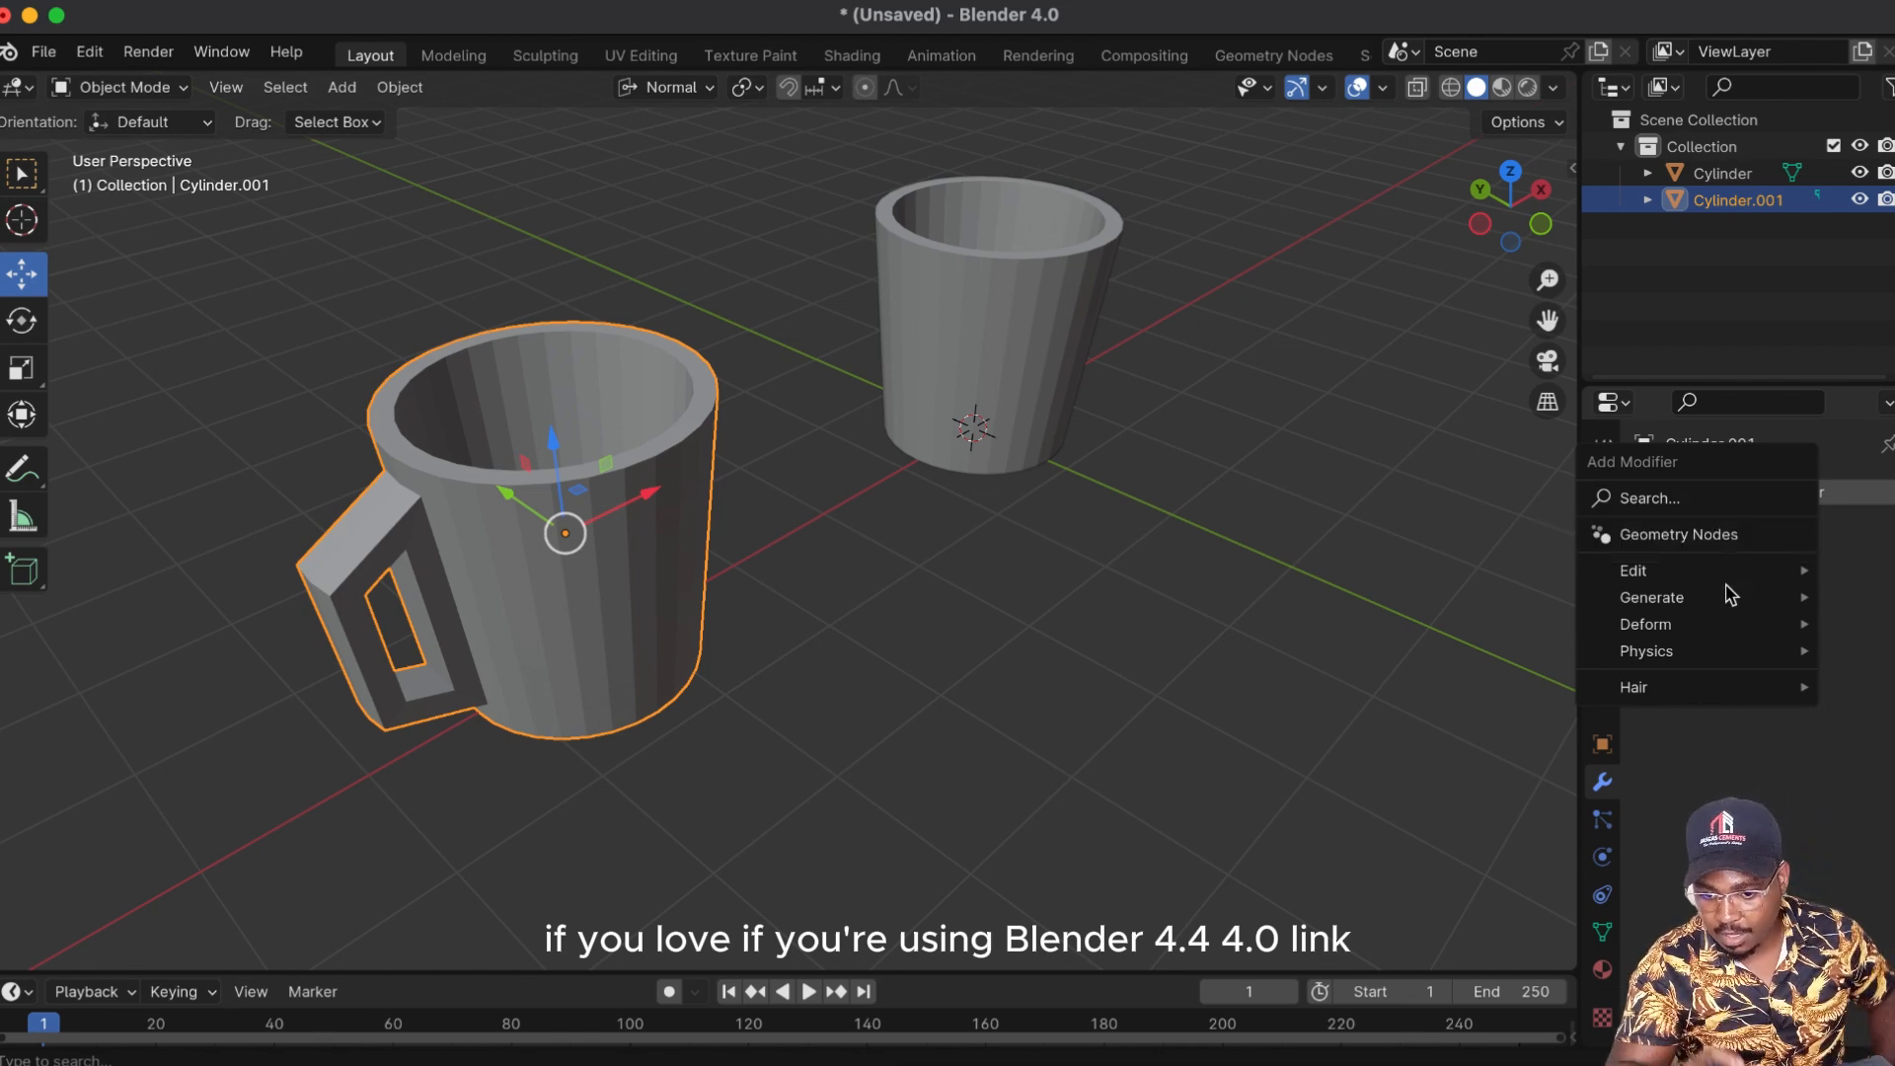
mouse_move(1726, 600)
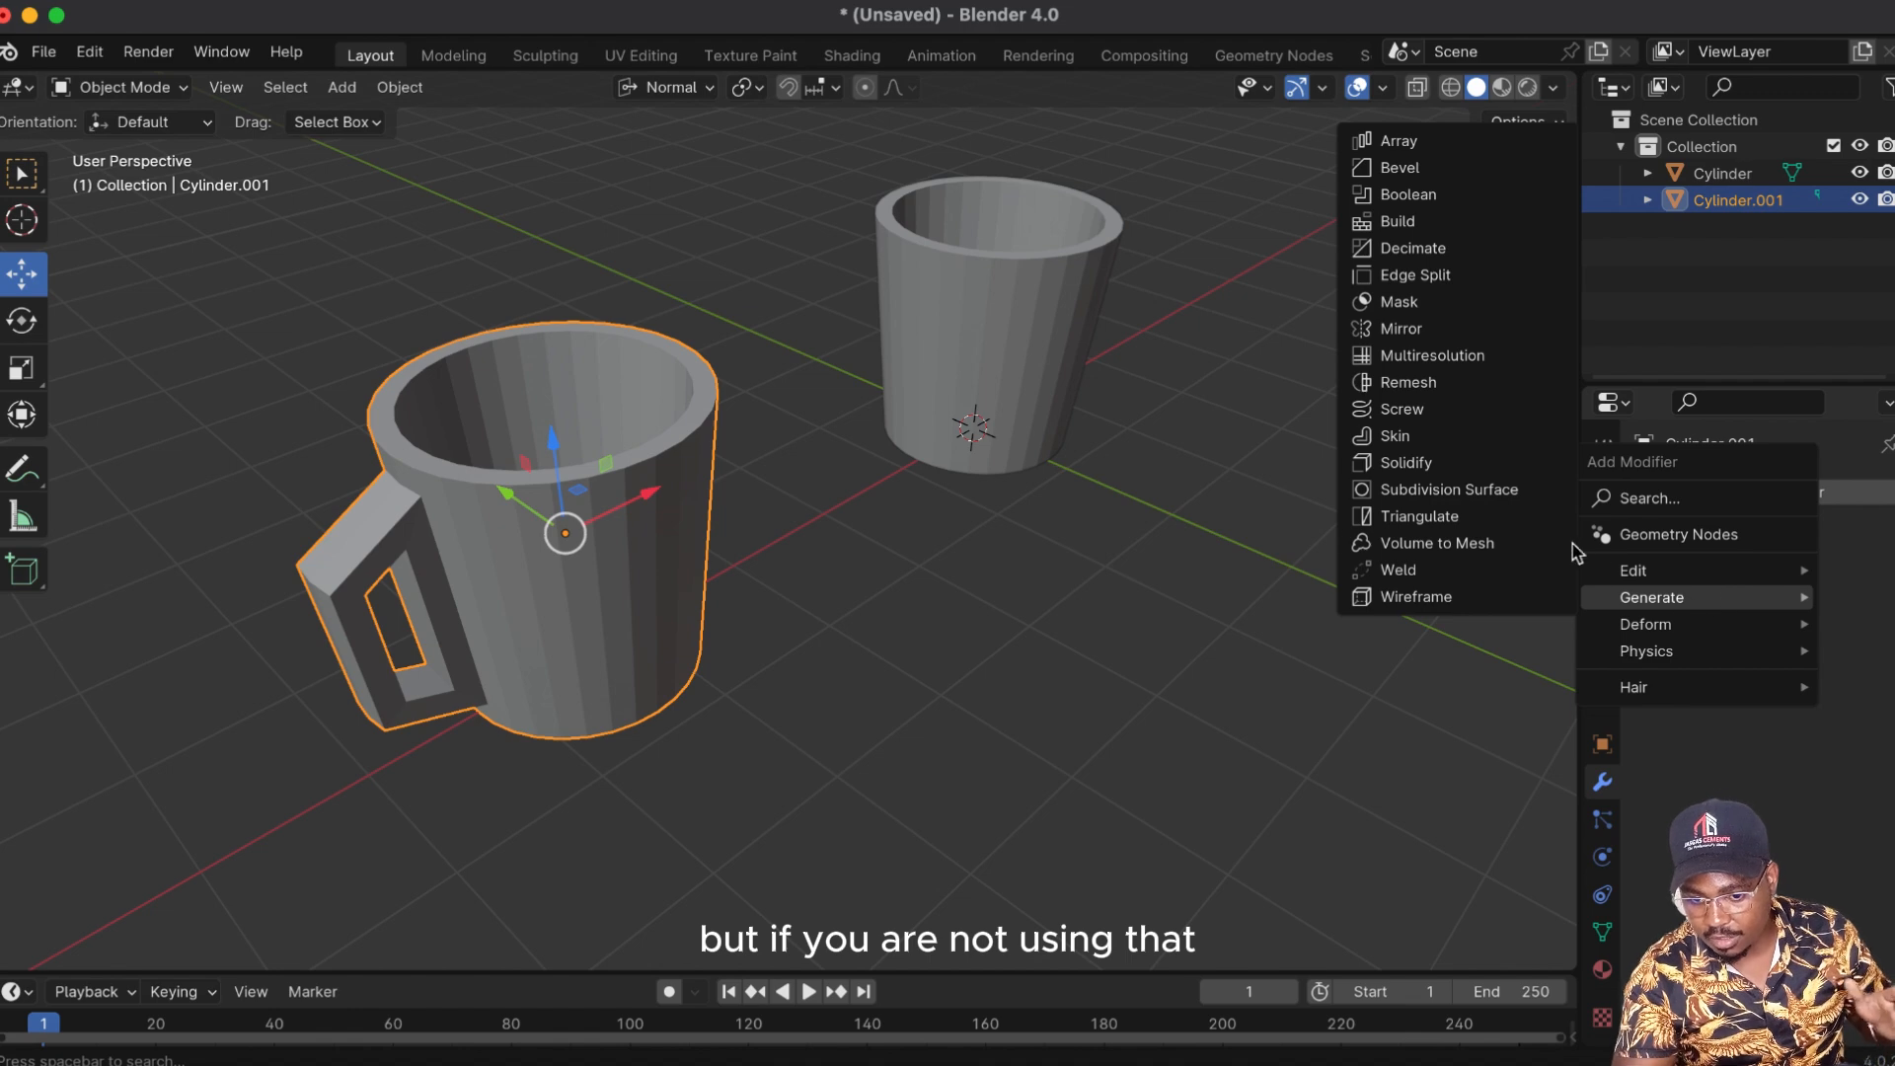
click(1454, 491)
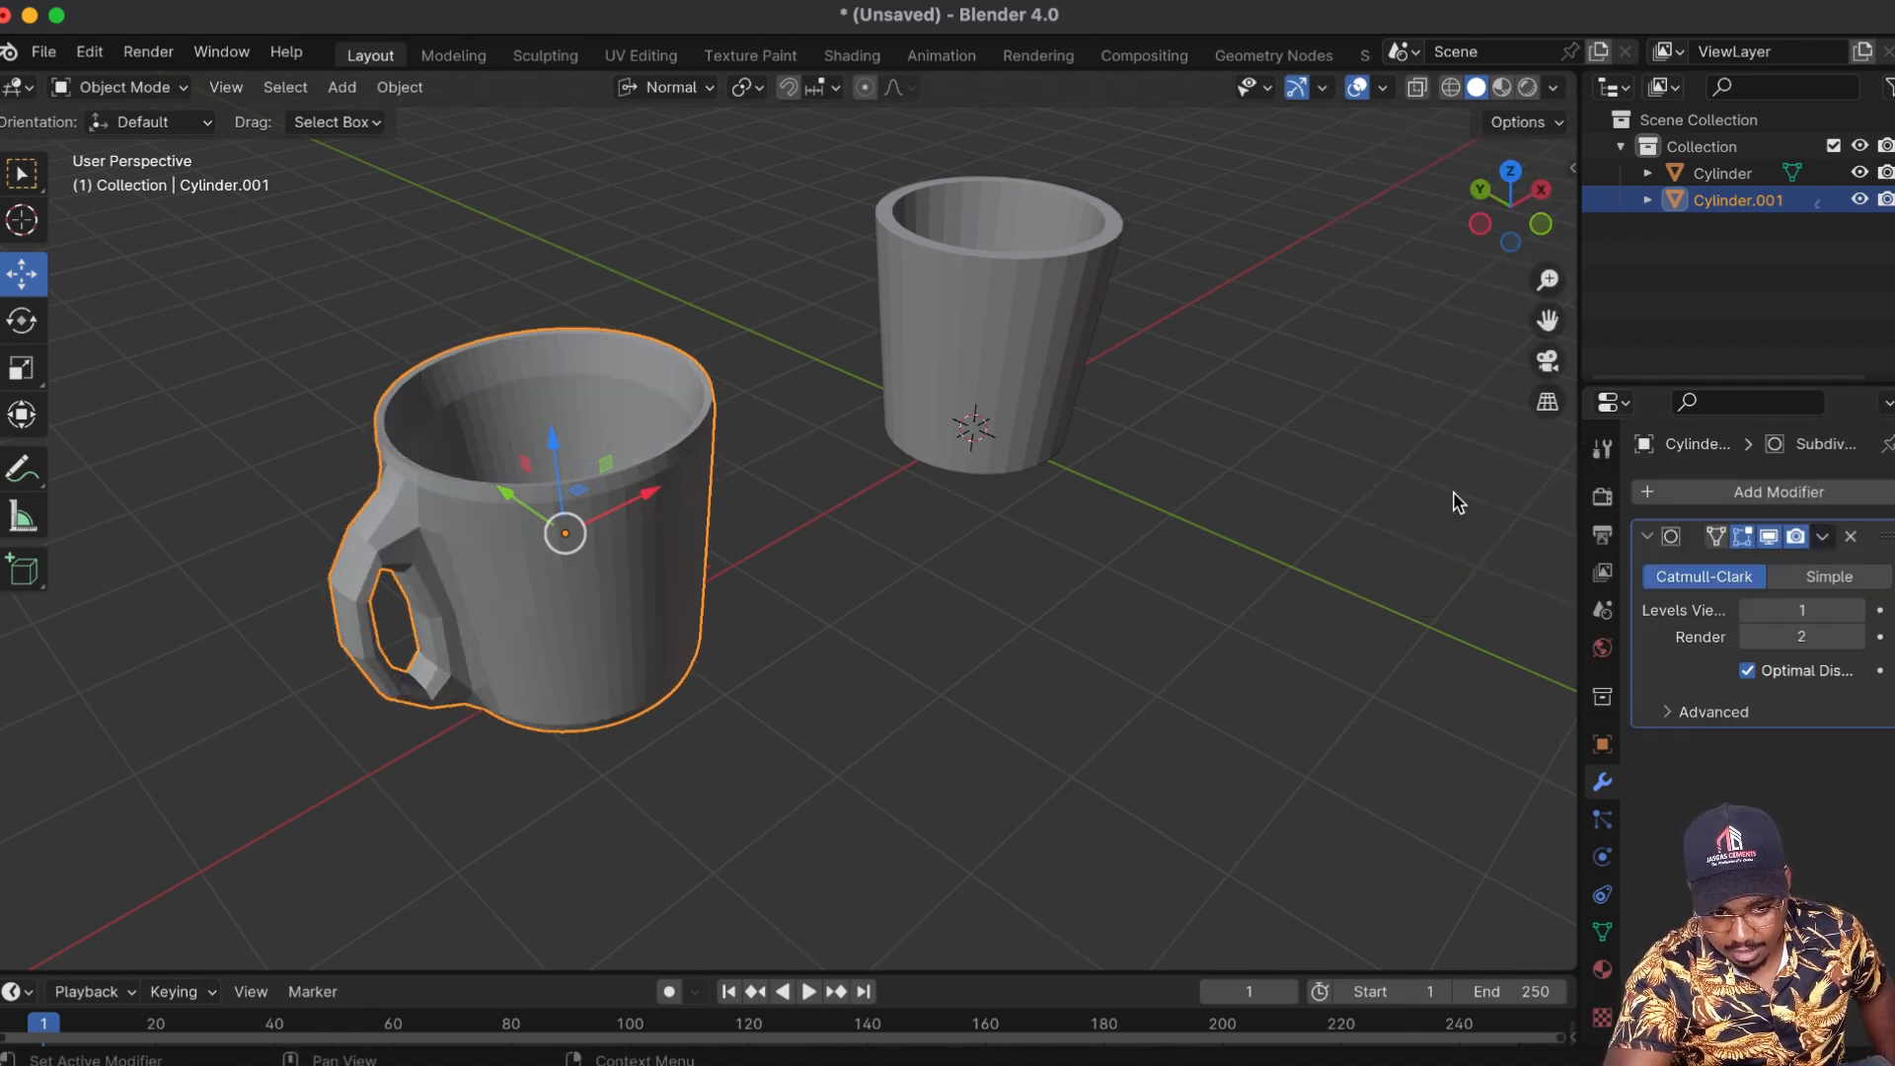
click(1857, 610)
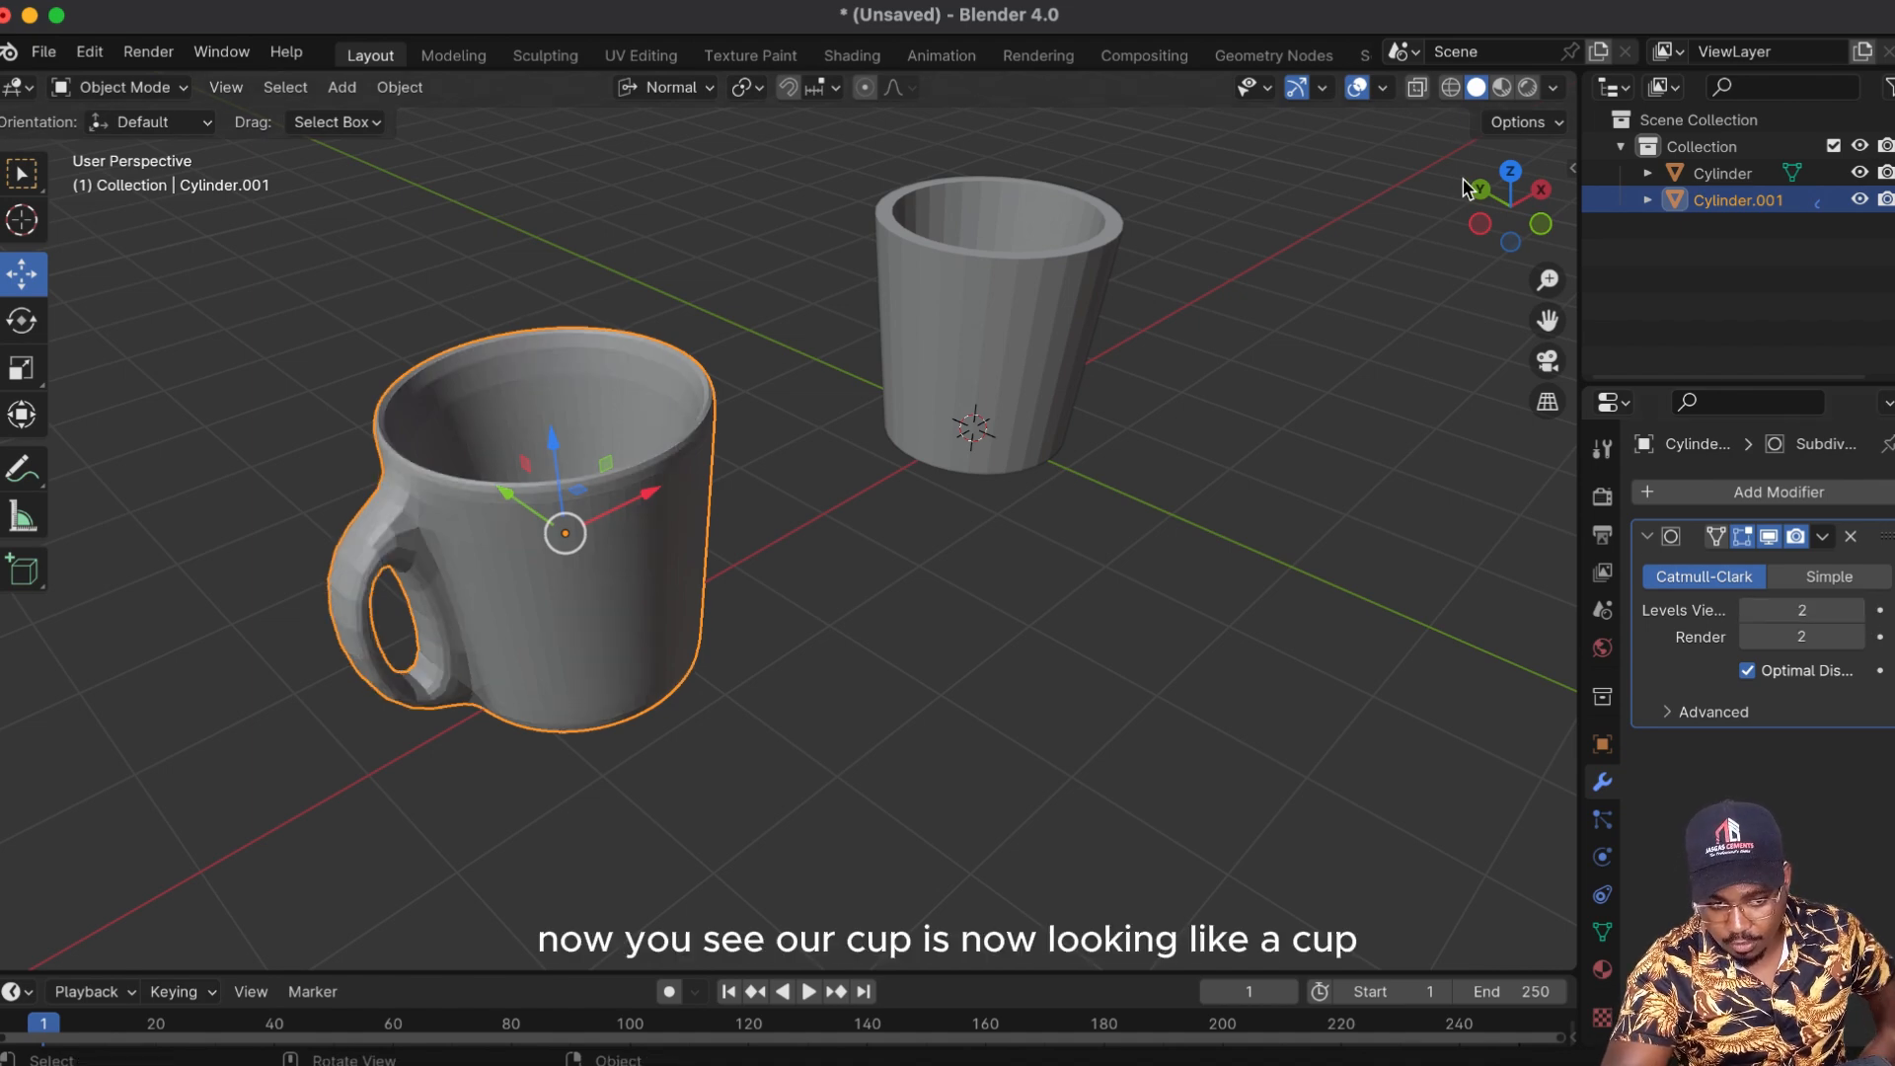
Step: Add a Subdivision Surface modifier to the original cup and set its viewport level to 2
drag(1495, 202, 1394, 229)
click(1143, 458)
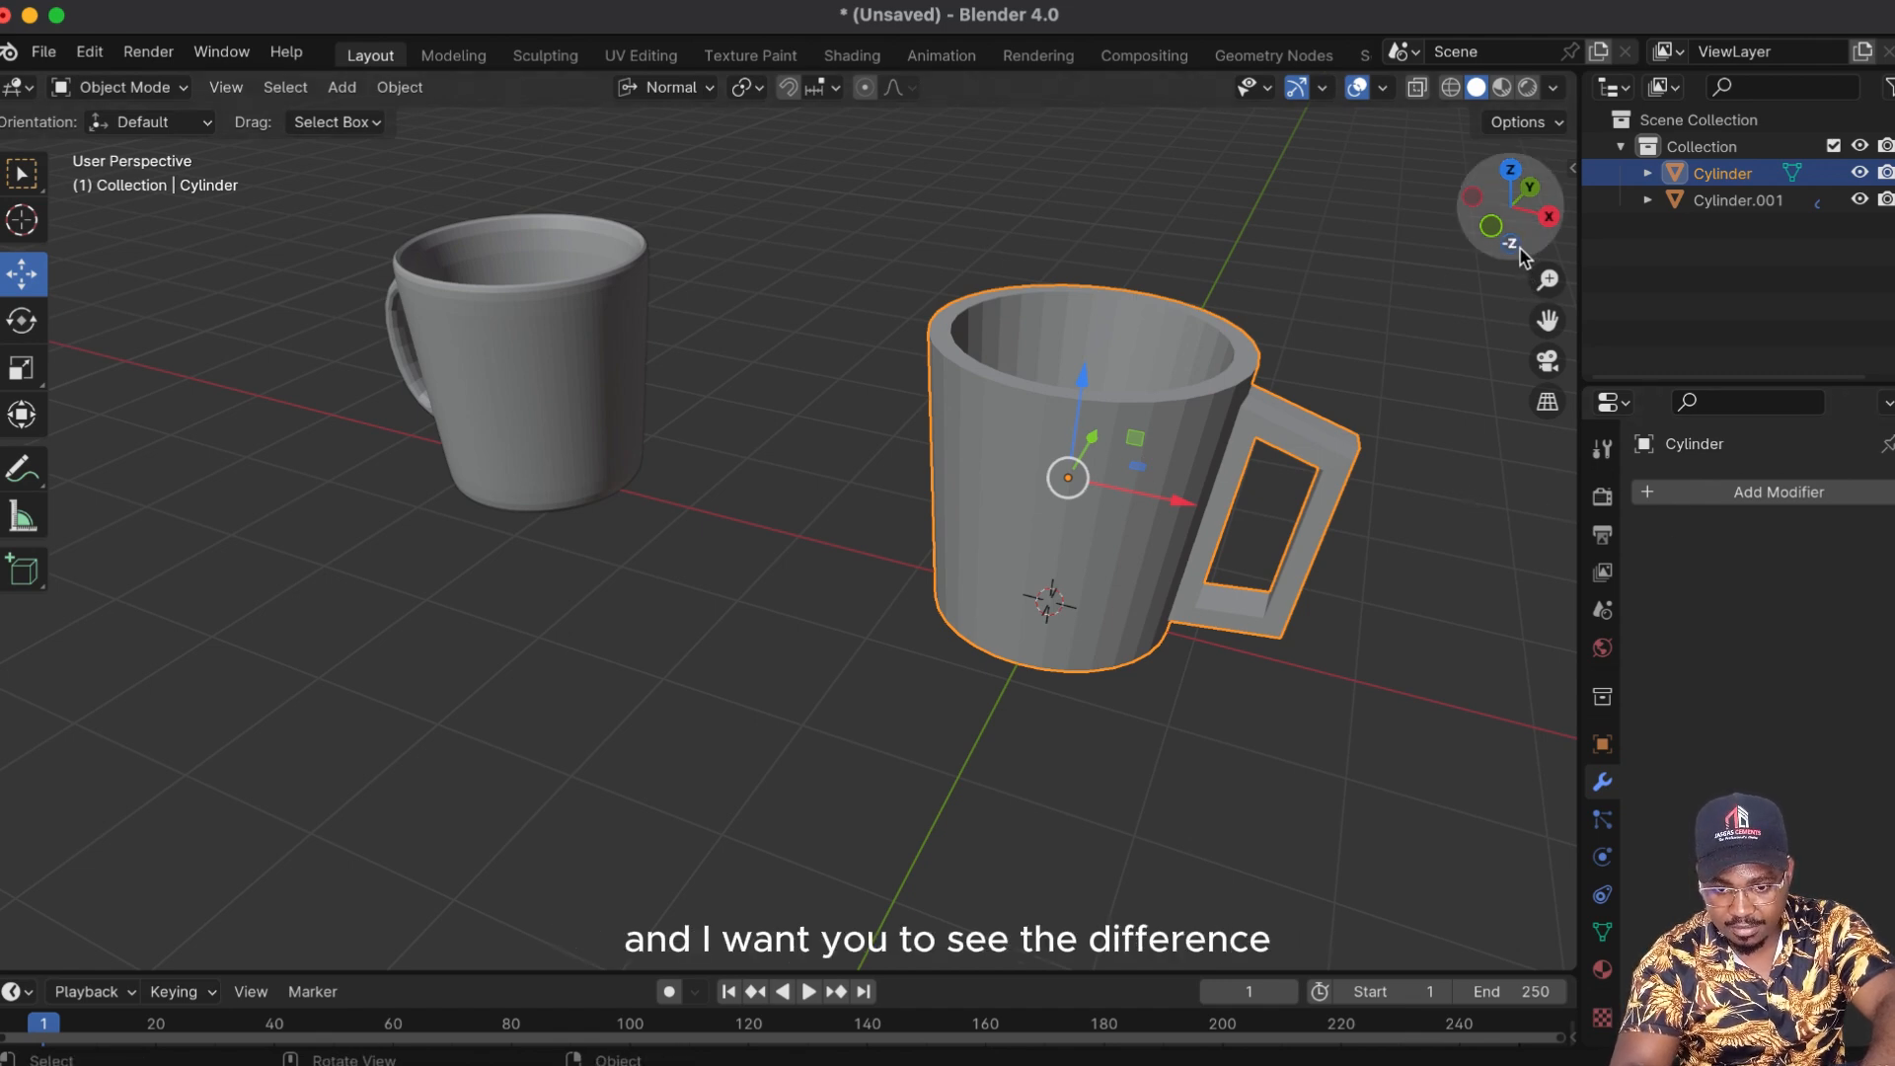
drag(1525, 255, 1546, 266)
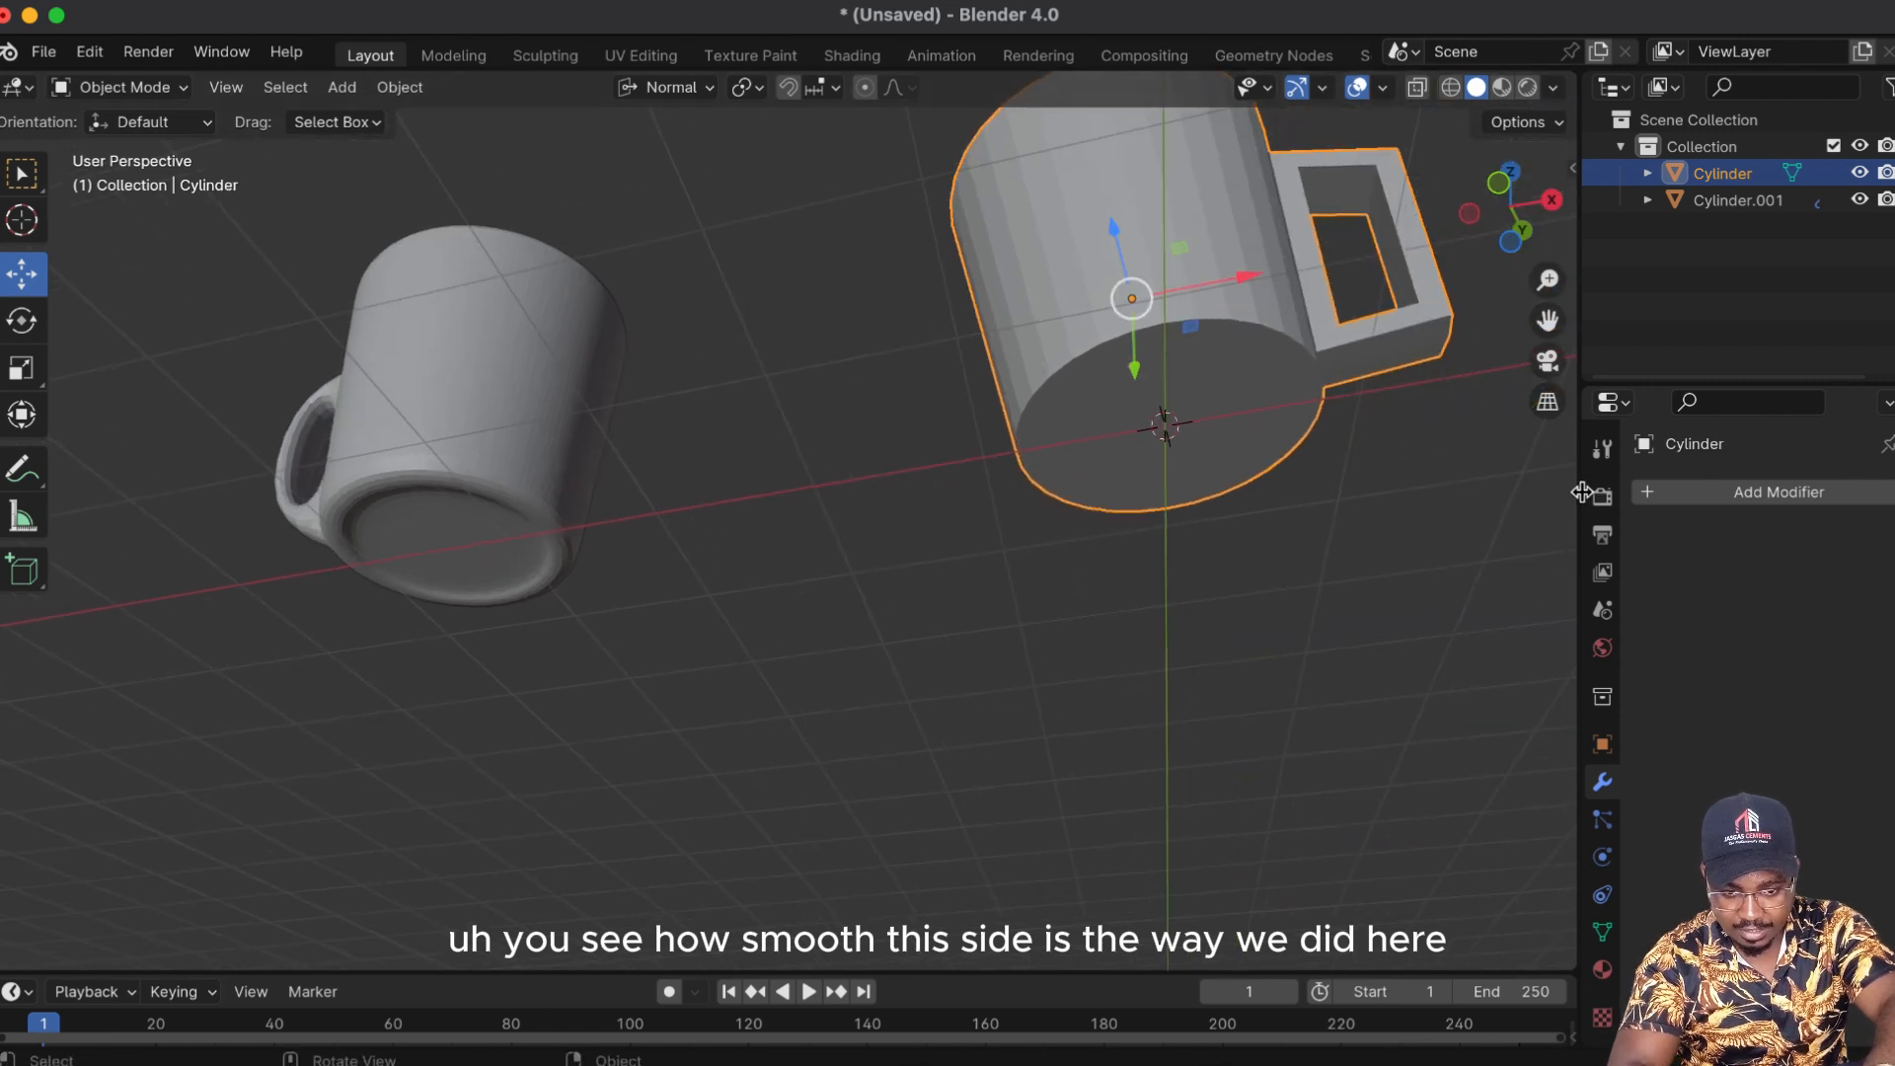
click(1664, 492)
mouse_move(1668, 501)
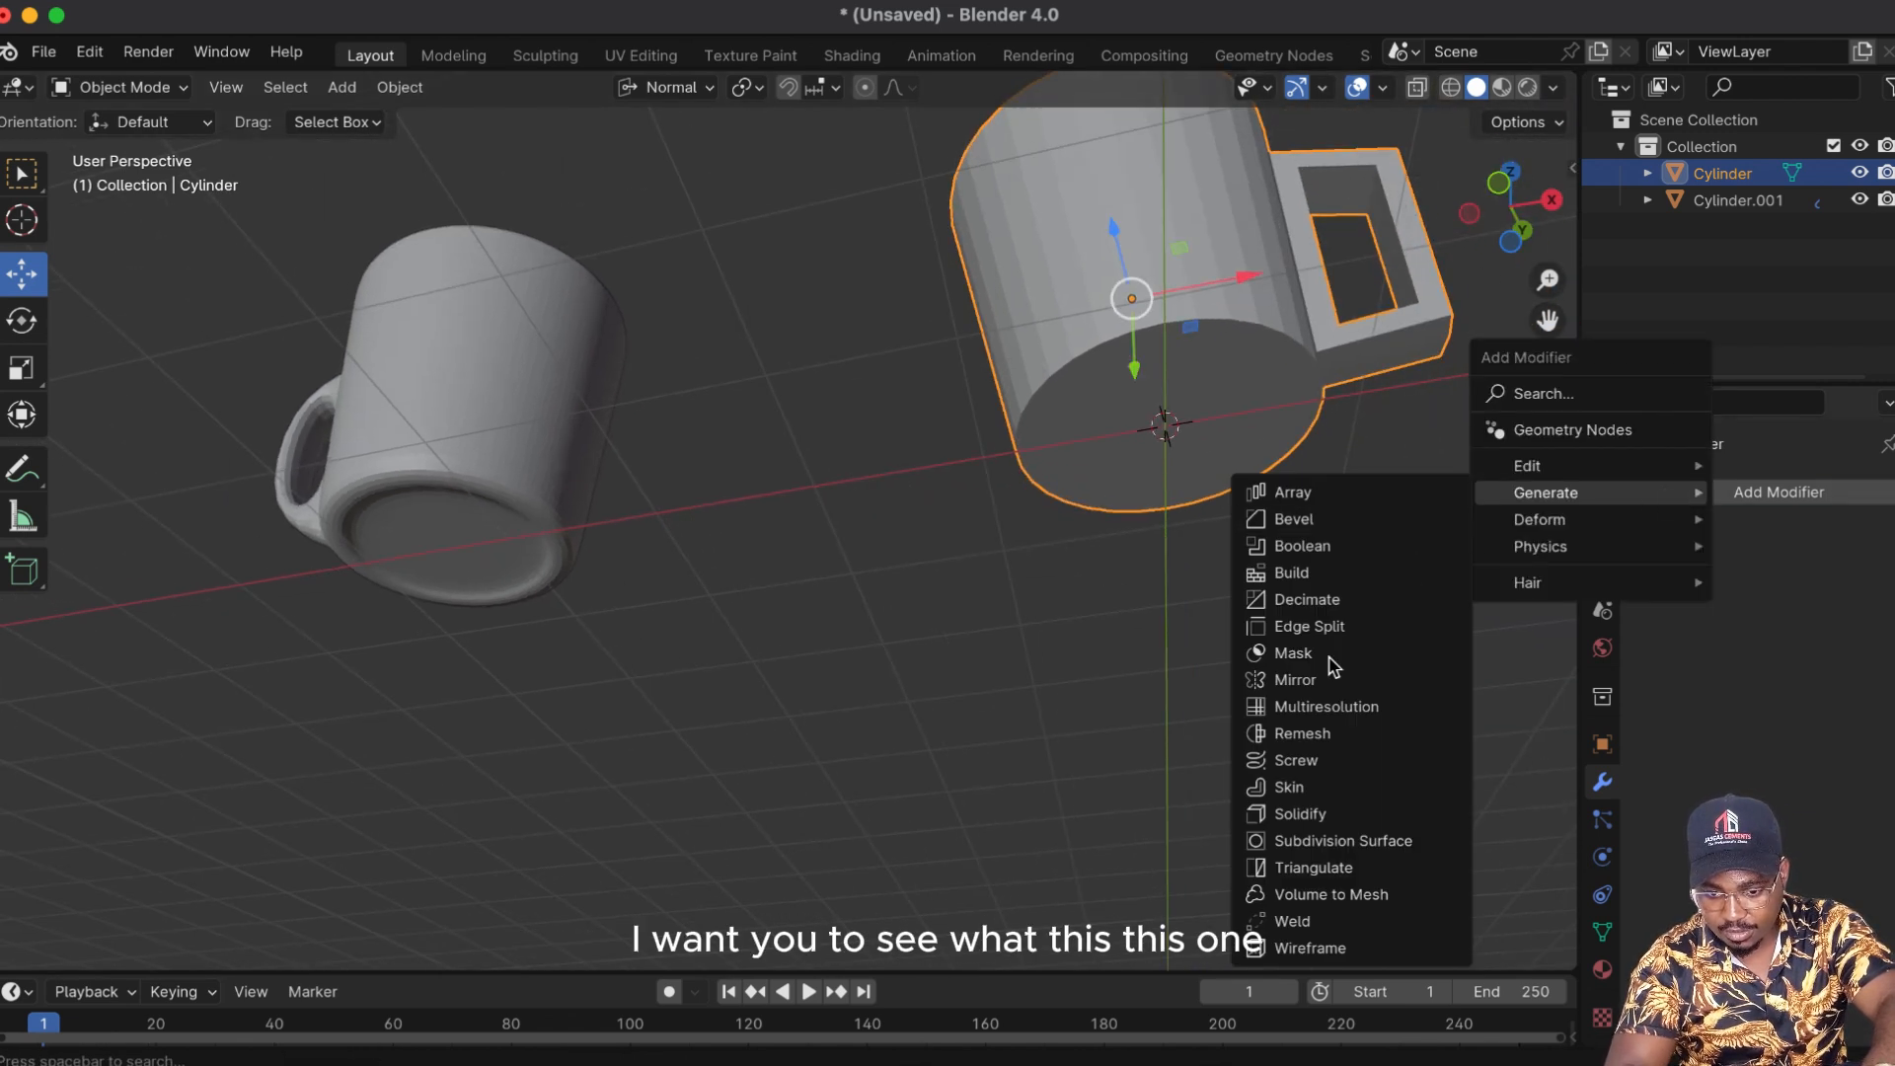
click(1332, 842)
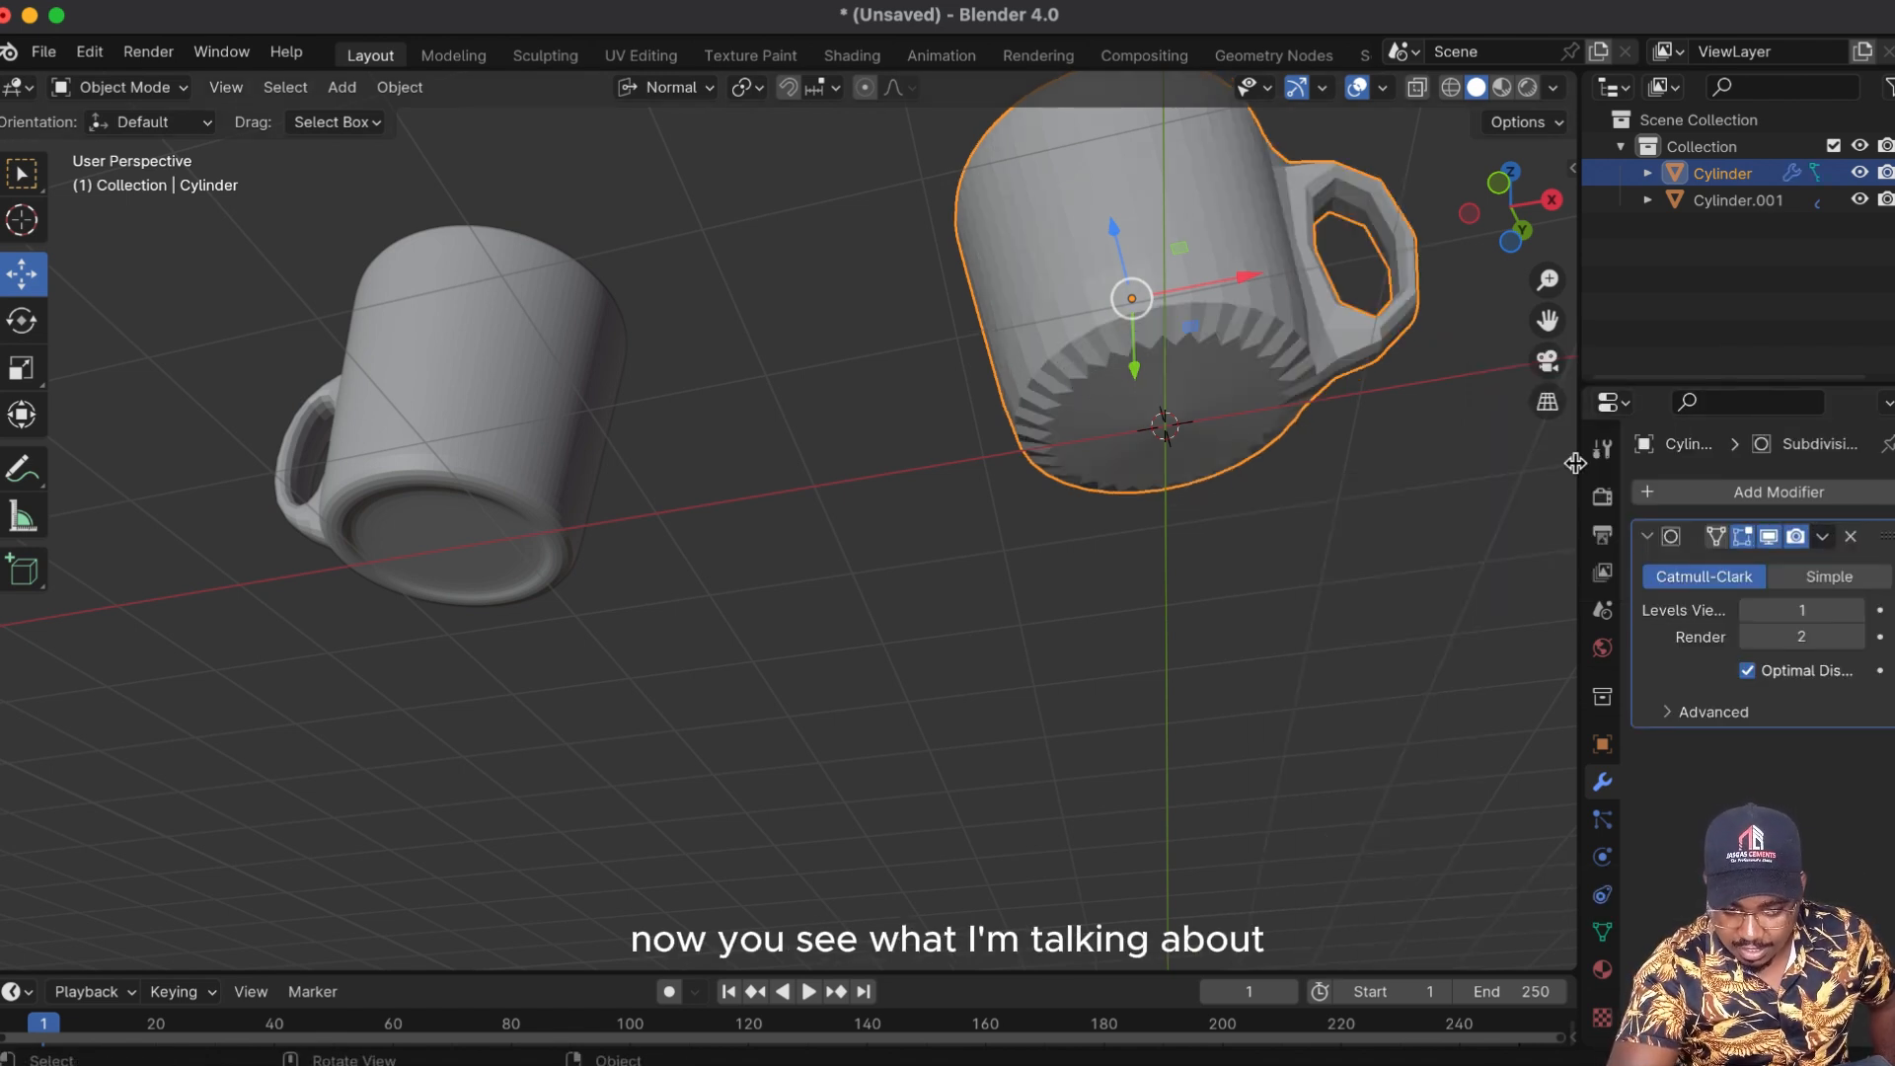
click(1855, 611)
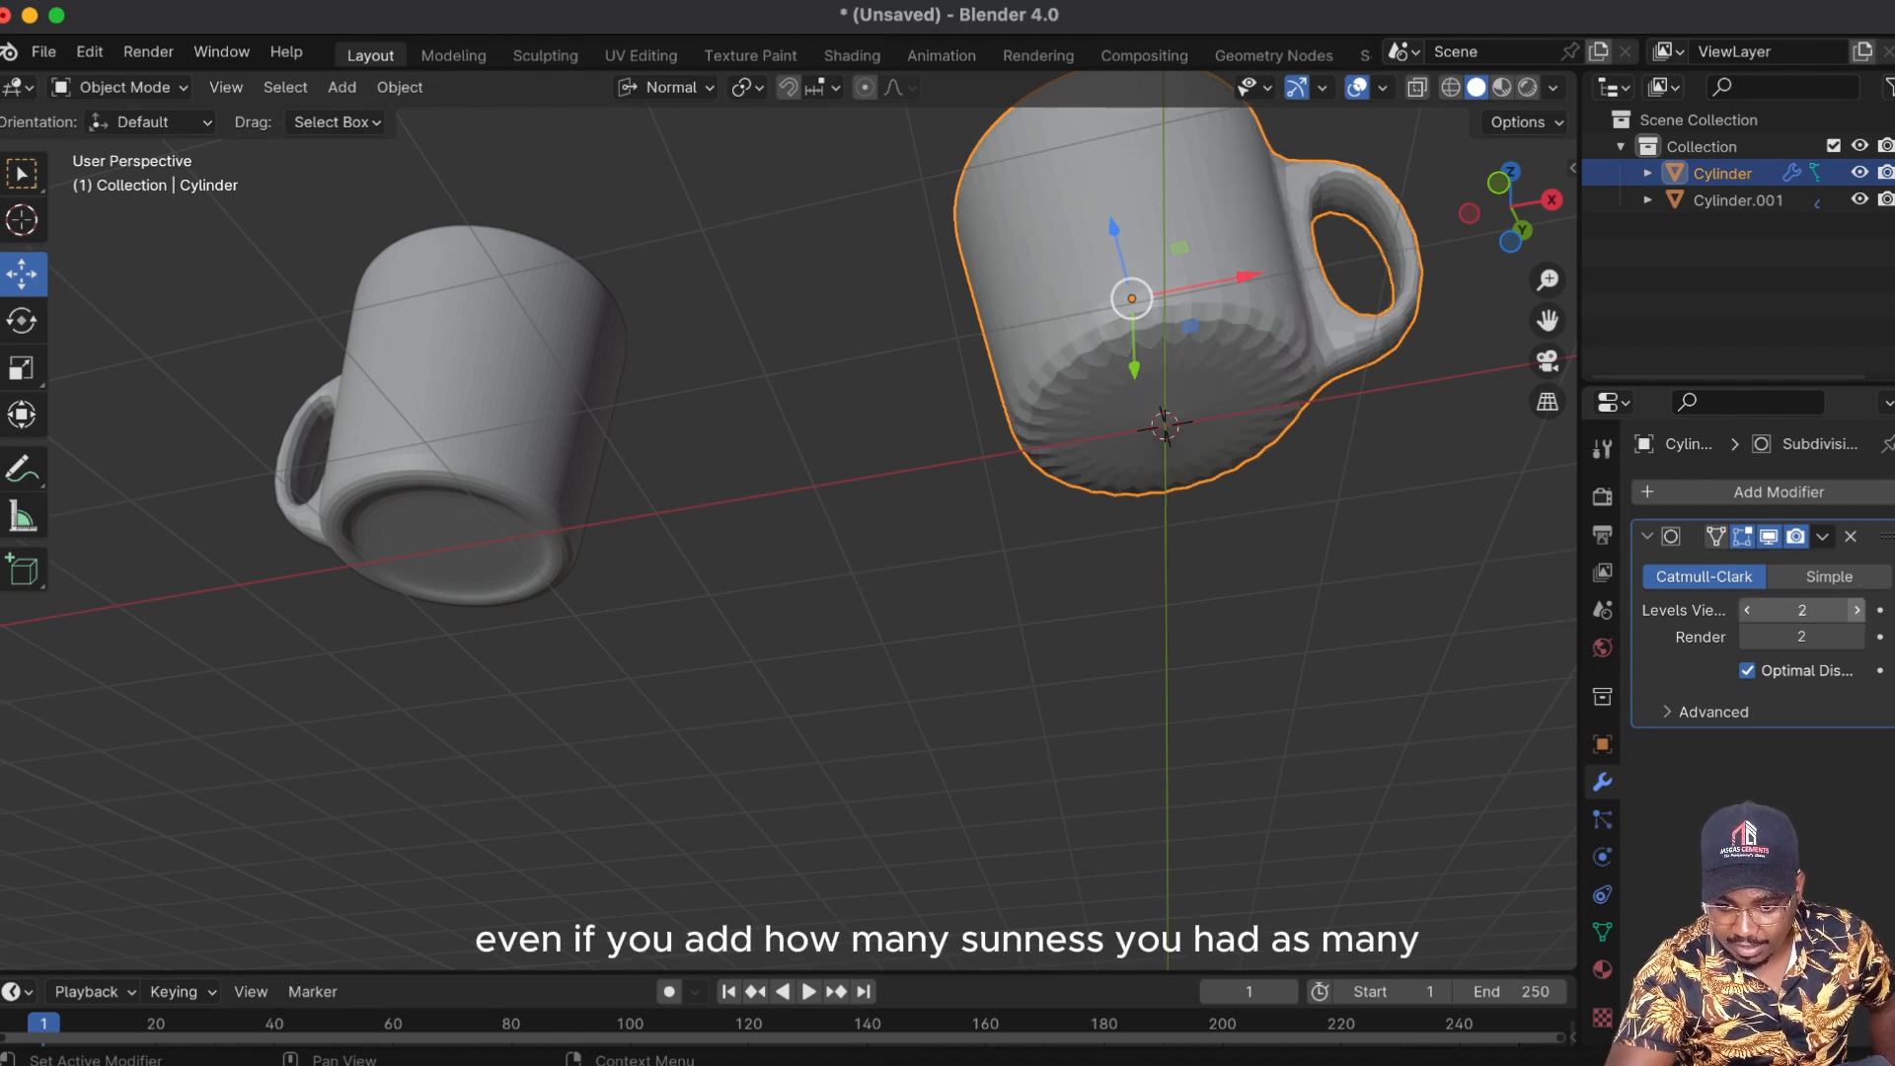
Step: Try viewport subdivision level 4 on the original cup, return it to 2, and compare the bases of both cups
click(1856, 610)
click(1856, 610)
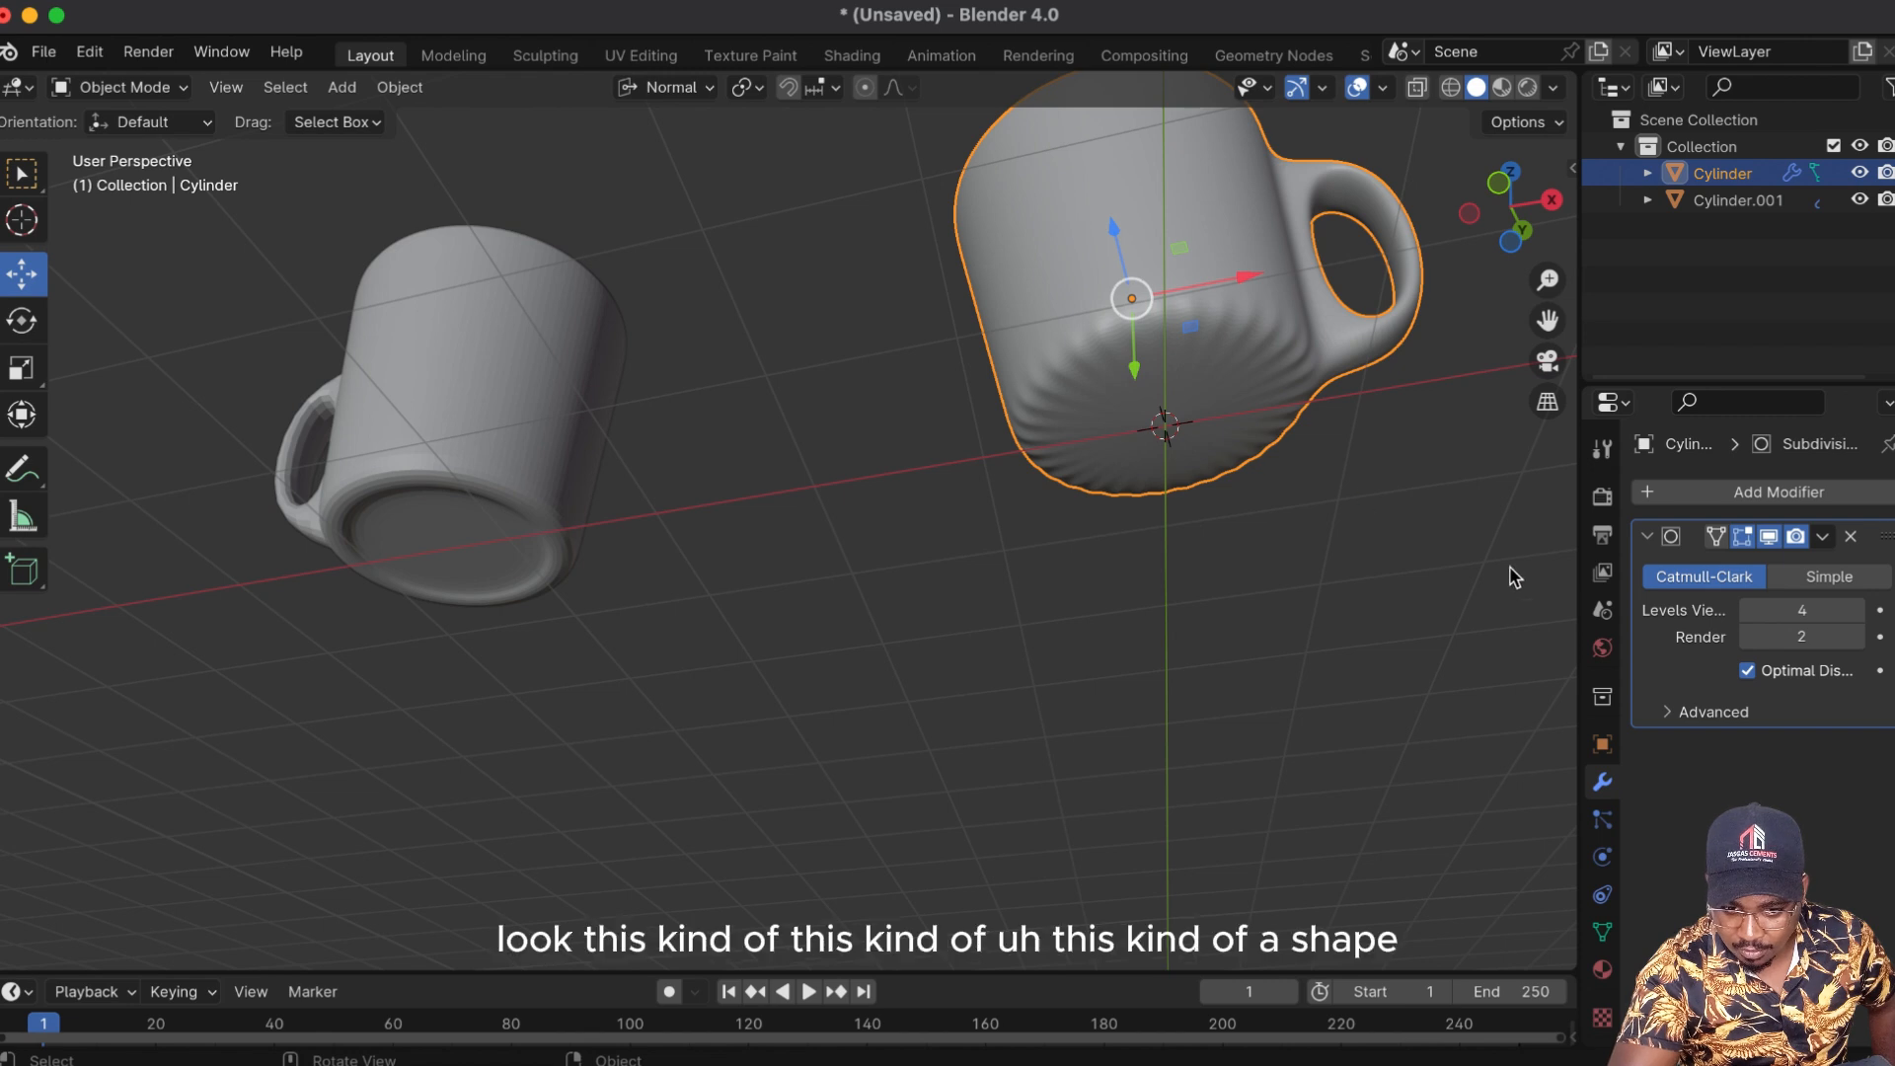
click(1750, 611)
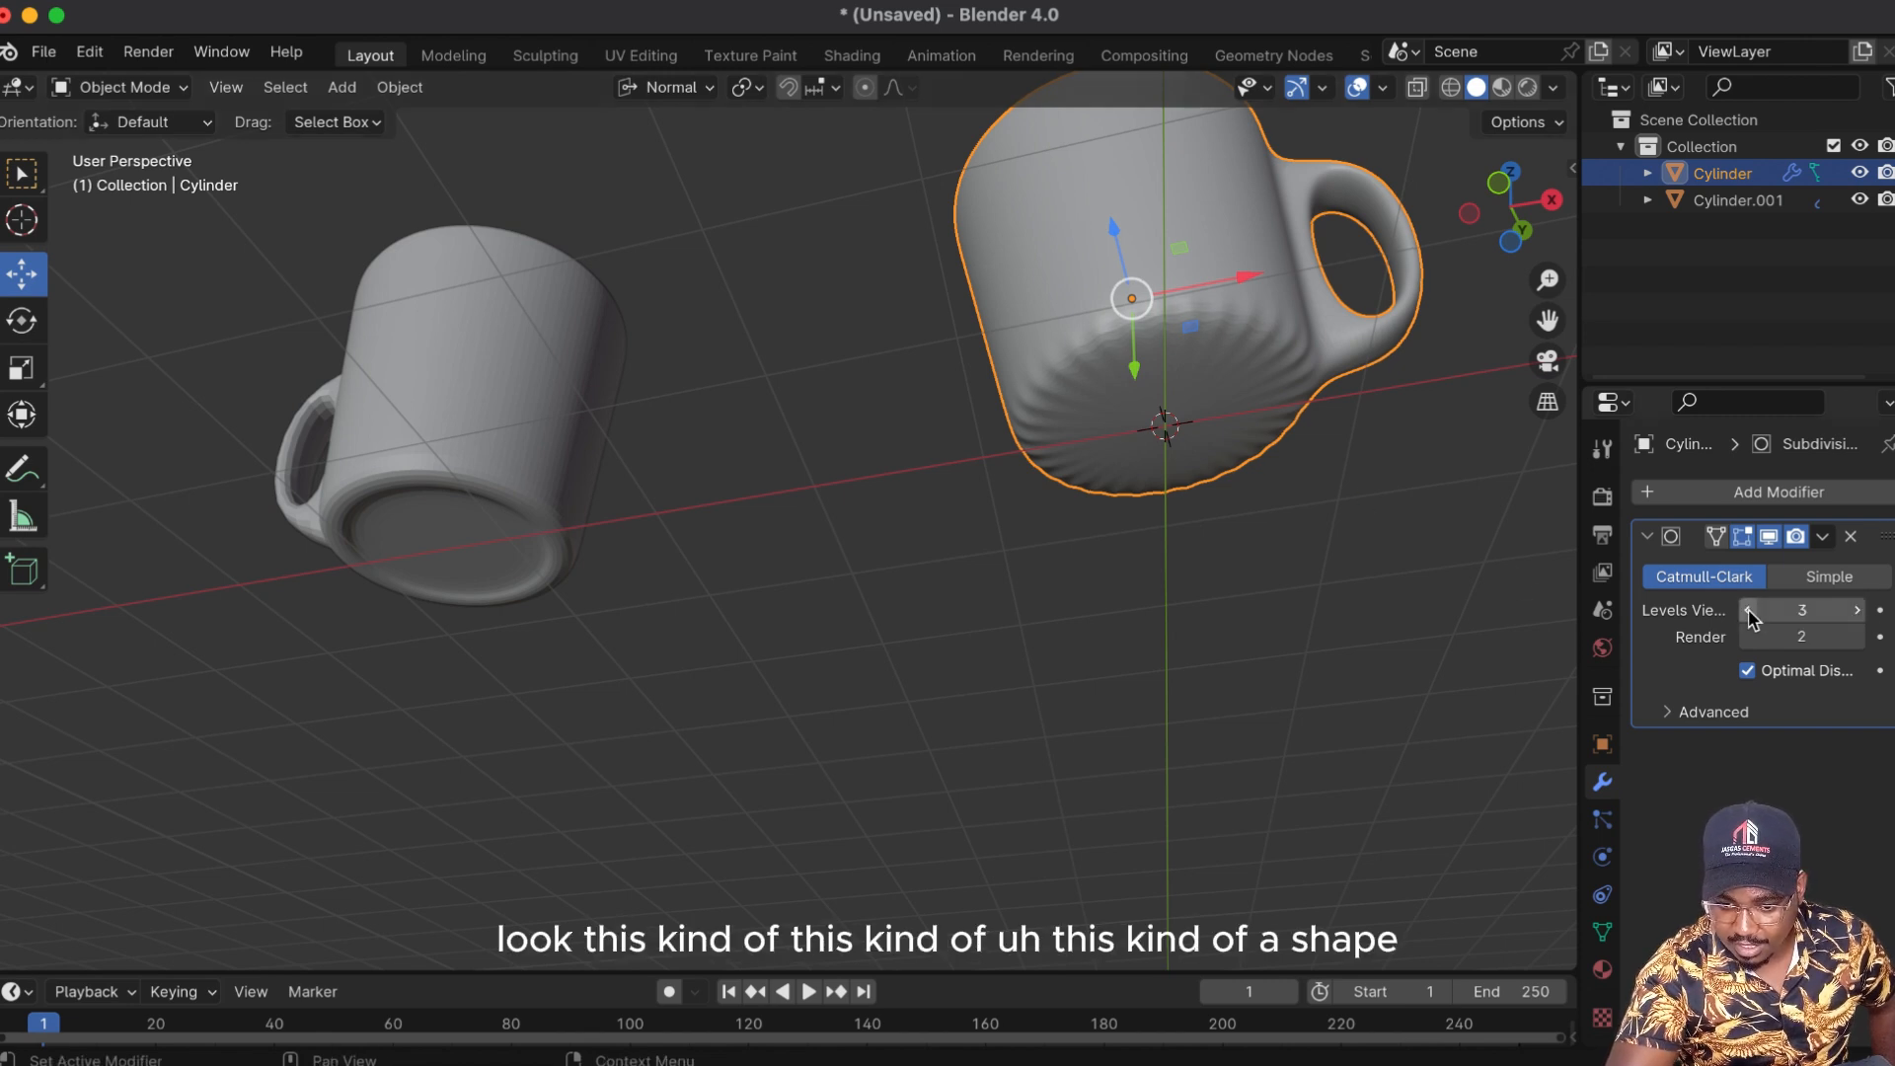
click(1750, 611)
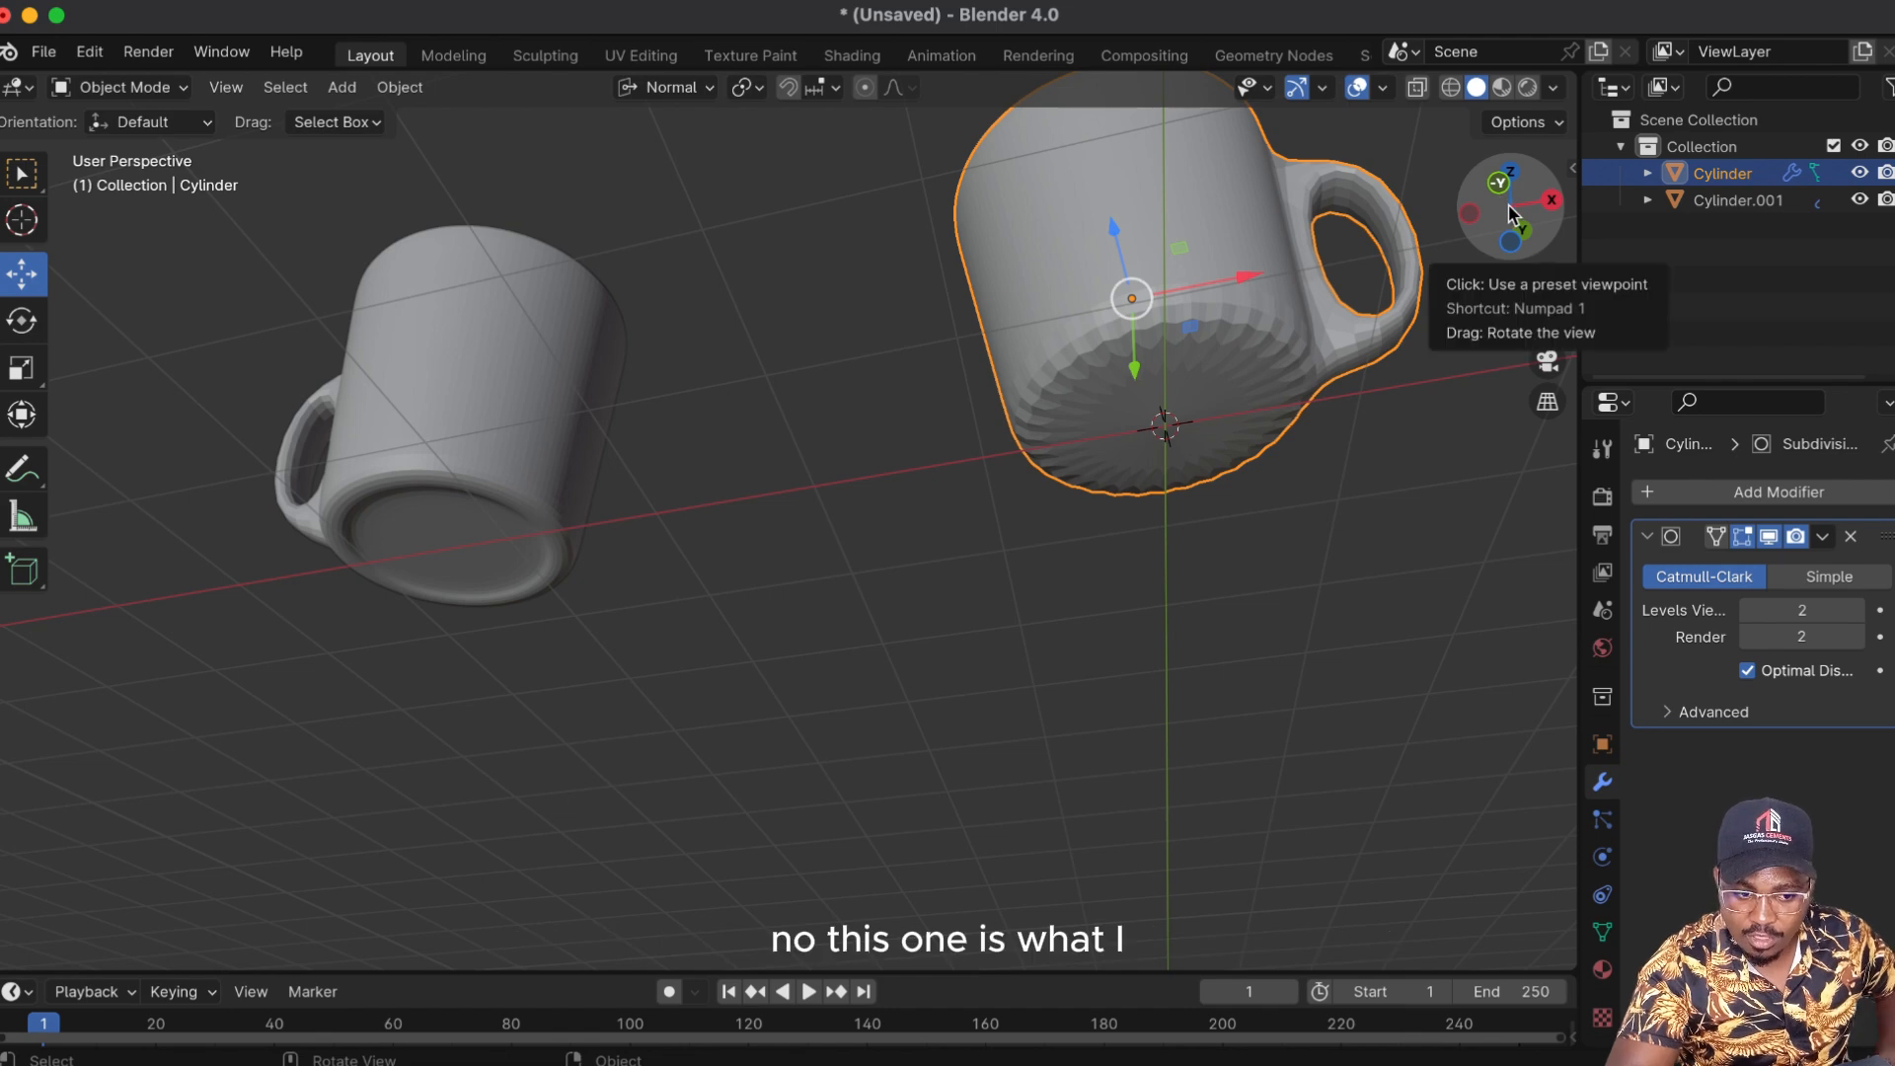
drag(1508, 203, 438, 622)
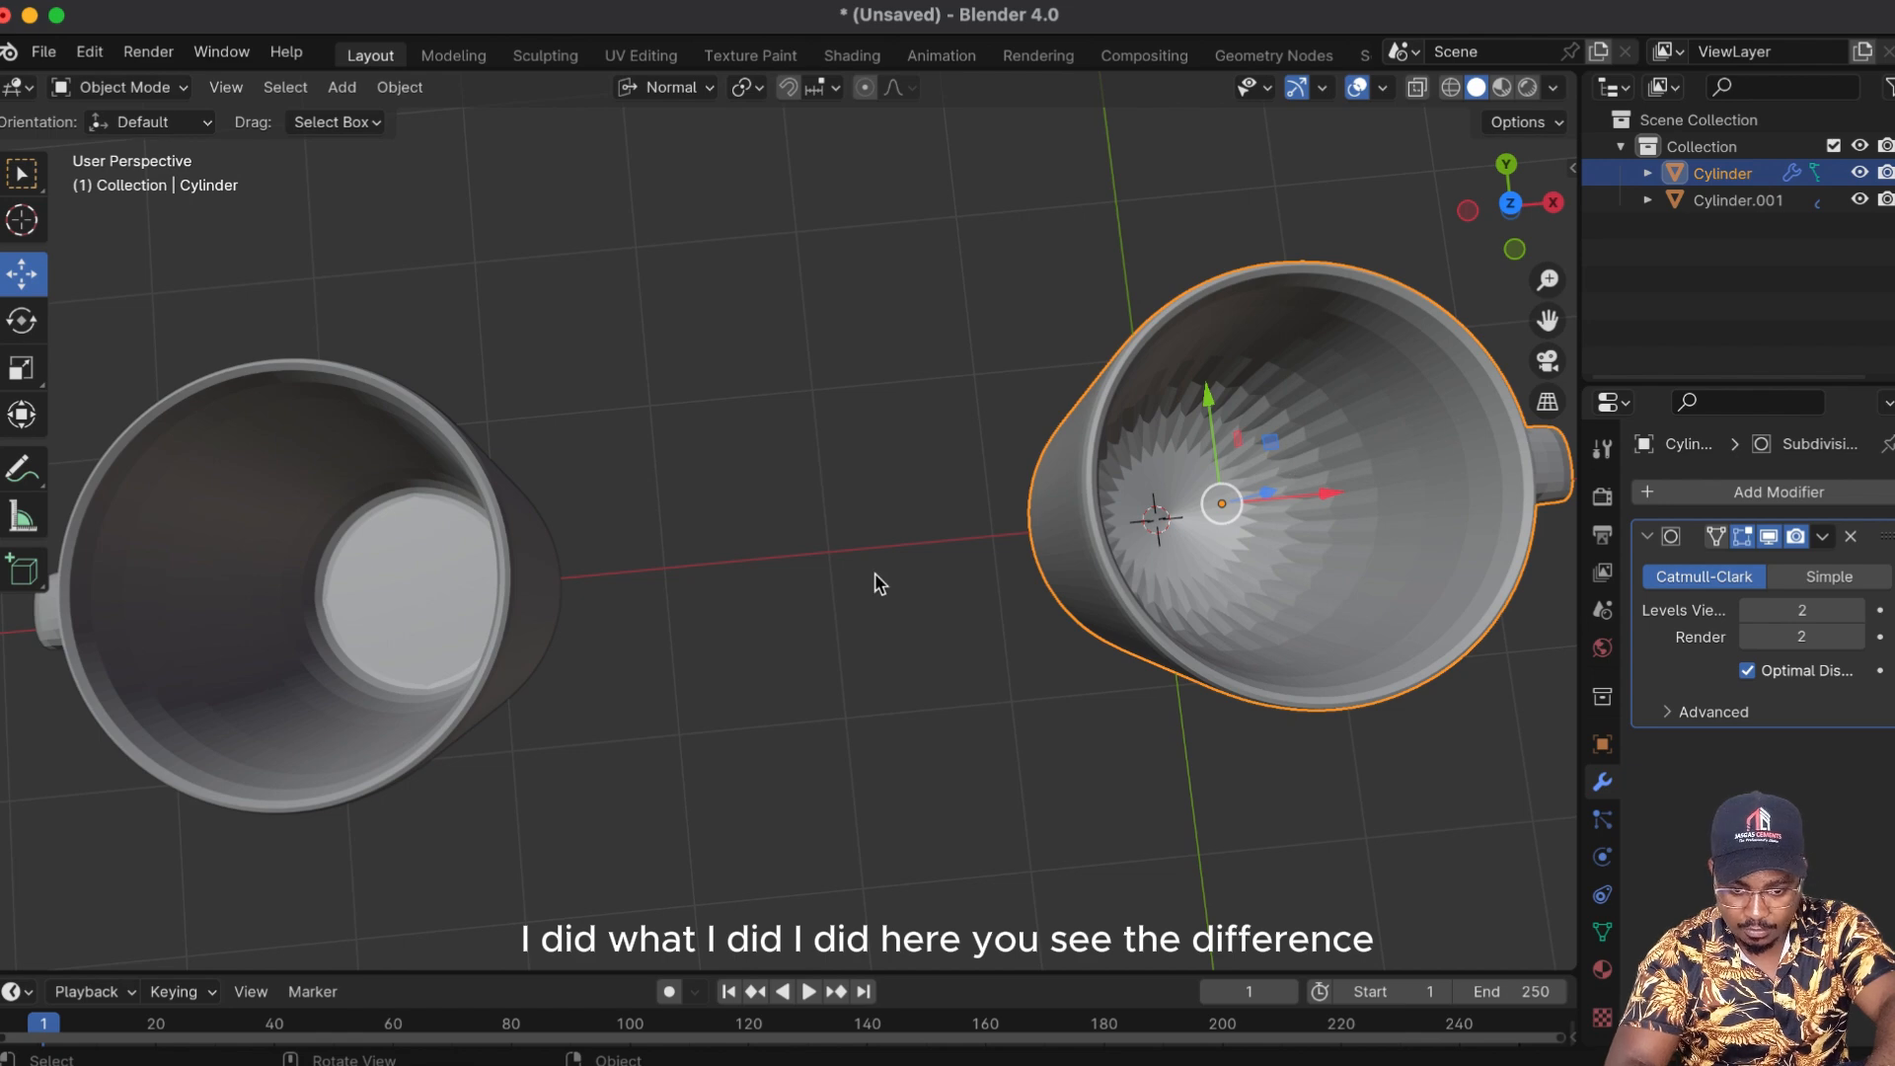
Step: Apply Shade Smooth to the original cup and to the duplicate cup
drag(1484, 215, 1478, 276)
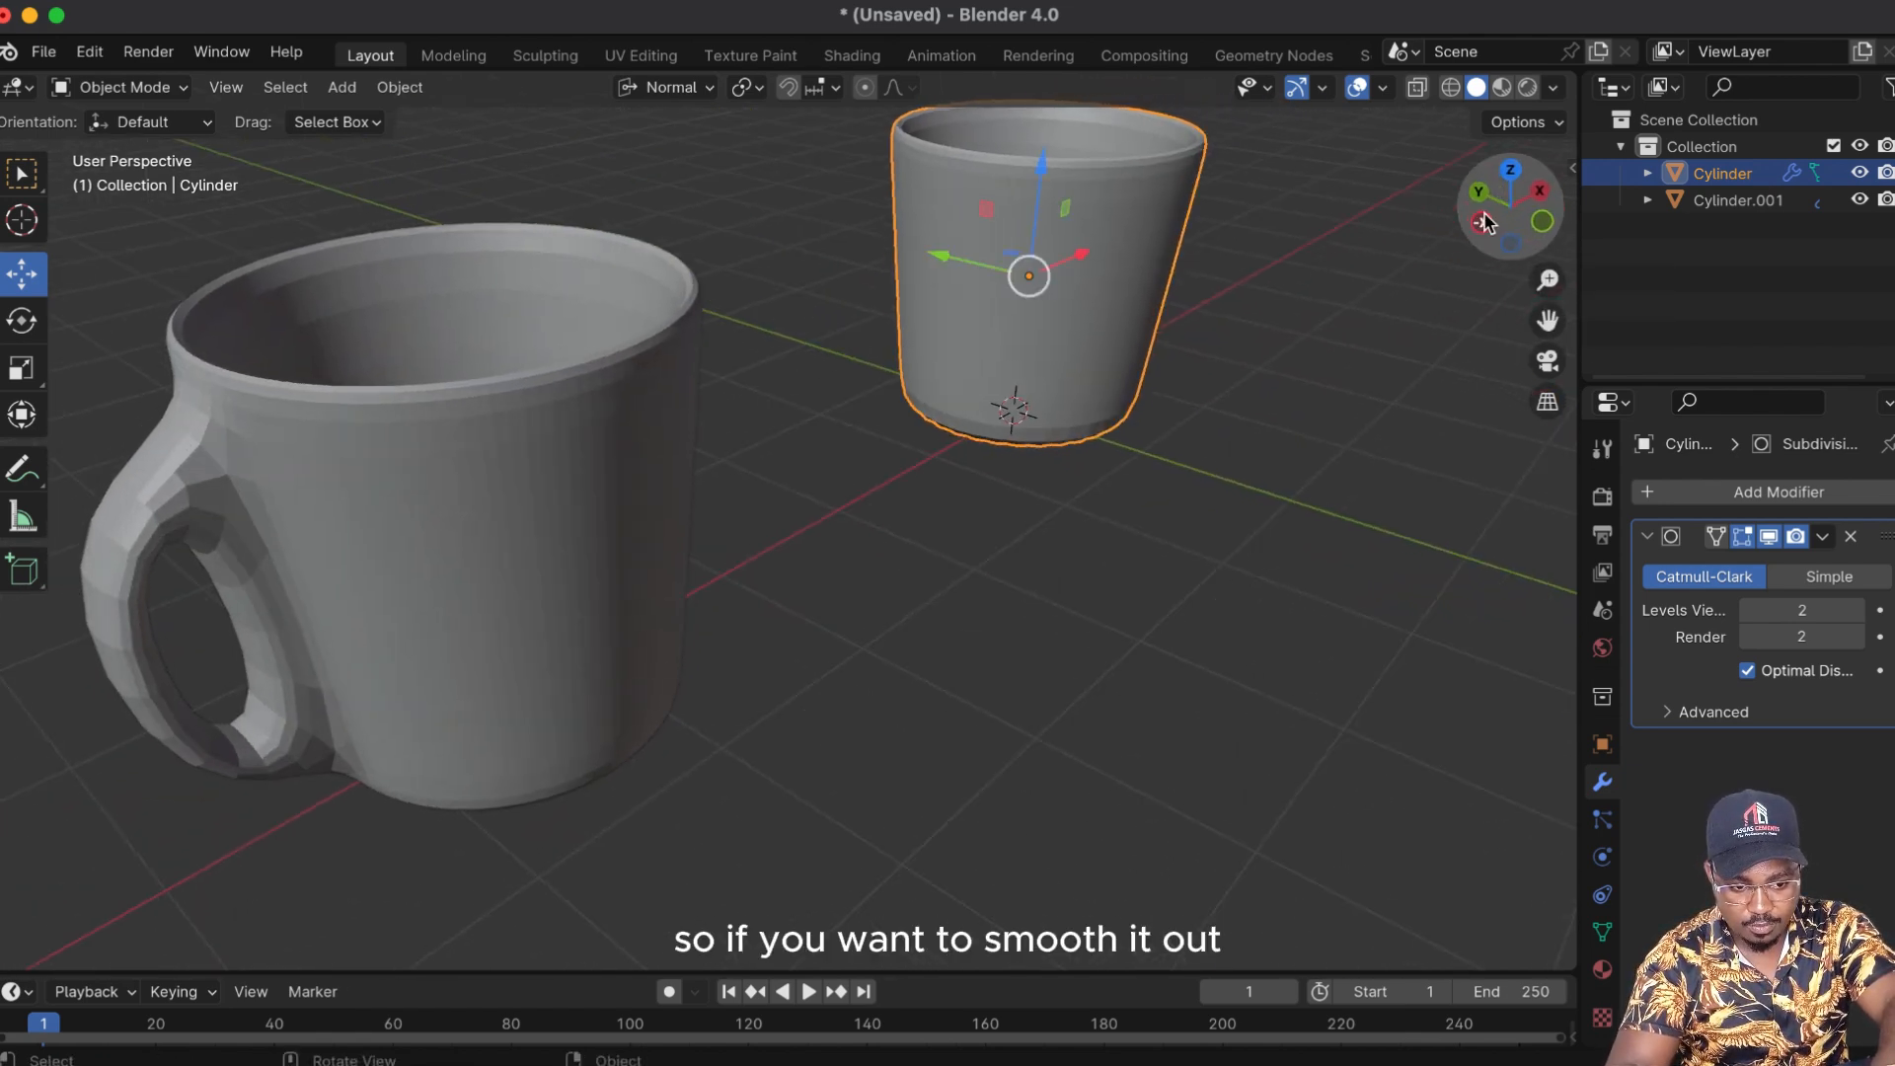
right_click(839, 505)
click(790, 503)
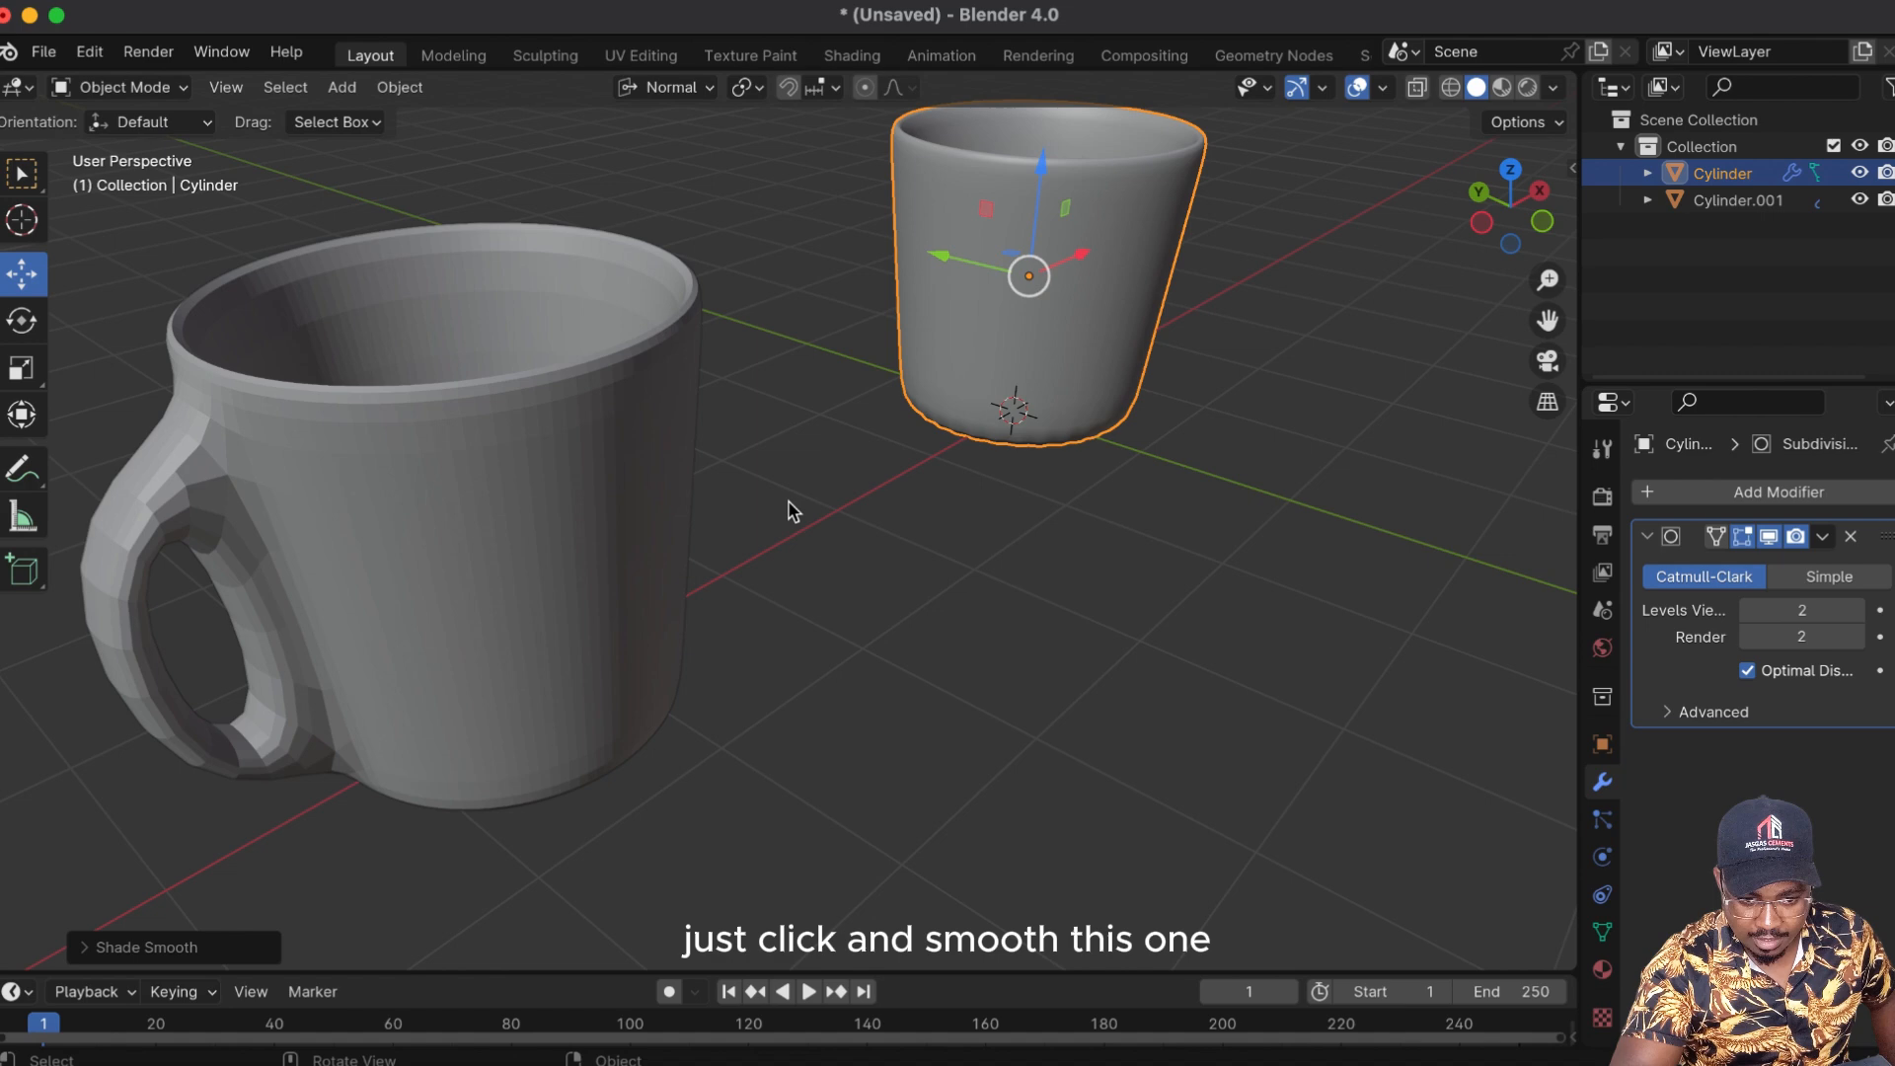
click(602, 522)
right_click(598, 517)
click(535, 512)
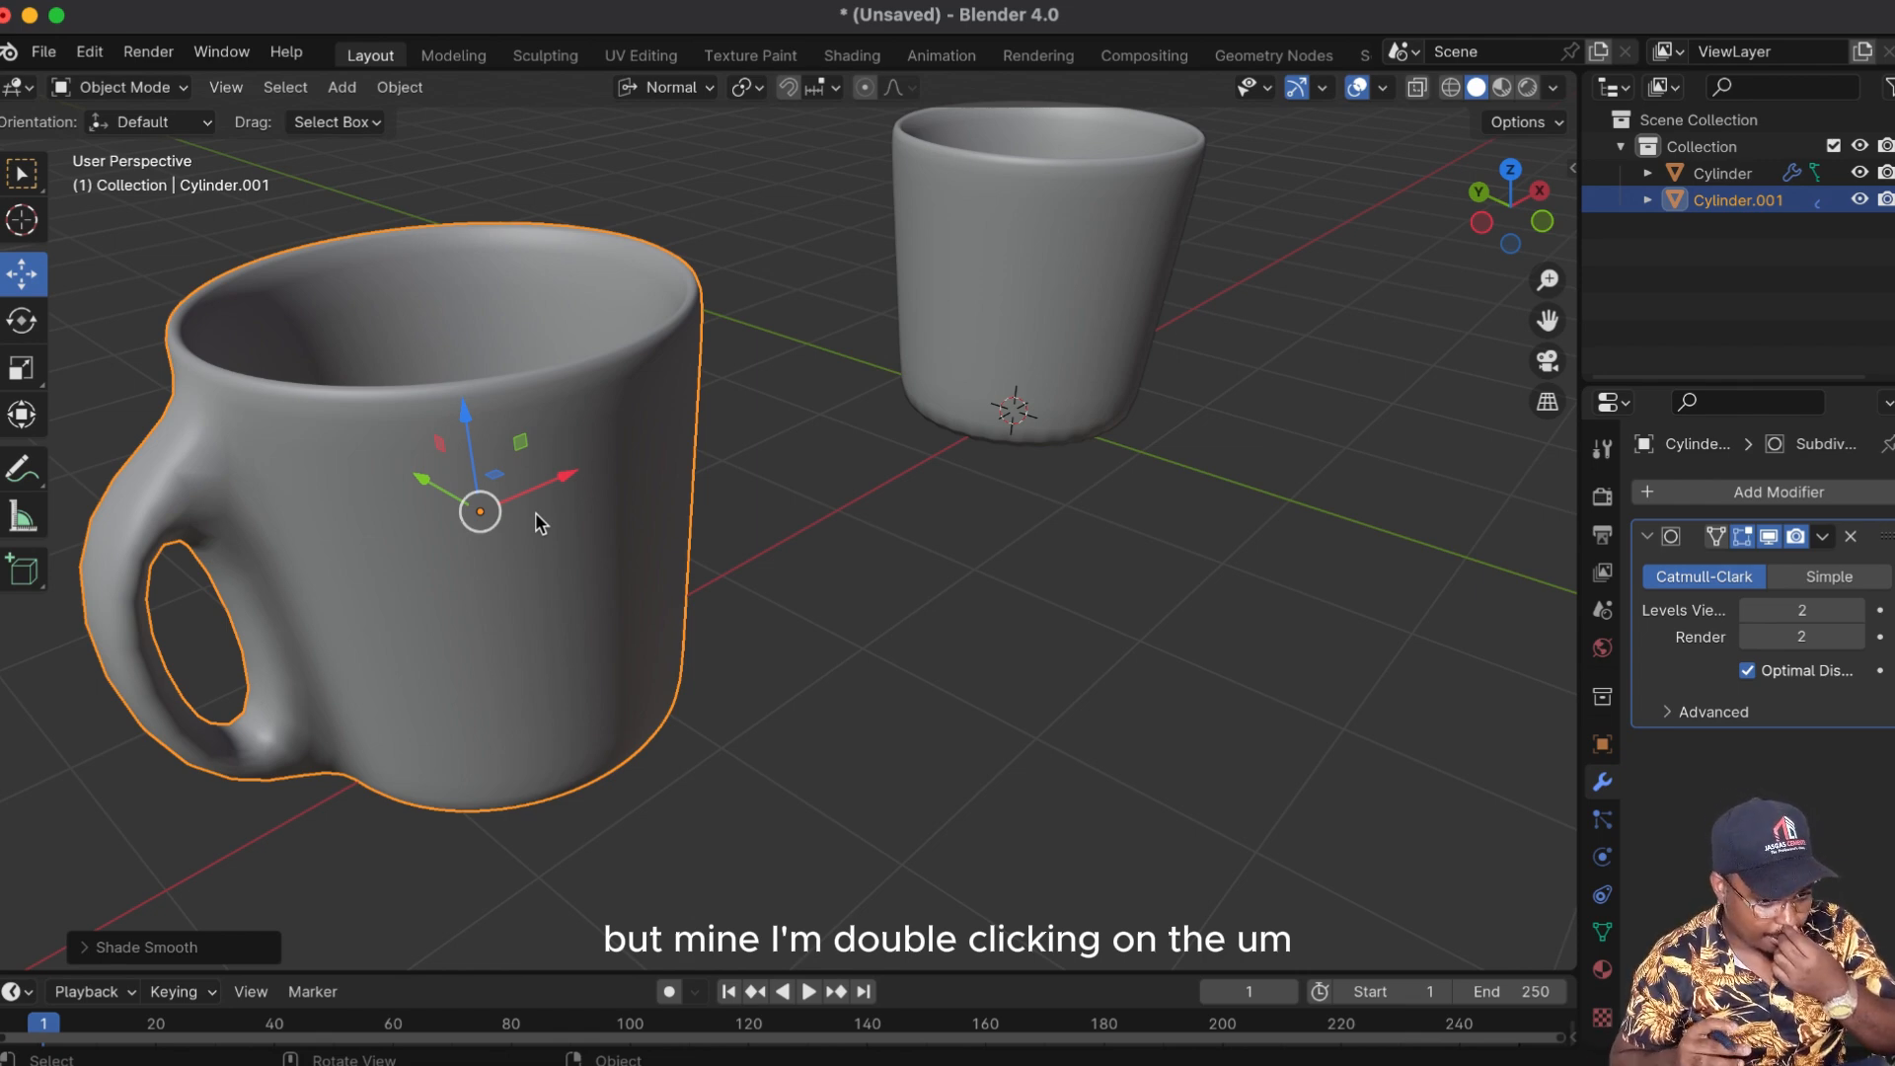
right_click(825, 472)
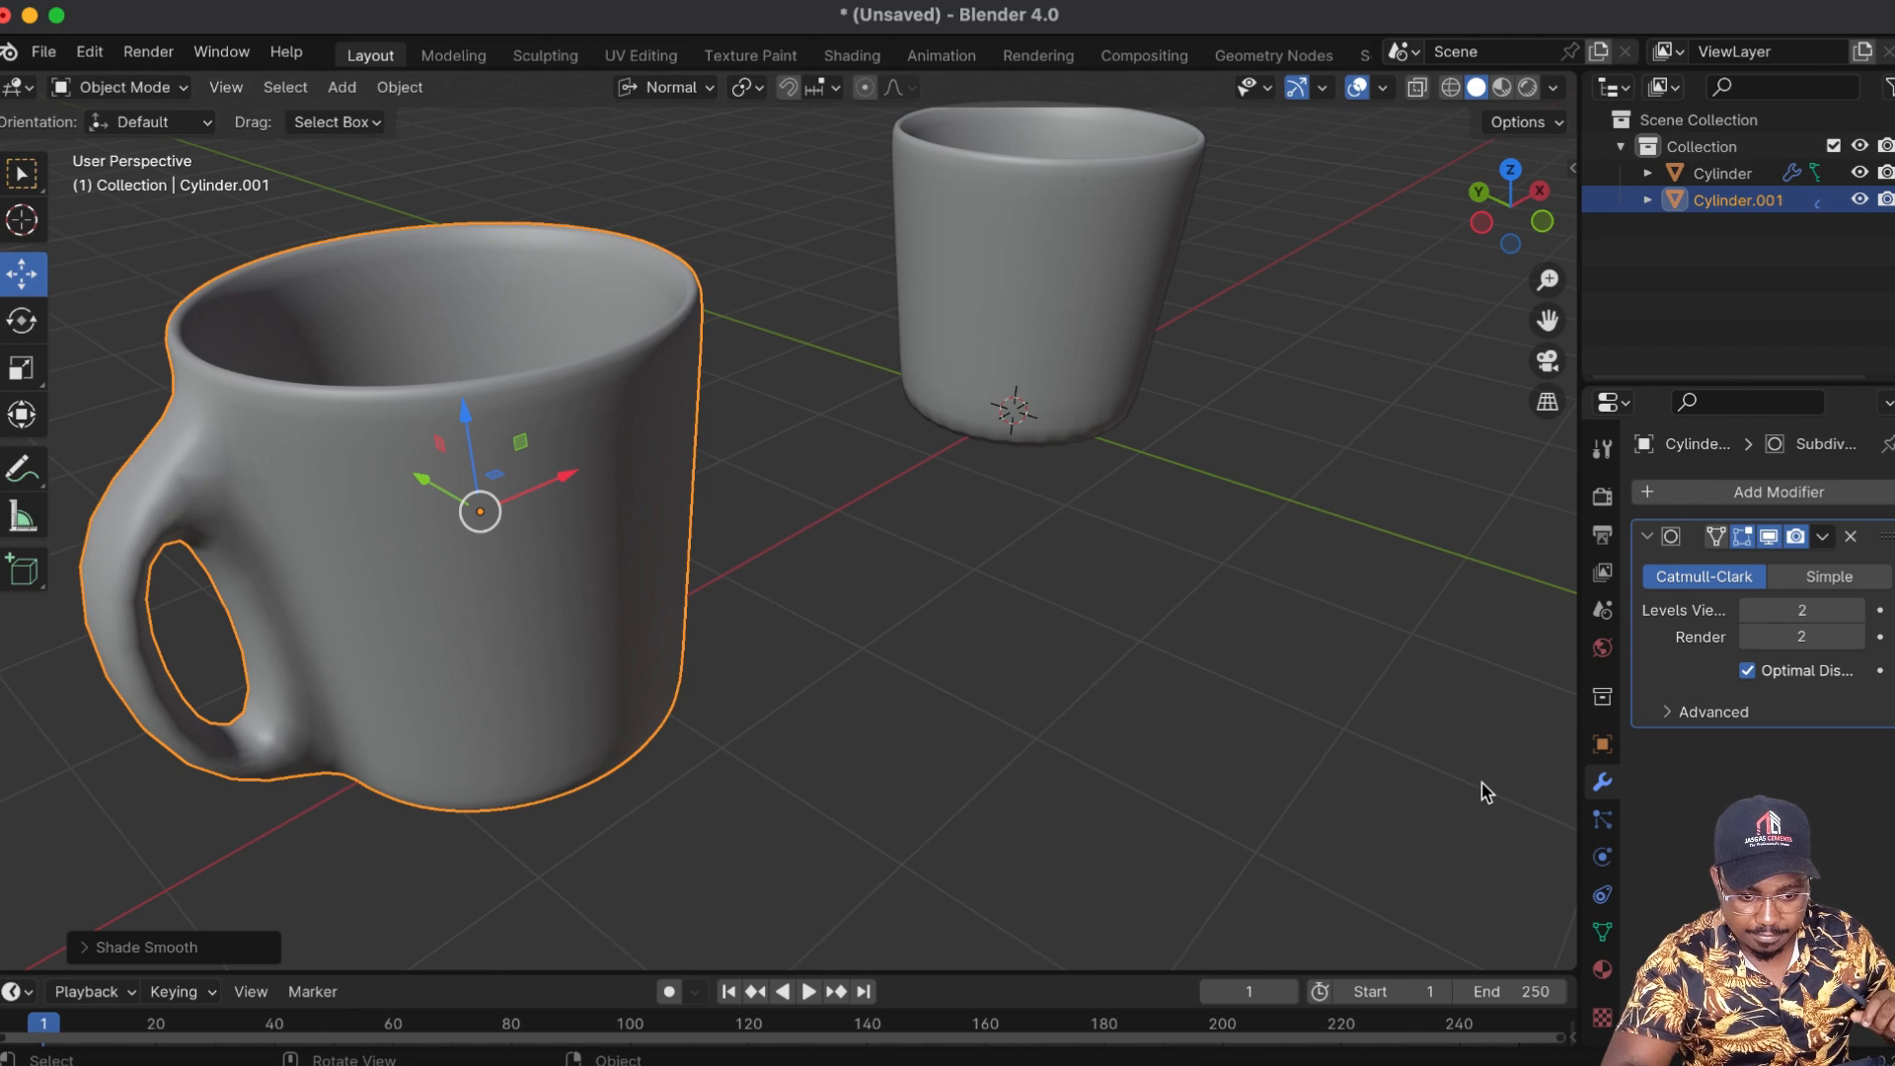
Step: Delete the original cup, keeping only the duplicate with the grid-filled base
mouse_move(1512, 209)
mouse_down()
mouse_move(1495, 214)
mouse_move(1515, 221)
mouse_up()
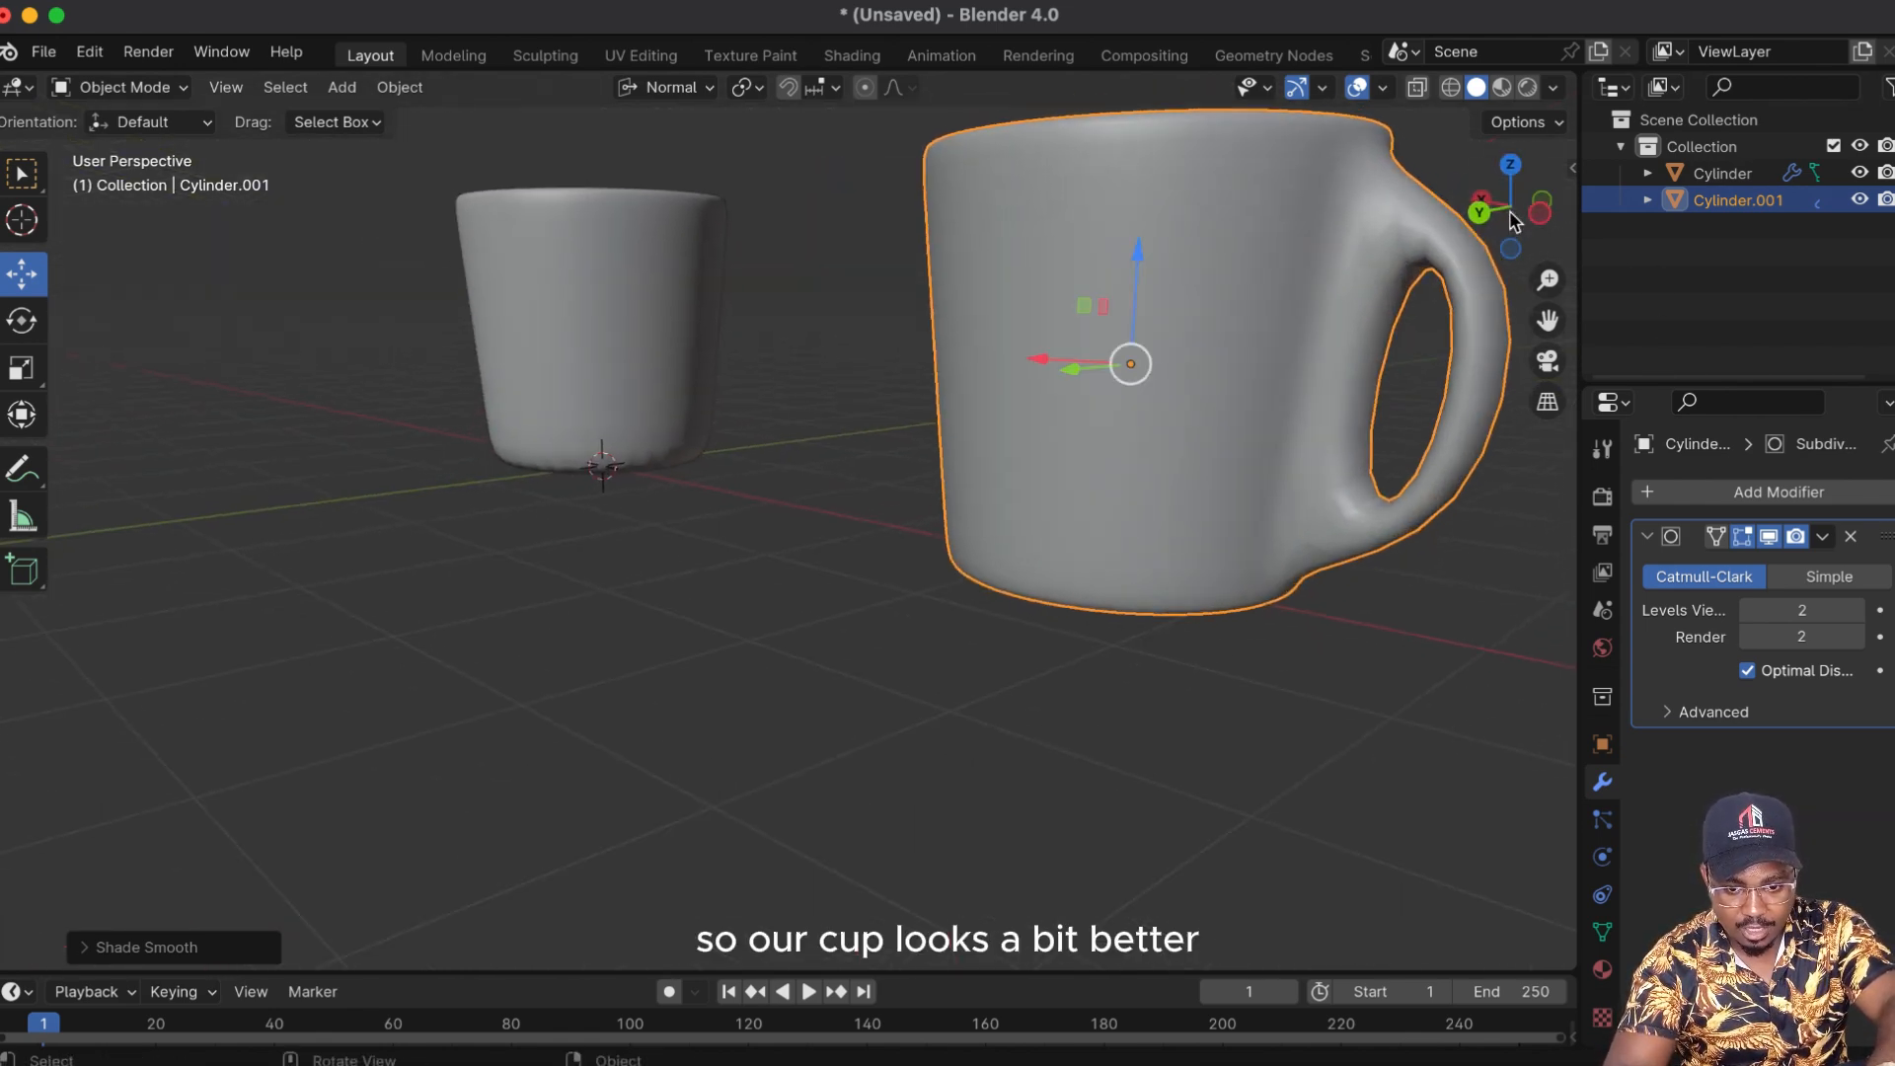
click(680, 342)
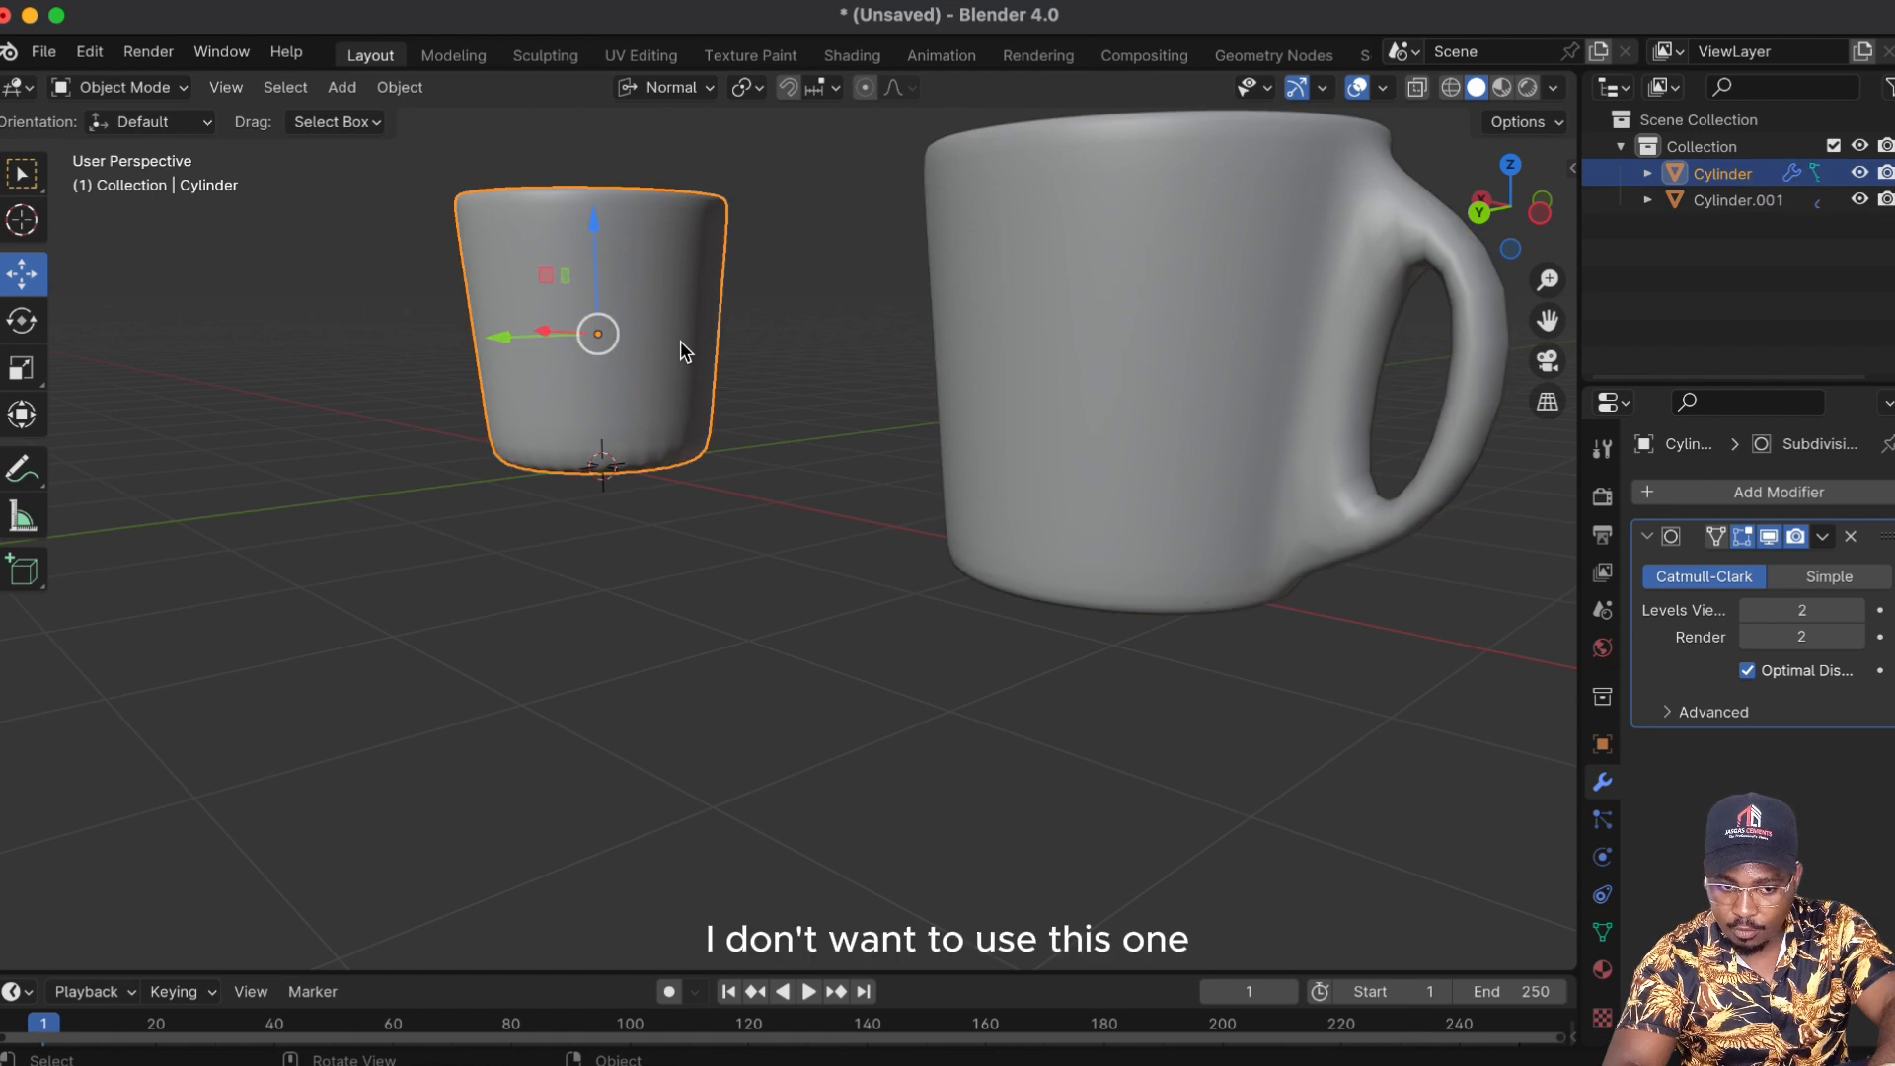
key(x)
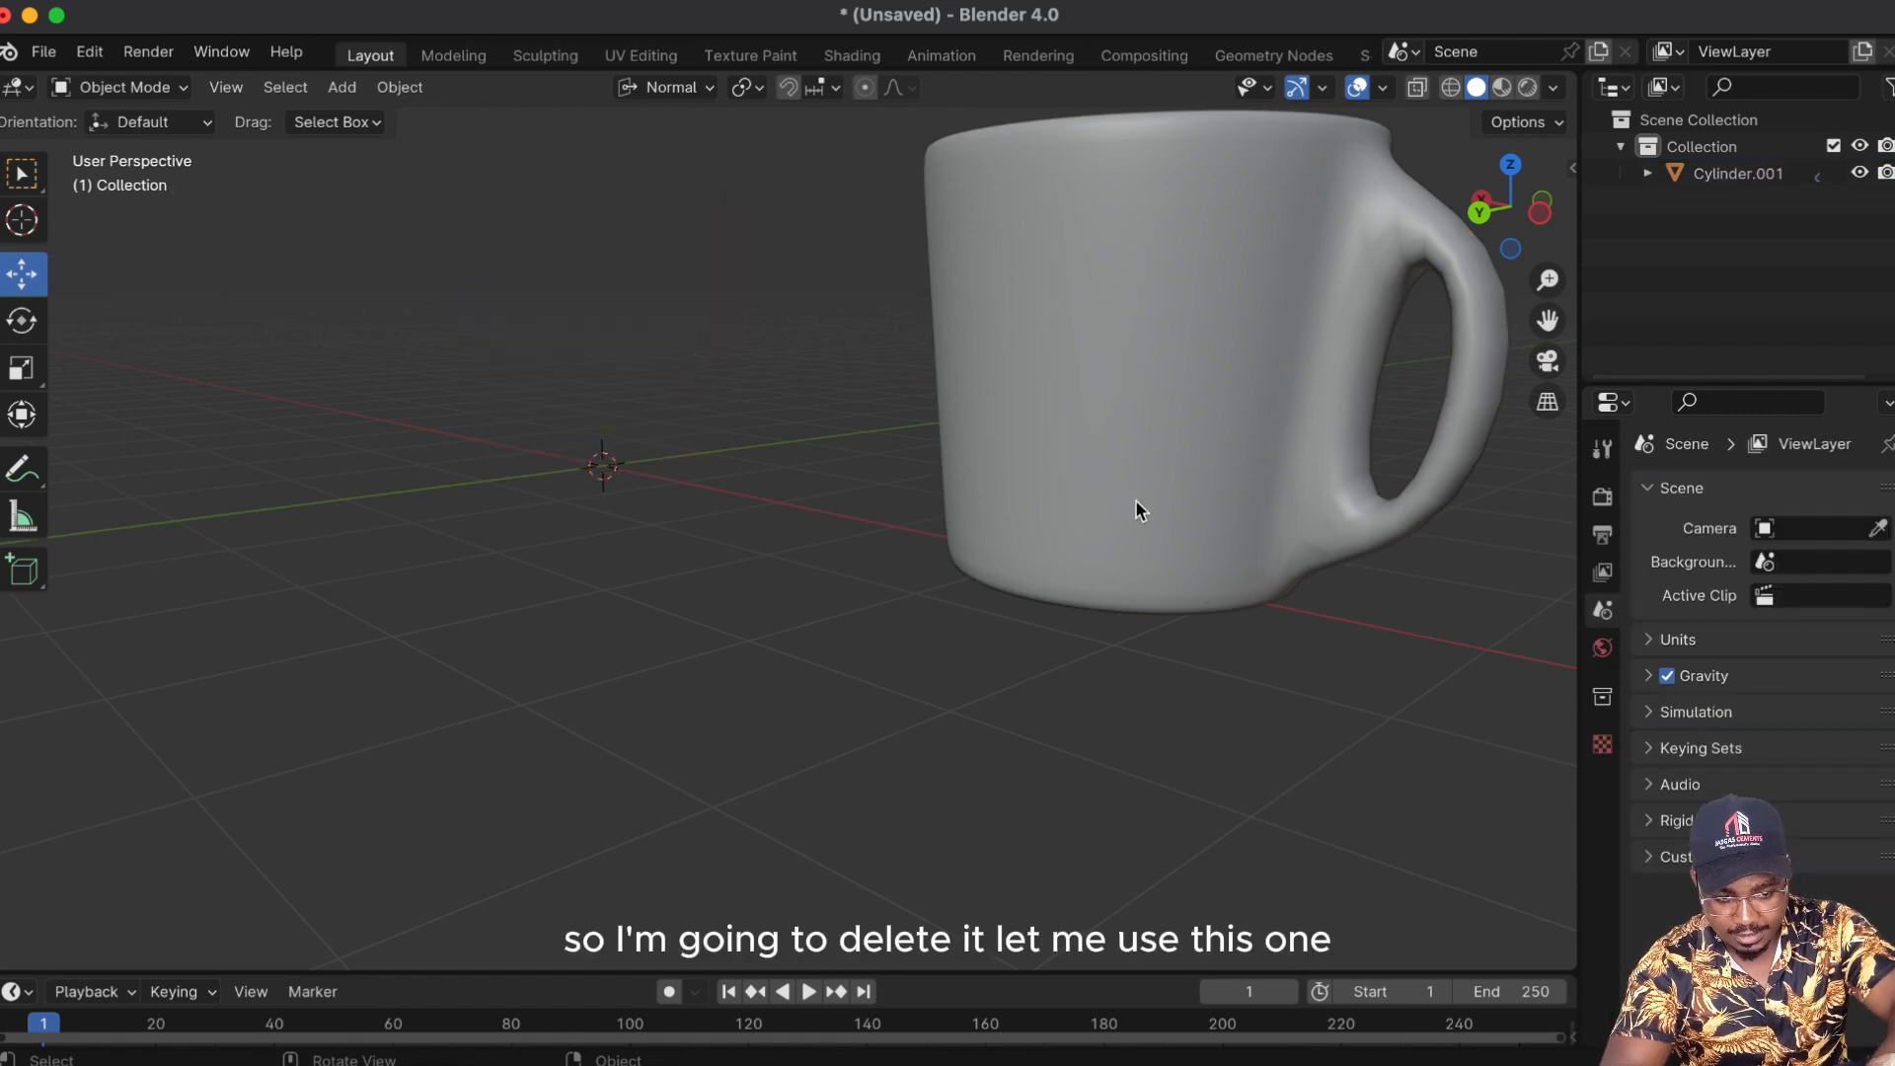
Step: Snap the remaining cup to the 3D cursor and raise it along Z until its base rests on the ground line
click(1135, 510)
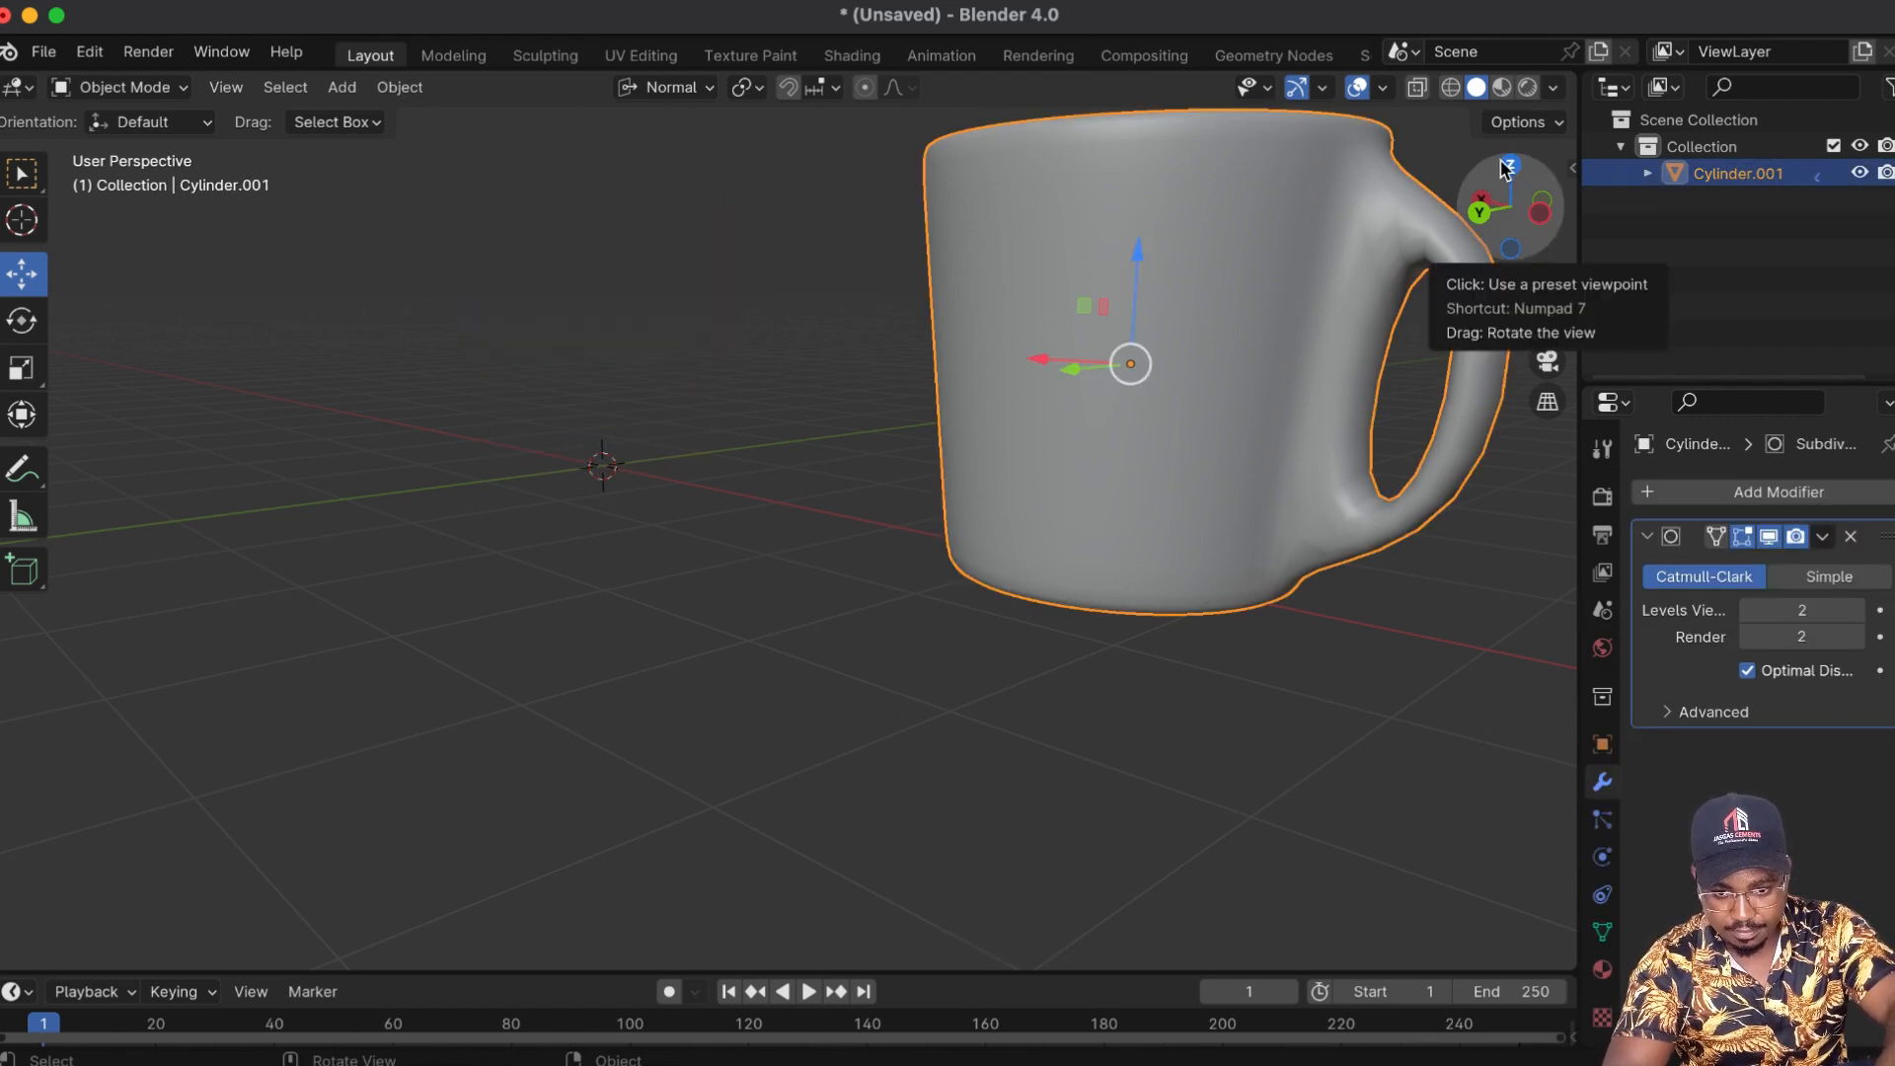
key(shift+s)
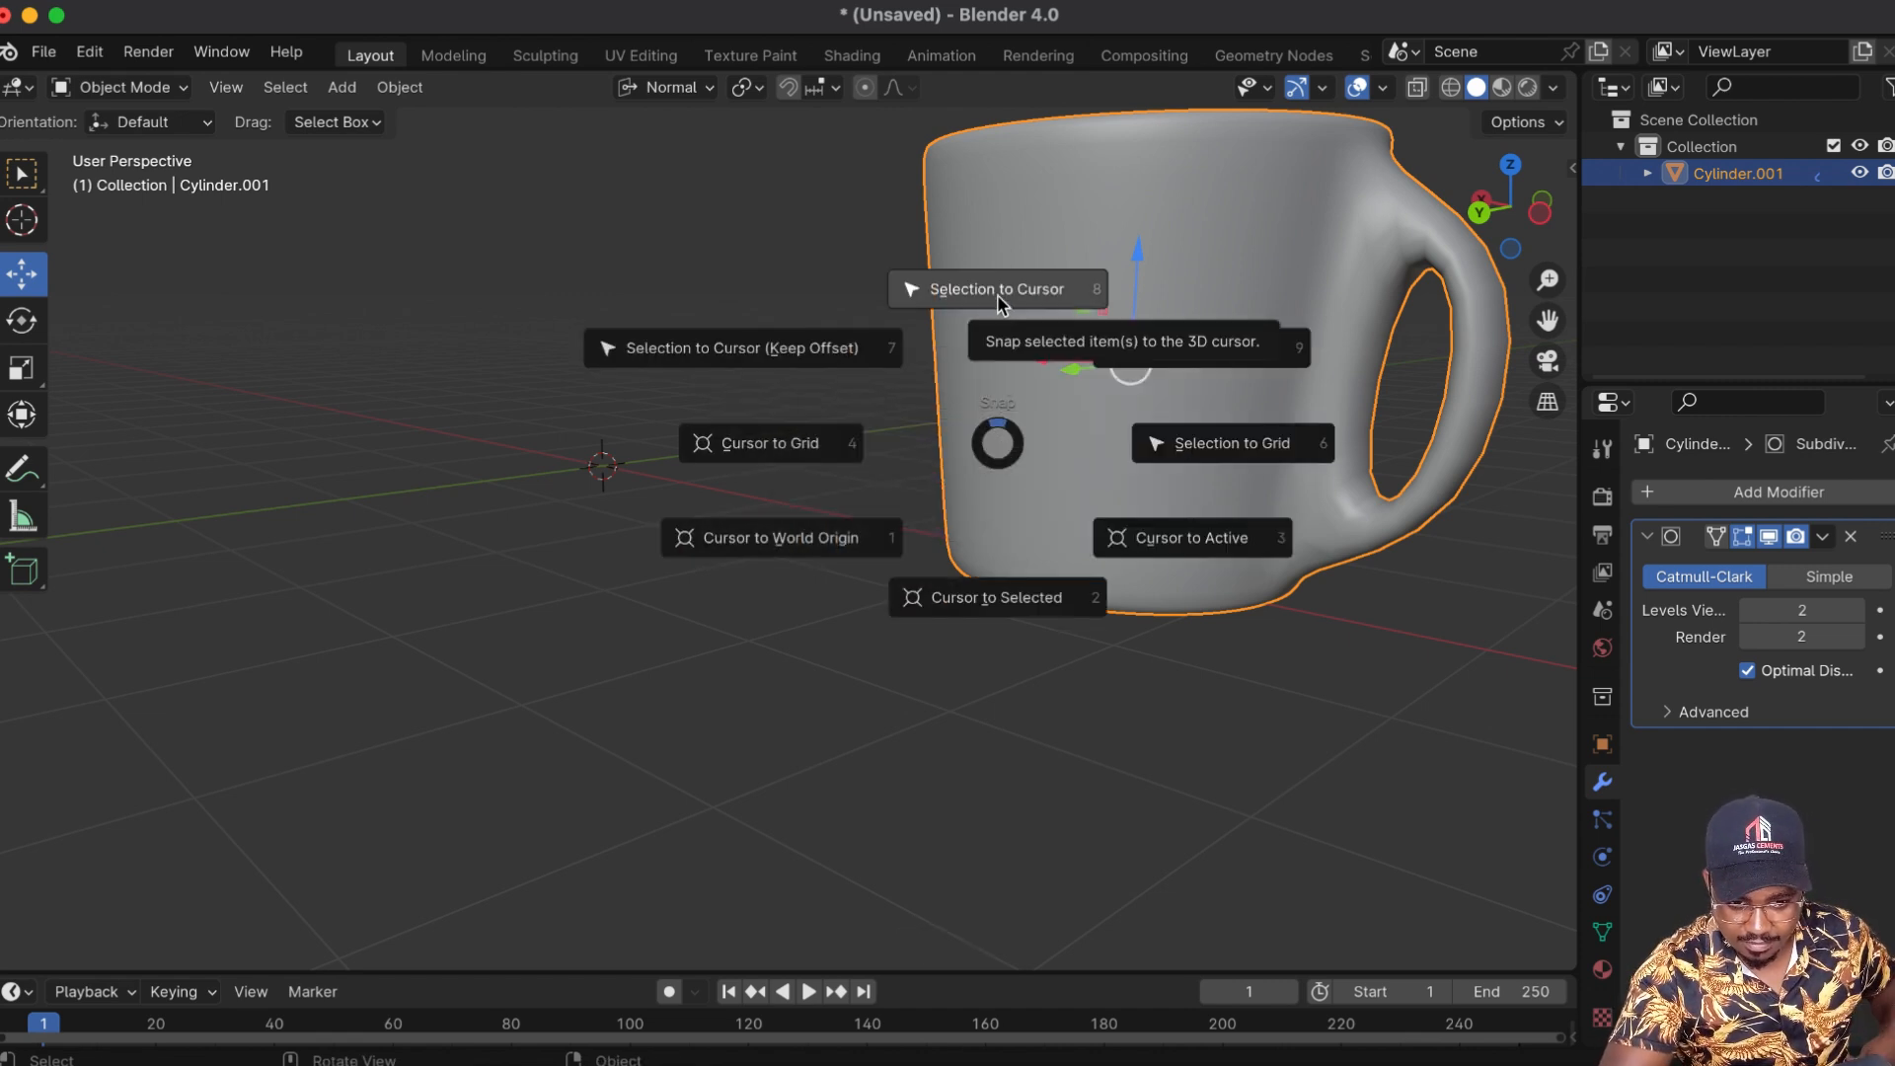
click(997, 295)
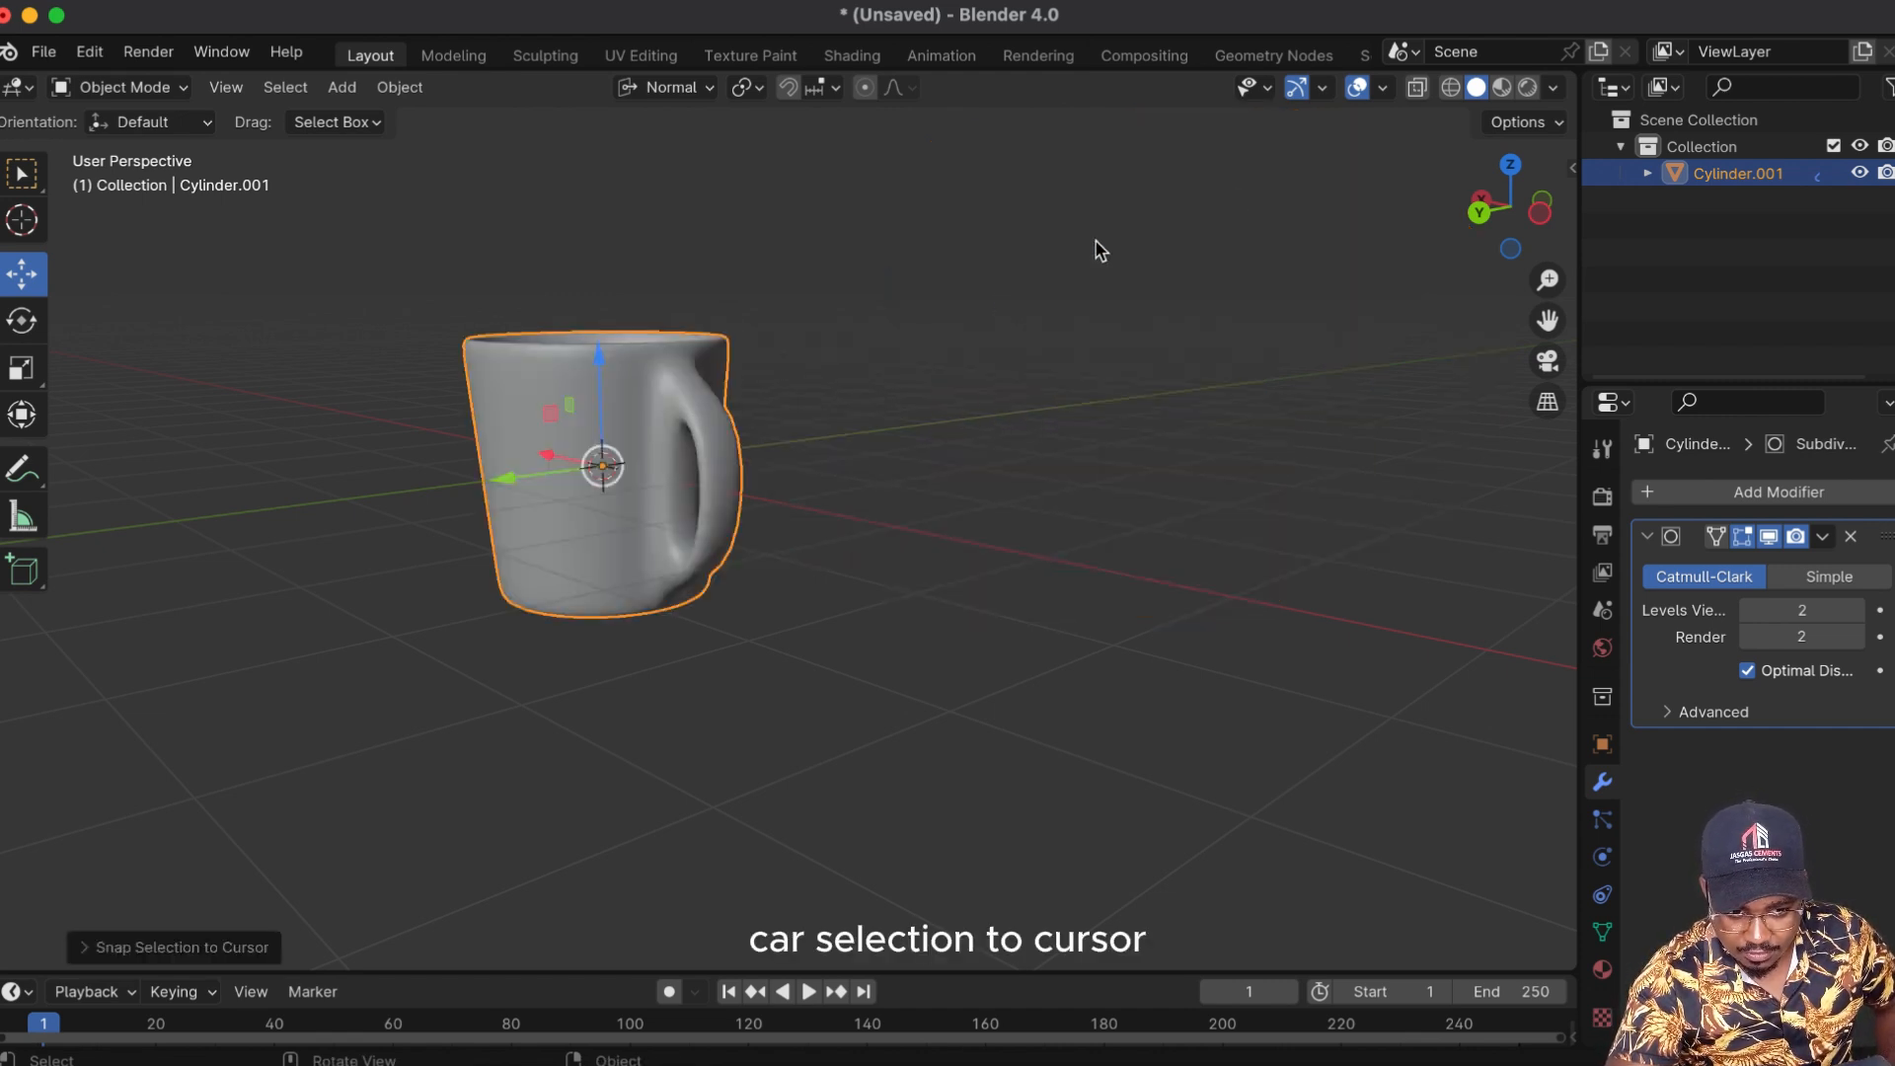
click(1540, 210)
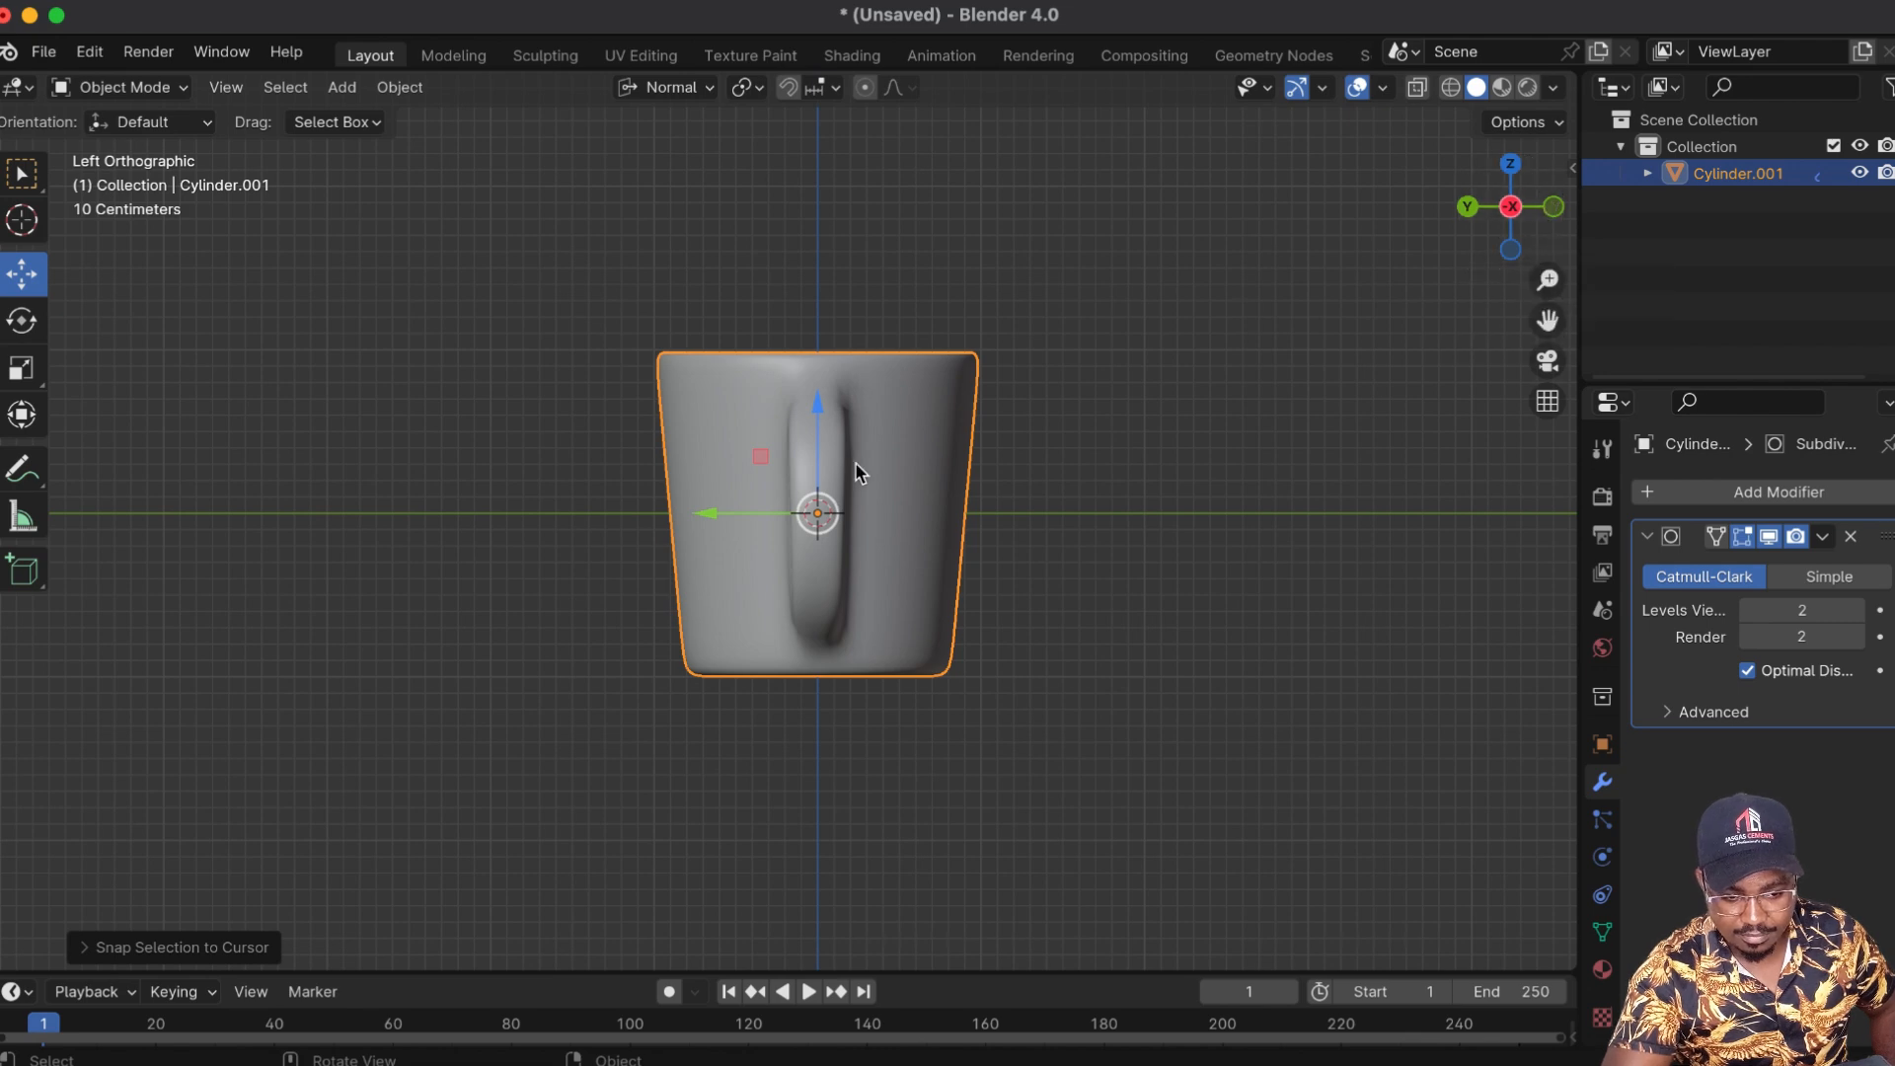
drag(820, 400, 774, 230)
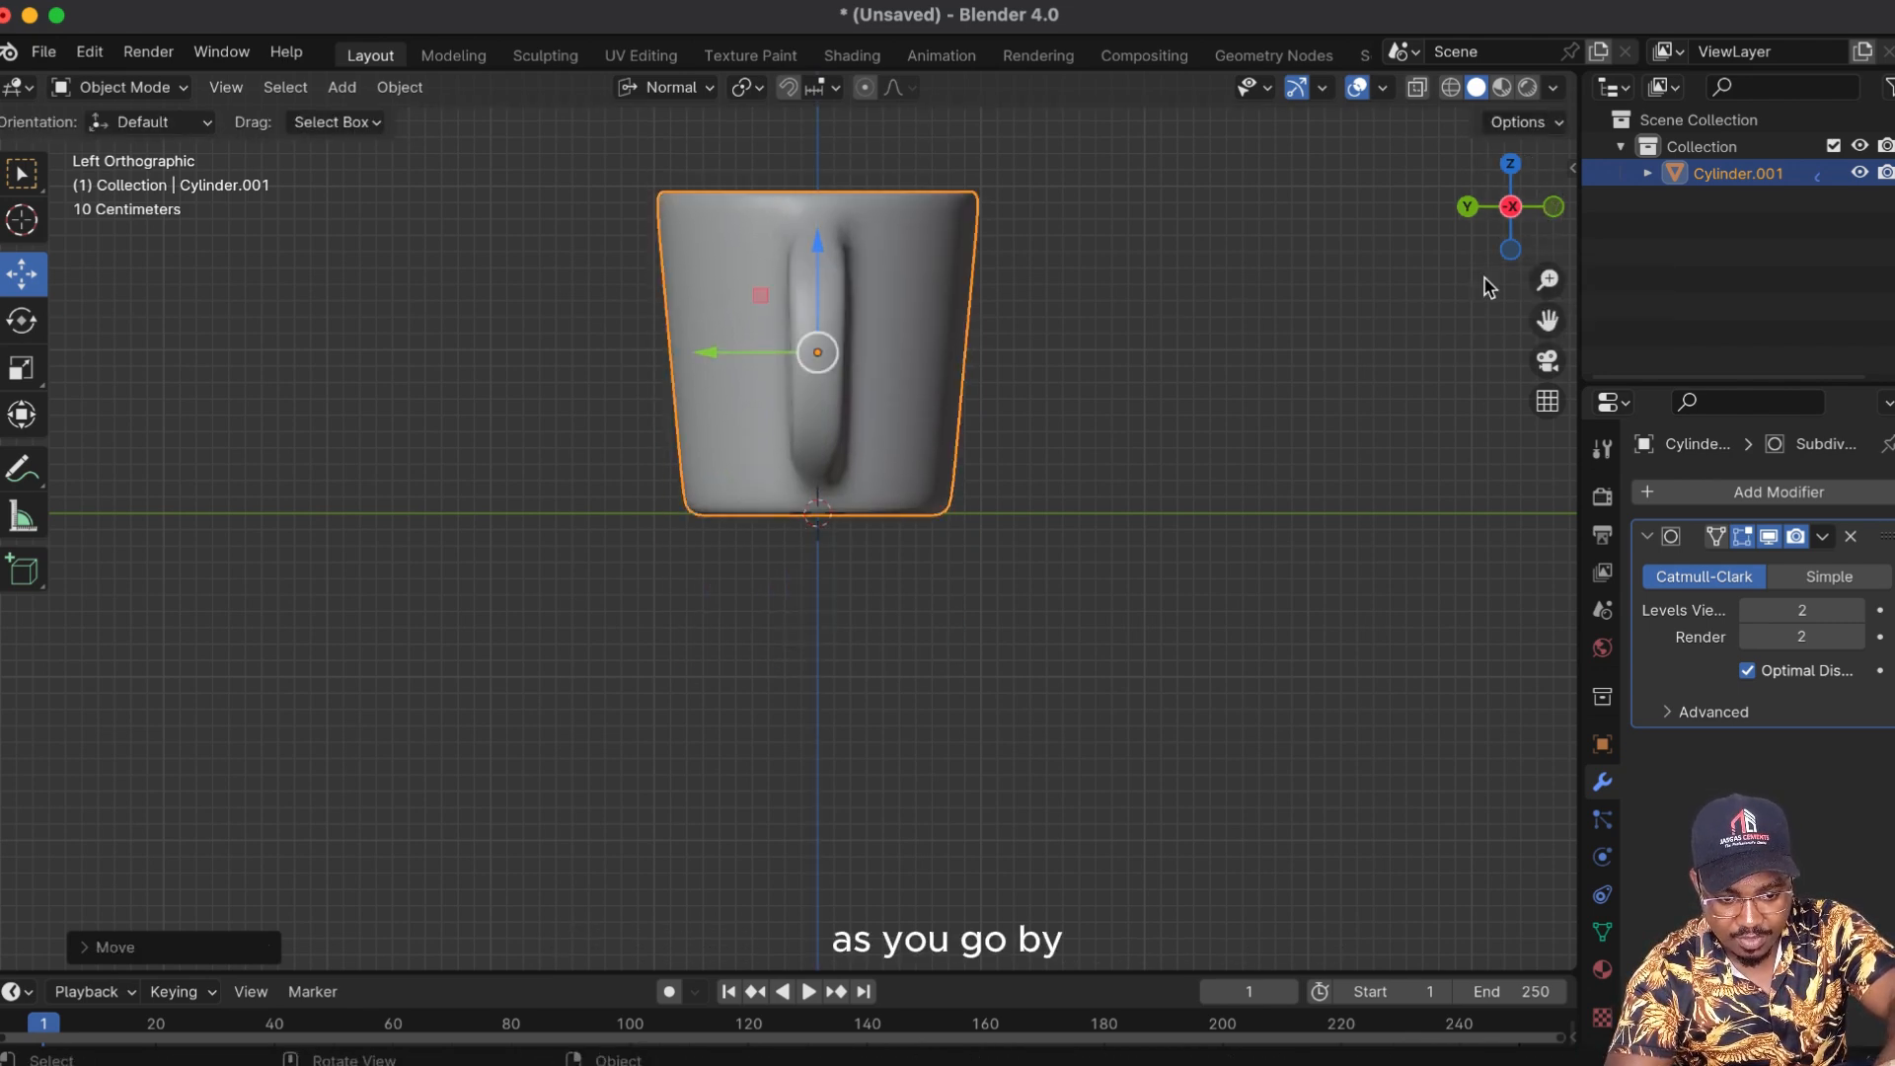
Step: Enter Edit Mode on the cup and enable the Subdivision modifier's On Cage display so the edit cage follows the smoothed surface
mouse_move(1523, 224)
mouse_down()
mouse_move(1478, 237)
mouse_move(1547, 245)
mouse_up()
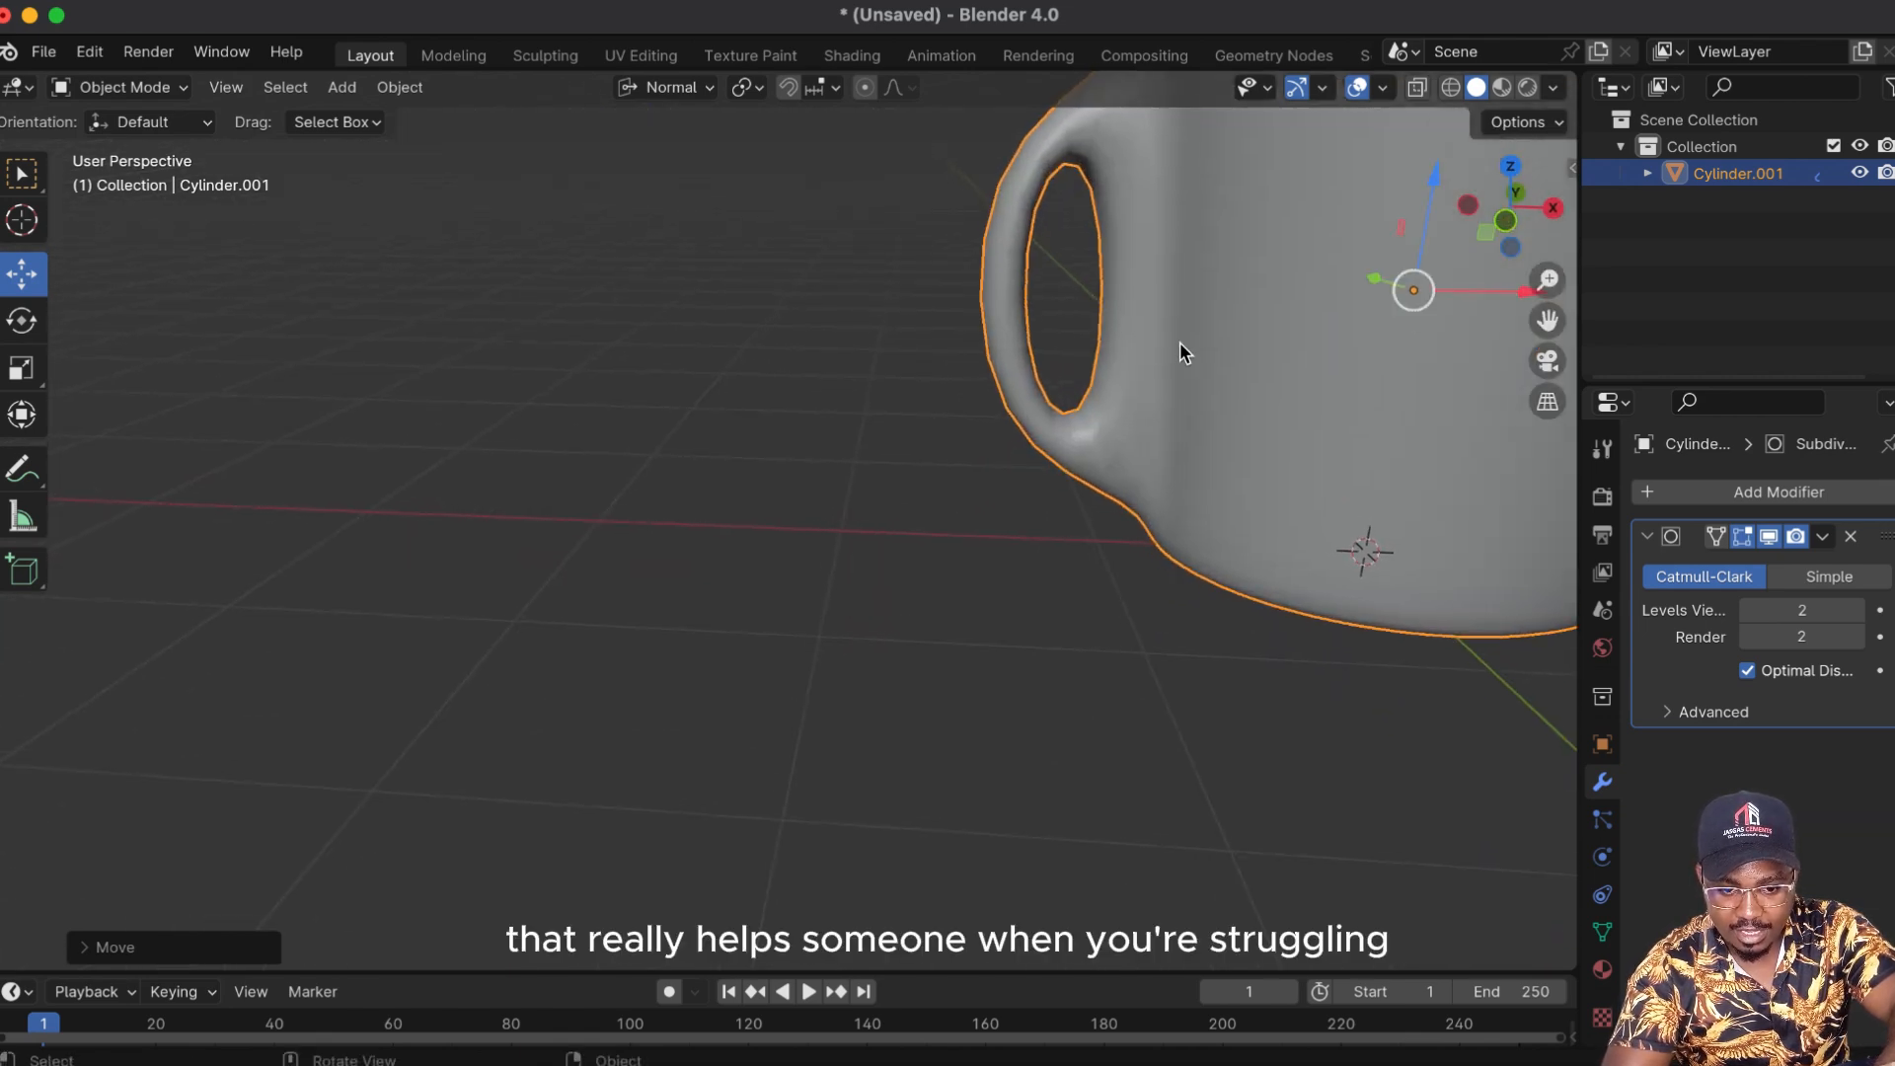
key(Tab)
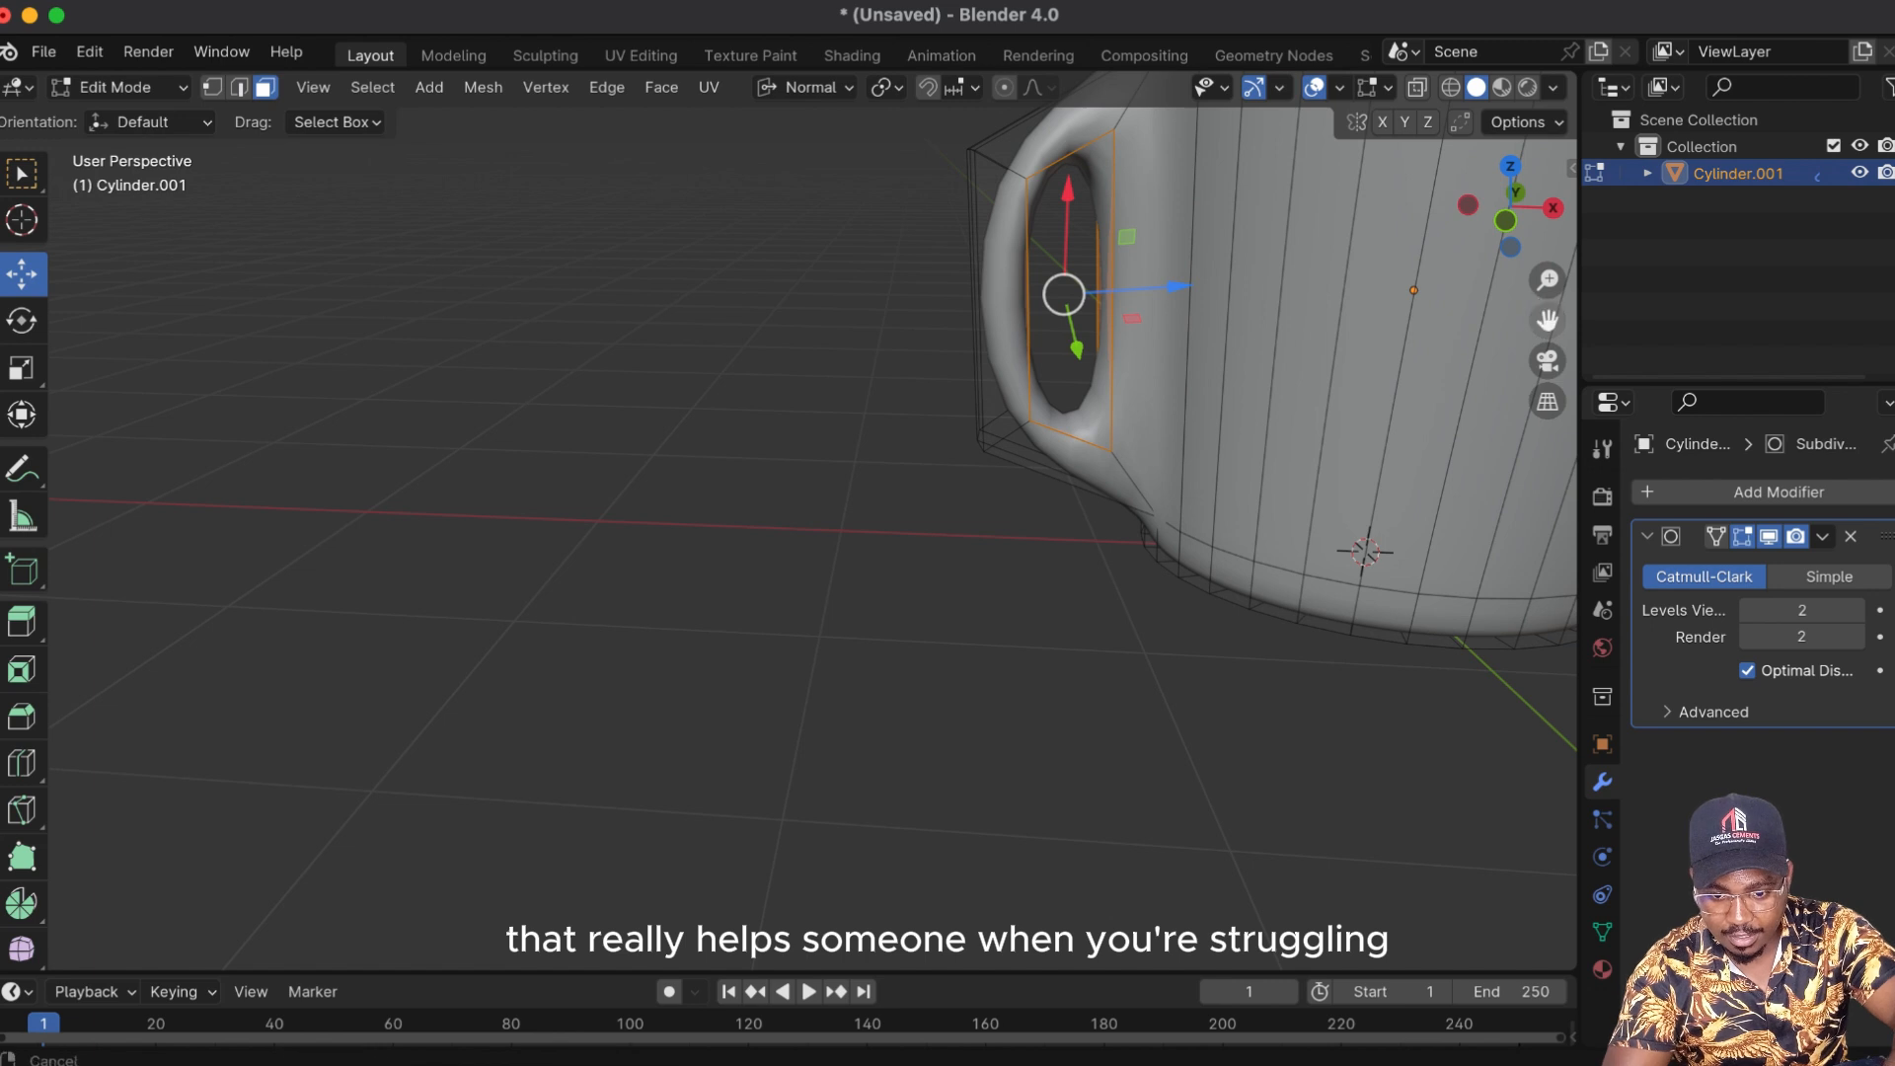
drag(1548, 320, 1284, 449)
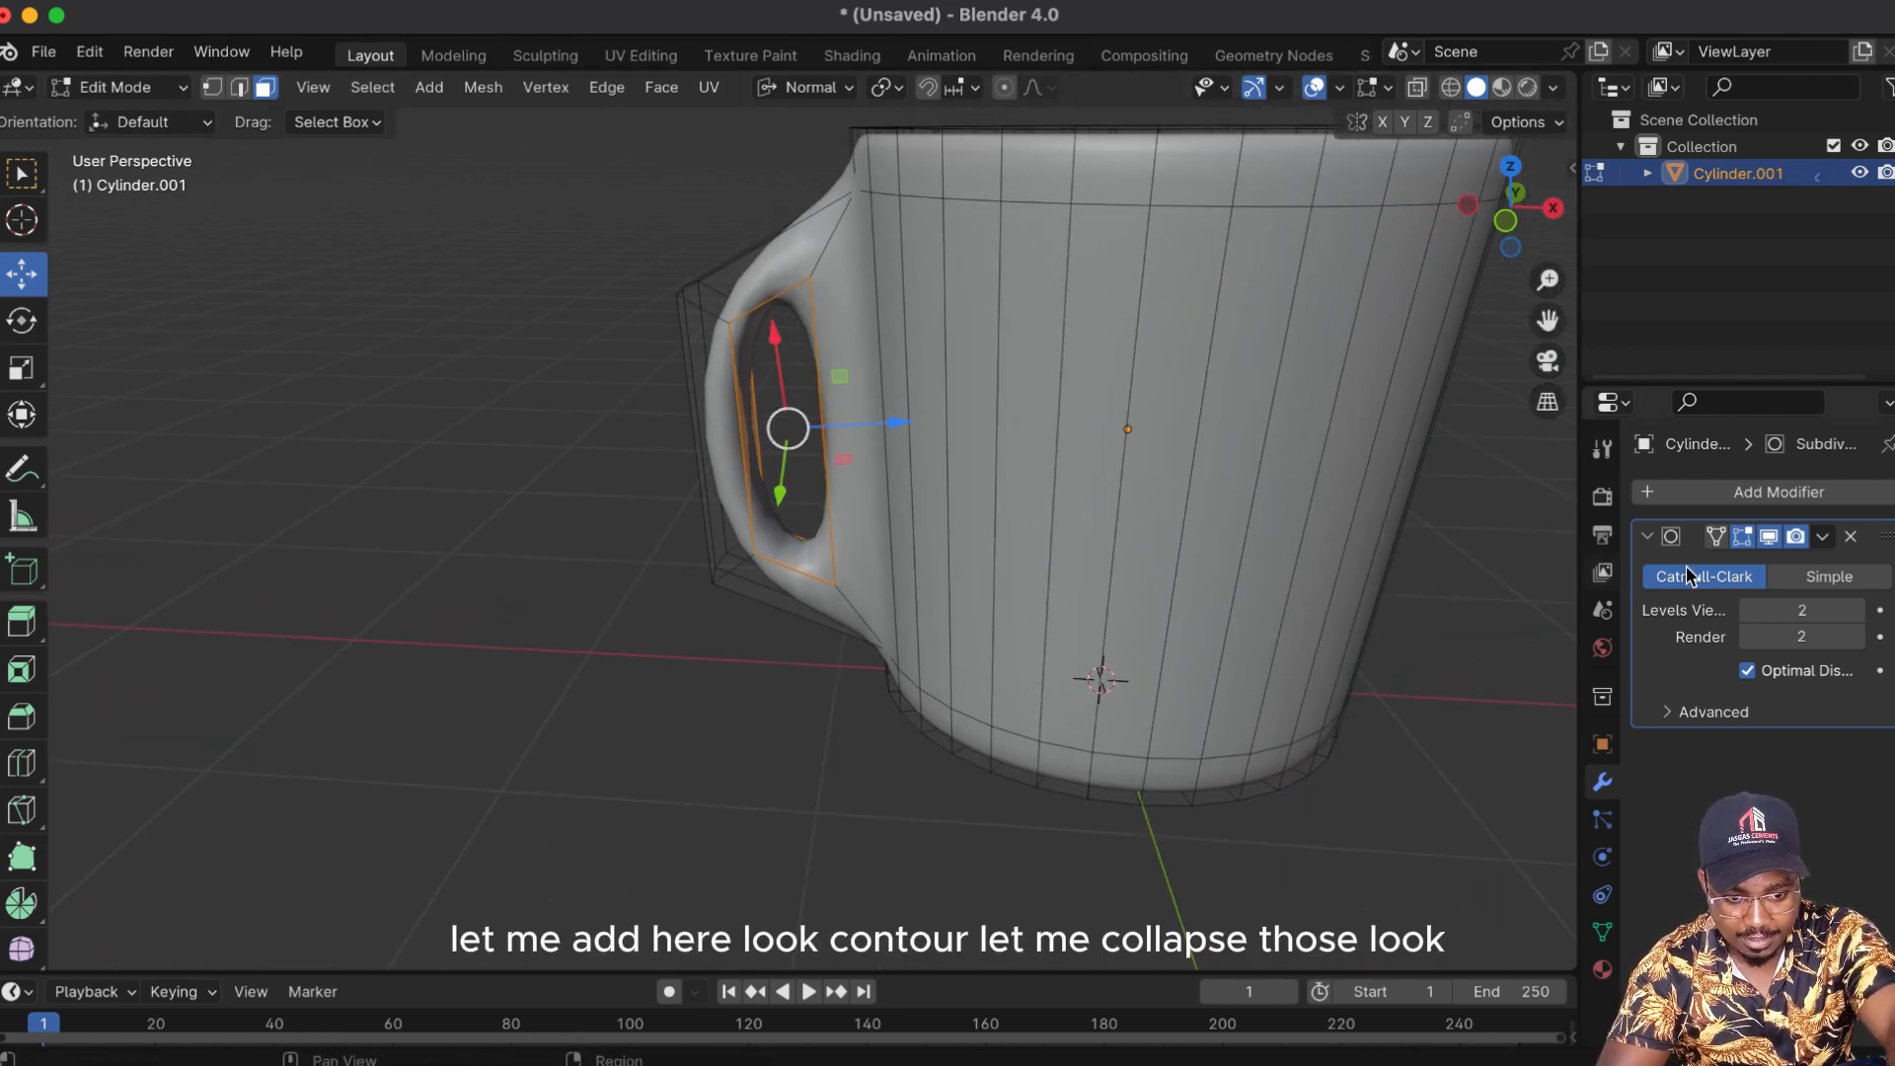
click(1717, 536)
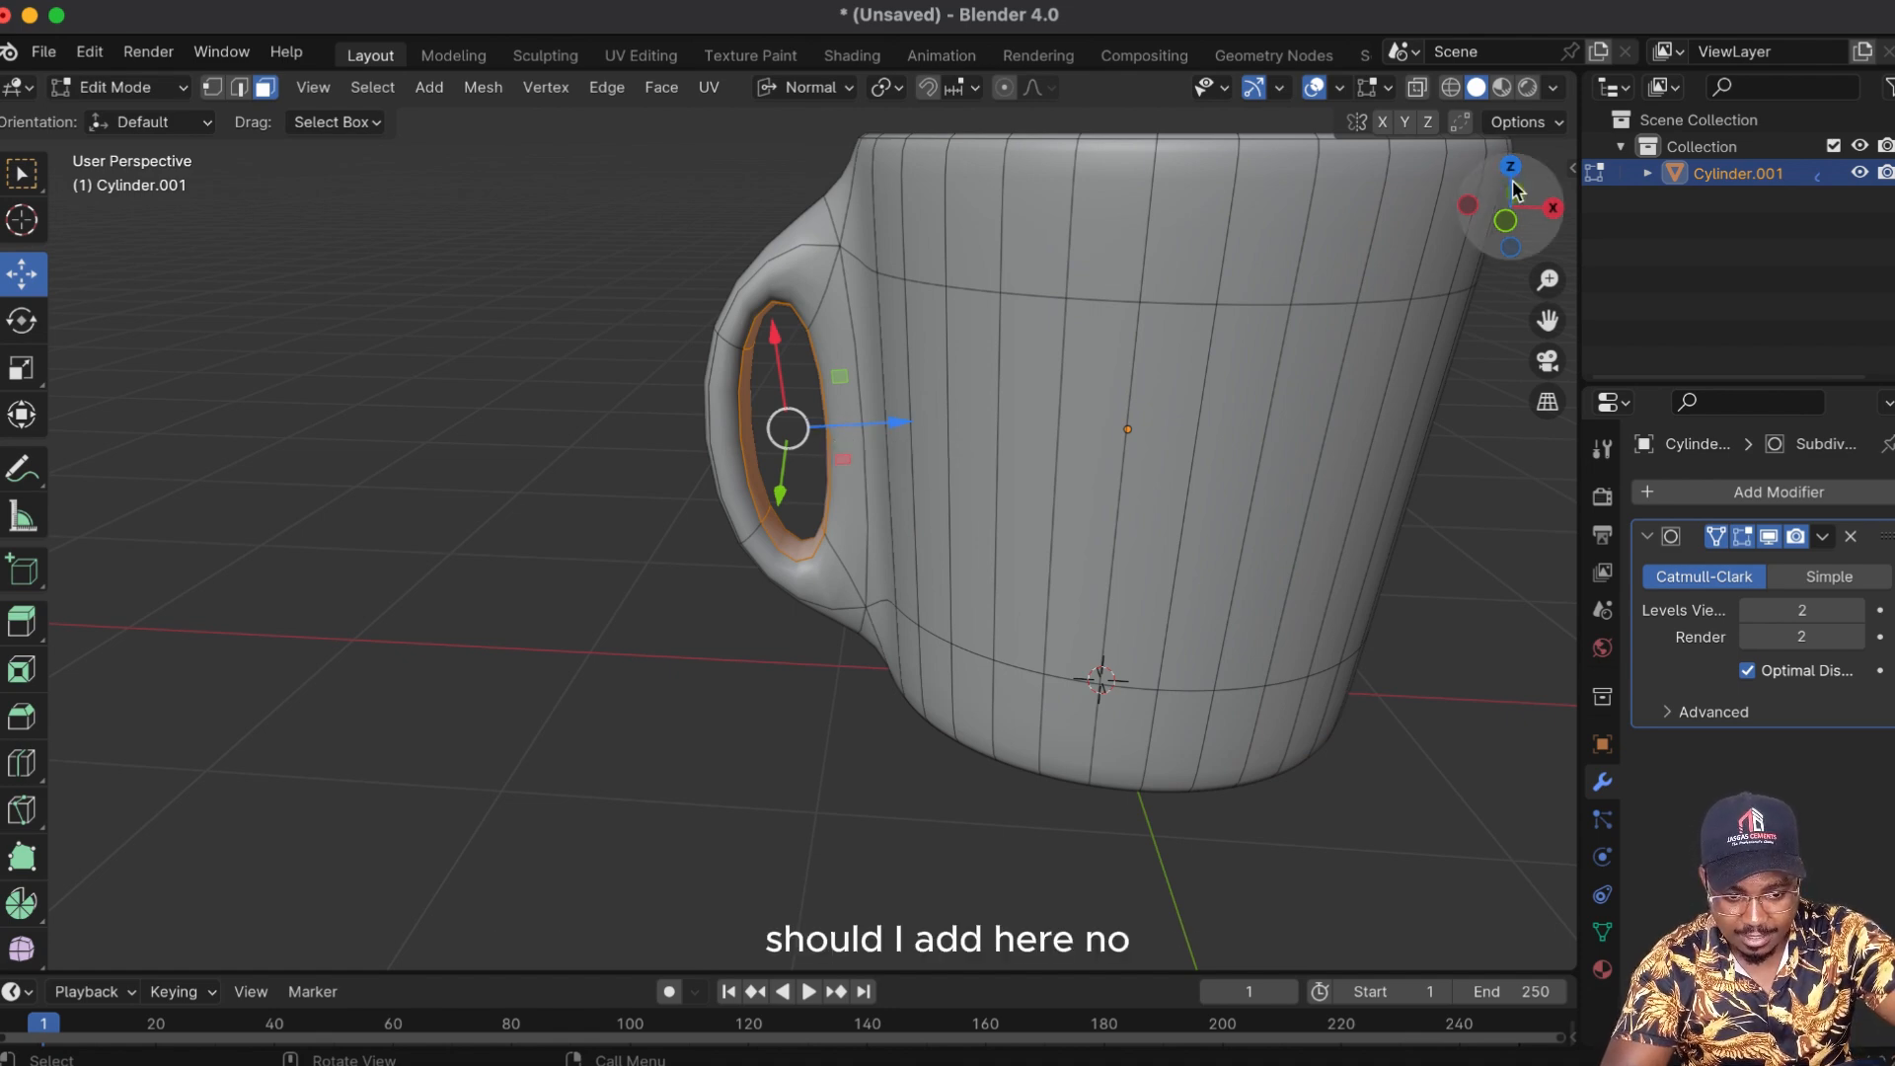
Step: Move the handle opening's inner face beside the cup body slightly toward the cup wall along its normal
drag(1518, 190, 1421, 241)
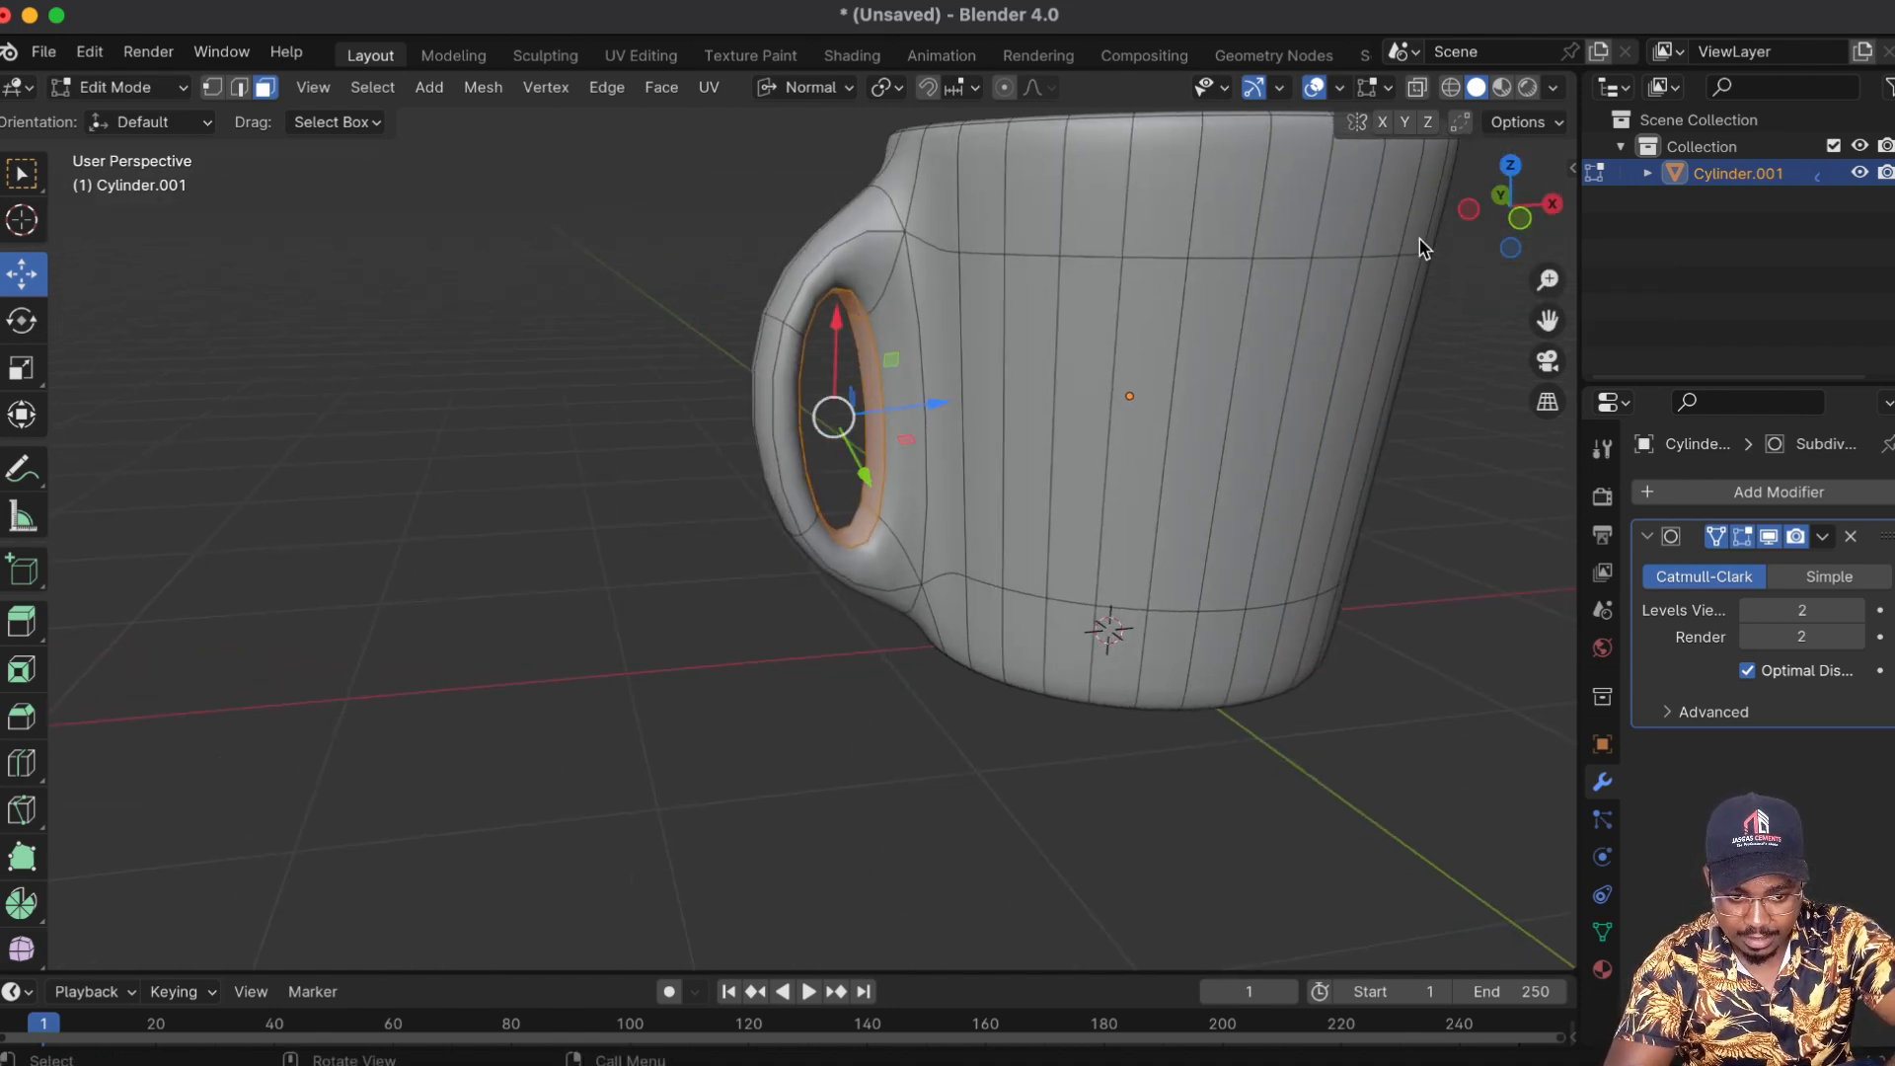
click(872, 415)
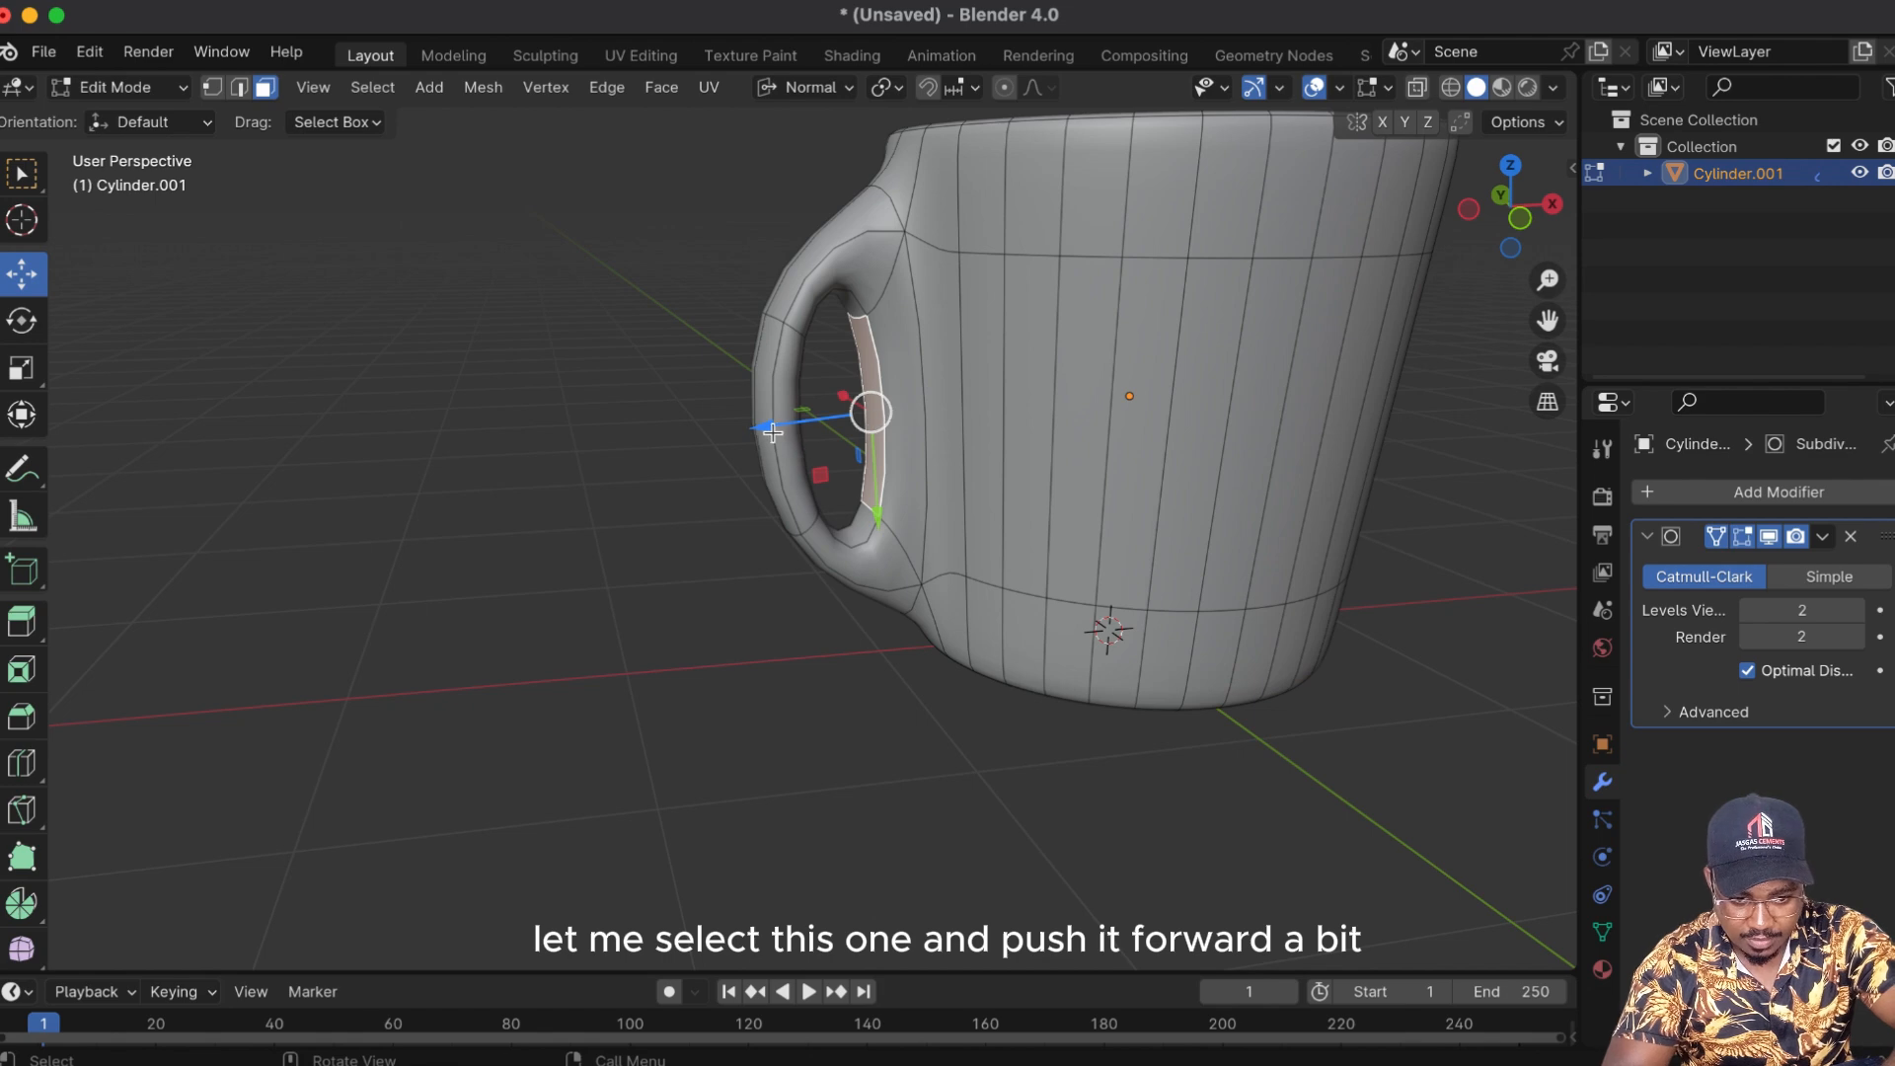
drag(773, 433, 803, 430)
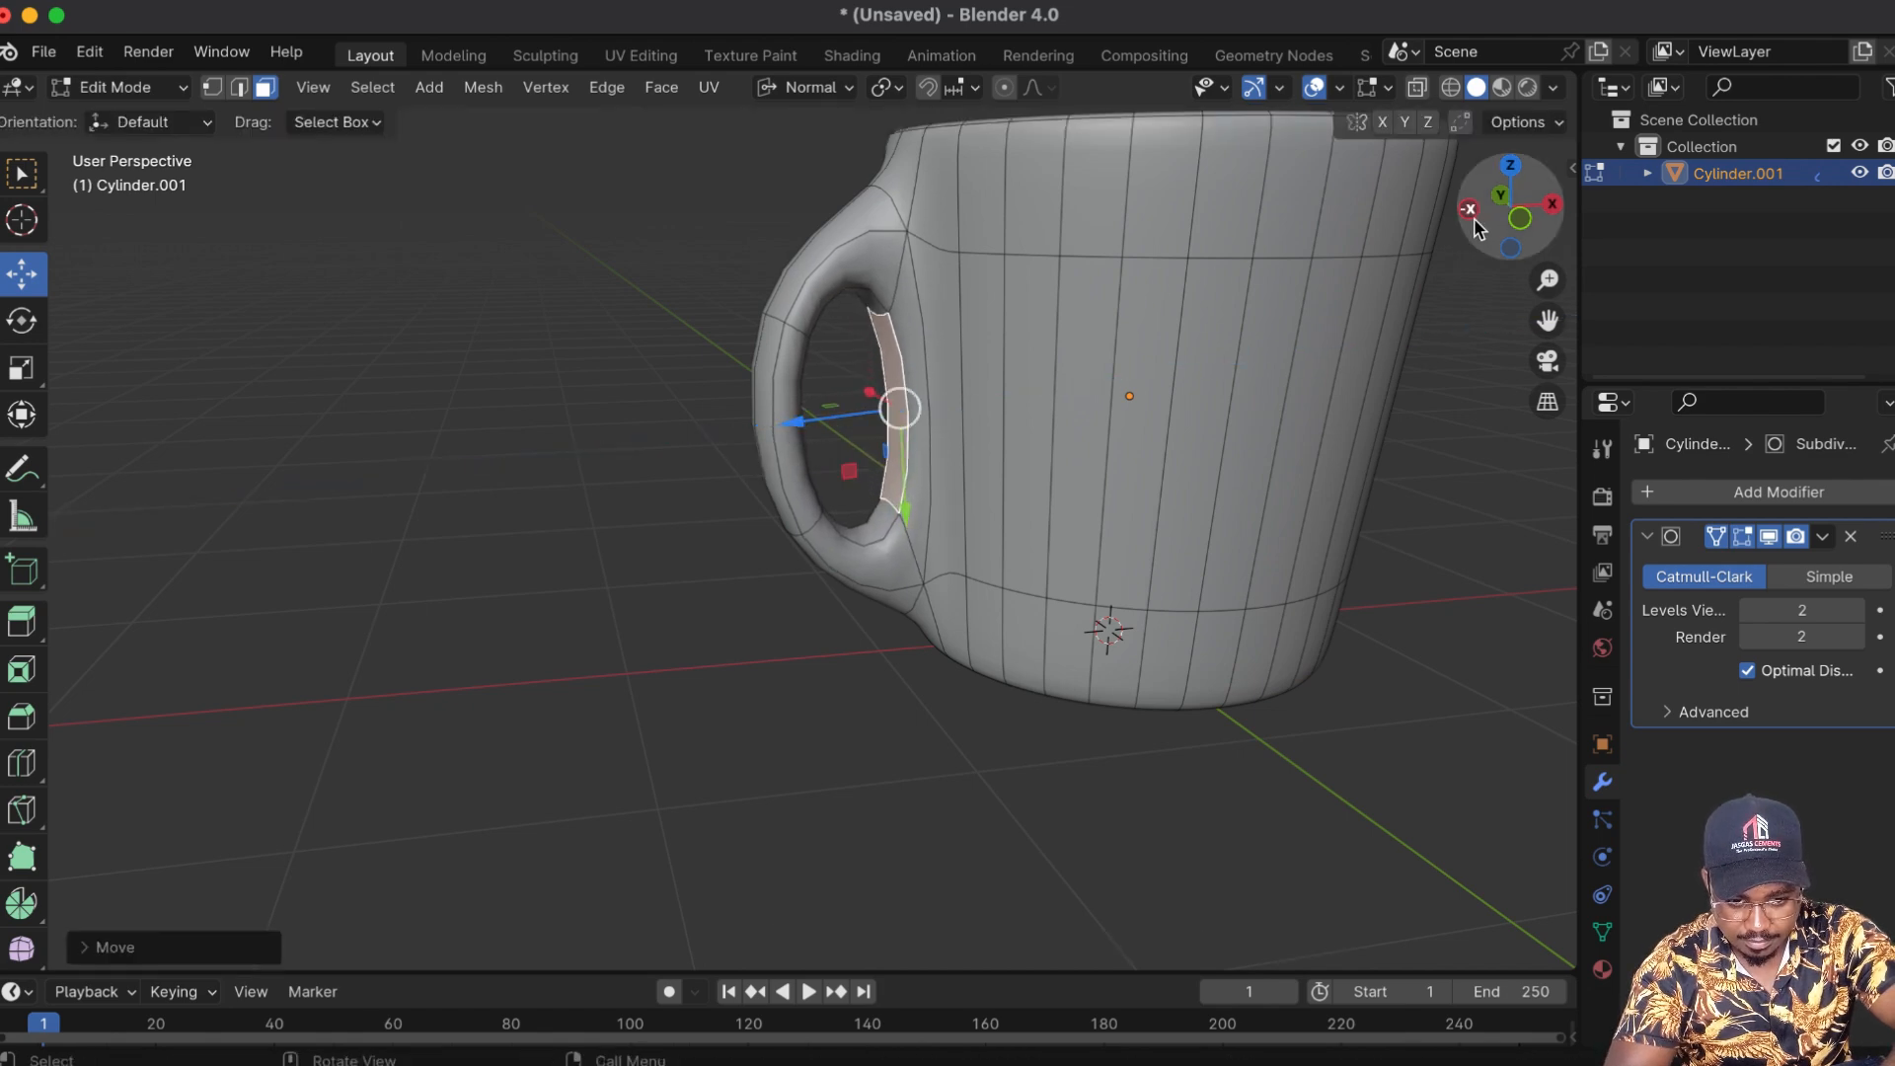
Step: Select the inner face of the handle's outer arc and move it slightly along its normal toward the cup body
drag(1476, 219, 1305, 262)
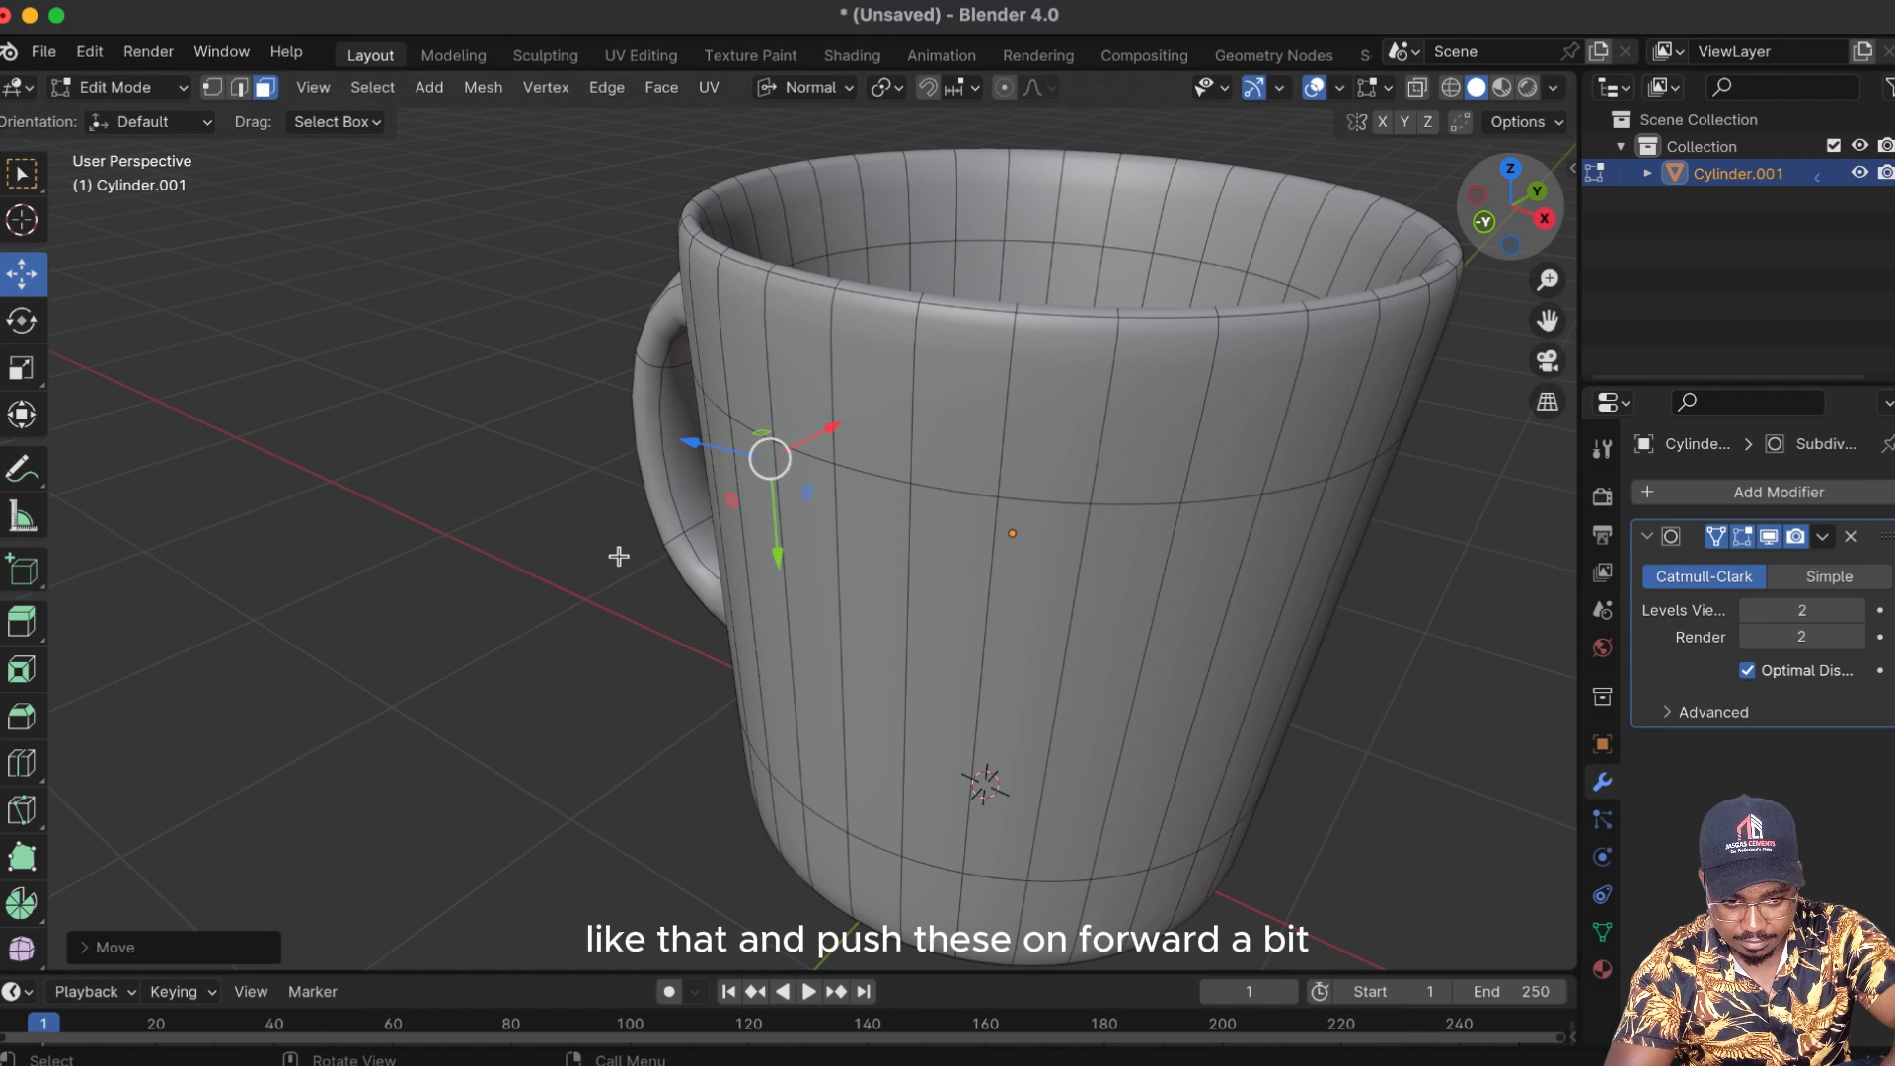
click(679, 464)
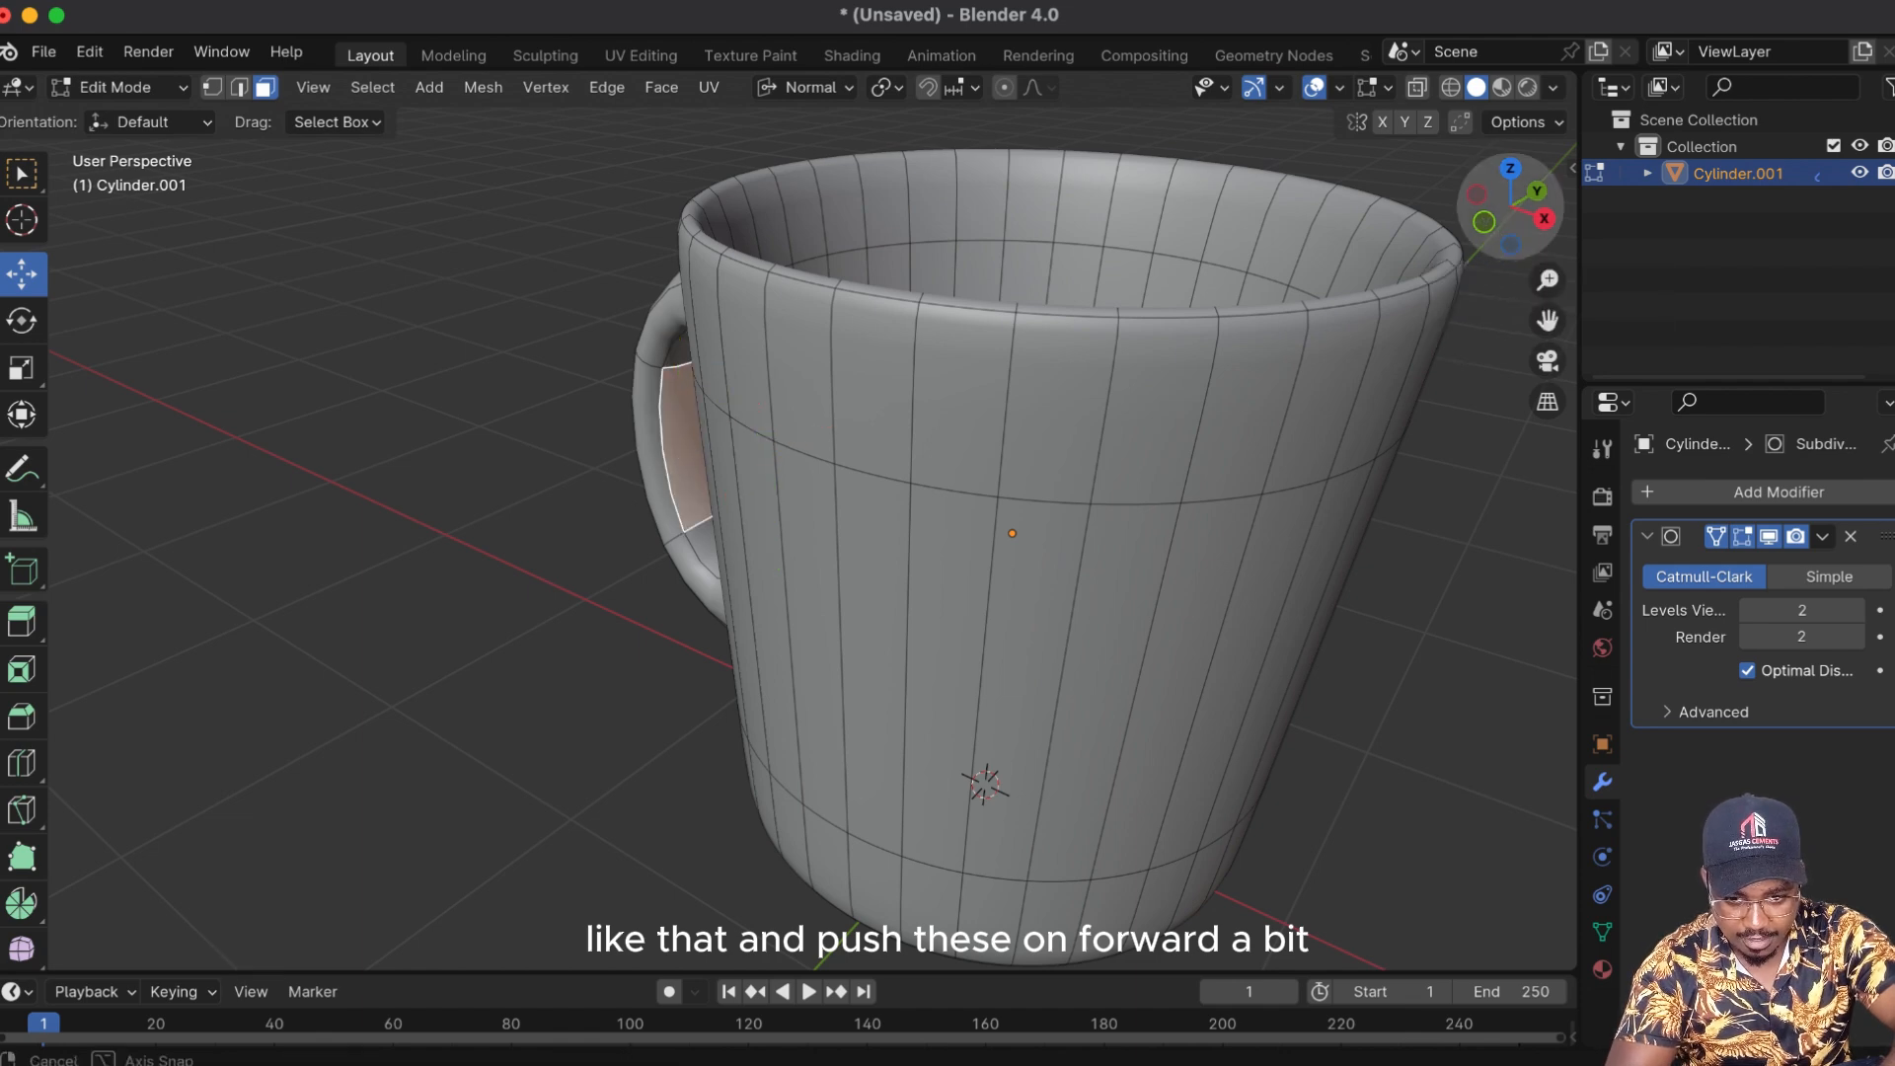
drag(1475, 259, 1508, 244)
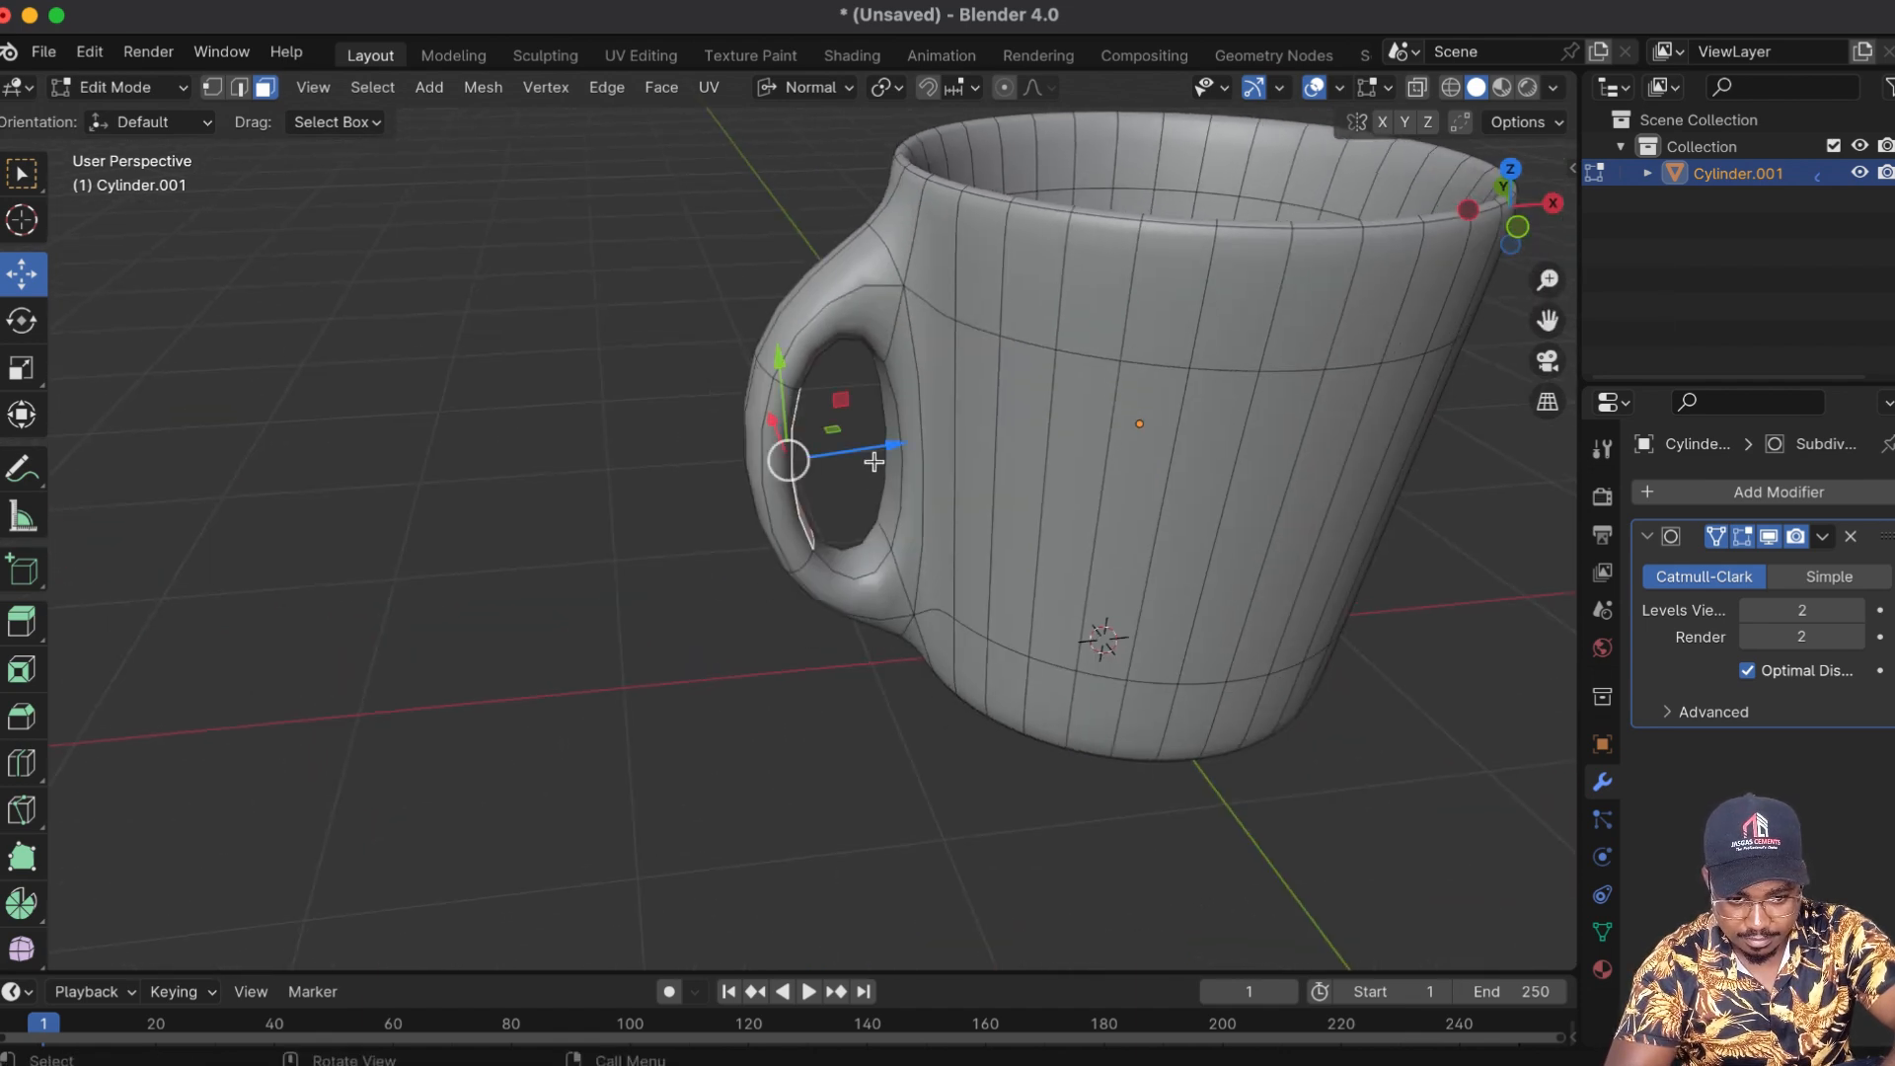
drag(883, 450, 894, 448)
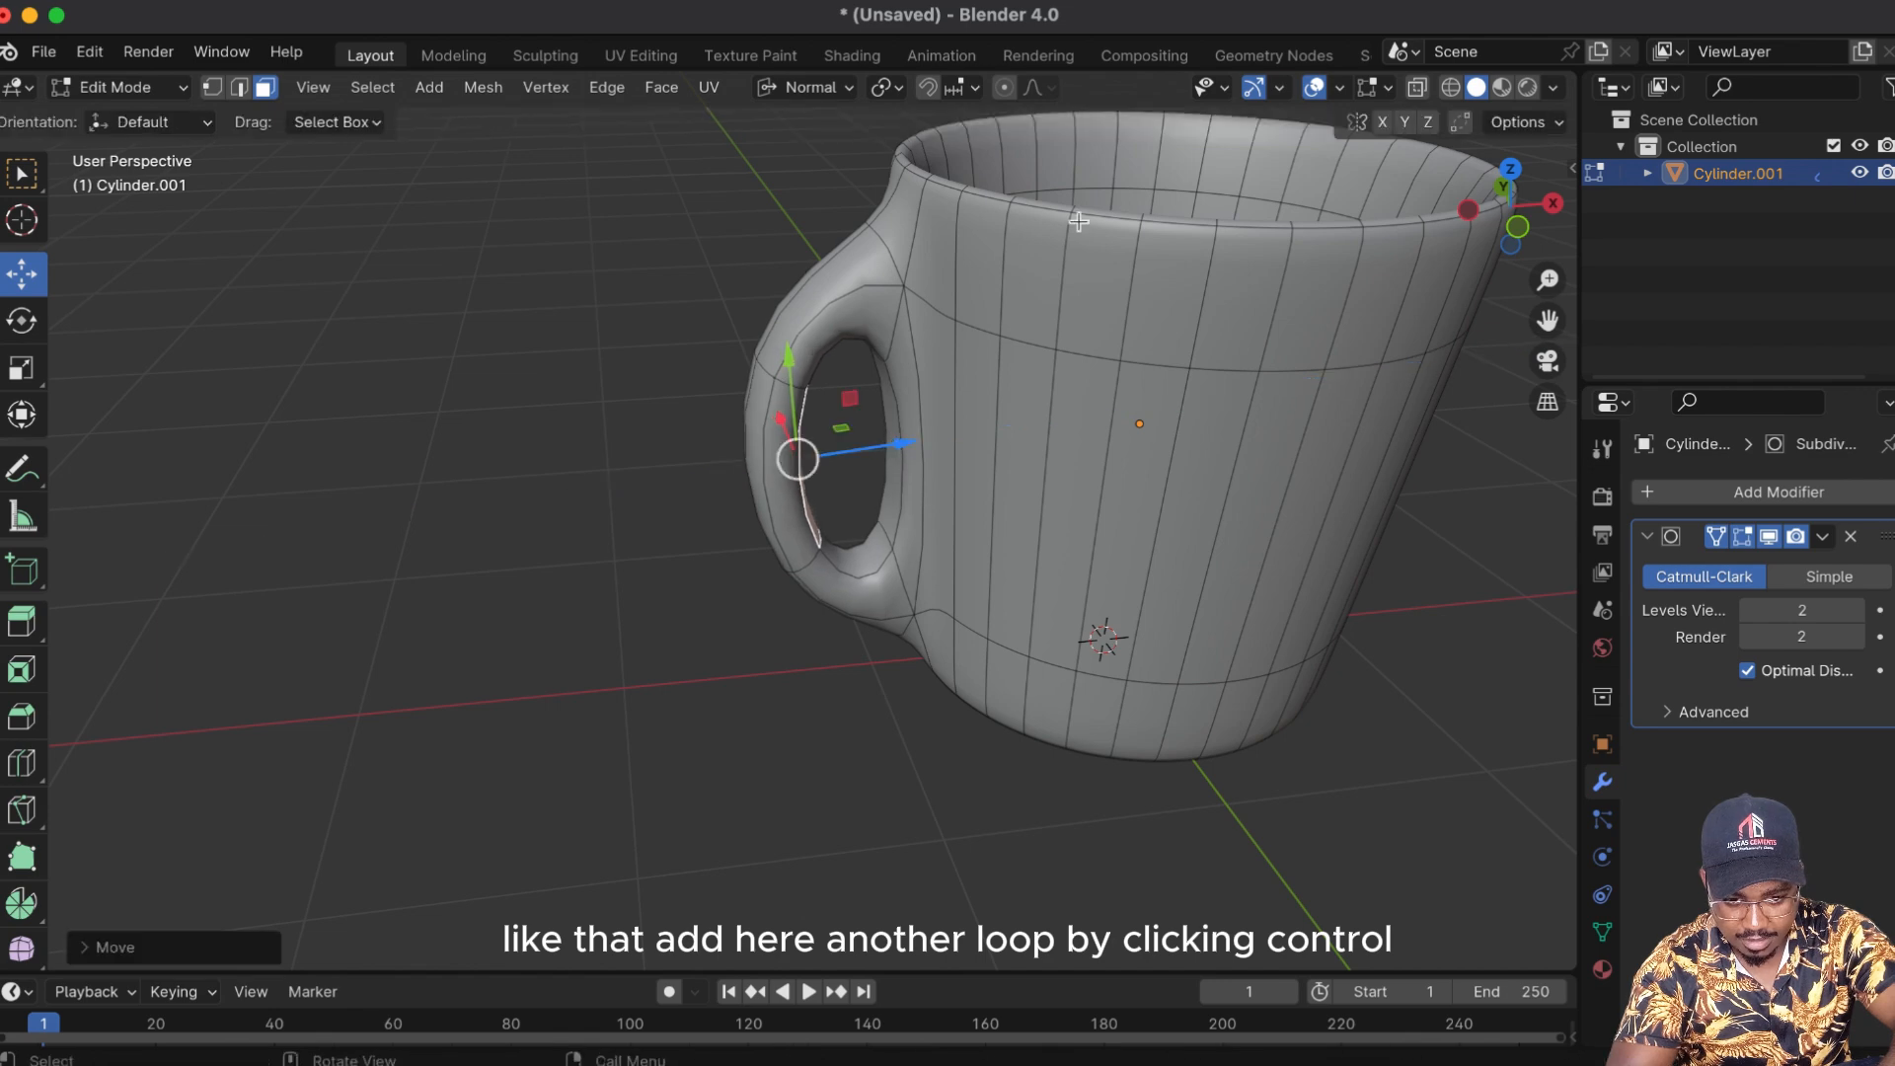
Step: Add one edge loop around the outer wall just below the rim and another just above the cup's base
key(ctrl+r)
click(1088, 278)
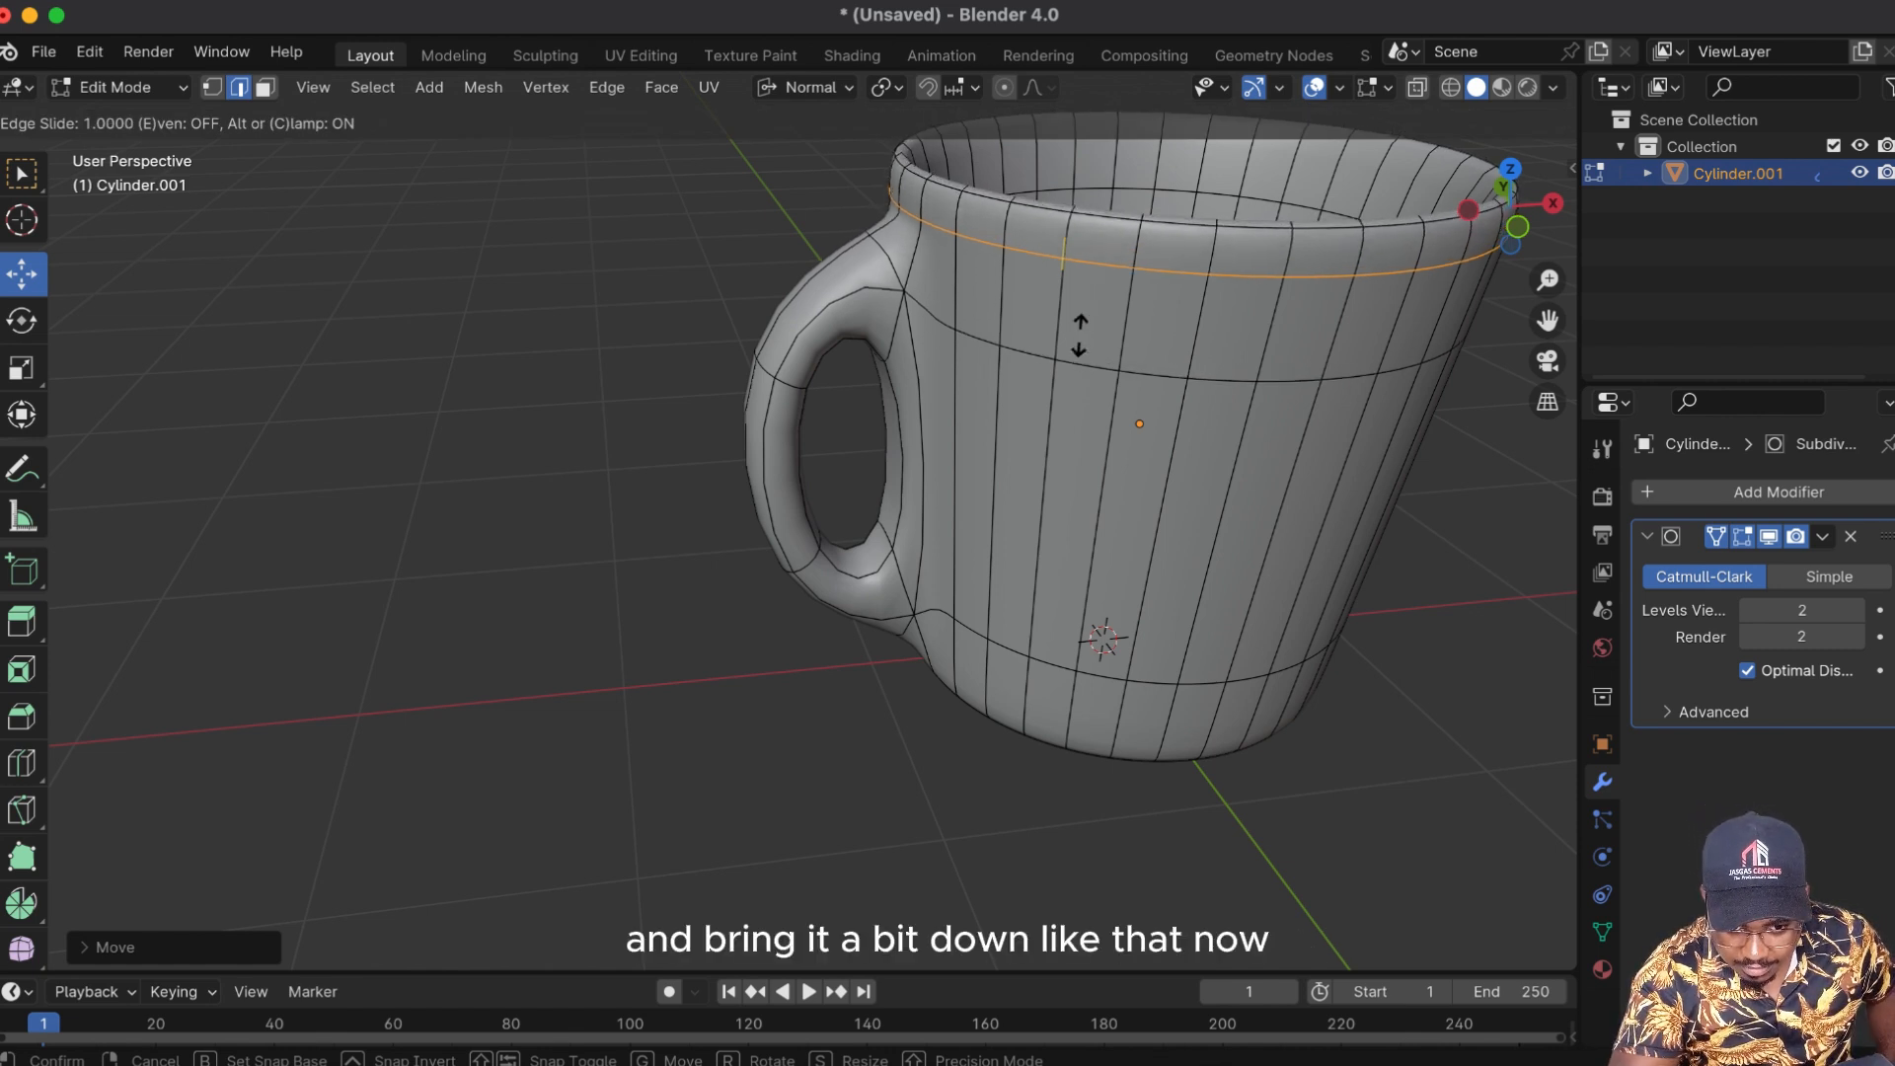
click(1098, 303)
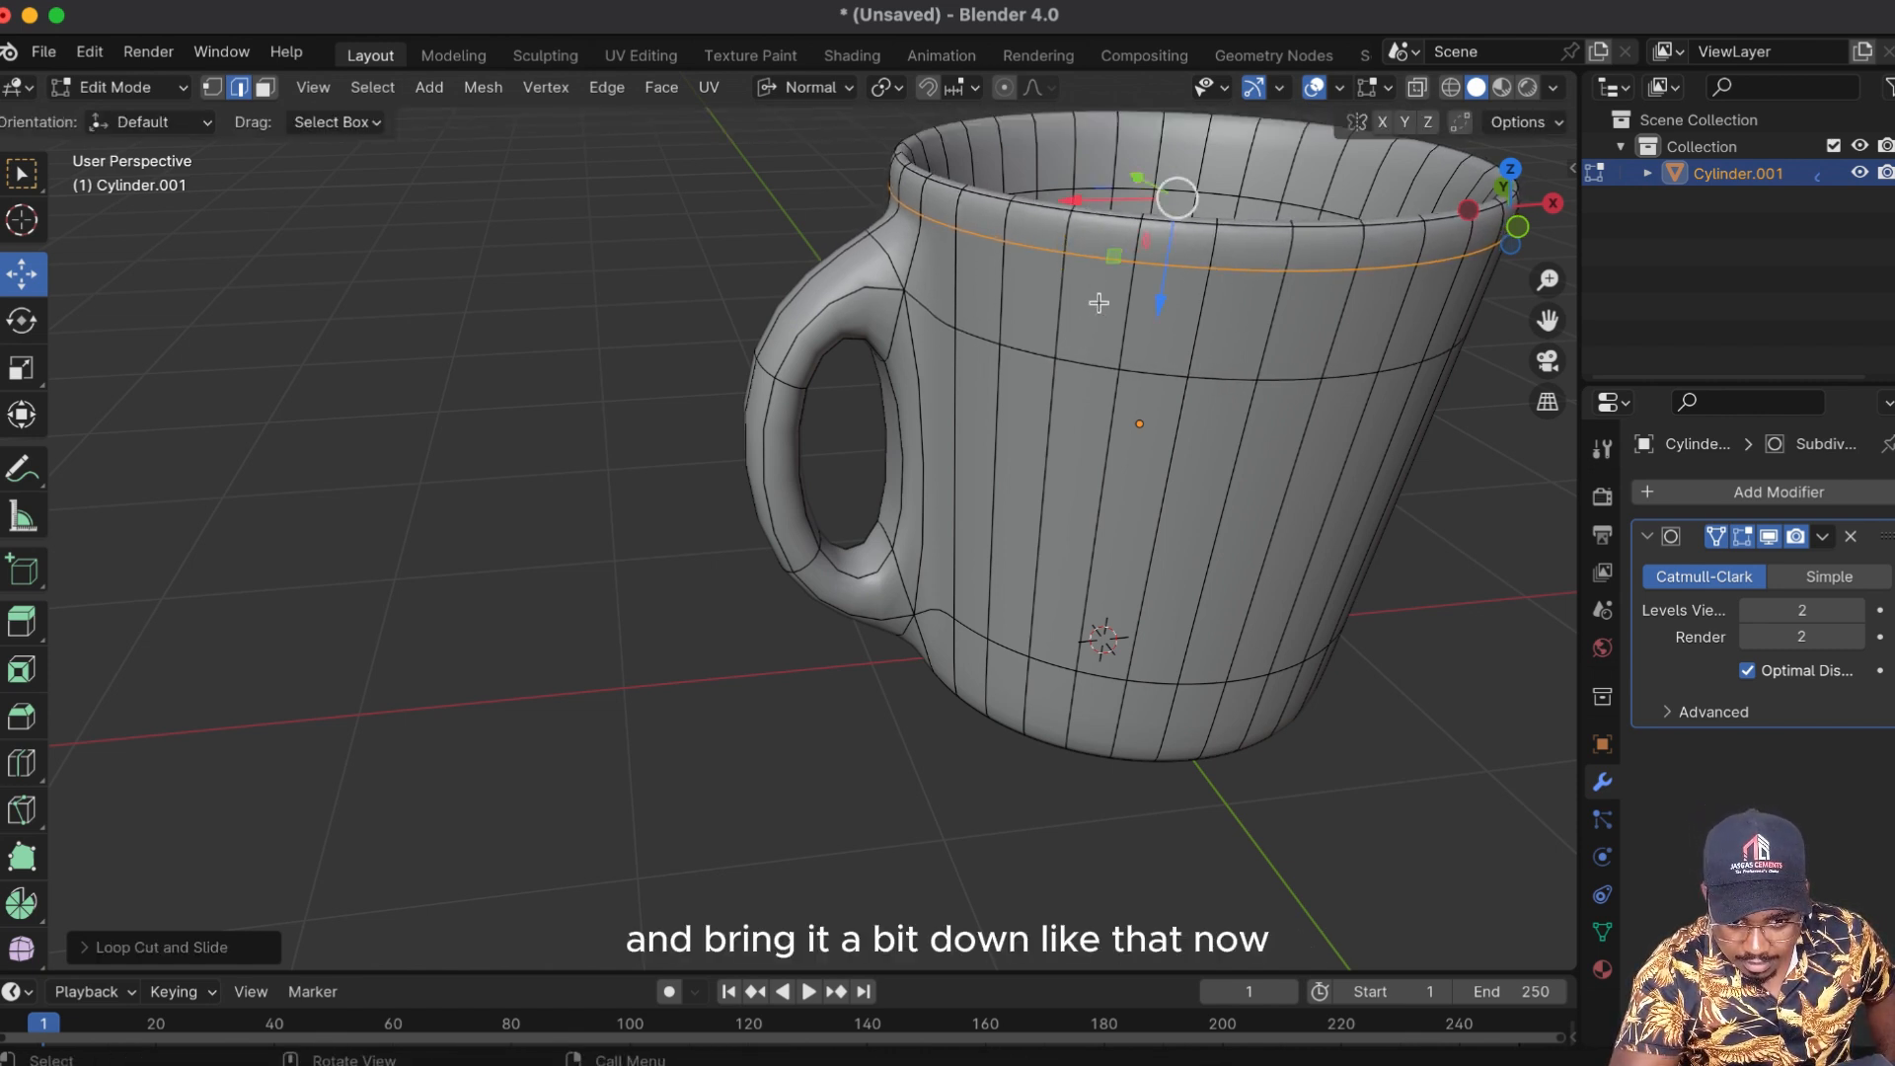
middle_drag(1065, 624, 1165, 566)
key(ctrl+r)
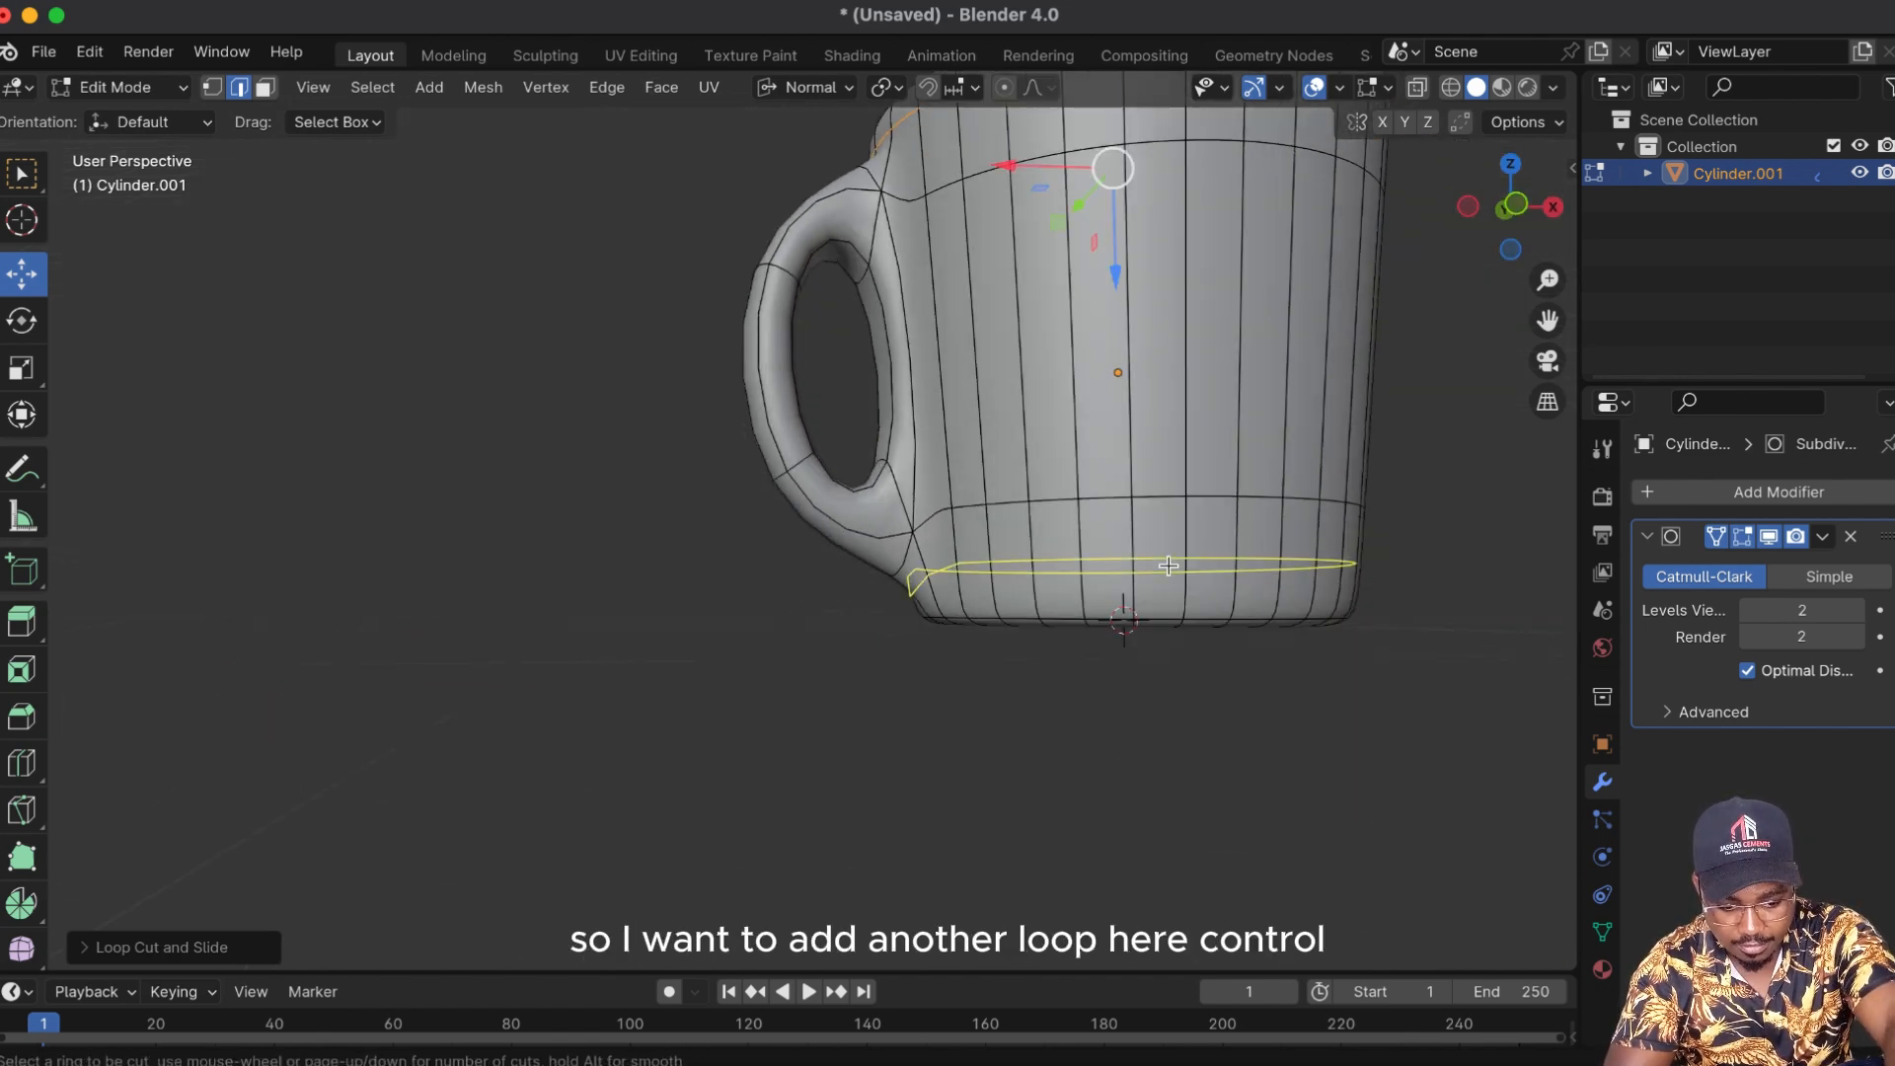
click(1168, 566)
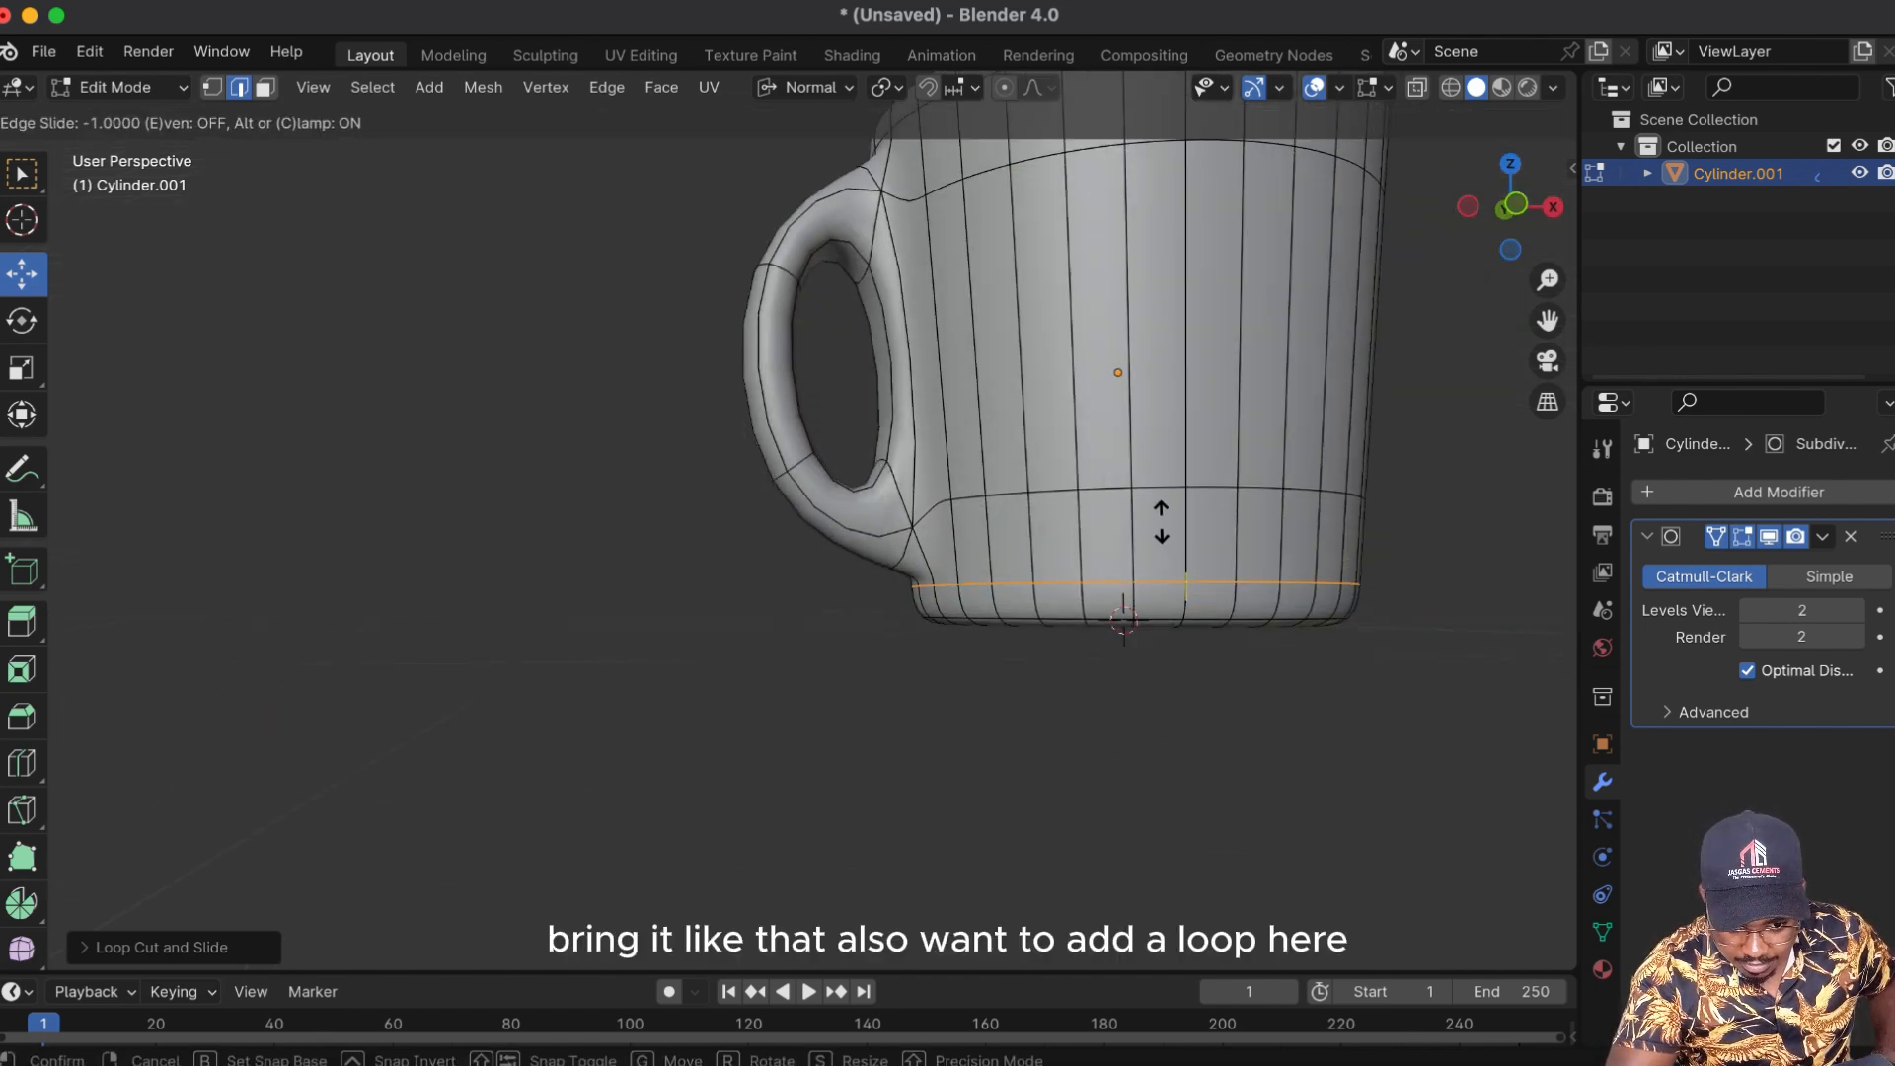
click(1169, 517)
Step: Add an edge loop around the bottom ring on the underside of the cup
drag(1543, 244, 1540, 153)
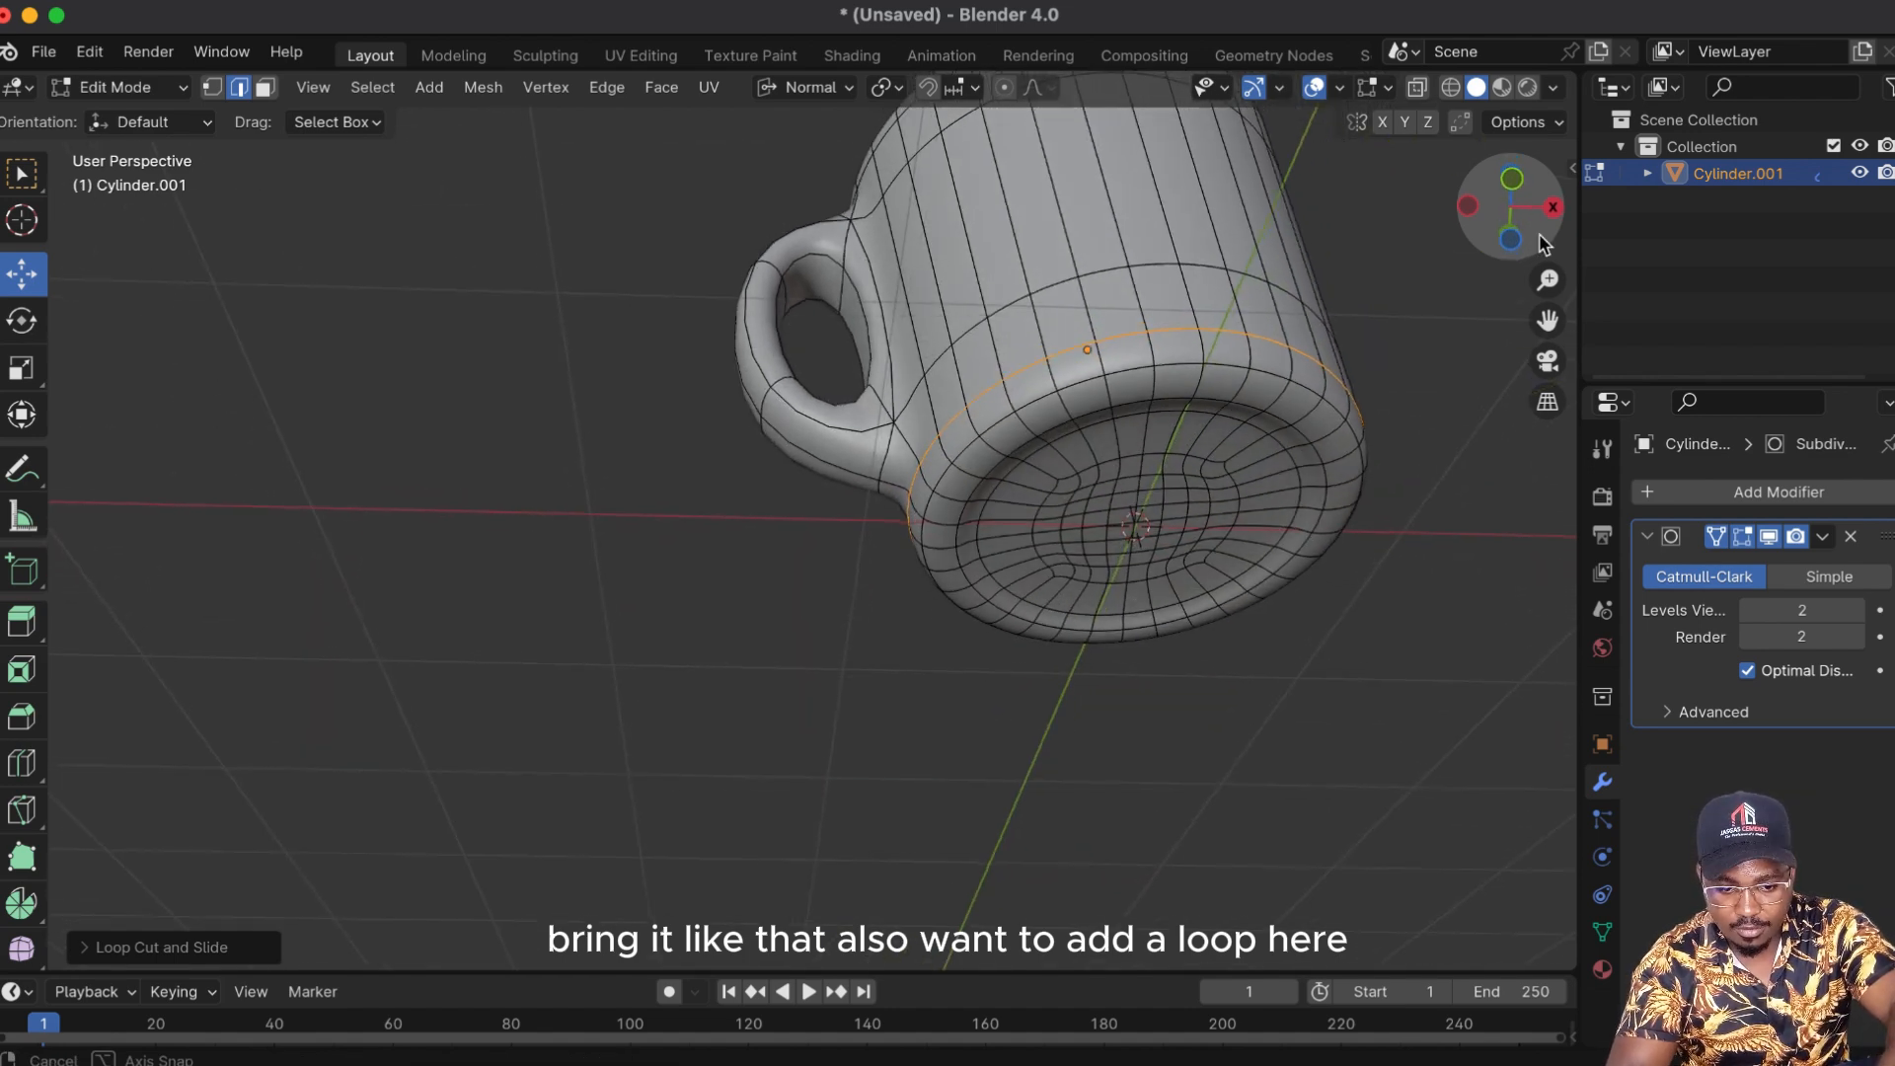
key(ctrl+r)
click(1303, 408)
click(1303, 407)
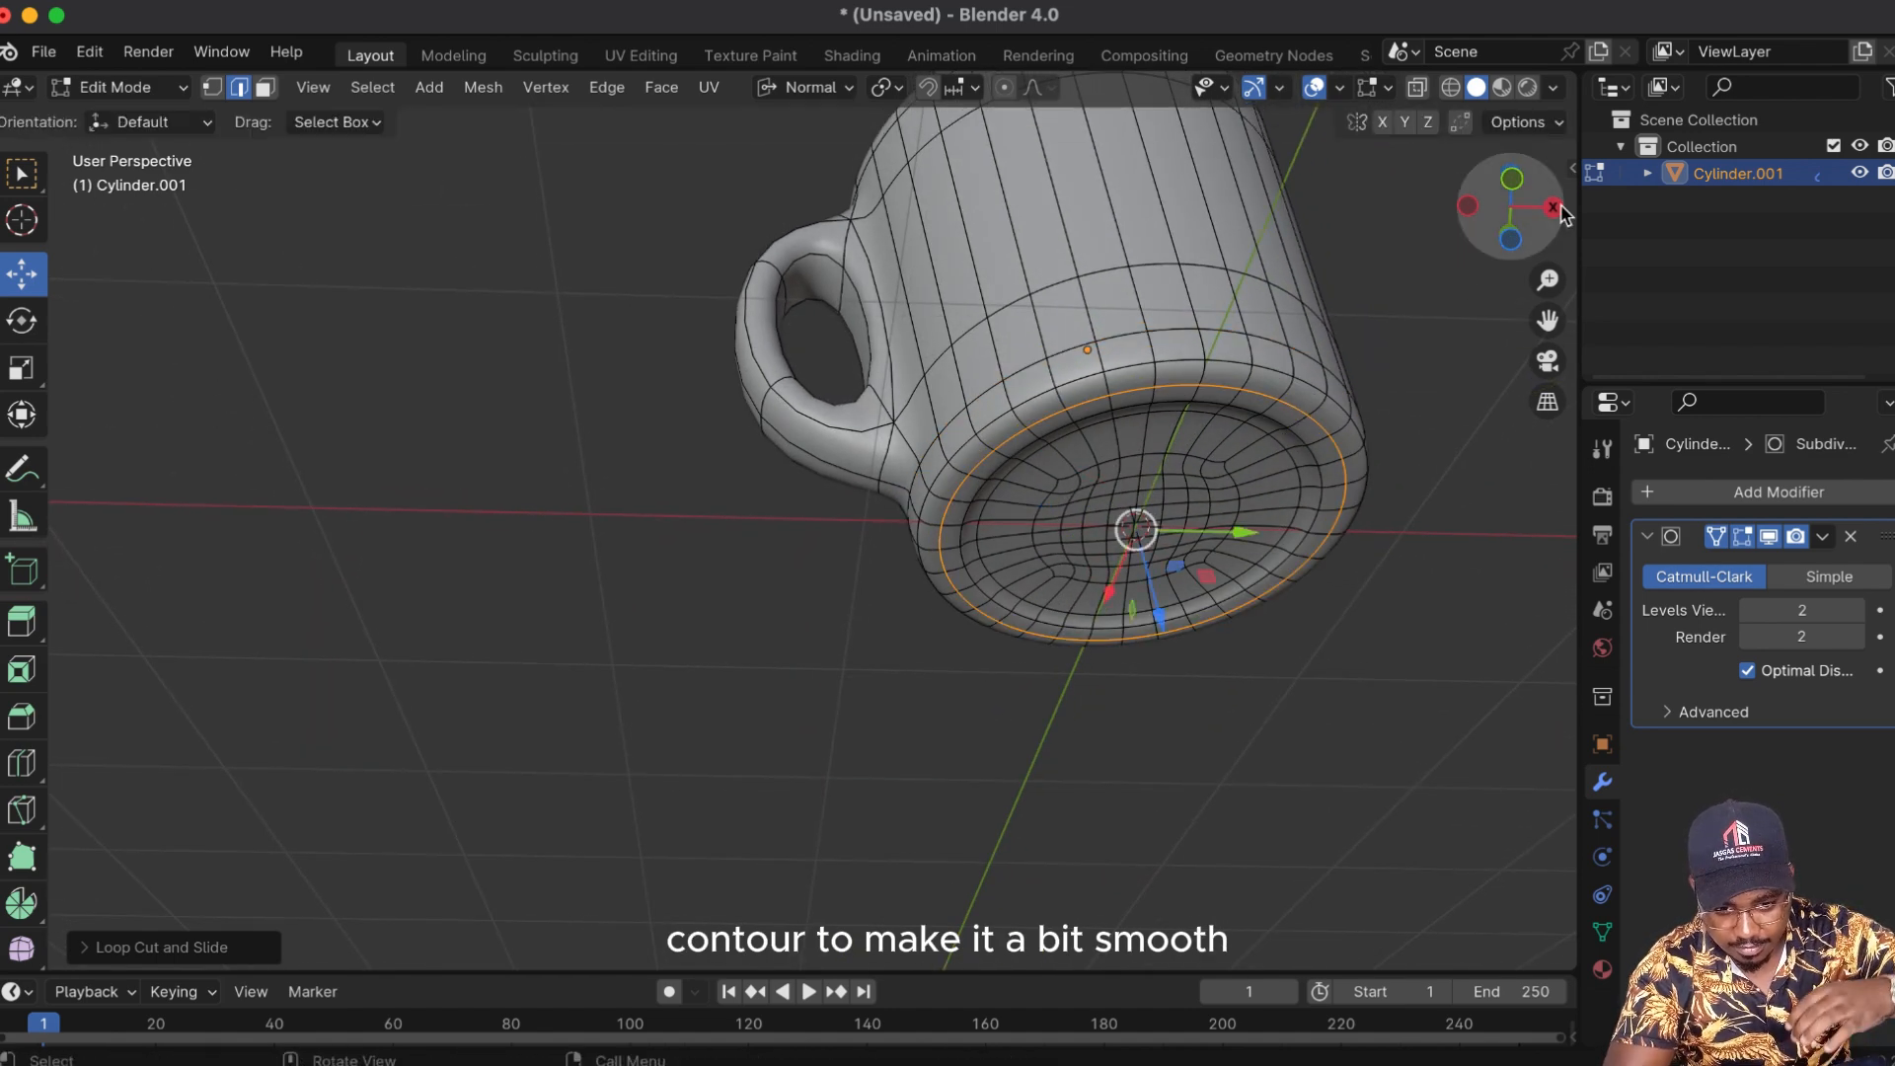
Step: Add an edge loop along the top of the rim and another on the inner wall just below it
drag(1512, 209, 1506, 341)
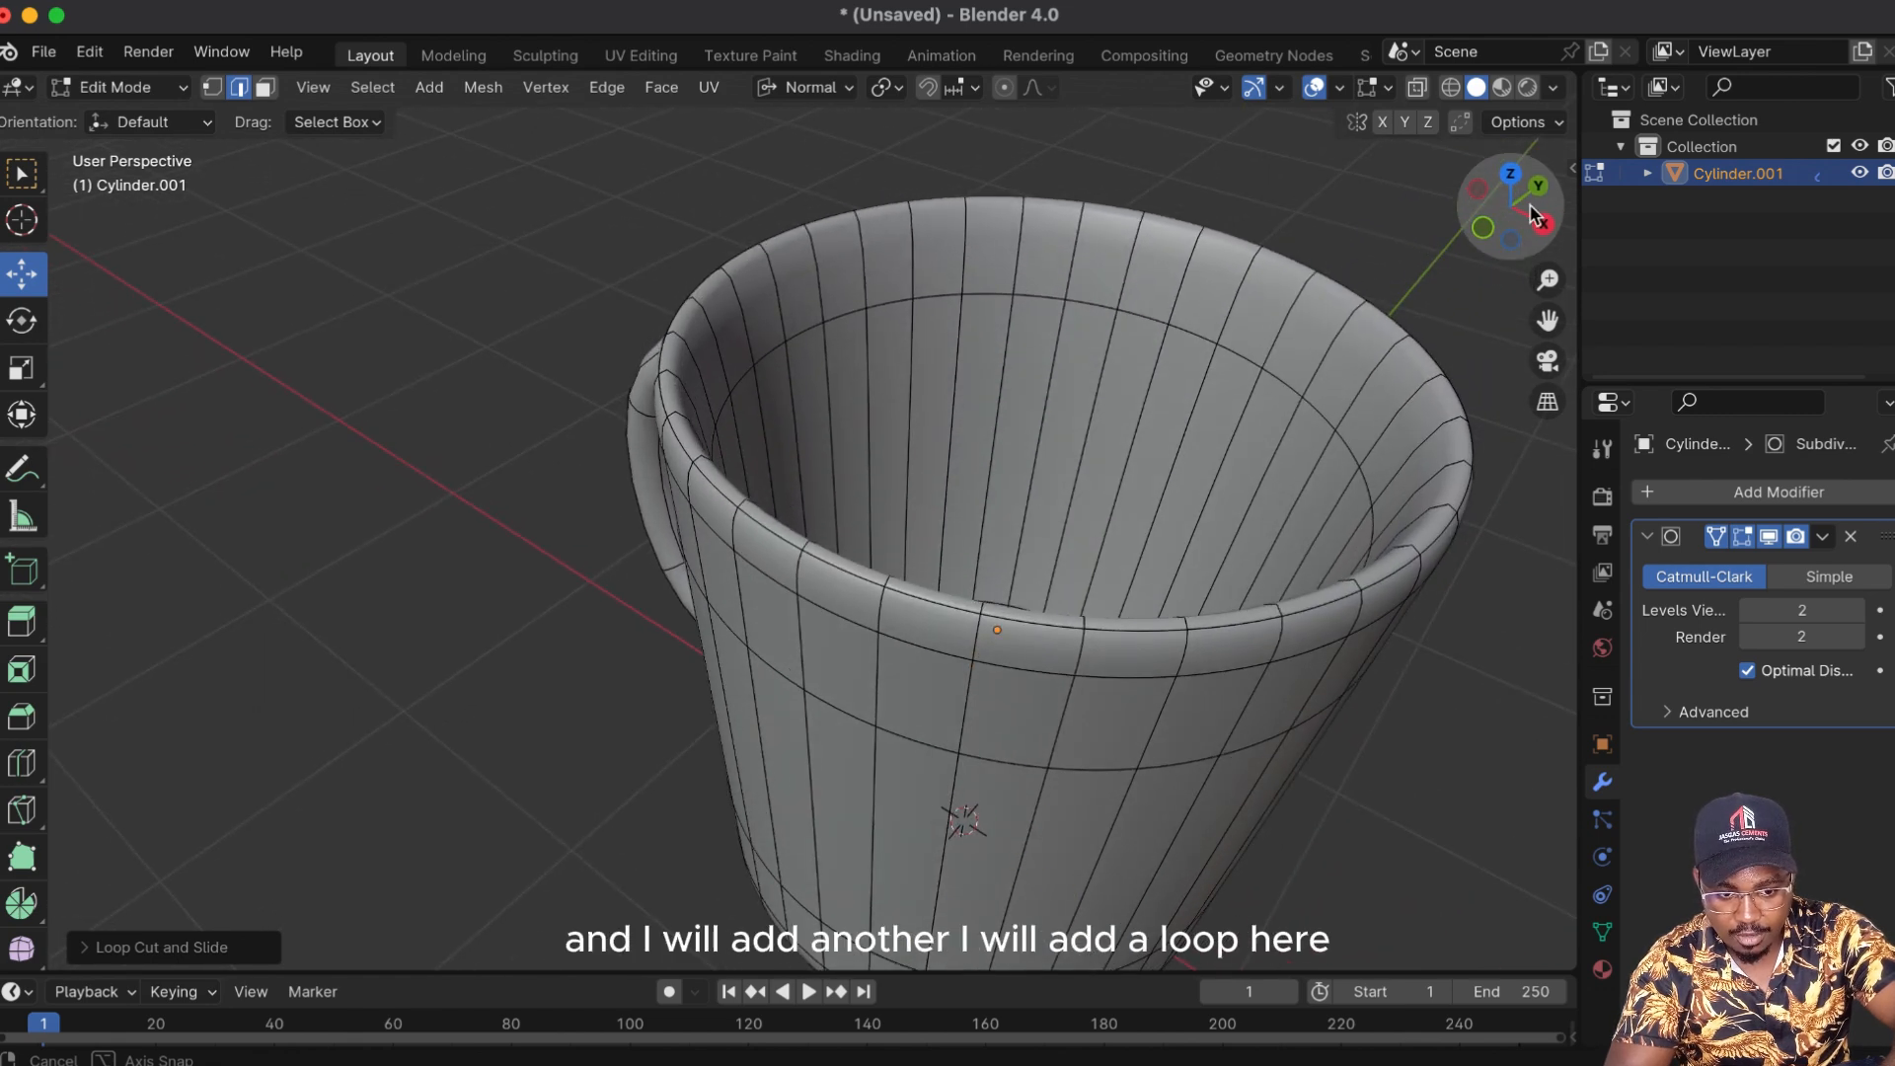
key(ctrl+r)
click(1231, 298)
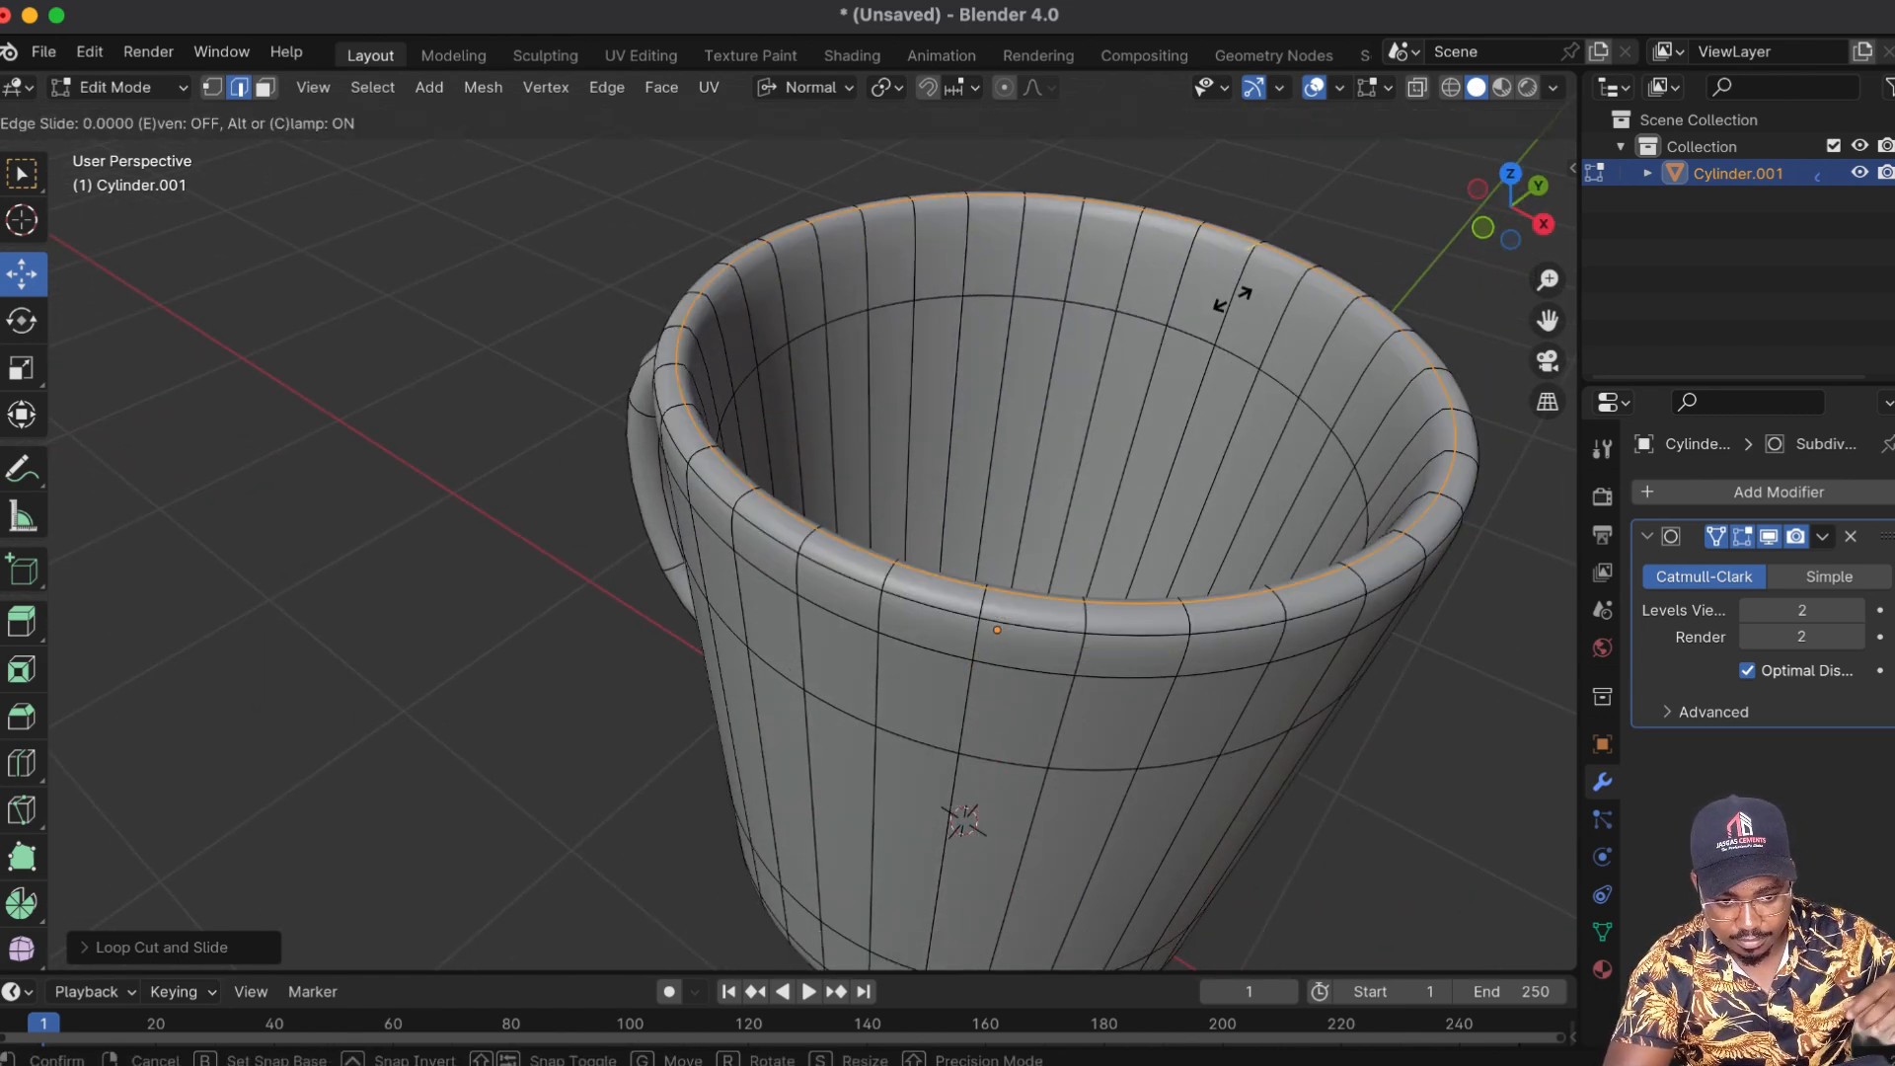
click(1231, 298)
key(ctrl+r)
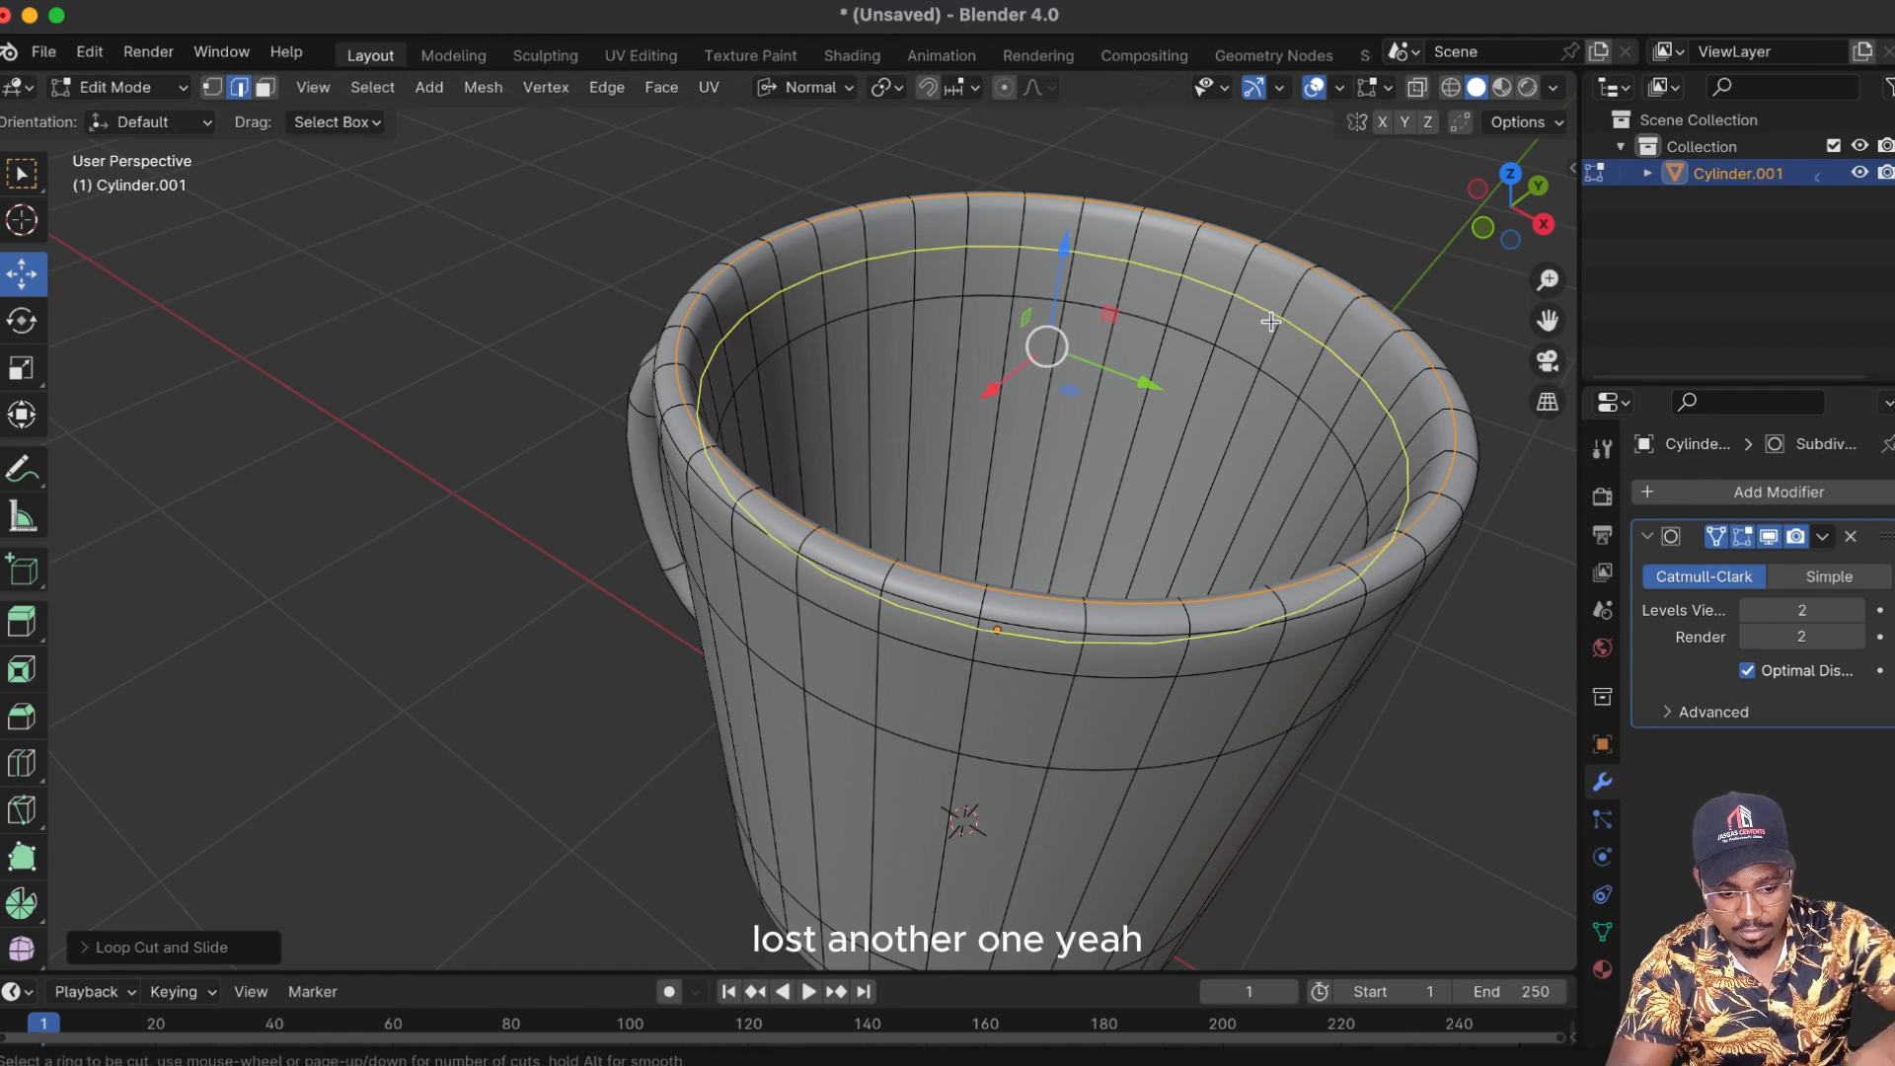
click(1272, 322)
click(1272, 322)
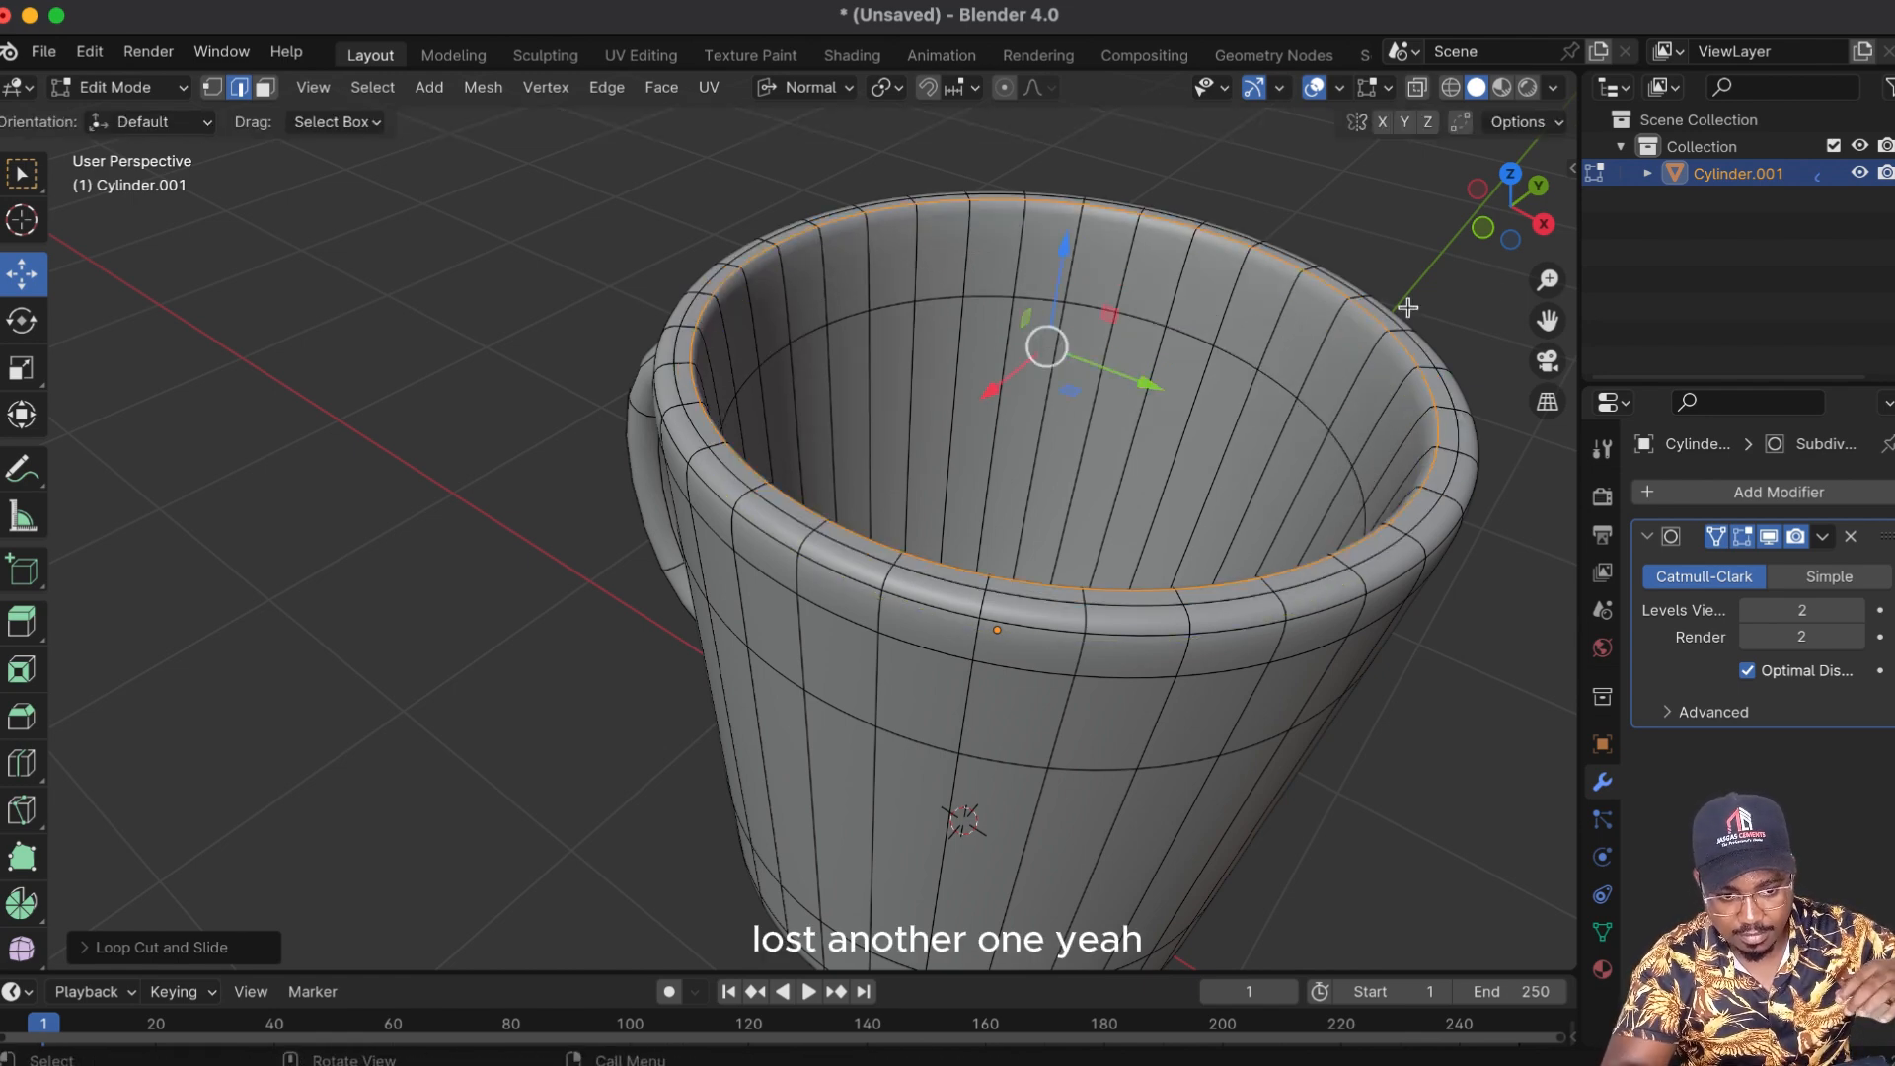
Step: Return the cup to Object Mode and apply its Subdivision modifier
mouse_move(1510, 208)
mouse_down()
mouse_move(1540, 183)
mouse_move(1520, 222)
mouse_up()
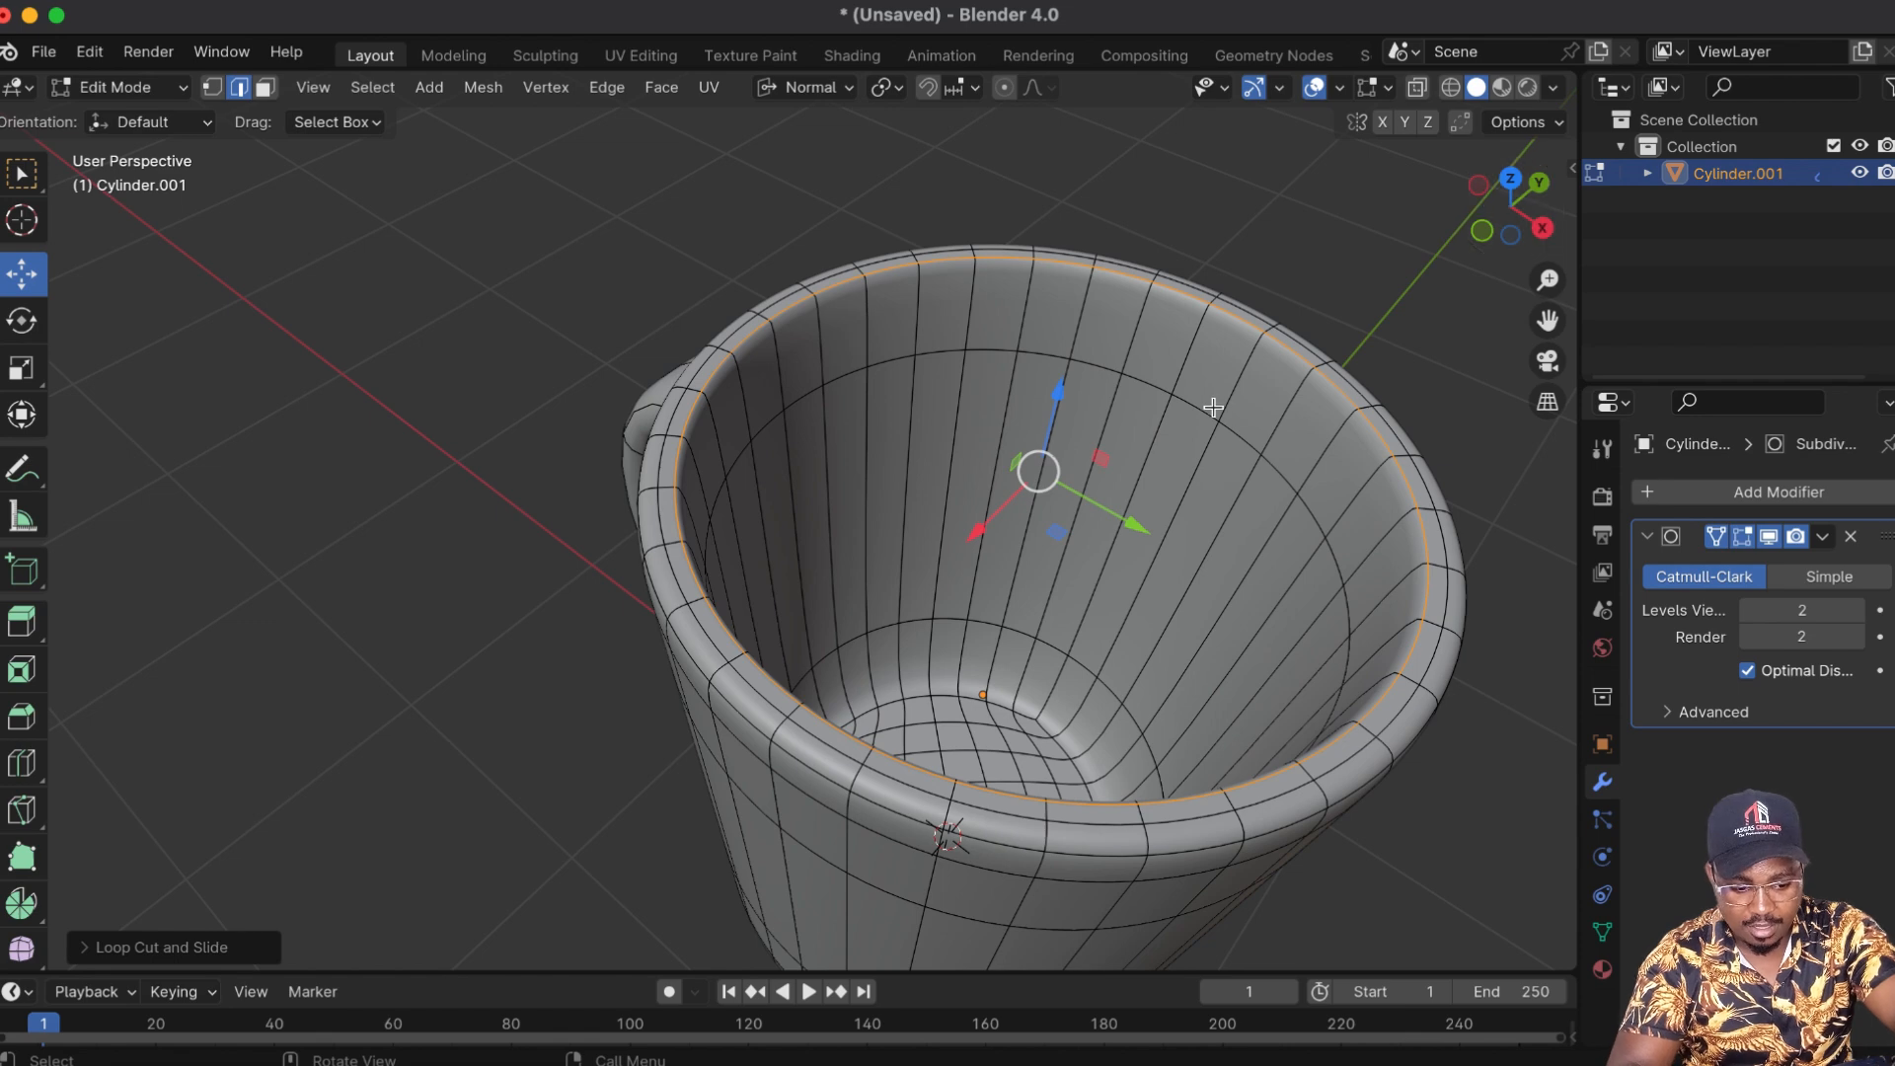
key(Tab)
mouse_move(1516, 203)
mouse_down()
mouse_move(1506, 175)
mouse_move(1485, 181)
mouse_move(1520, 179)
mouse_up()
click(1824, 538)
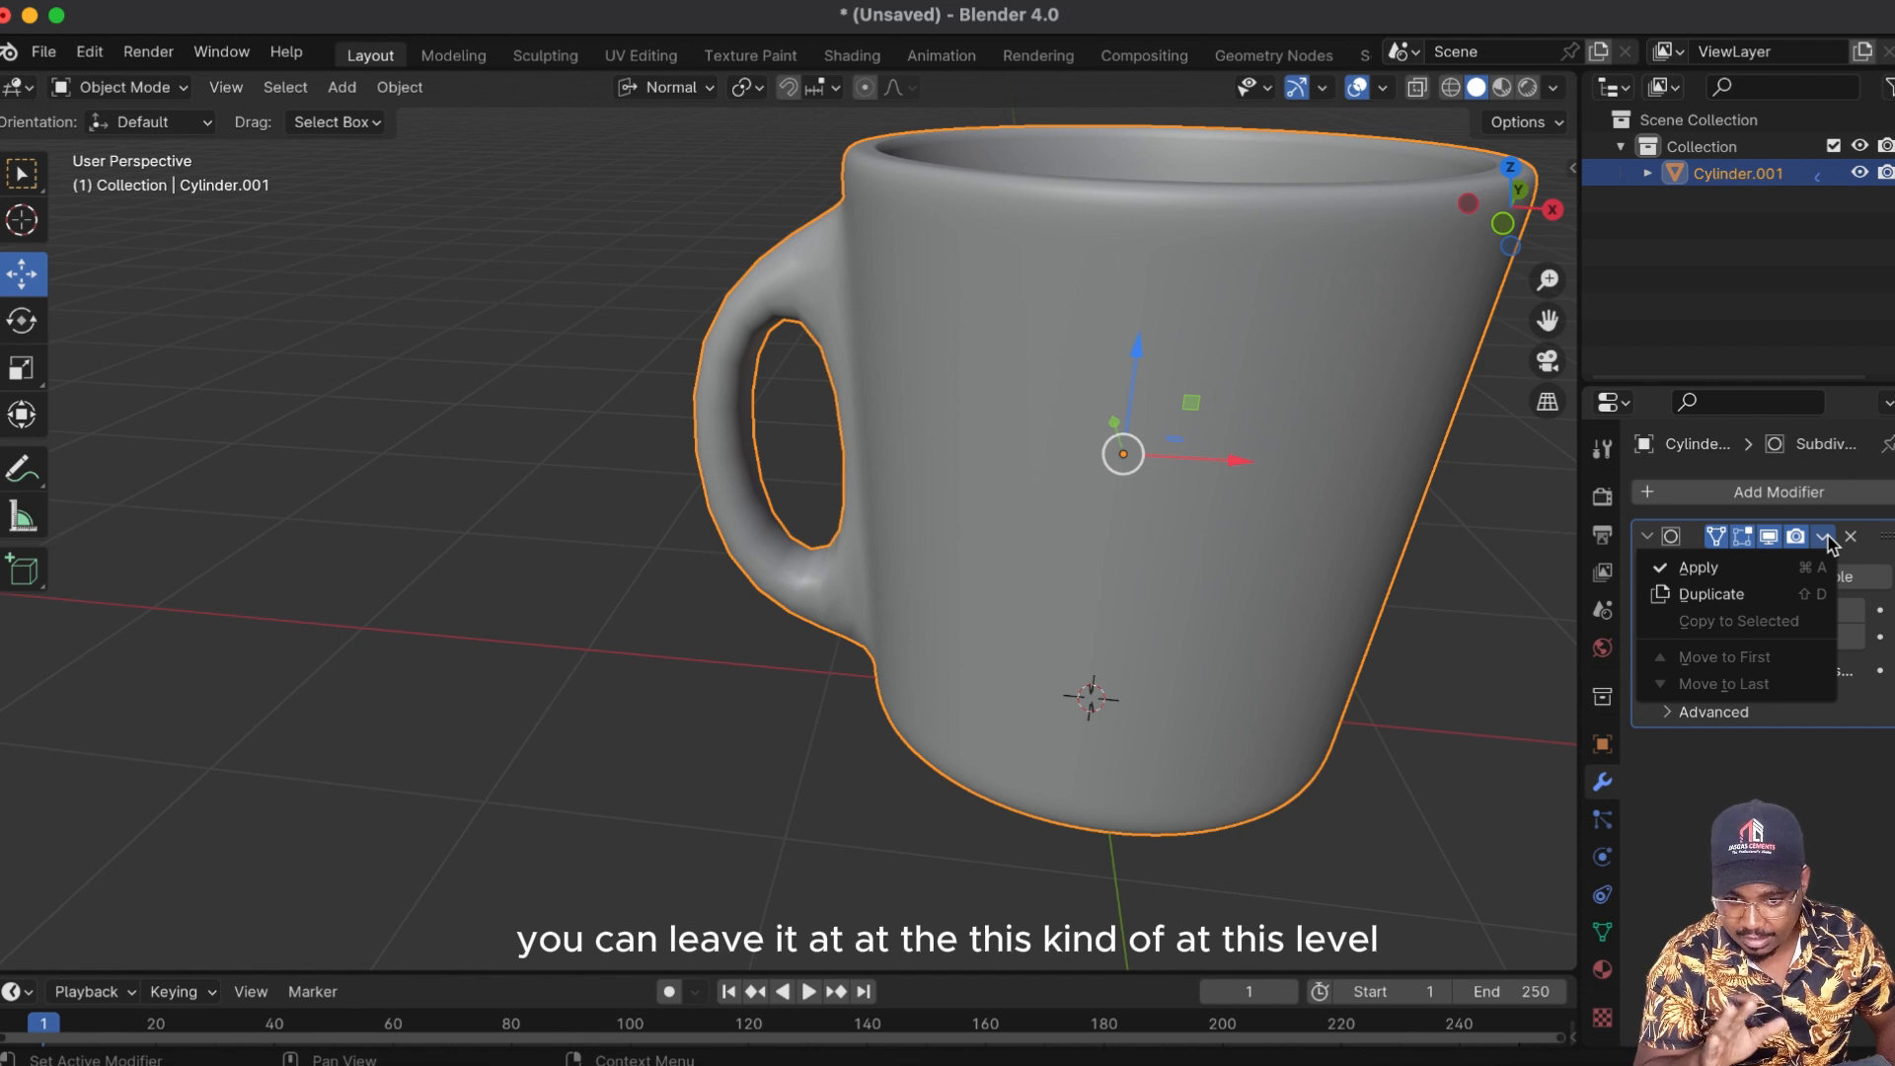
click(1699, 568)
Step: Add a new Subdivision Surface modifier to the cup with the viewport level set to 2
click(1781, 493)
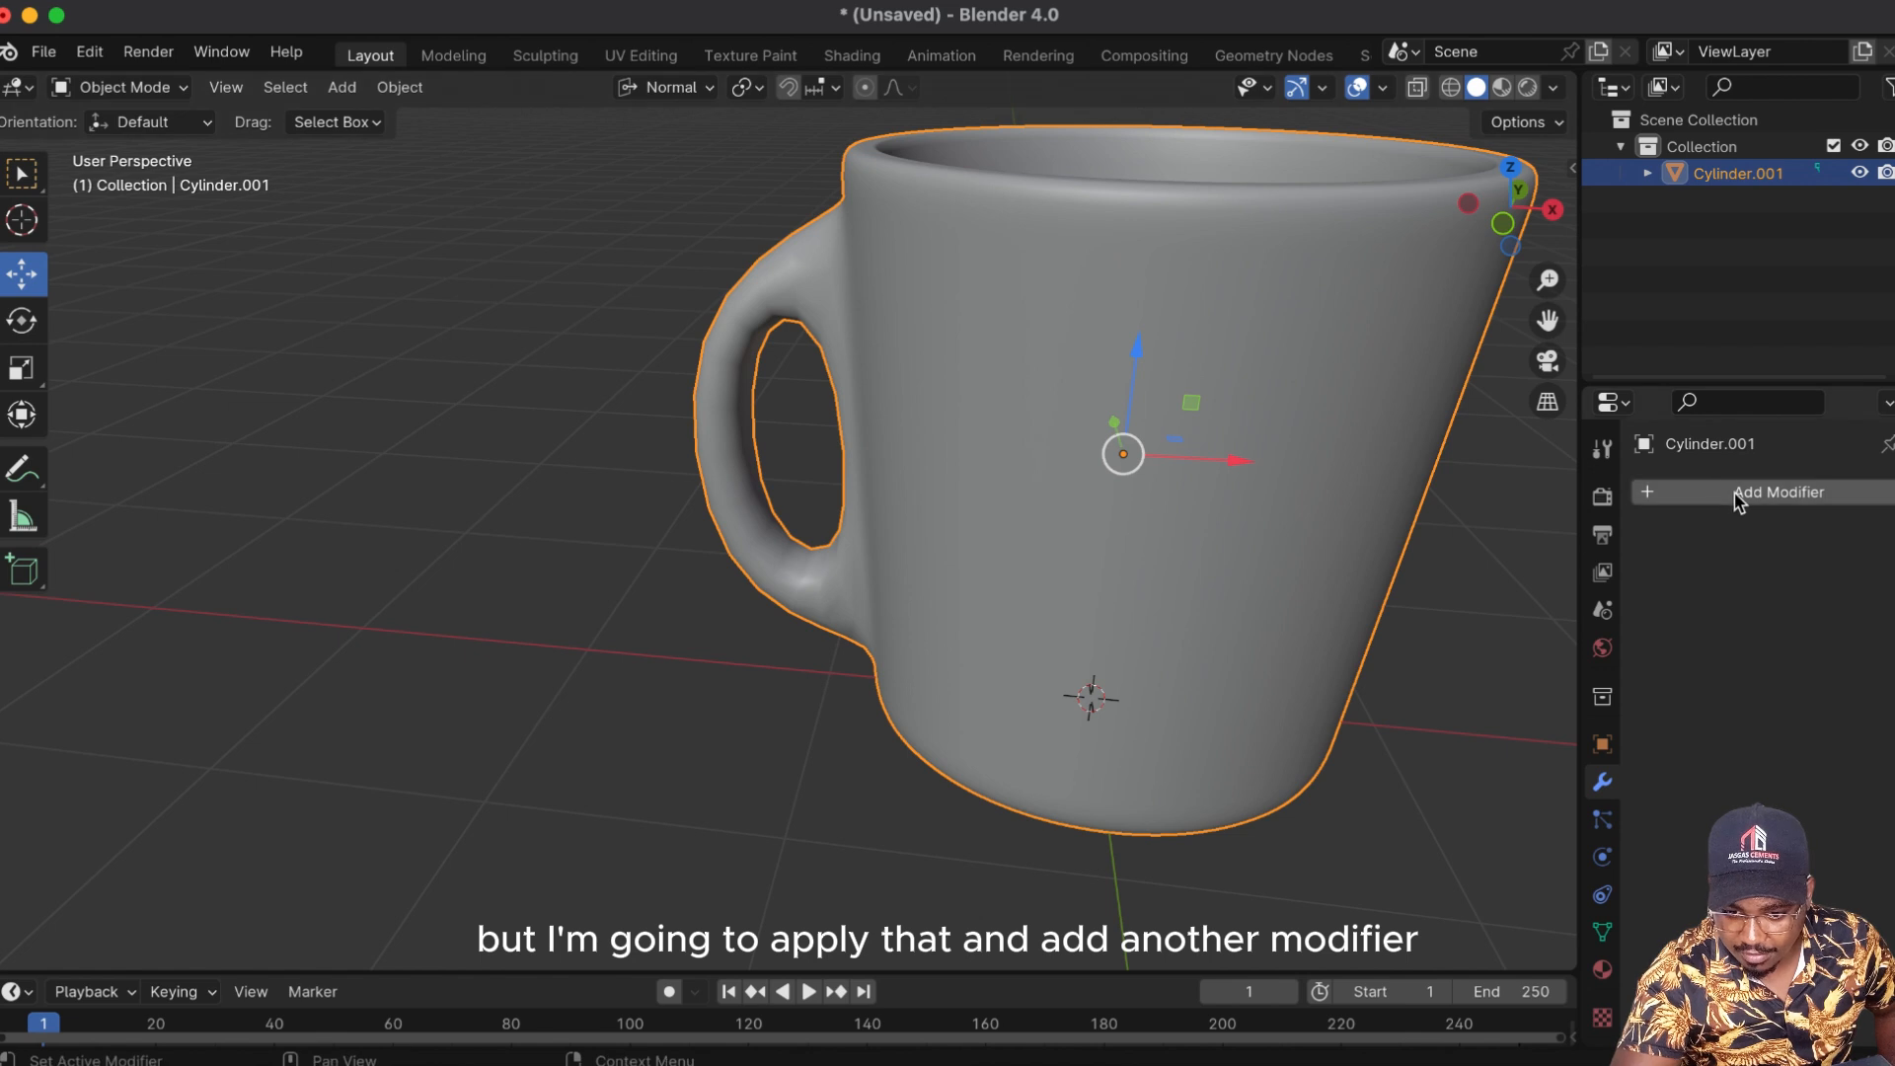
click(1624, 492)
mouse_move(1697, 495)
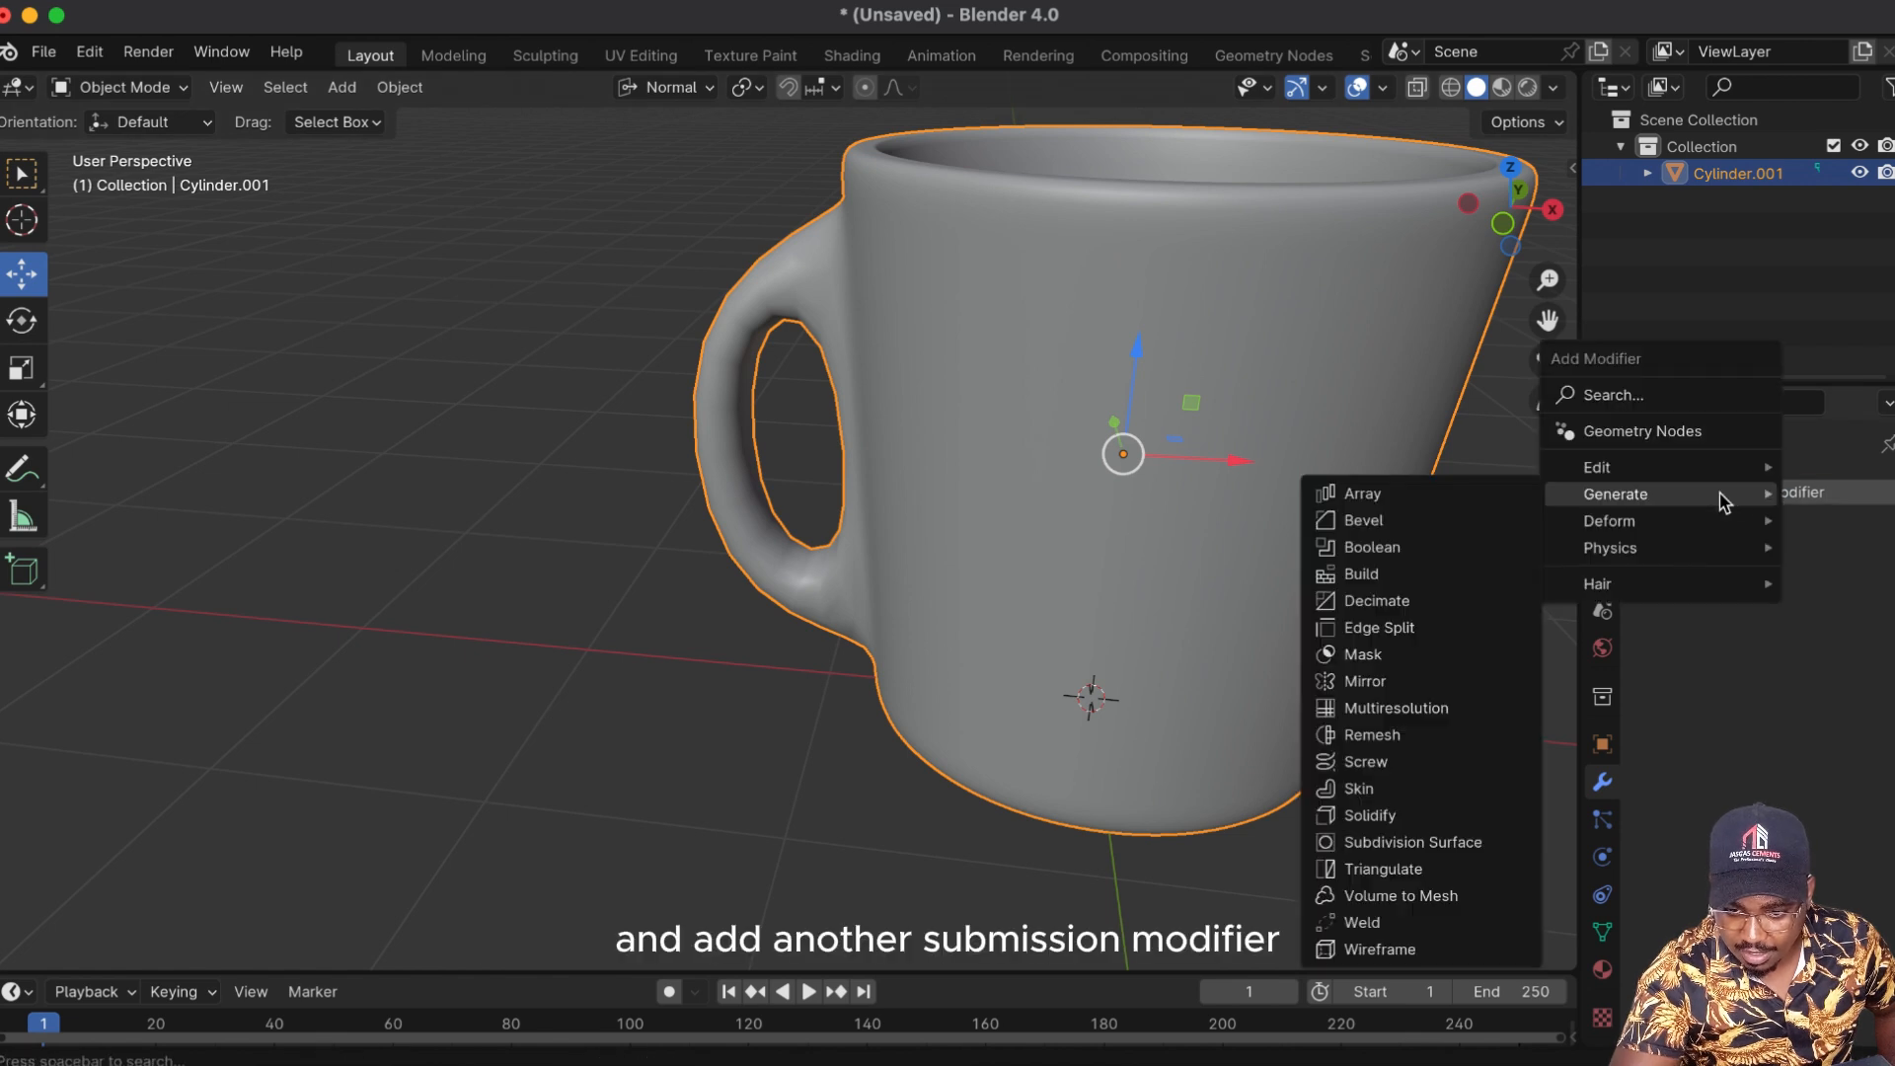
click(1387, 851)
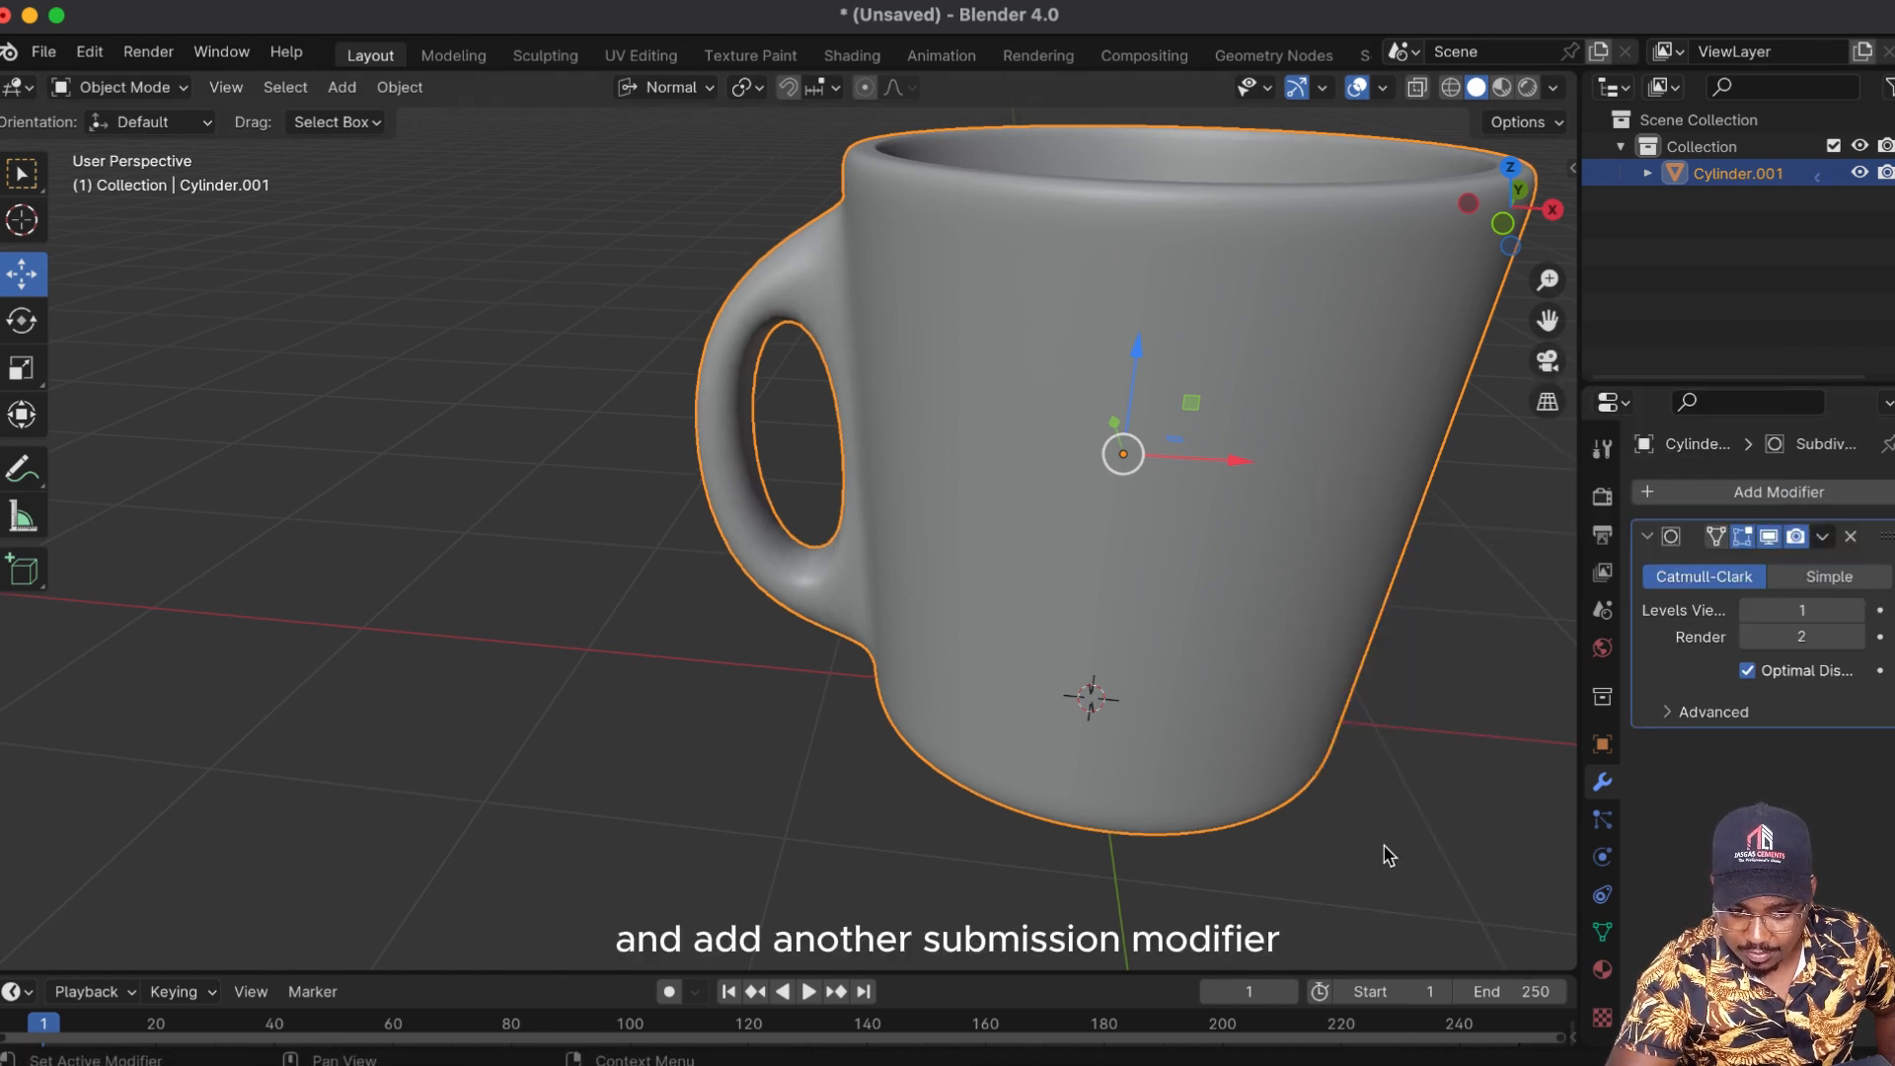
click(1857, 610)
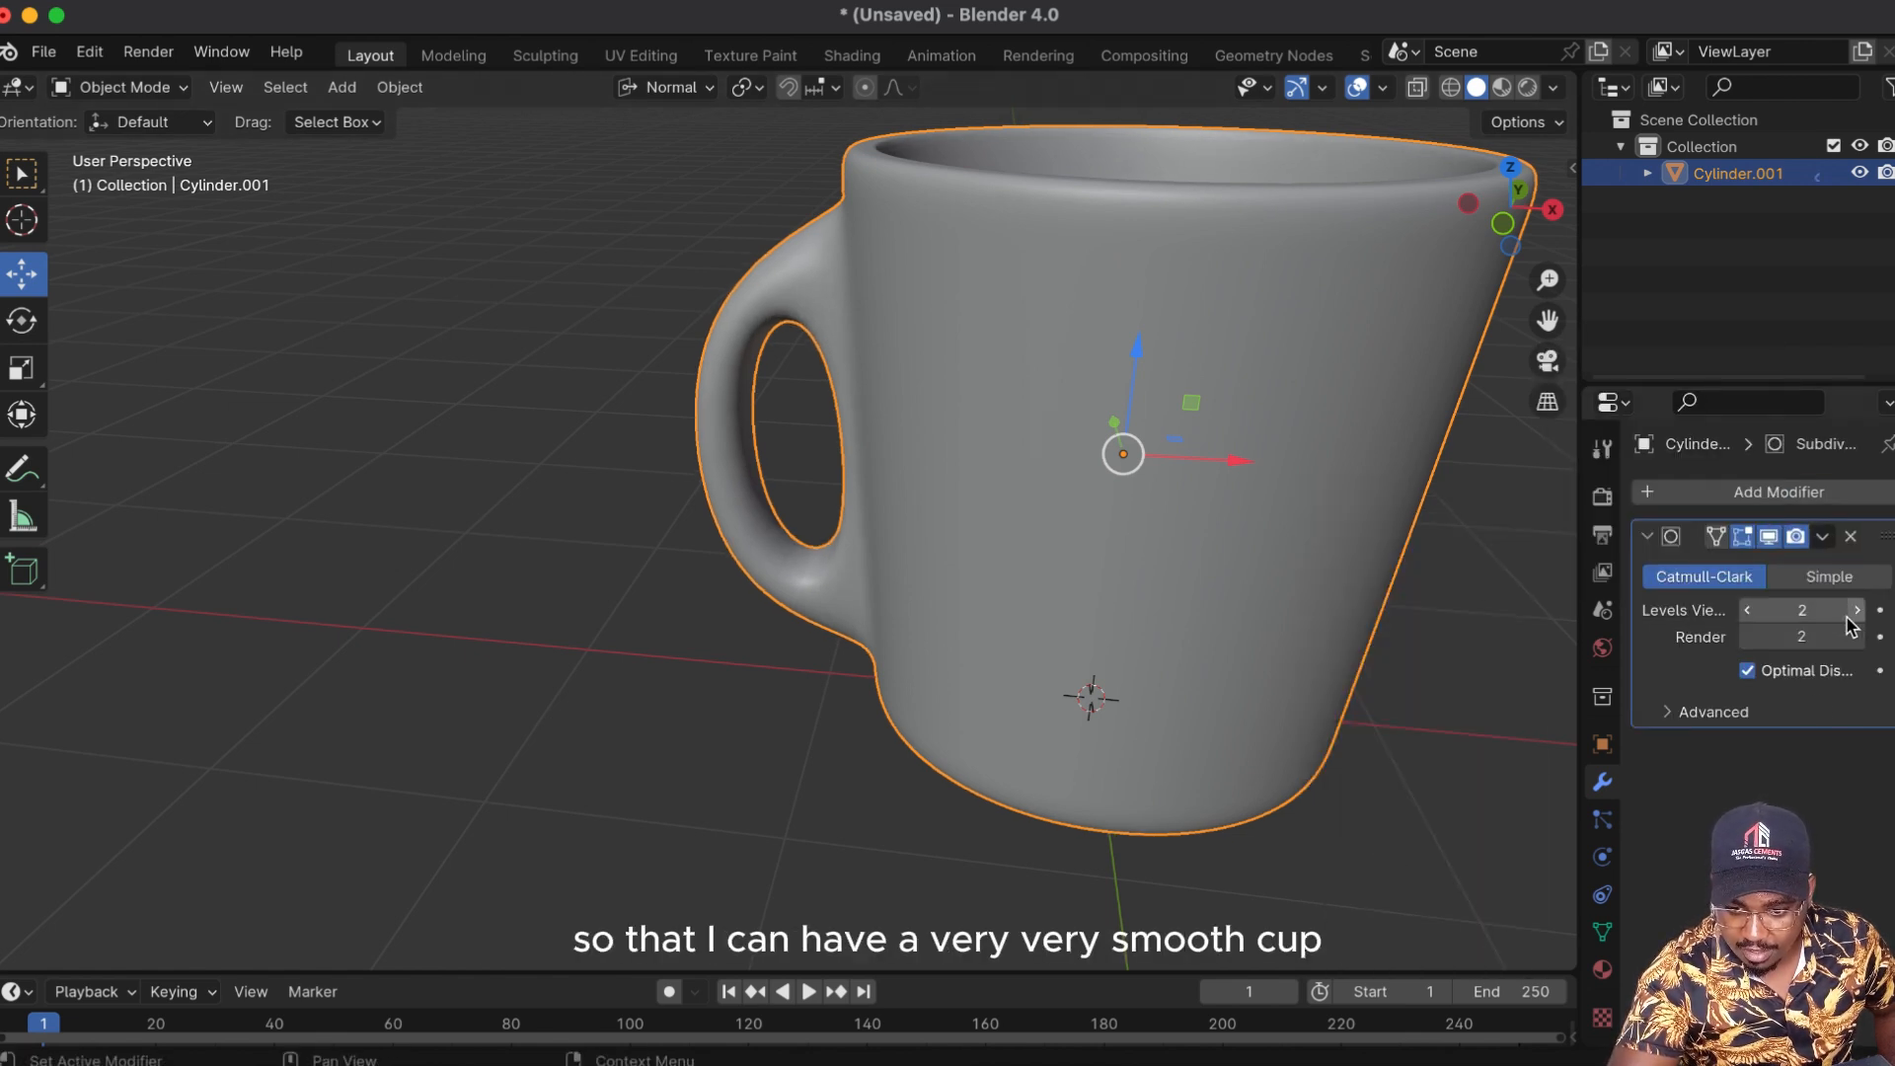
Step: Apply Shade Smooth to the cup and inspect it from the handle side
right_click(1187, 503)
click(1086, 494)
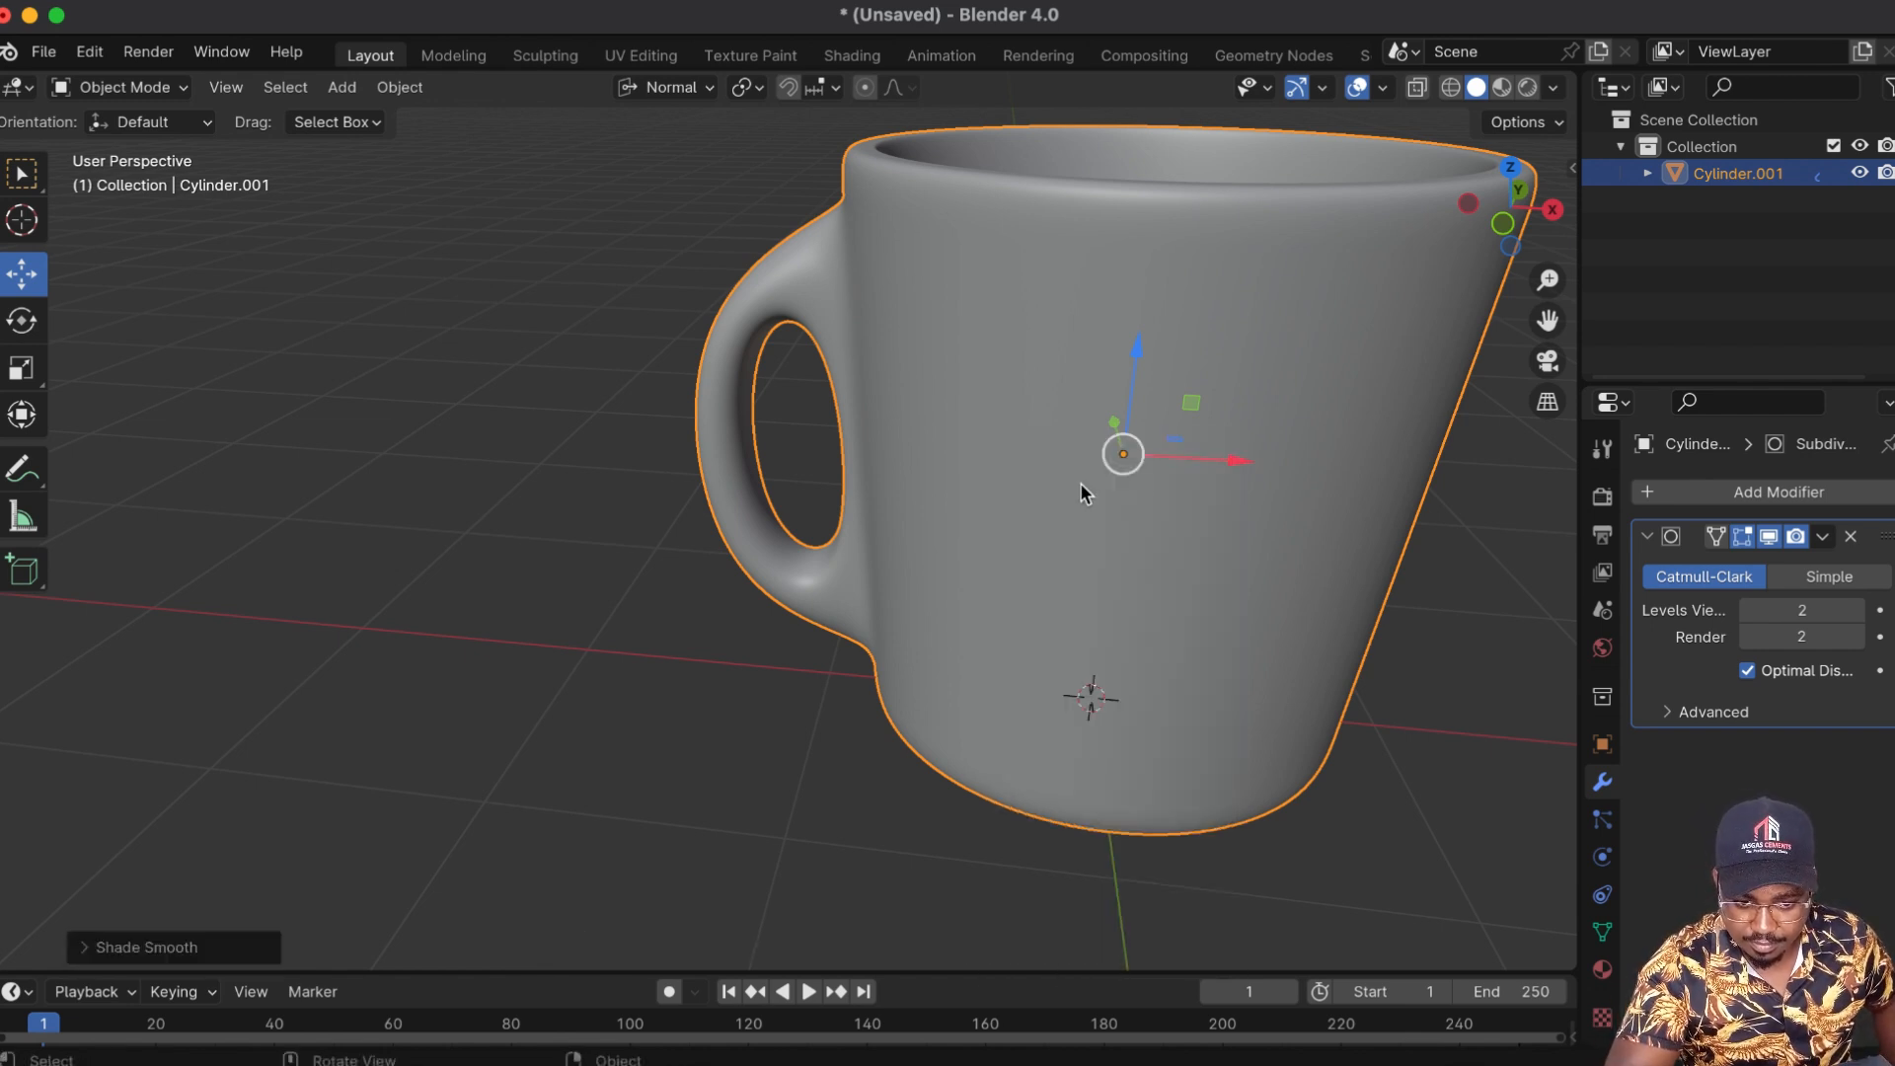
drag(1558, 312, 1224, 385)
drag(1535, 231, 1179, 301)
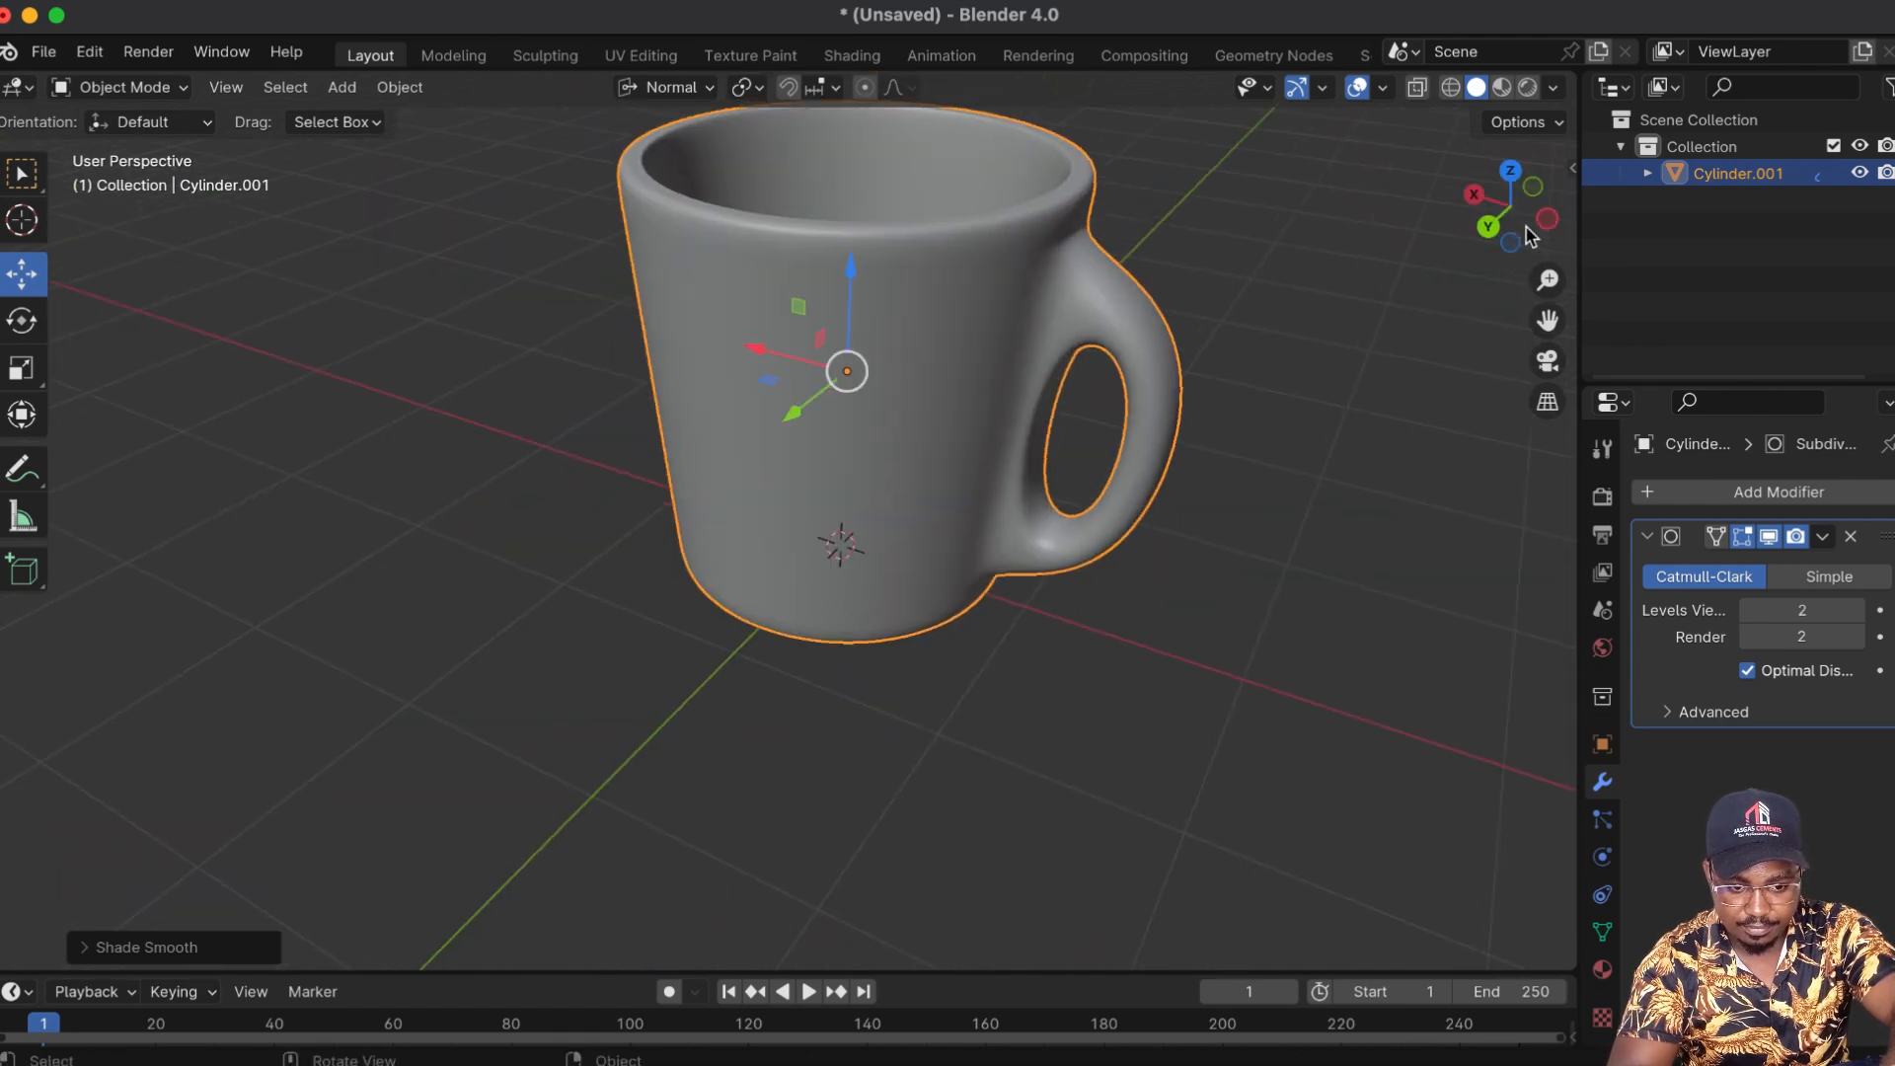
drag(1547, 281, 1441, 362)
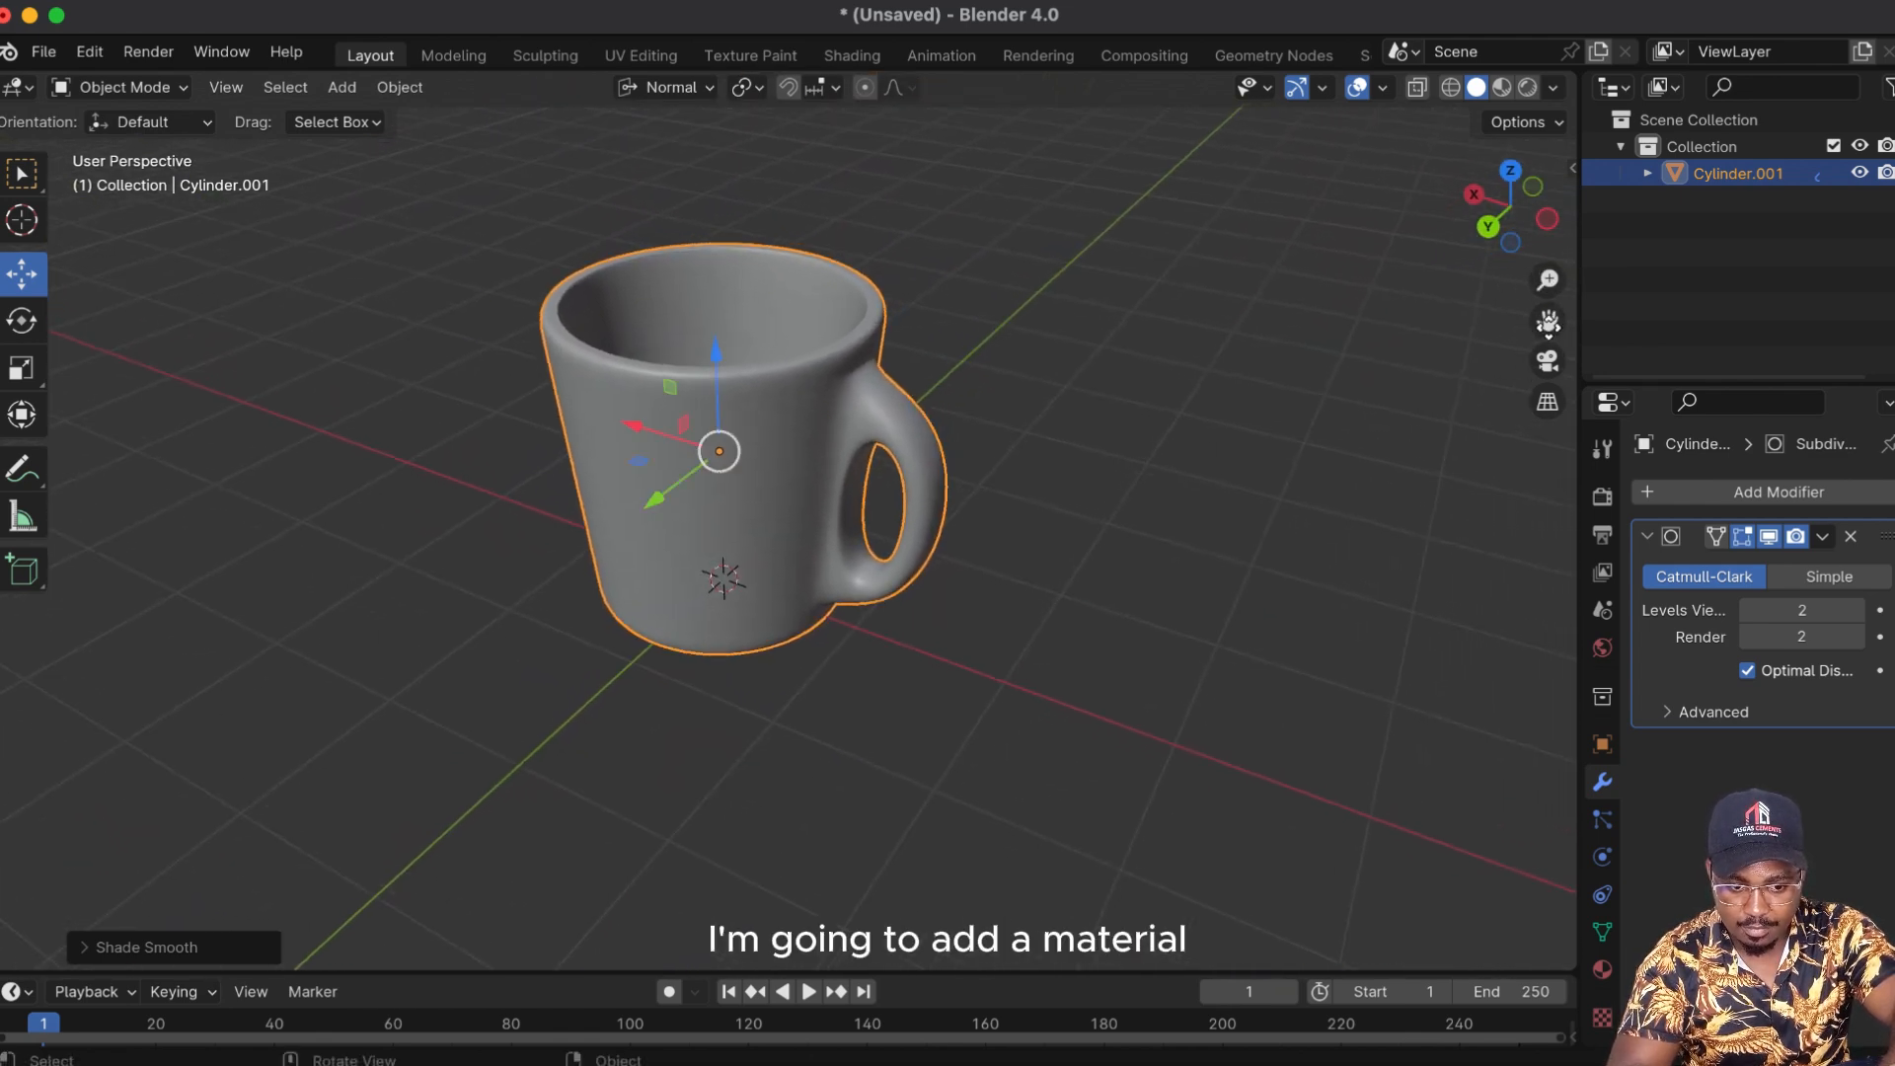
Step: Switch to Material Preview shading and give the cup a new material with a blue base color, hue 0.651 and saturation 0.945
click(1501, 88)
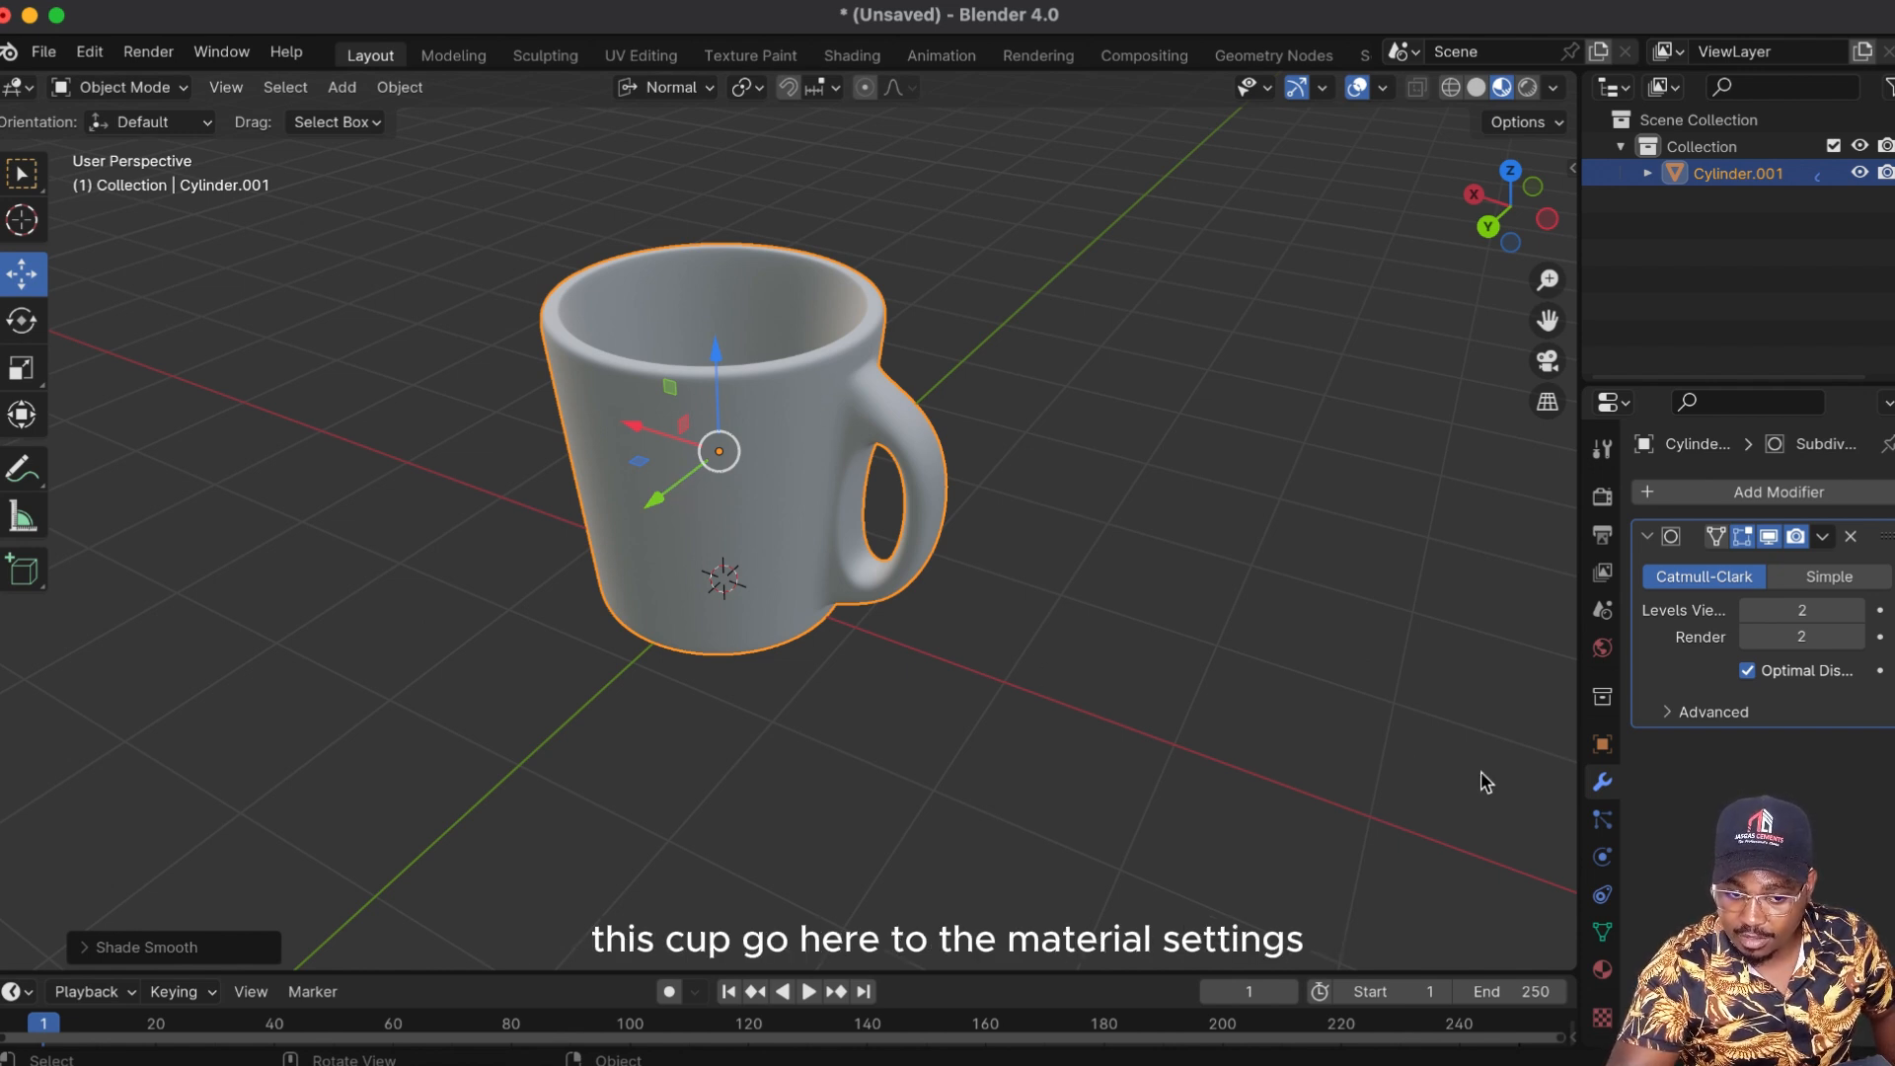
click(1603, 970)
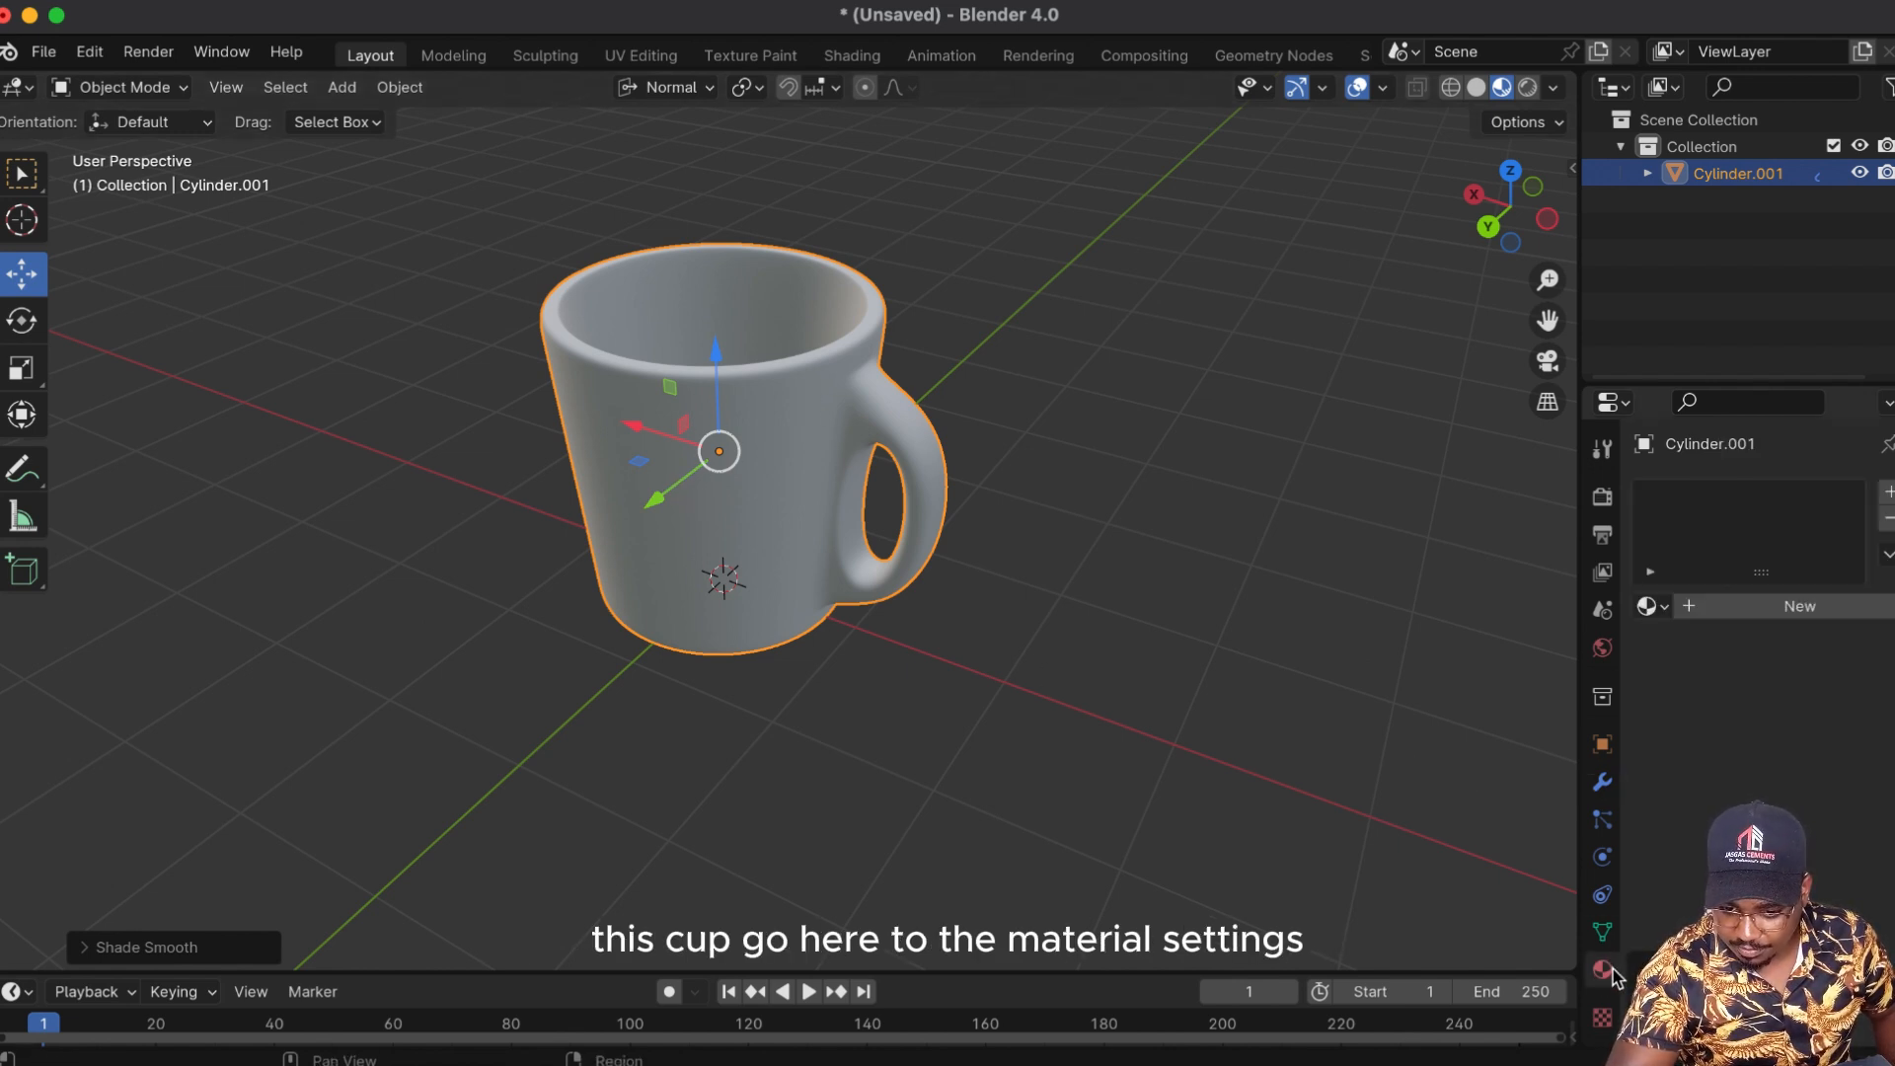
click(1769, 608)
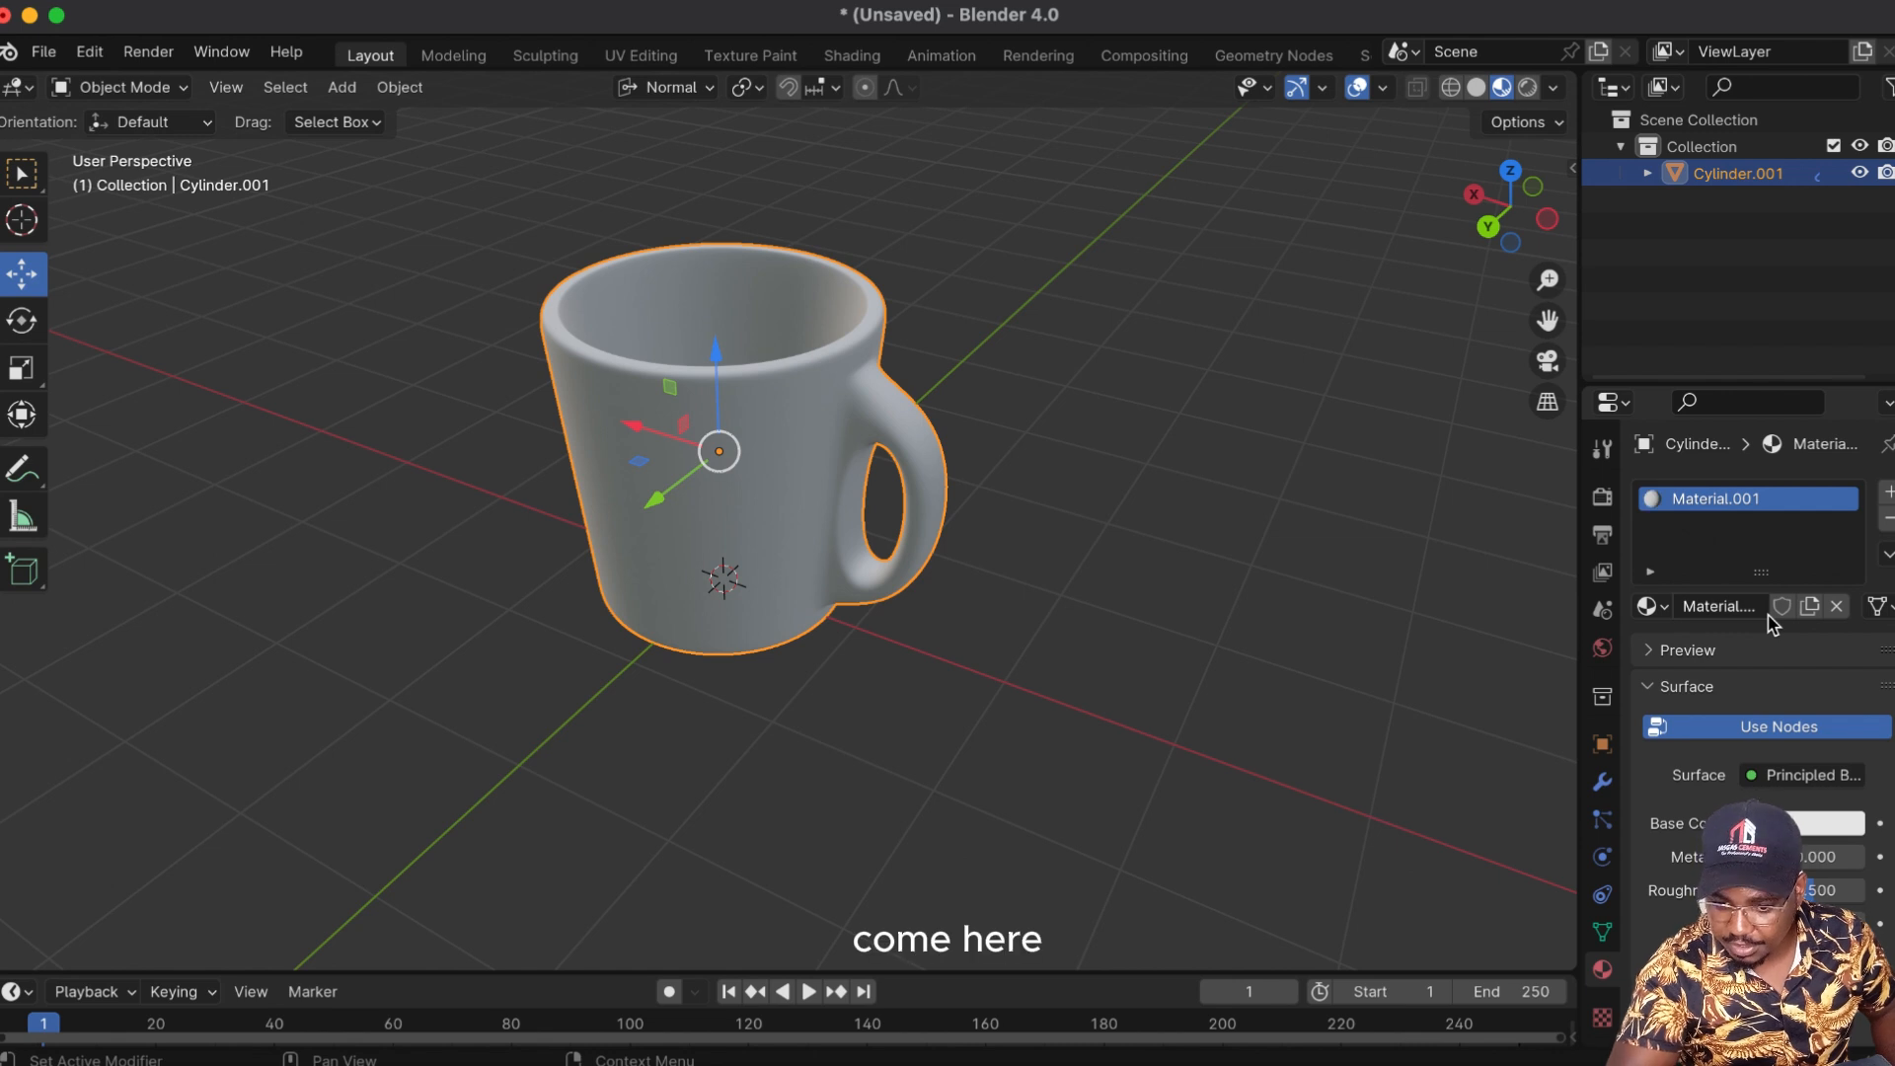
click(1813, 823)
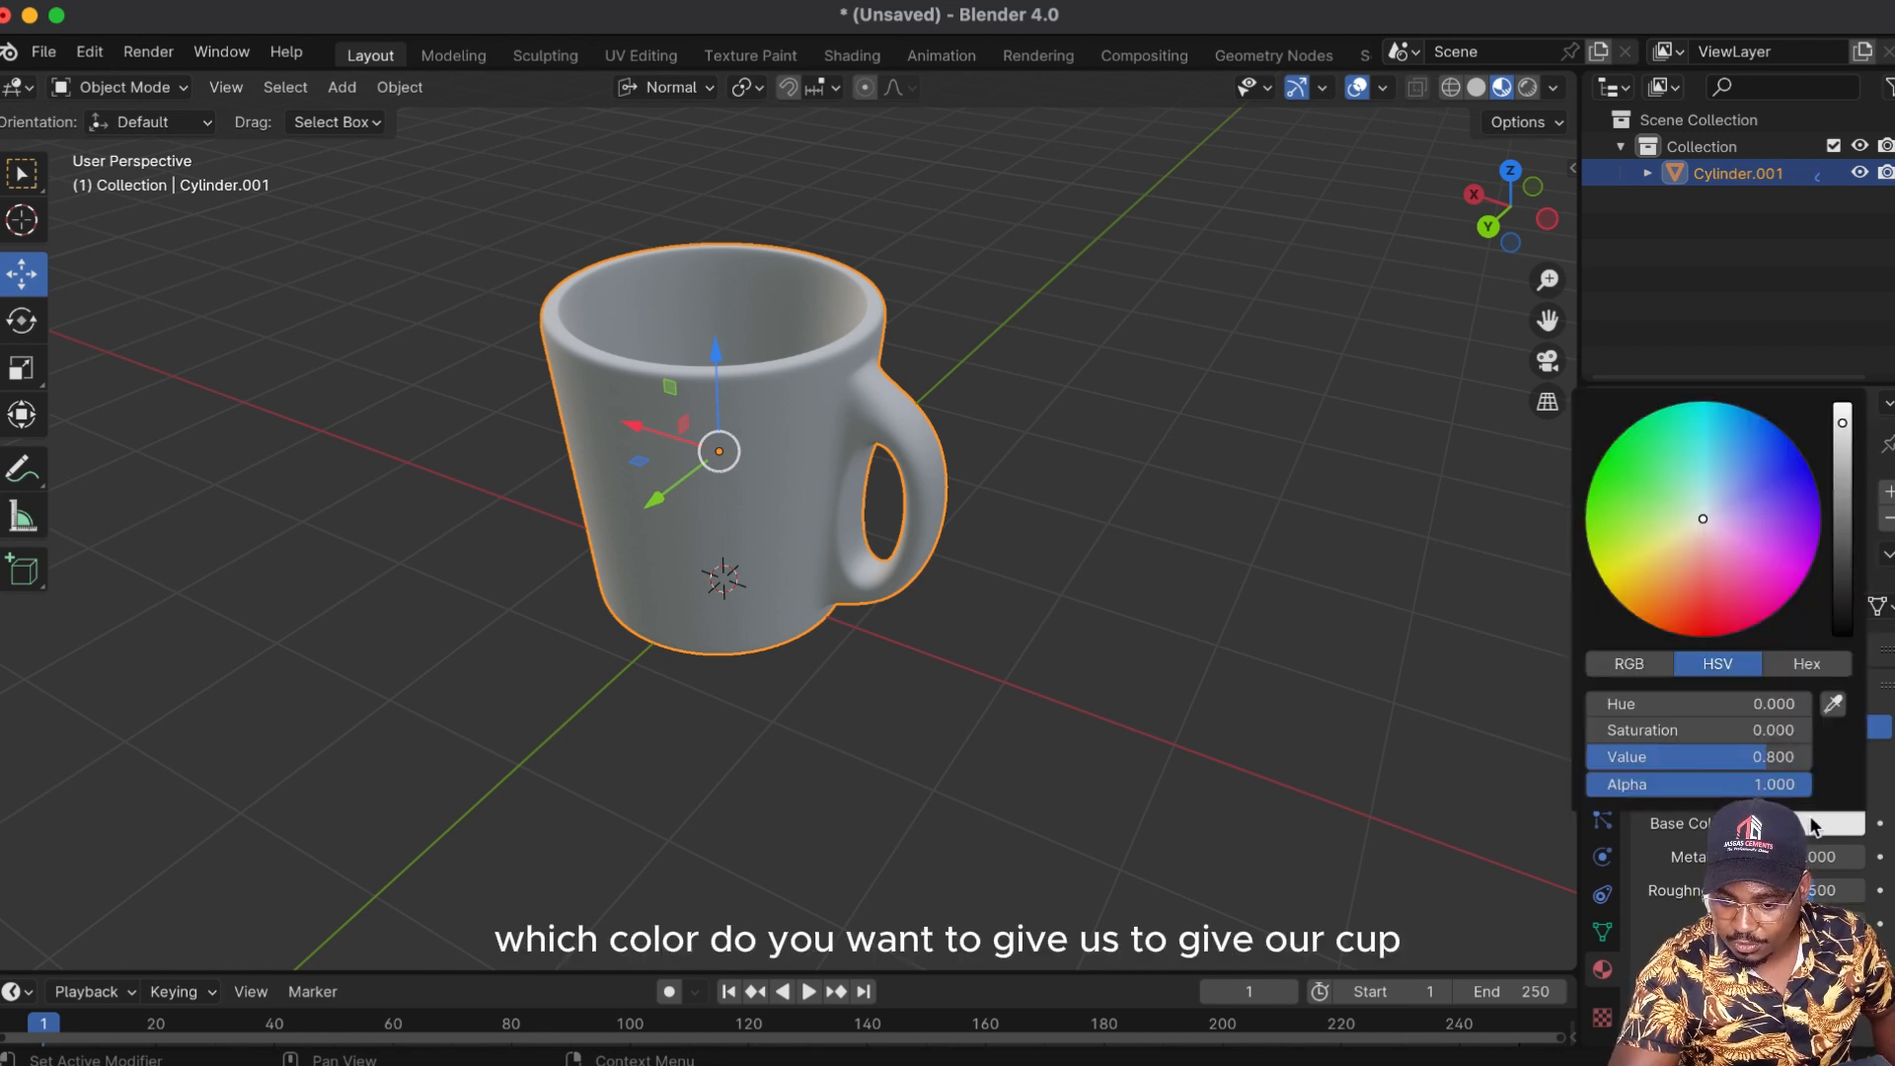
click(1755, 465)
drag(1763, 461, 1767, 459)
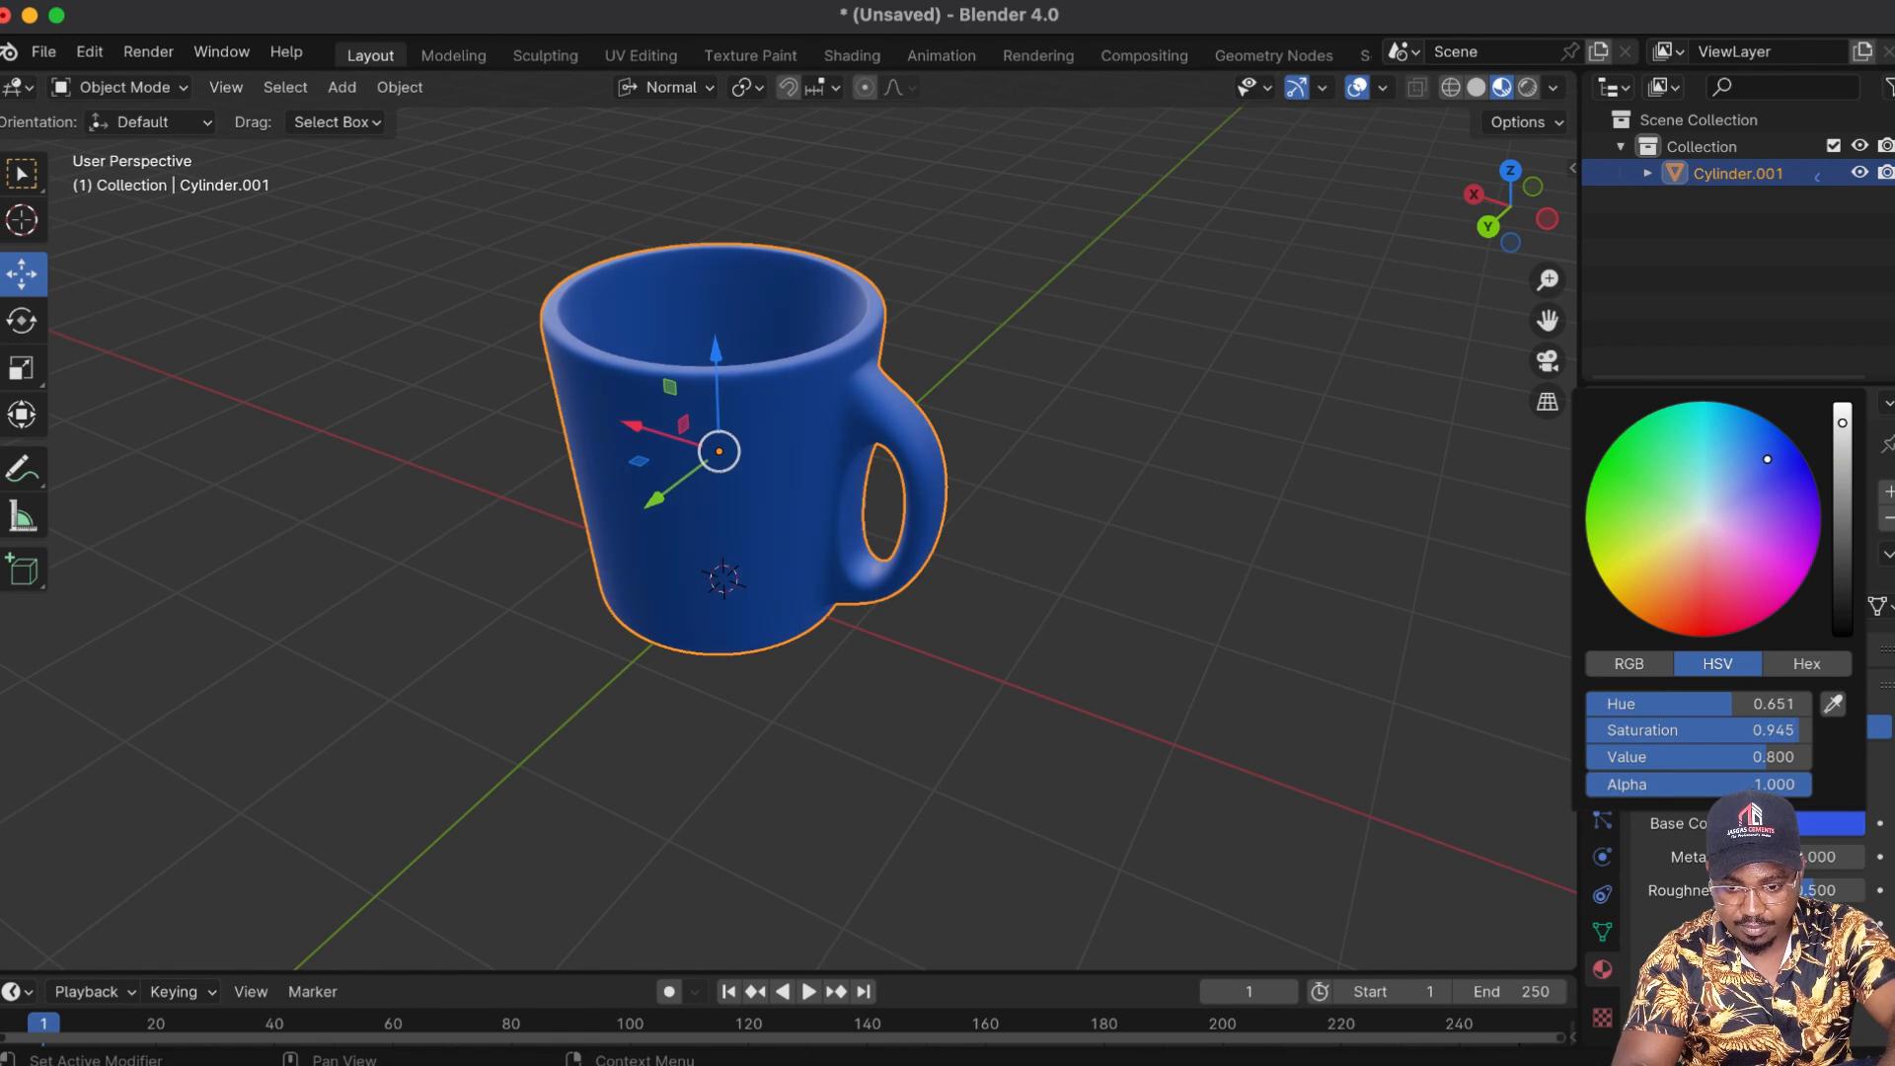
Step: Make the blue cup material shinier by setting its roughness to 0.158
drag(1500, 204, 1797, 99)
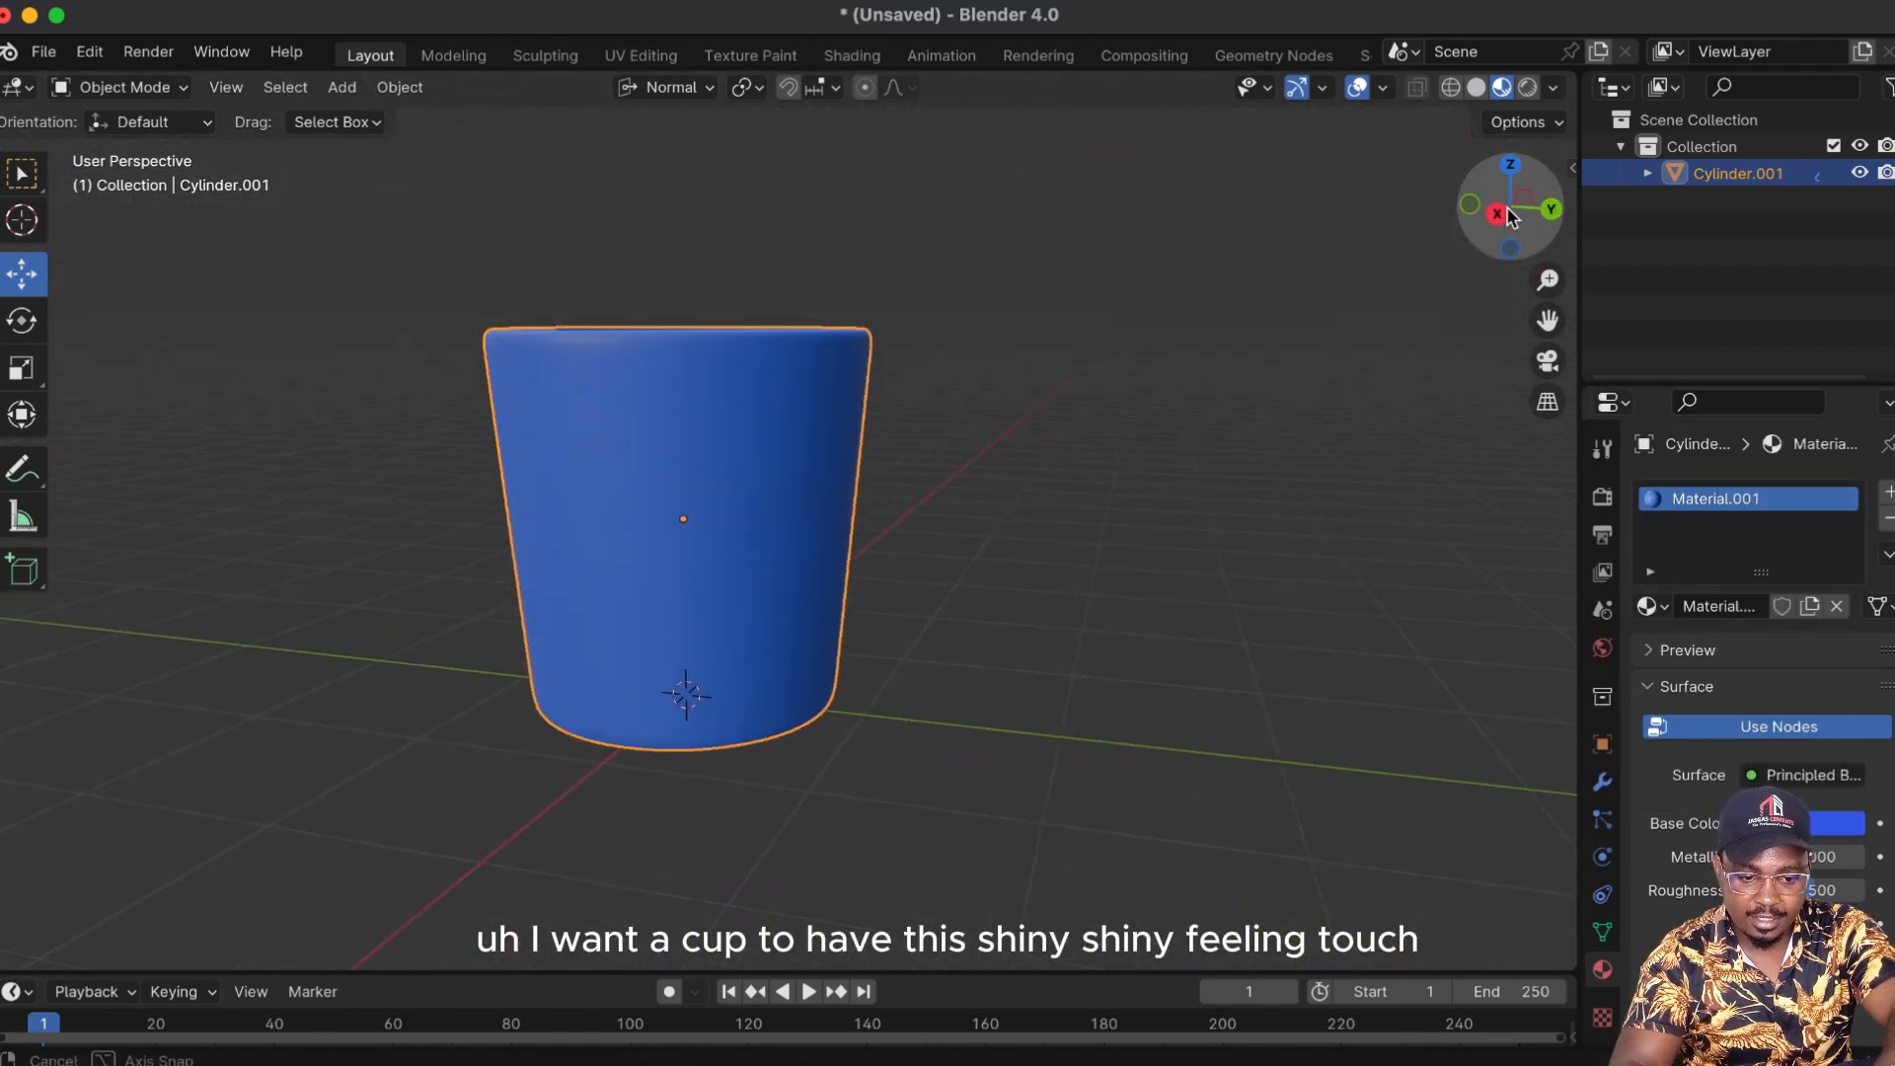
scroll(1777, 750, down, 3)
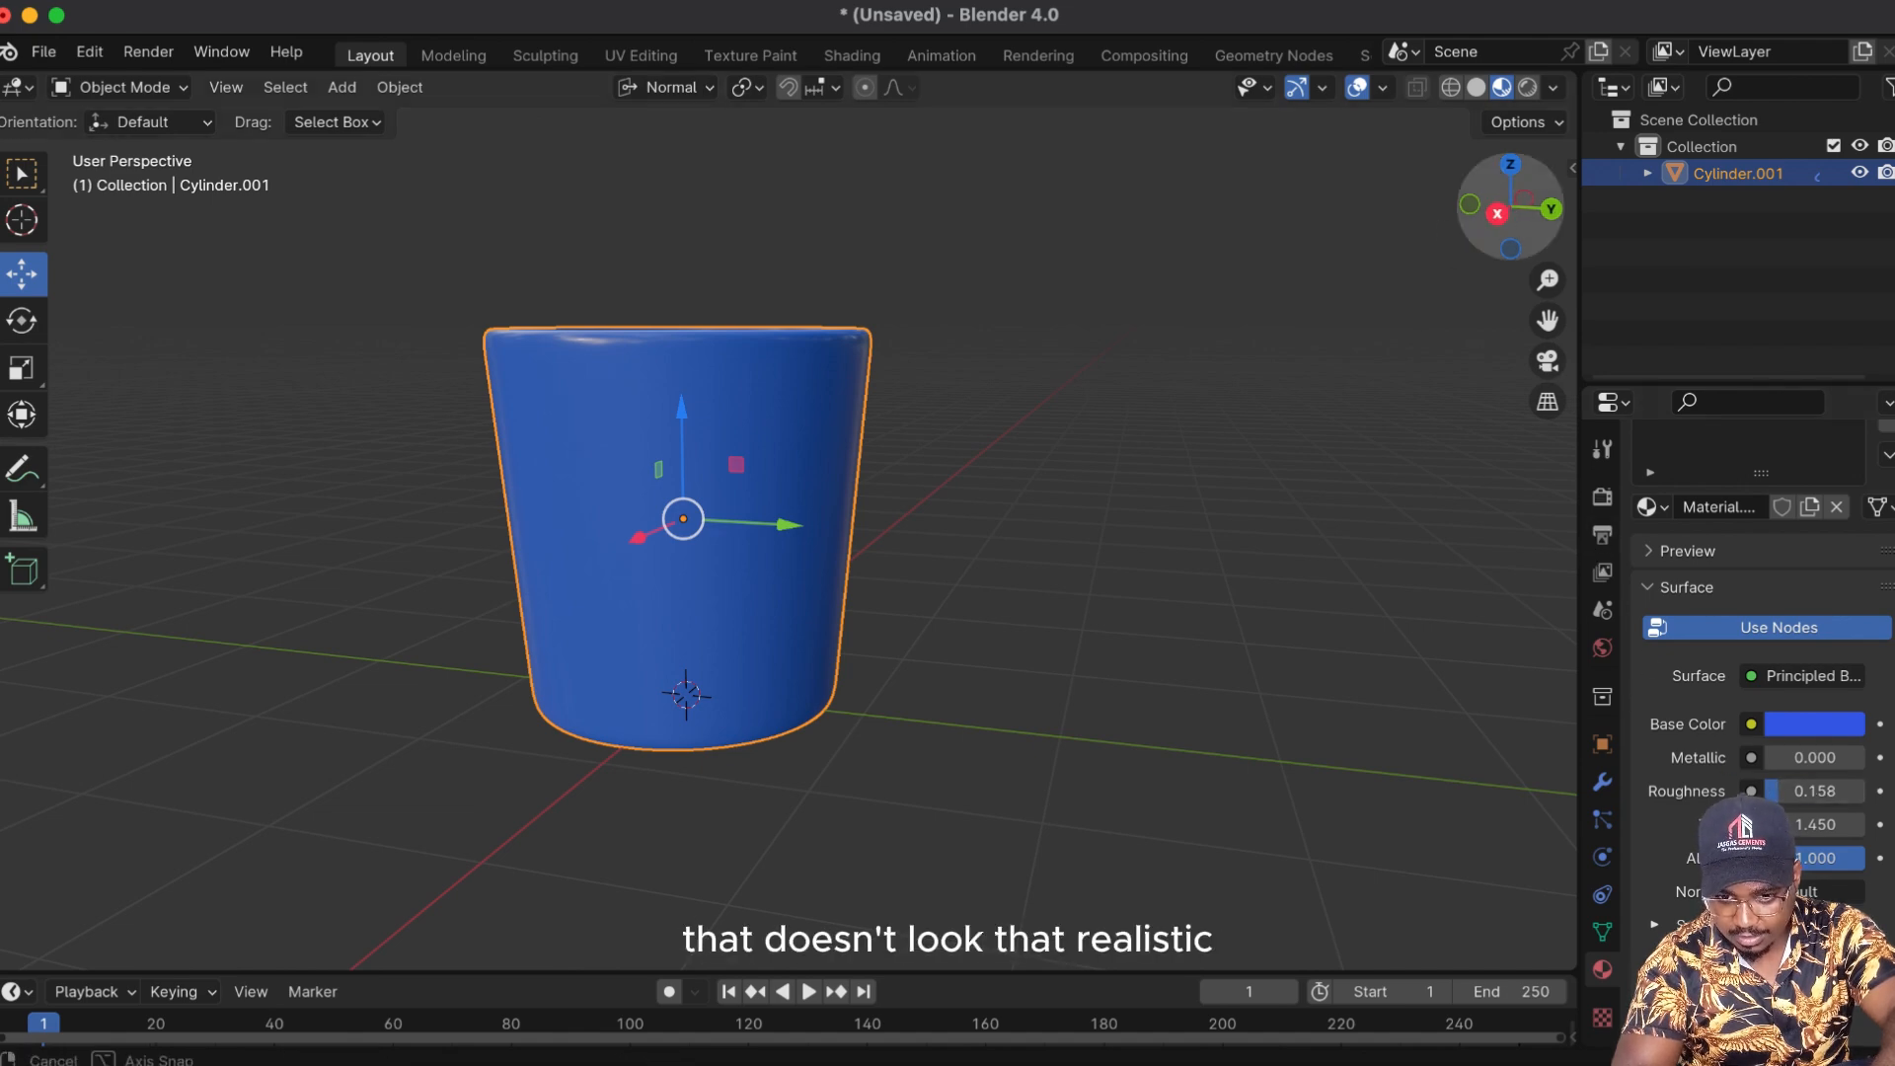
drag(1507, 204, 1308, 247)
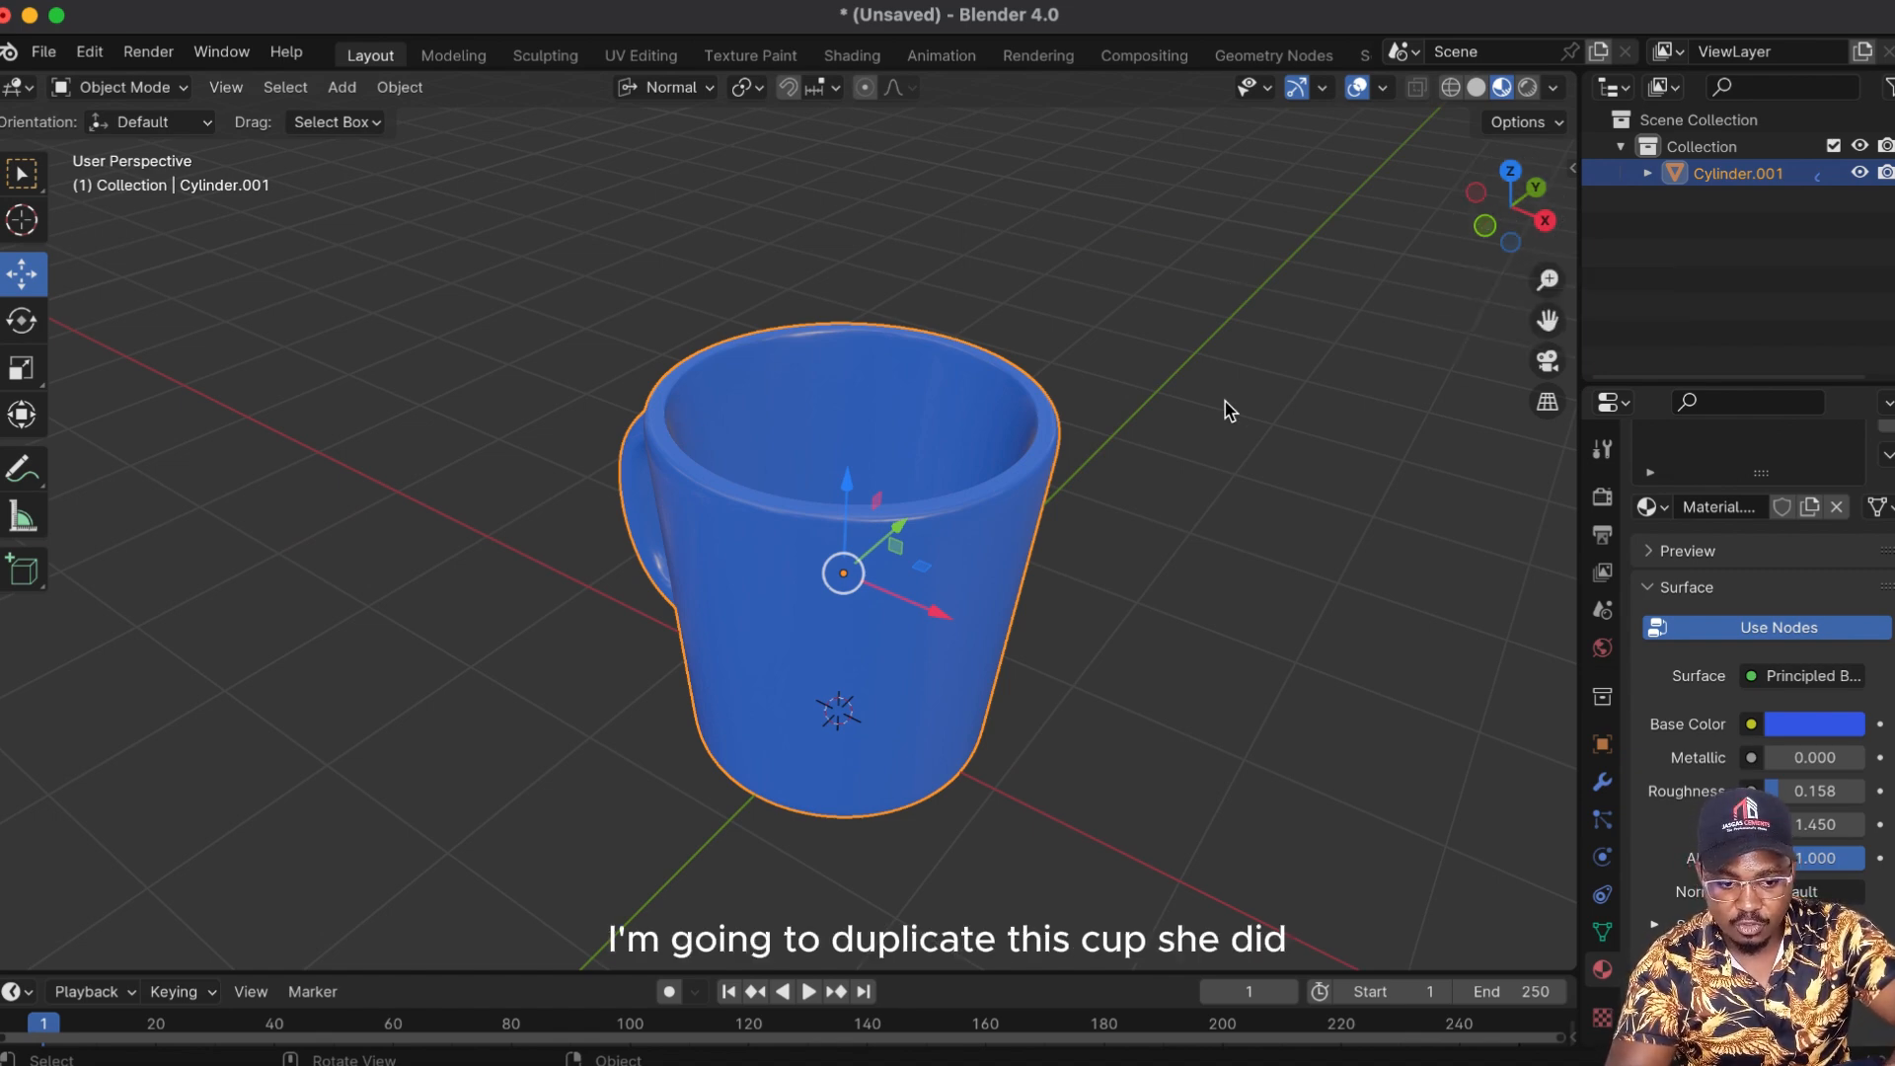
Step: Duplicate the blue cup and place the copy beside the original along the X axis
key(shift+d)
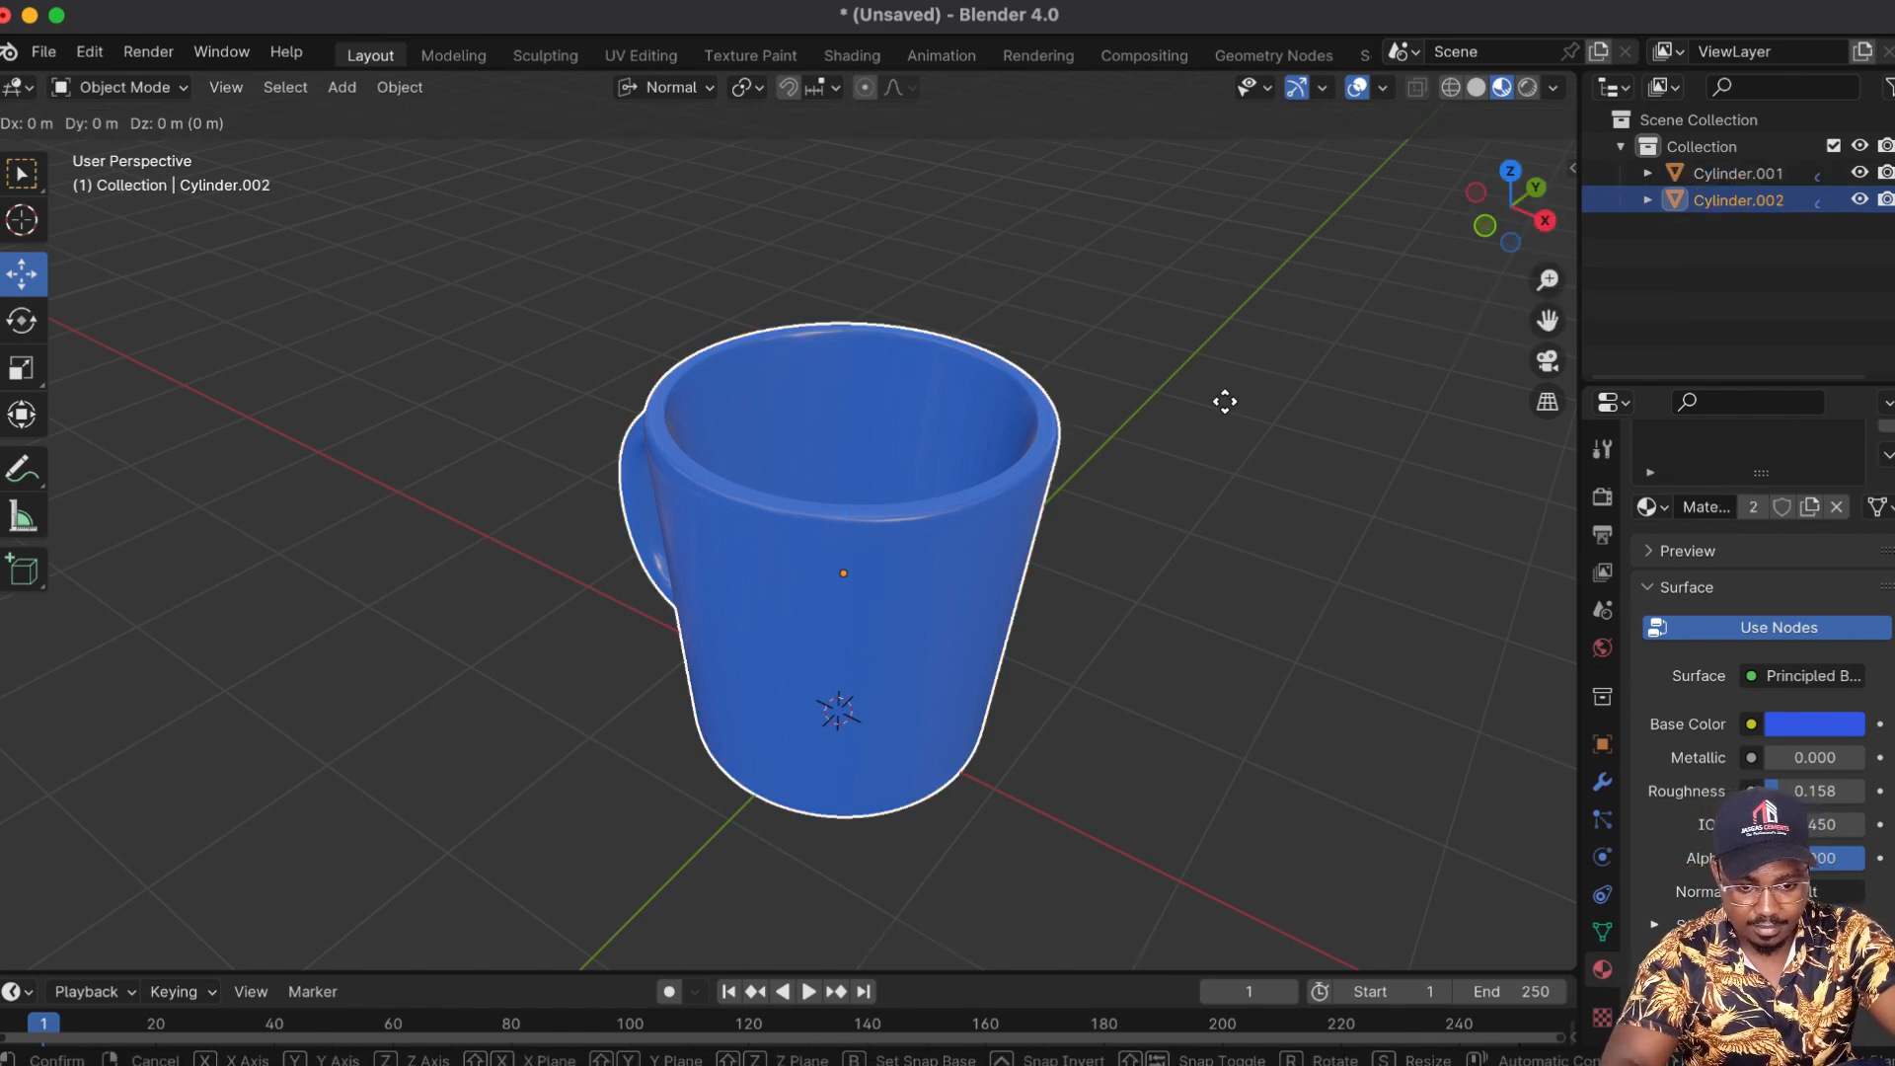
key(x)
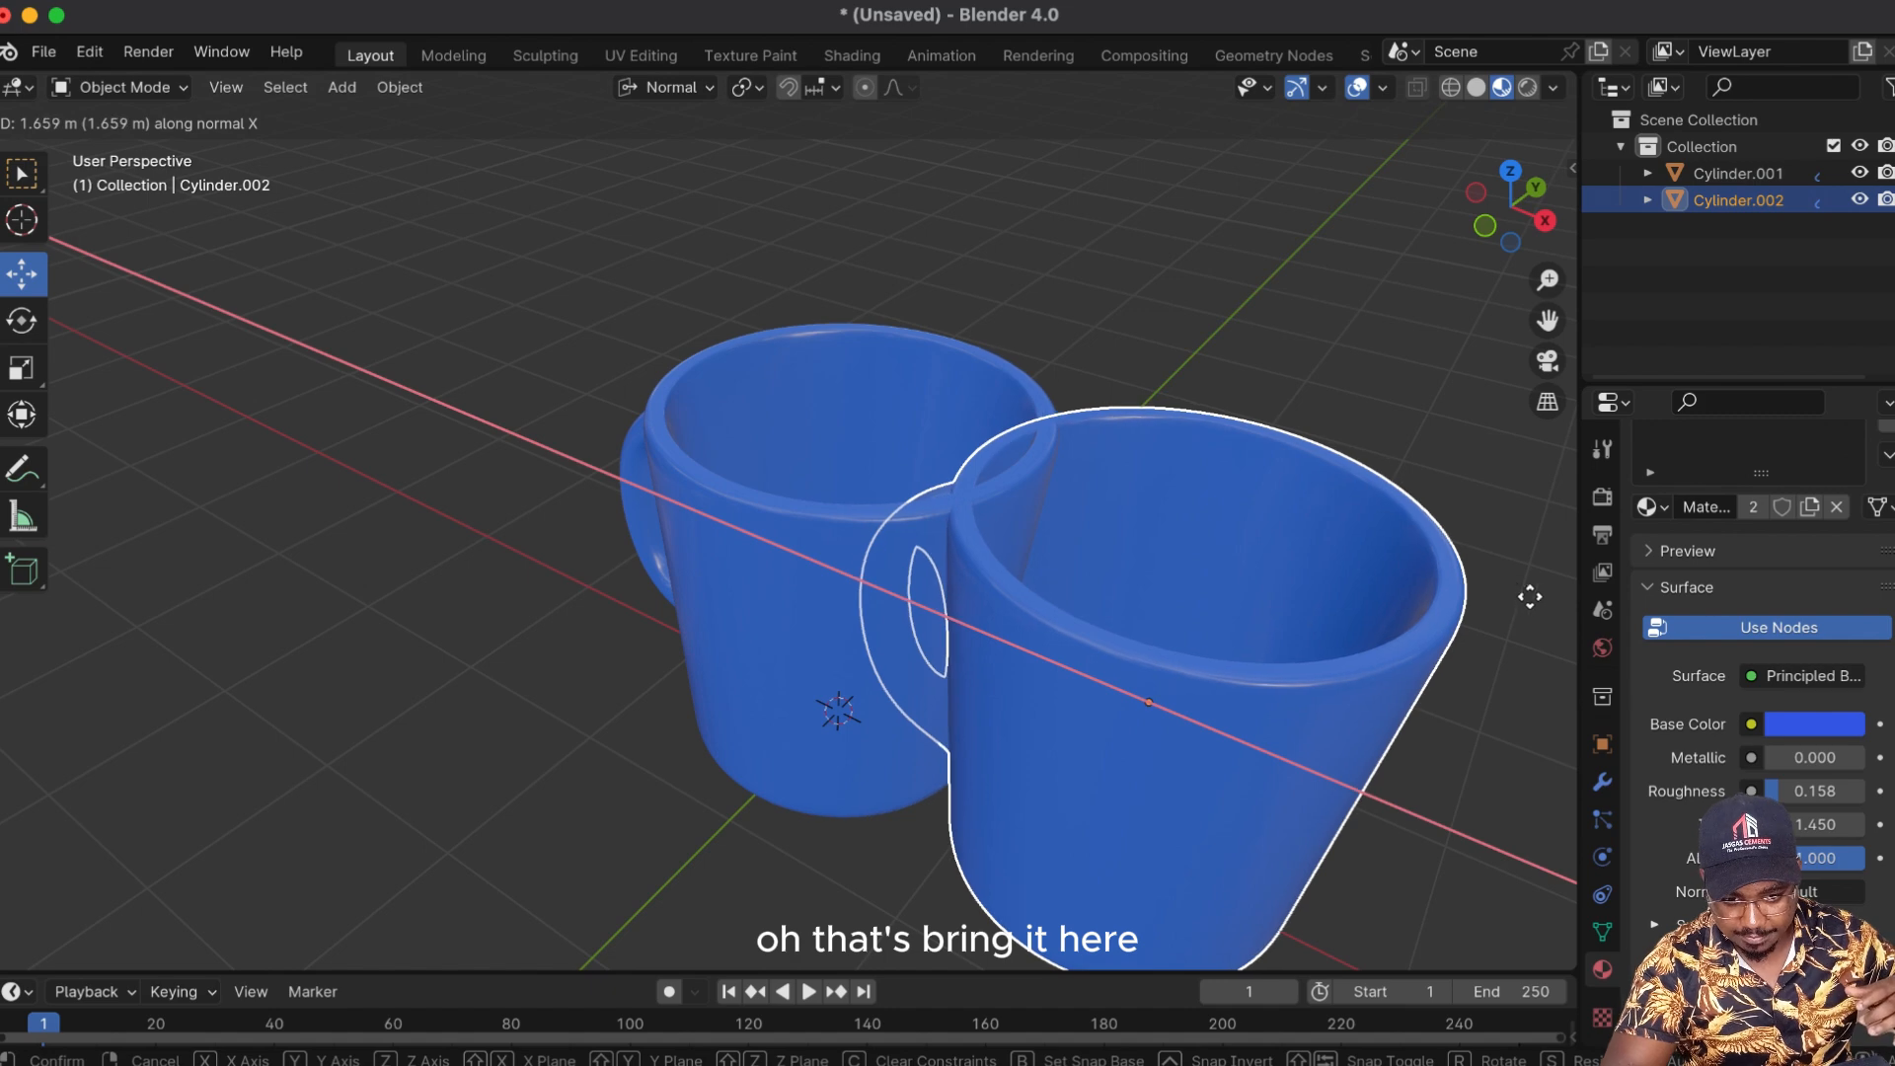
click(1572, 628)
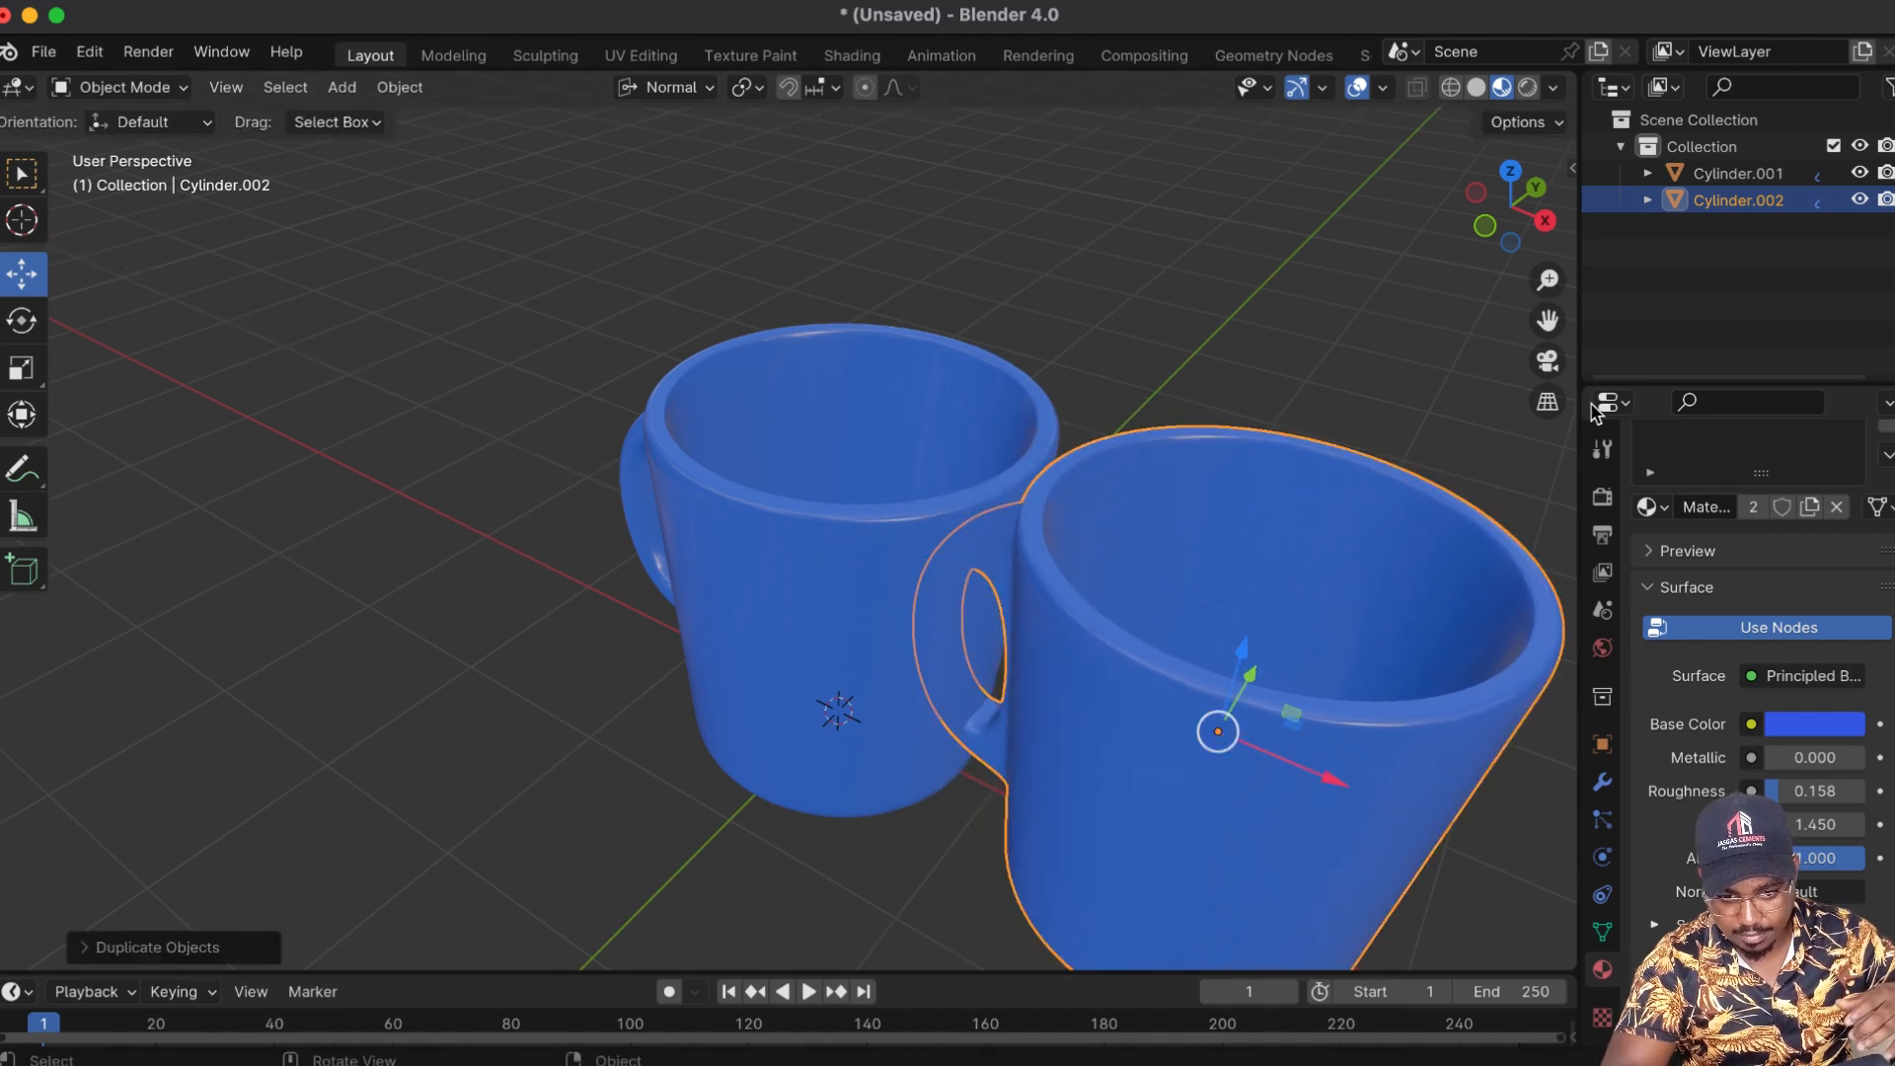
scroll(1366, 411, down, 5)
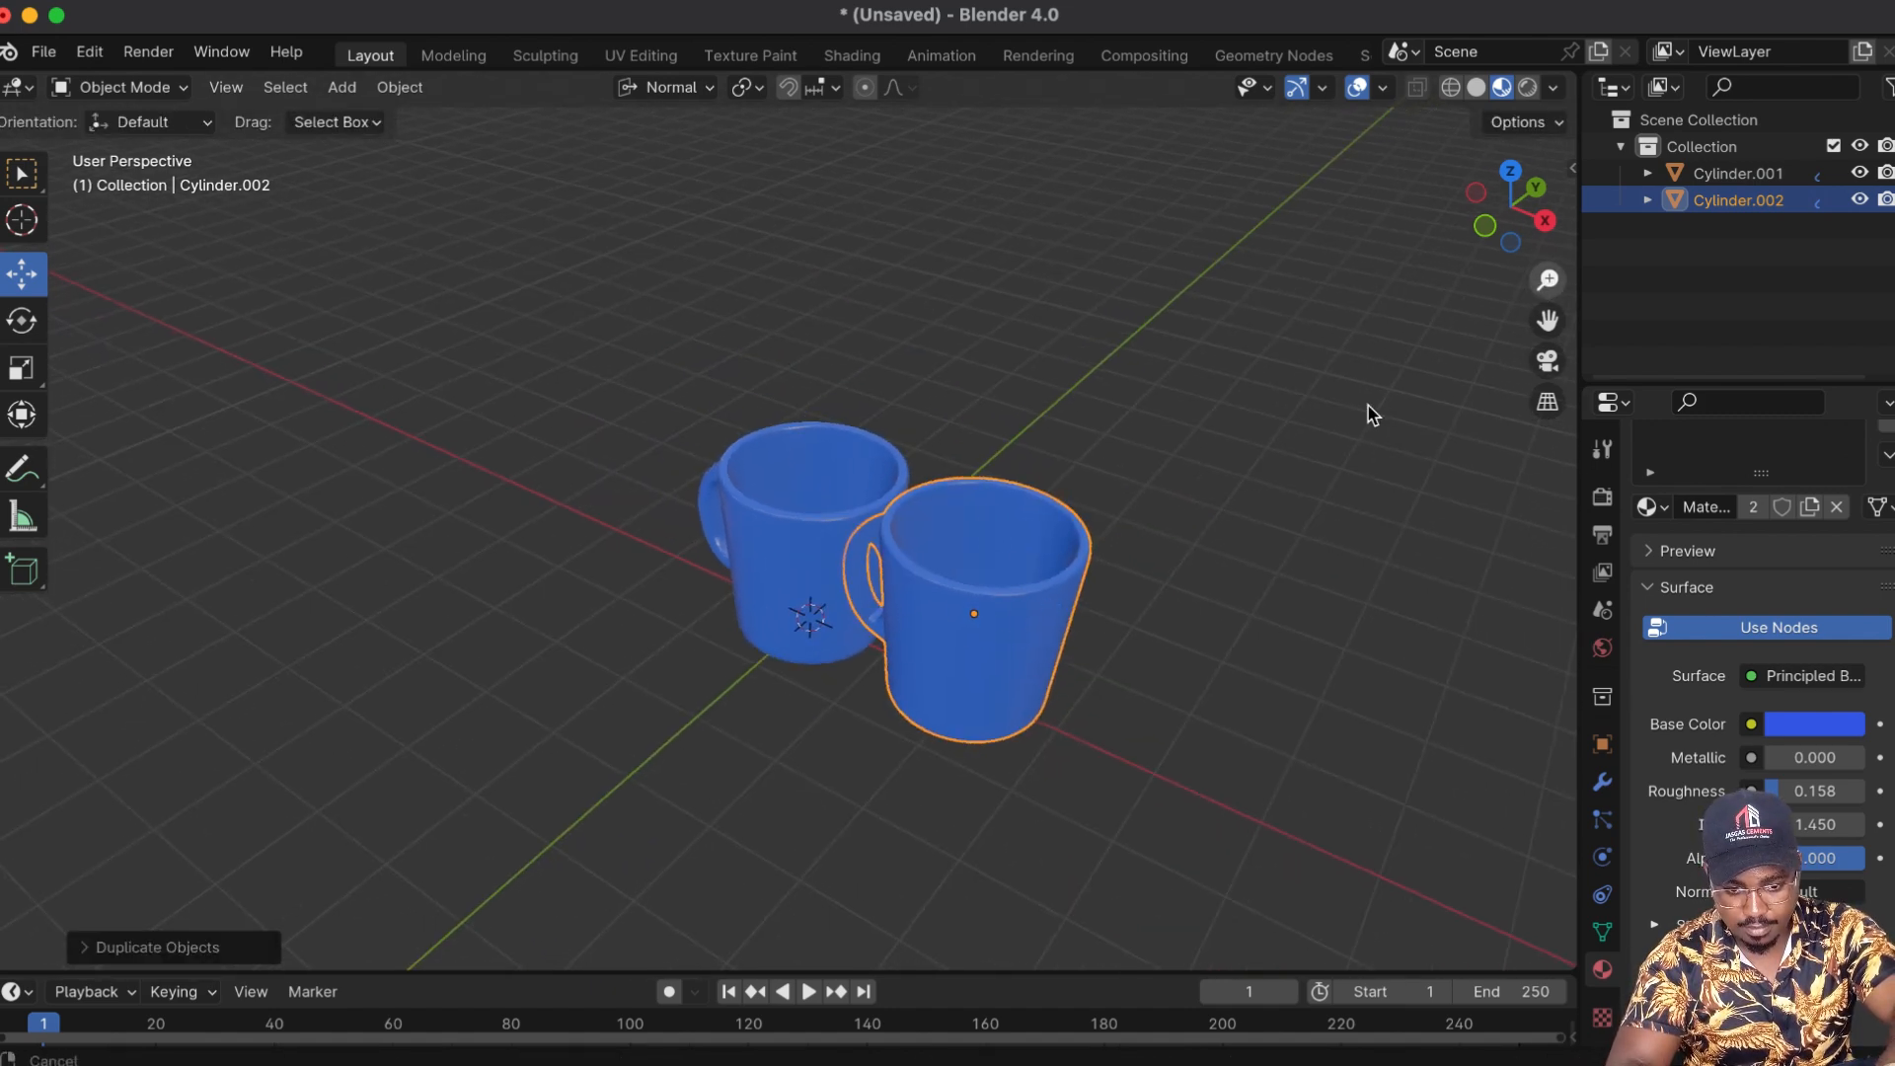
Step: Rotate the duplicated cup about the Z axis so its handle faces away from the original cup
key(r)
key(z)
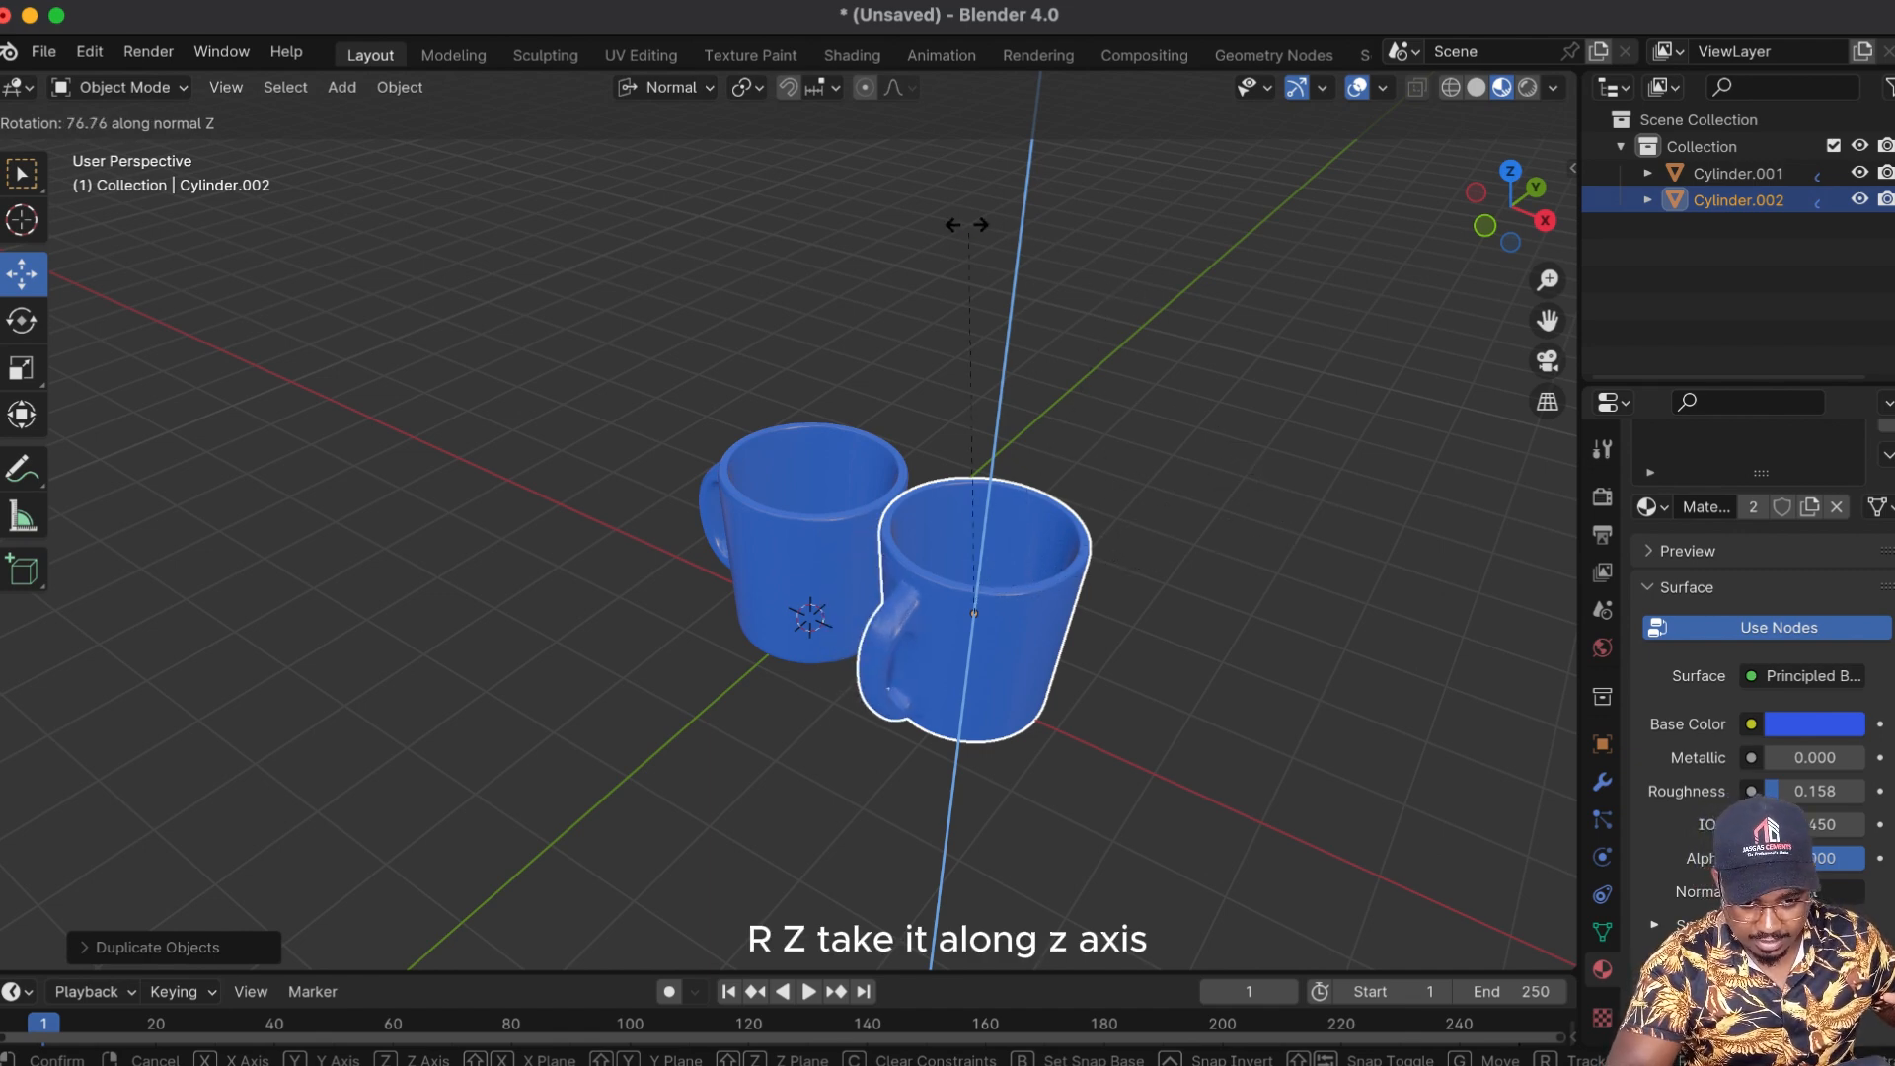
click(728, 372)
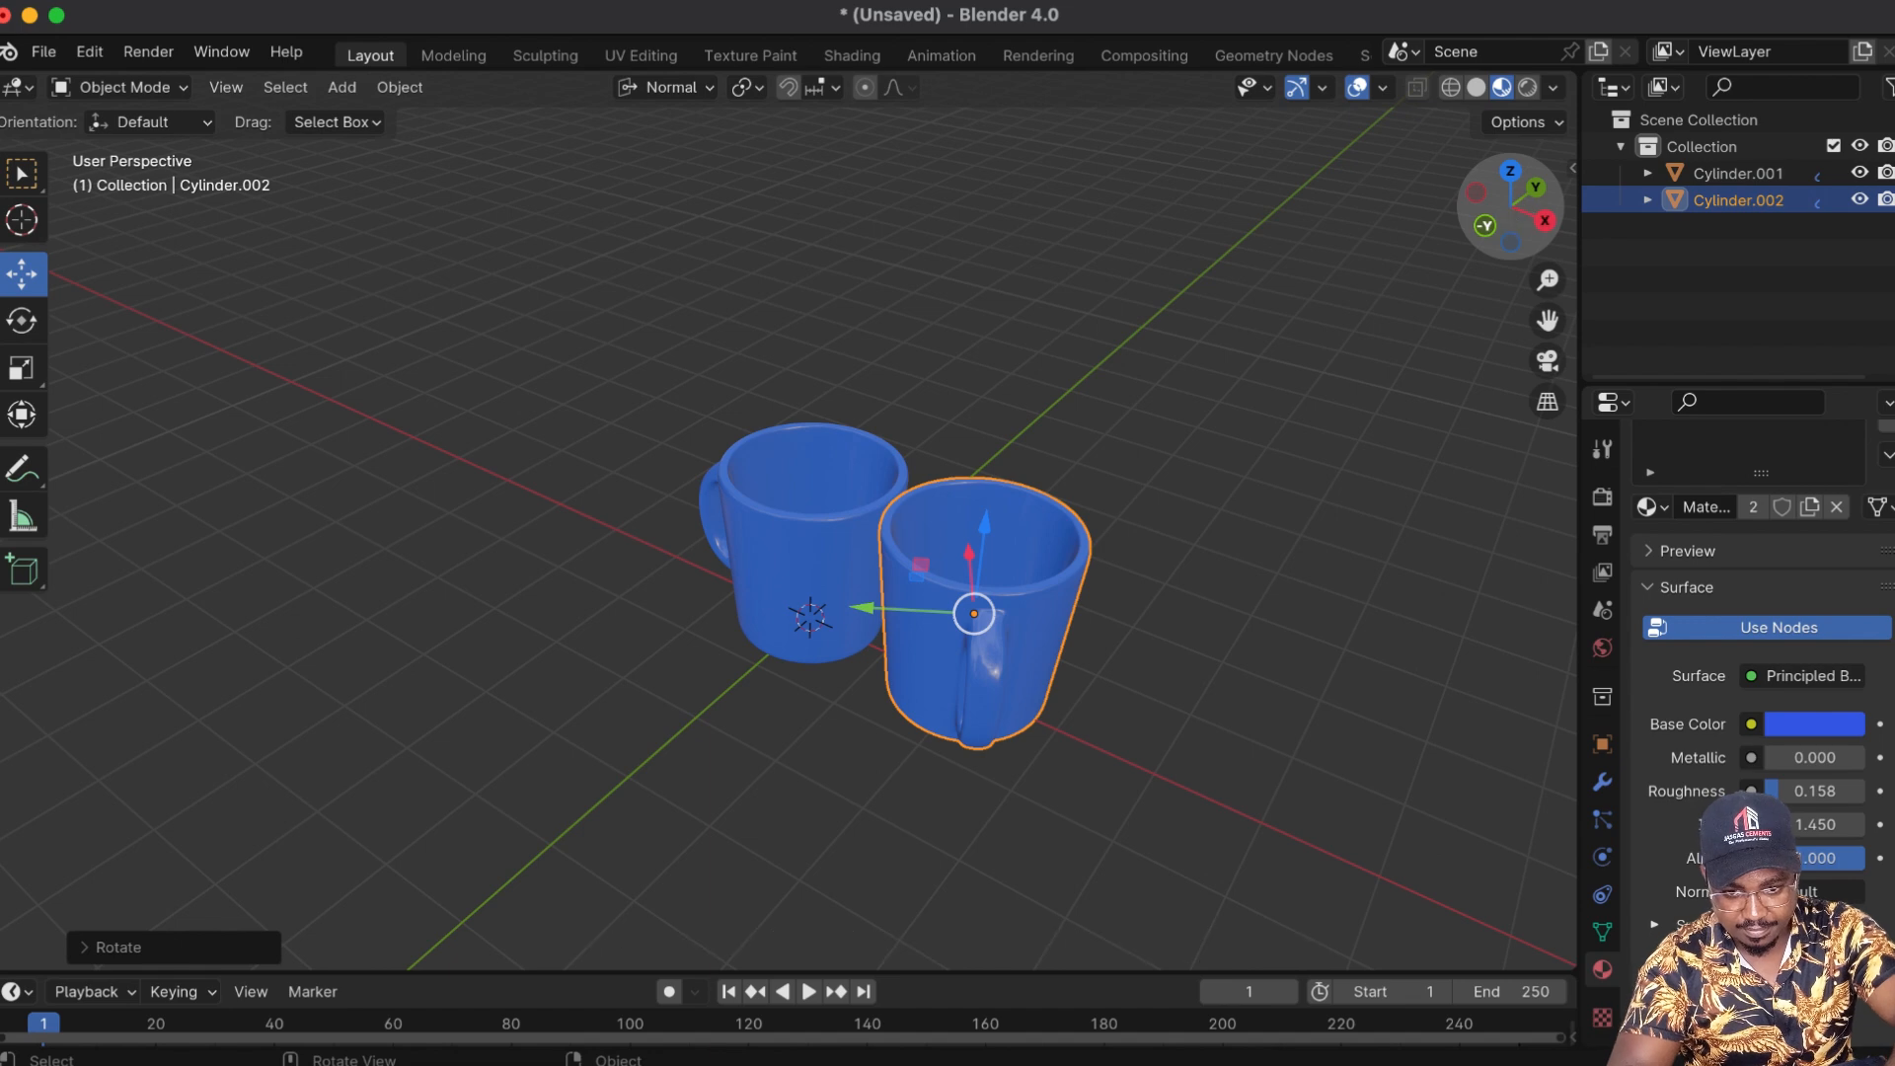
Step: Change the base color of the material shared by both cups to yellow, hue 0.136 and saturation 1.000
drag(1511, 207, 1555, 209)
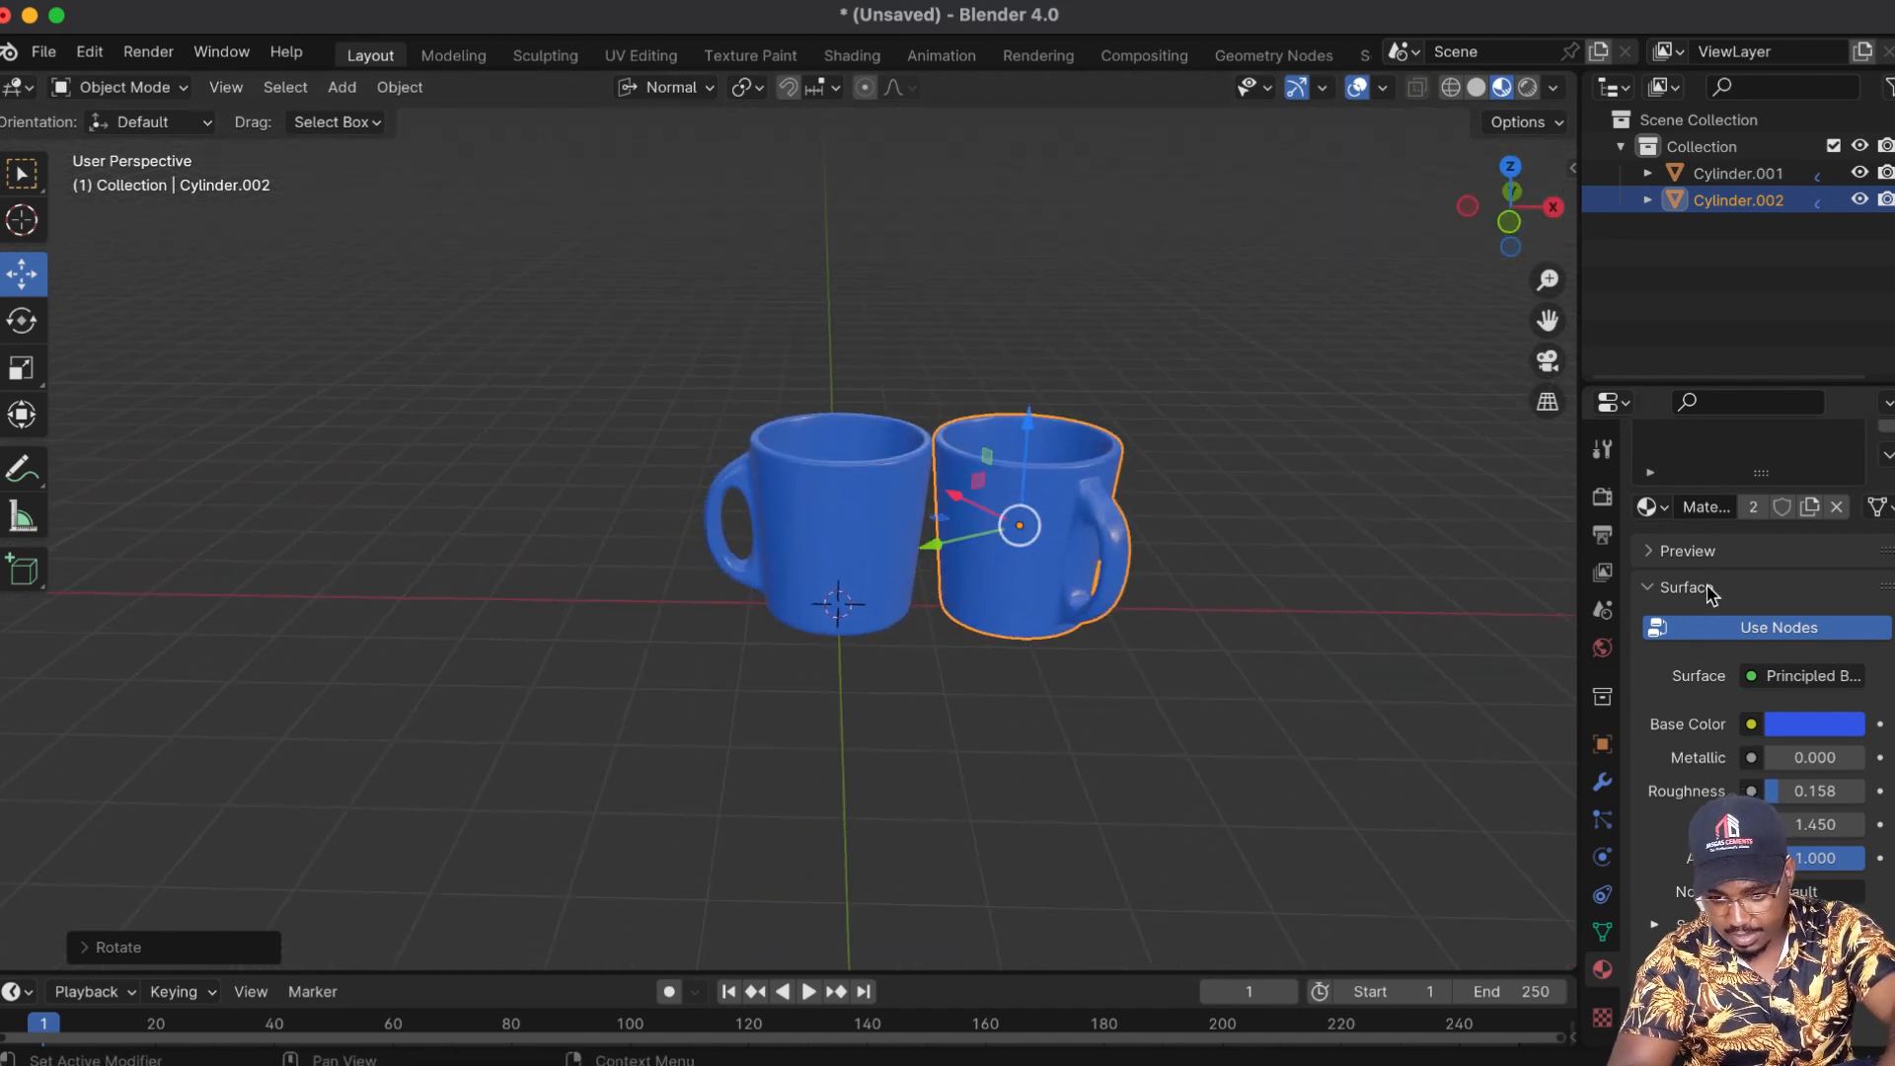
scroll(1692, 769, up, 4)
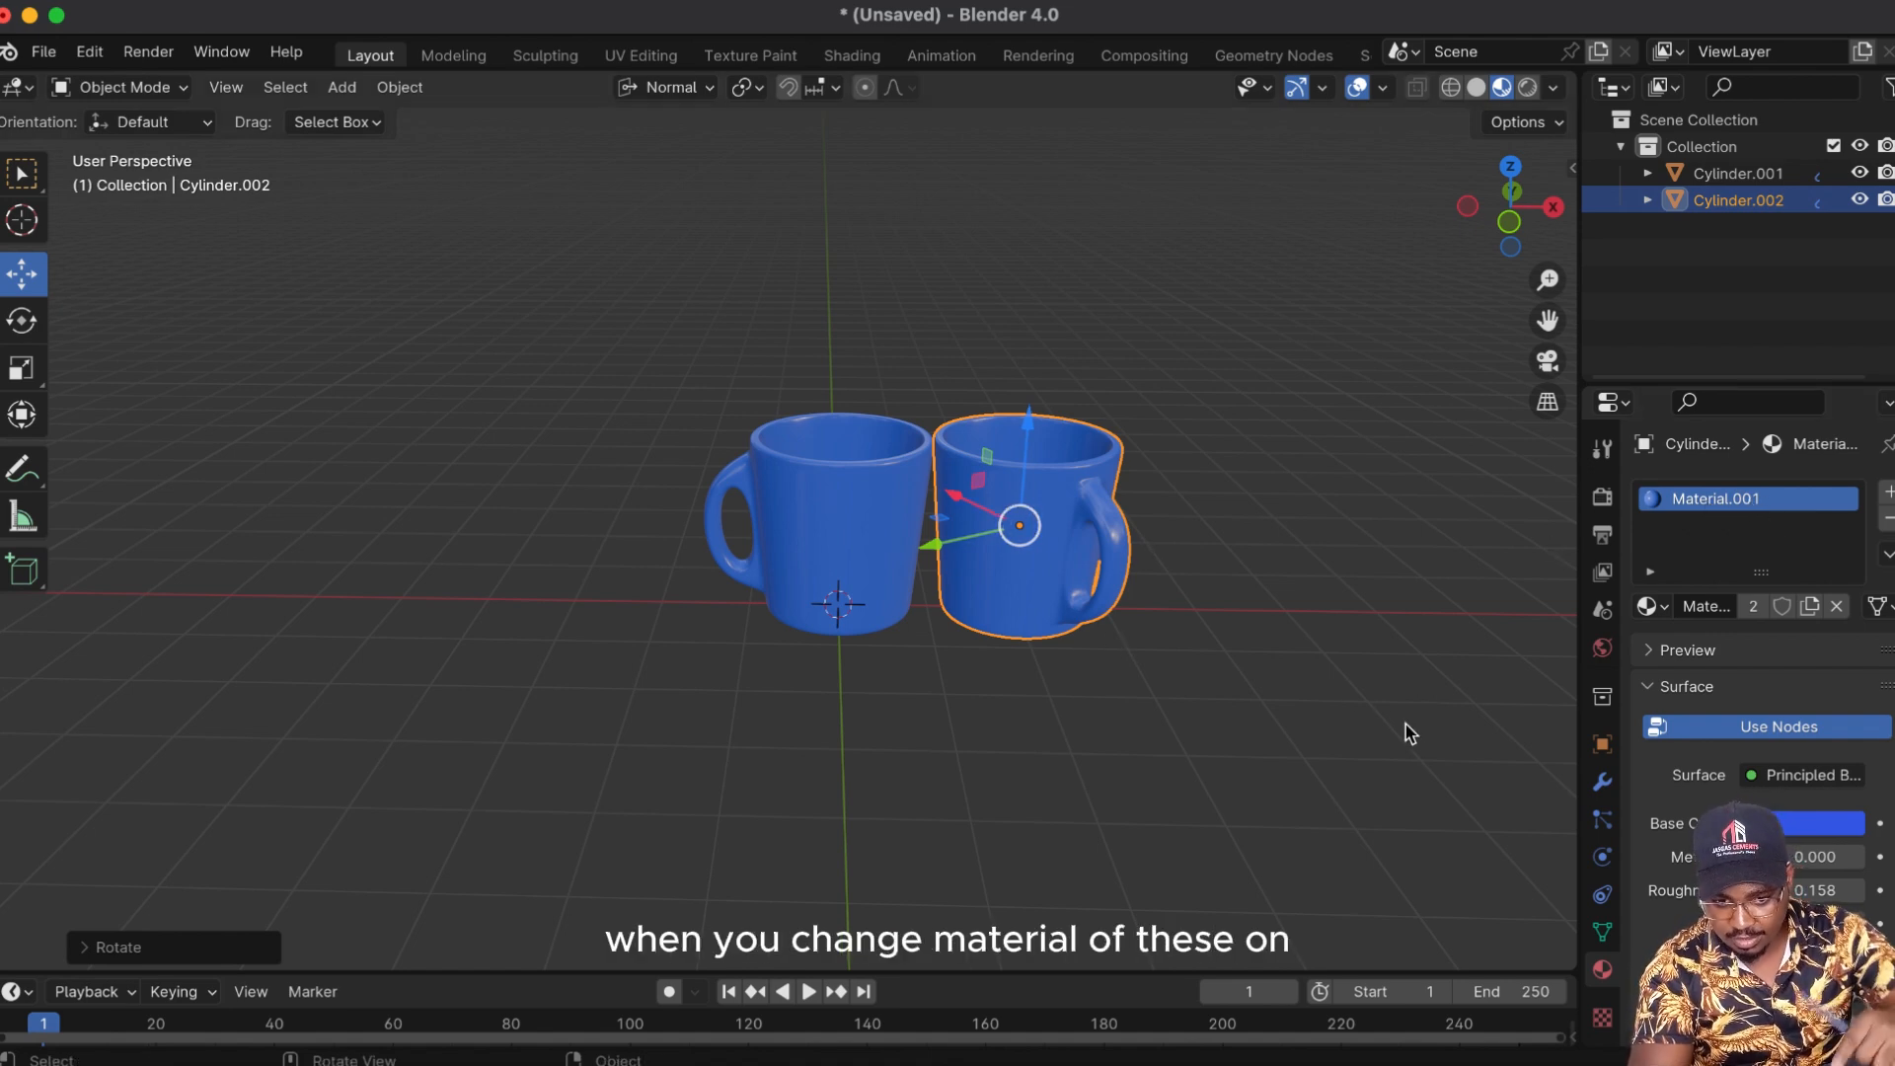
click(1799, 825)
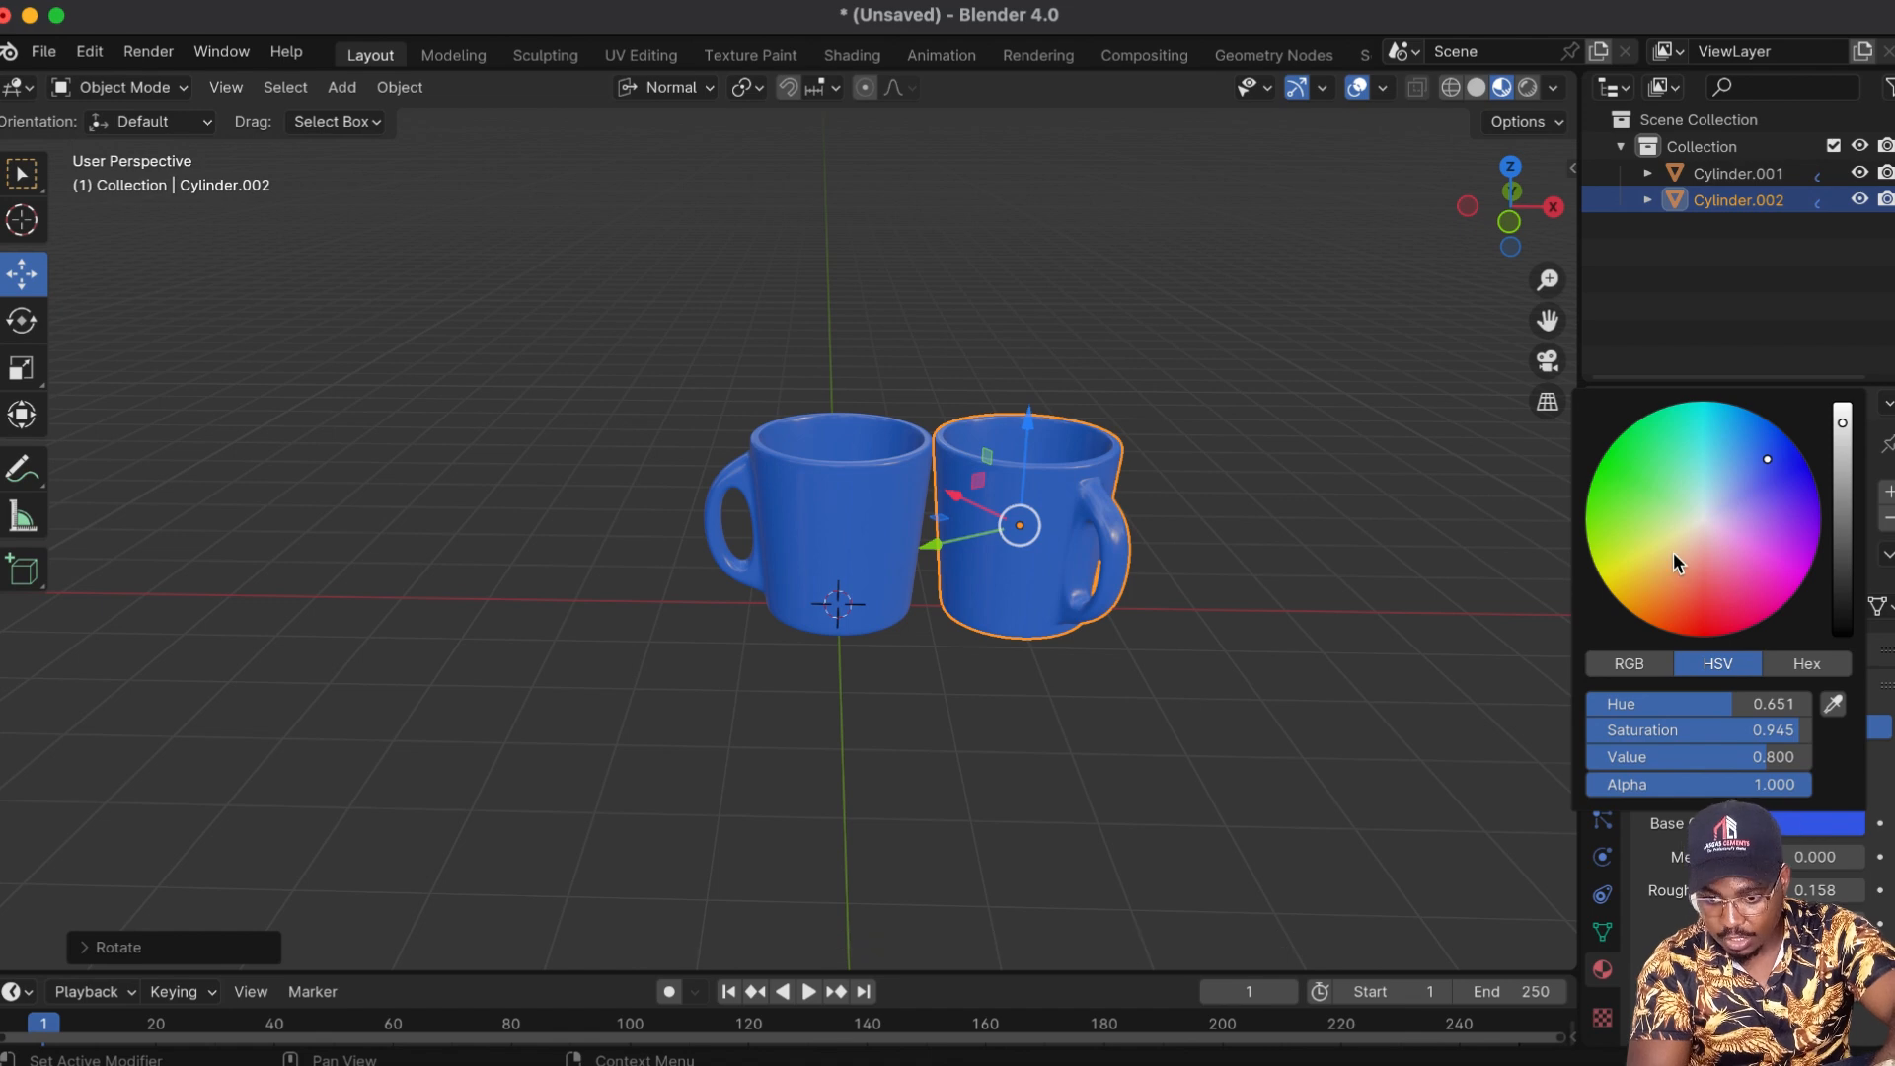
drag(1674, 552, 1607, 586)
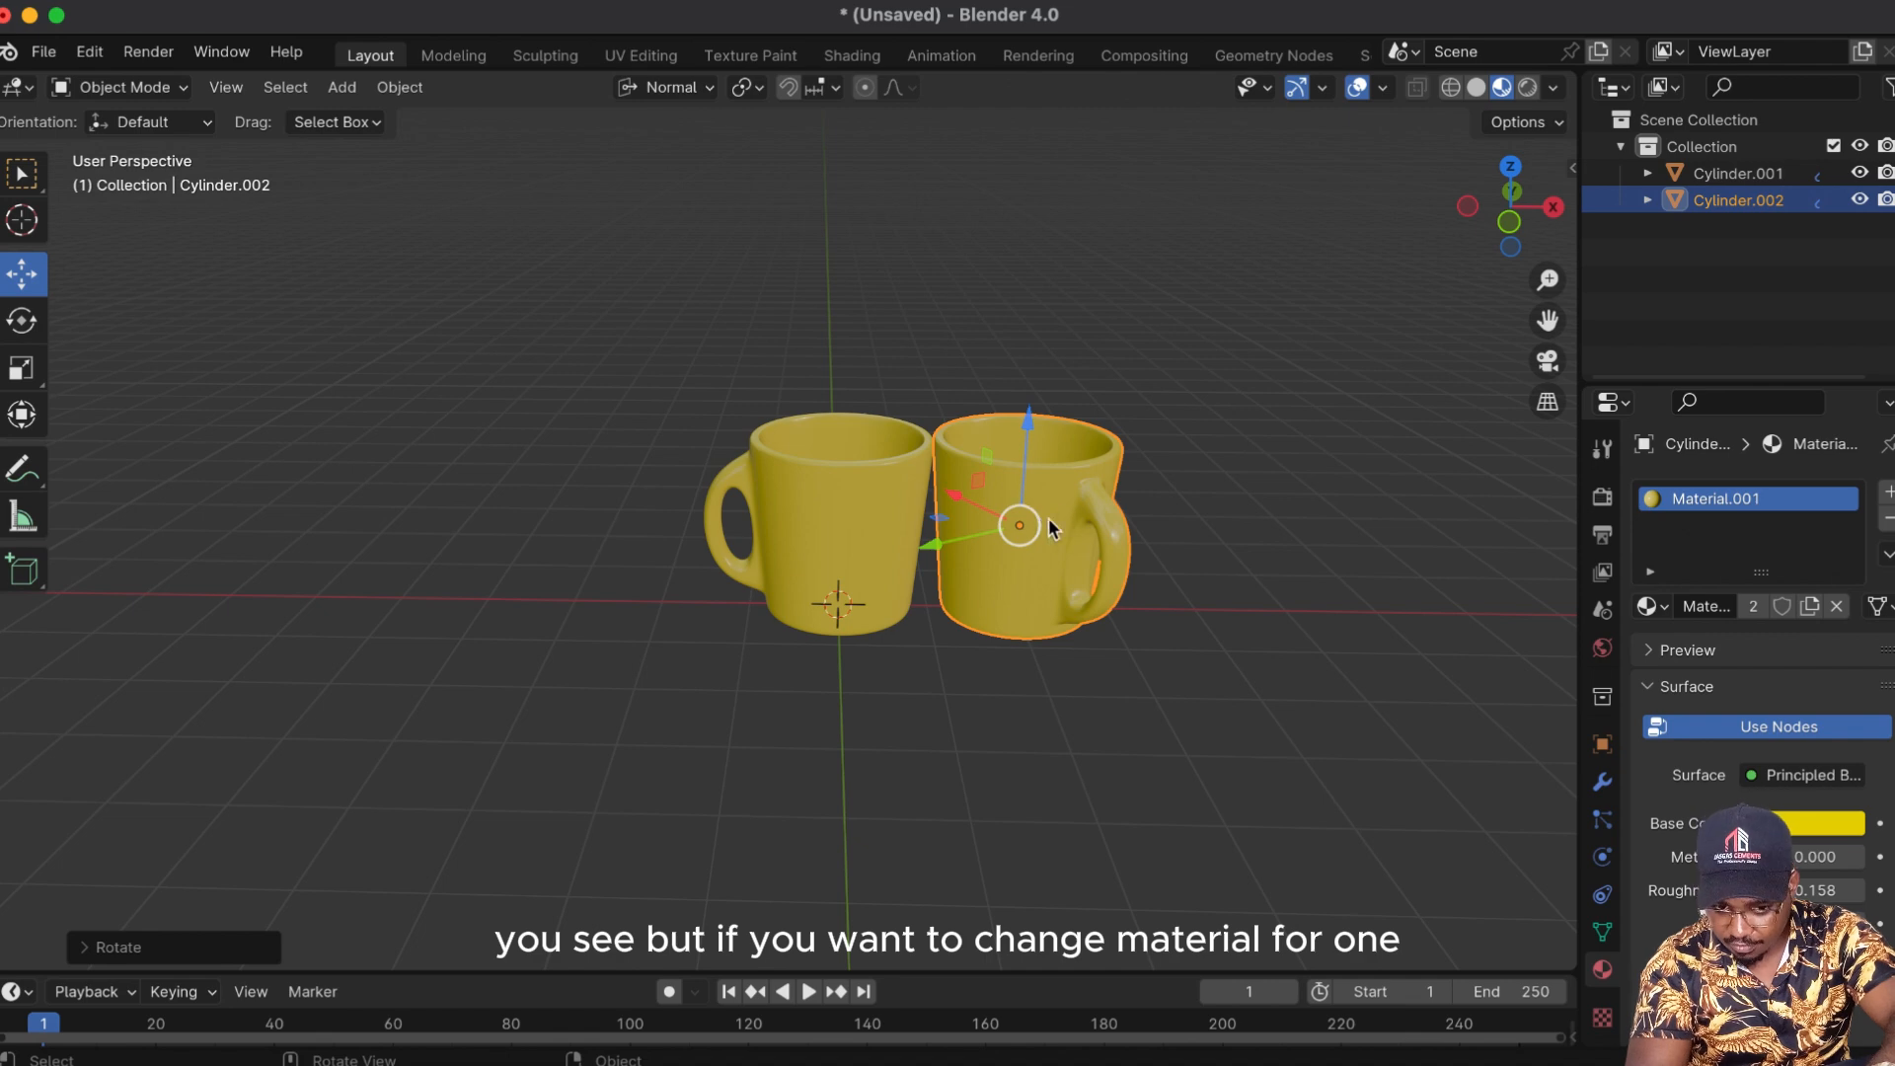
Step: Make the duplicated cup's material a single-user copy and set its base color to blue
click(1811, 606)
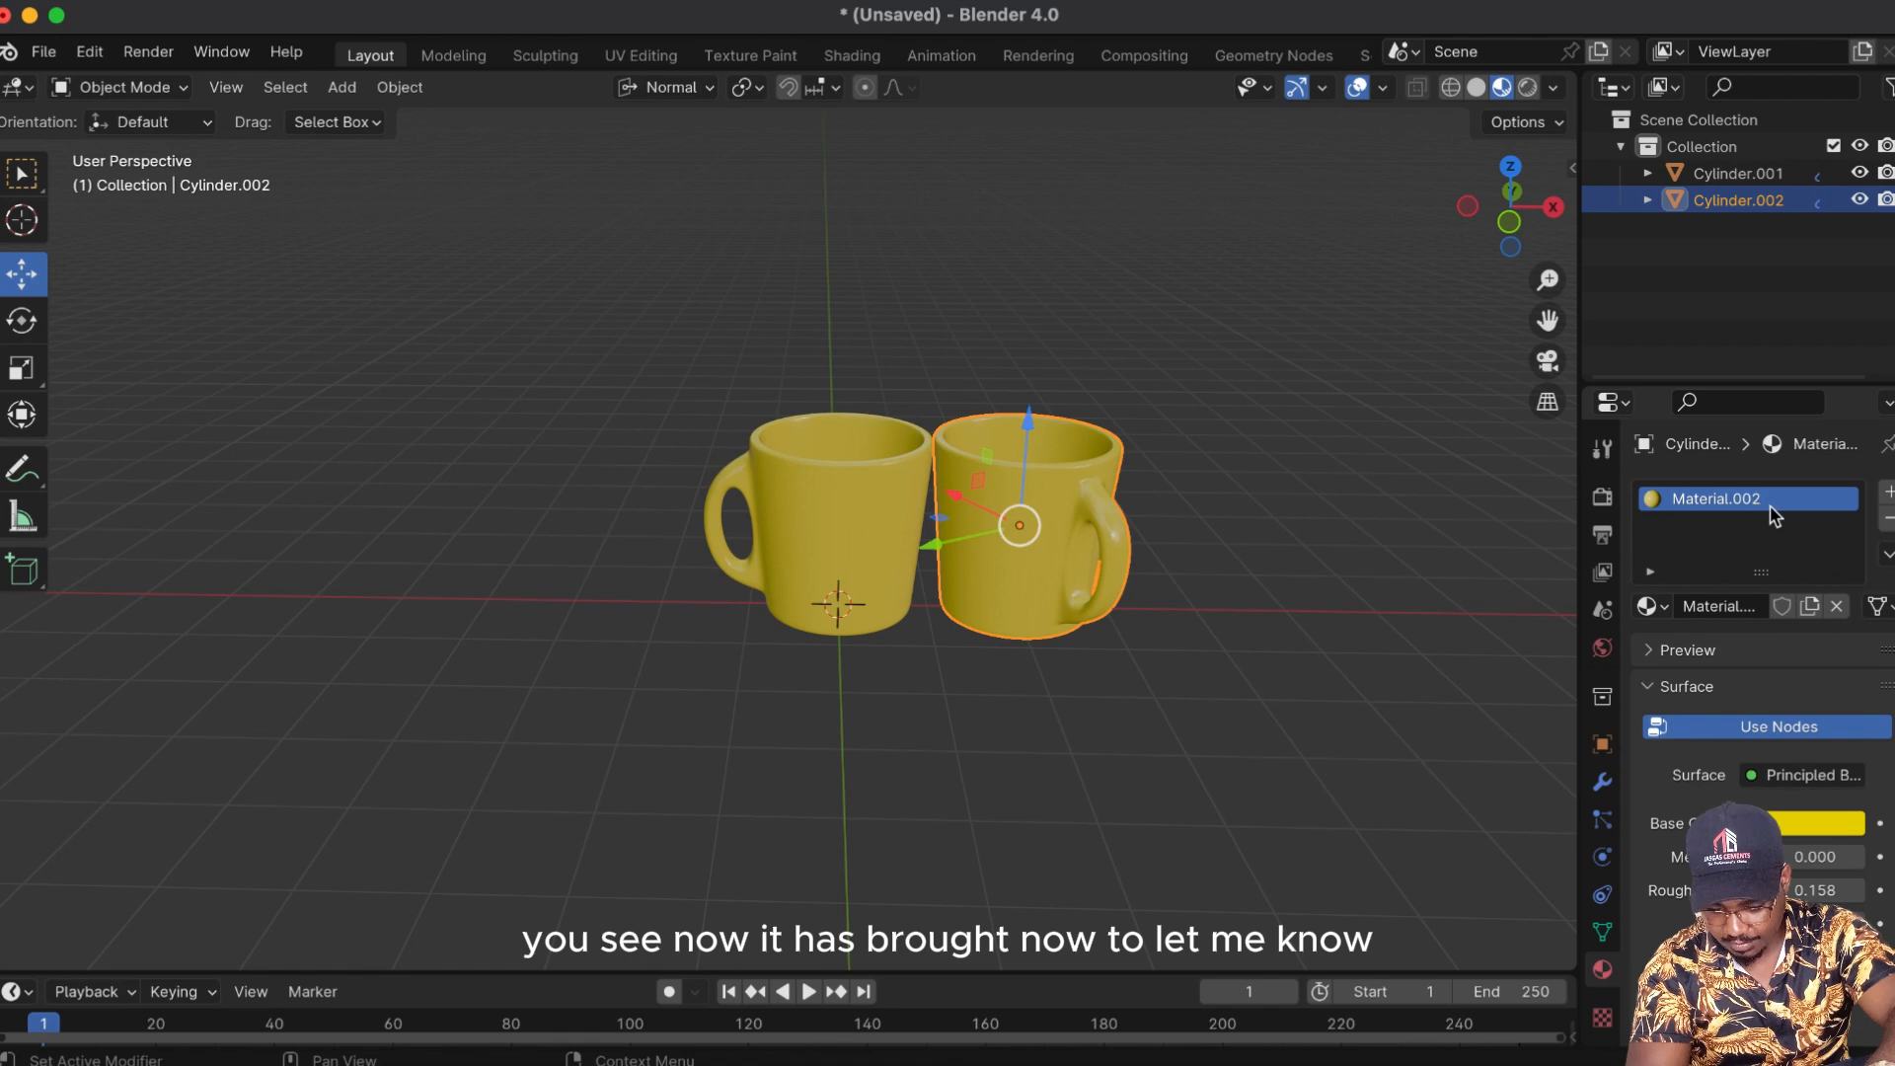
click(1828, 844)
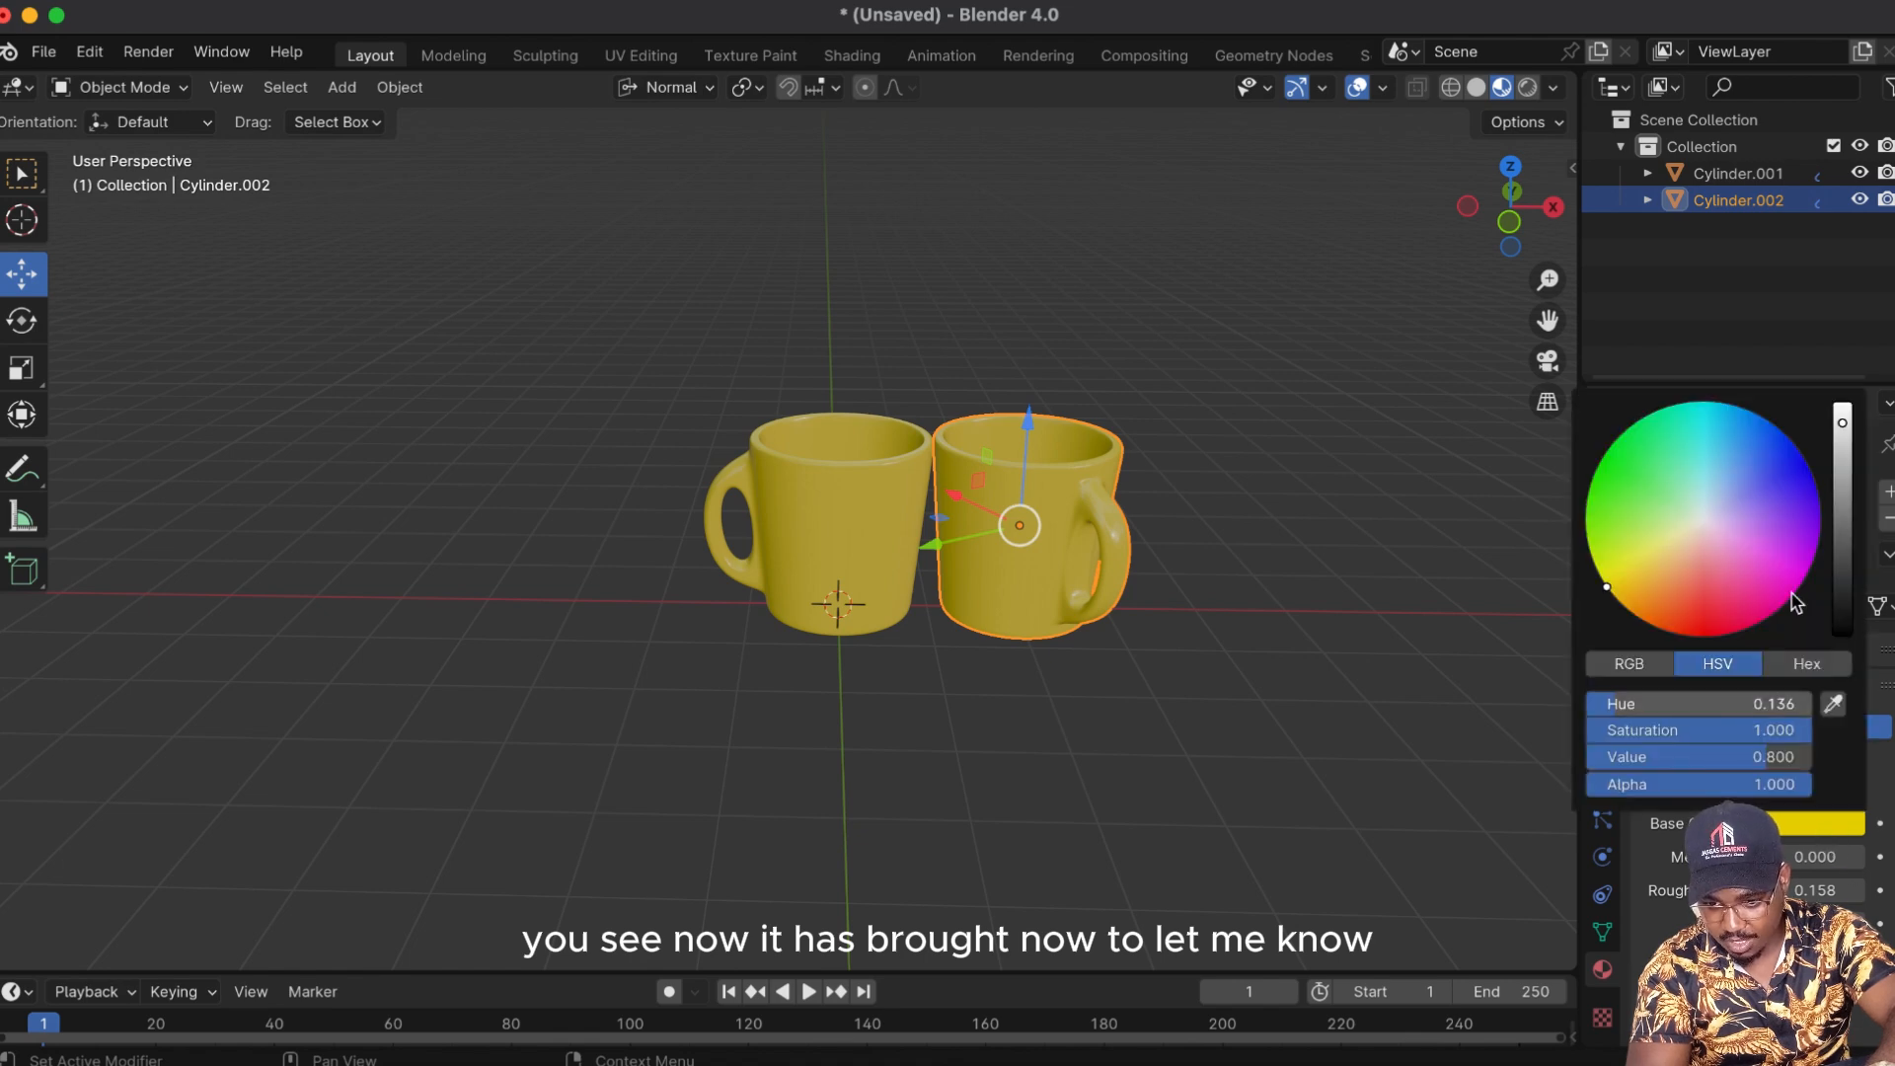
click(1763, 469)
drag(1763, 468, 1775, 452)
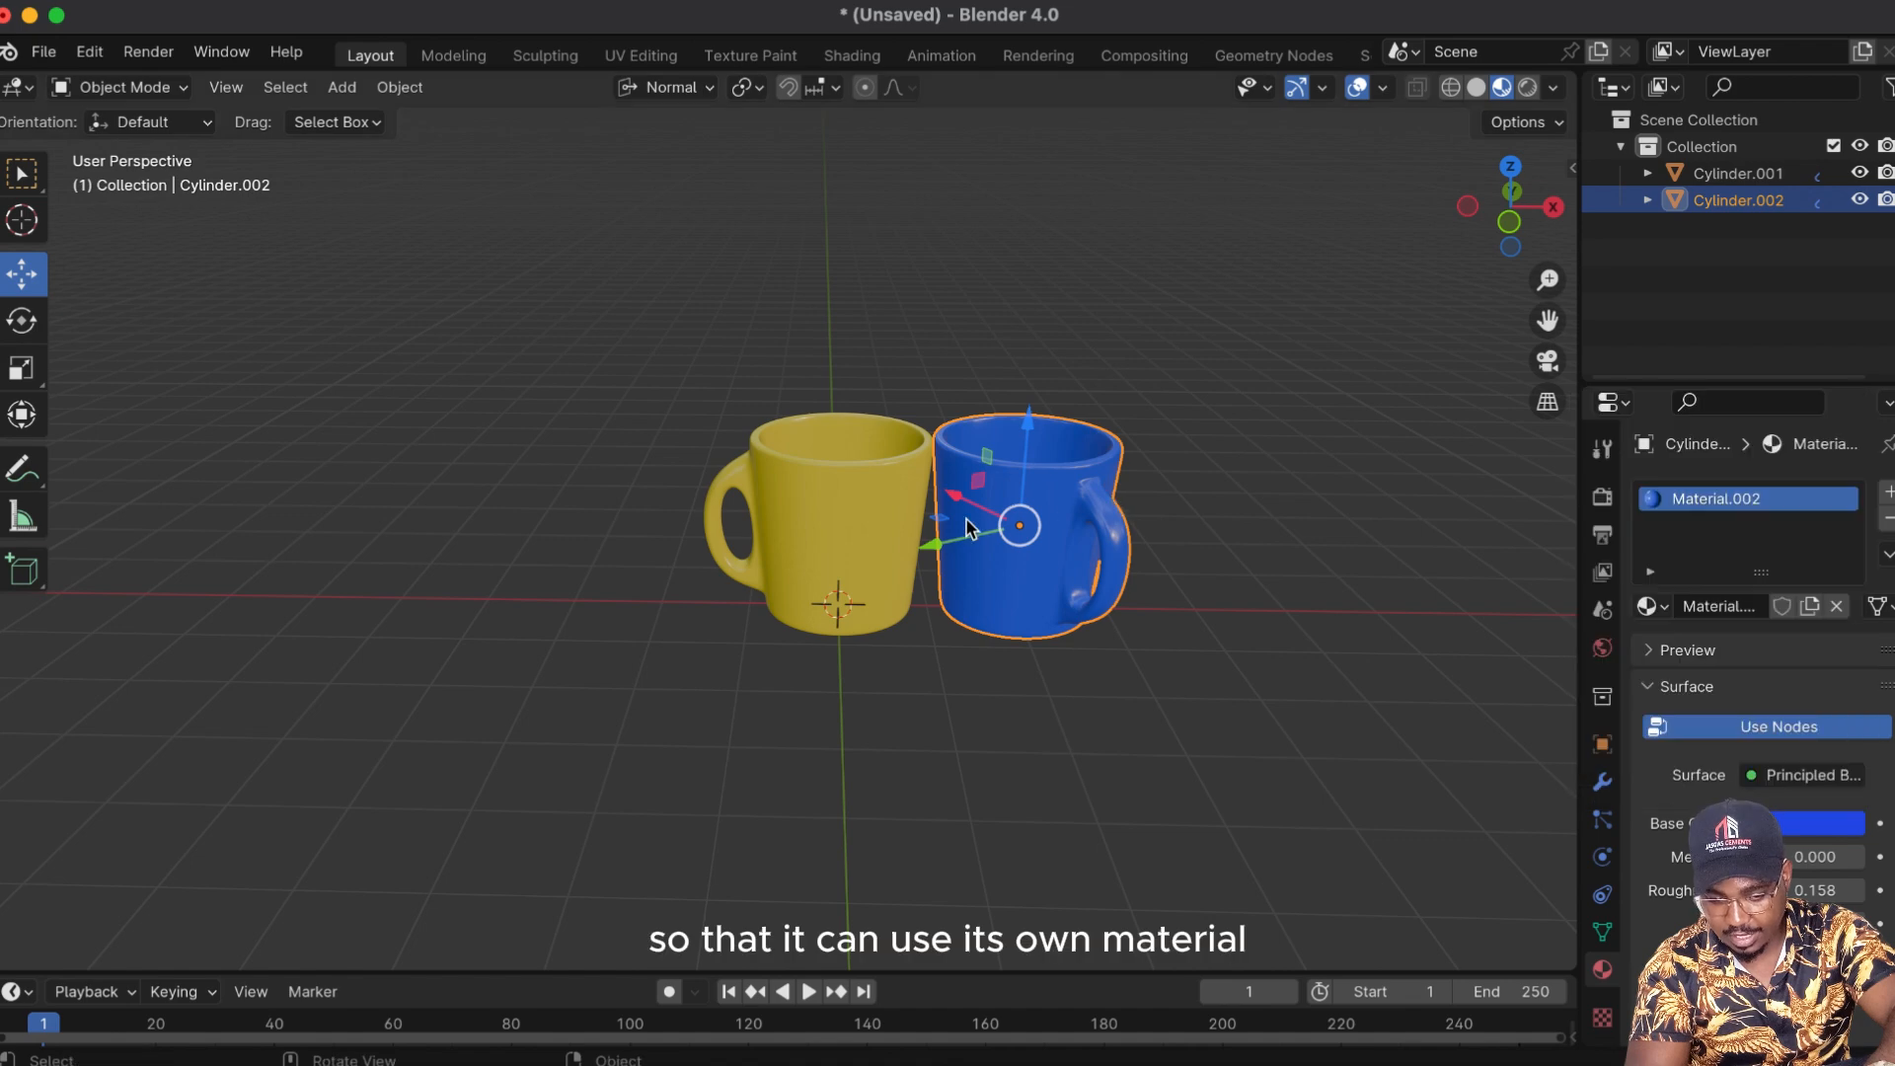
Step: Duplicate the yellow cup upward along the Z axis so the copy sits stacked in its rim
click(849, 500)
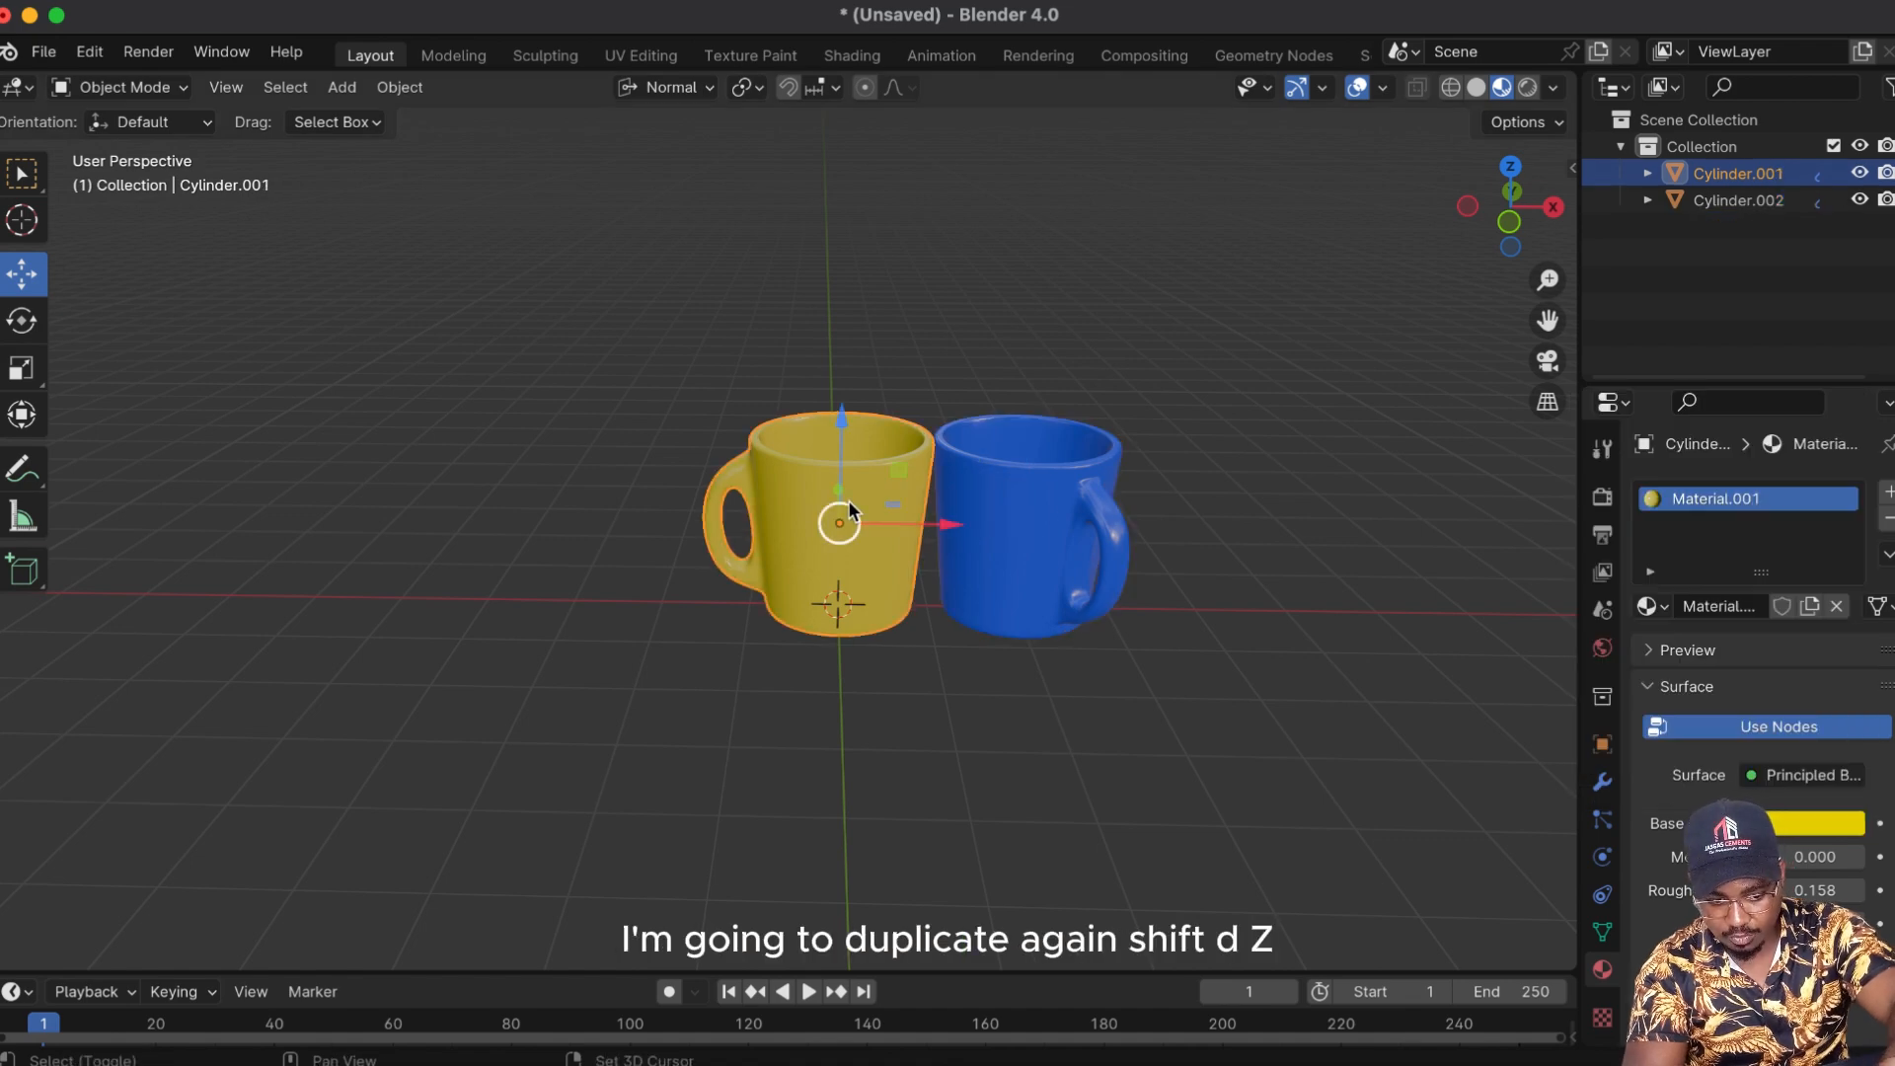
key(shift+d)
key(z)
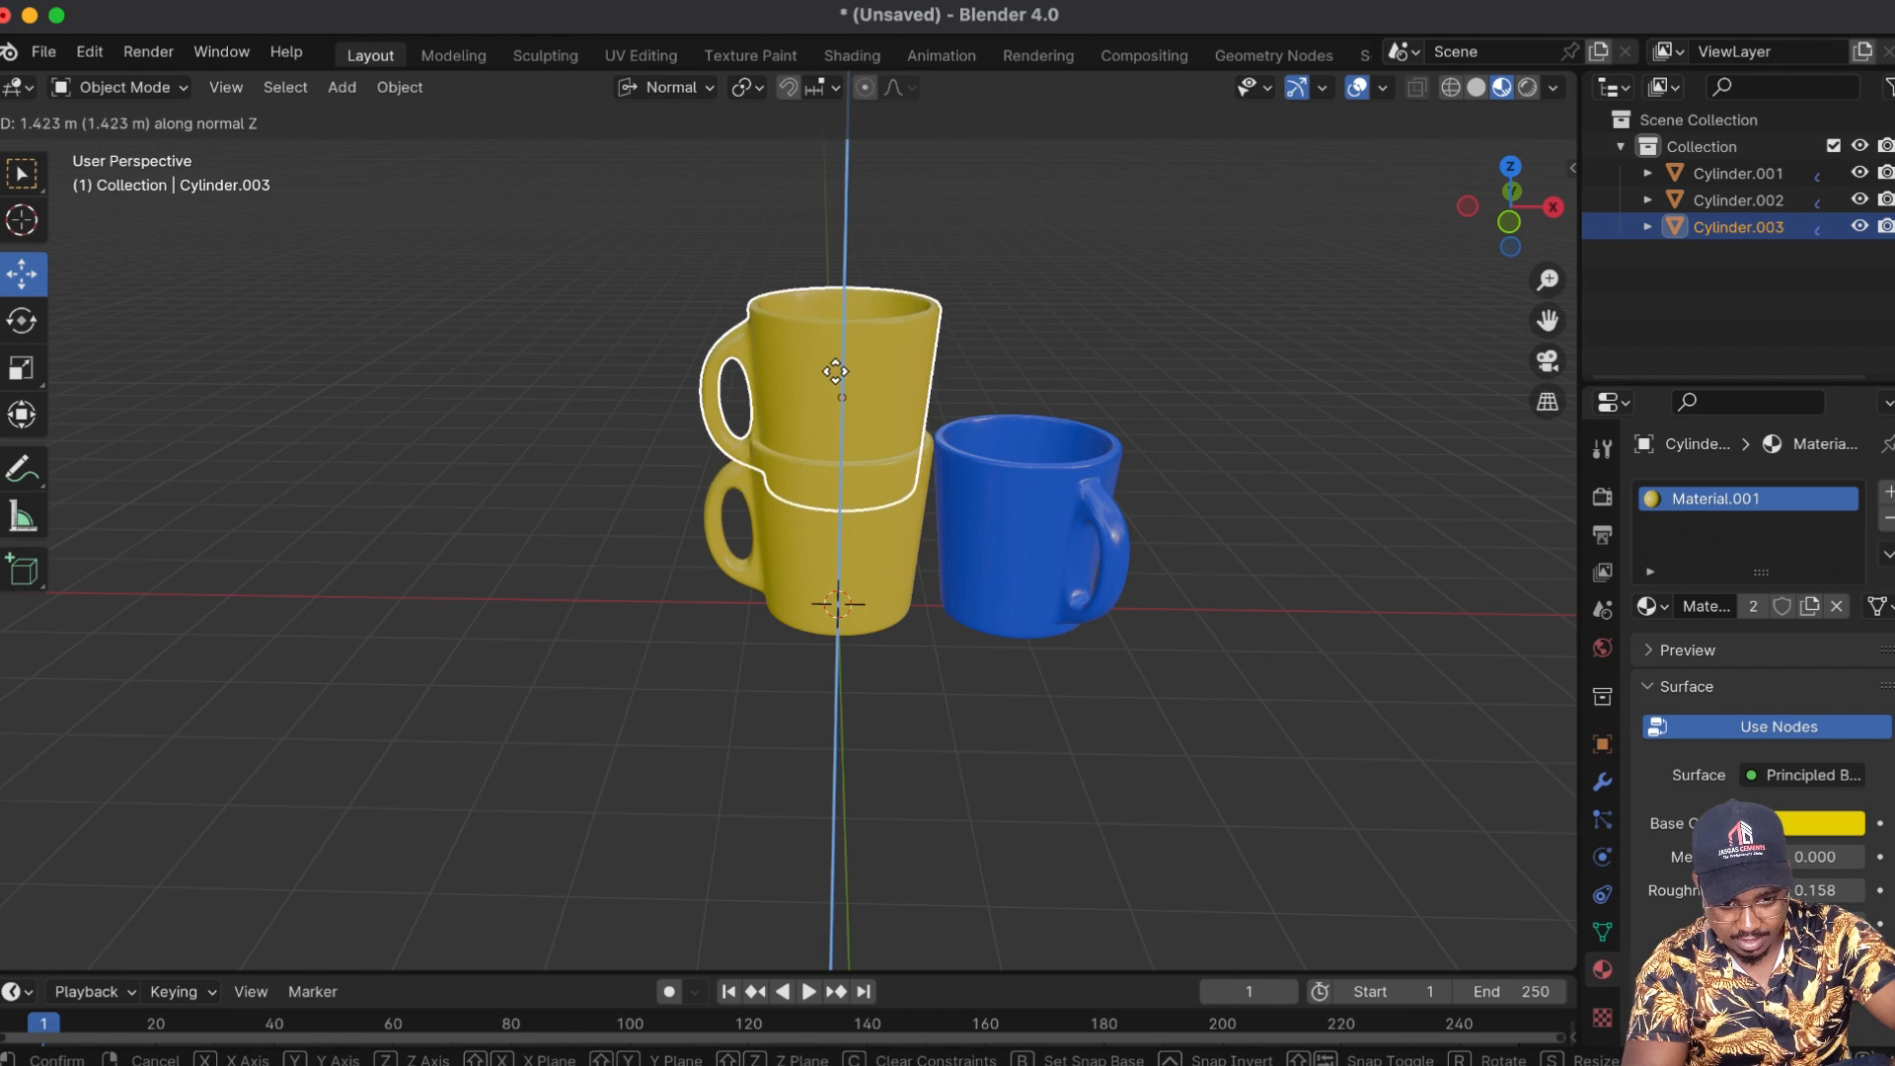
click(836, 362)
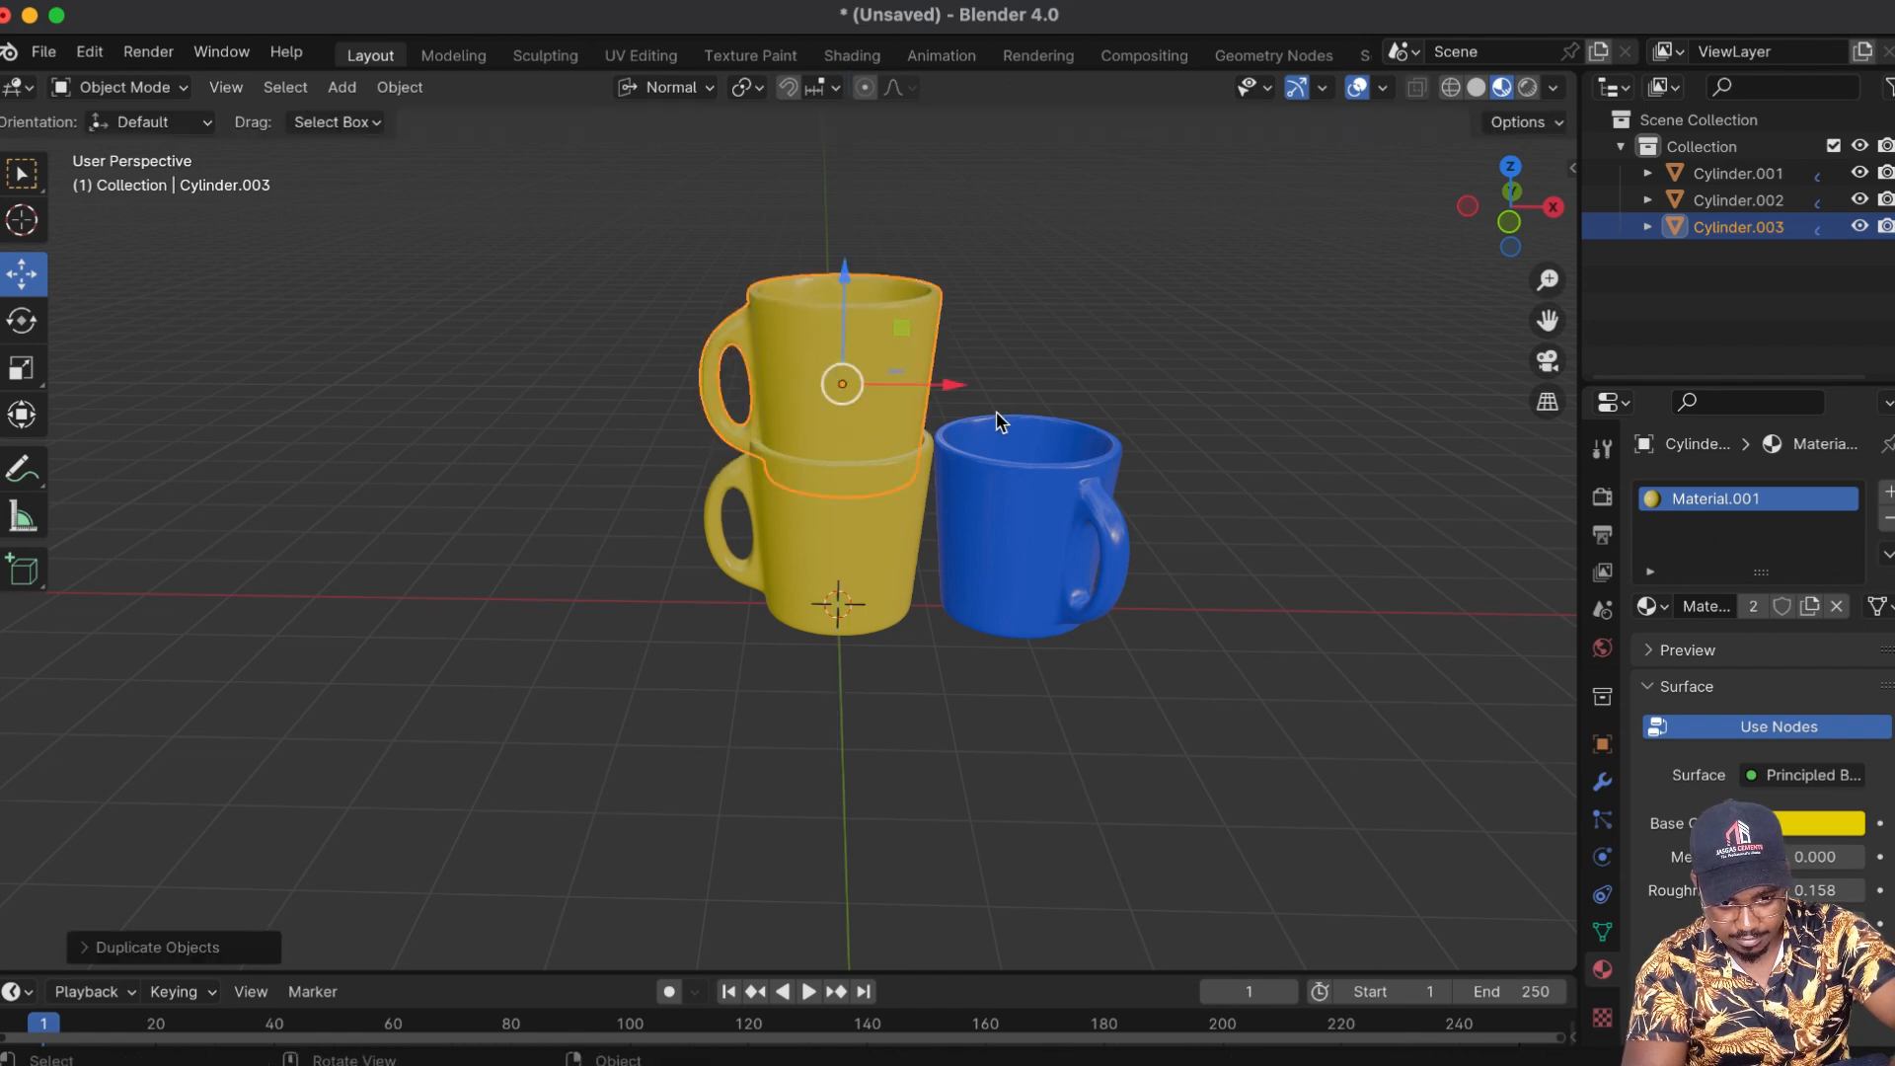
key(r)
key(r)
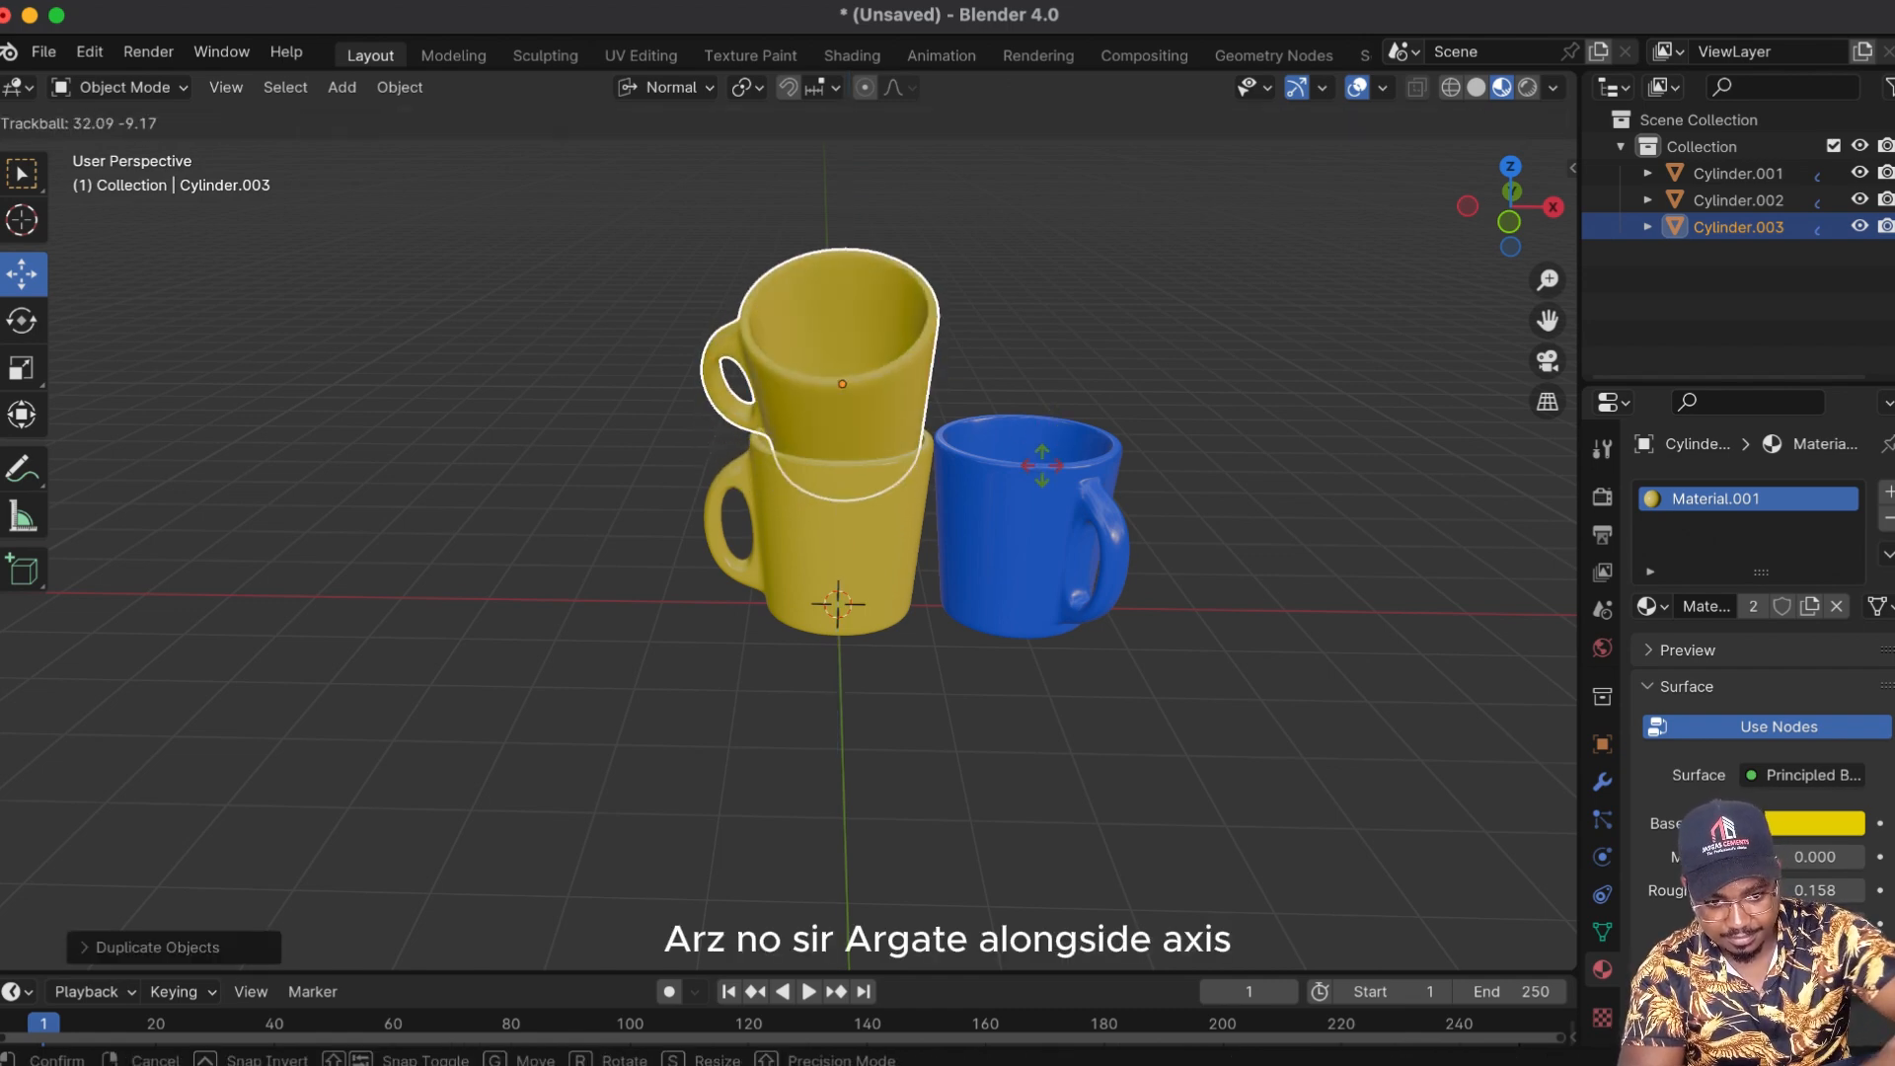
key(Escape)
Step: Rotate the stacked yellow cup about the Z axis so its handle points to the rear
key(r)
key(z)
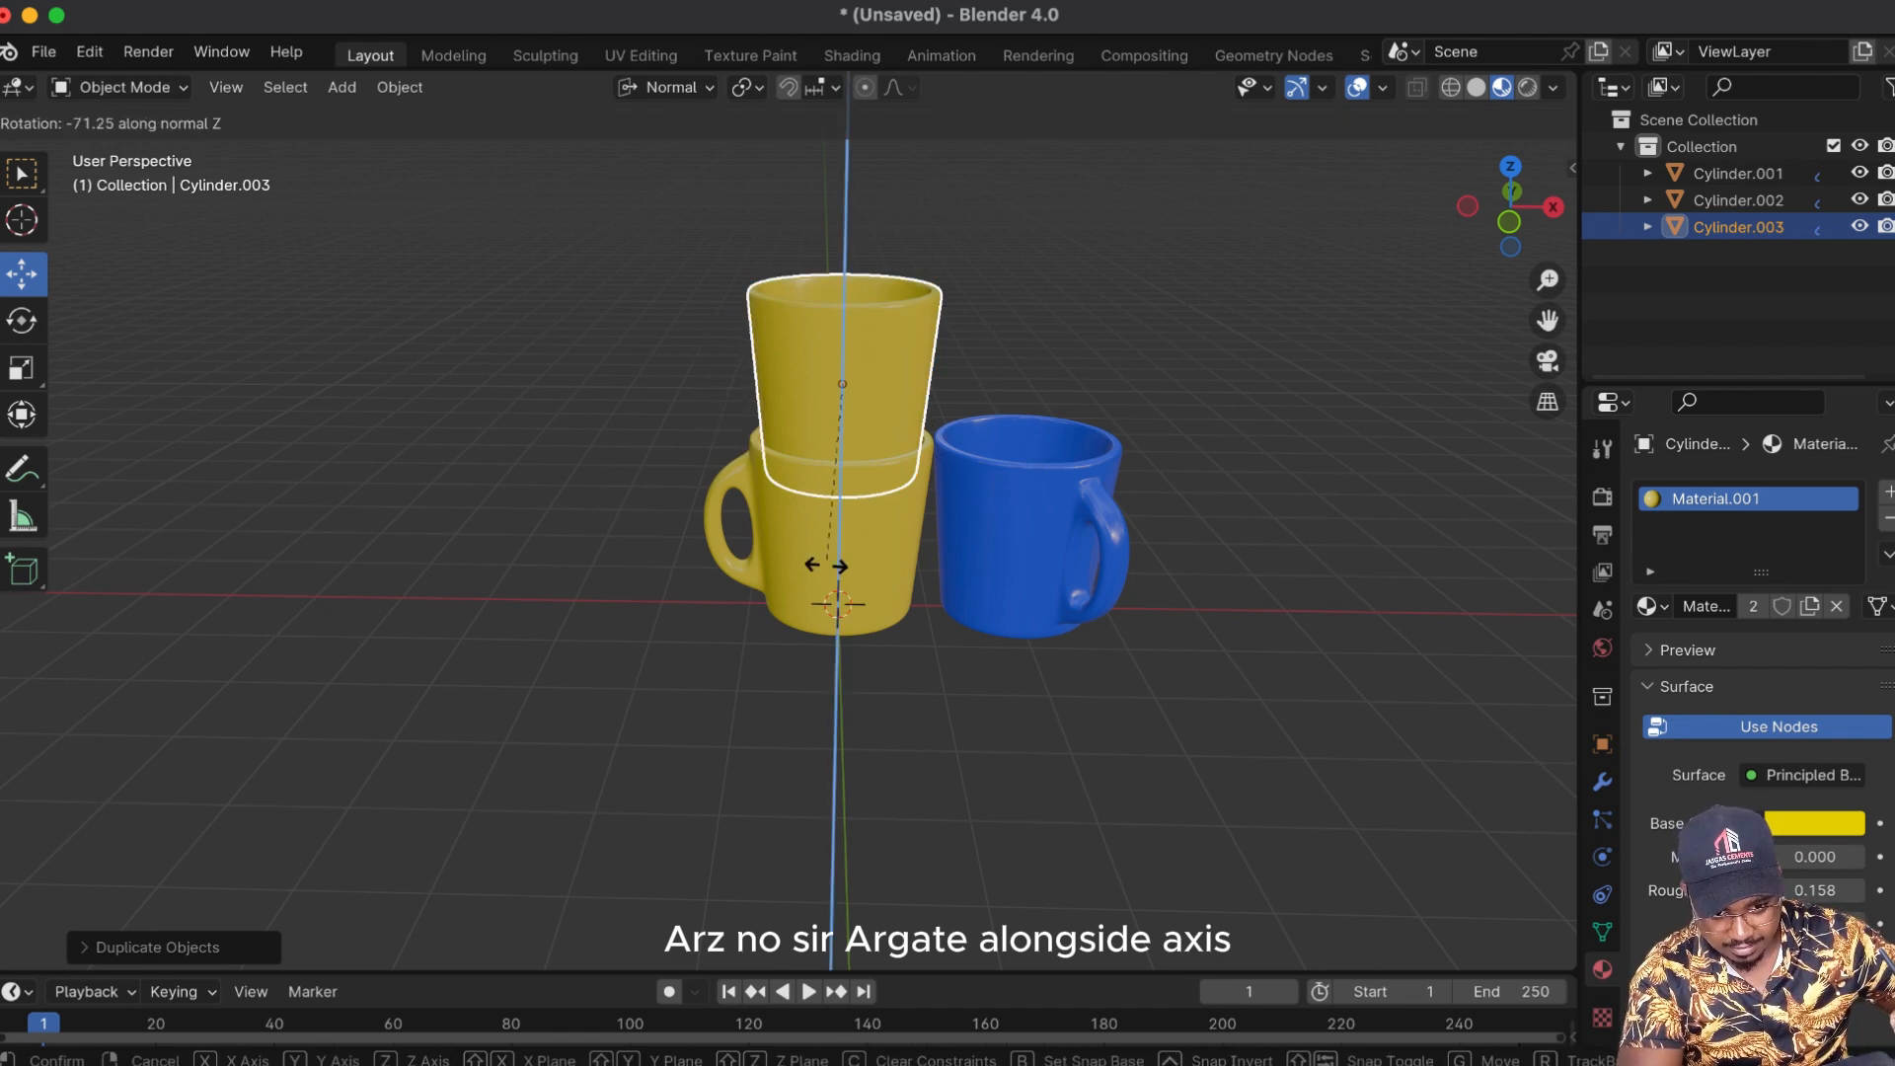
click(847, 566)
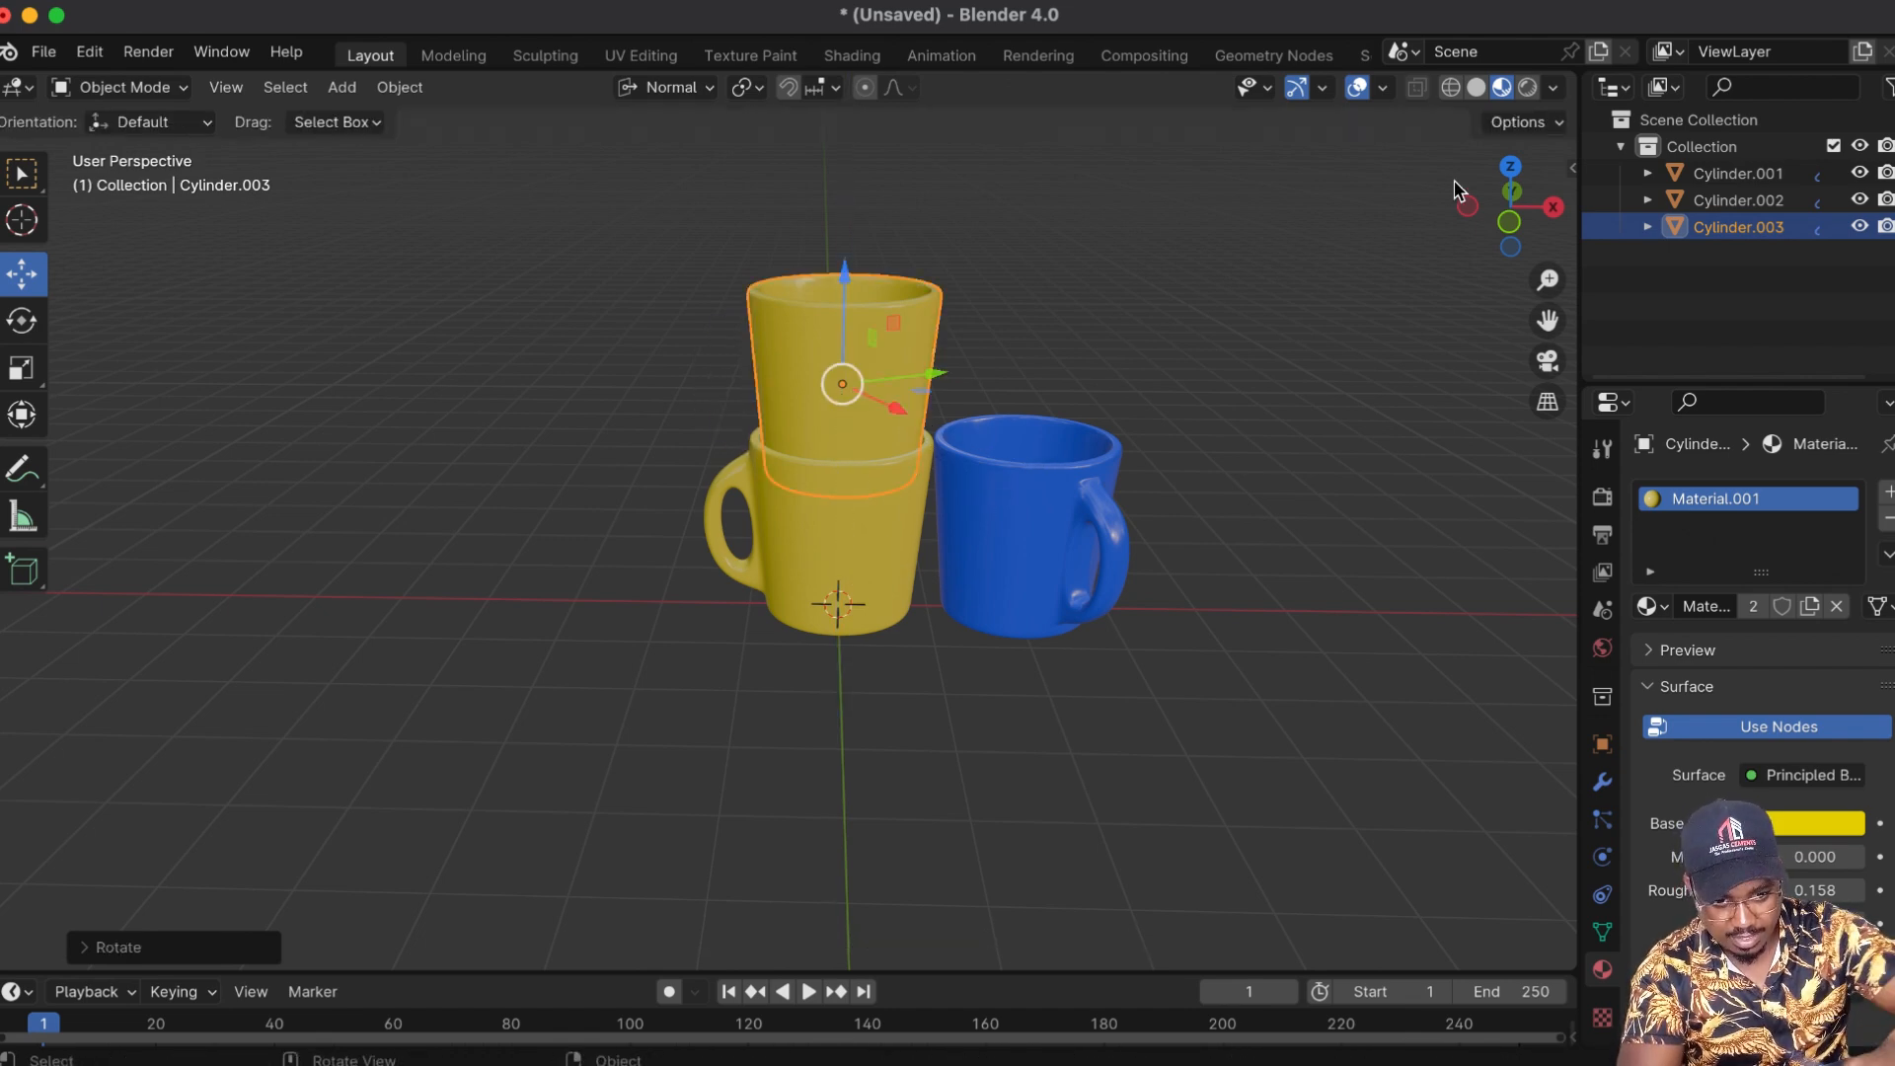
Step: Tilt the stacked cup about 20 degrees around the Y axis and shift it so it leans inside the lower cup
drag(1496, 209, 1652, 203)
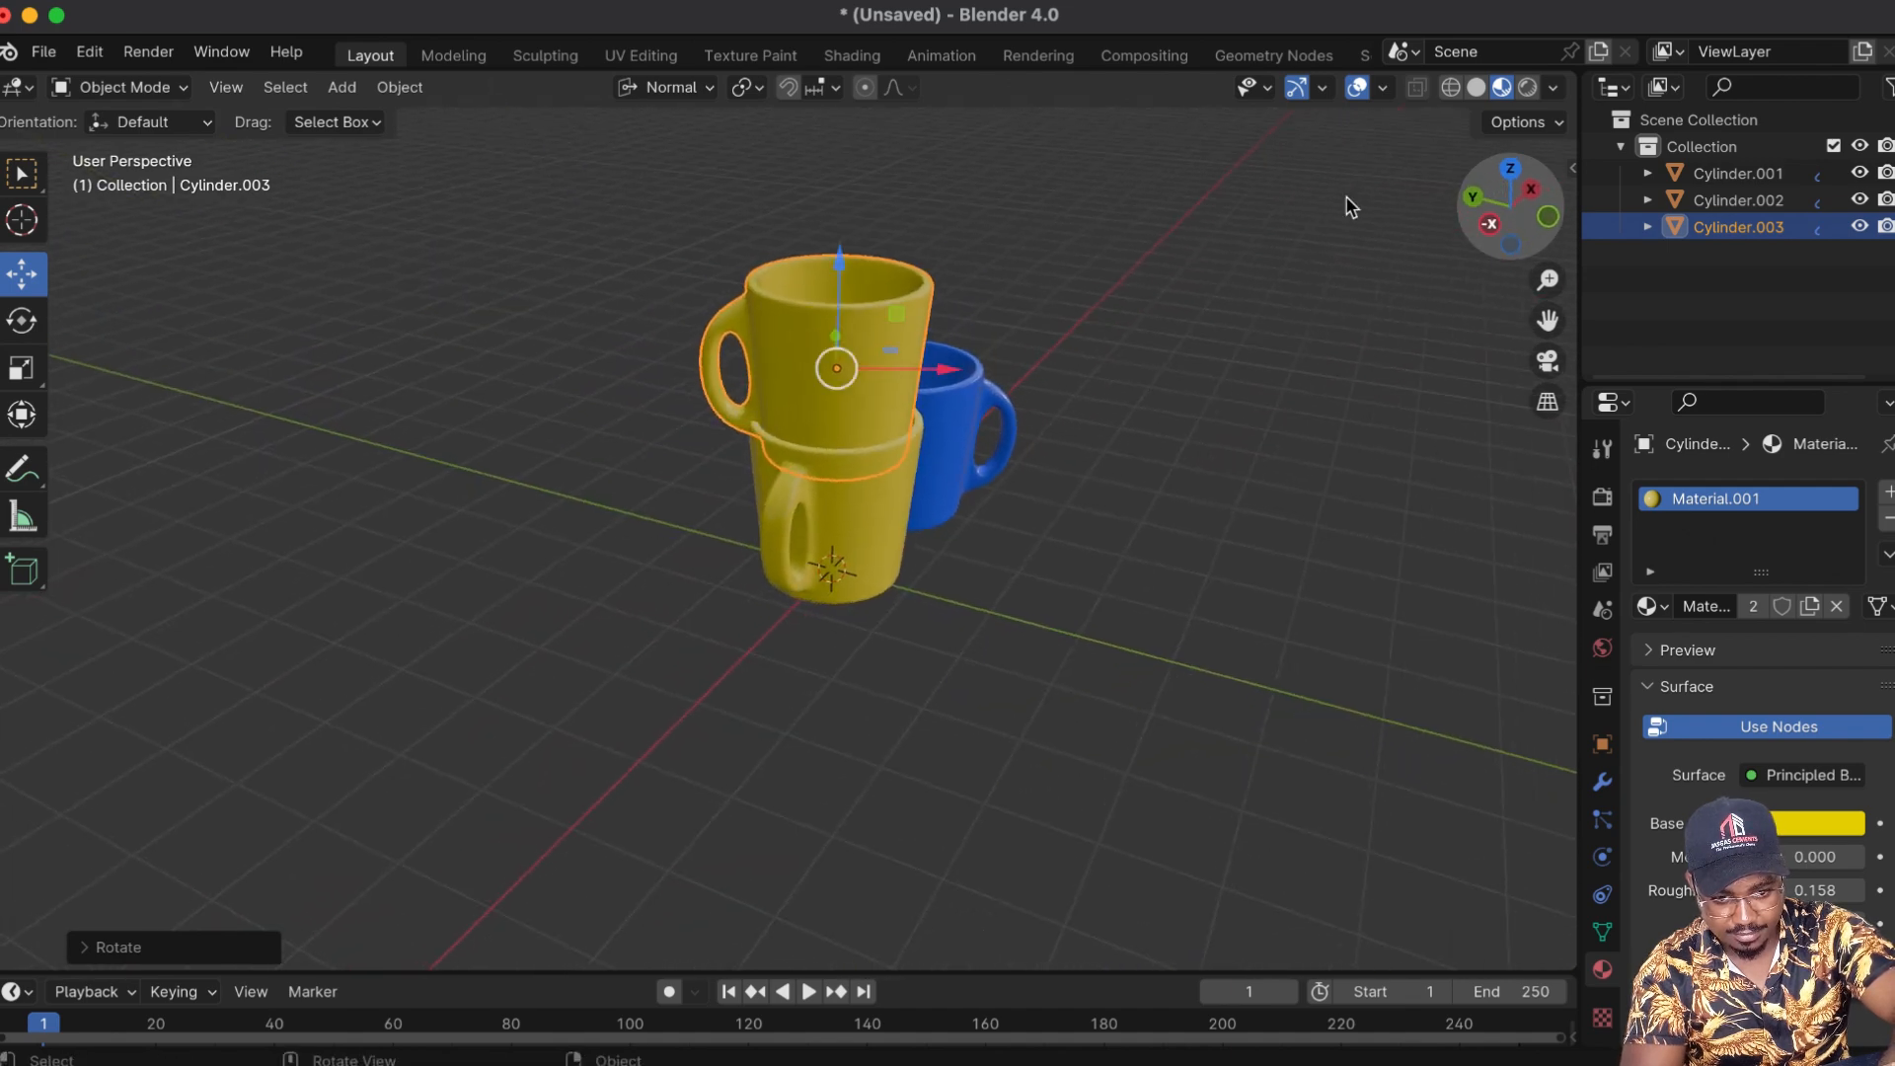
drag(843, 263, 841, 259)
key(r)
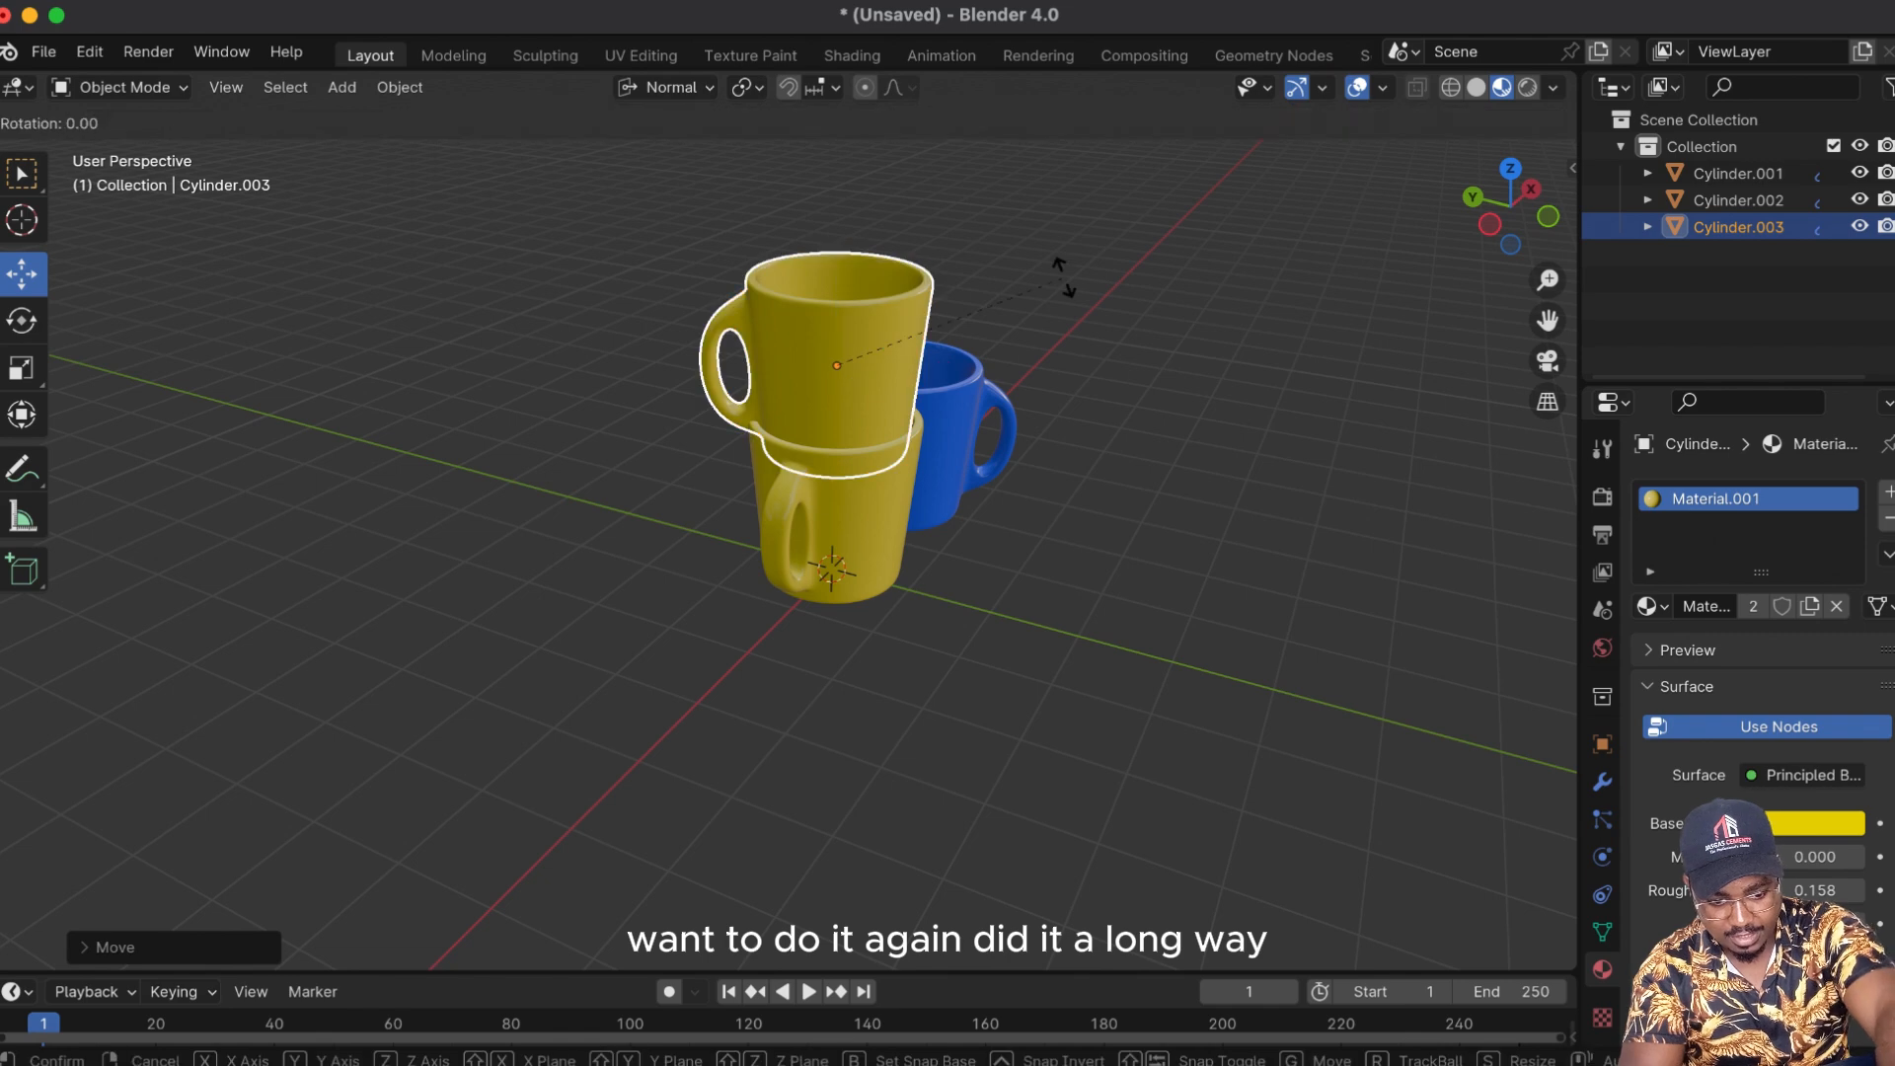
key(y)
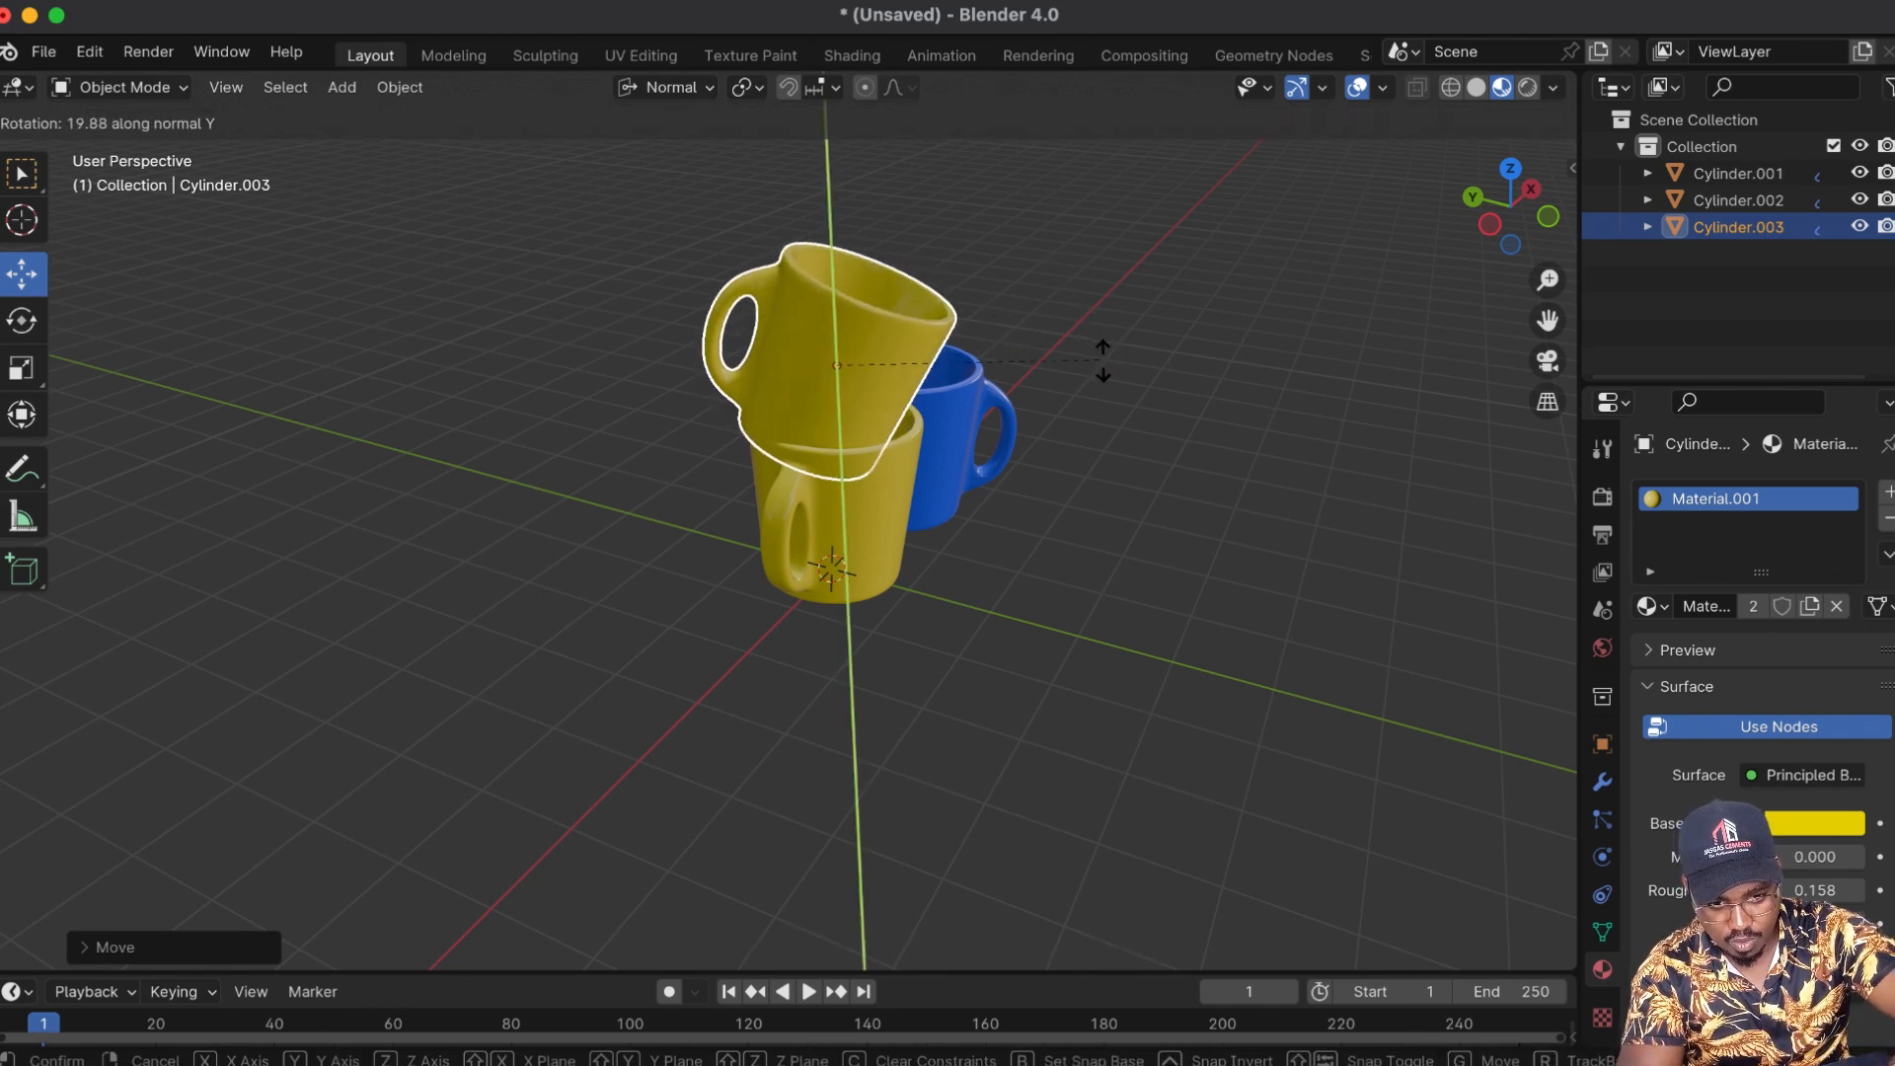
click(1103, 361)
drag(928, 398, 876, 367)
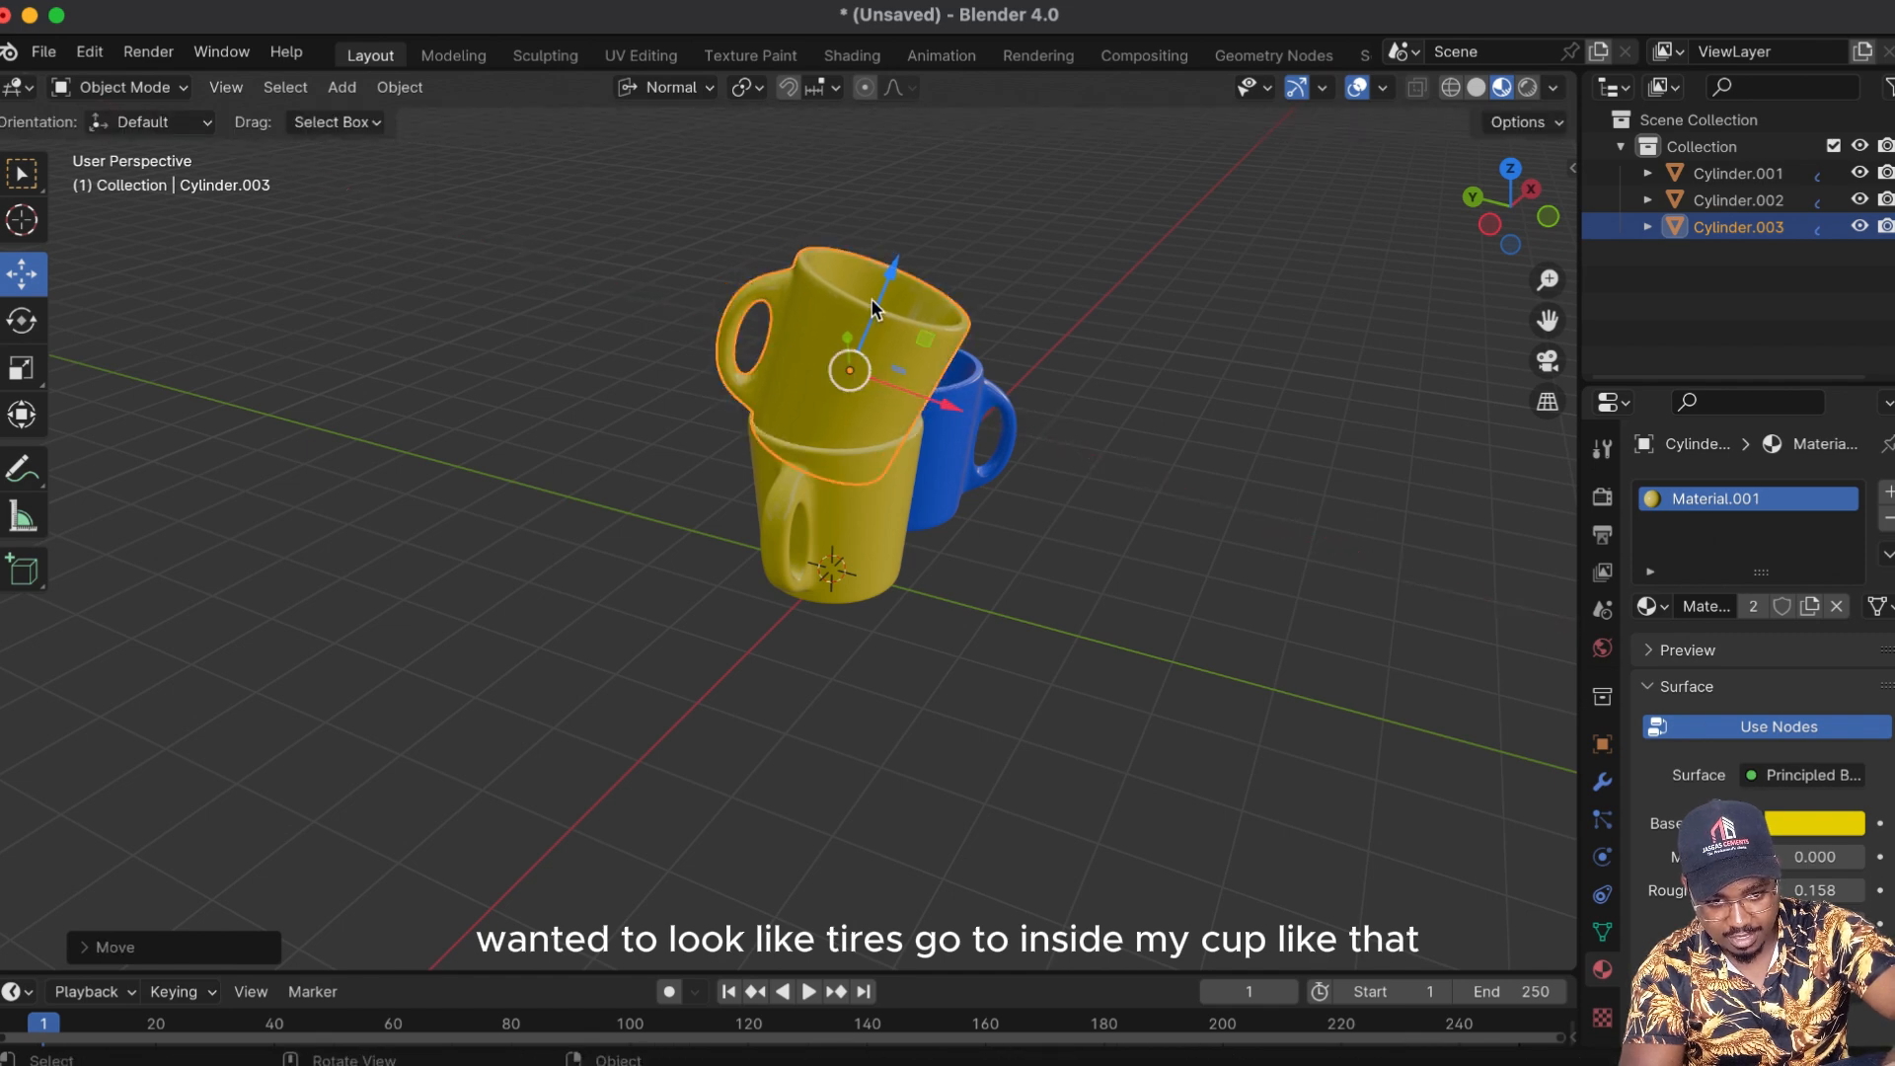
drag(878, 296, 881, 292)
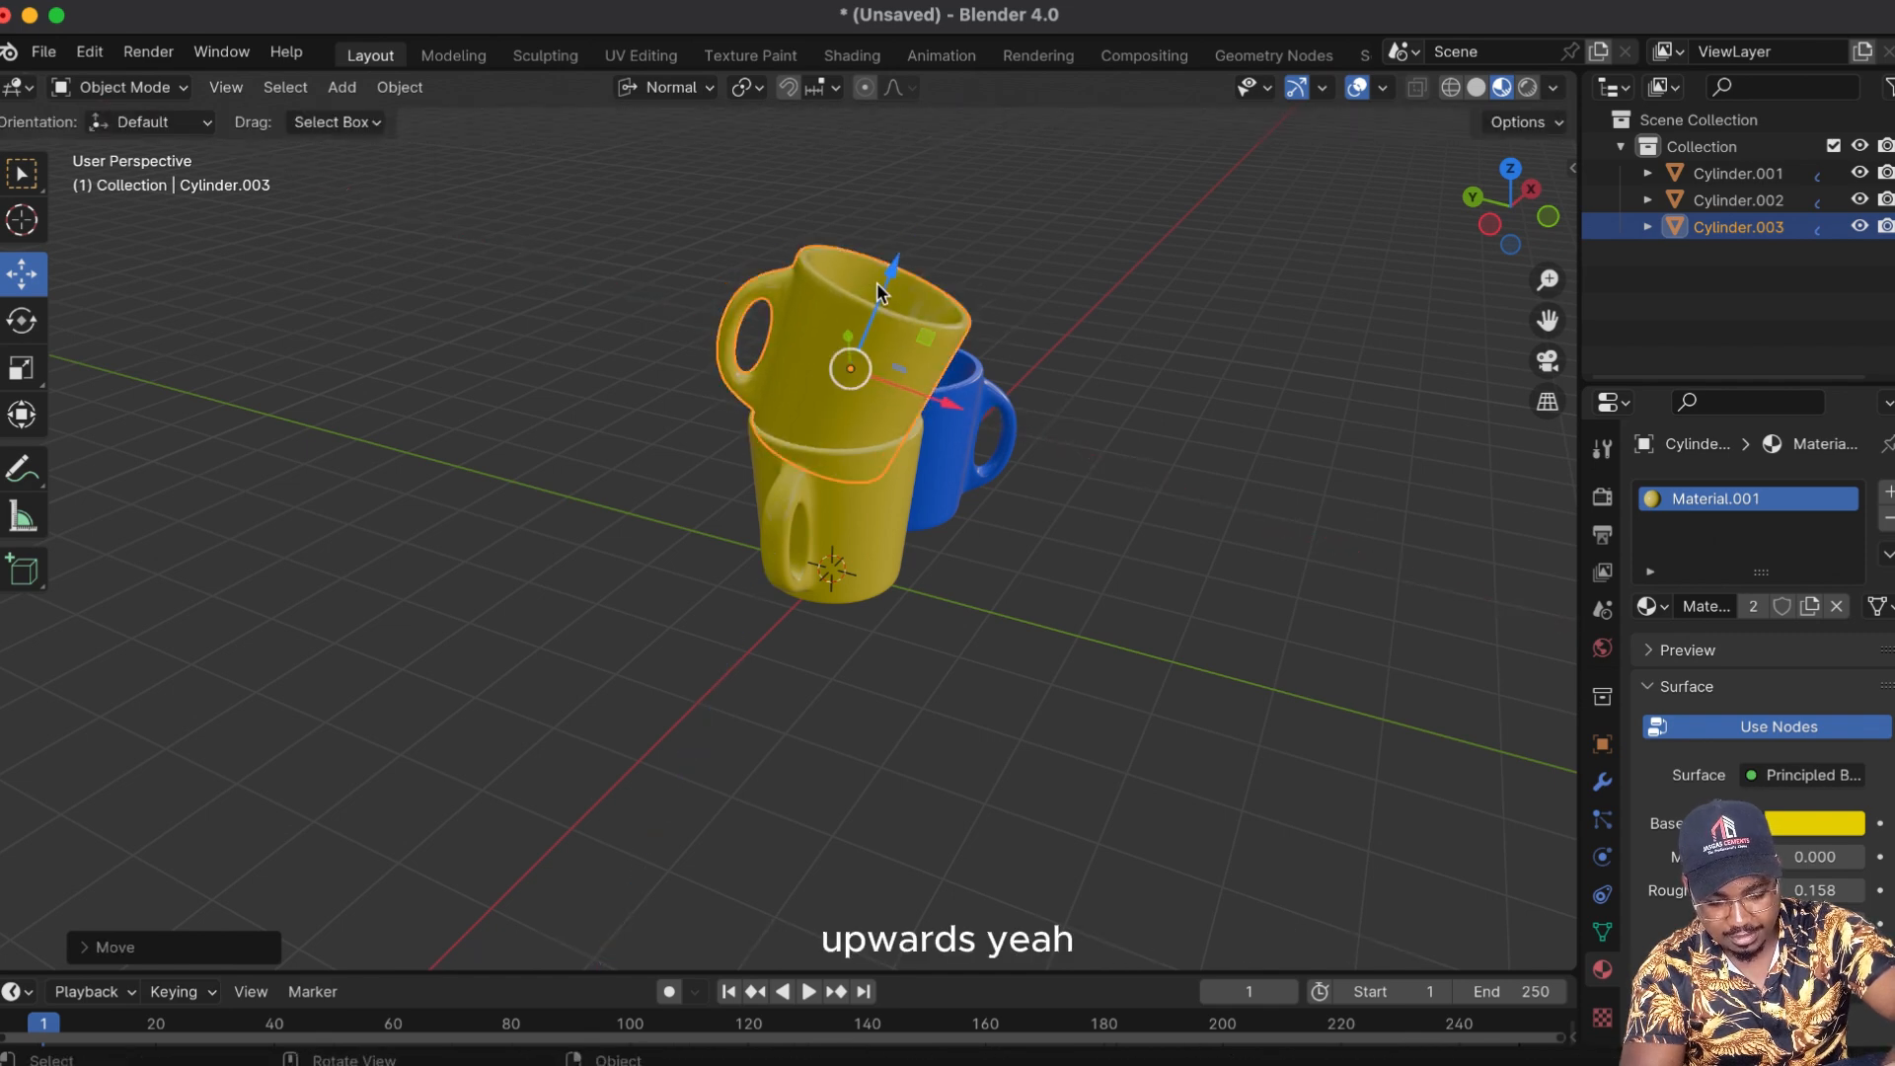
Step: Make the tilted cup's material a single-user copy and set its base color to red
click(1811, 607)
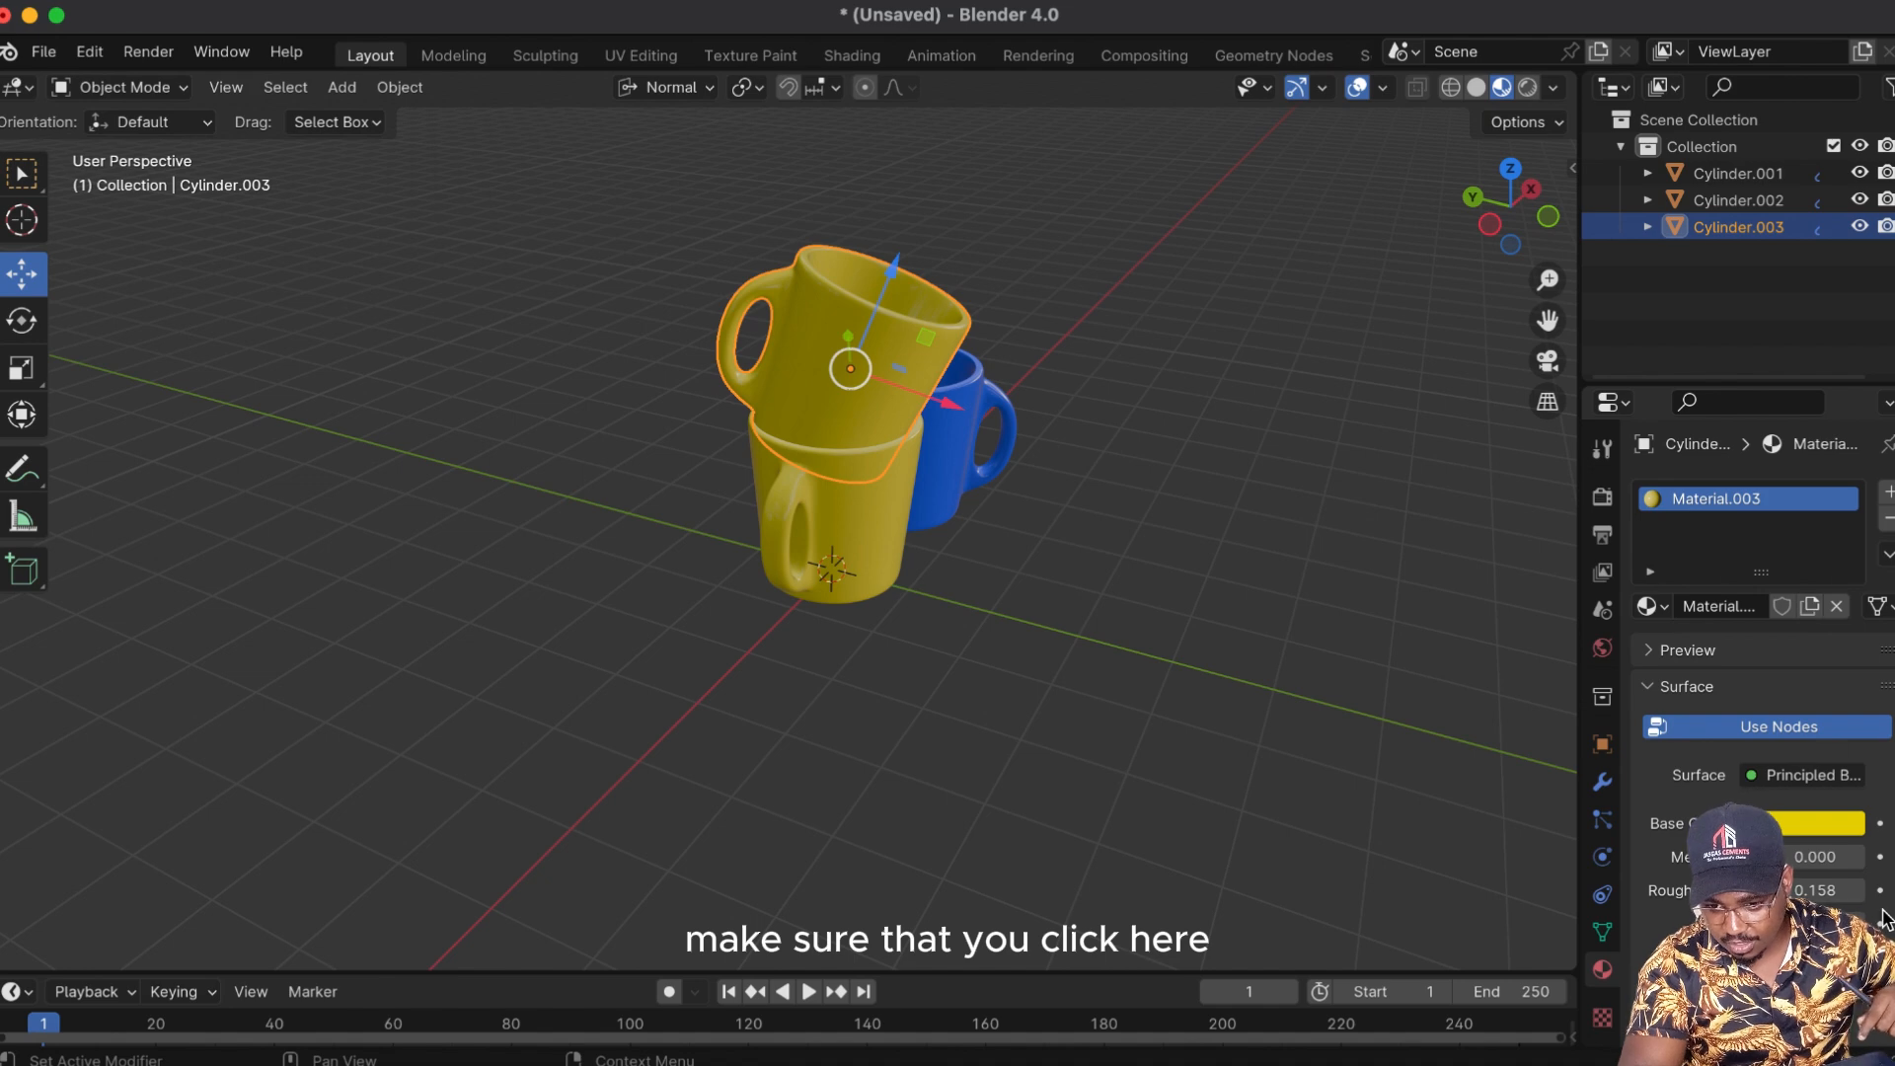
click(1822, 825)
click(1696, 624)
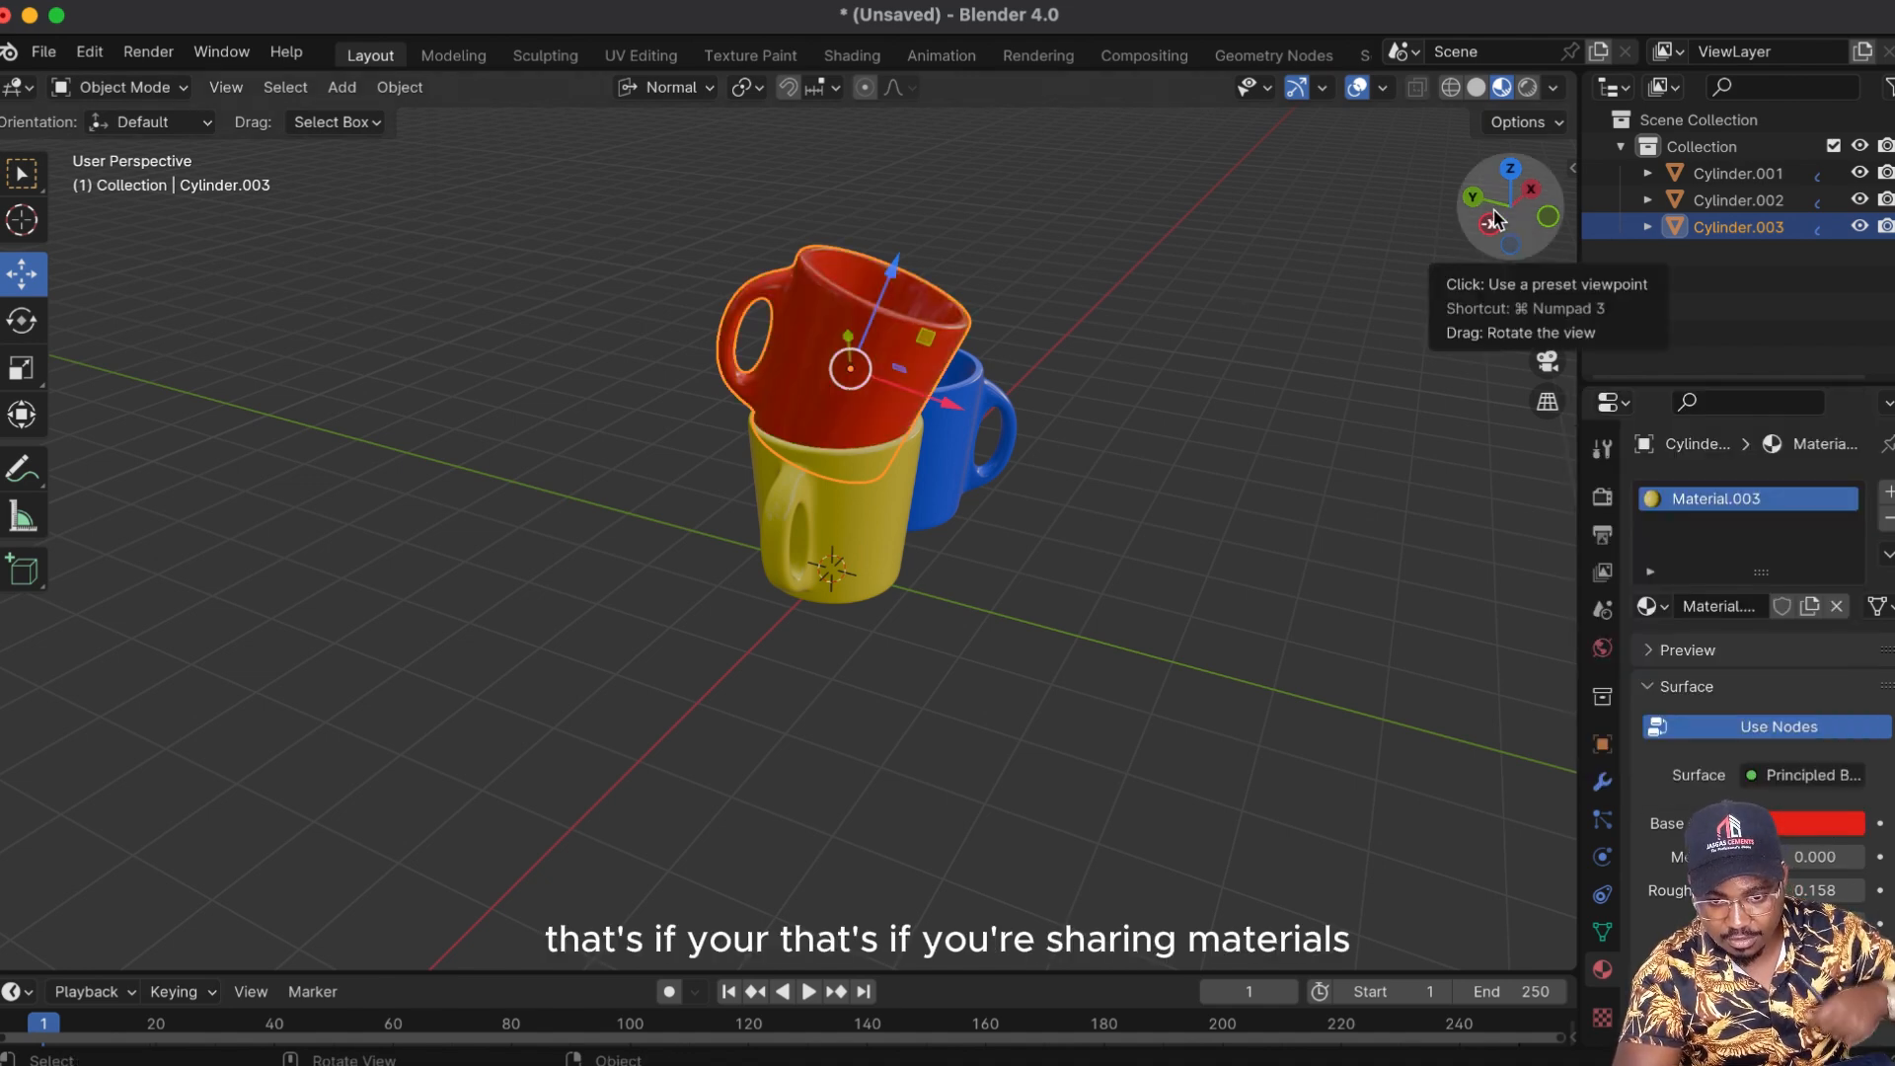
Step: Enable Ambient Occlusion in the EEVEE render settings with a distance of 20 m and a factor of 2
mouse_move(1502, 203)
mouse_down()
mouse_move(1347, 209)
mouse_move(1419, 193)
mouse_move(1487, 209)
mouse_up()
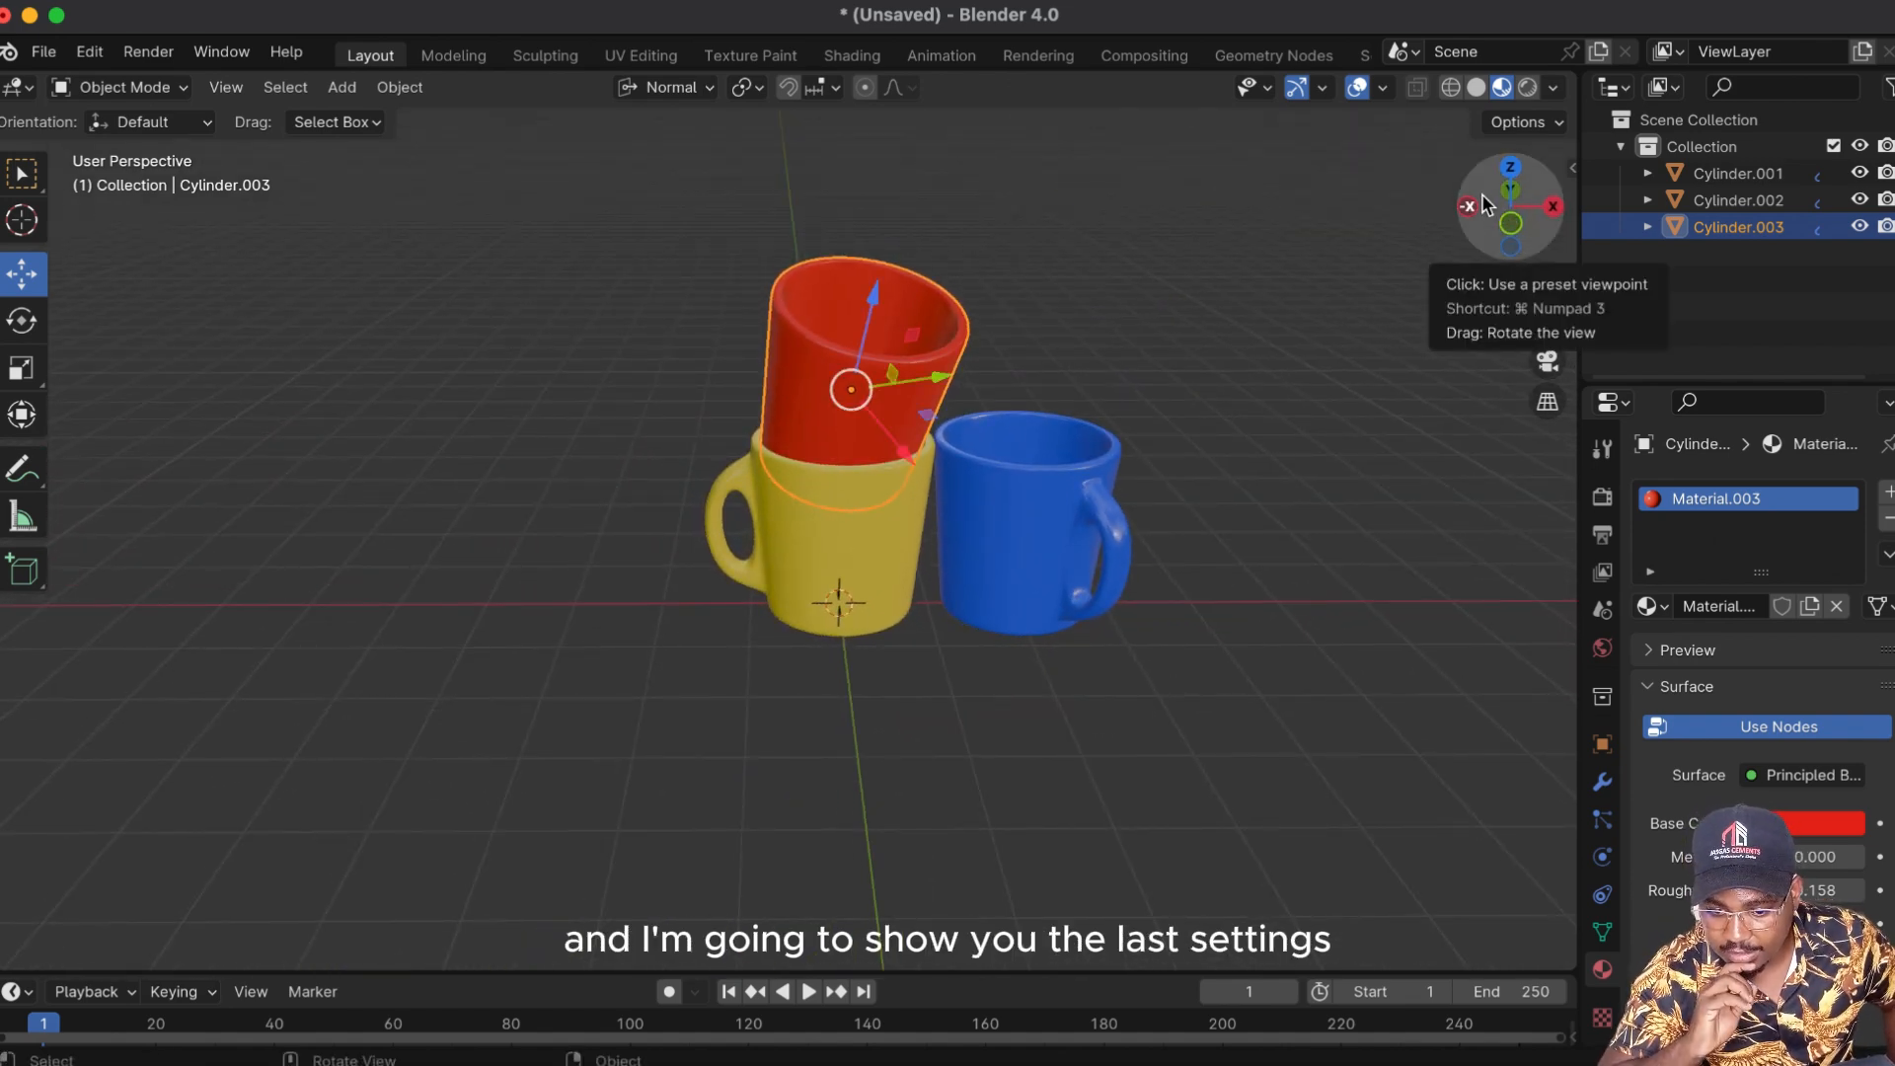
click(1605, 500)
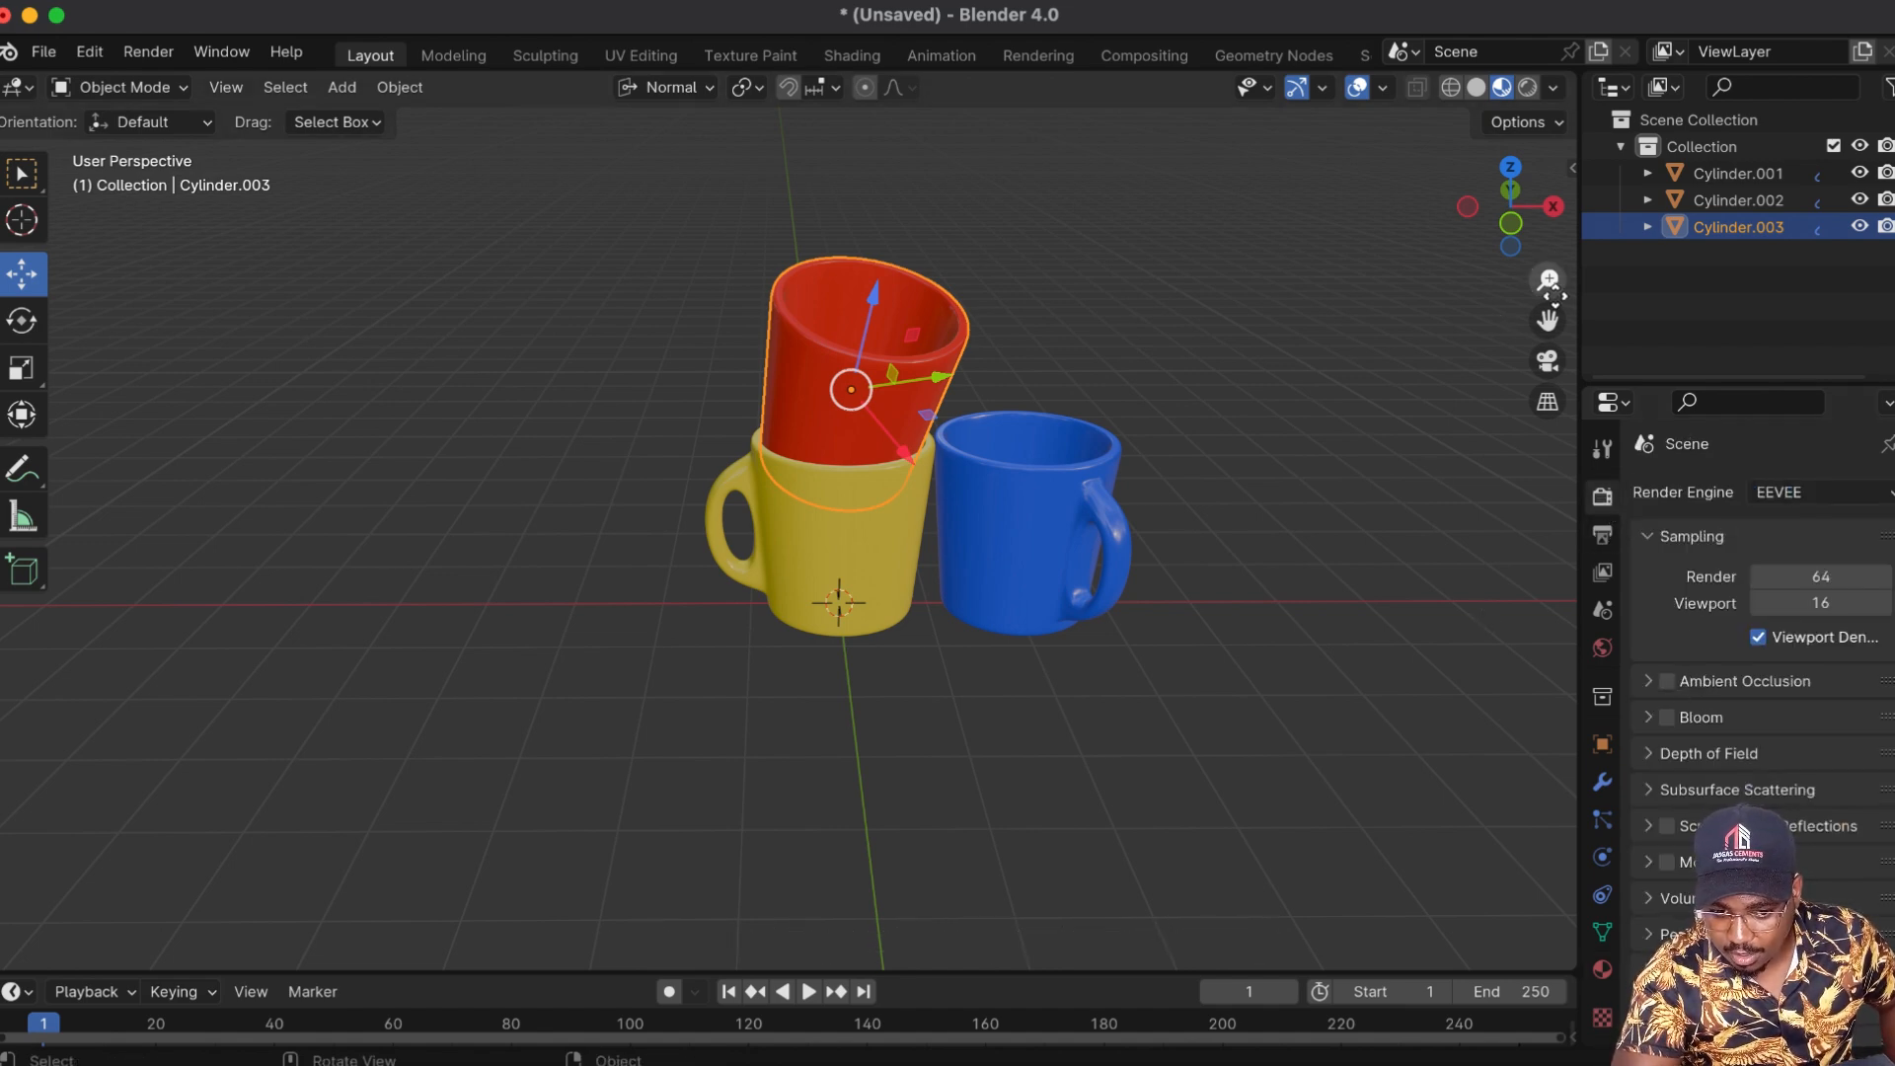
drag(1543, 318, 1428, 392)
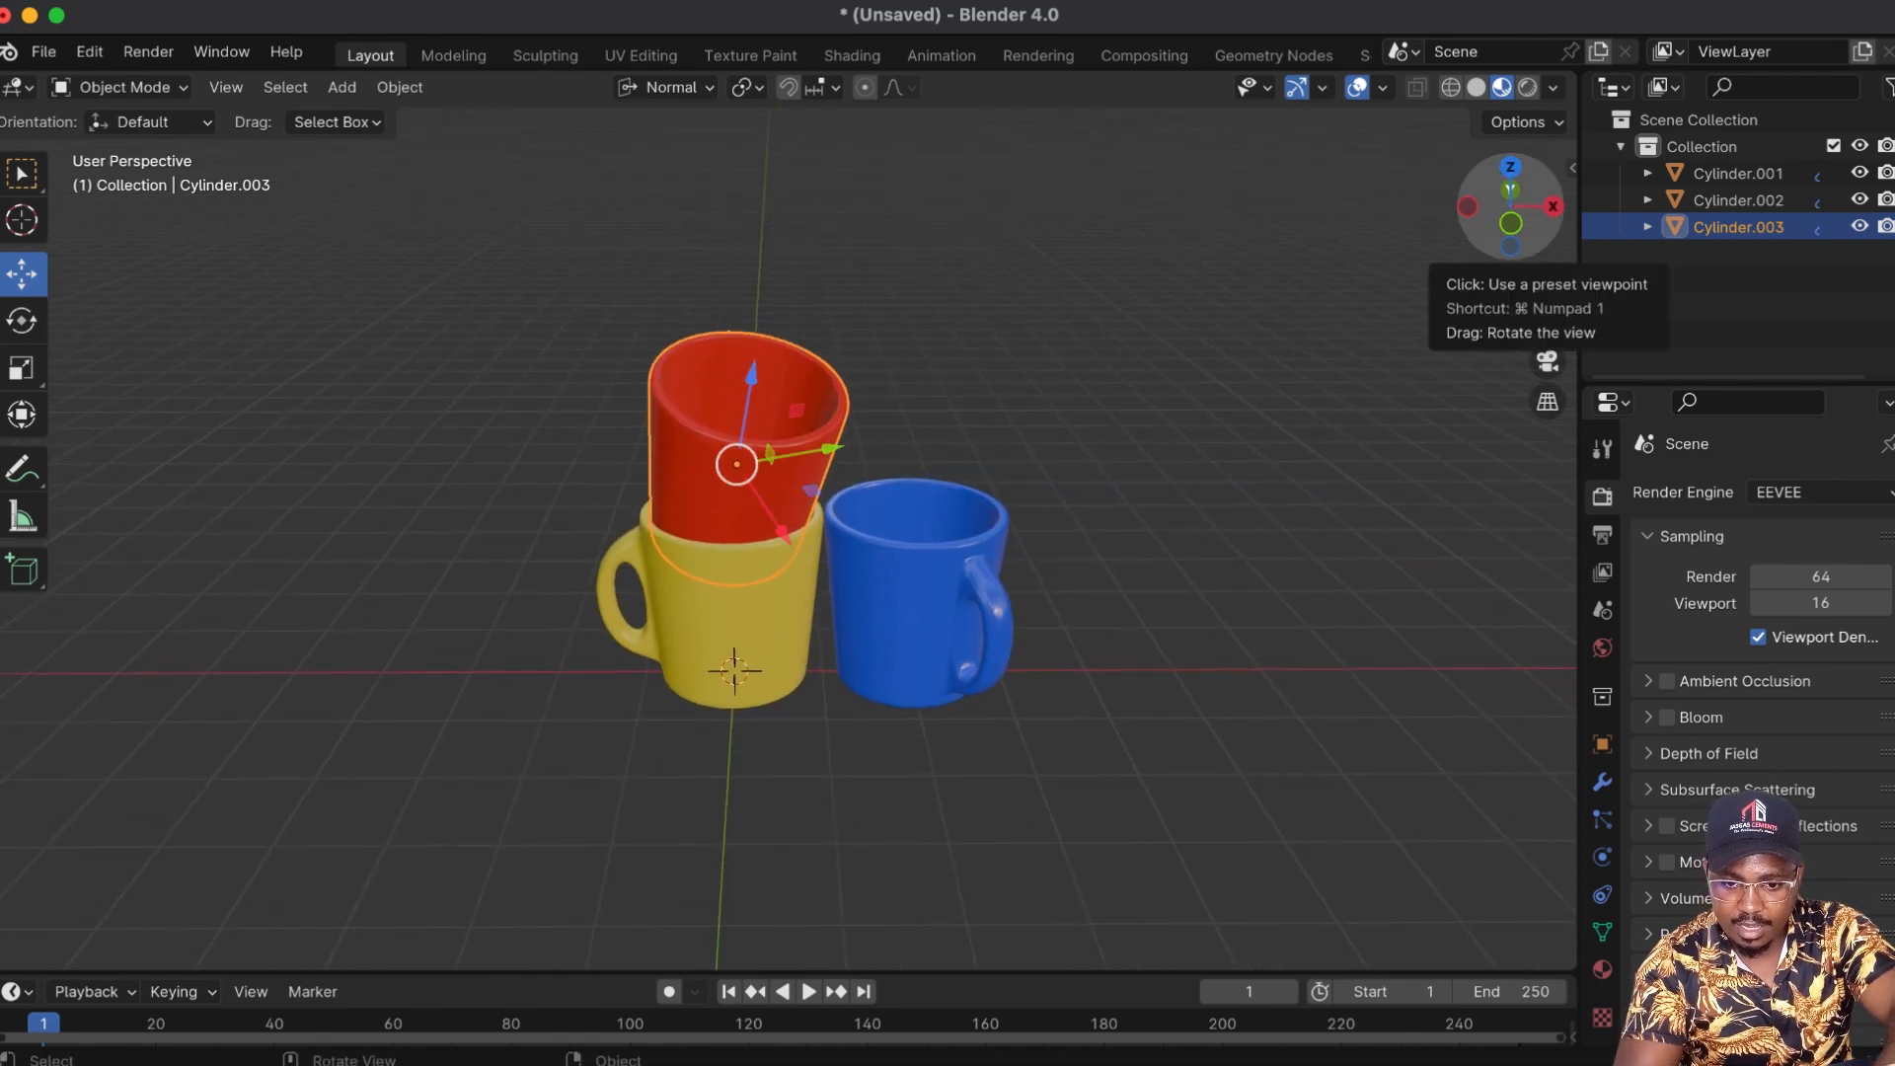
drag(1514, 191, 1516, 245)
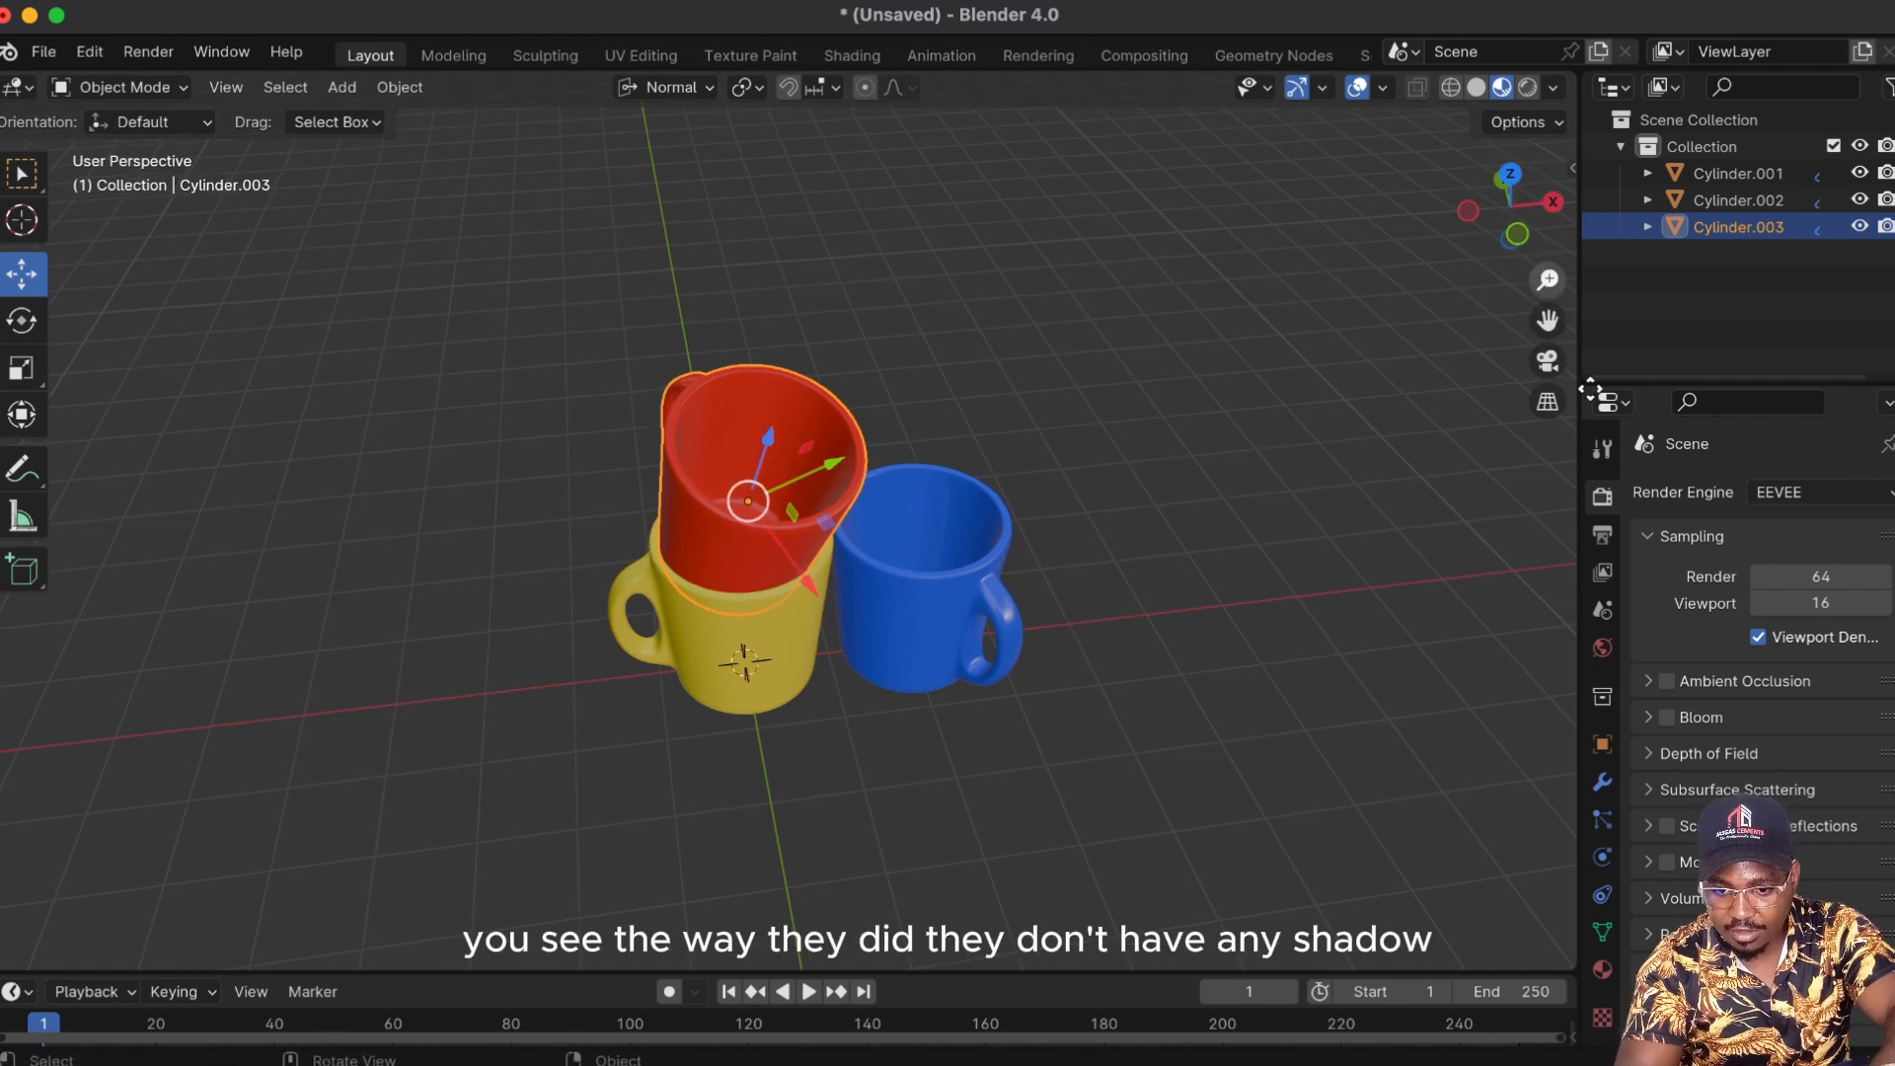
click(1648, 681)
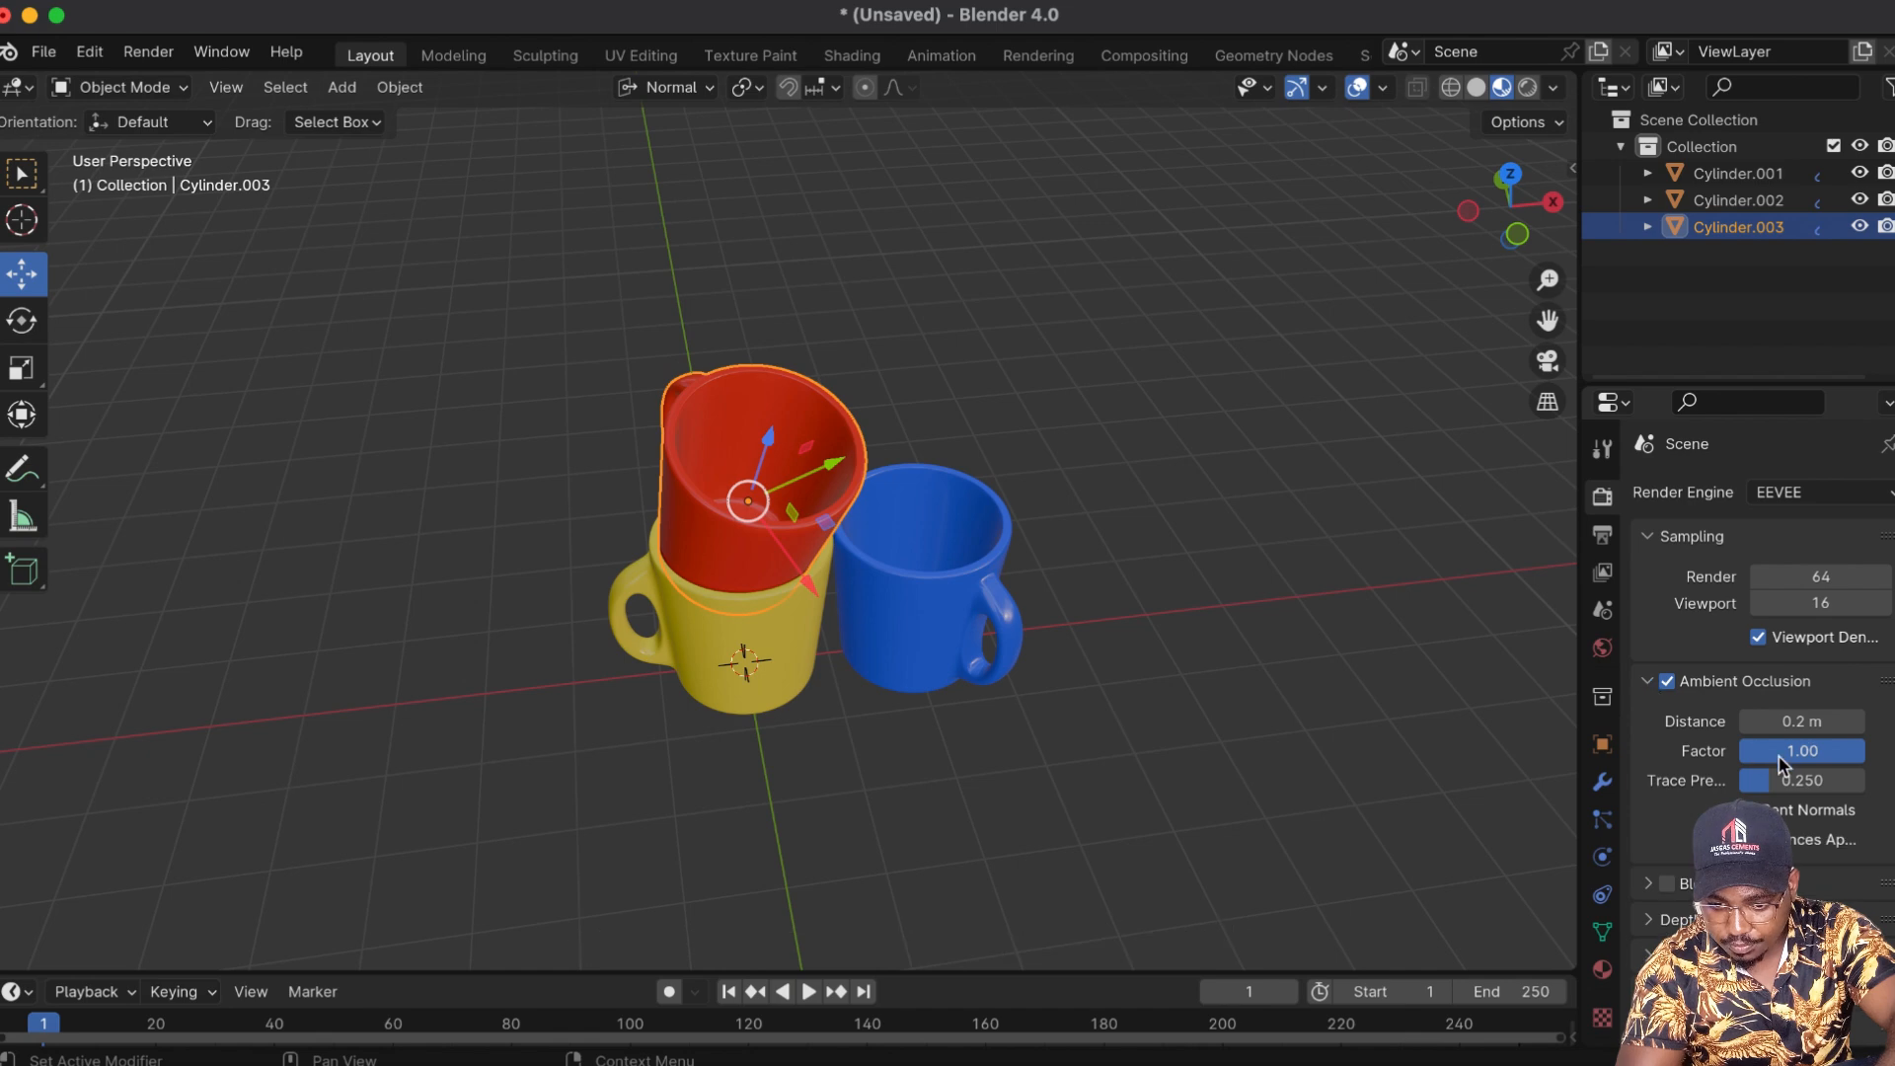
click(1800, 725)
text(20)
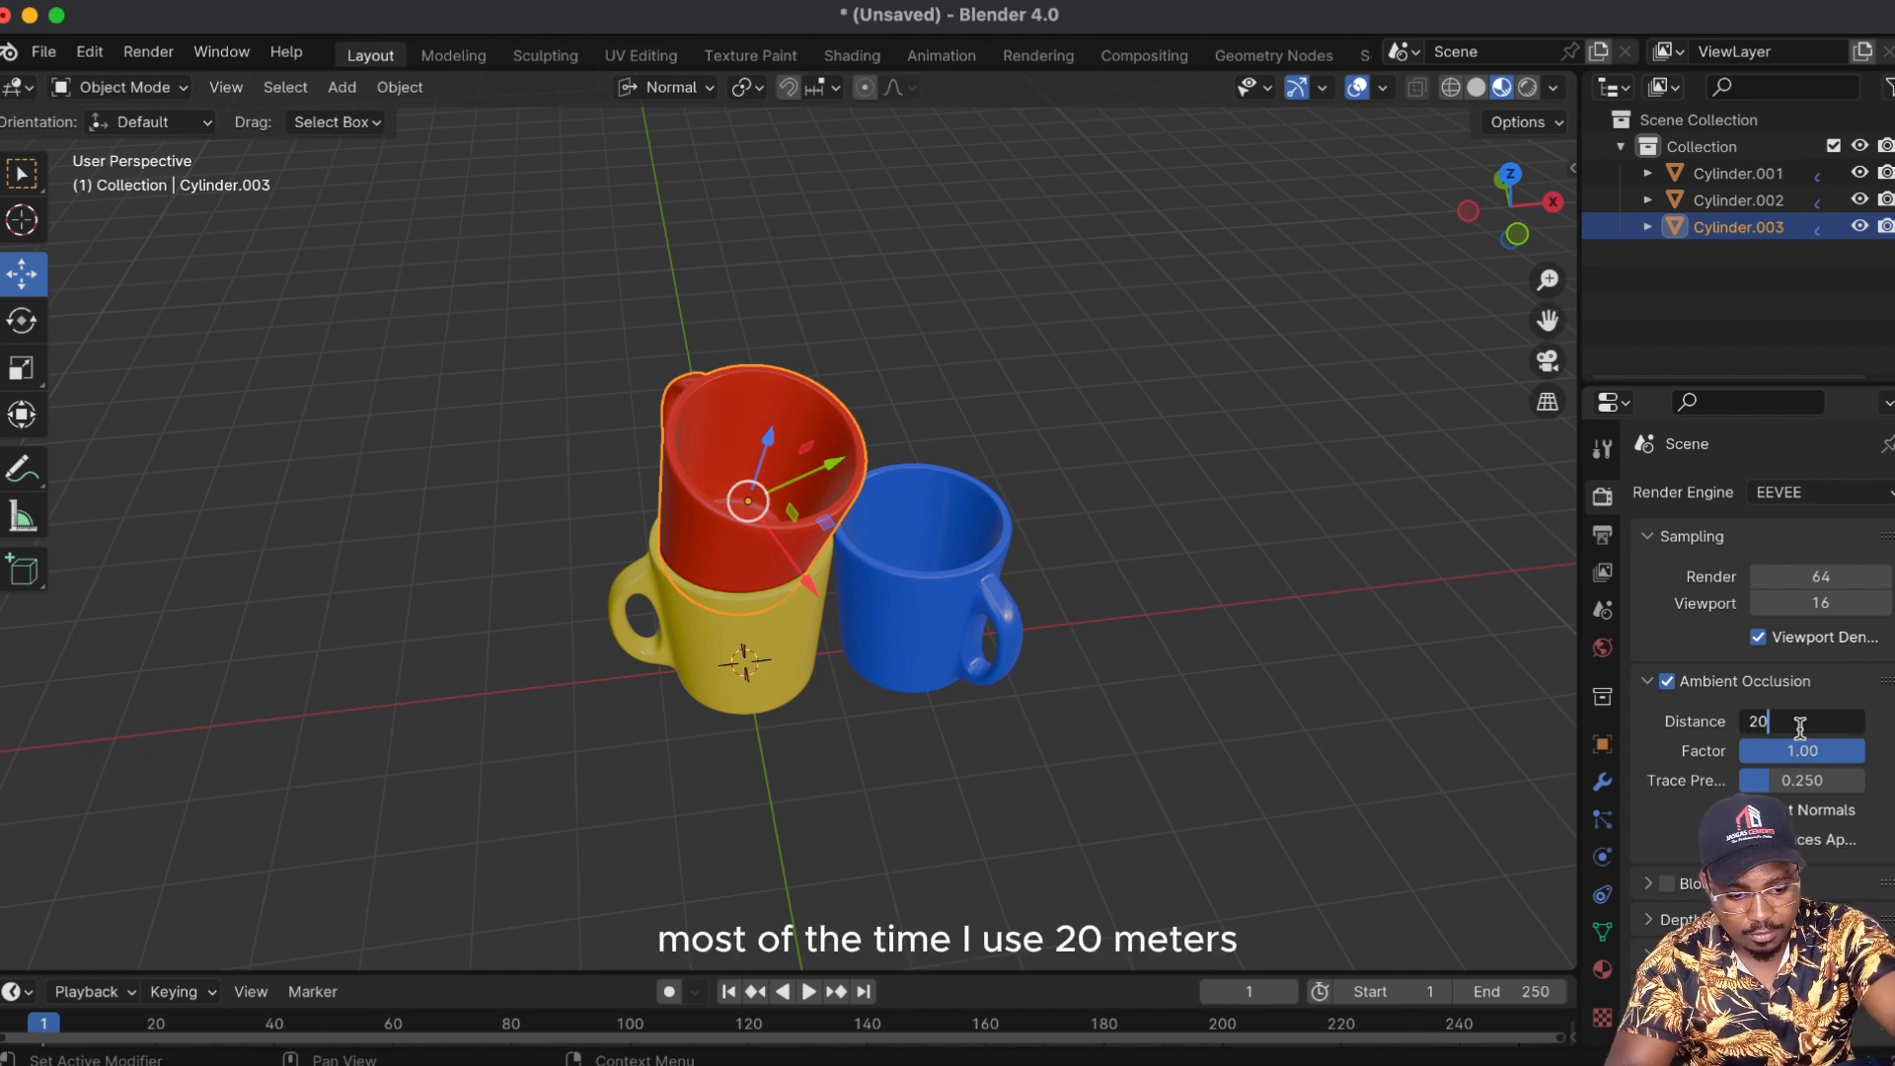
key(Return)
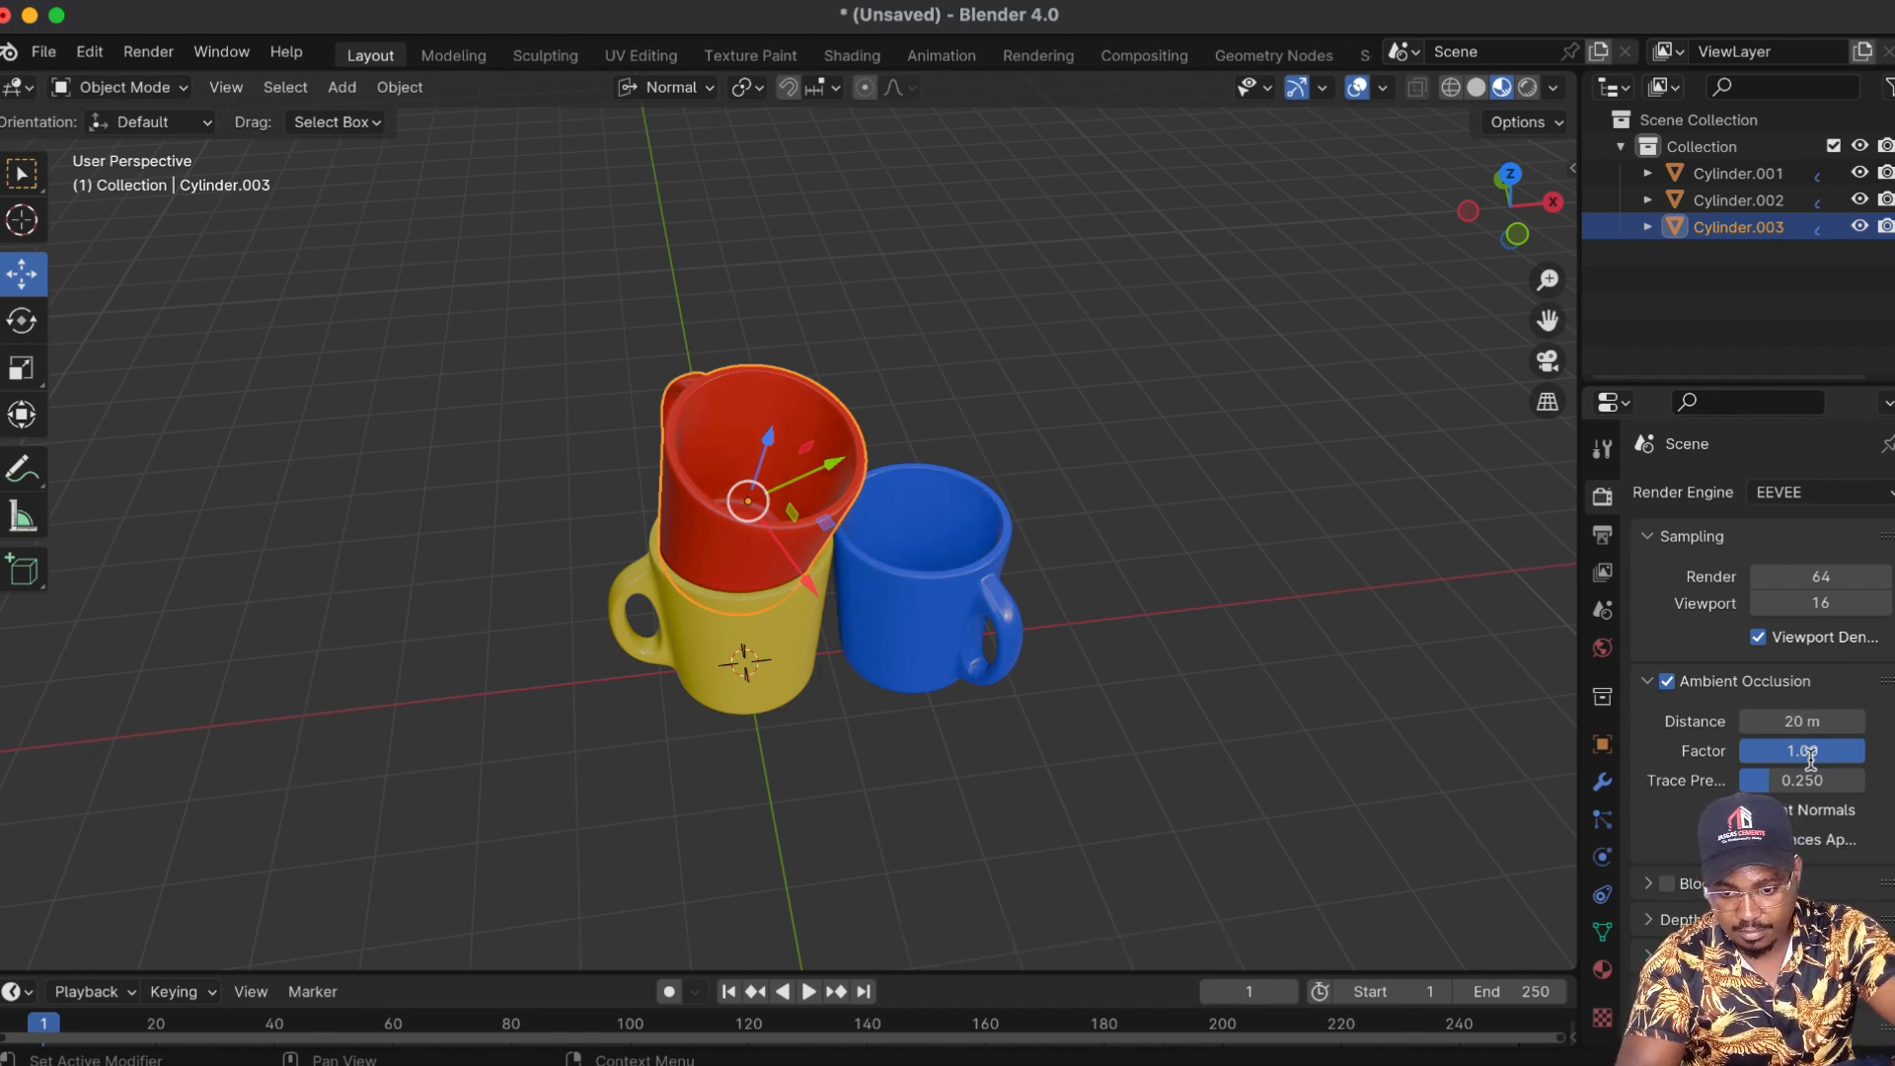
click(1811, 752)
text(2)
key(Return)
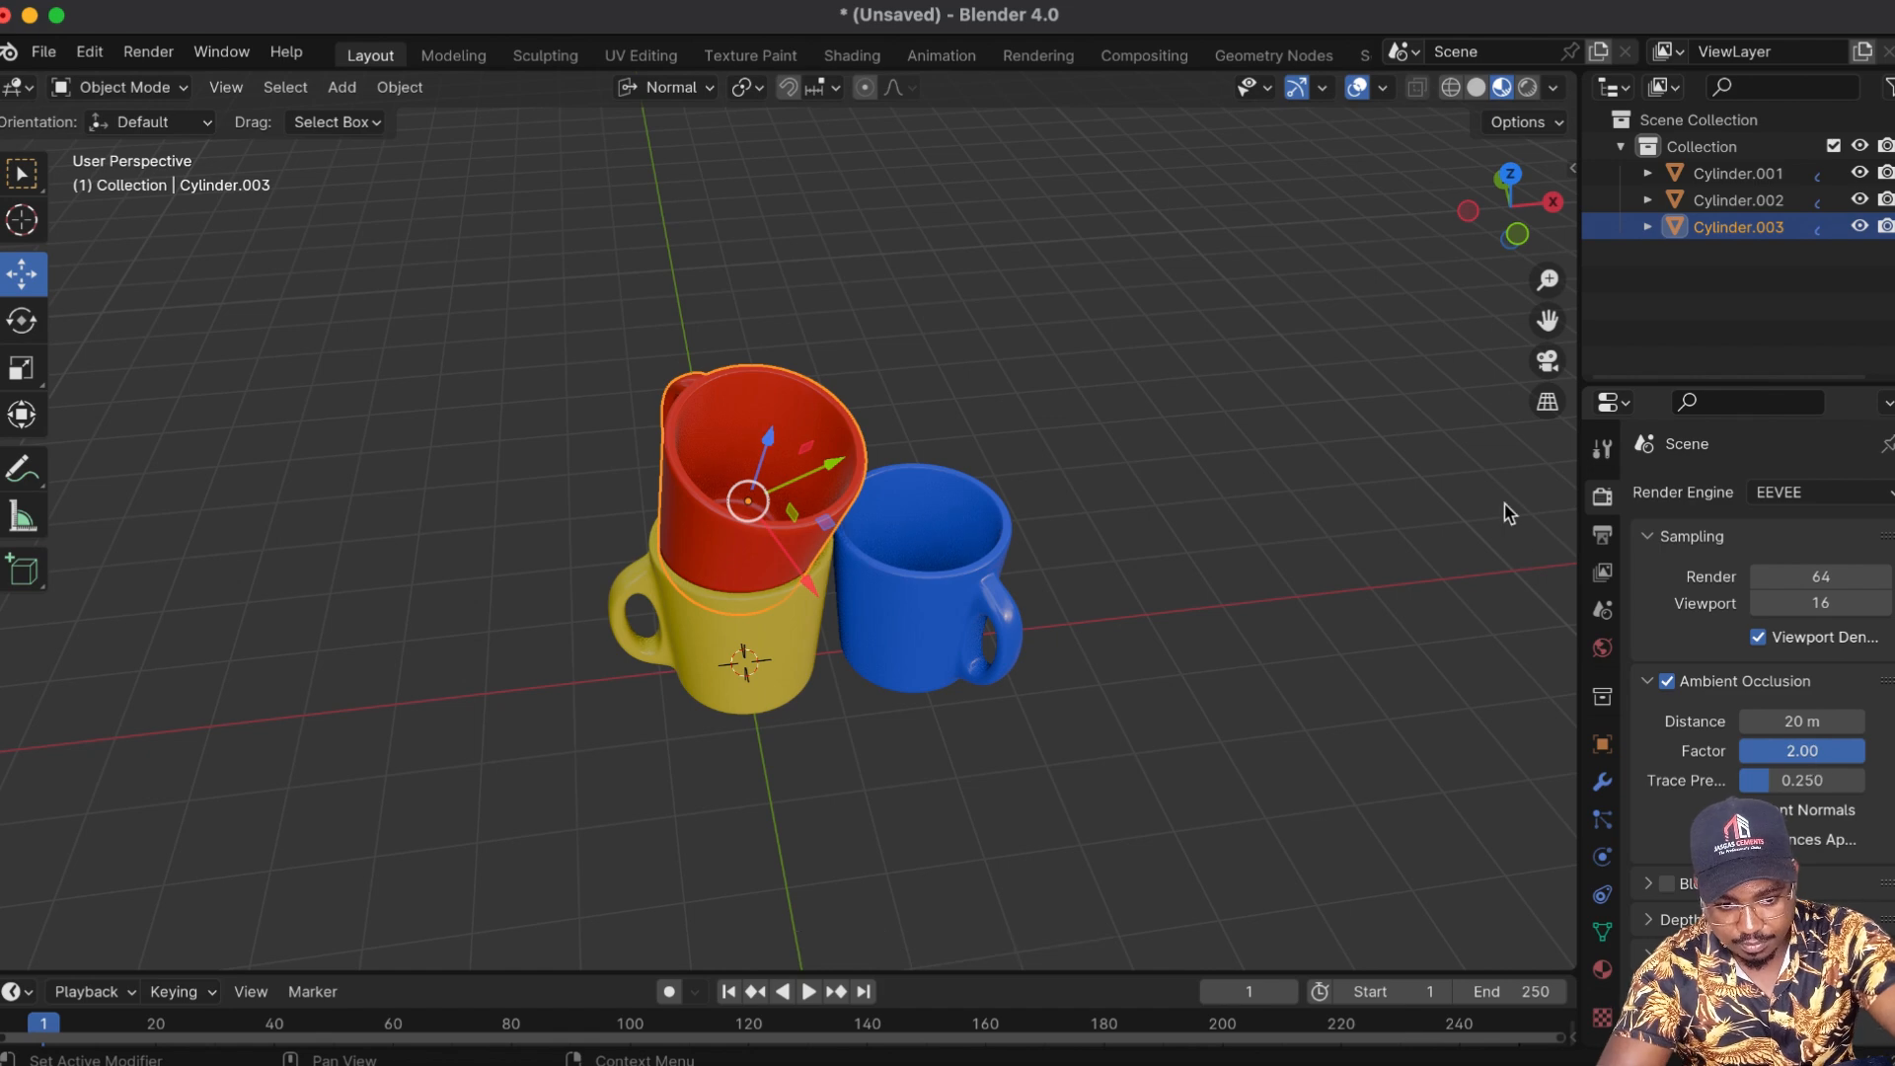
Step: Hide the viewport overlays and replace the Move tool with Select Box to show the cups without grid or arrows
drag(1547, 279, 1510, 217)
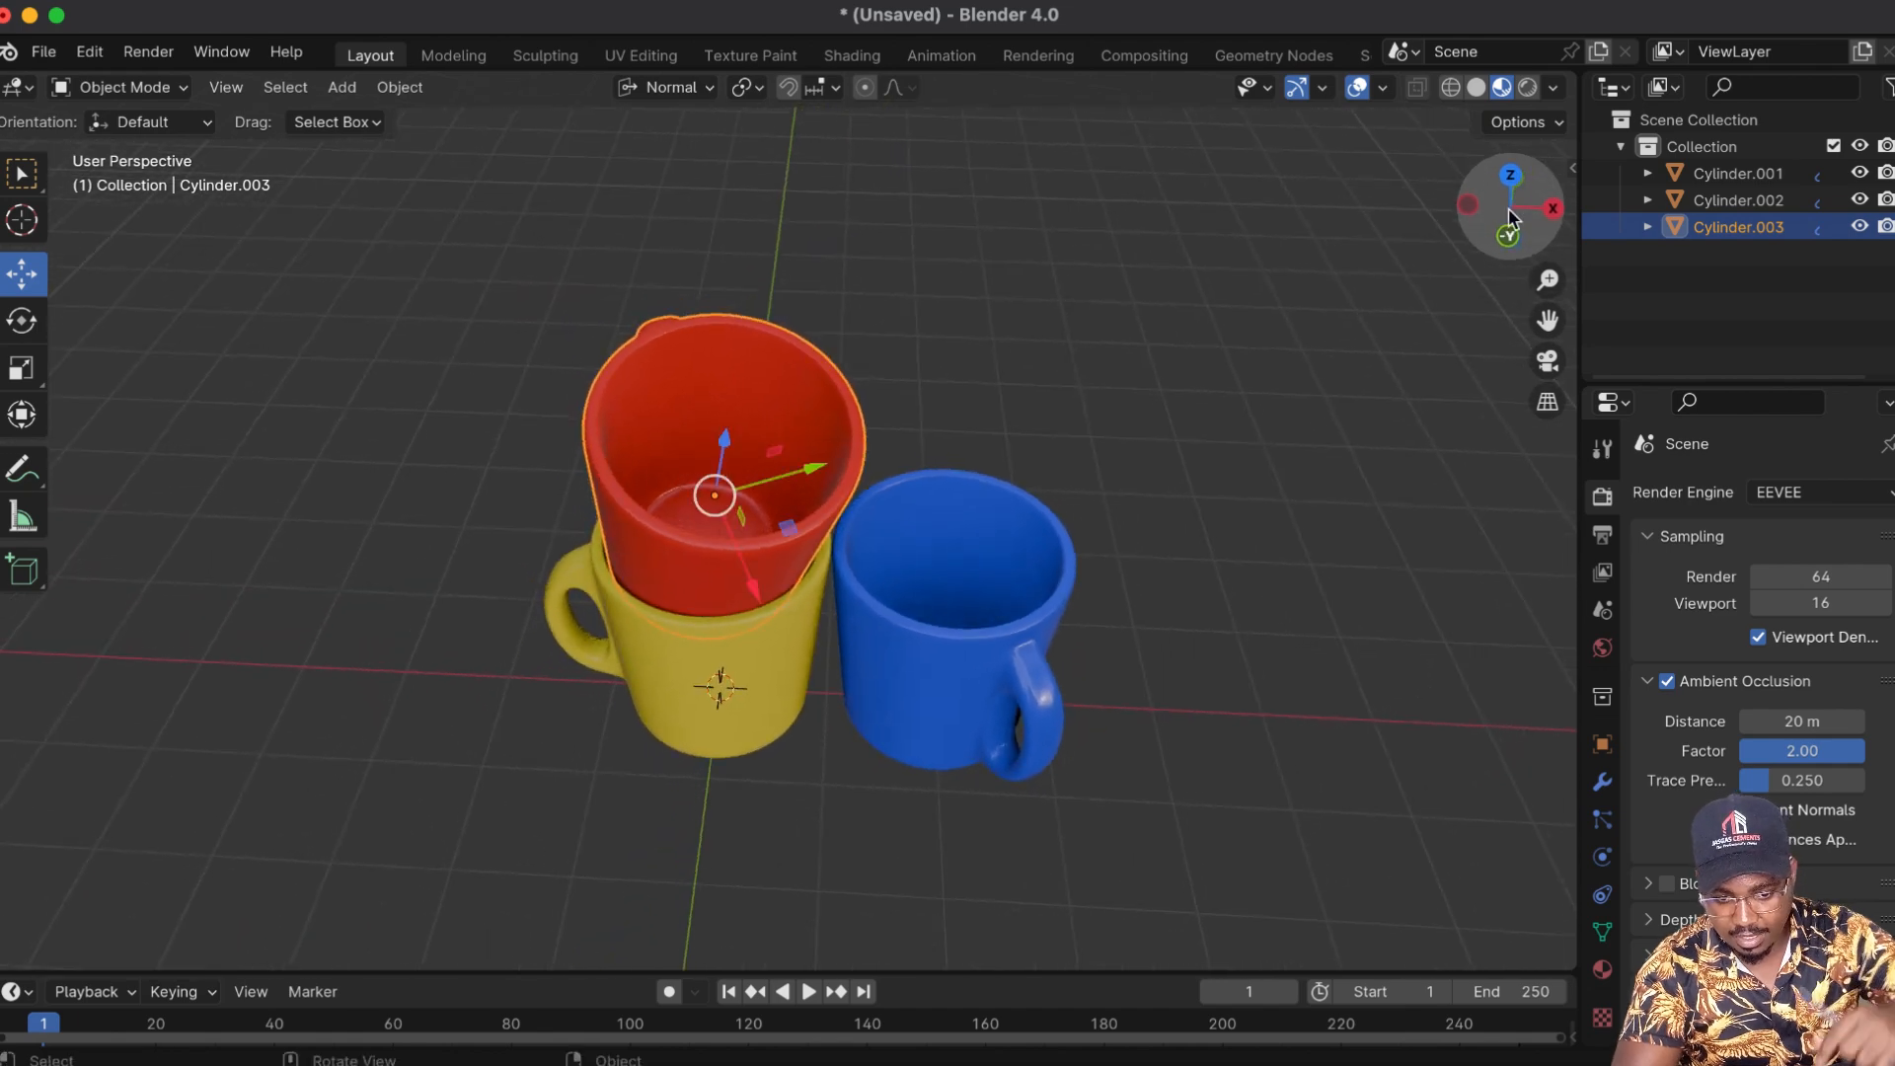
click(1359, 88)
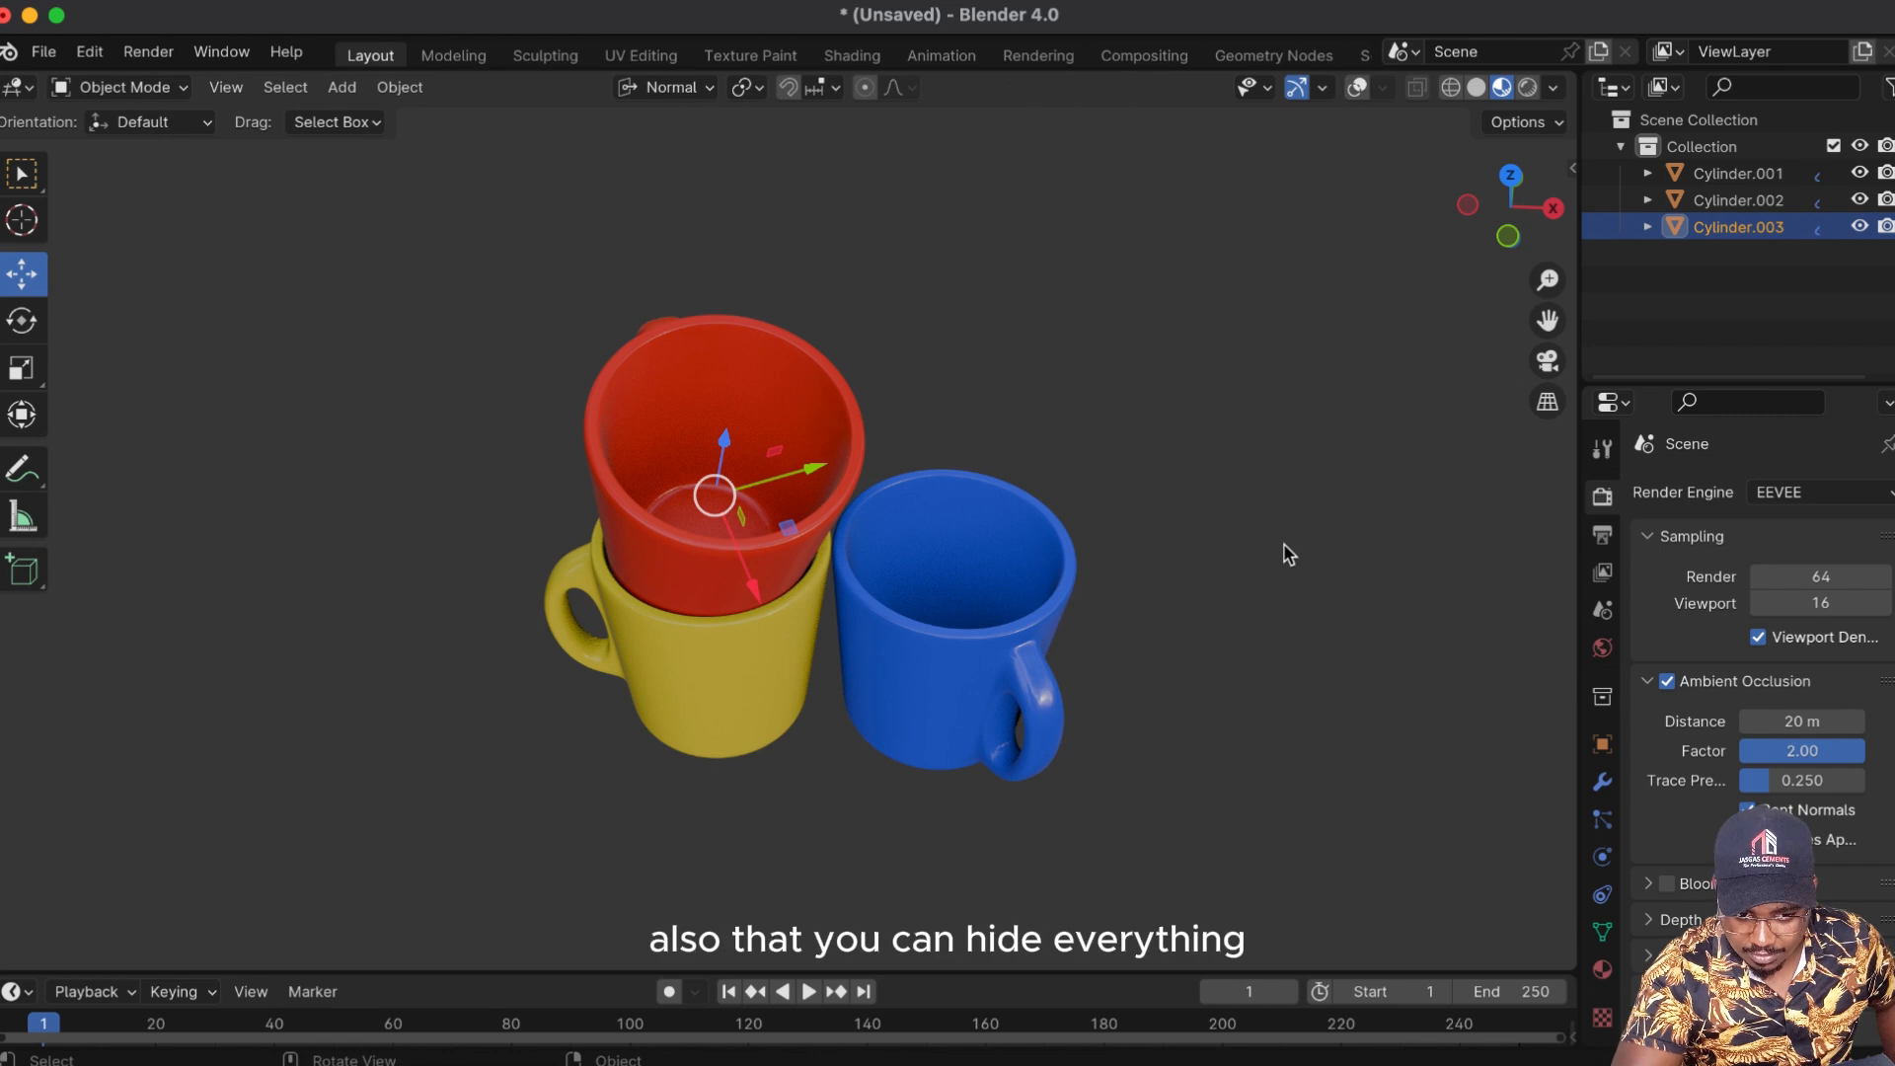
click(22, 174)
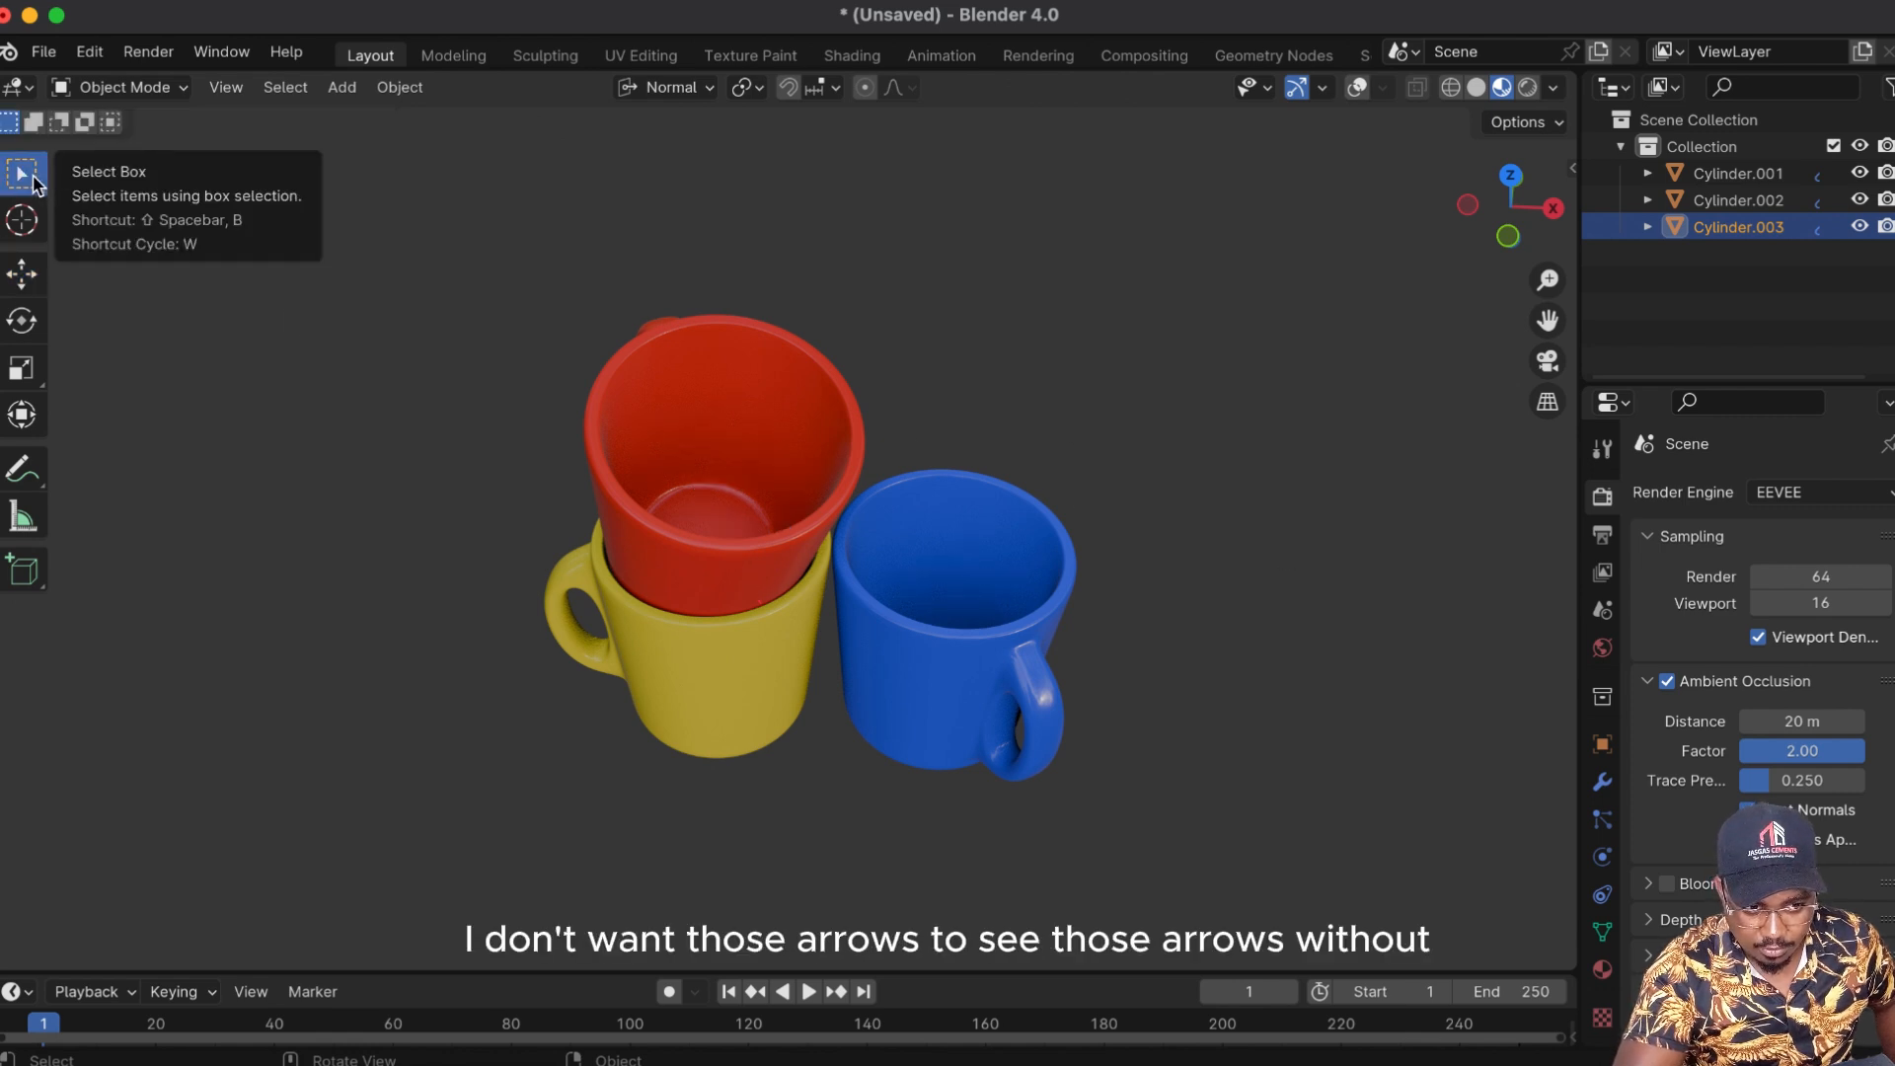
Step: Turn Ambient Occlusion off and on again to compare the shading on the cups
click(1667, 682)
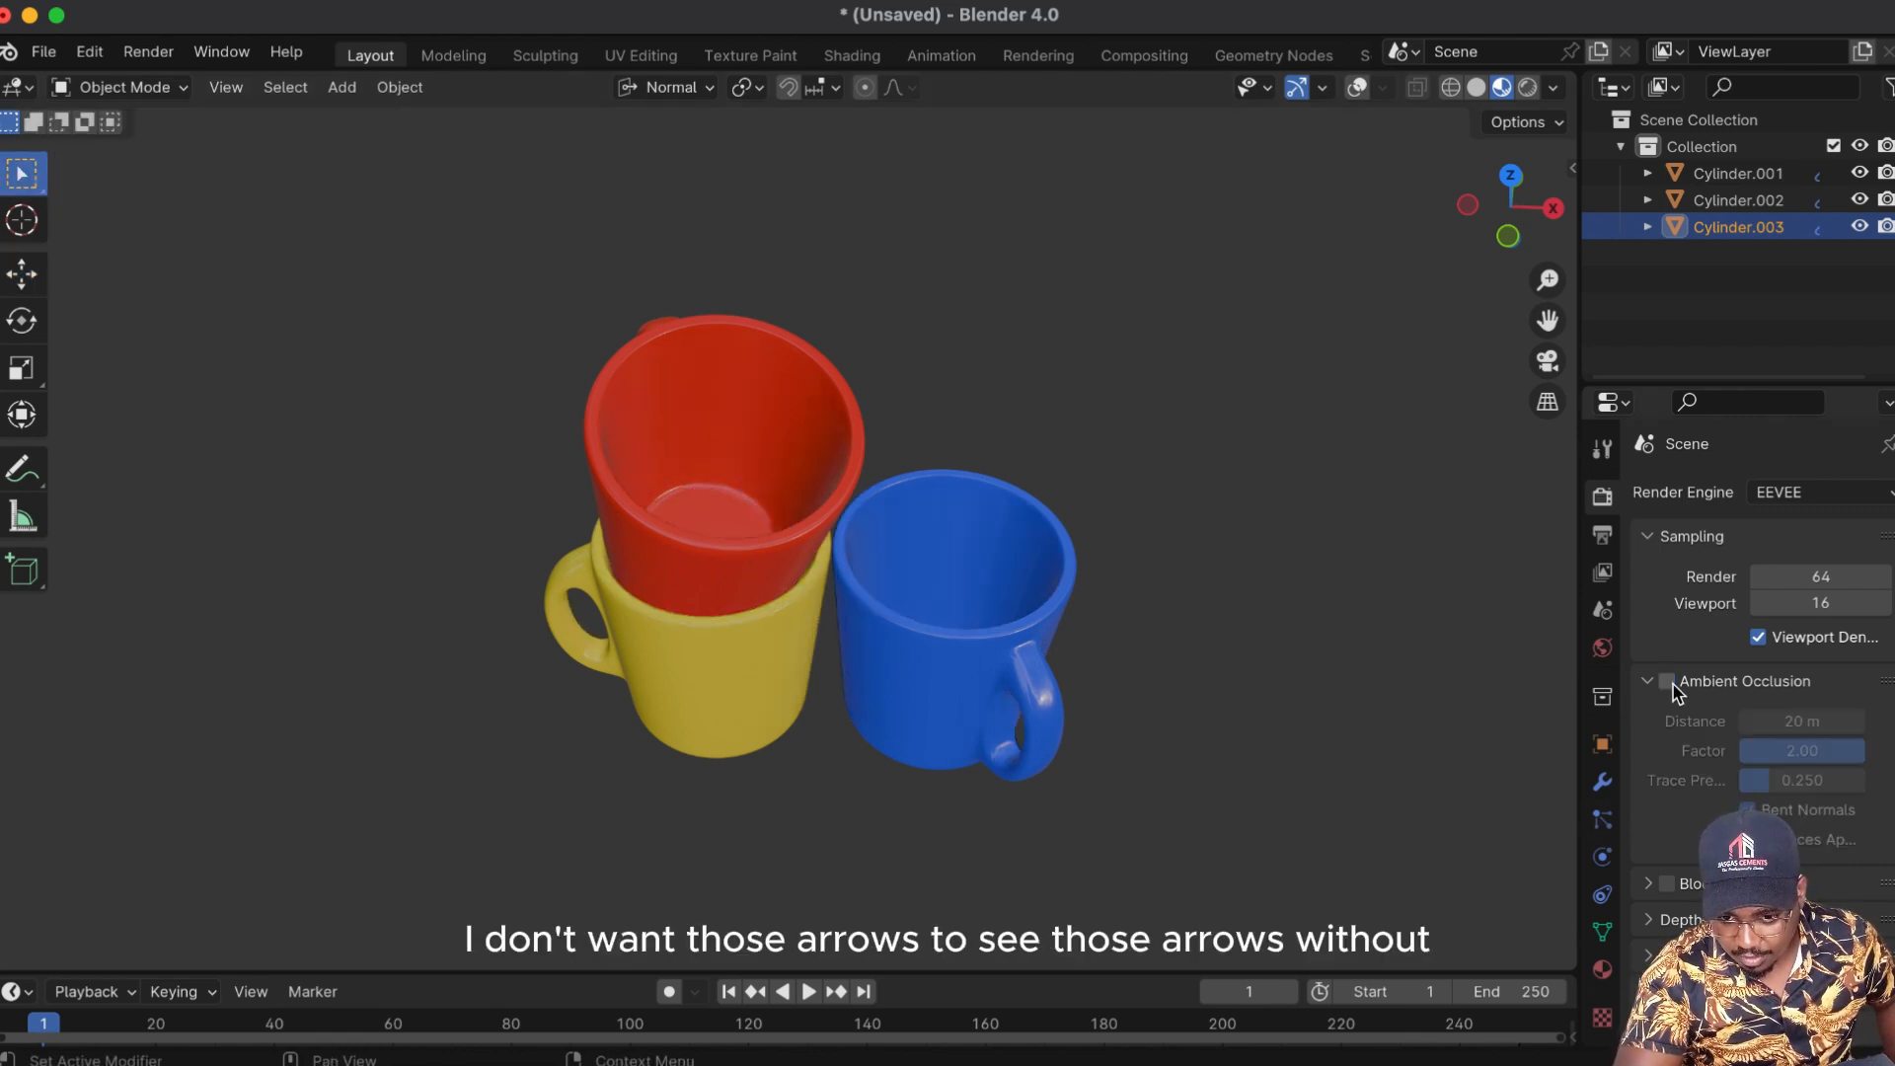
click(1668, 683)
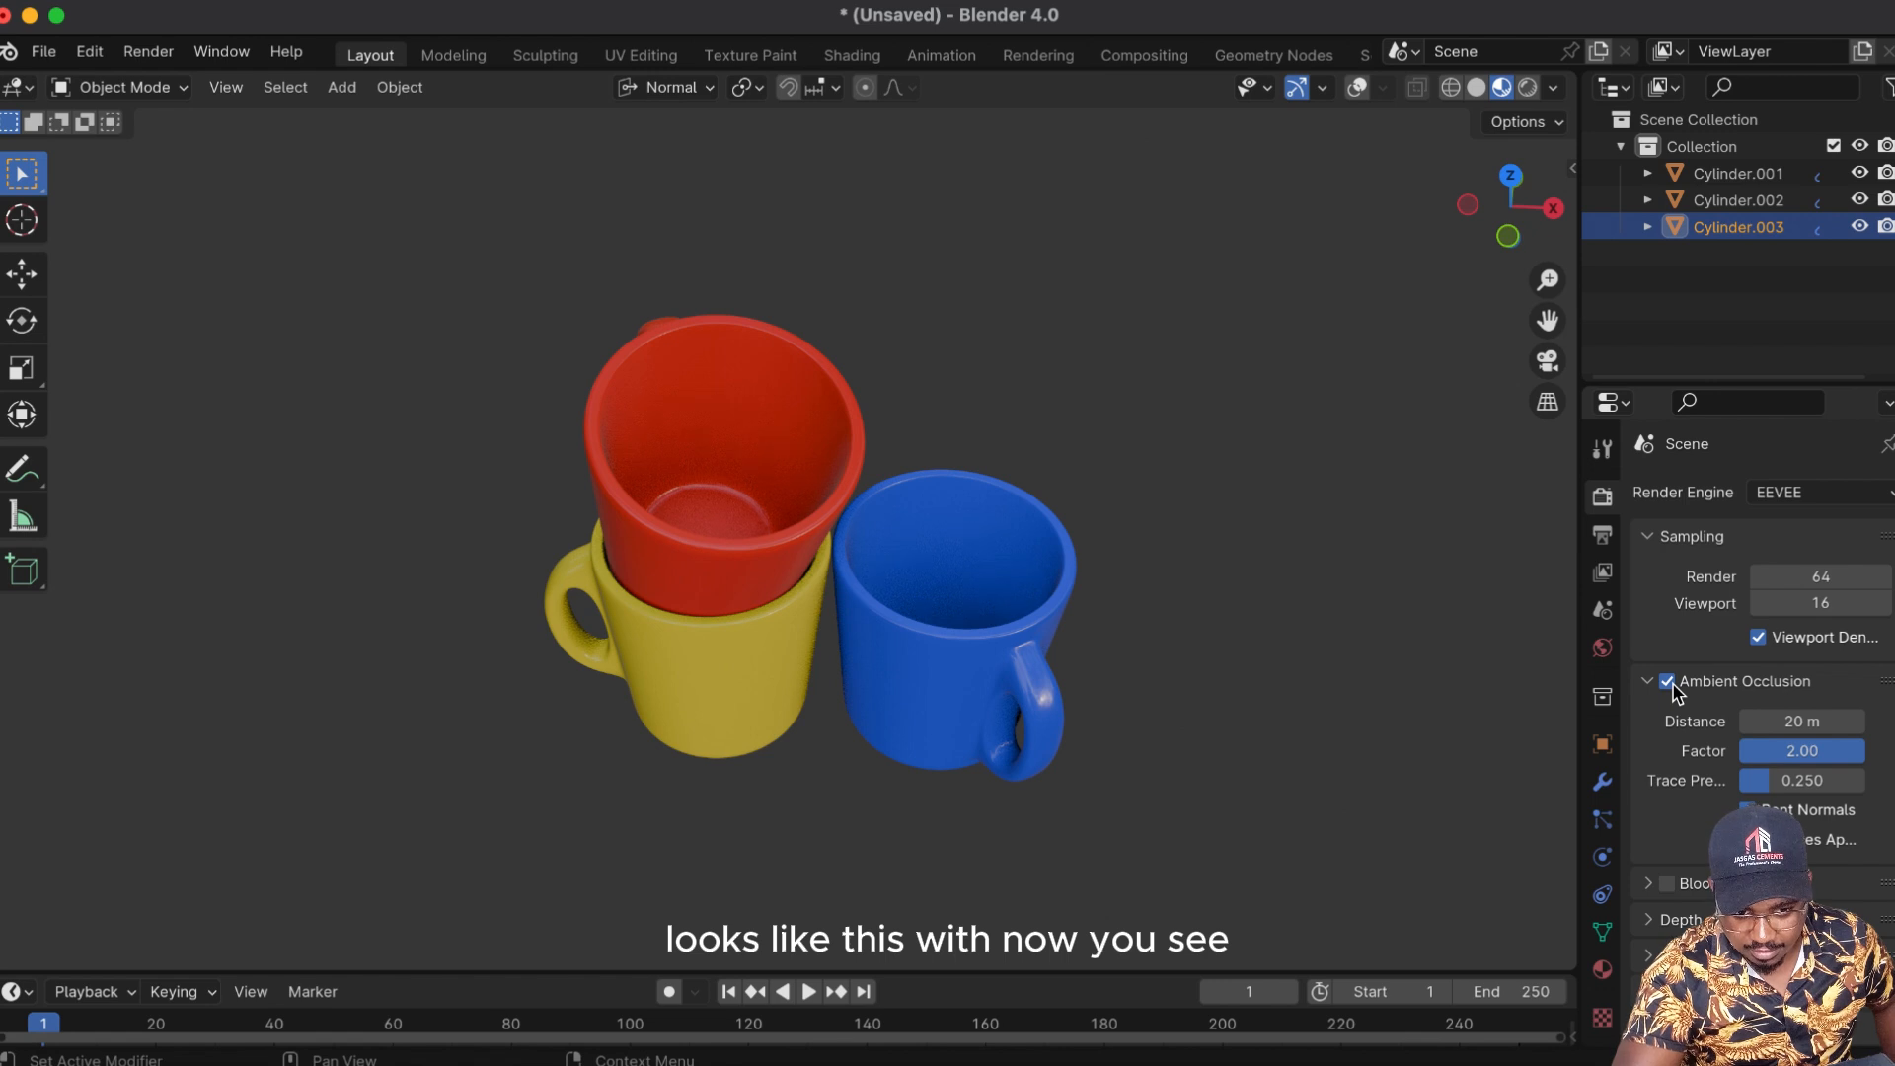
Step: Set the Color Management view transform to Filmic and its look to Medium High Contrast
scroll(1673, 693, down, 8)
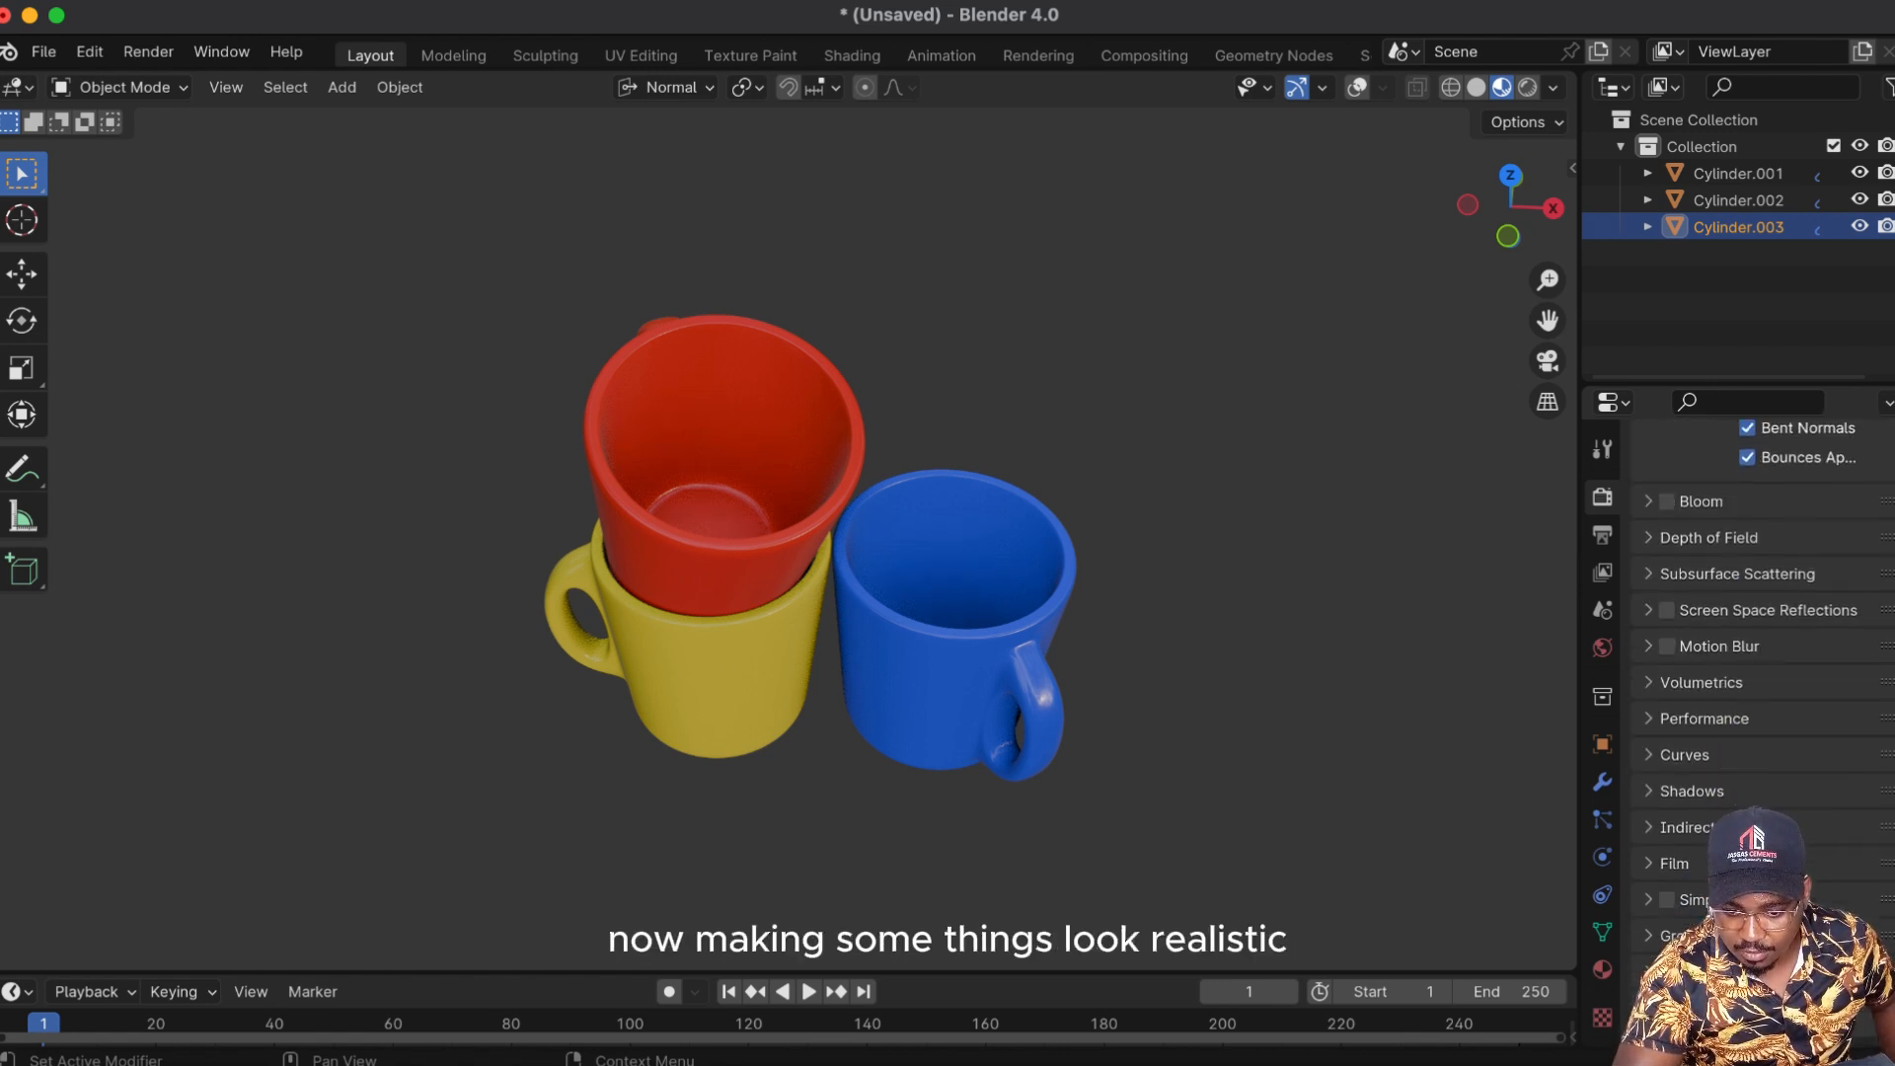
scroll(1737, 632, down, 7)
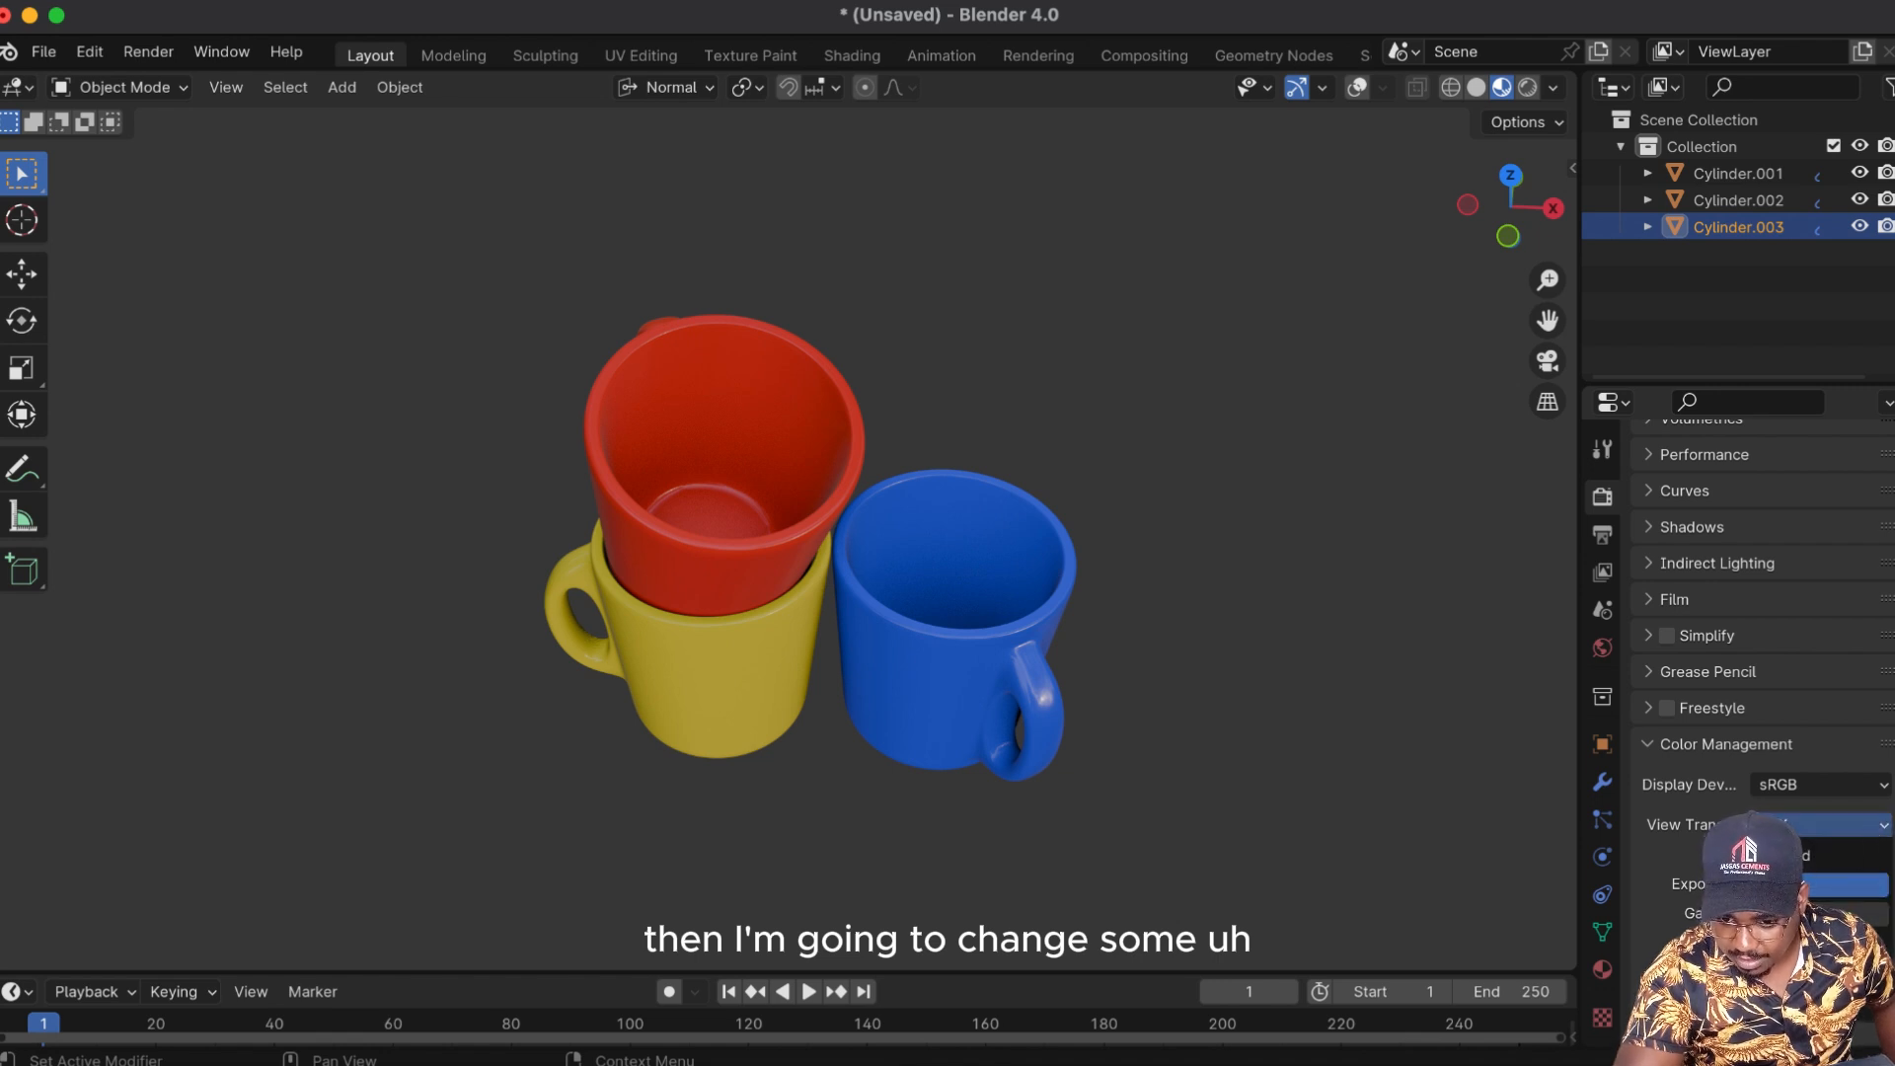
click(1846, 884)
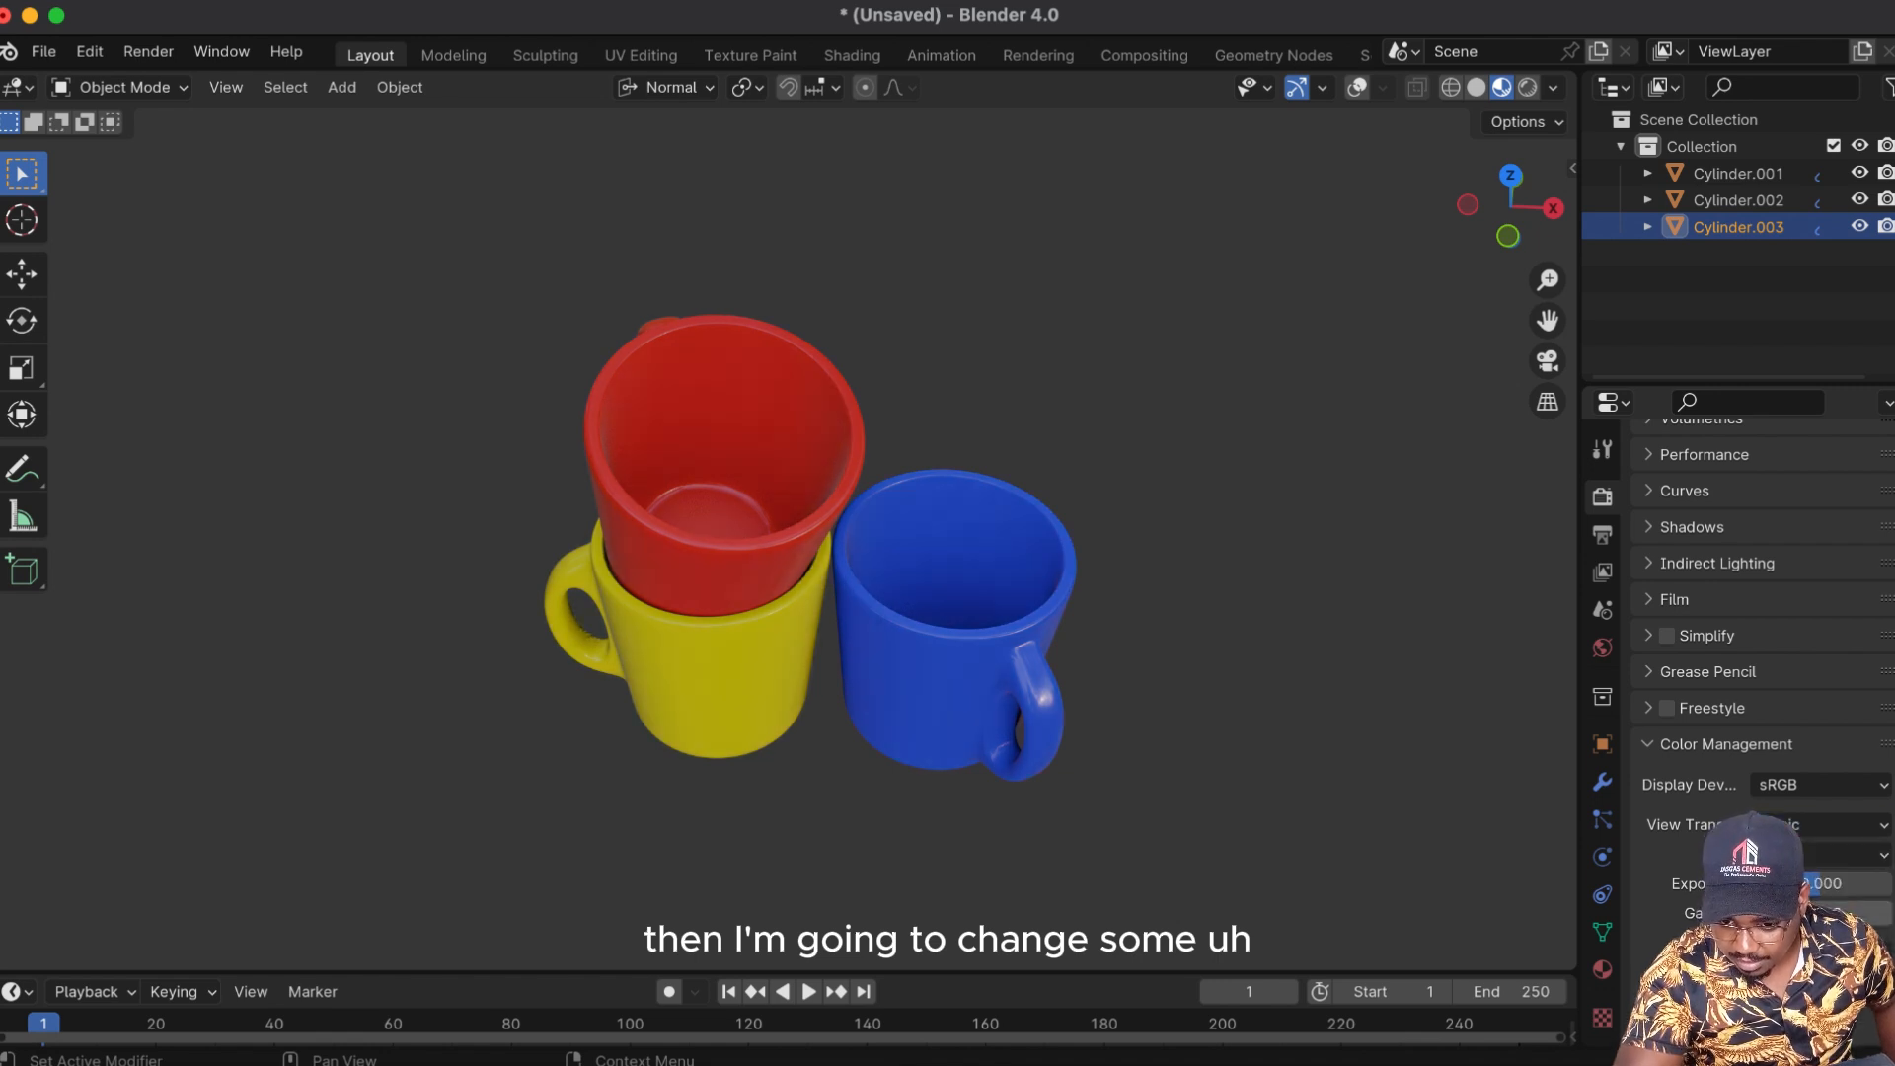
click(1874, 856)
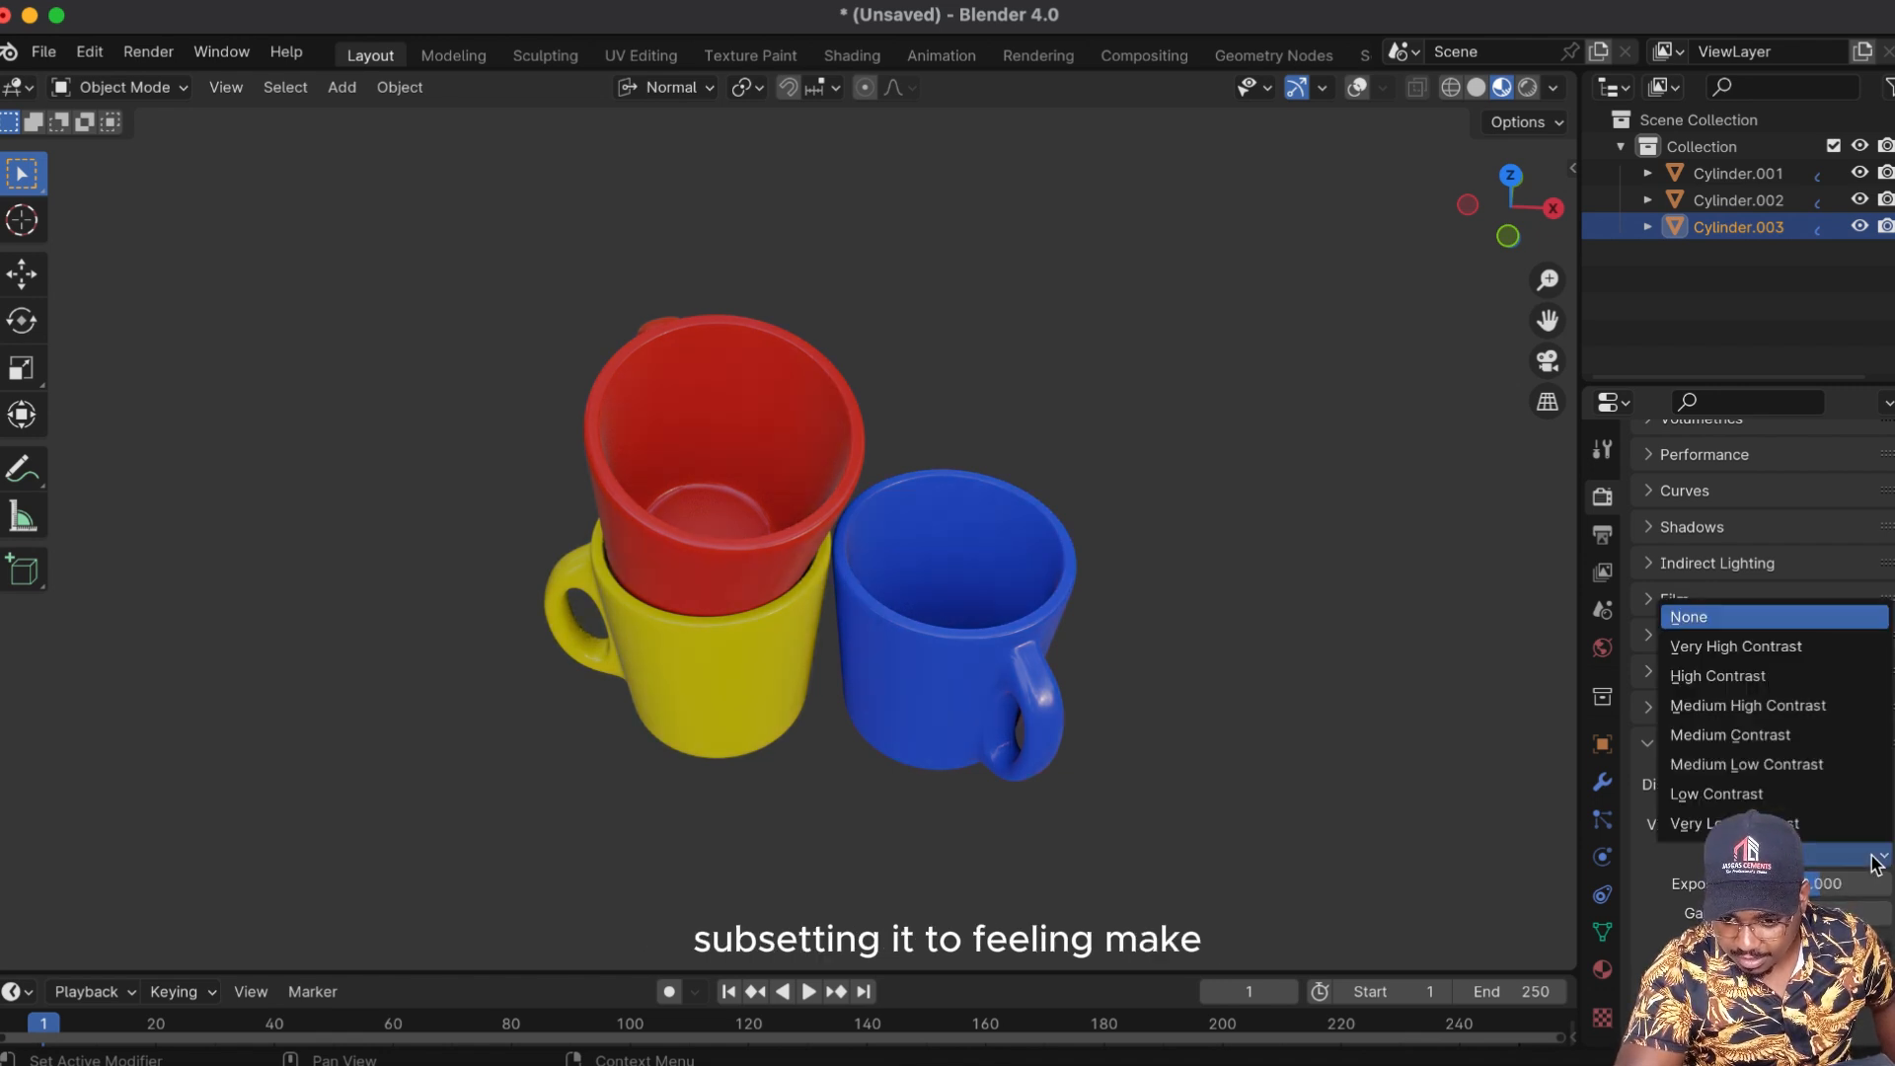
click(1754, 707)
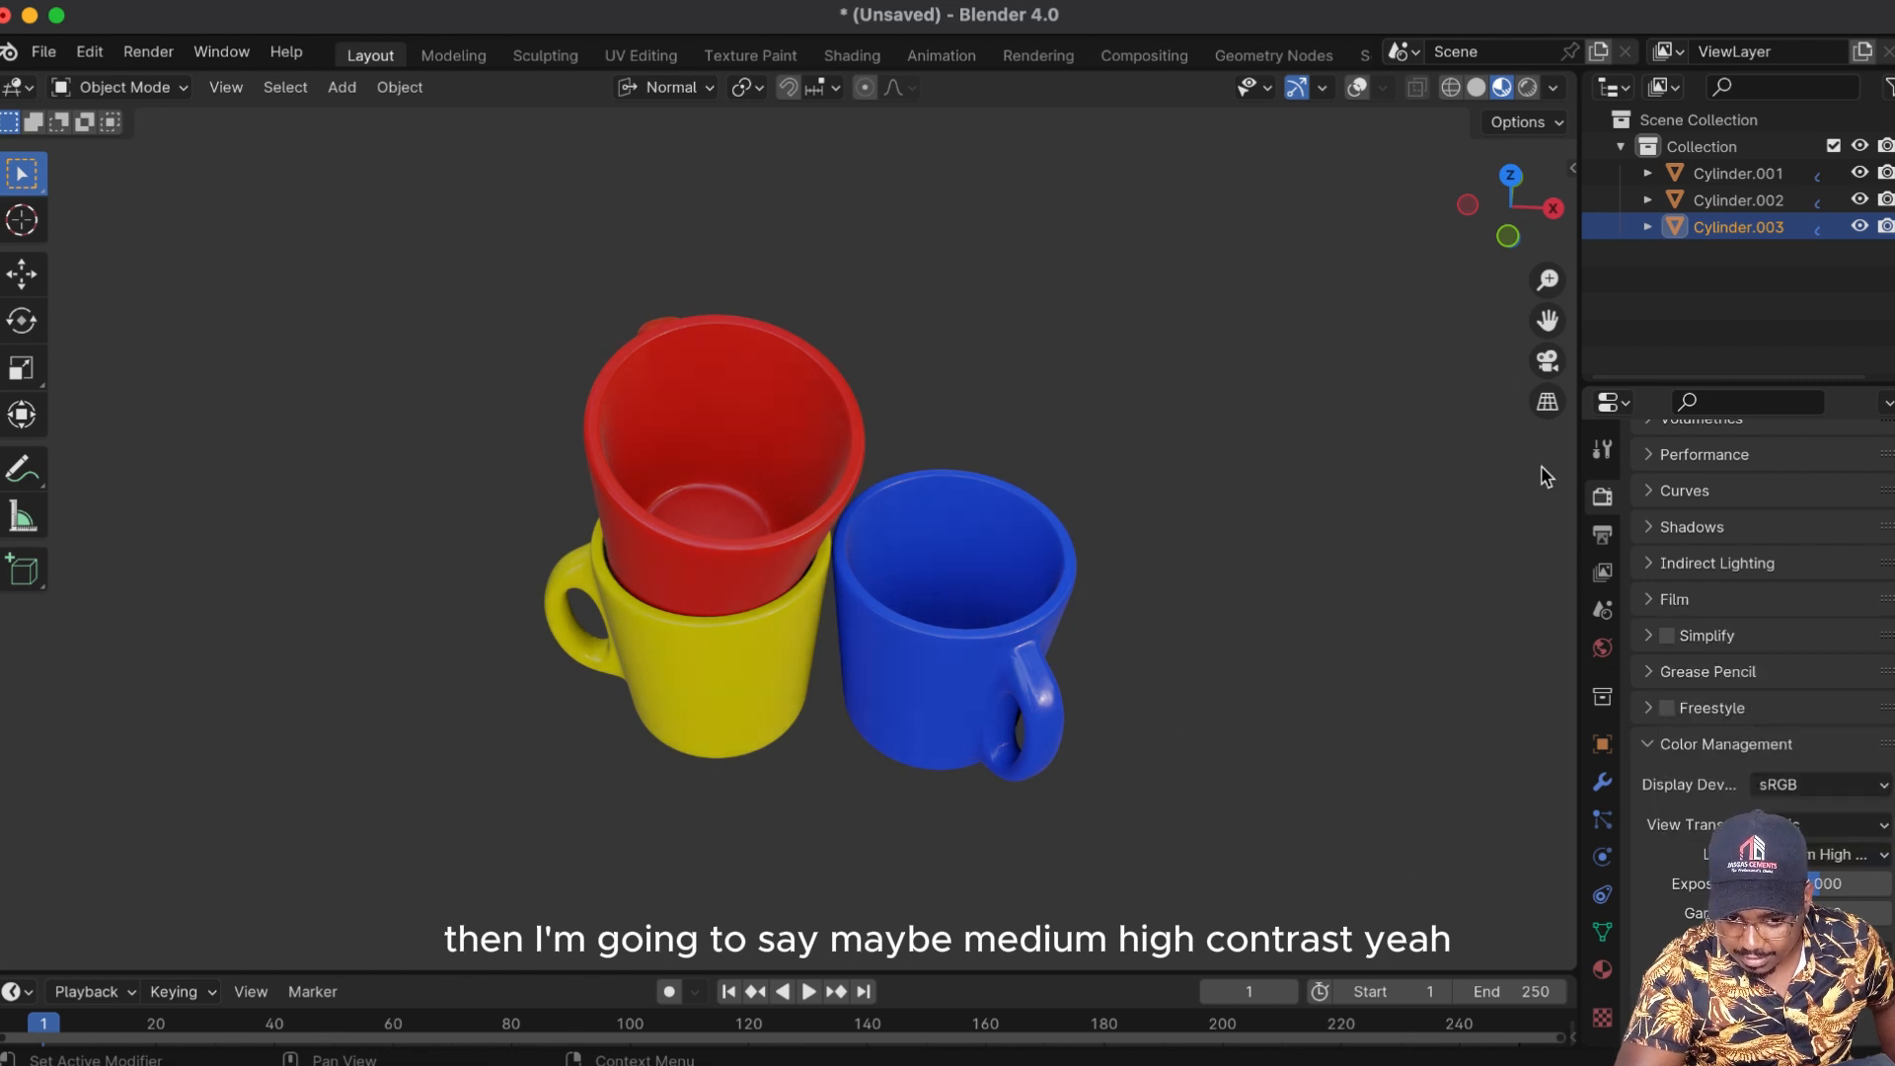
mouse_move(1512, 200)
mouse_down()
mouse_move(1617, 202)
mouse_move(1363, 255)
mouse_move(1266, 202)
mouse_move(1517, 210)
mouse_up()
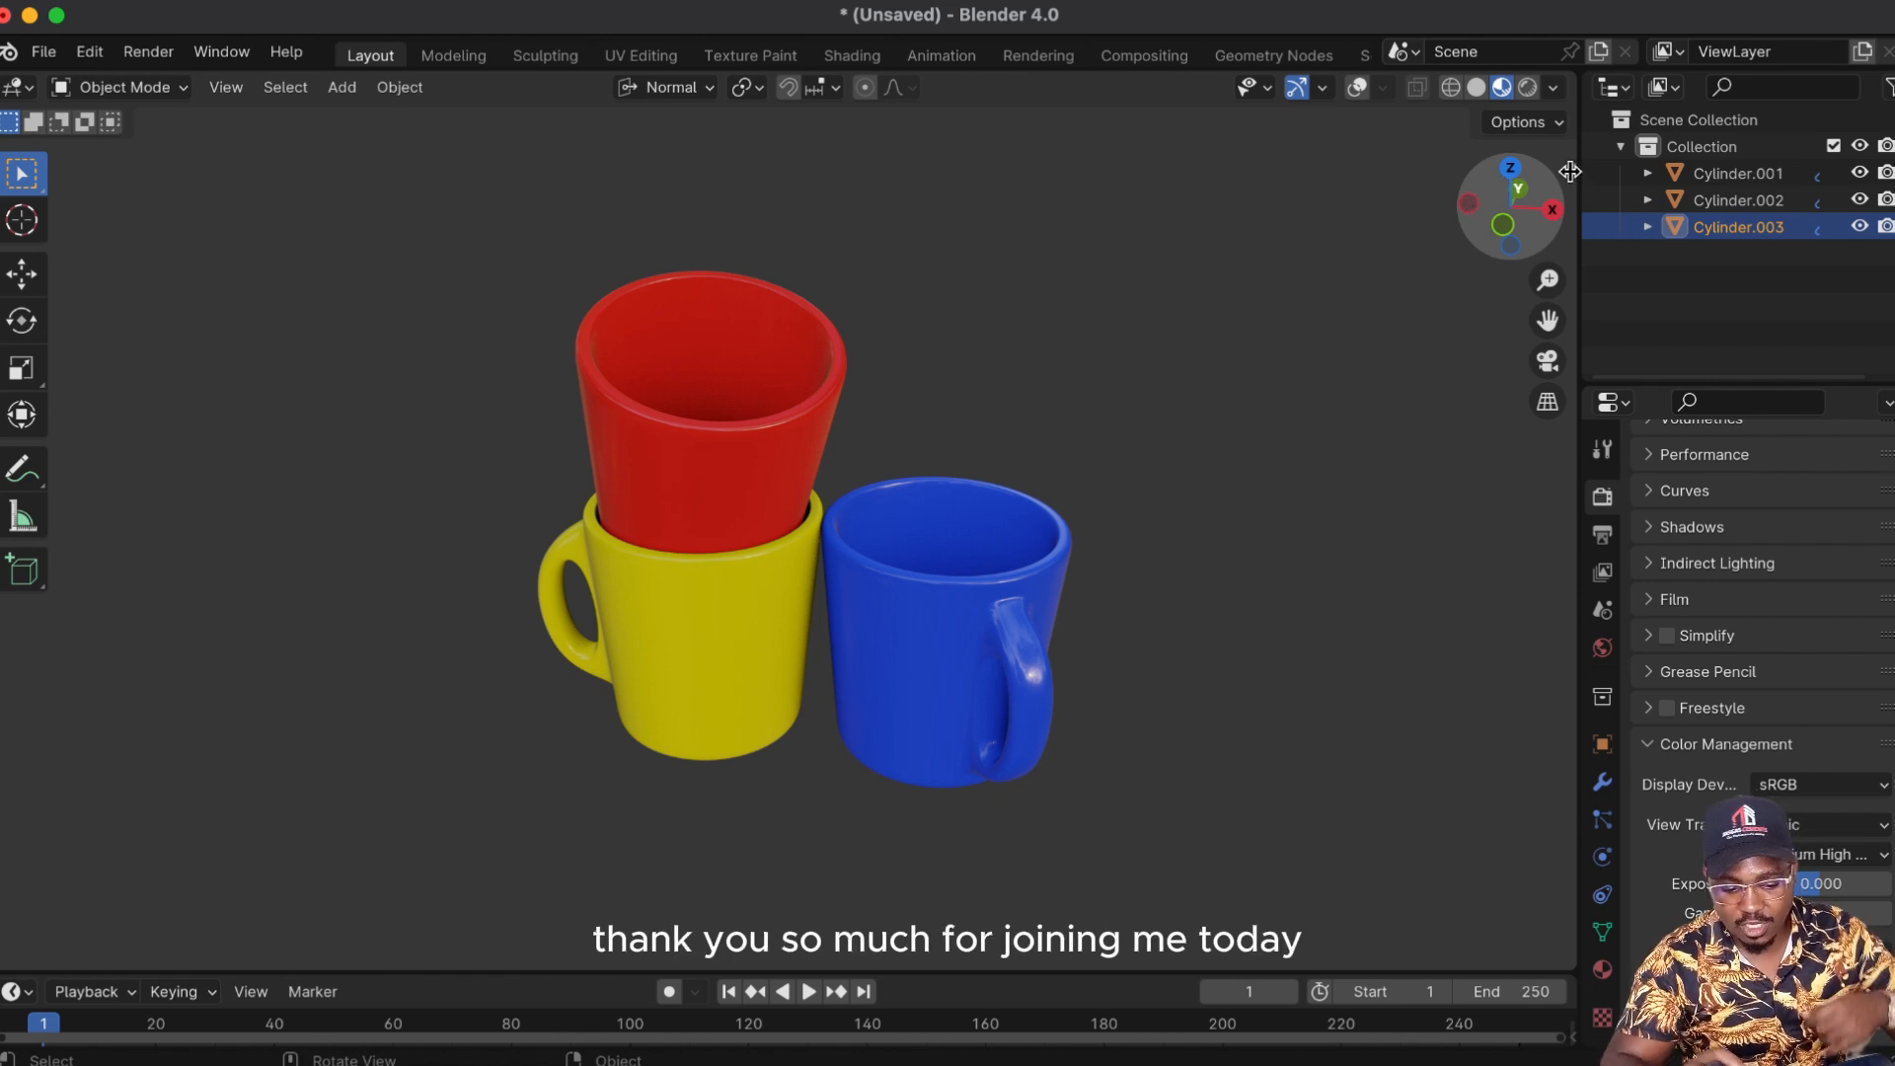
drag(1522, 215, 819, 239)
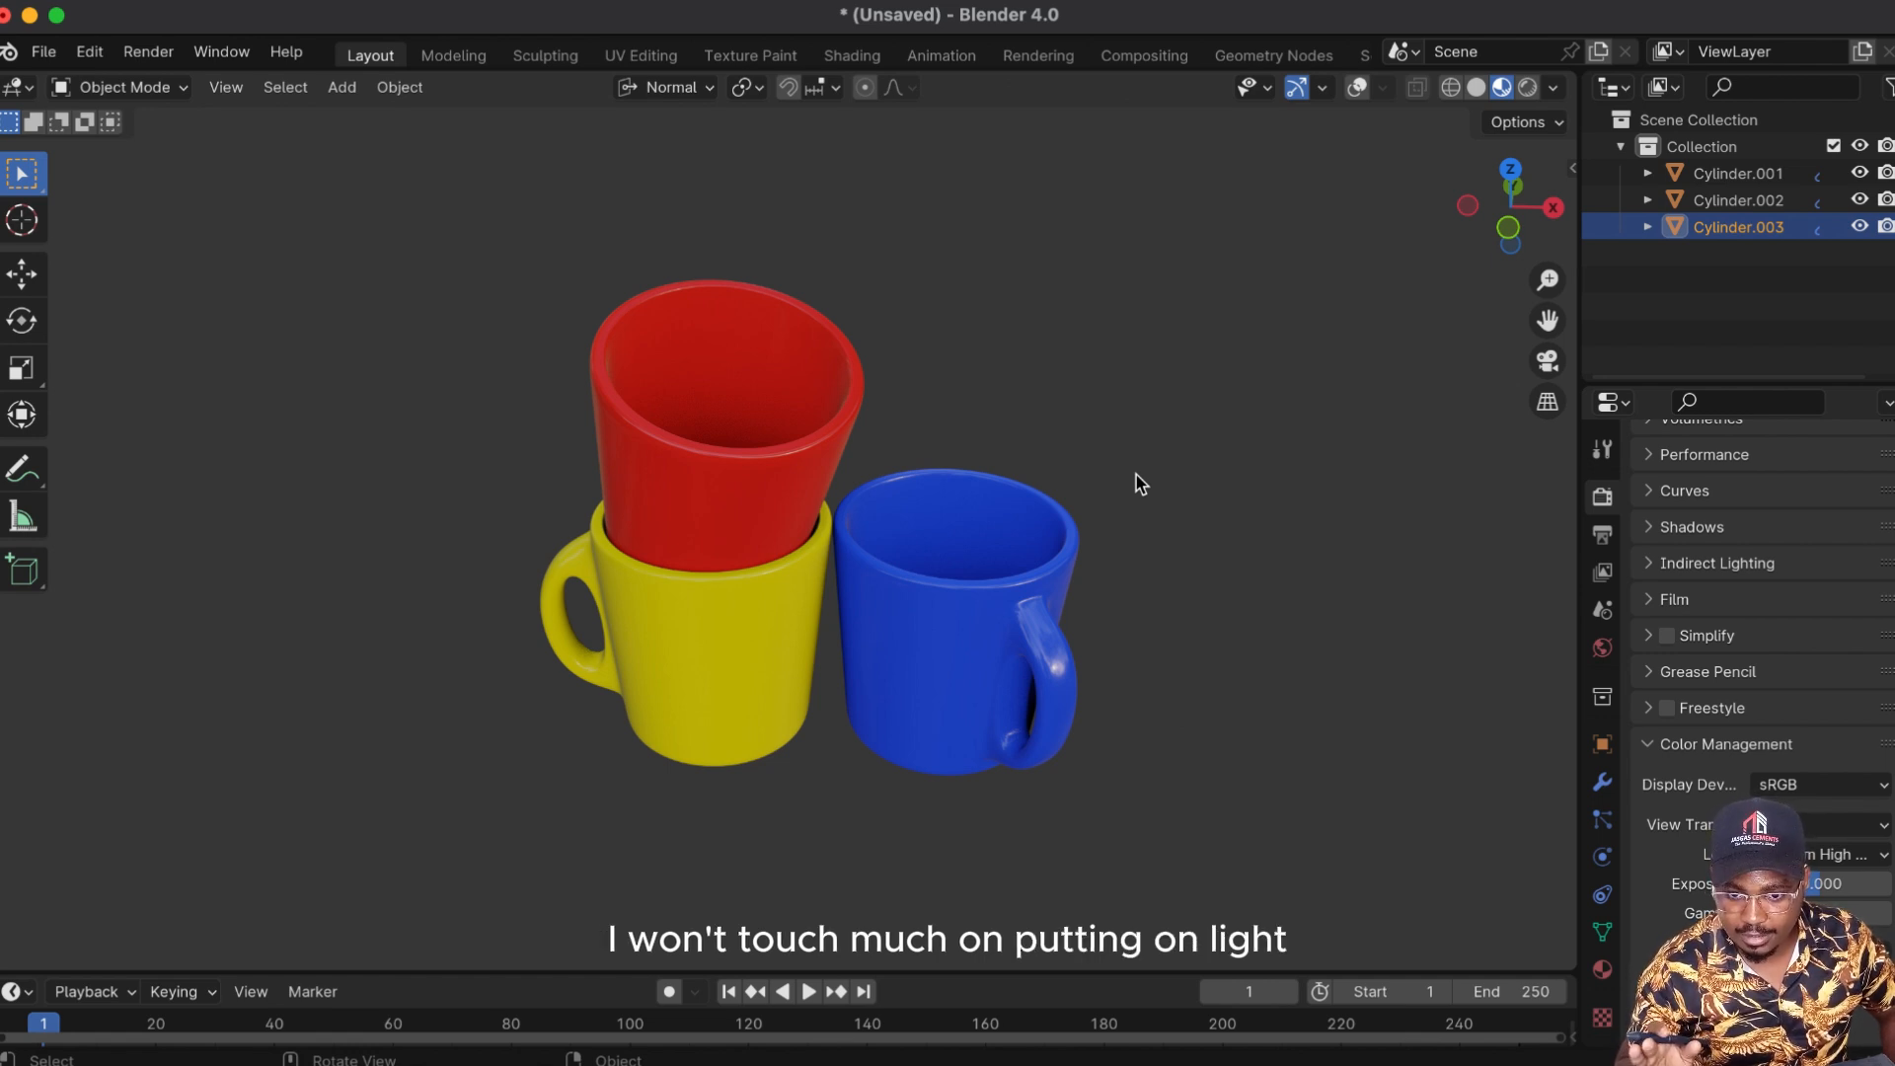
Step: Switch the viewport to rendered shading and set the World background strength to 0
click(1528, 87)
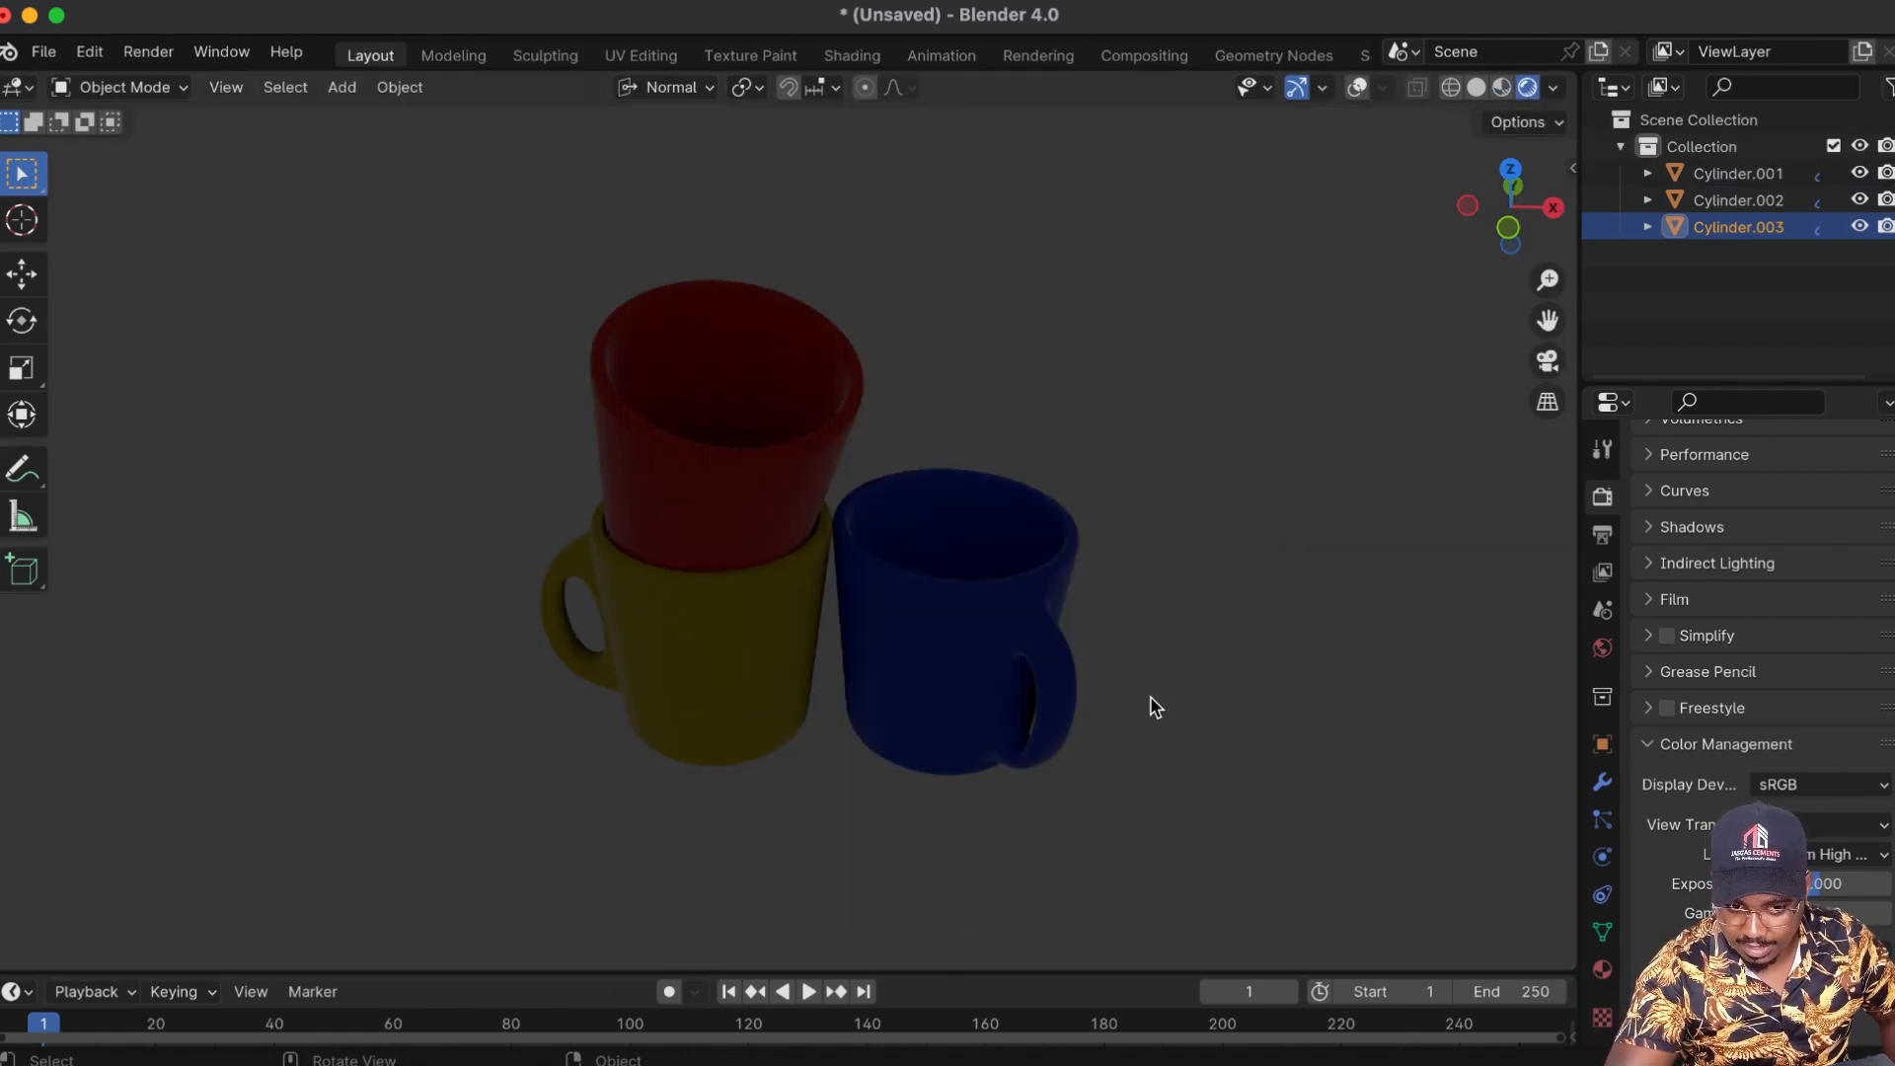
click(1600, 651)
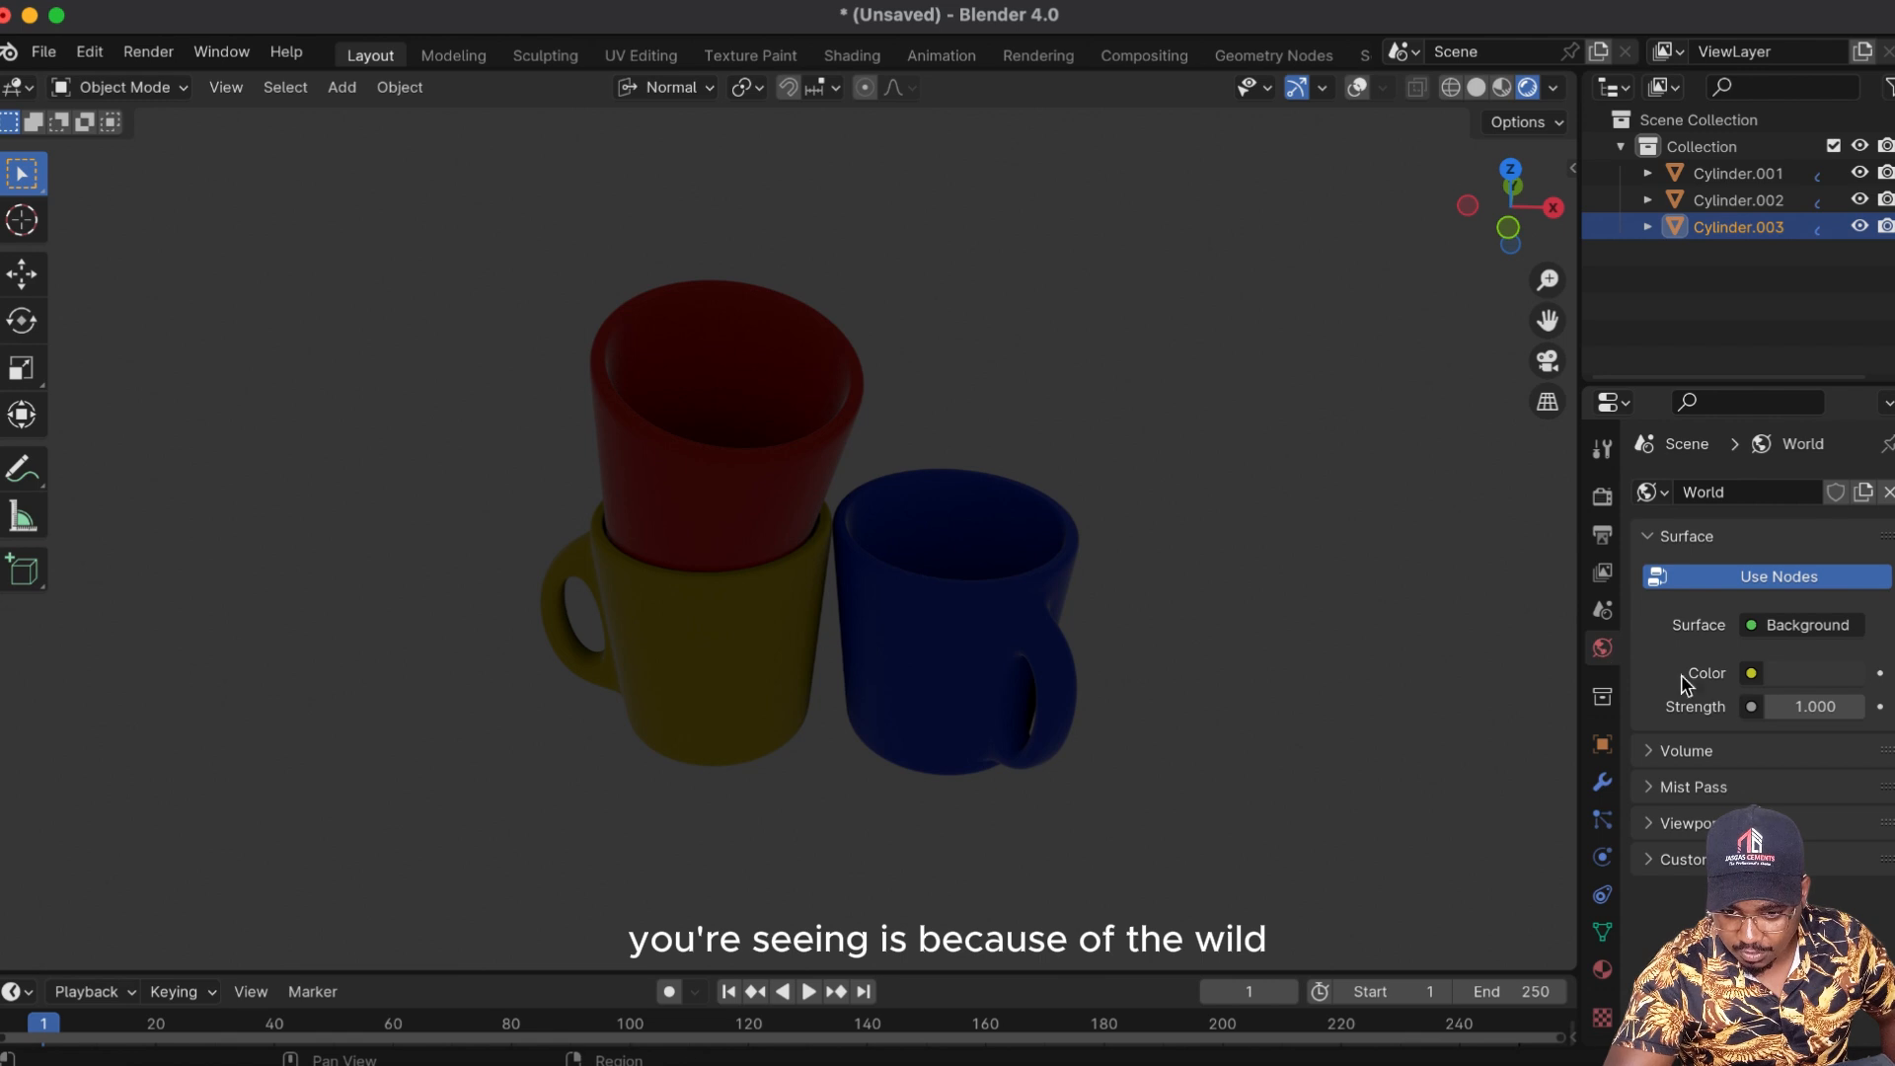
click(1837, 713)
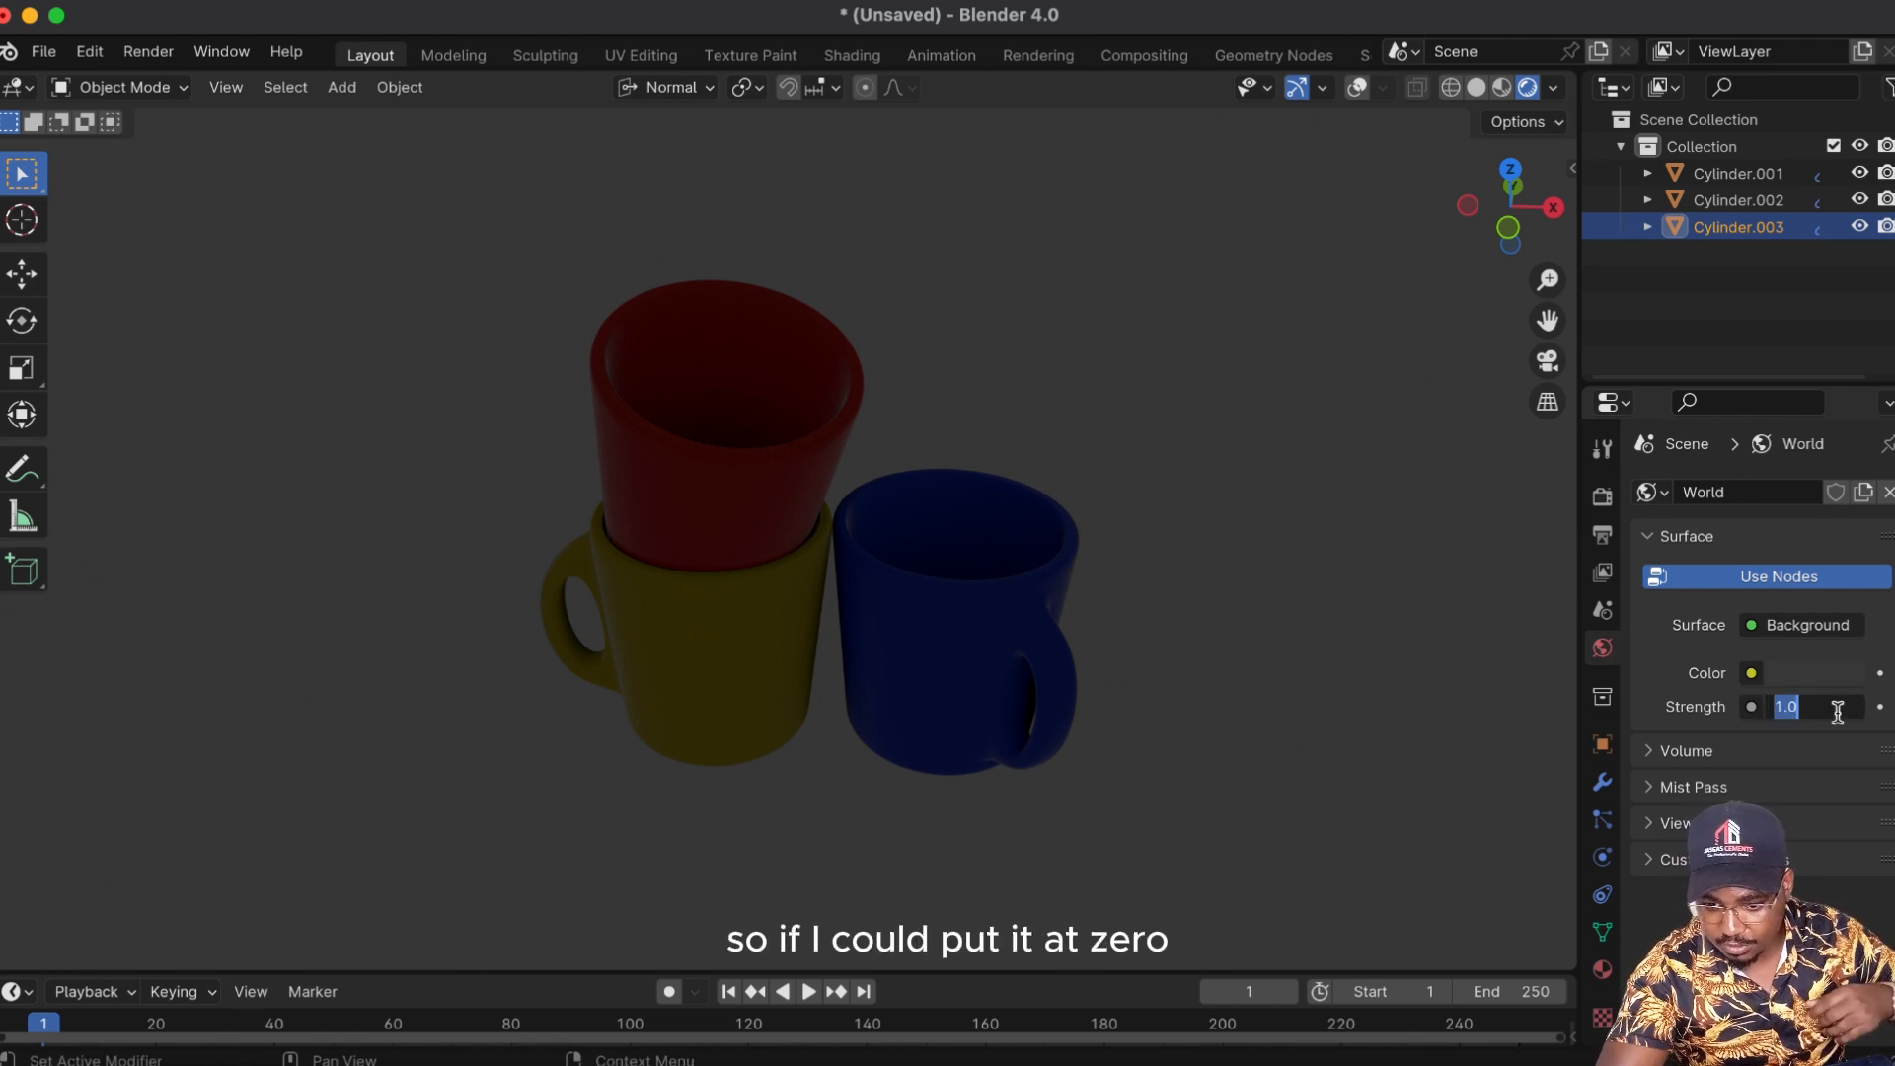
text(0)
key(Return)
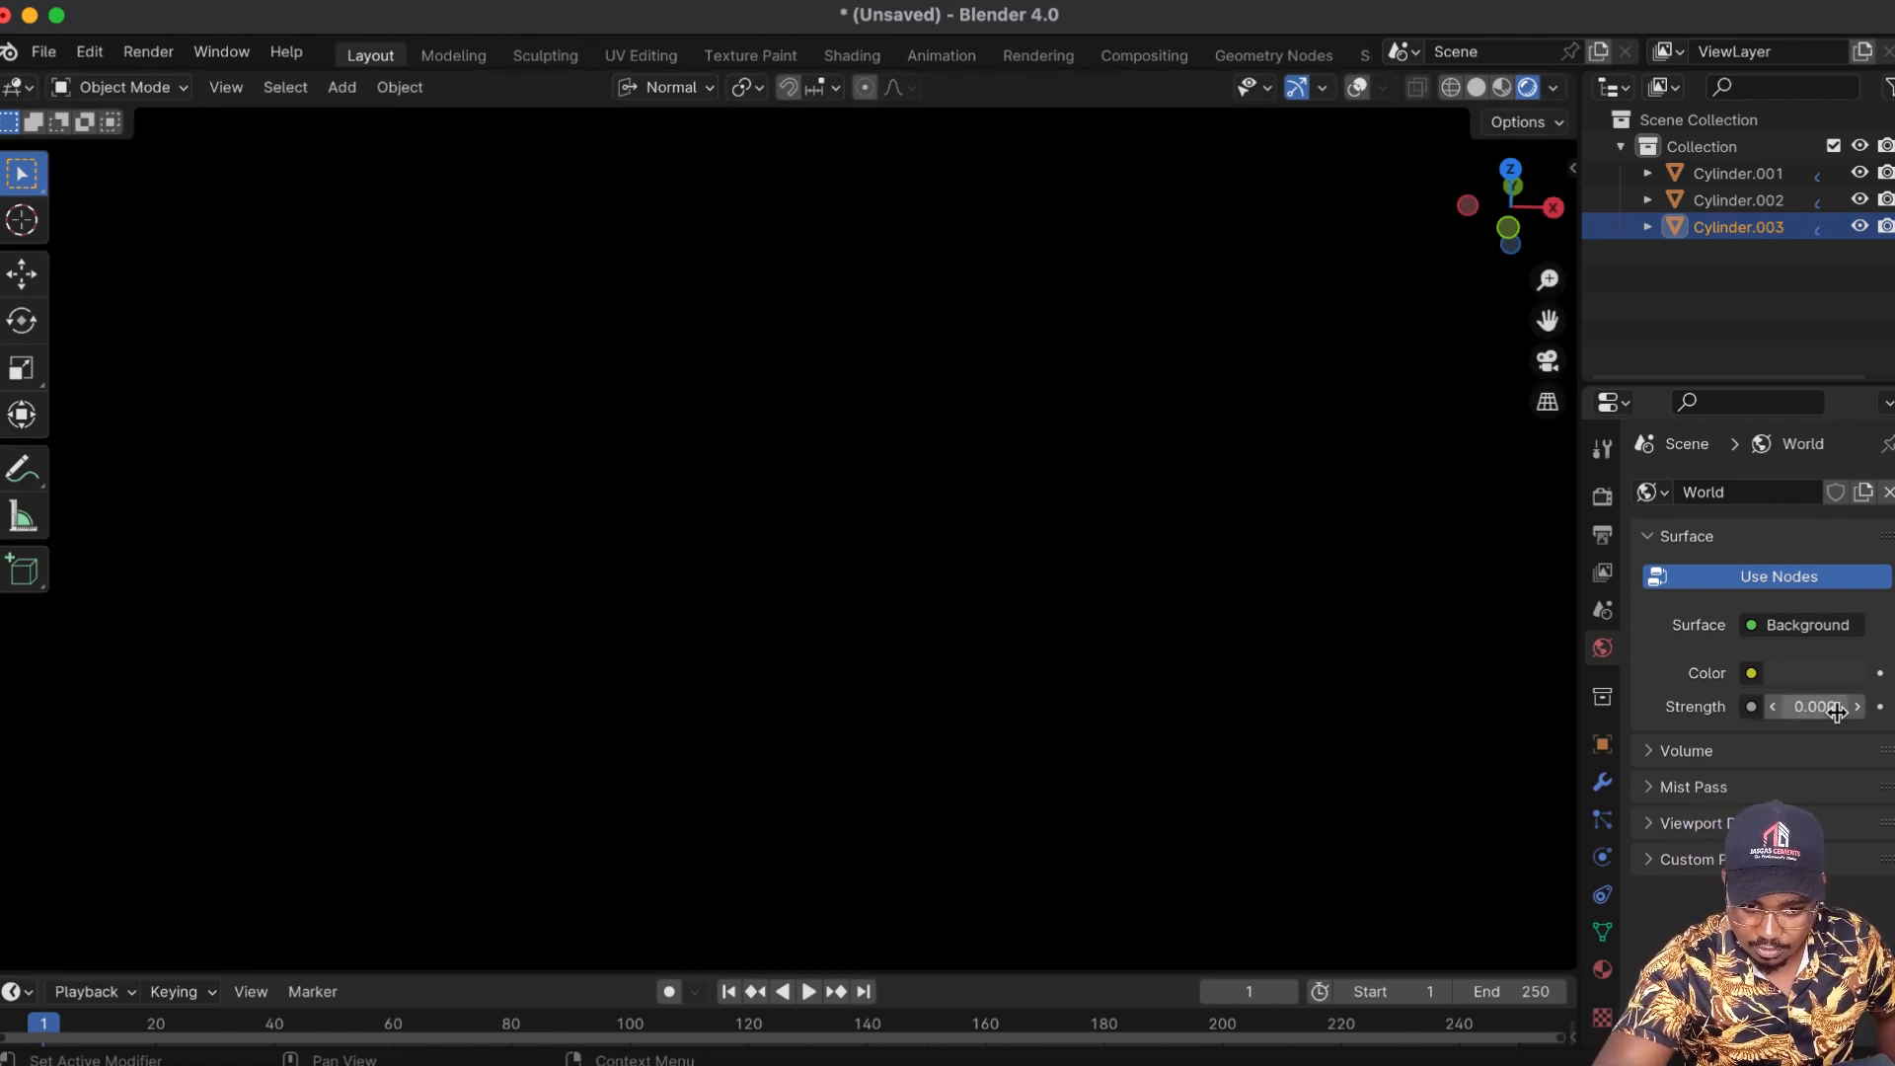
Step: Set the World background strength to 2 and return the viewport to Material Preview shading
click(1837, 712)
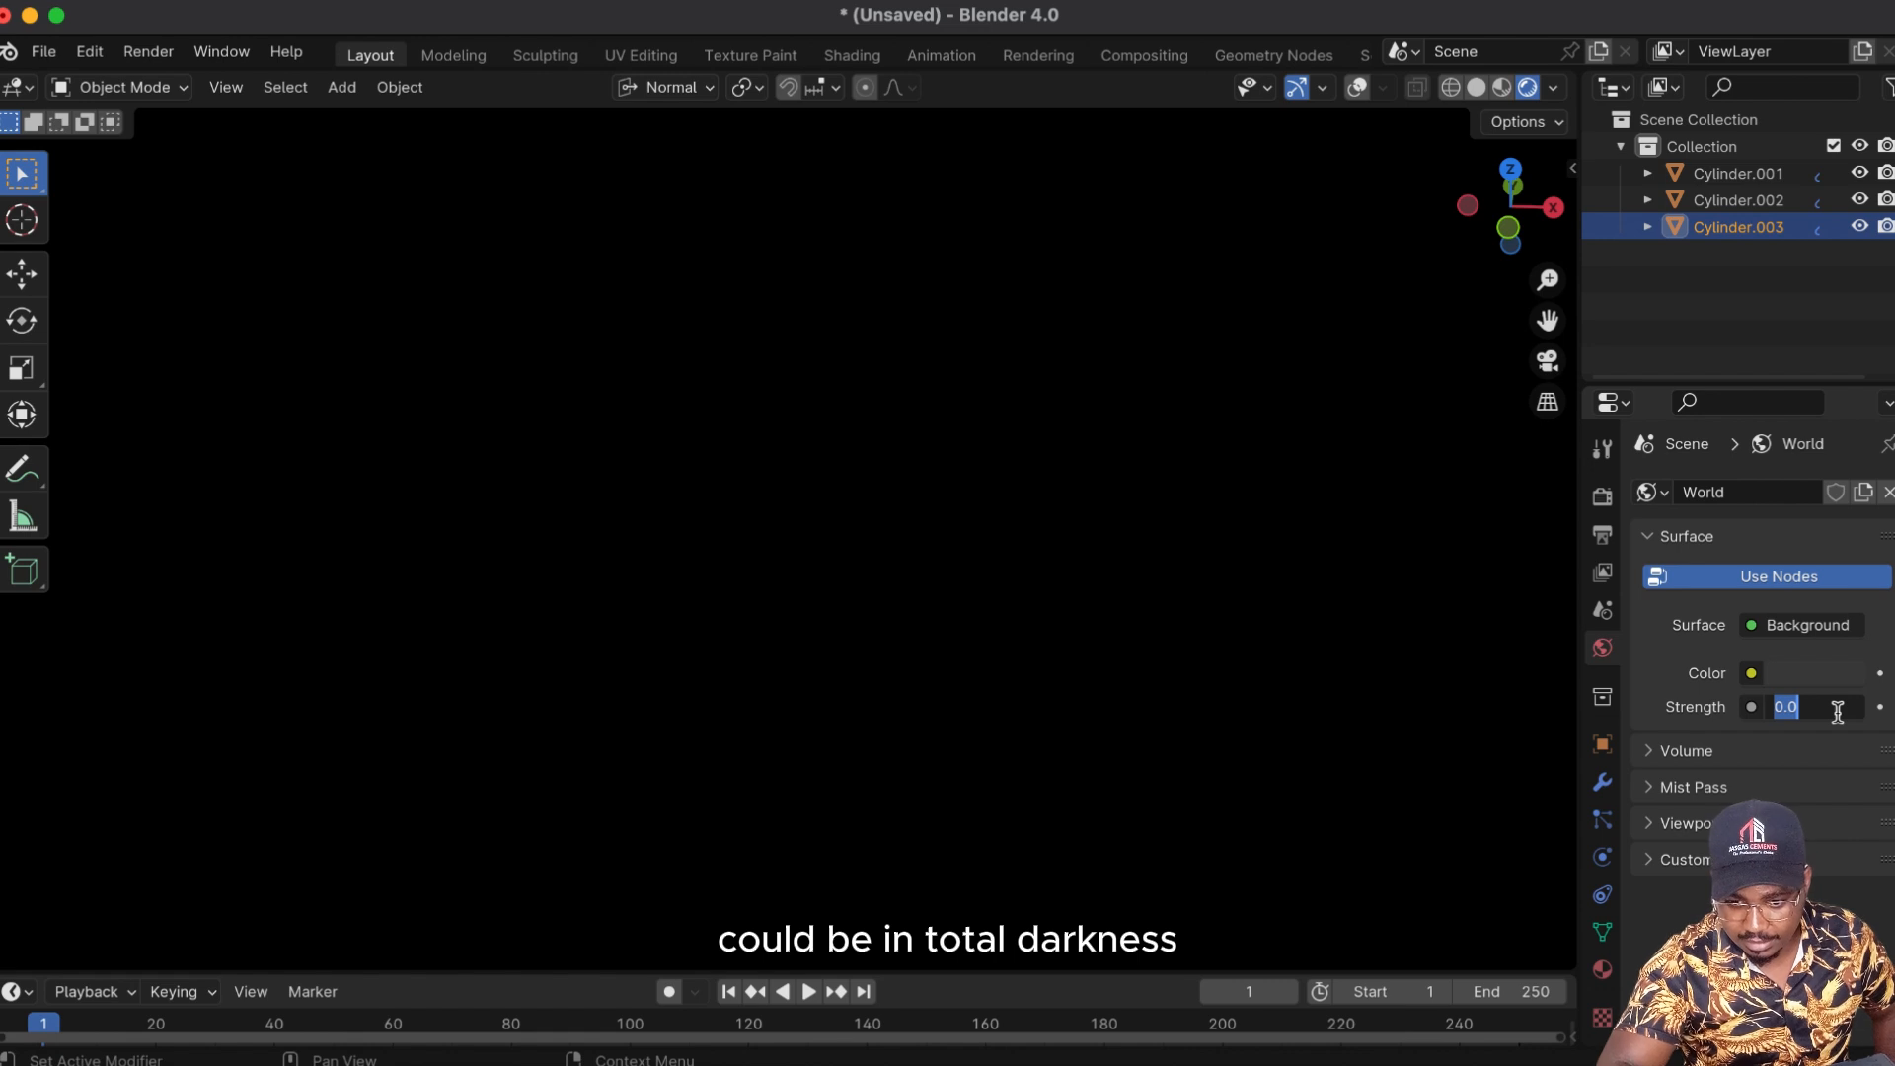
text(2)
key(Return)
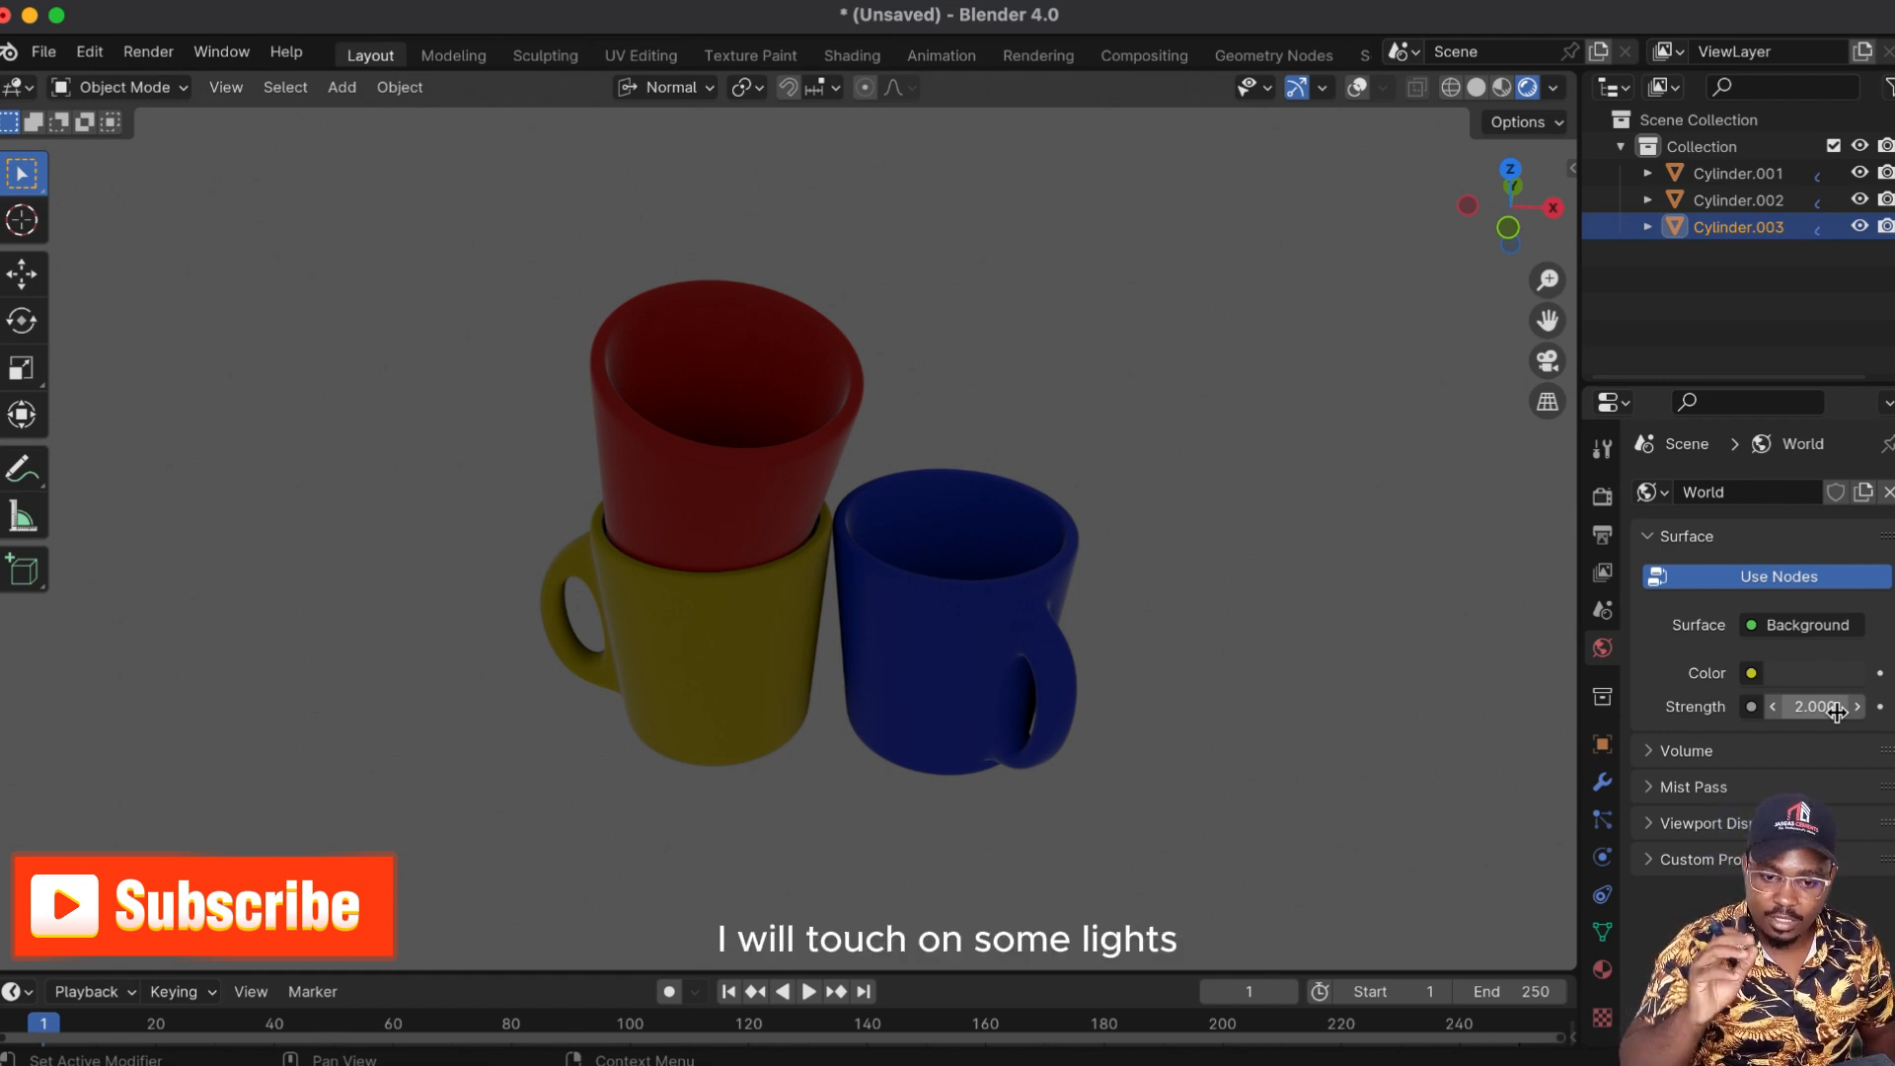
click(1502, 88)
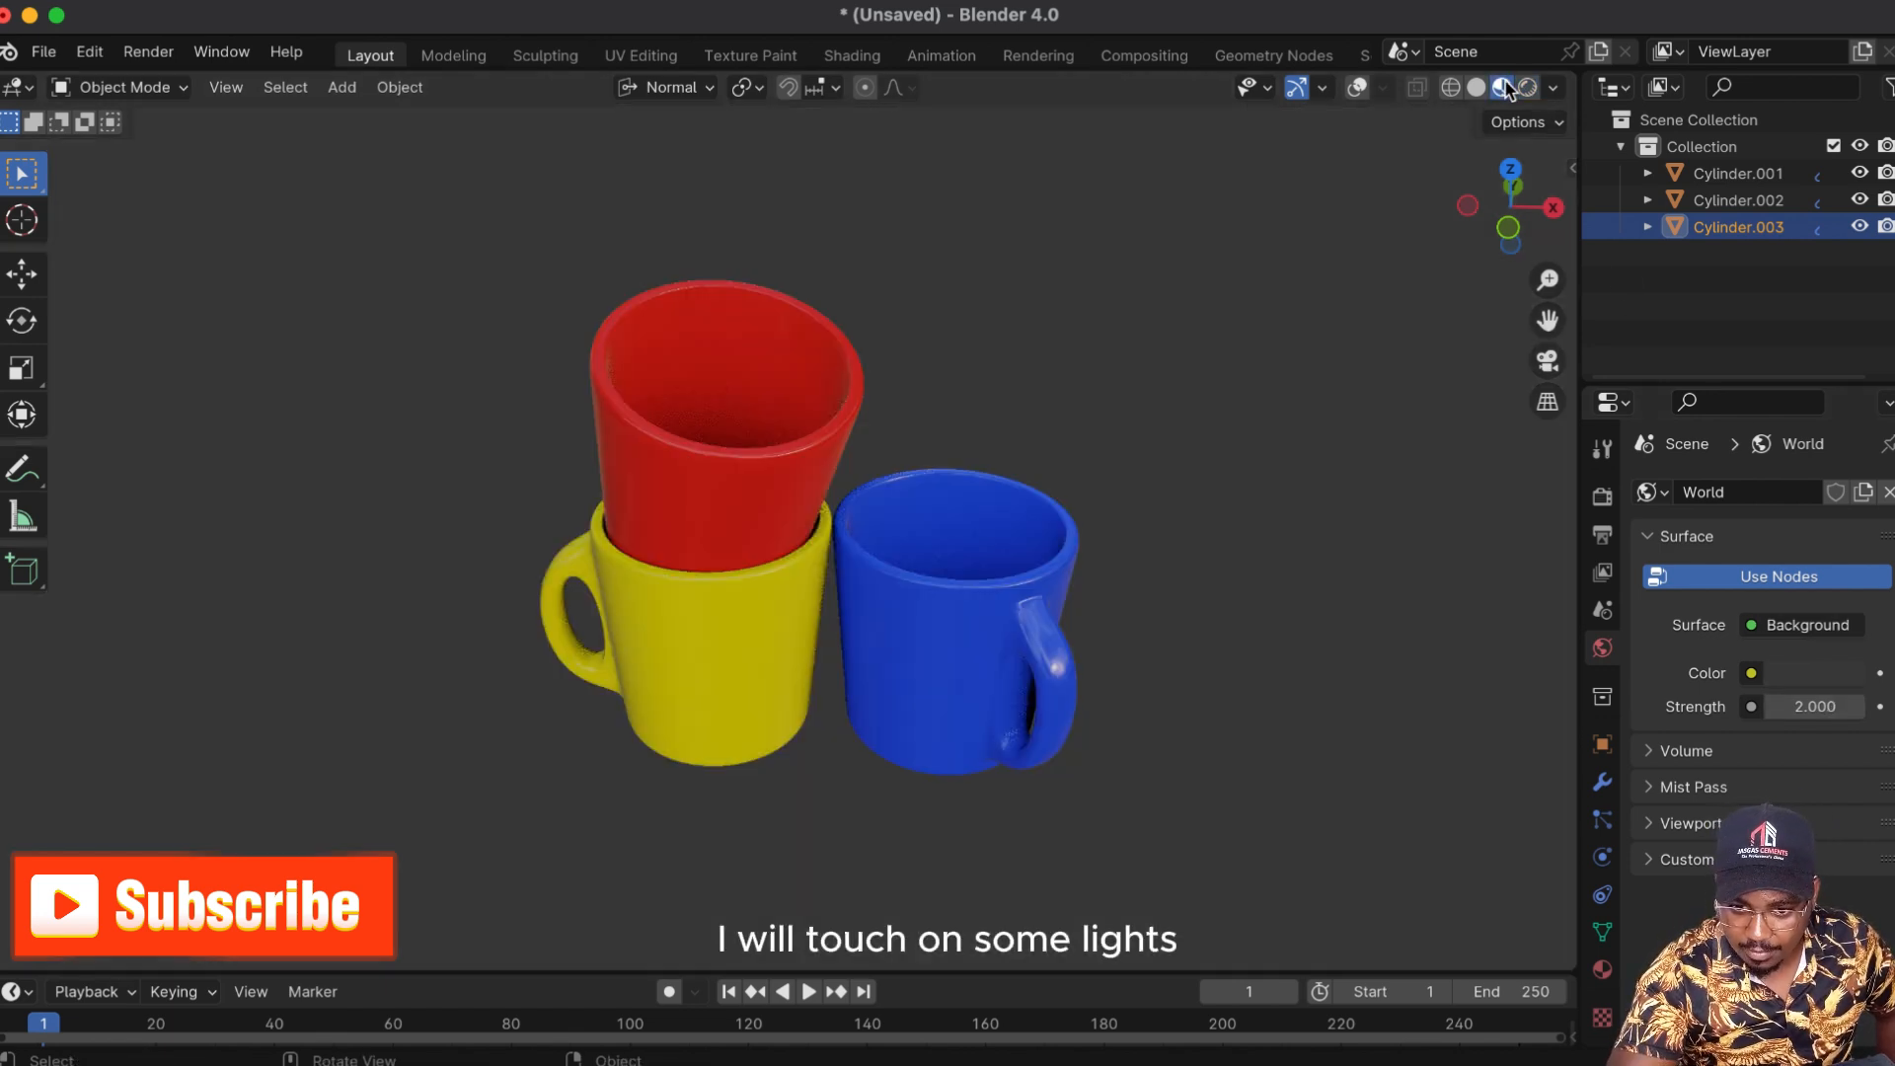